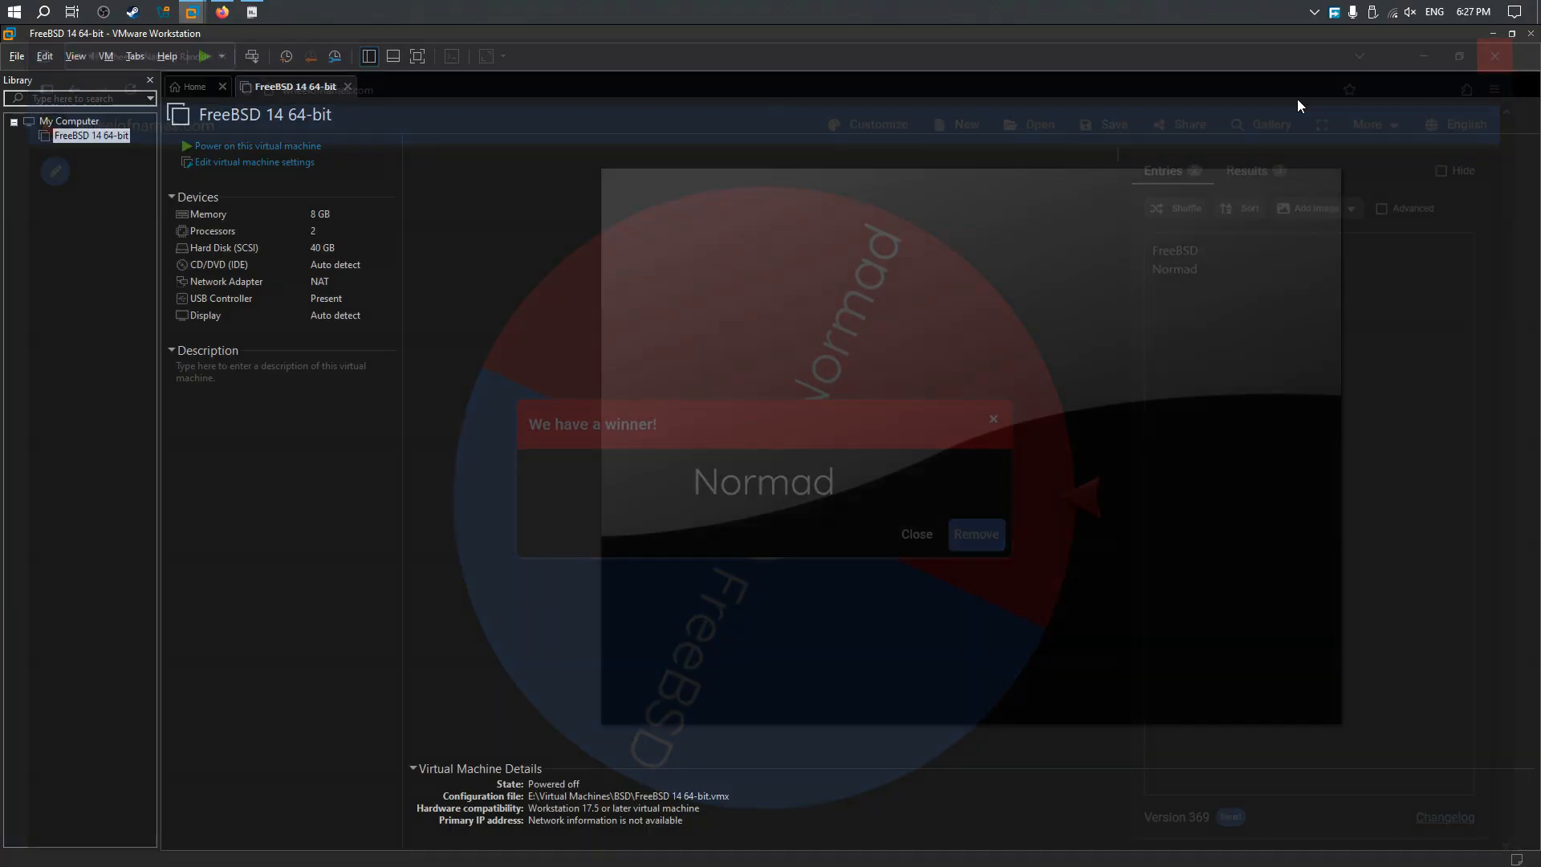
Step: Set the virtual machine's CD/DVD drive to use an ISO image file and browse to the Normad folder inside E:\ISO
{"action": "double_click", "coordinate": [297, 269]}
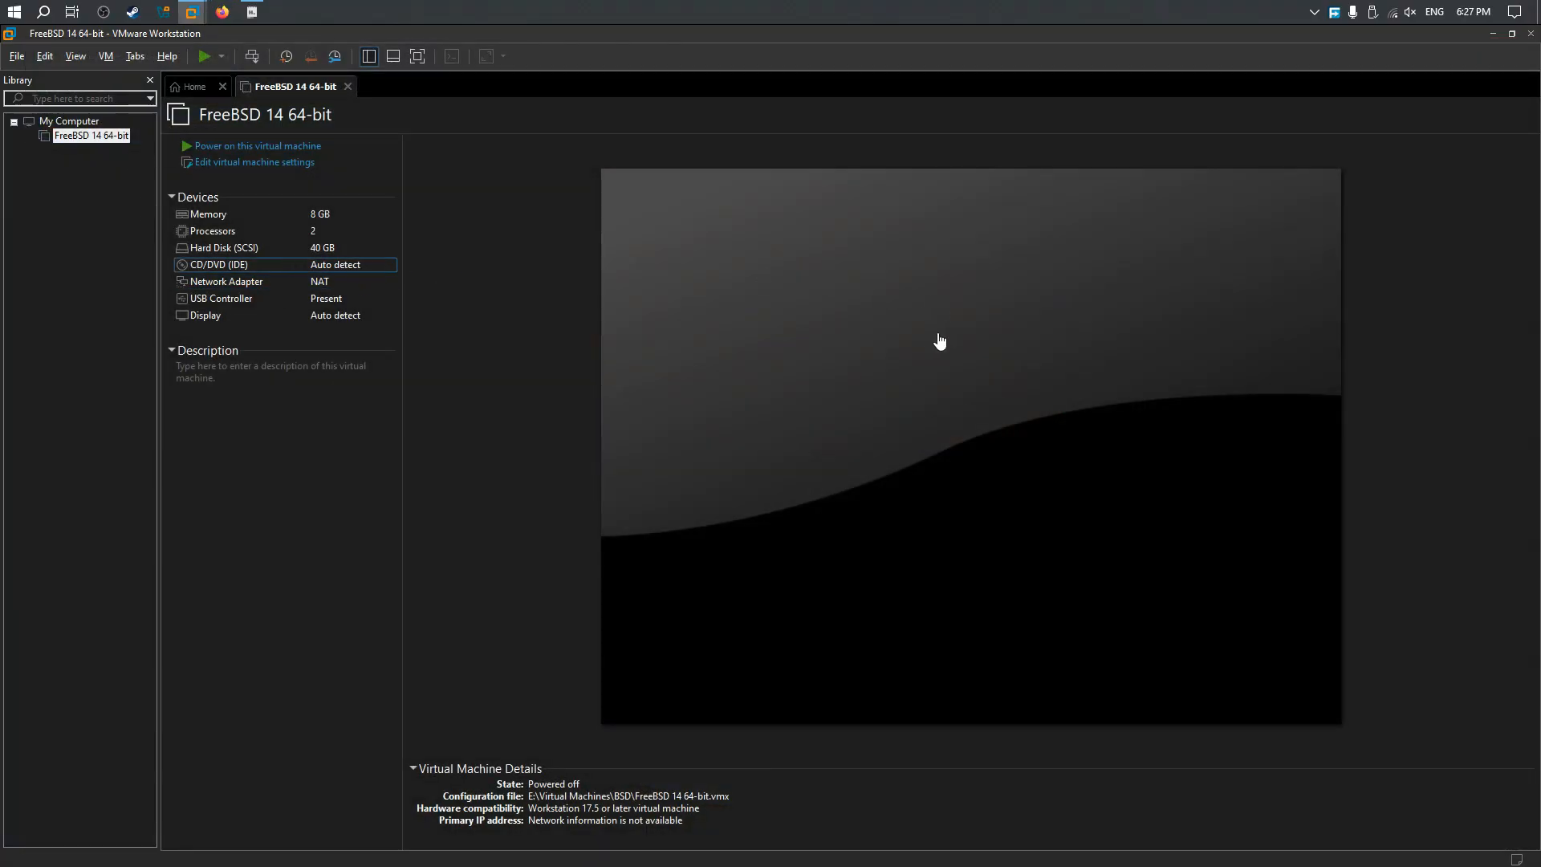
{"action": "left_click", "coordinate": [792, 322]}
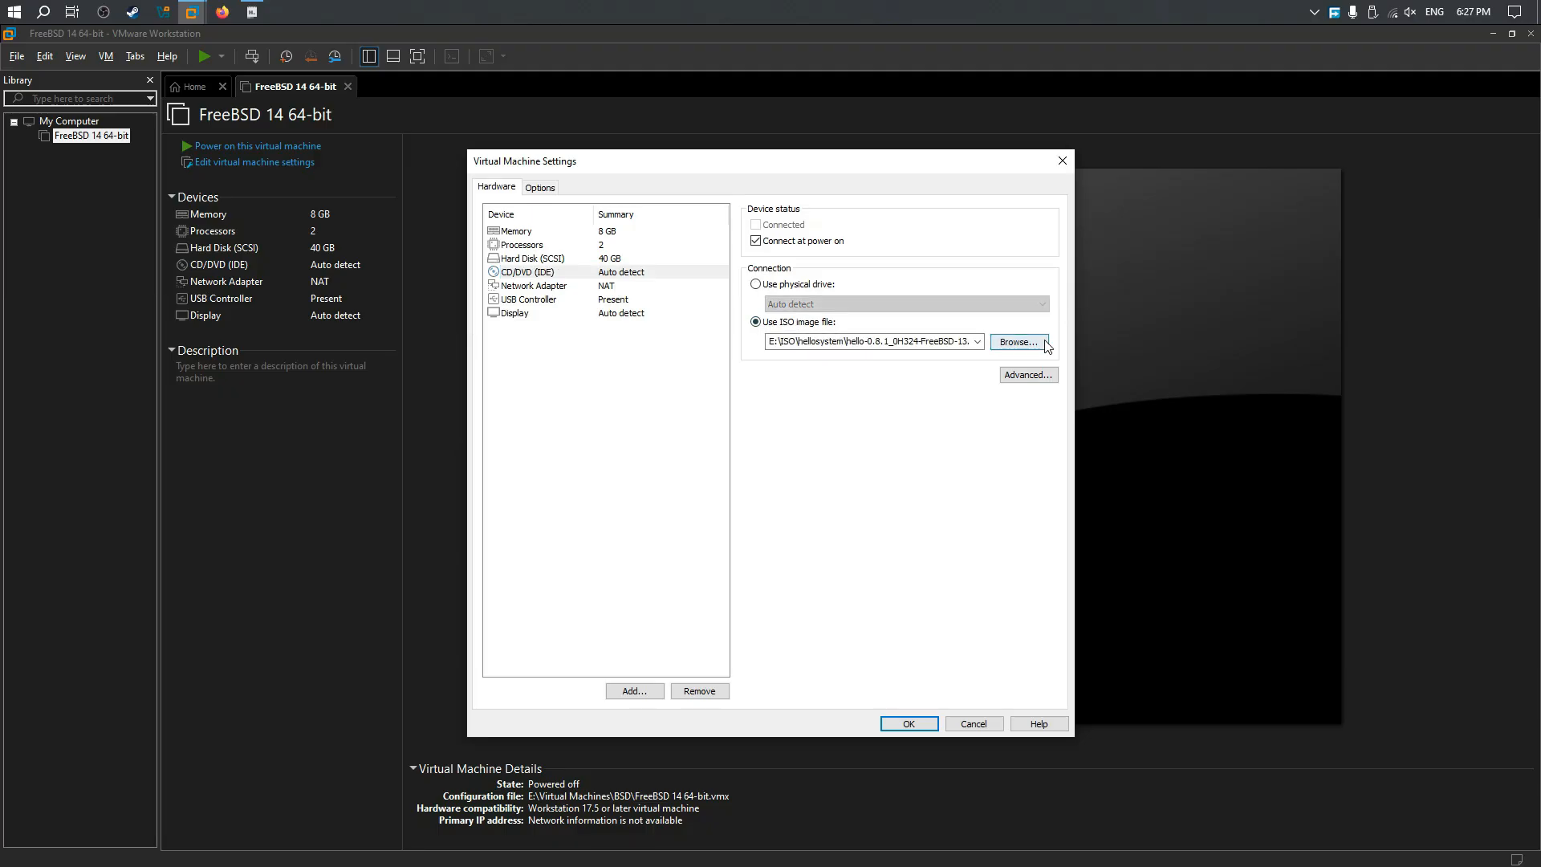
{"action": "left_click", "coordinate": [1019, 341]}
{"action": "left_click", "coordinate": [700, 212]}
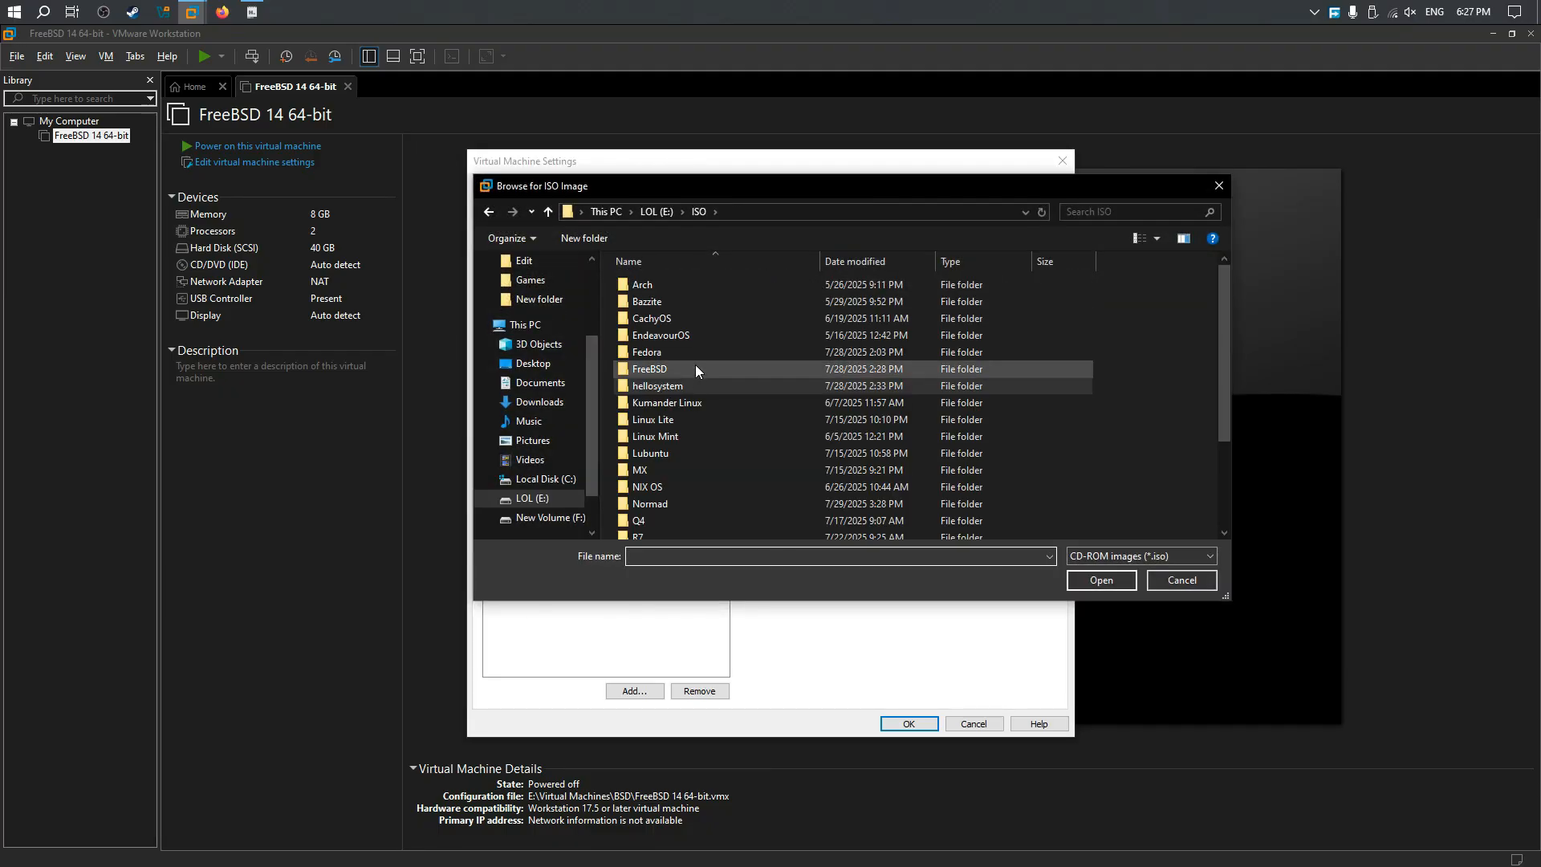
{"action": "scroll", "coordinate": [697, 353], "scroll_direction": "down", "scroll_amount": 2}
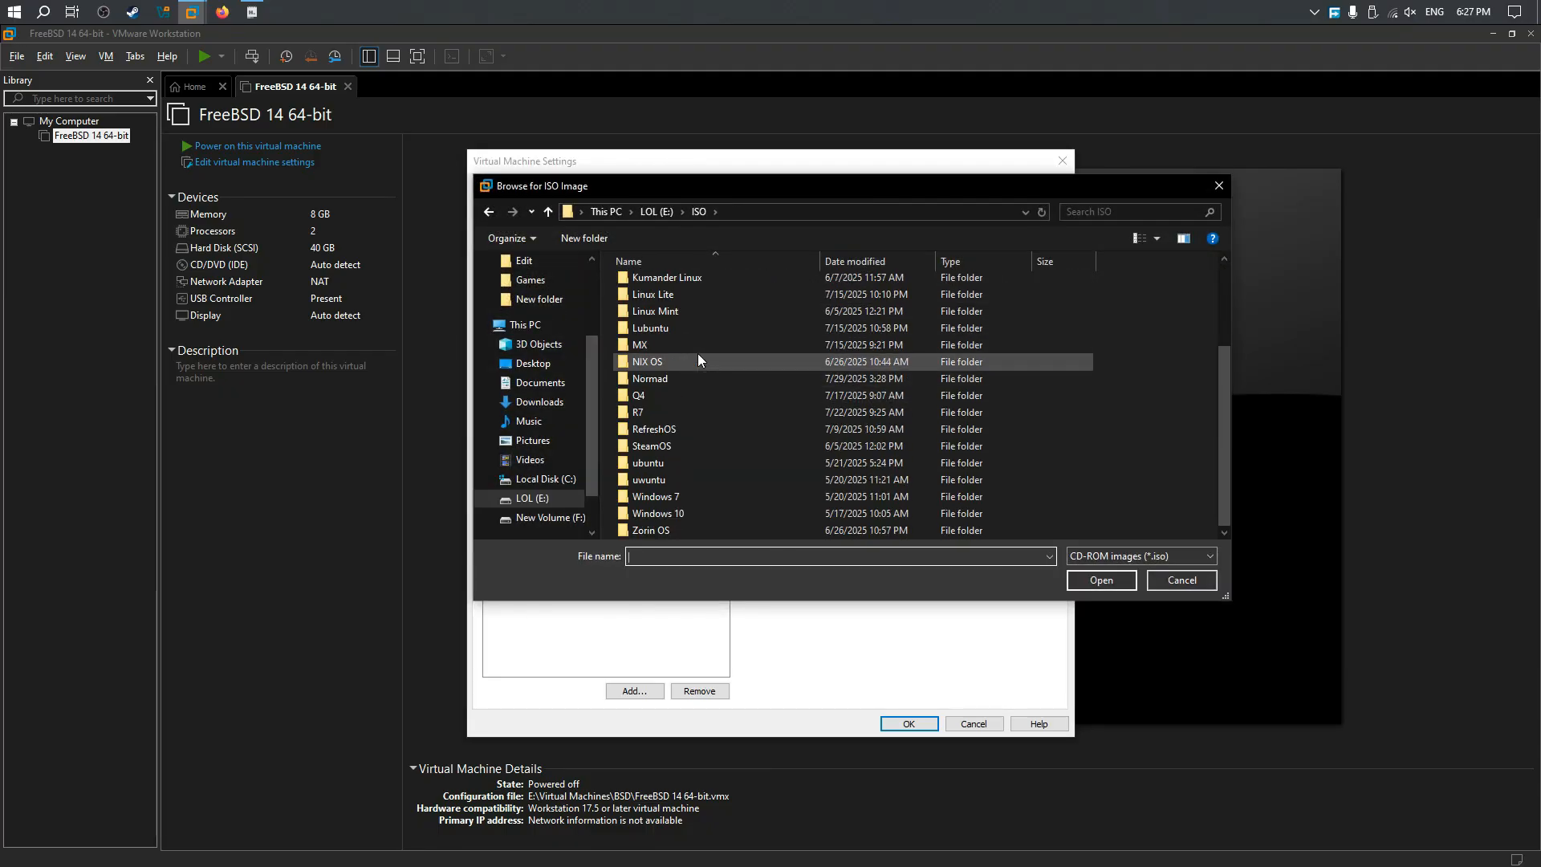
{"action": "double_click", "coordinate": [692, 395]}
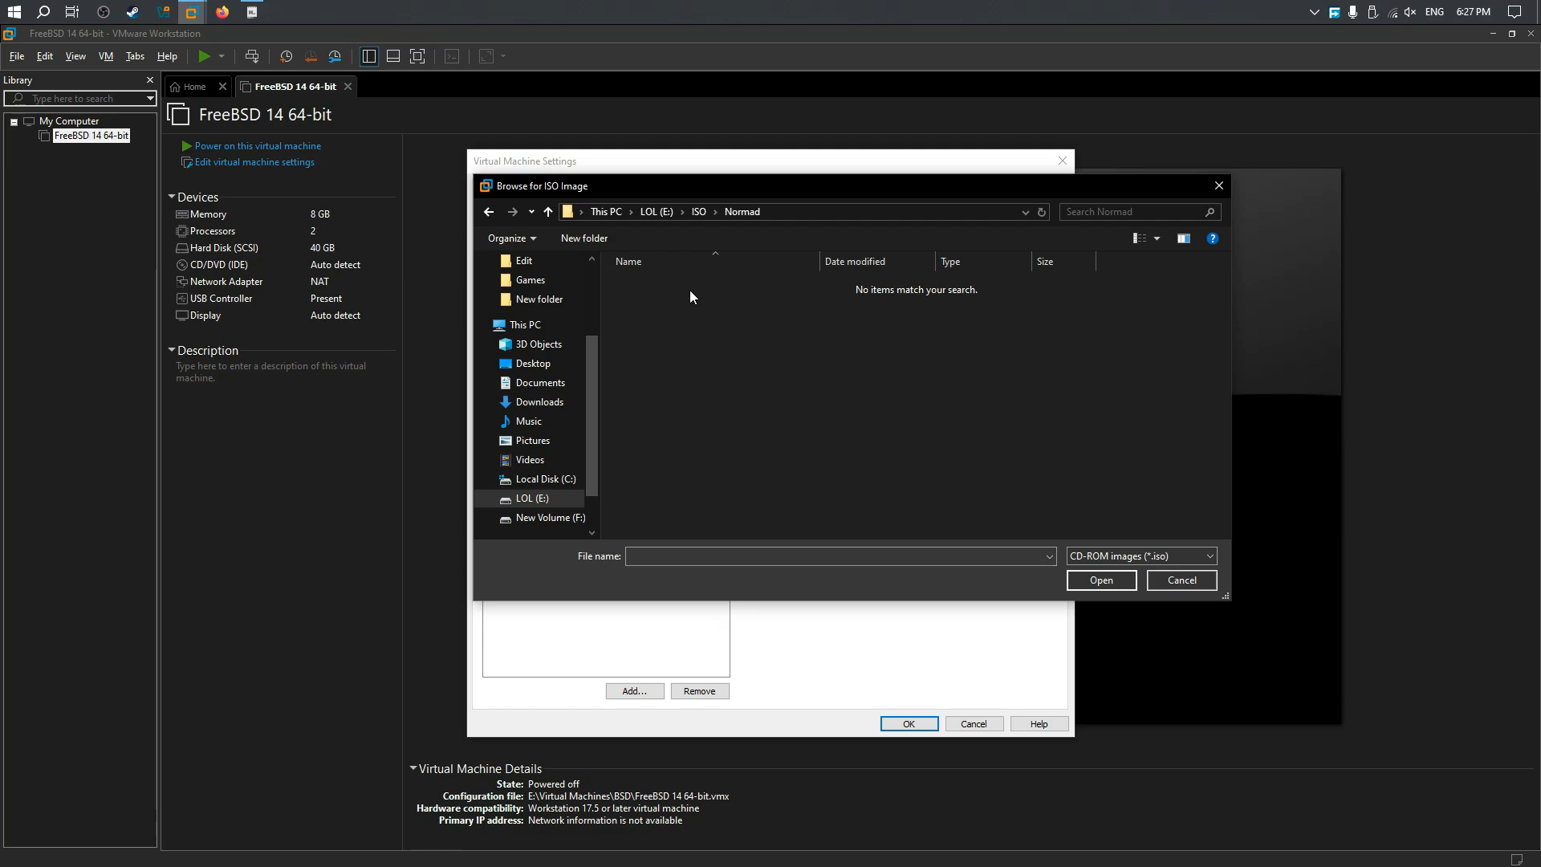
Step: Look through the Downloads, hellosystem and FreeBSD folders on drive E for the disk image
{"action": "left_click", "coordinate": [557, 500]}
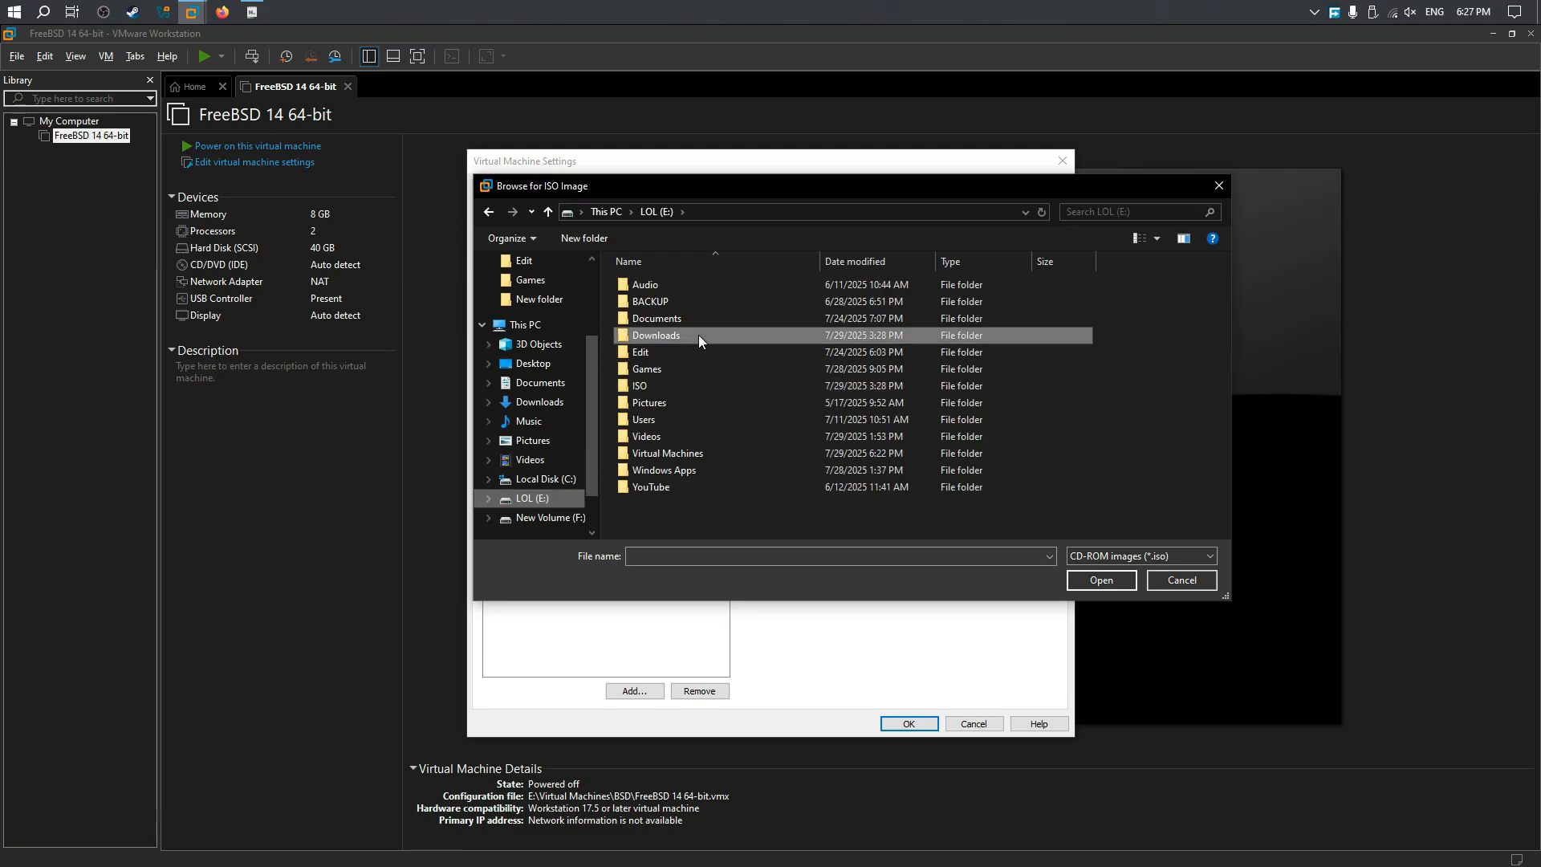
{"action": "double_click", "coordinate": [699, 335]}
{"action": "left_click", "coordinate": [563, 499]}
{"action": "double_click", "coordinate": [708, 388]}
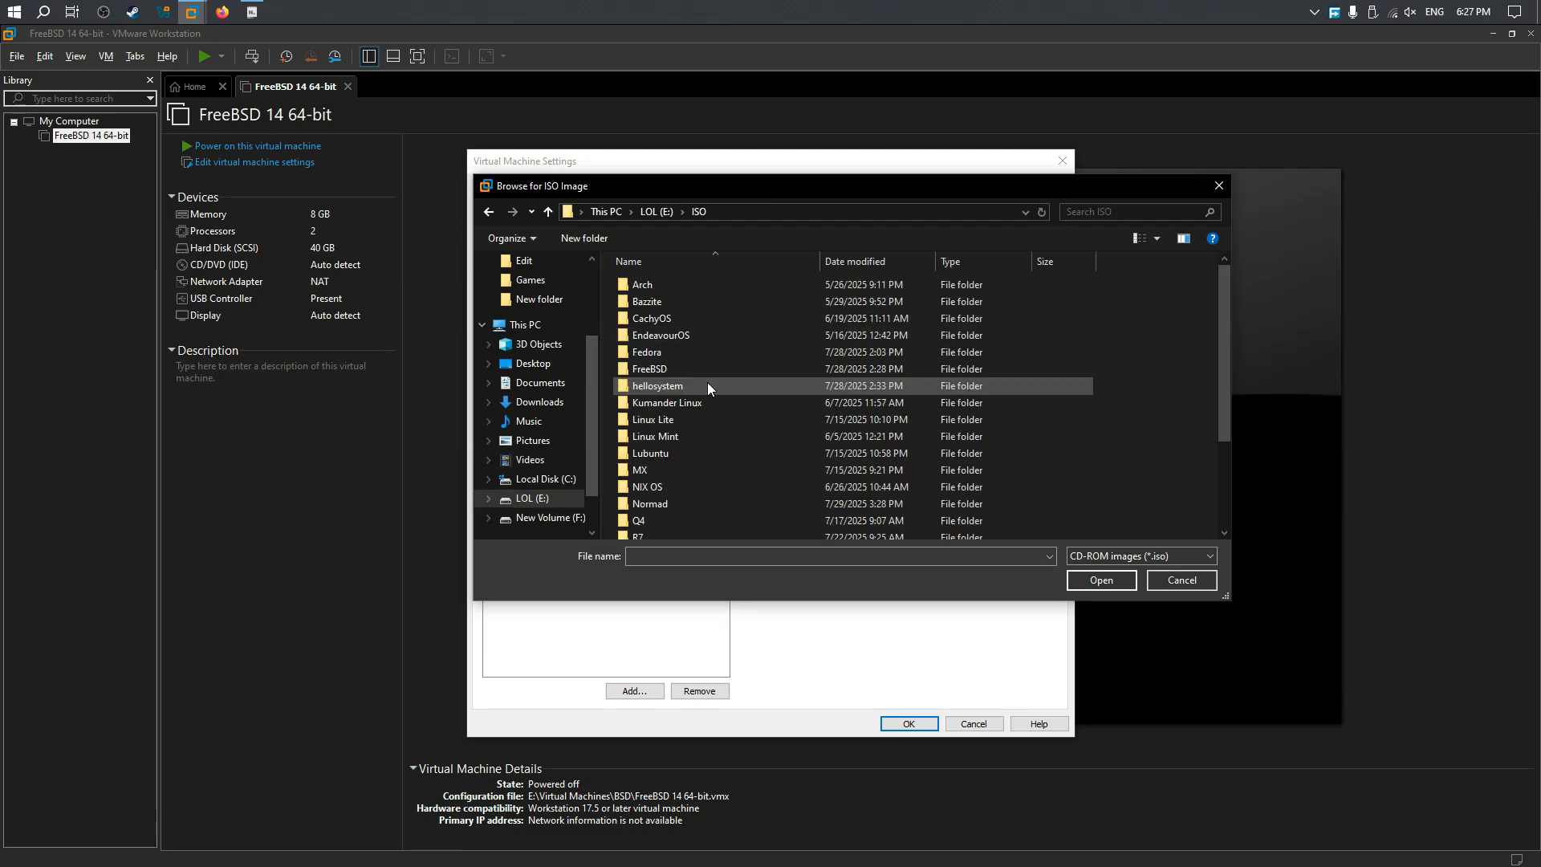
{"action": "double_click", "coordinate": [705, 387]}
{"action": "left_click", "coordinate": [488, 211]}
{"action": "double_click", "coordinate": [685, 367]}
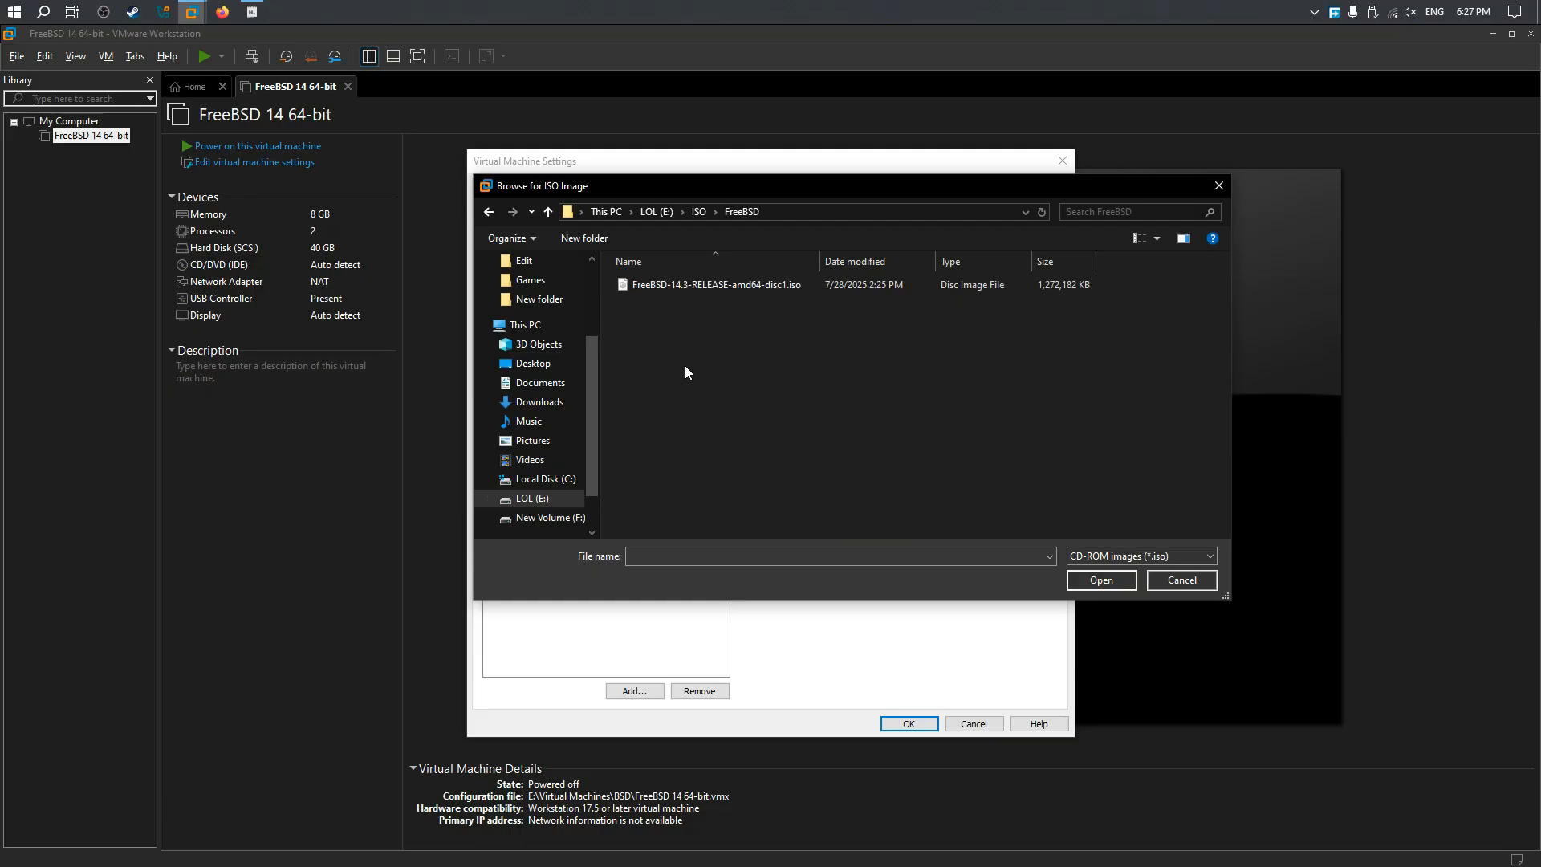
{"action": "left_click", "coordinate": [487, 213]}
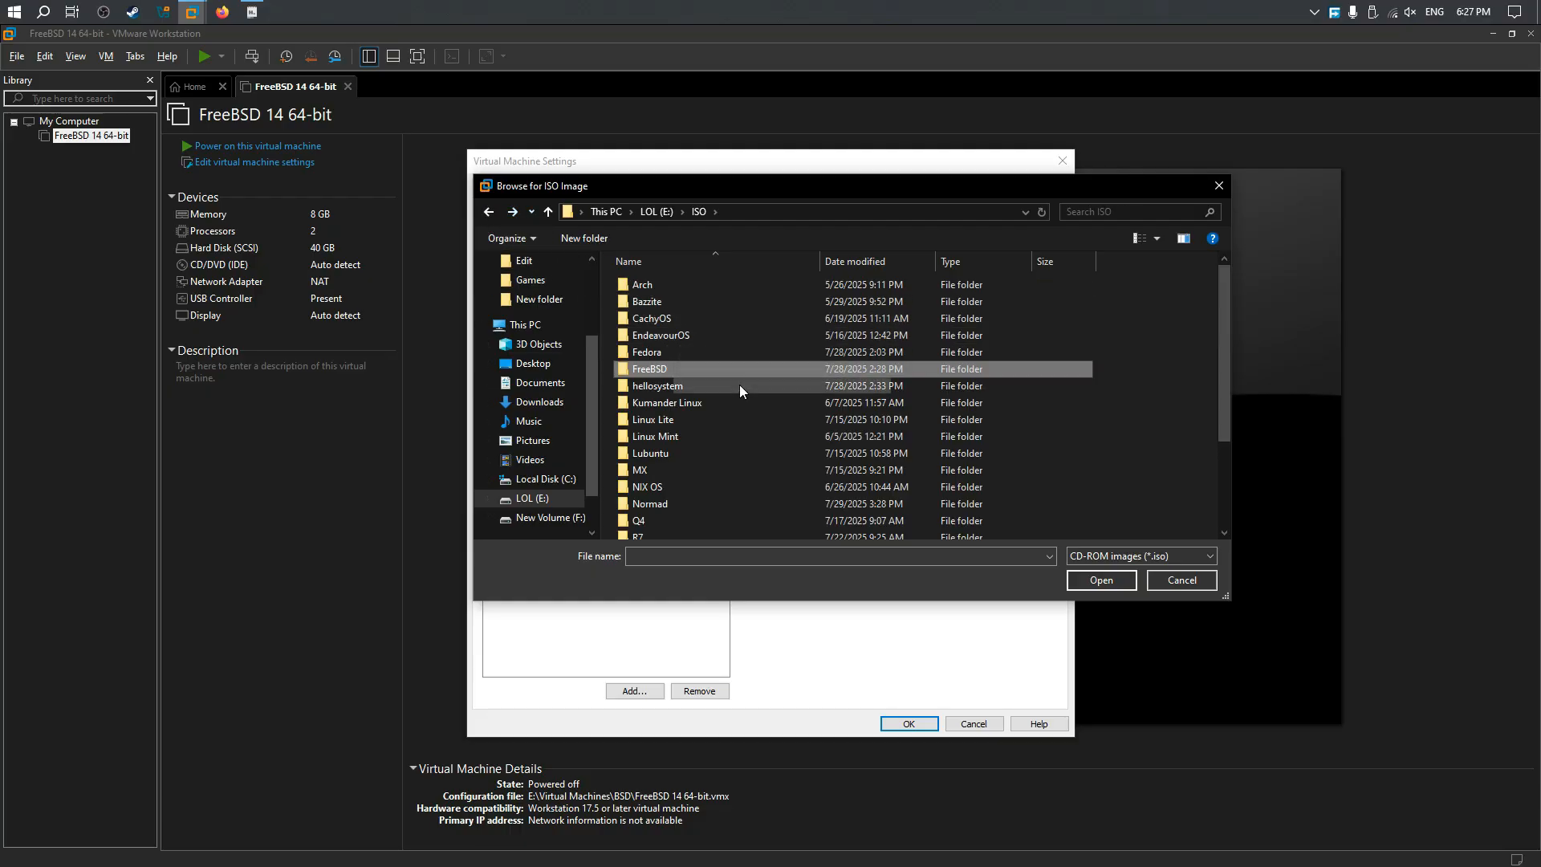
Step: Return to the Normad folder and show all file types in the file browser
{"action": "double_click", "coordinate": [725, 502]}
{"action": "left_click", "coordinate": [1132, 556]}
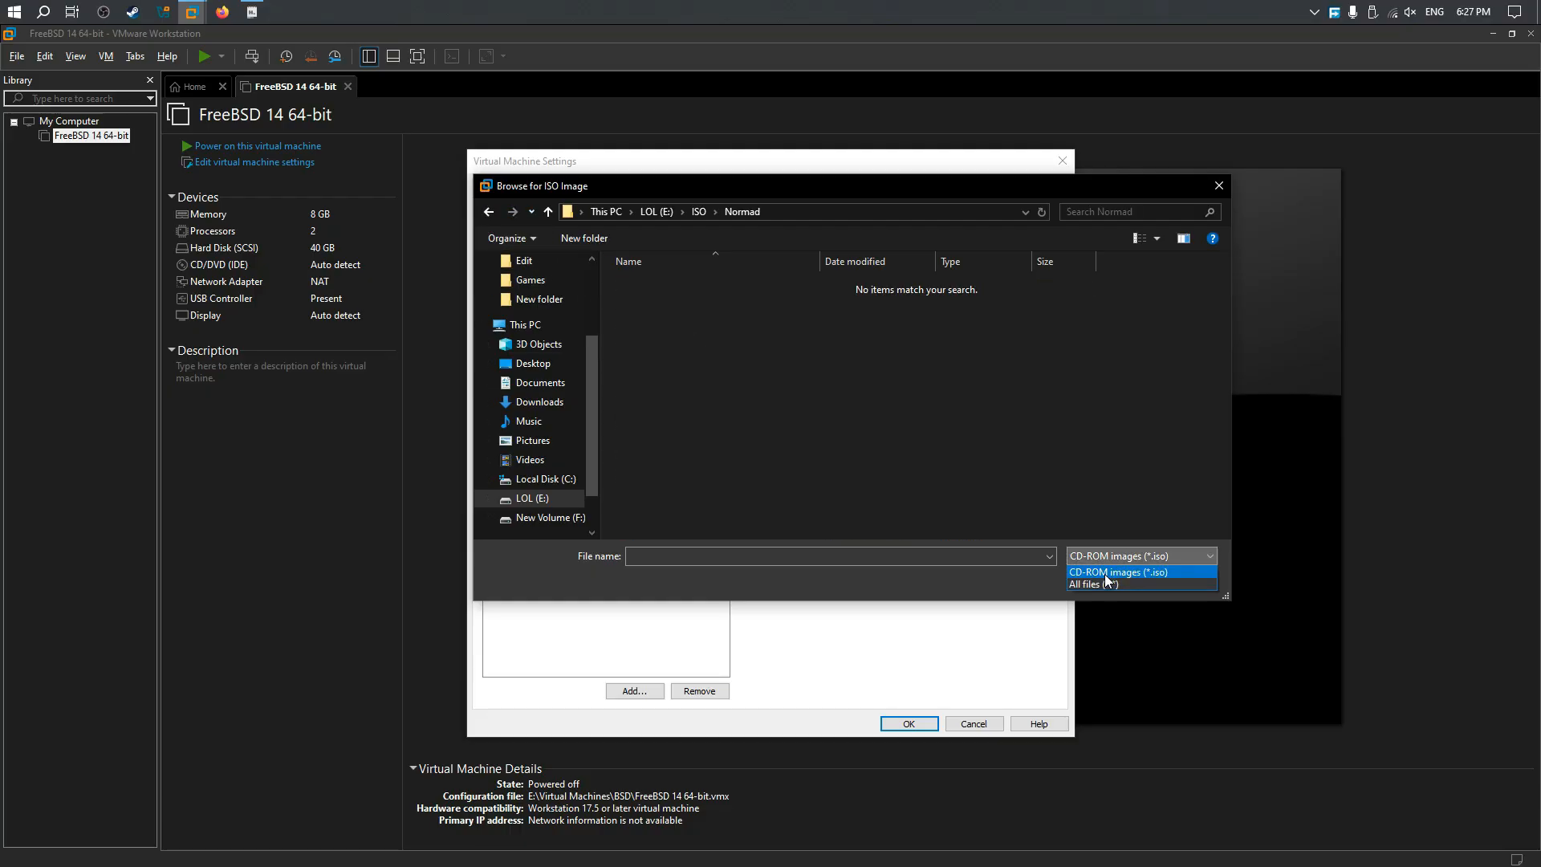
{"action": "left_click", "coordinate": [1105, 582]}
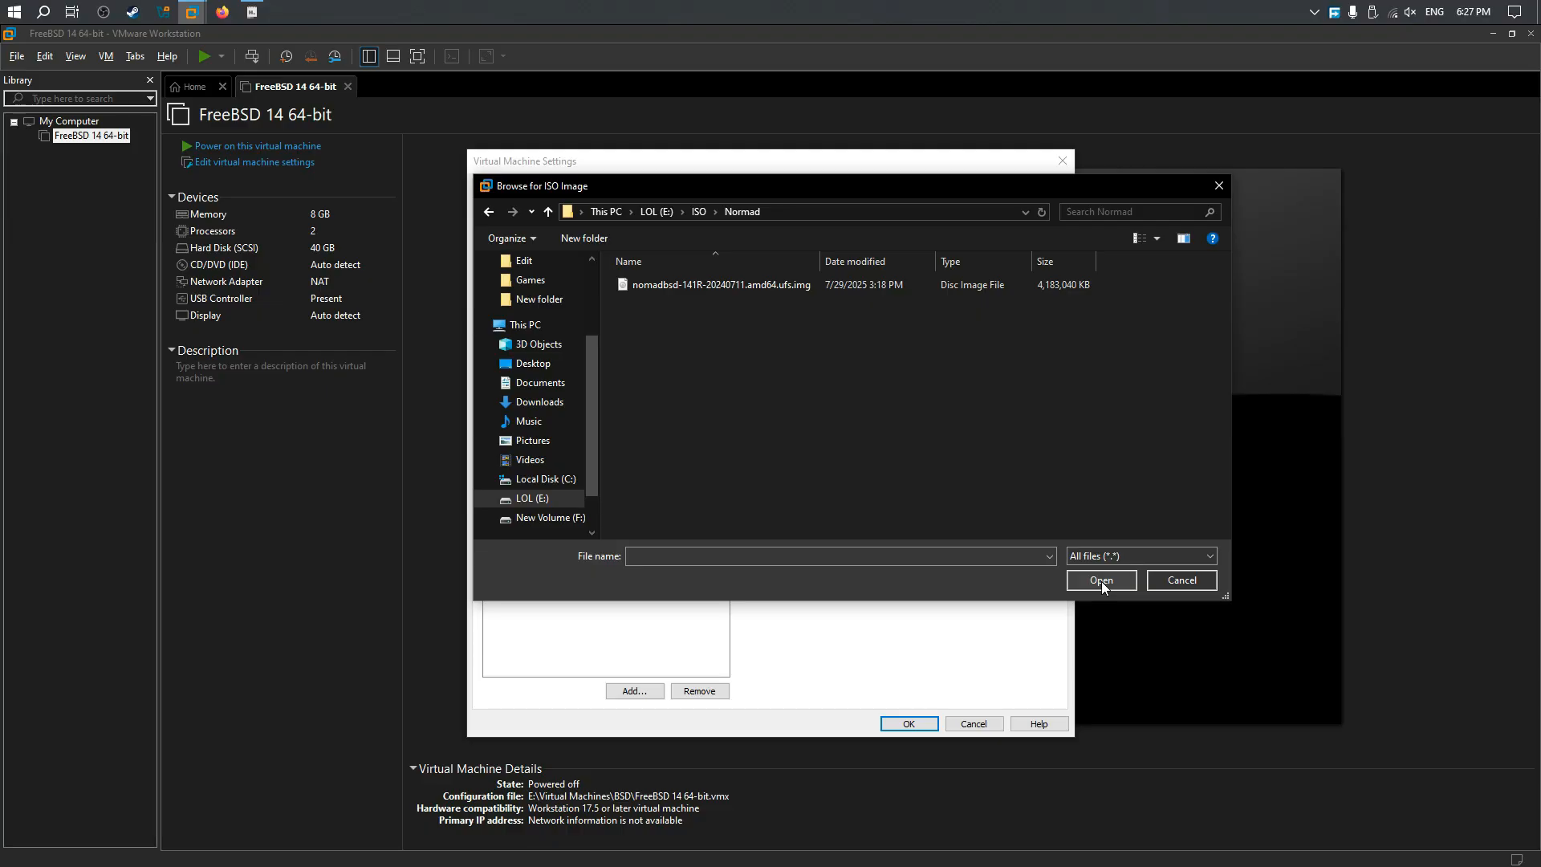
Step: Inspect the contents of nomadbsd-141R-20240711.amd64.ufs.img in 7-Zip, and close the archive window
{"action": "right_click", "coordinate": [782, 290]}
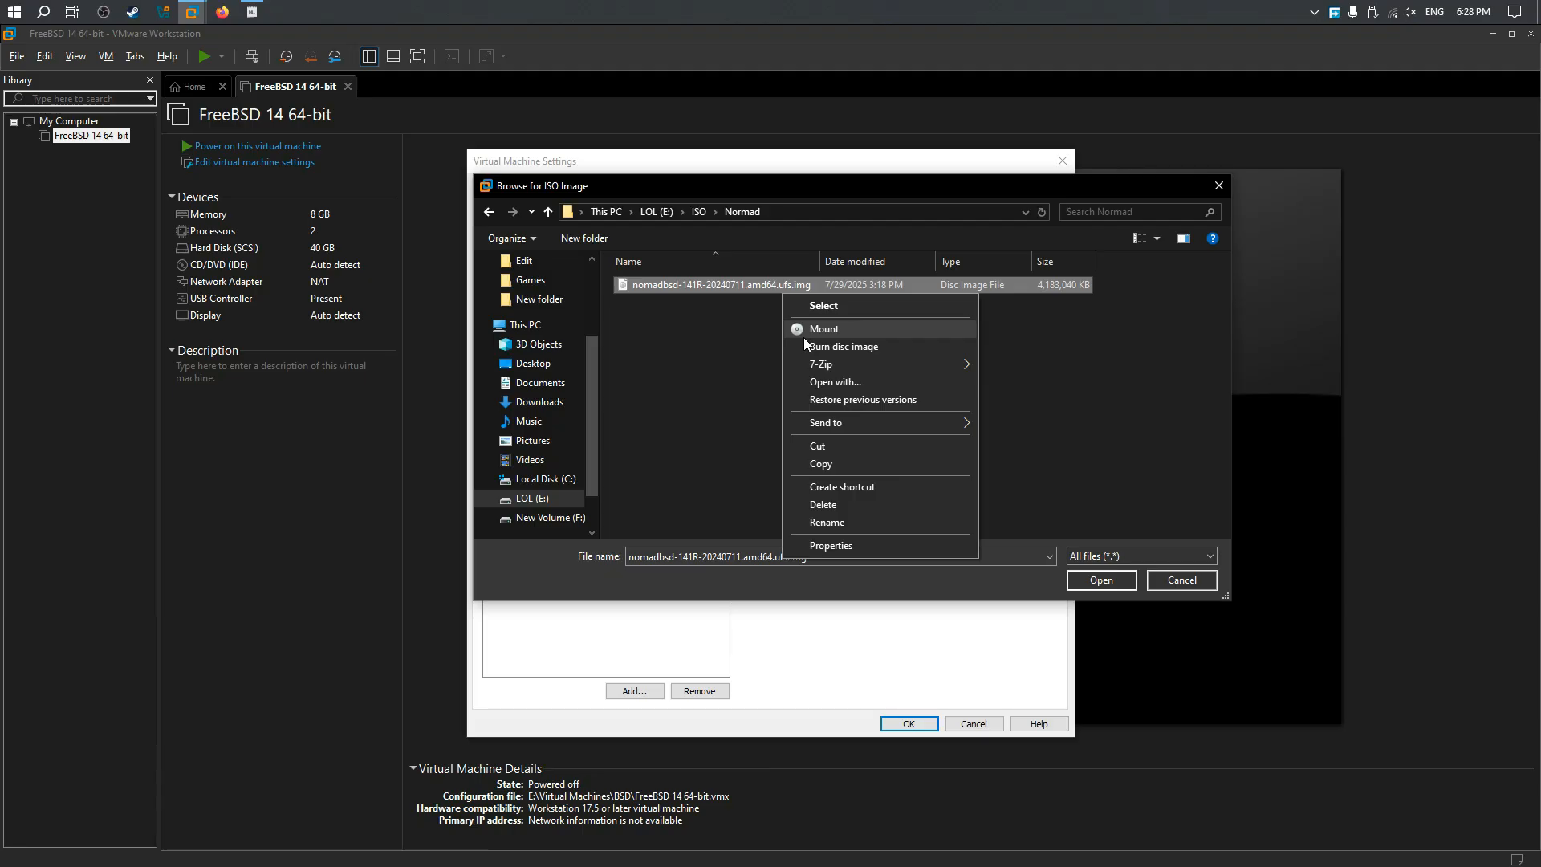
{"action": "left_click", "coordinate": [816, 325]}
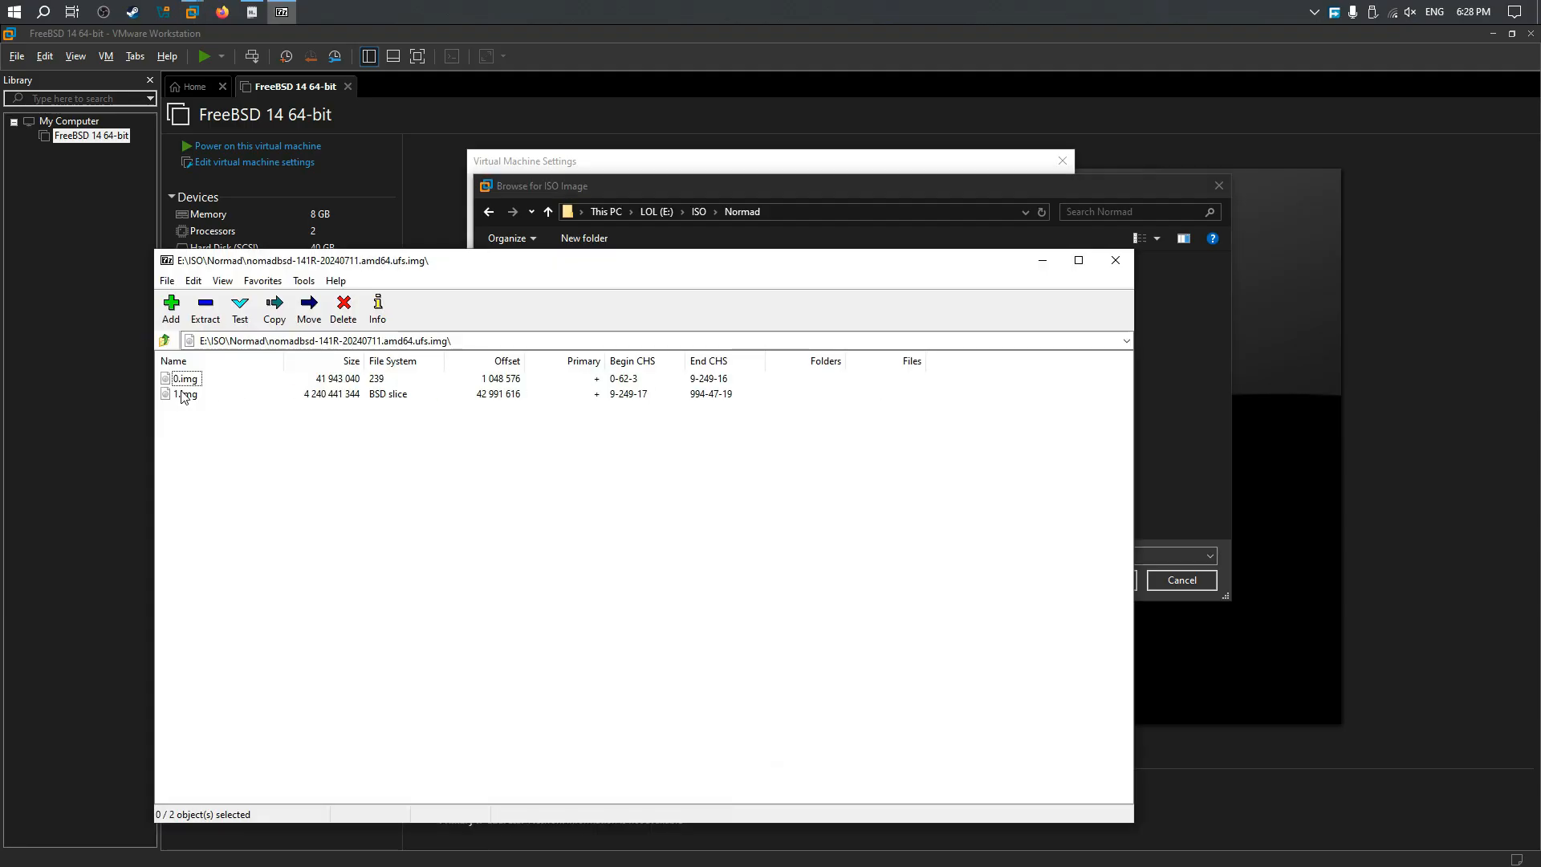
{"action": "left_click", "coordinate": [1115, 260]}
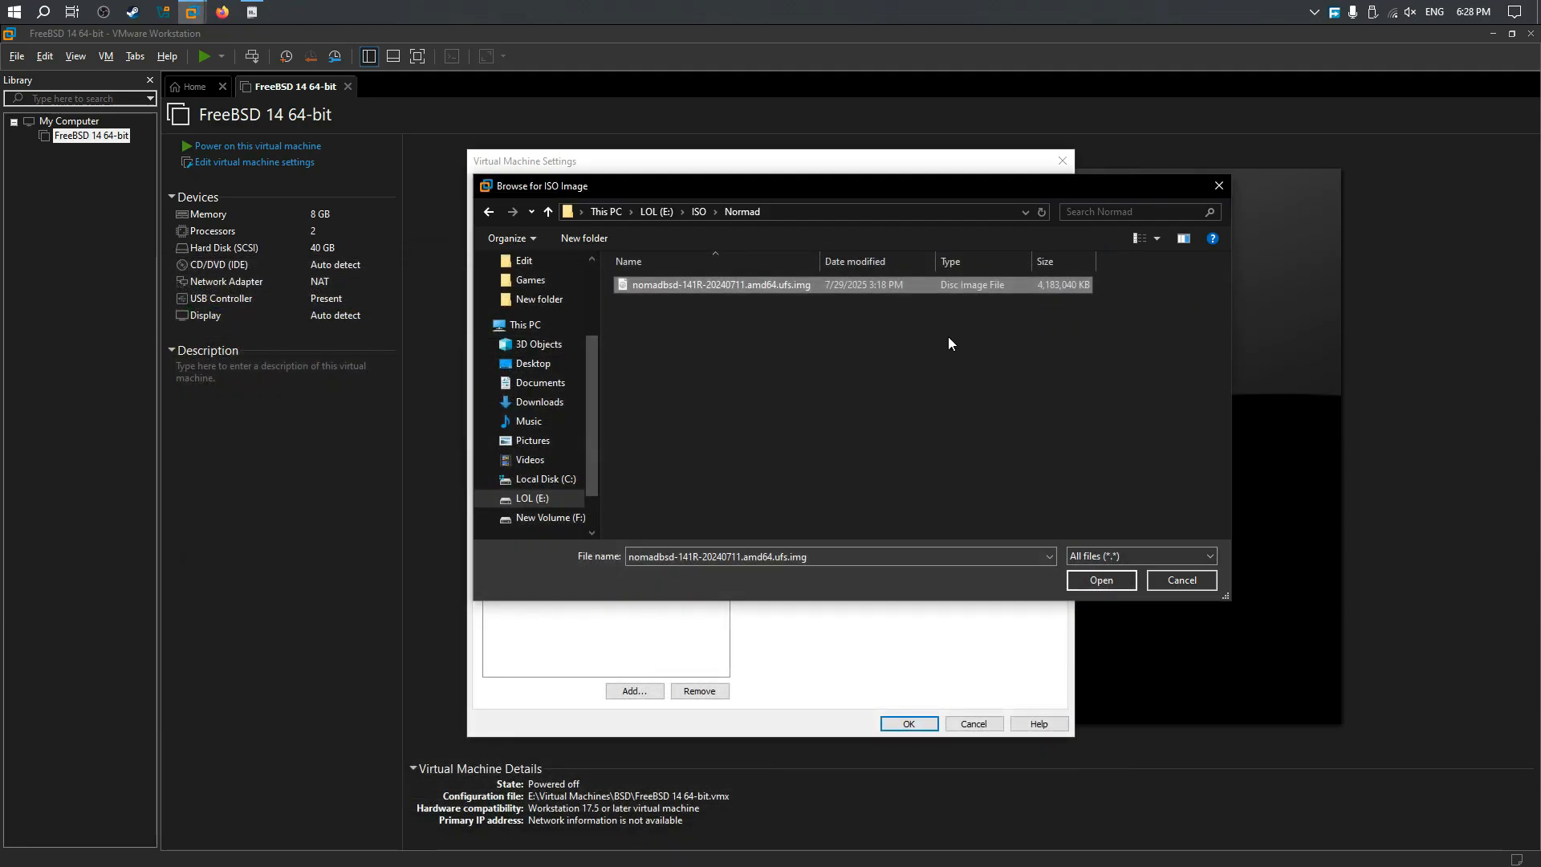
Step: Change the NomadBSD image file's extension to .iso, keeping the rest of its name
{"action": "right_click", "coordinate": [782, 286]}
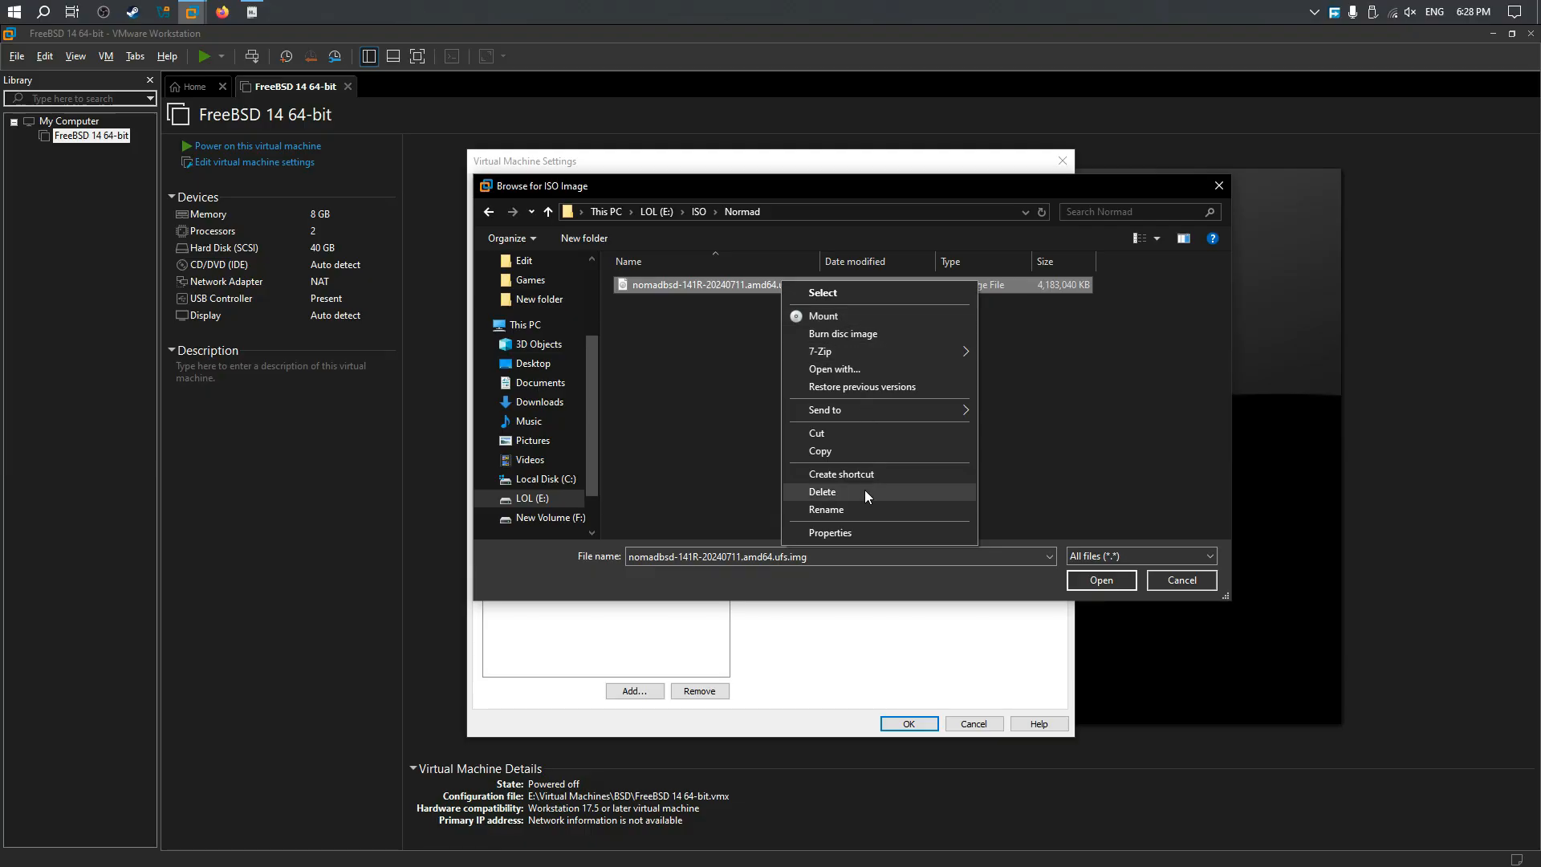
{"action": "left_click", "coordinate": [860, 511]}
{"action": "key", "text": "End"}
{"action": "key", "text": "BackSpace"}
{"action": "key", "text": "BackSpace"}
{"action": "key", "text": "BackSpace"}
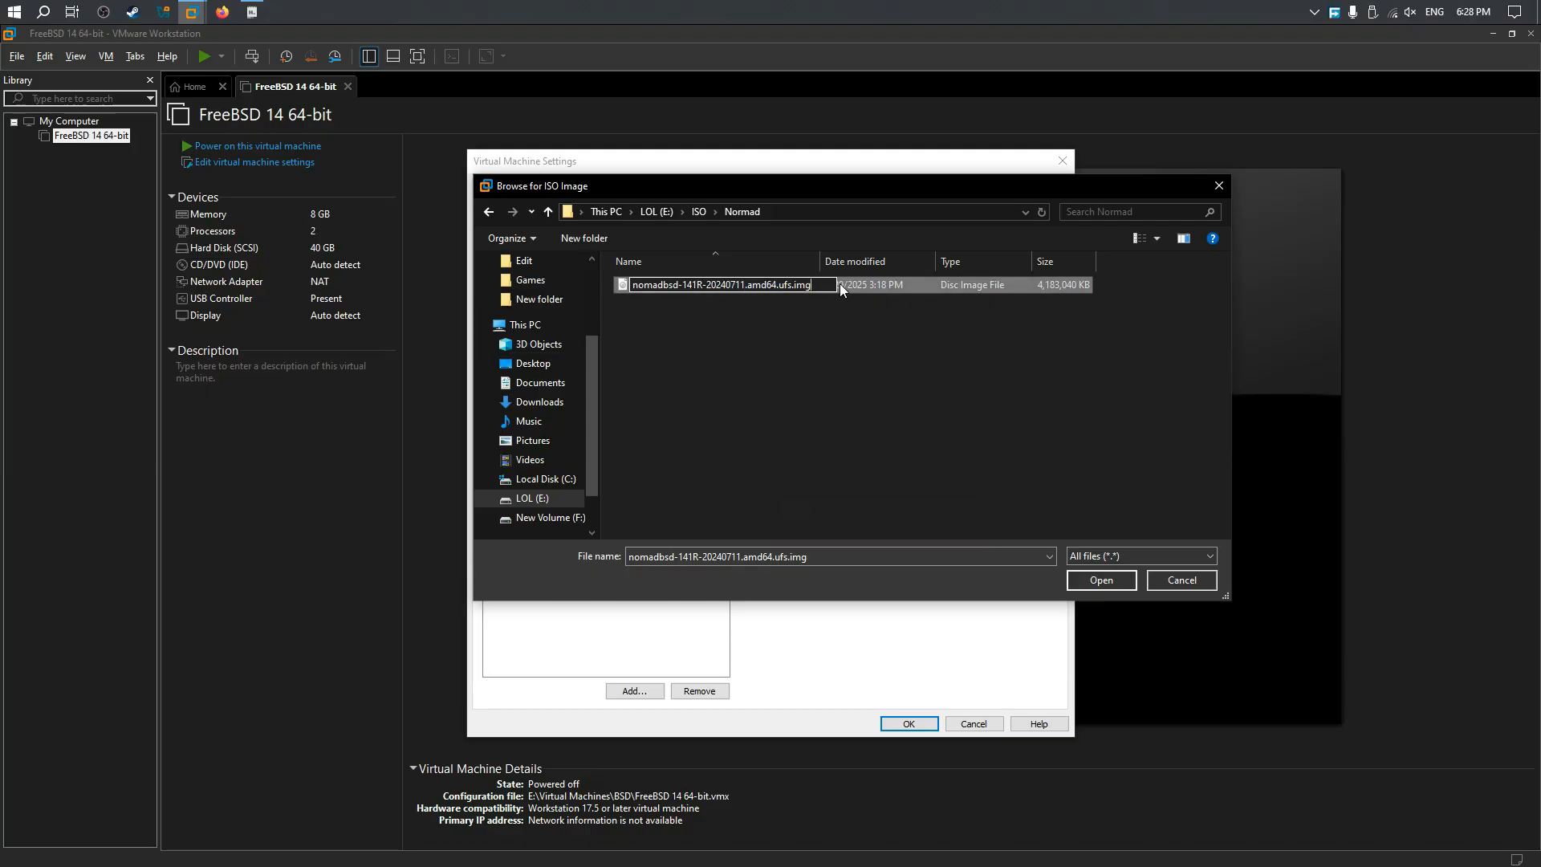
{"action": "type", "text": "iso"}
{"action": "key", "text": "Return"}
{"action": "key", "text": "Return"}
Step: Attach the renamed NomadBSD image to the CD/DVD drive and power on the FreeBSD 14 64-bit virtual machine
{"action": "double_click", "coordinate": [716, 286]}
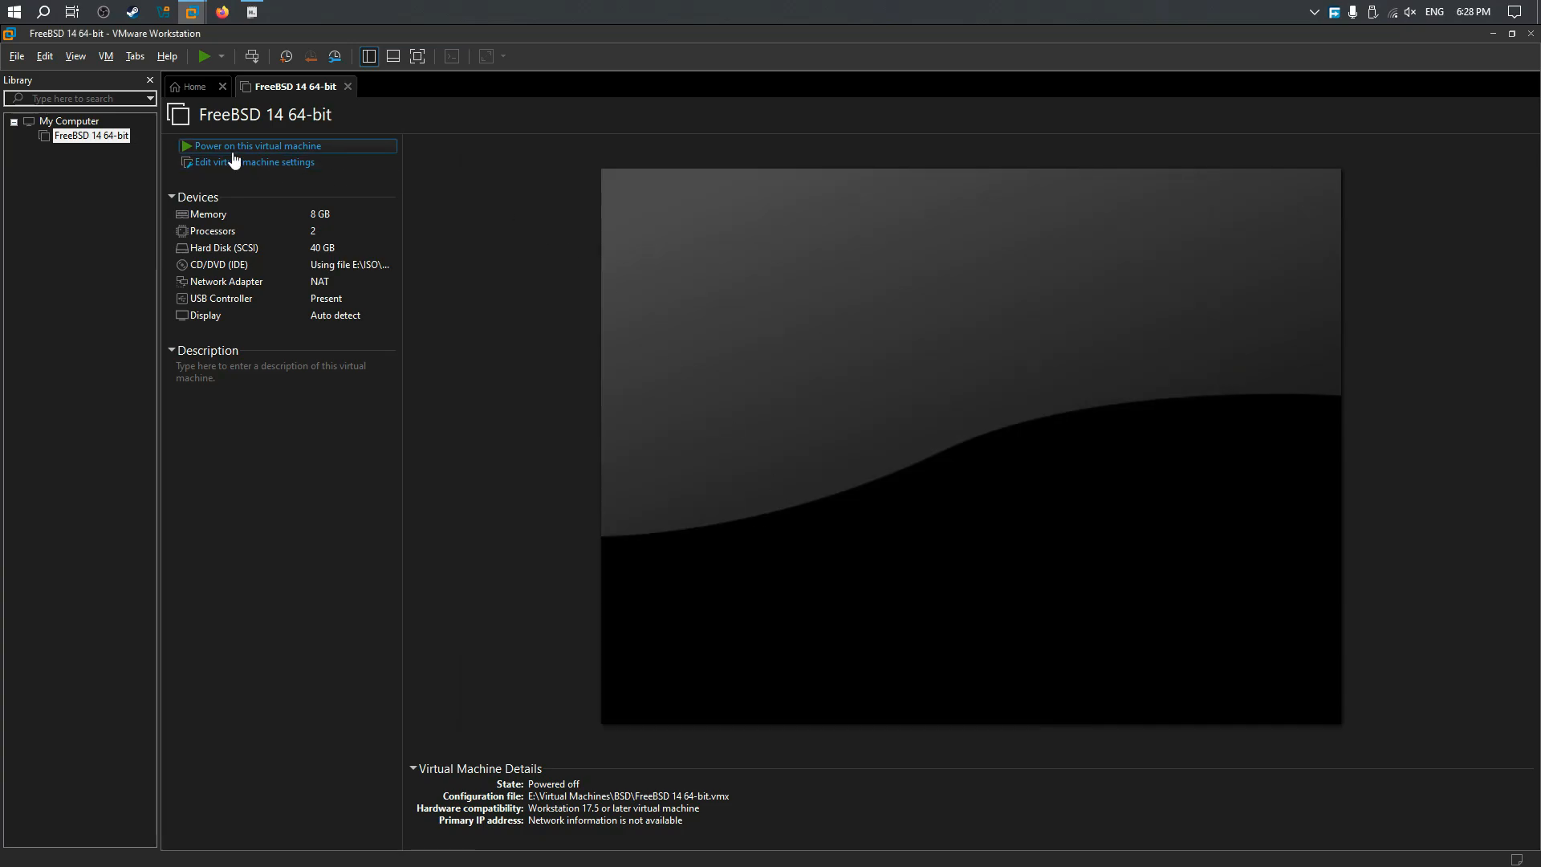
{"action": "left_click", "coordinate": [227, 150]}
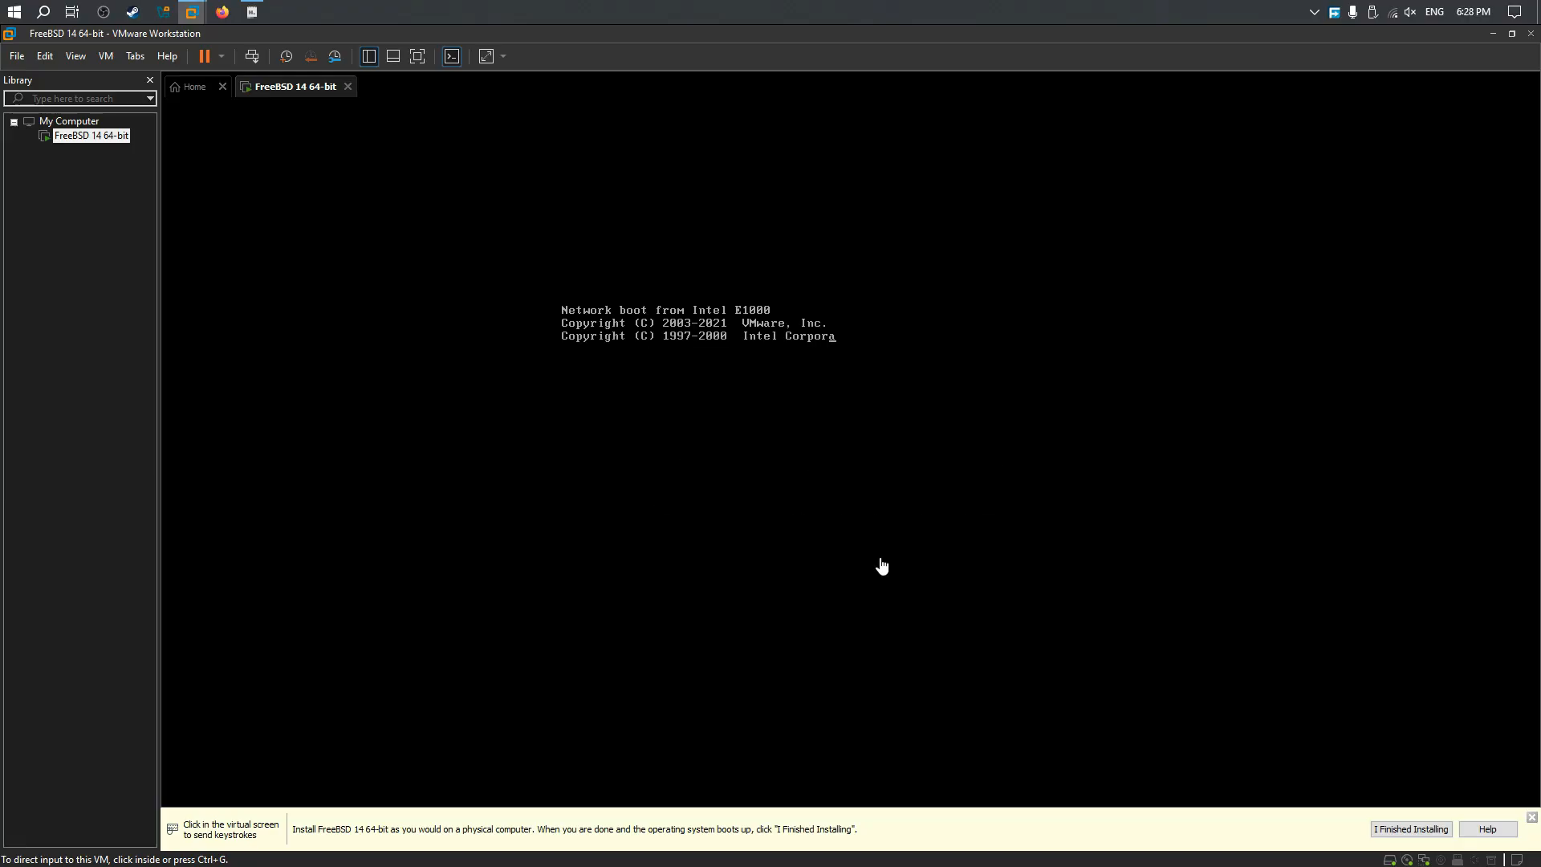
{"action": "left_click", "coordinate": [1532, 818]}
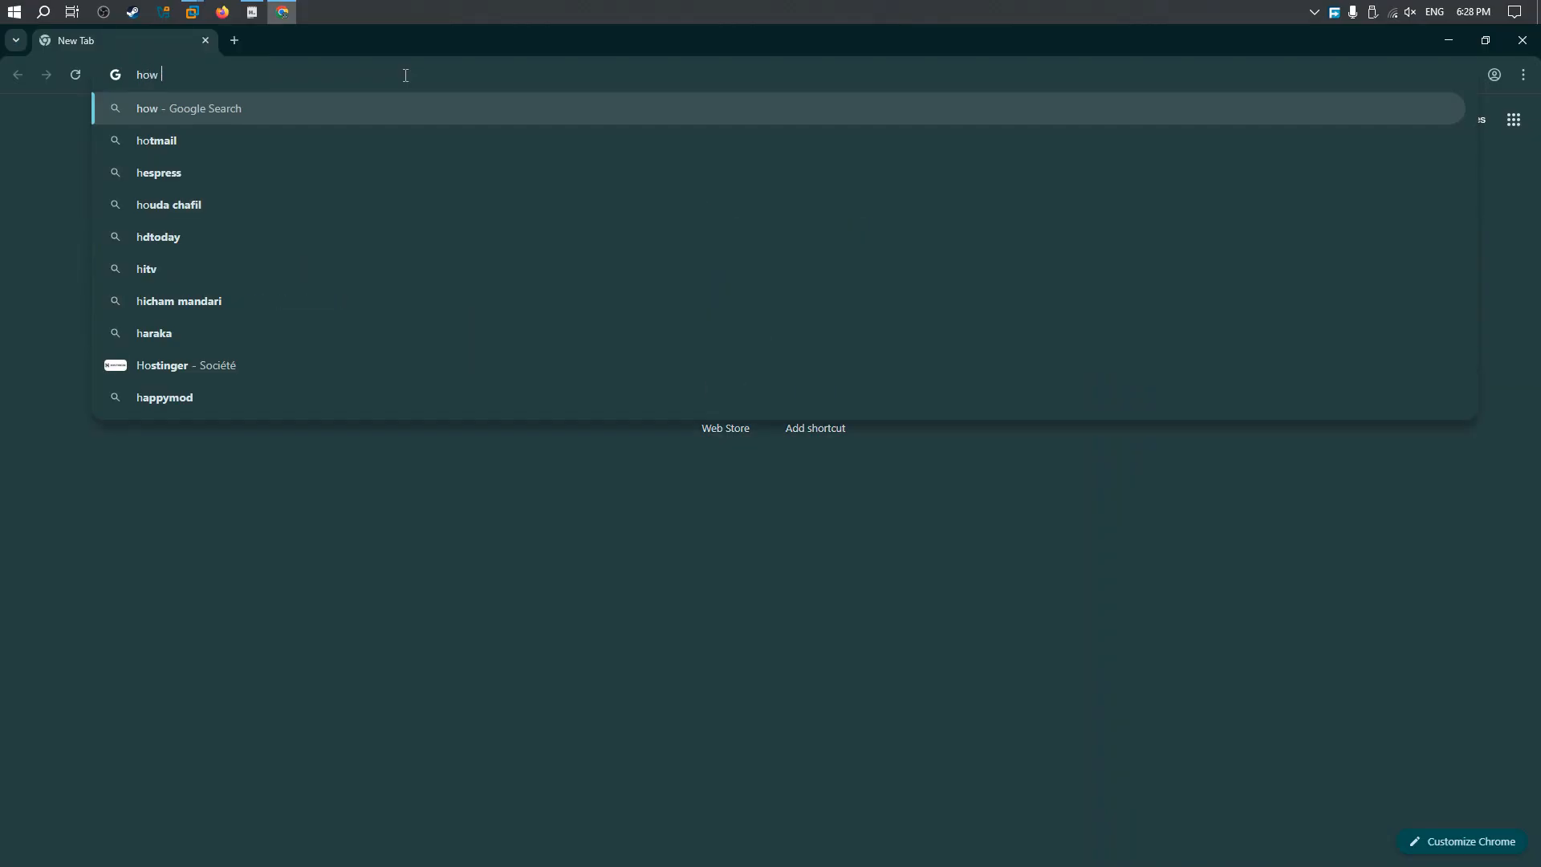
Step: Switch to Chrome, search Google for "how to use an img in vmware" and read the full AI overview
{"action": "type", "text": "to use an "}
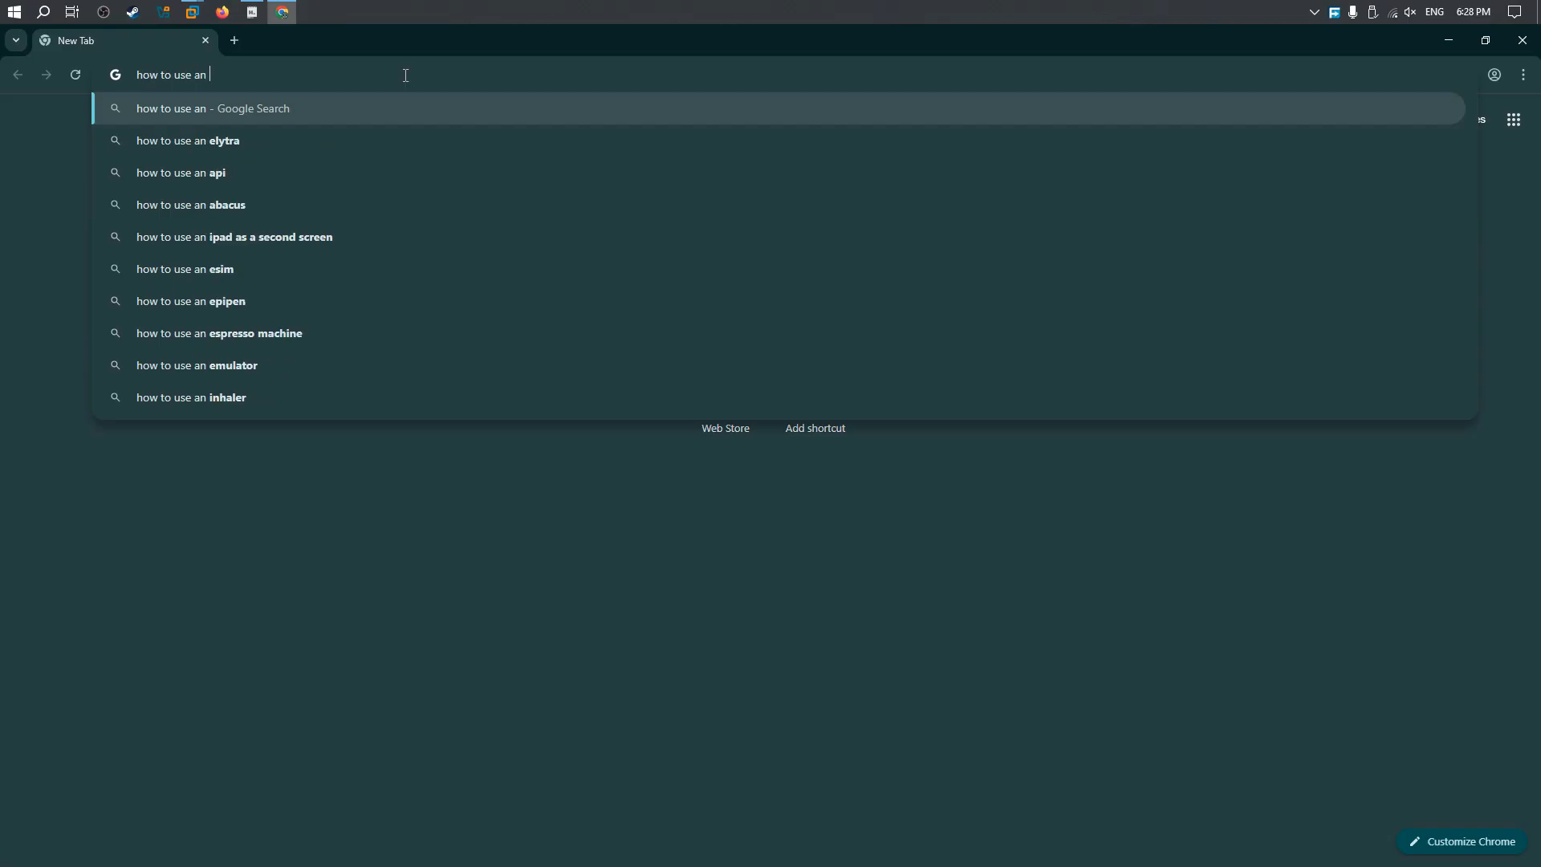
{"action": "type", "text": "img in vmwar"}
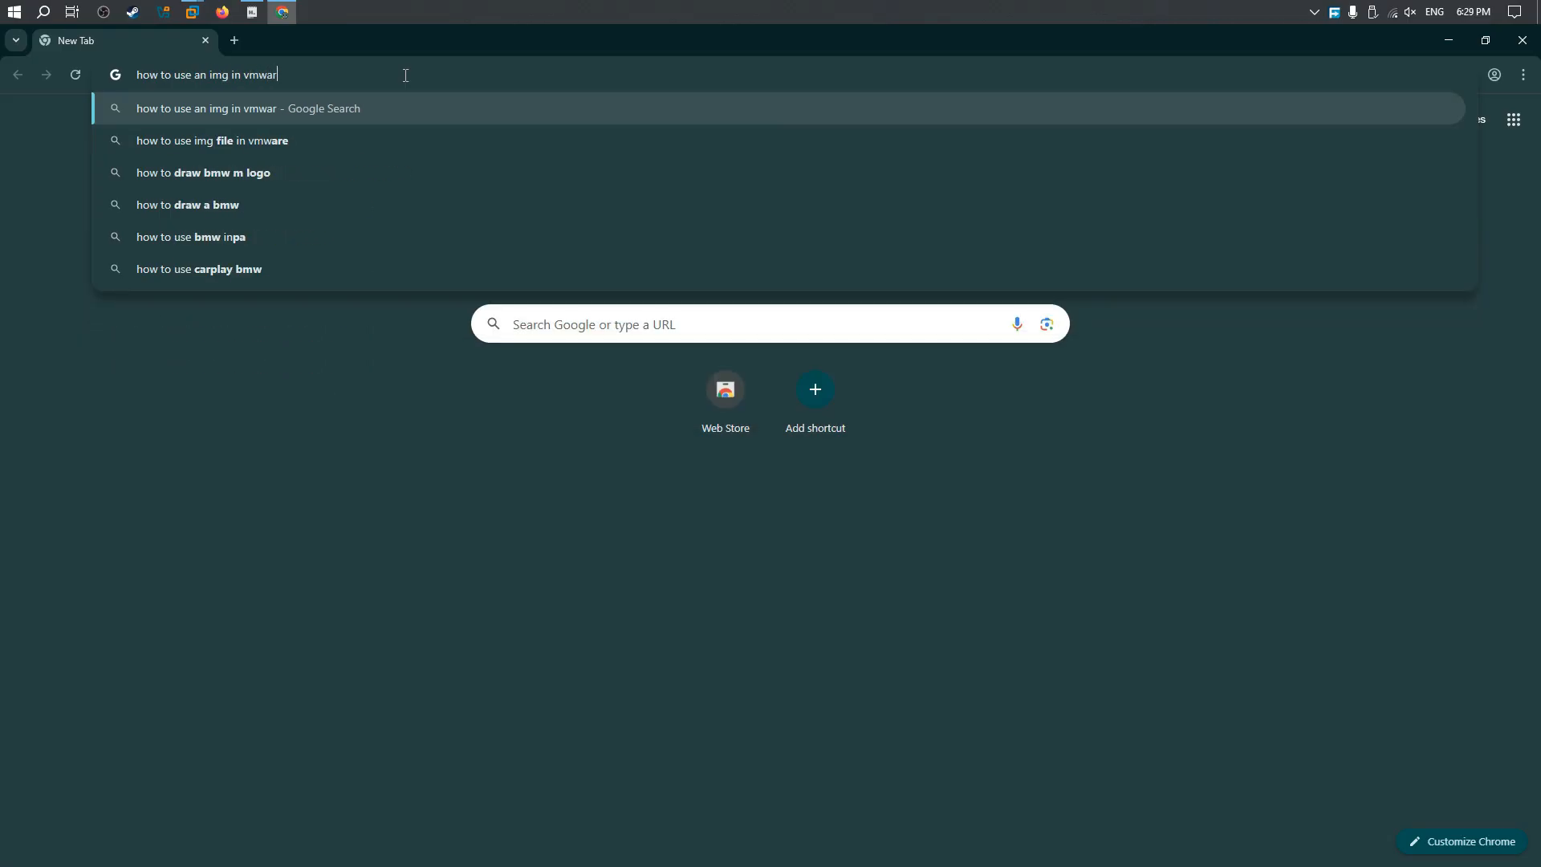
{"action": "type", "text": "e"}
{"action": "key", "text": "Return"}
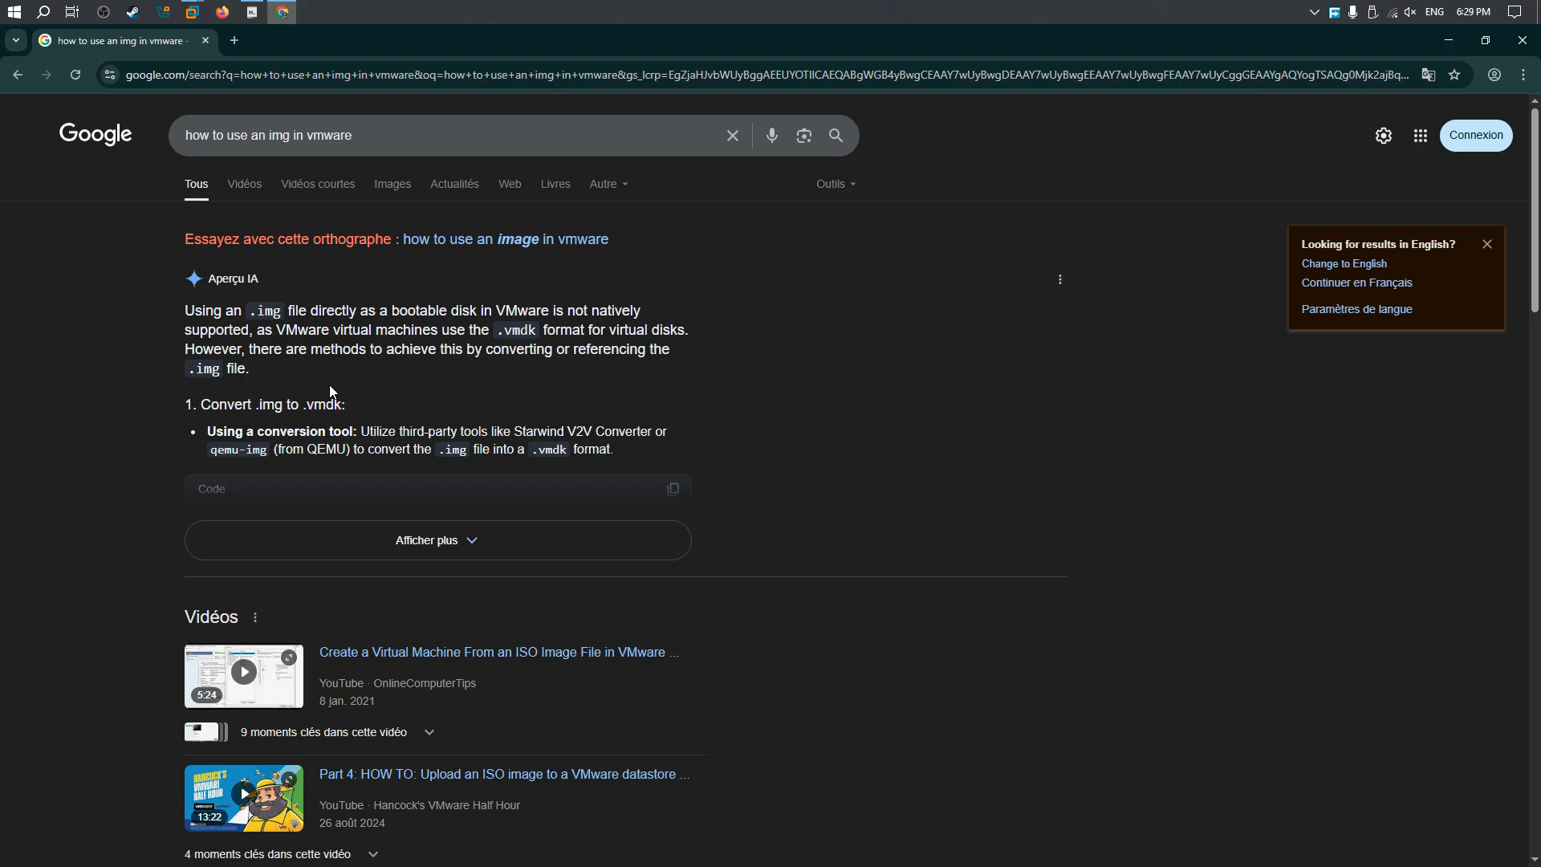
{"action": "left_click", "coordinate": [444, 530]}
{"action": "scroll", "coordinate": [499, 421], "scroll_direction": "down", "scroll_amount": 4}
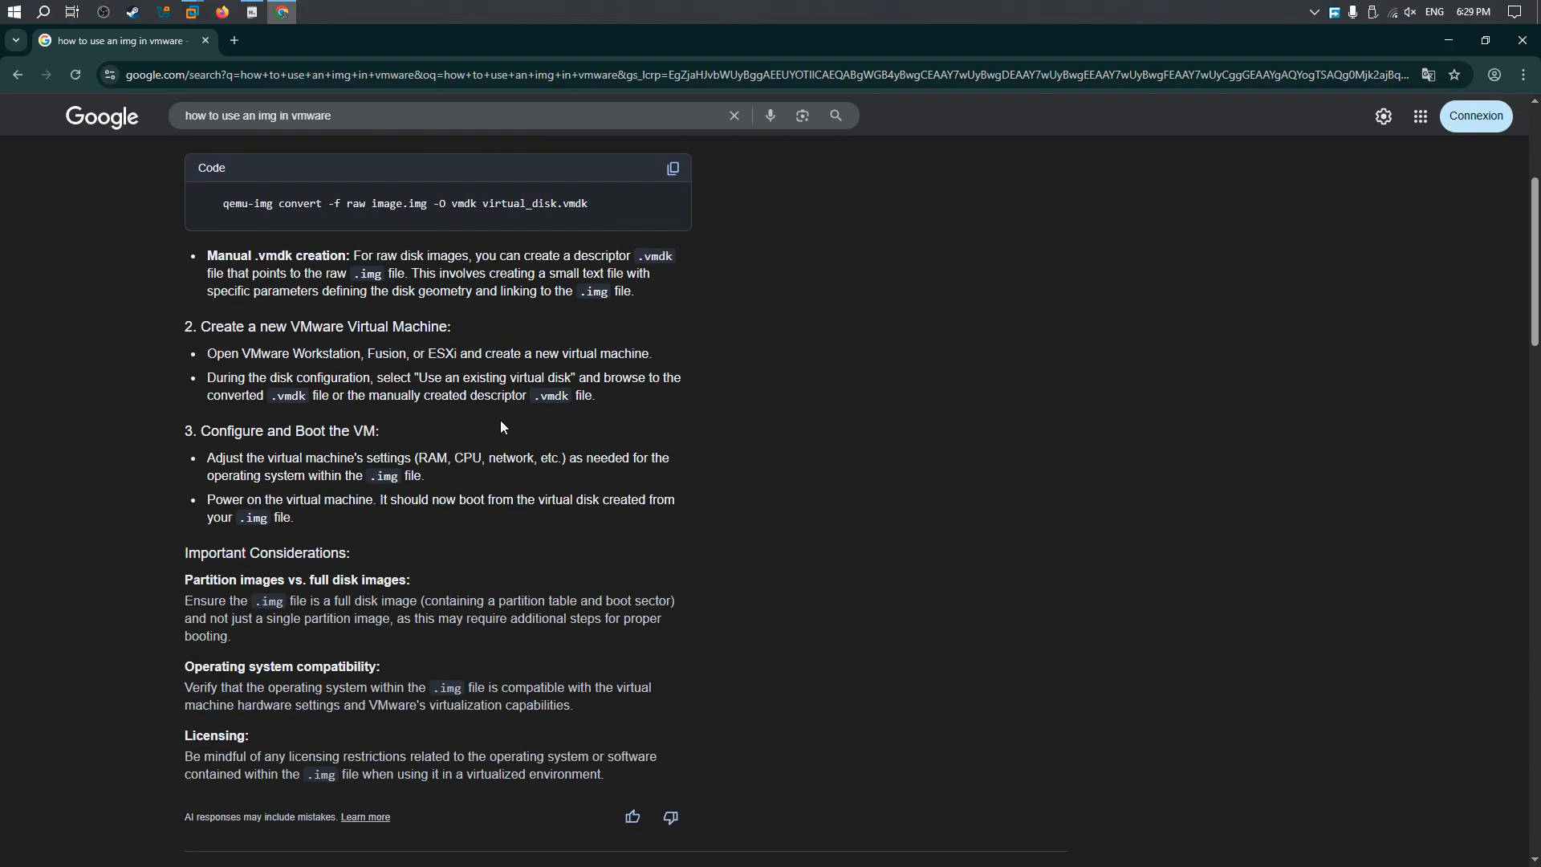
{"action": "scroll", "coordinate": [499, 420], "scroll_direction": "down", "scroll_amount": 3}
{"action": "scroll", "coordinate": [500, 421], "scroll_direction": "up", "scroll_amount": 7}
Step: Search Google for "how to convert .img to iso"
{"action": "left_click_drag", "start_coordinate": [351, 137], "coordinate": [55, 144]}
{"action": "type", "text": "ho"}
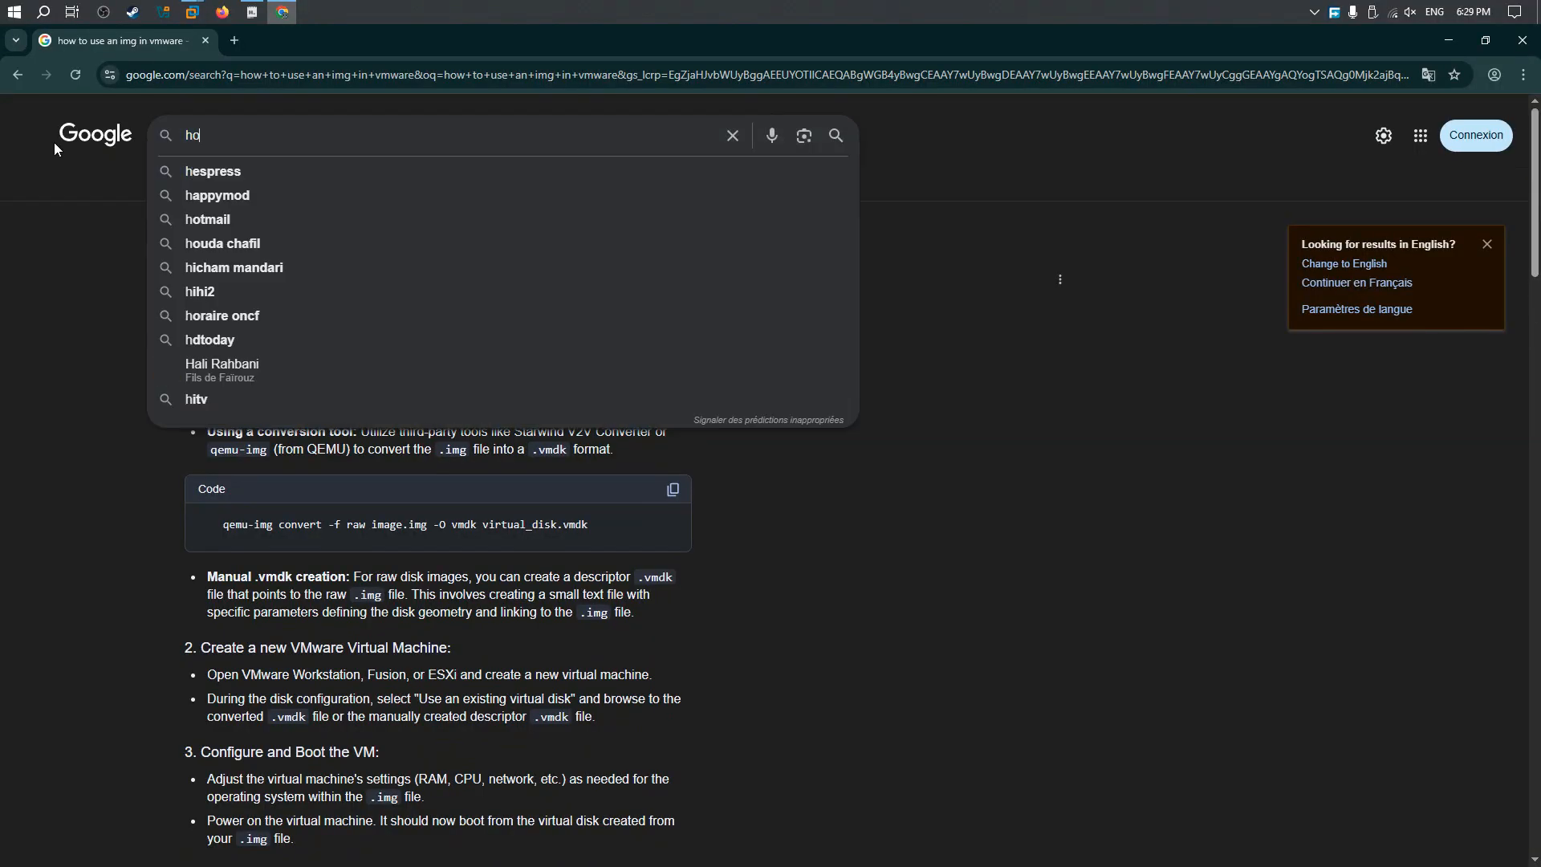
{"action": "type", "text": "w to convert "}
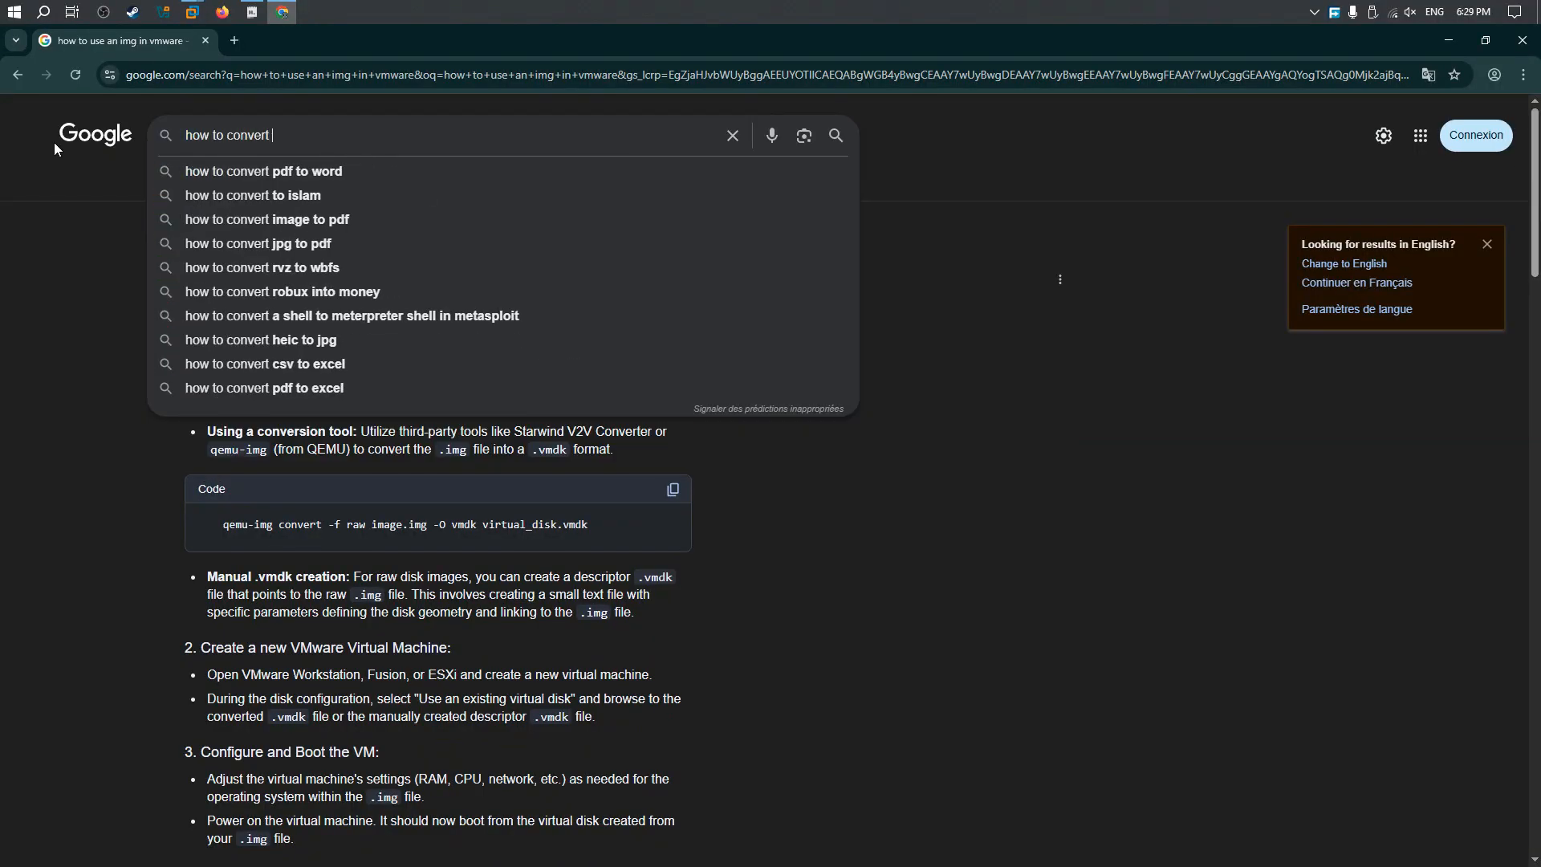
{"action": "type", "text": ".img to iso"}
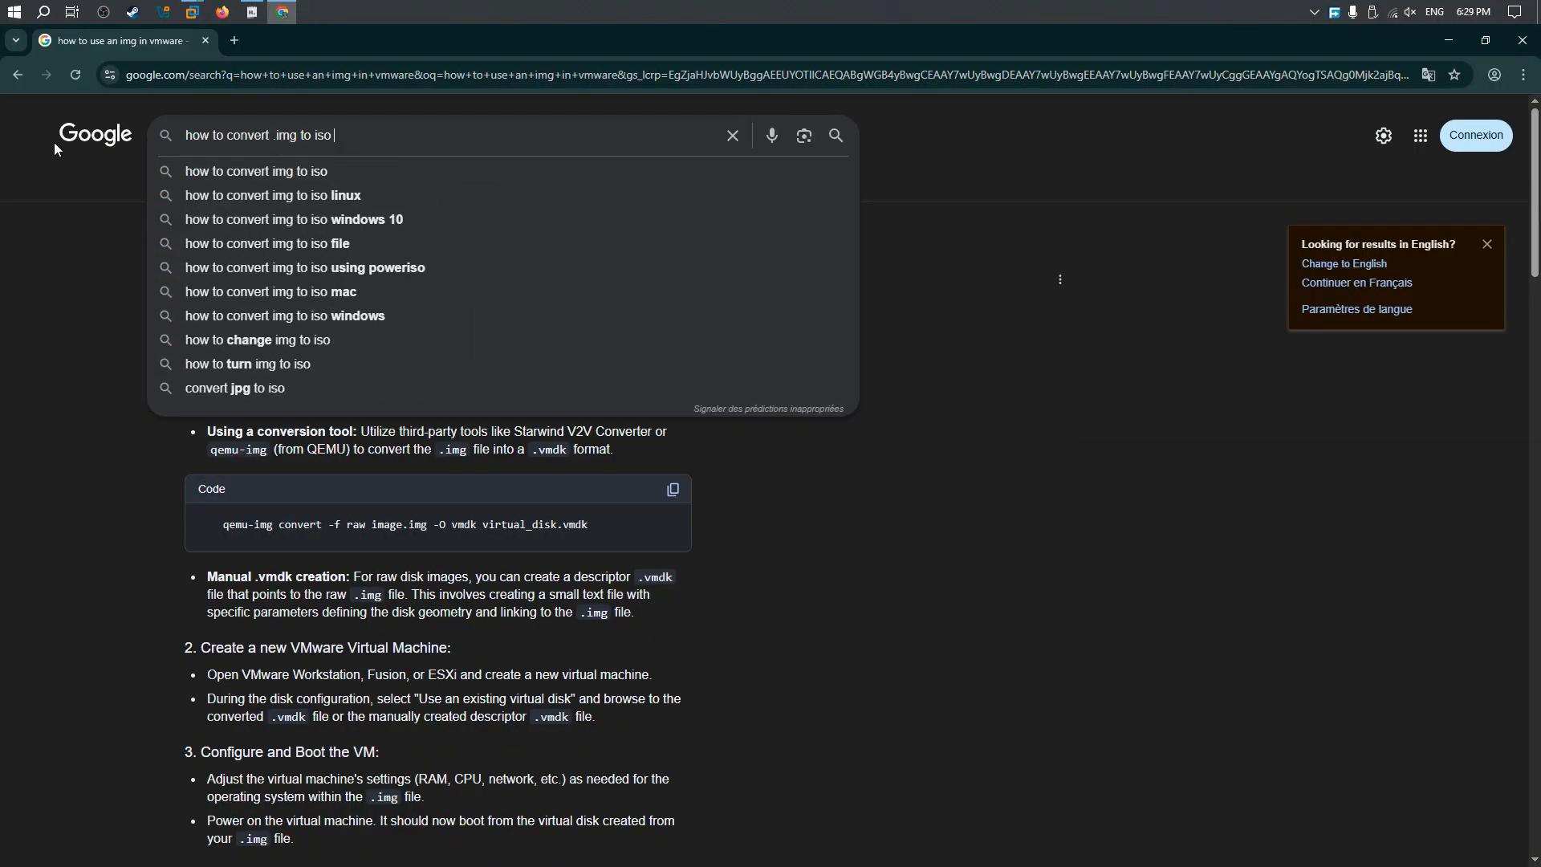
{"action": "key", "text": "Return"}
Step: Open the IMG to ISO website from the results and read the utility's description
{"action": "left_click", "coordinate": [497, 594]}
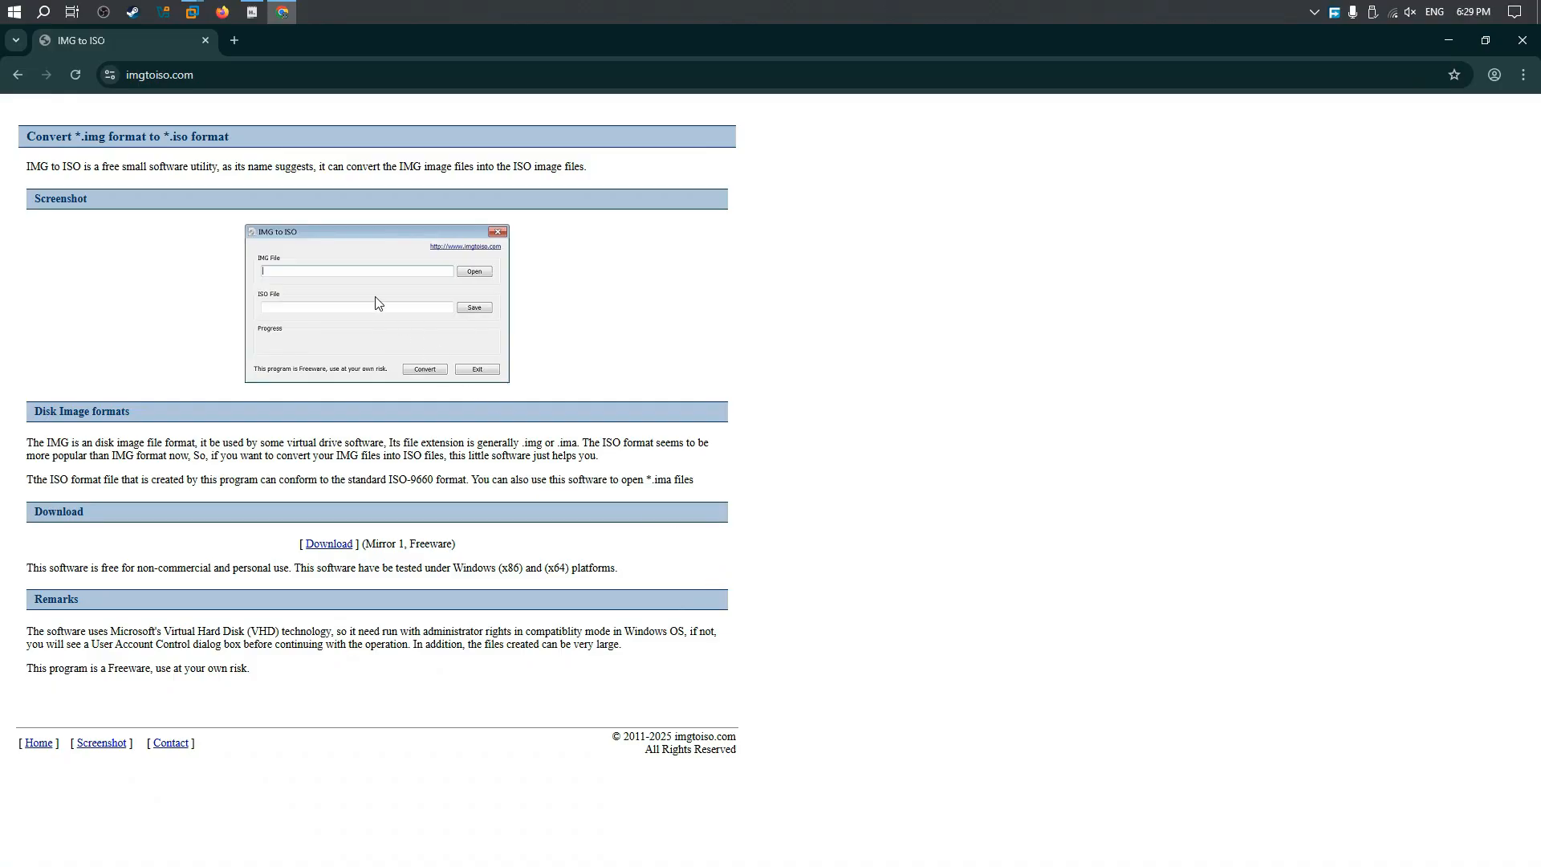
{"action": "left_click_drag", "start_coordinate": [30, 167], "coordinate": [566, 184]}
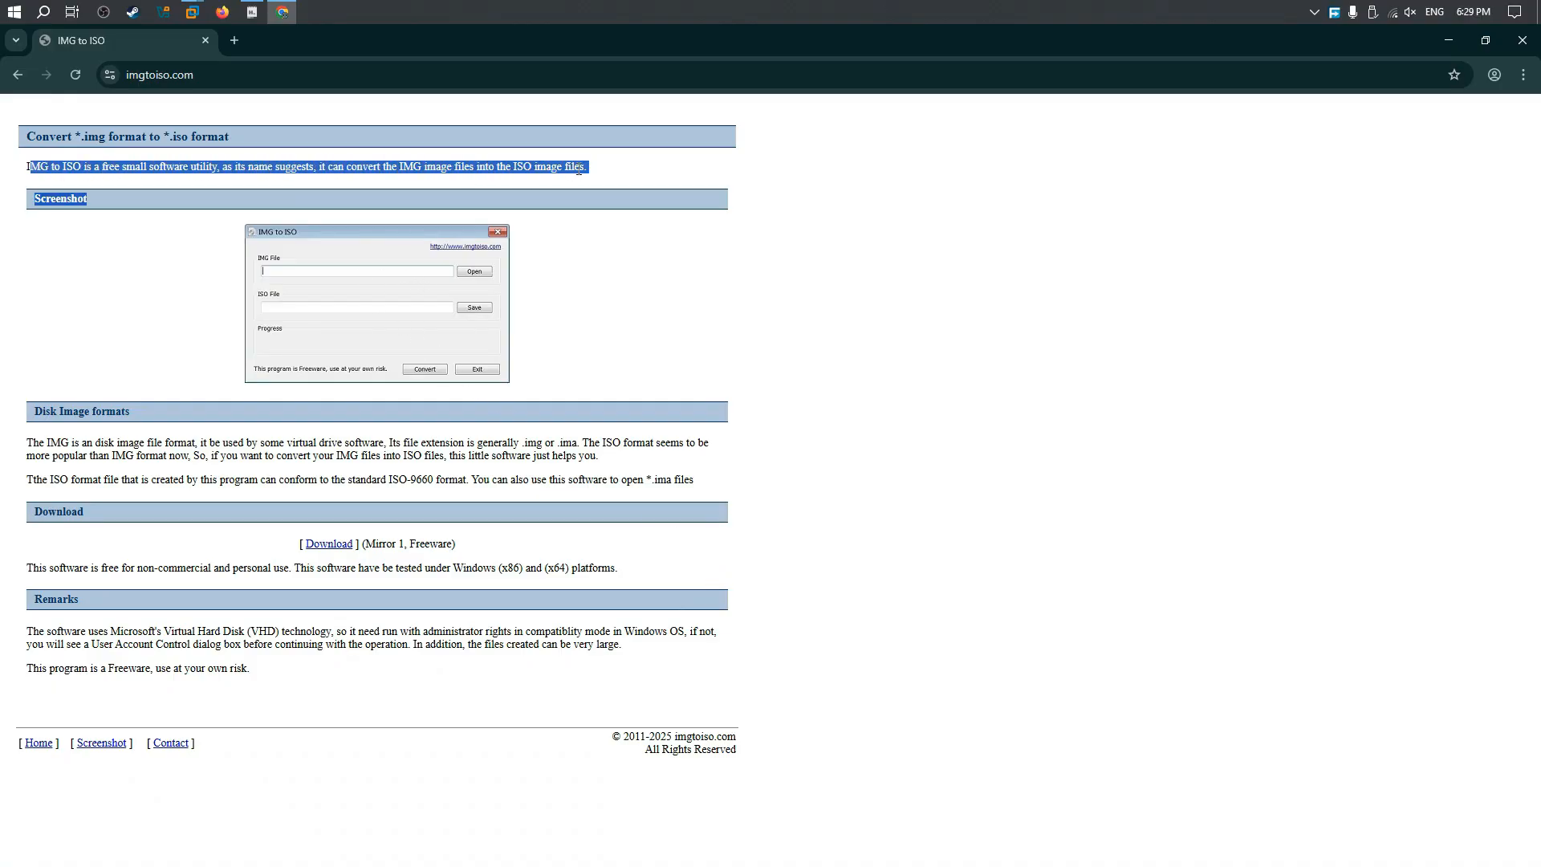
{"action": "left_click", "coordinate": [532, 237]}
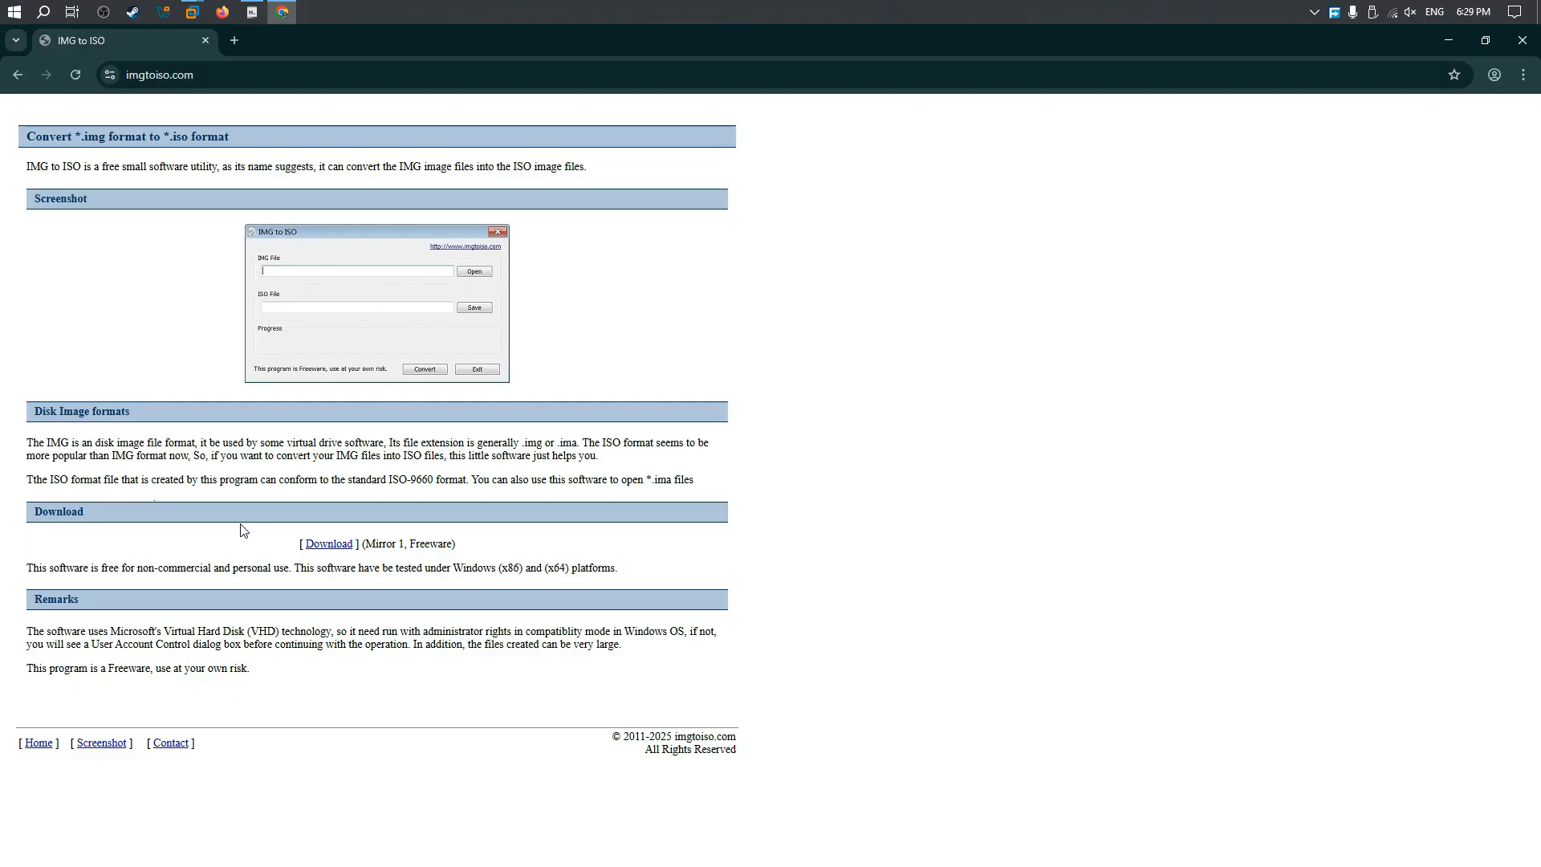
Step: Return to the search results and open the Reddit thread about an open source program for converting img files to iso
{"action": "left_click", "coordinate": [17, 75]}
{"action": "scroll", "coordinate": [298, 431], "scroll_direction": "down", "scroll_amount": 4}
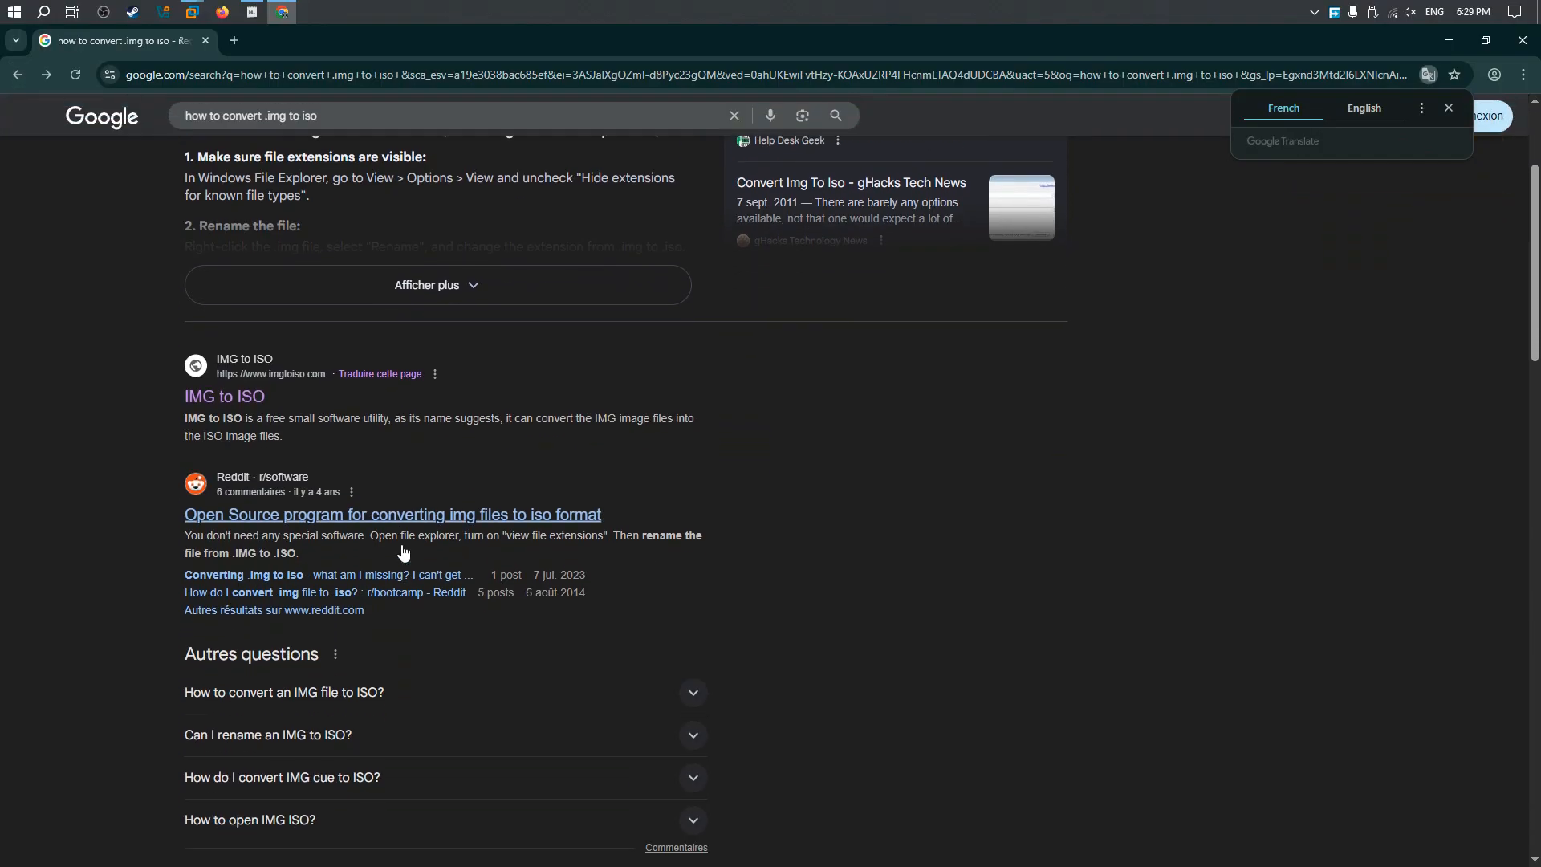
{"action": "left_click", "coordinate": [305, 416]}
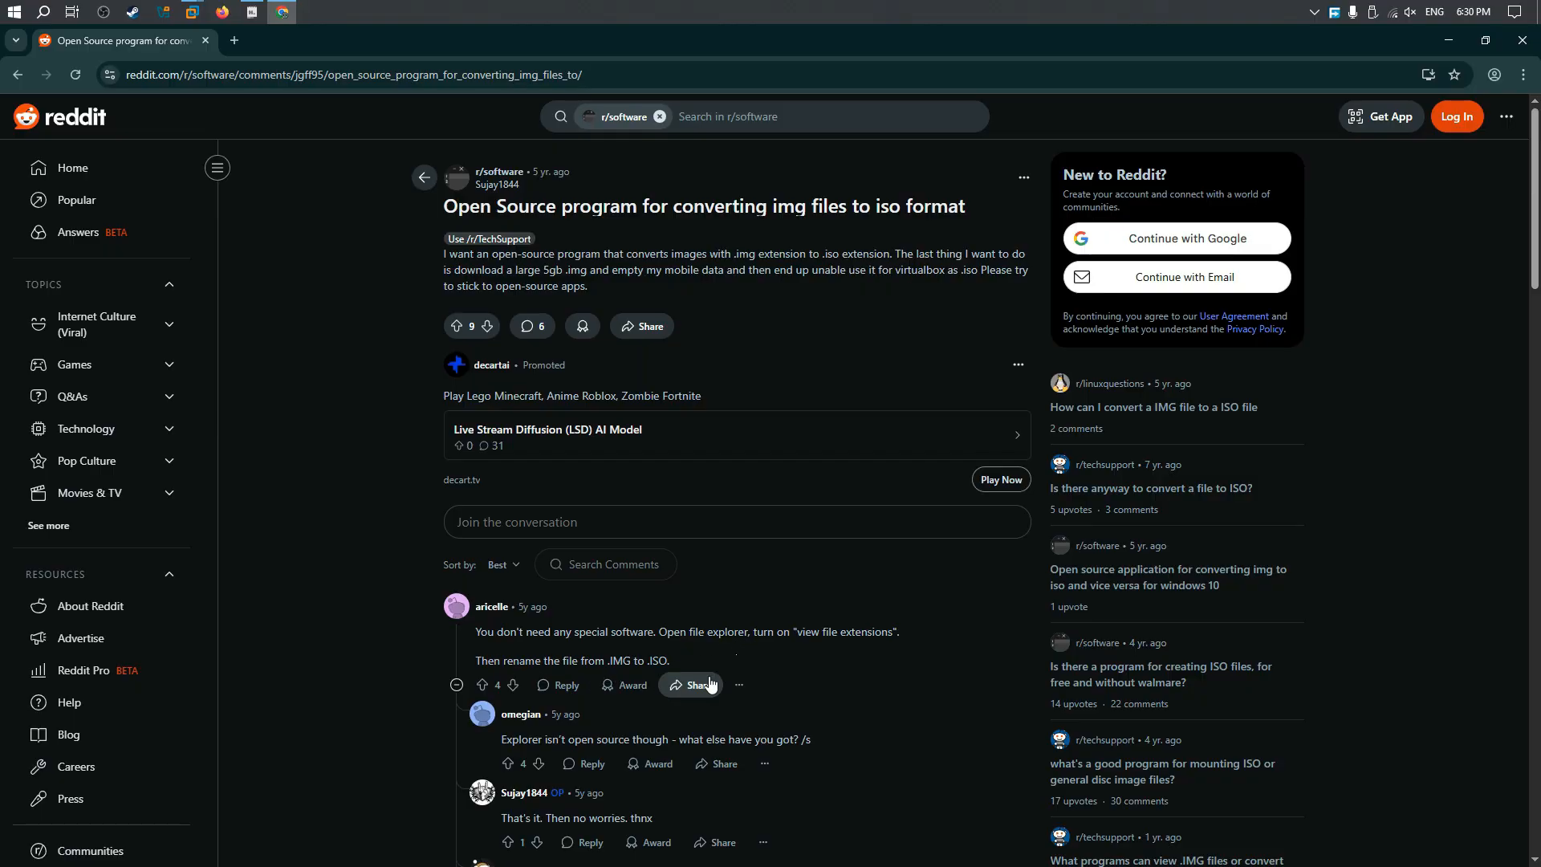
Step: Switch back to VMware Workstation, power off the FreeBSD 14 64-bit virtual machine and reopen its overview
{"action": "mouse_move", "coordinate": [191, 11]}
{"action": "left_click", "coordinate": [255, 60]}
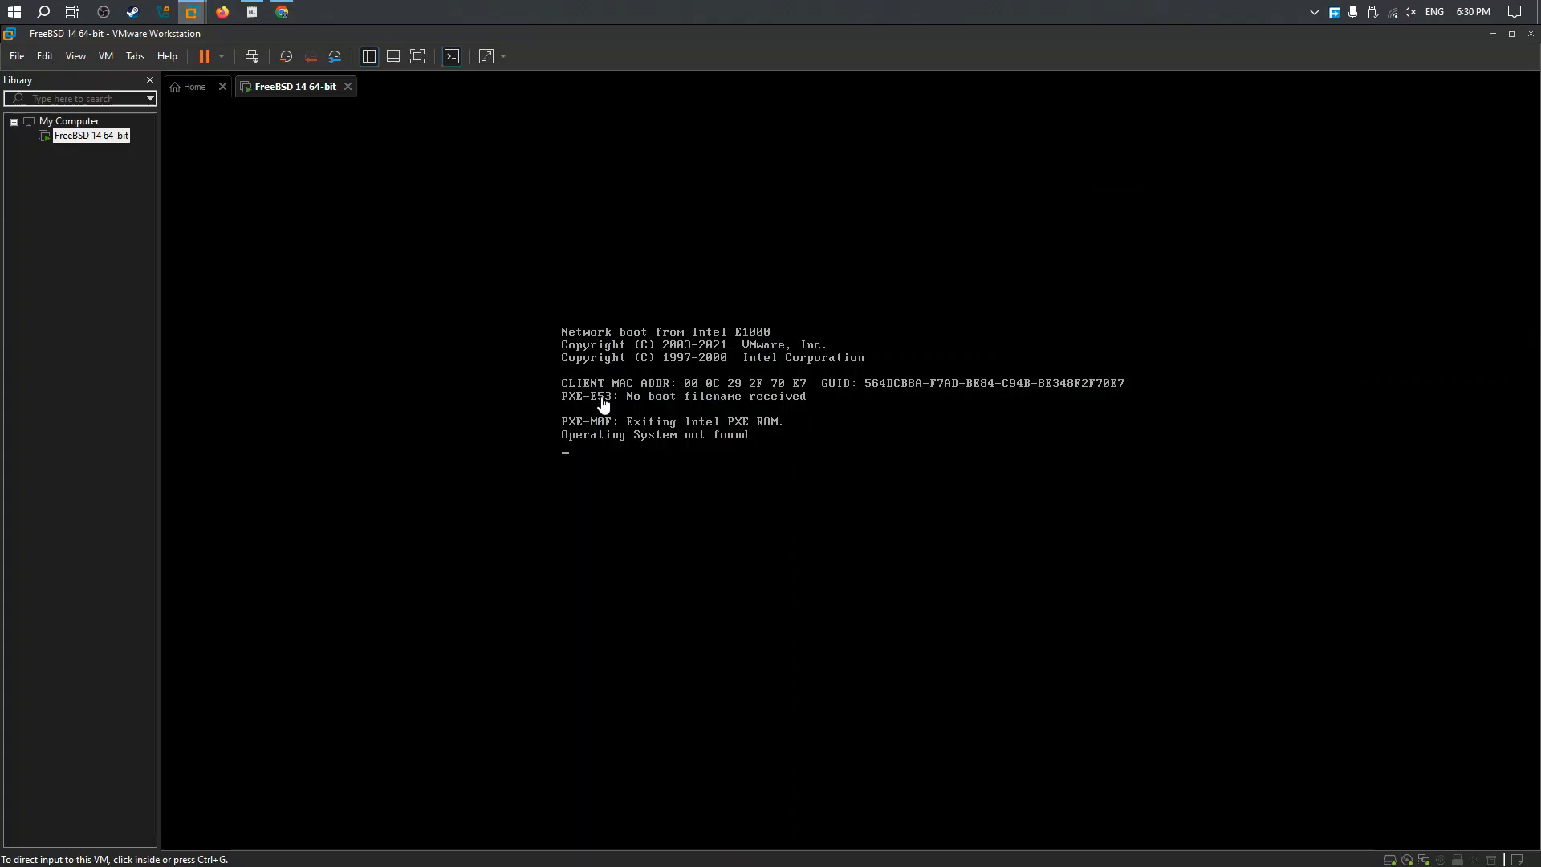
{"action": "left_click", "coordinate": [347, 87]}
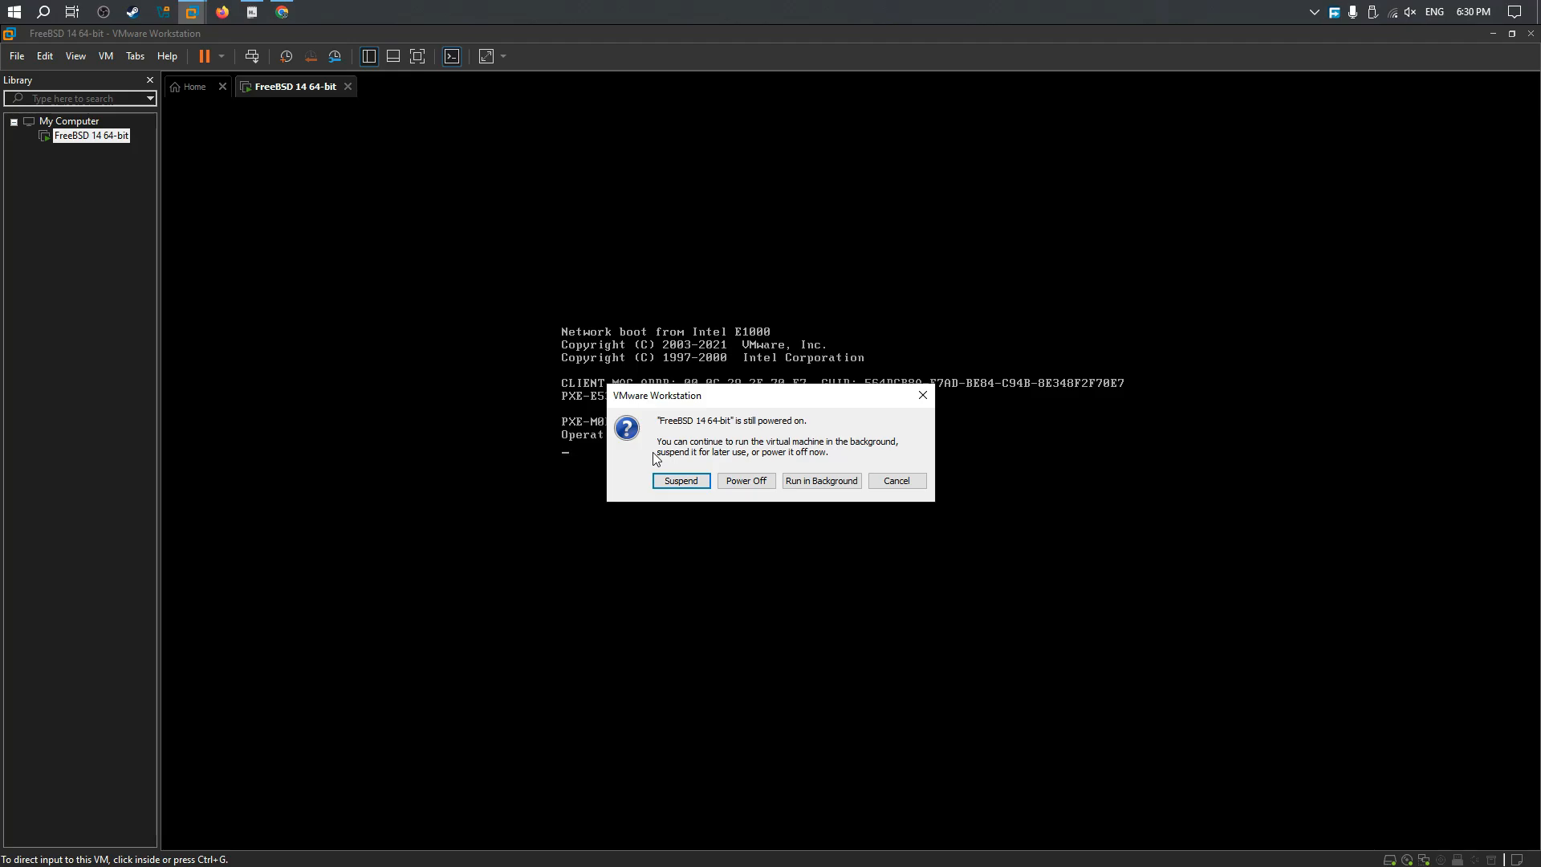
{"action": "left_click", "coordinate": [743, 482]}
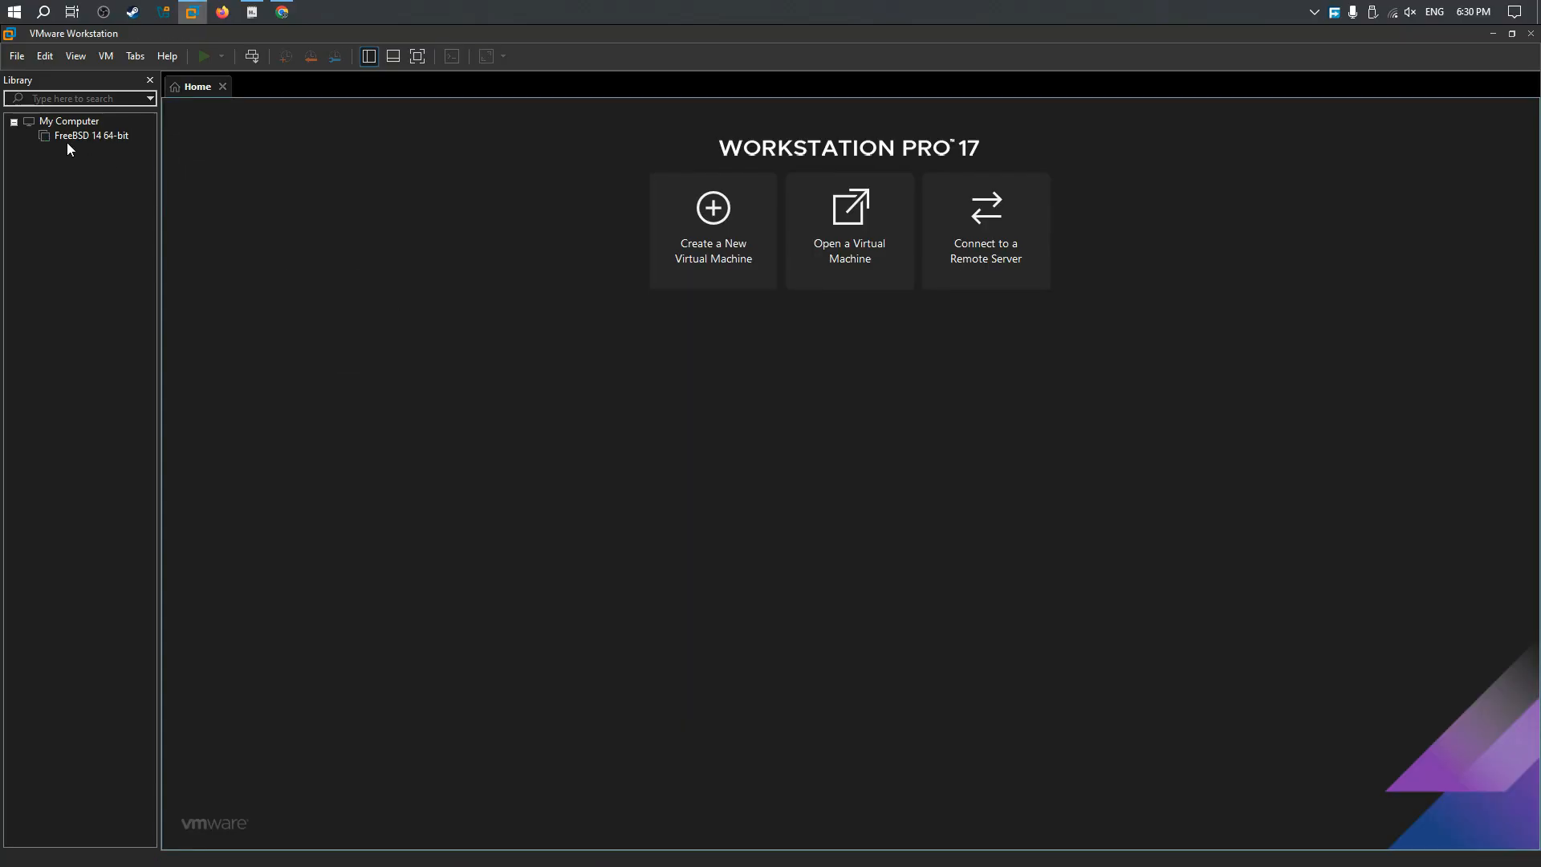
{"action": "left_click", "coordinate": [73, 136]}
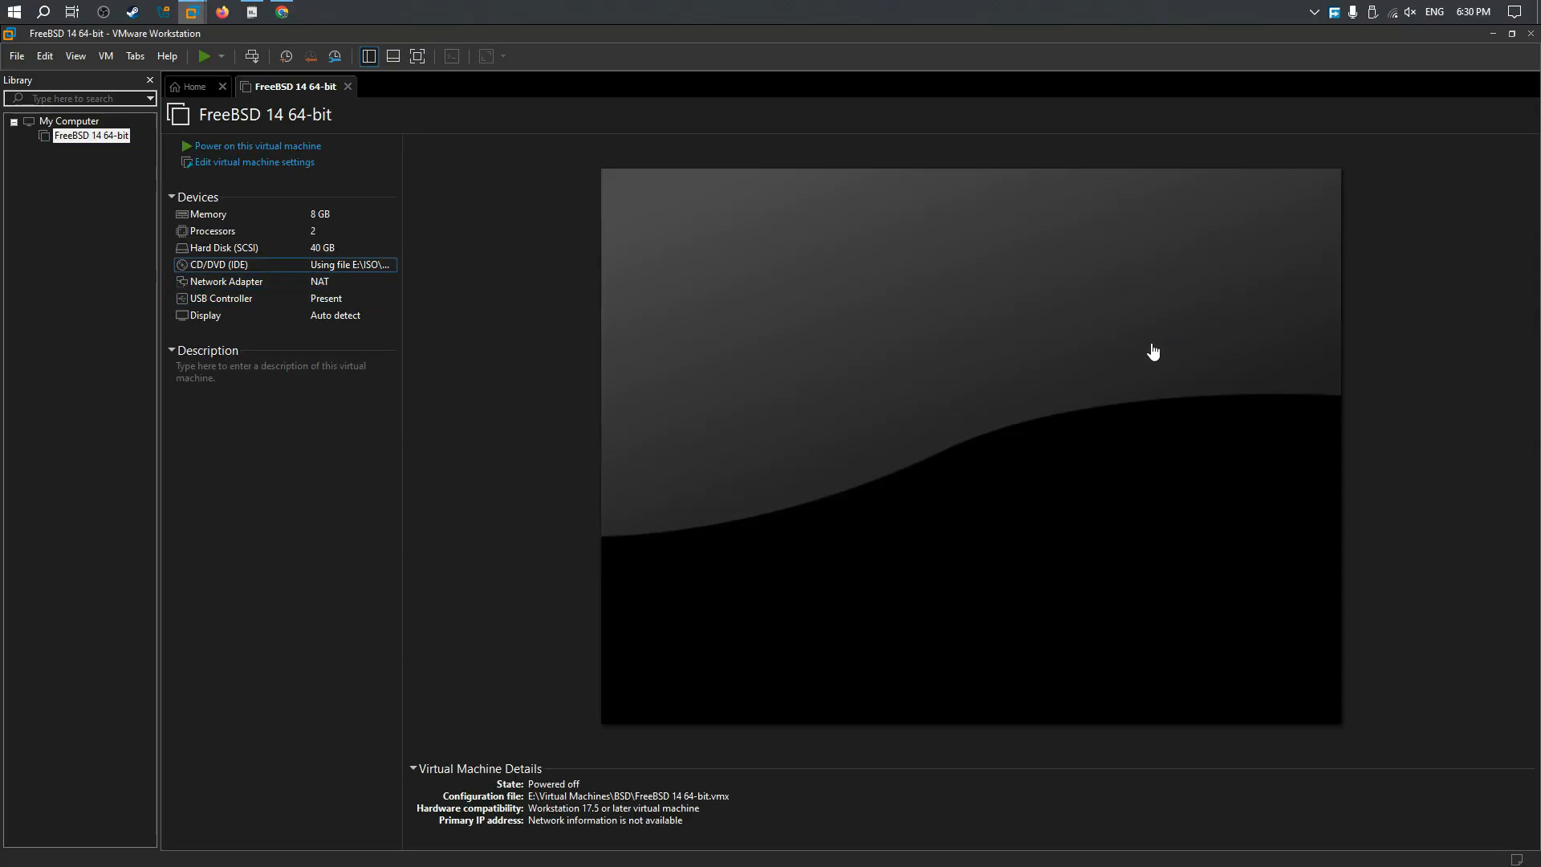
Step: Set the virtual machine's CD/DVD drive to use the FreeBSD-14.3-RELEASE-amd64 image from the E:\ISO\FreeBSD folder
{"action": "key", "text": "ctrl+d"}
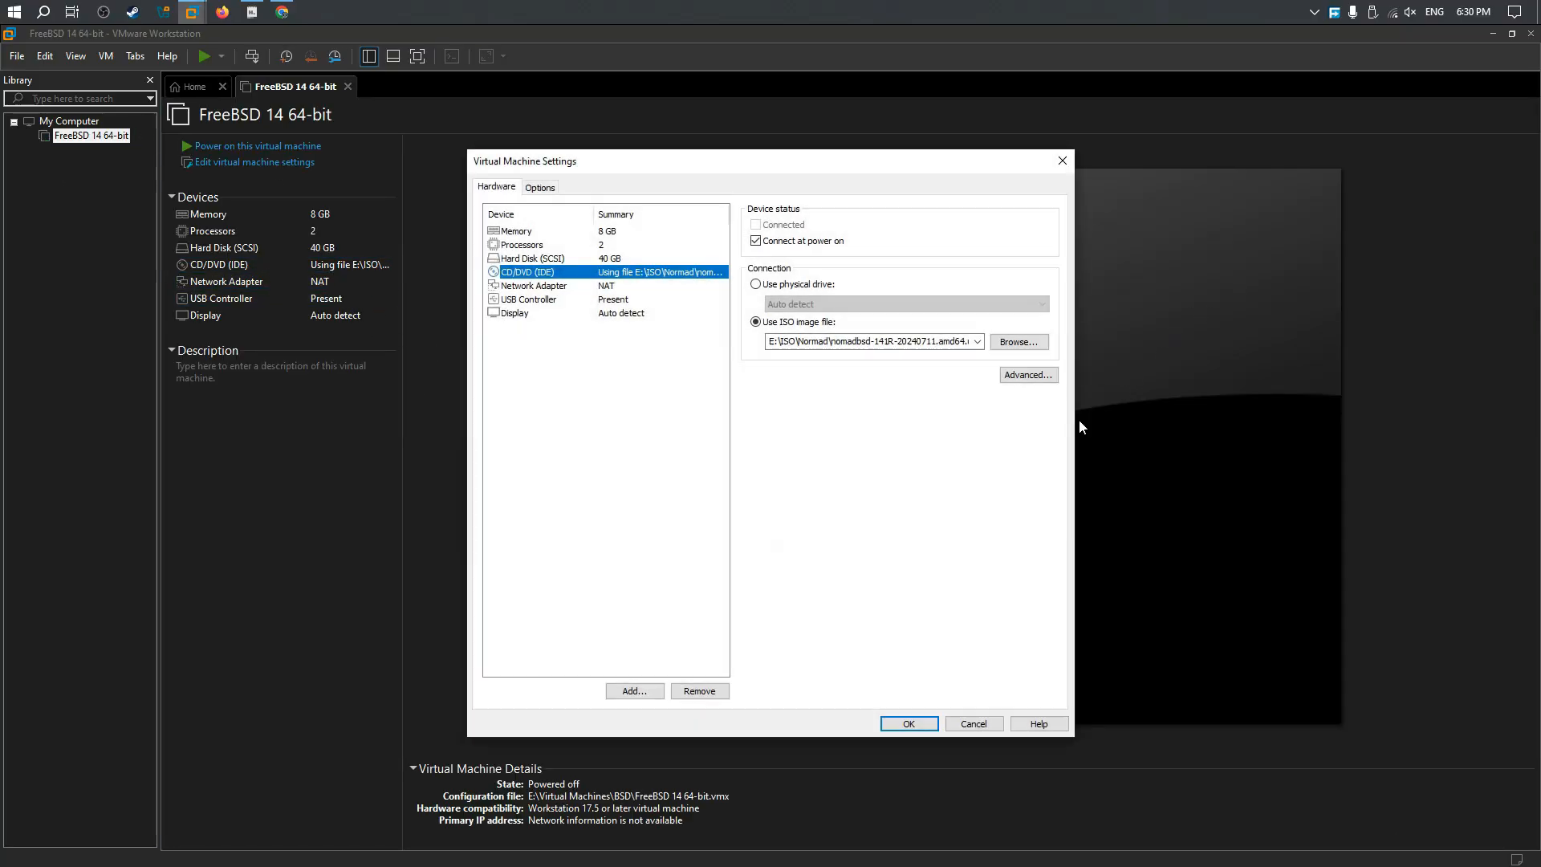
{"action": "left_click", "coordinate": [1003, 351]}
{"action": "left_click", "coordinate": [698, 213]}
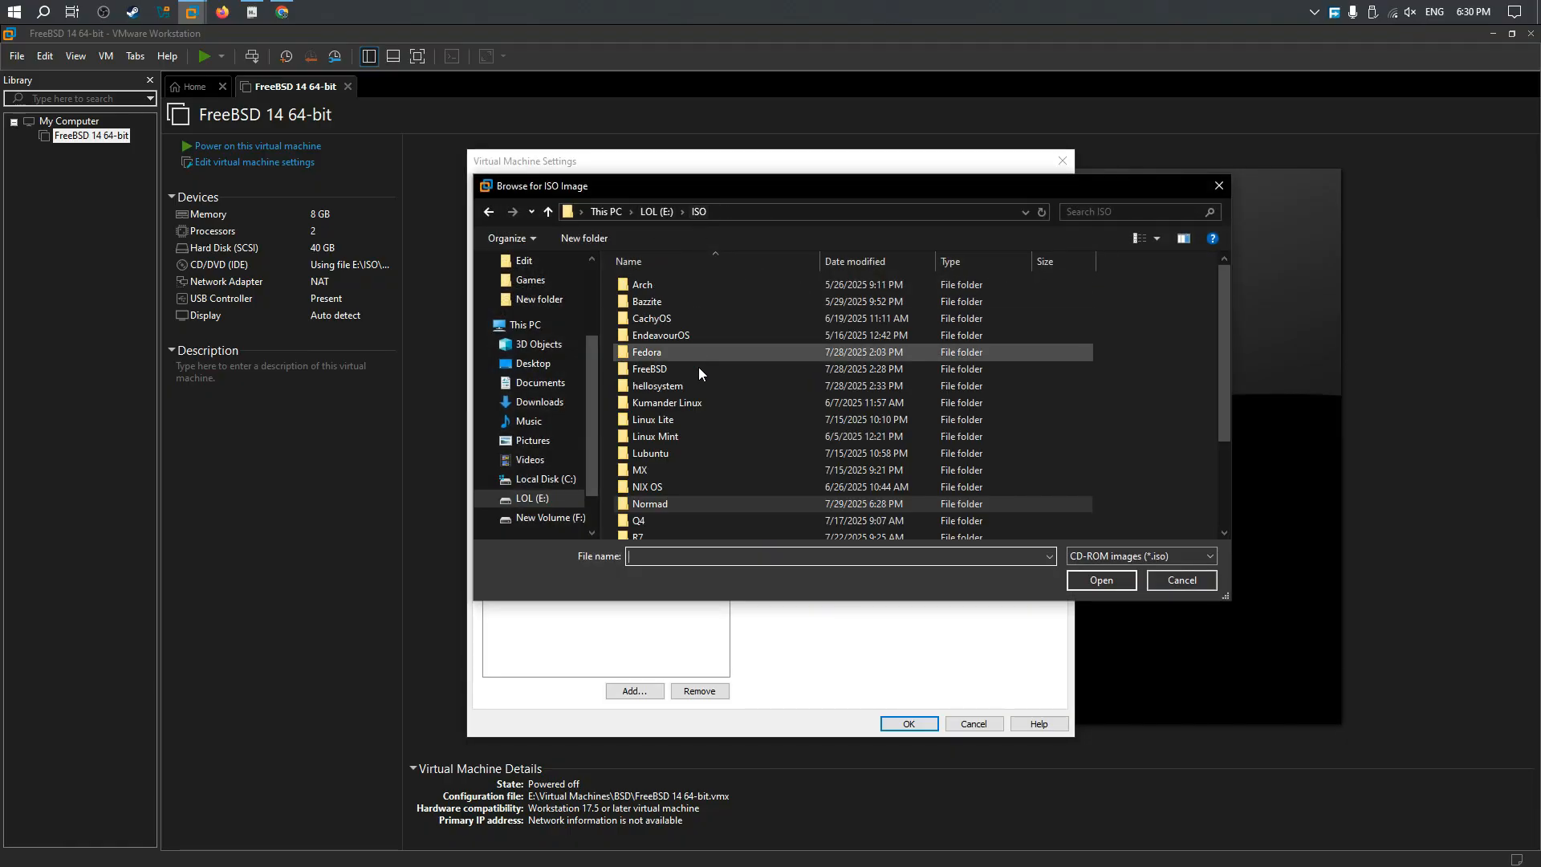
{"action": "scroll", "coordinate": [697, 354], "scroll_direction": "down", "scroll_amount": 2}
{"action": "scroll", "coordinate": [700, 379], "scroll_direction": "up", "scroll_amount": 2}
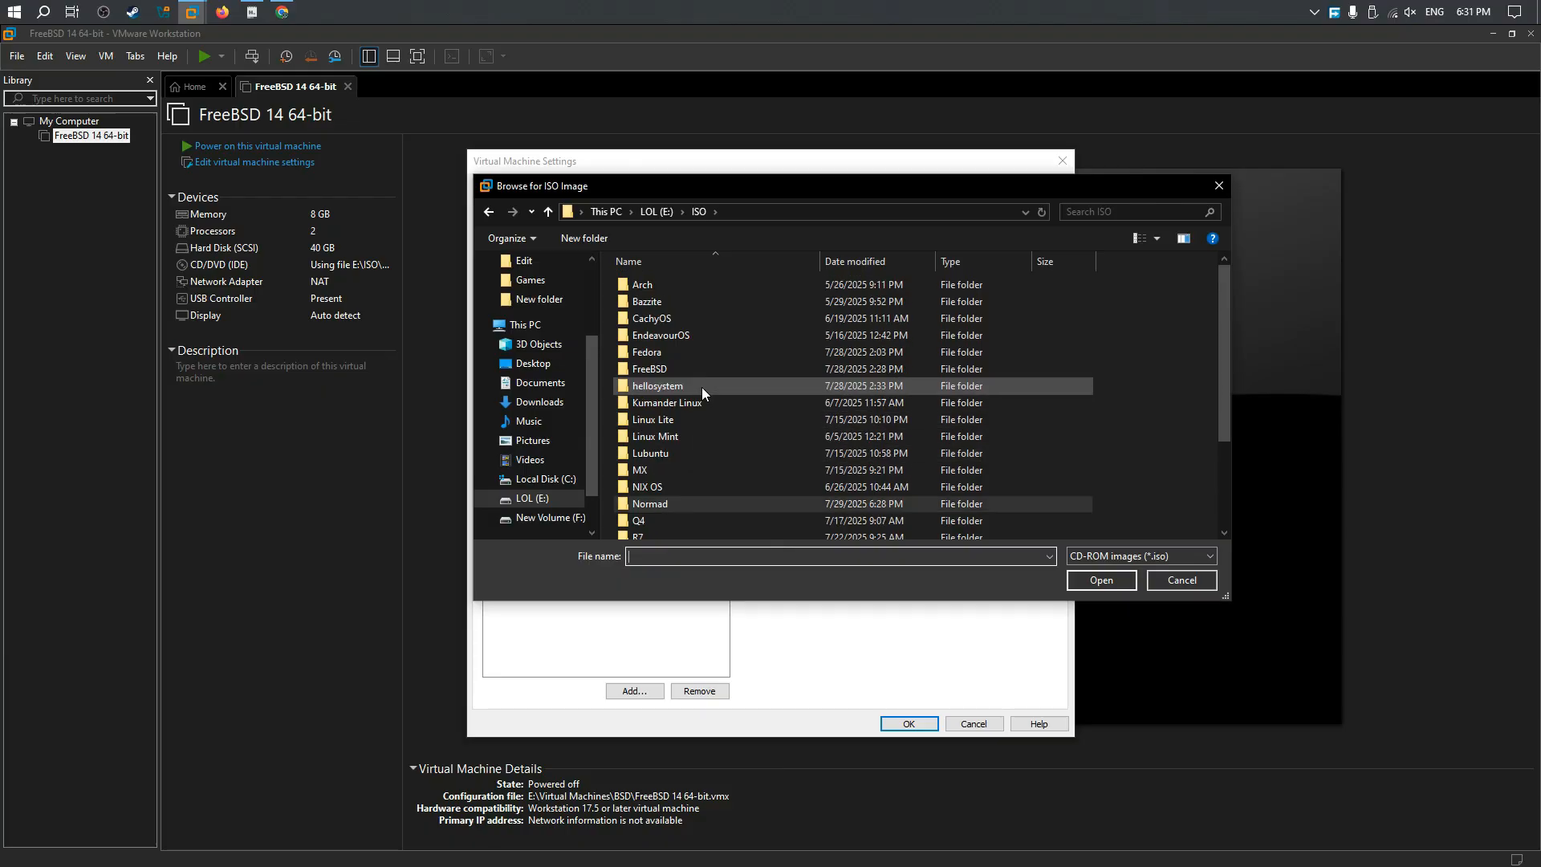
{"action": "double_click", "coordinate": [691, 353]}
{"action": "double_click", "coordinate": [684, 285]}
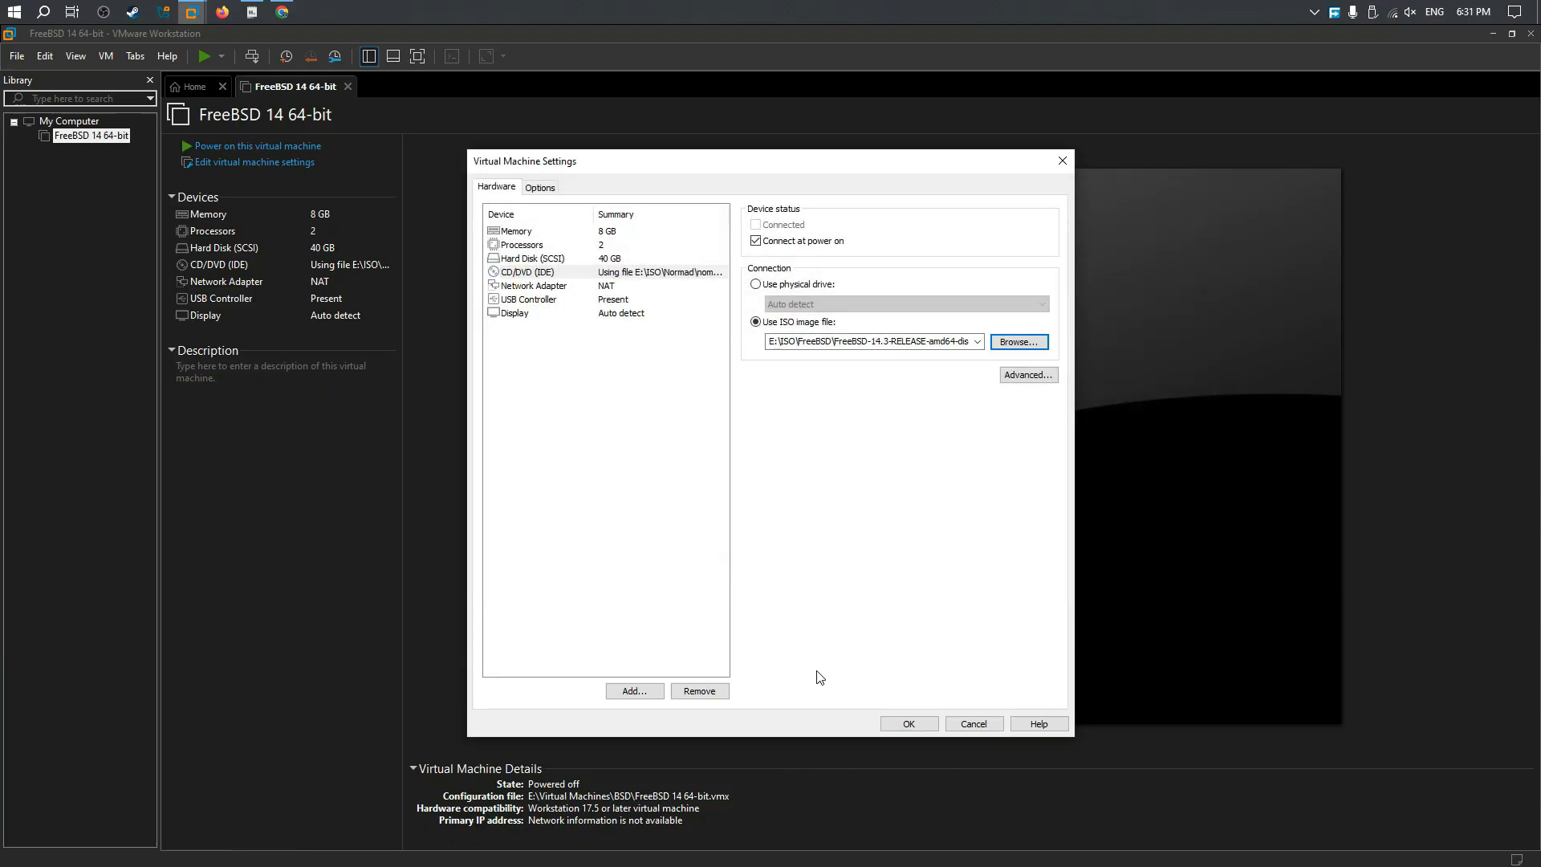
{"action": "left_click", "coordinate": [912, 724]}
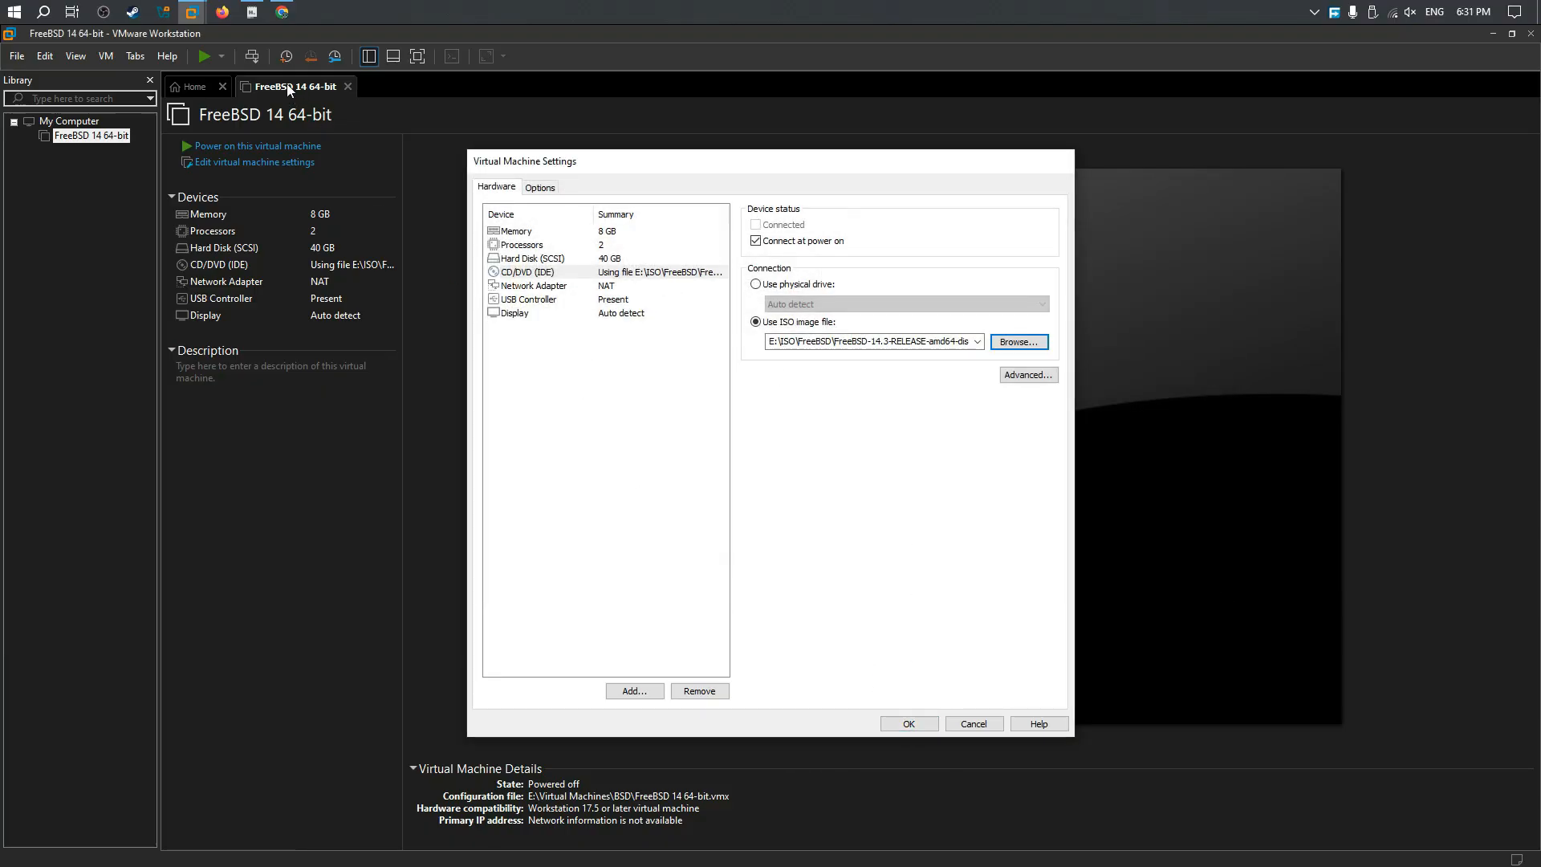
Step: Power on the virtual machine in full screen and boot the FreeBSD installer to begin an installation
{"action": "left_click", "coordinate": [257, 146]}
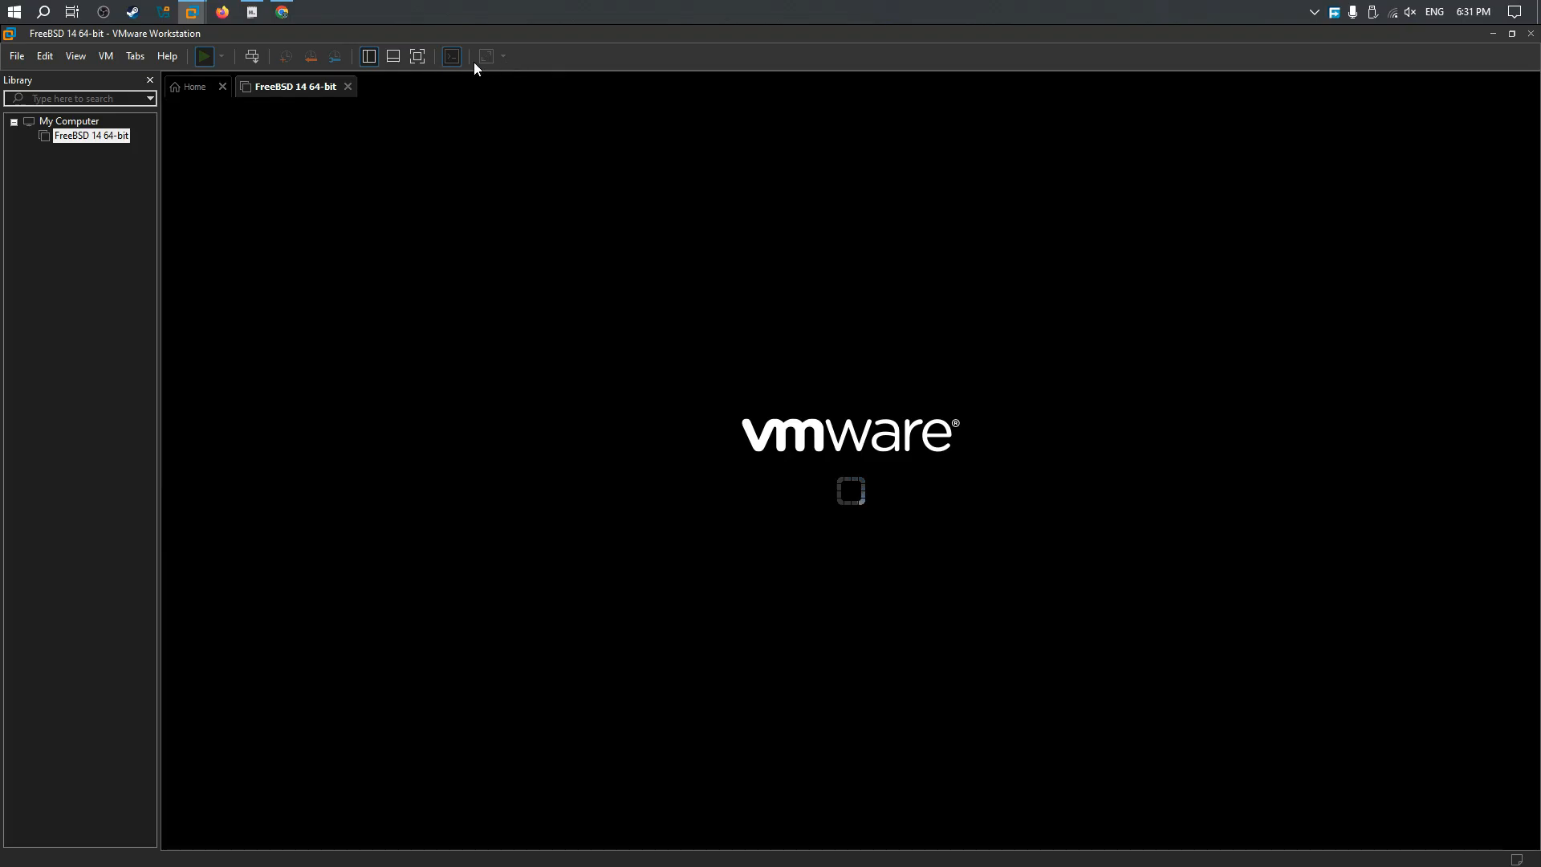
{"action": "left_click", "coordinate": [483, 60]}
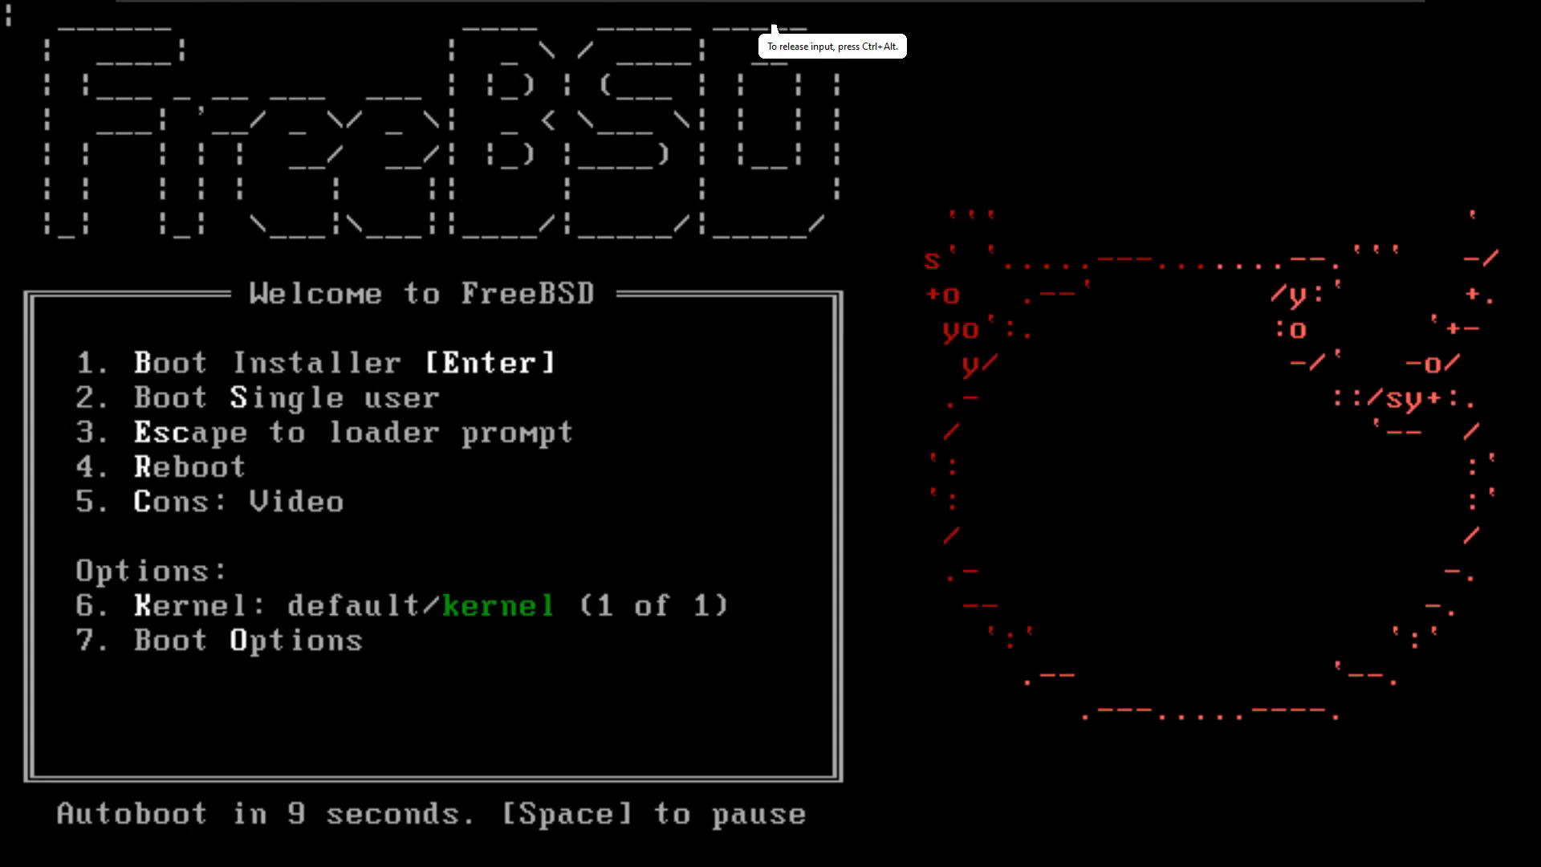
{"action": "key", "text": "Return"}
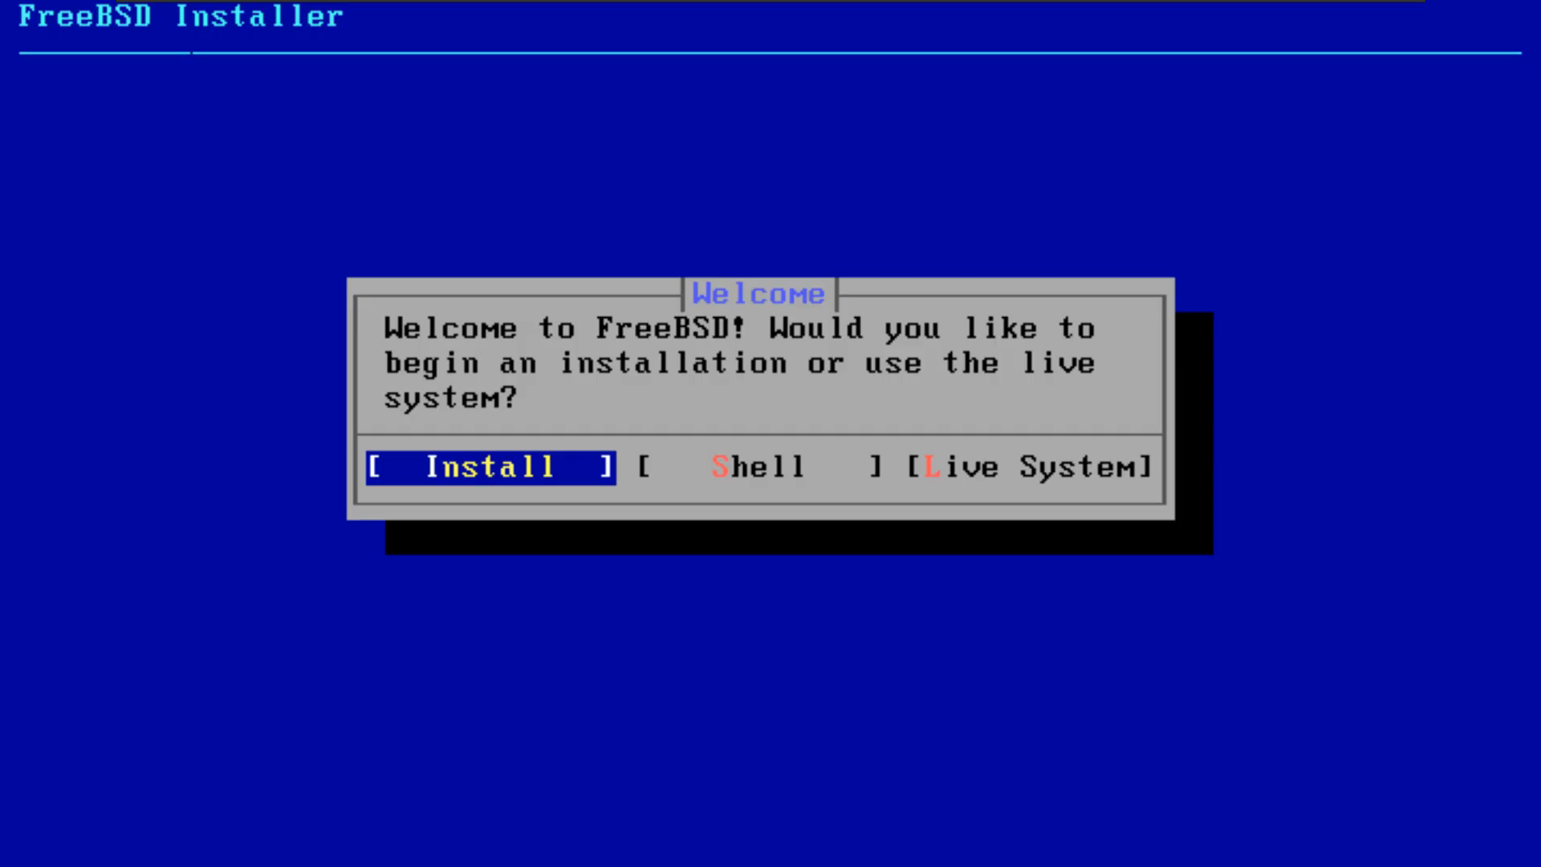
{"action": "key", "text": "Return"}
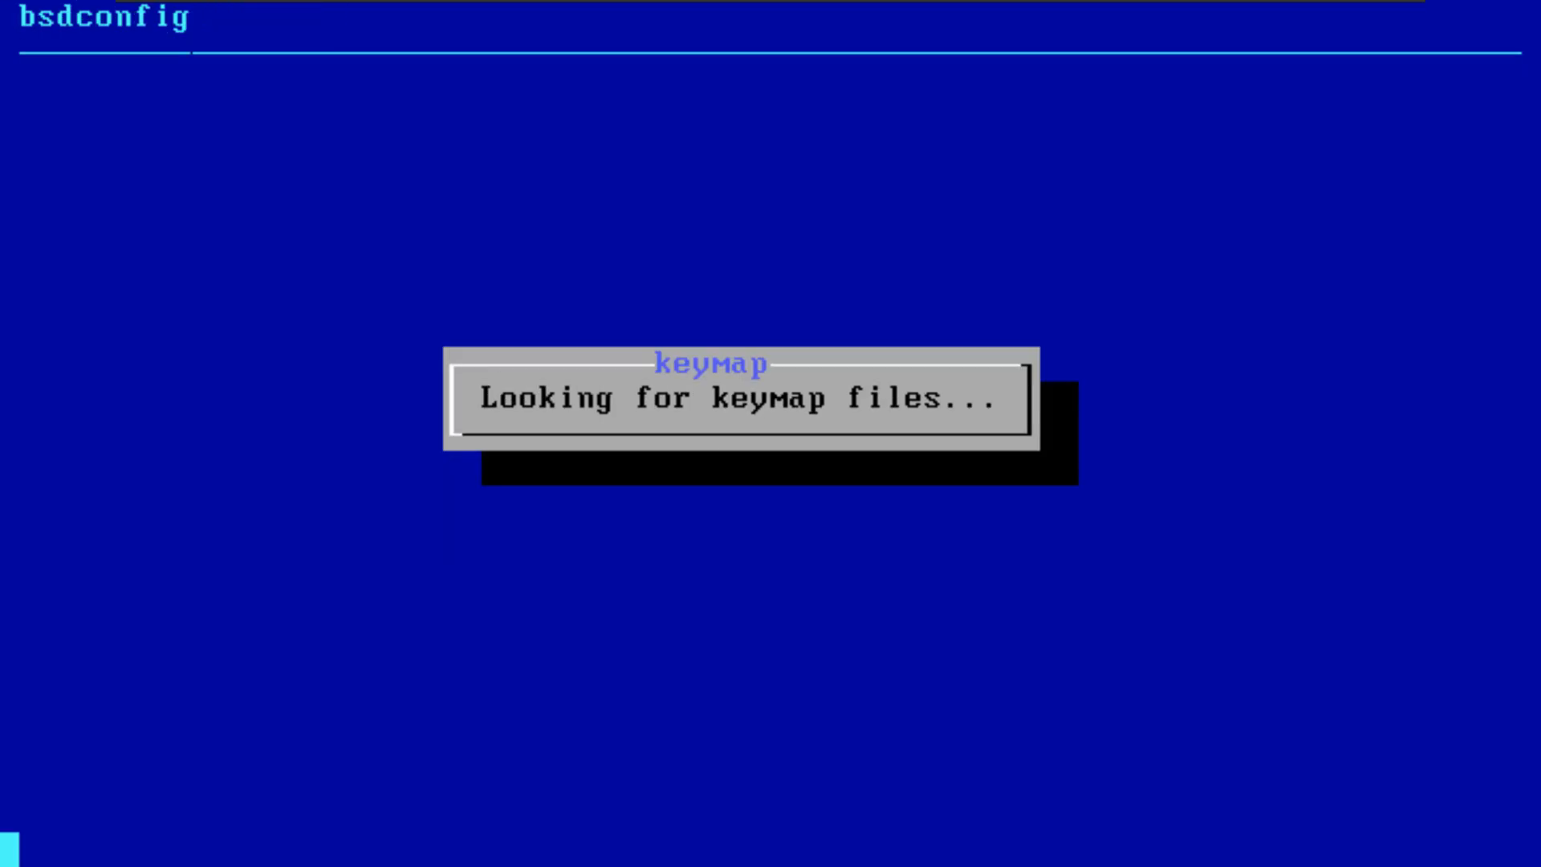
Step: Continue with the default keymap and enter a hostname for the machine
{"action": "key", "text": "Down"}
{"action": "key", "text": "Down"}
{"action": "key", "text": "Down"}
{"action": "key", "text": "Down"}
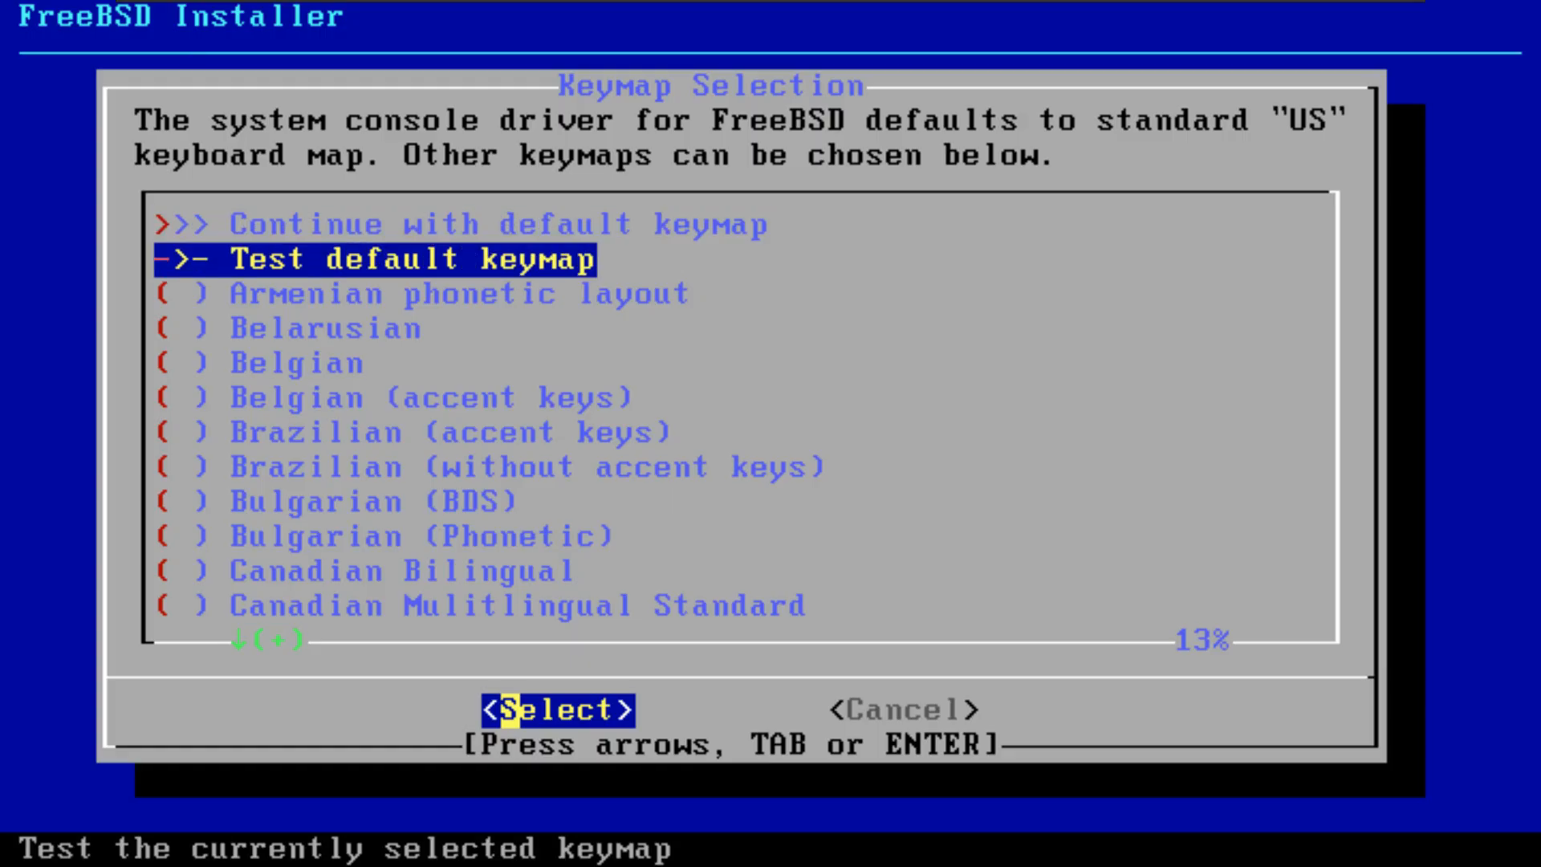
{"action": "key", "text": "Down"}
{"action": "key", "text": "Down"}
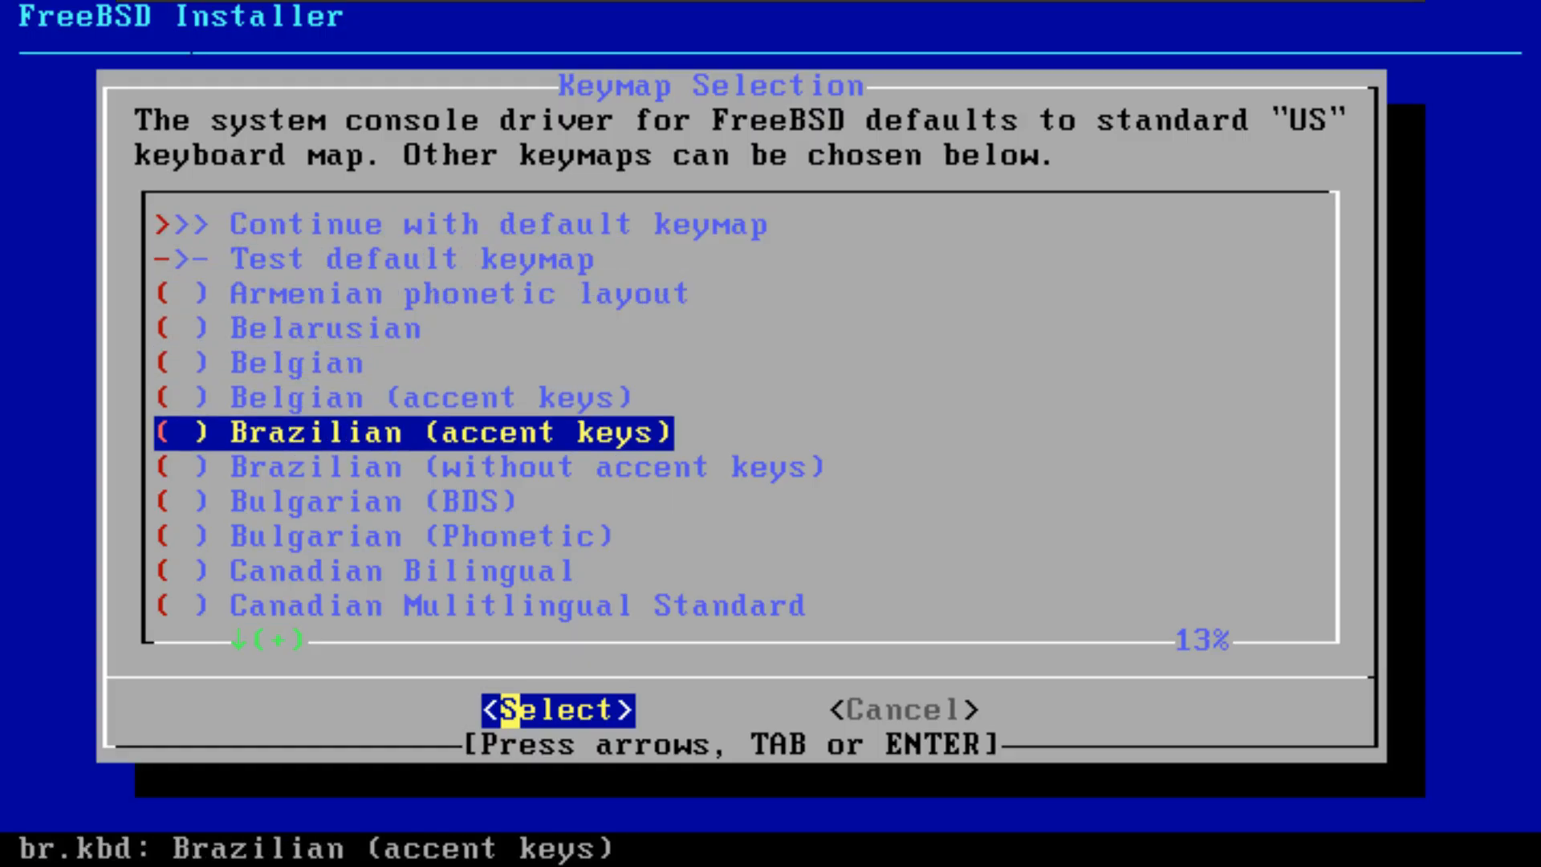
{"action": "key", "text": "Up"}
{"action": "key", "text": "Up"}
{"action": "key", "text": "Up"}
{"action": "key", "text": "Up"}
{"action": "key", "text": "Up"}
{"action": "key", "text": "Up"}
{"action": "key", "text": "Return"}
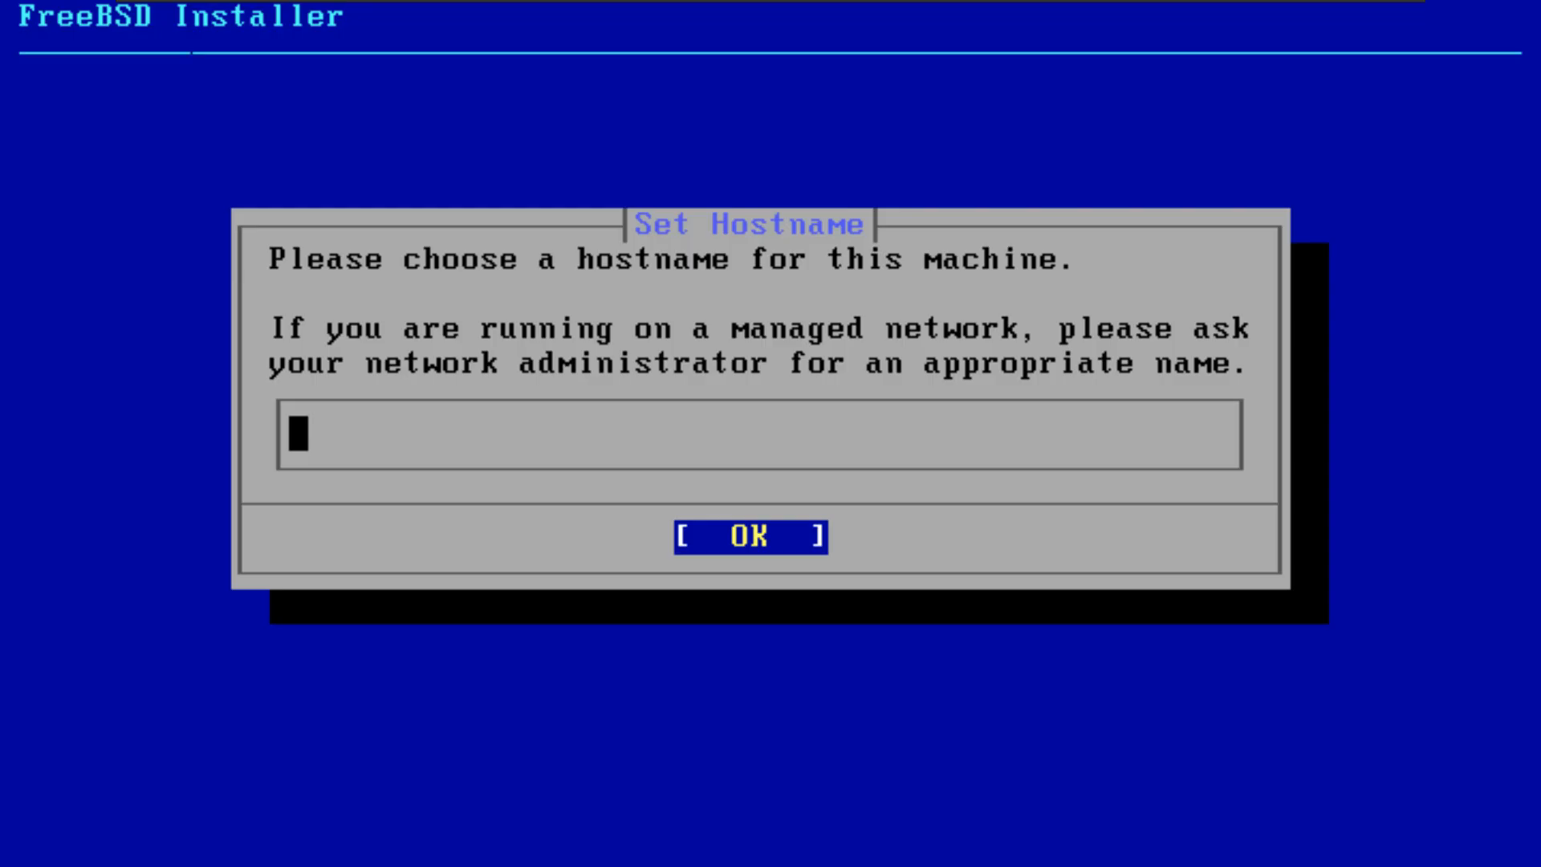
{"action": "type", "text": "jason"}
{"action": "key", "text": "Return"}
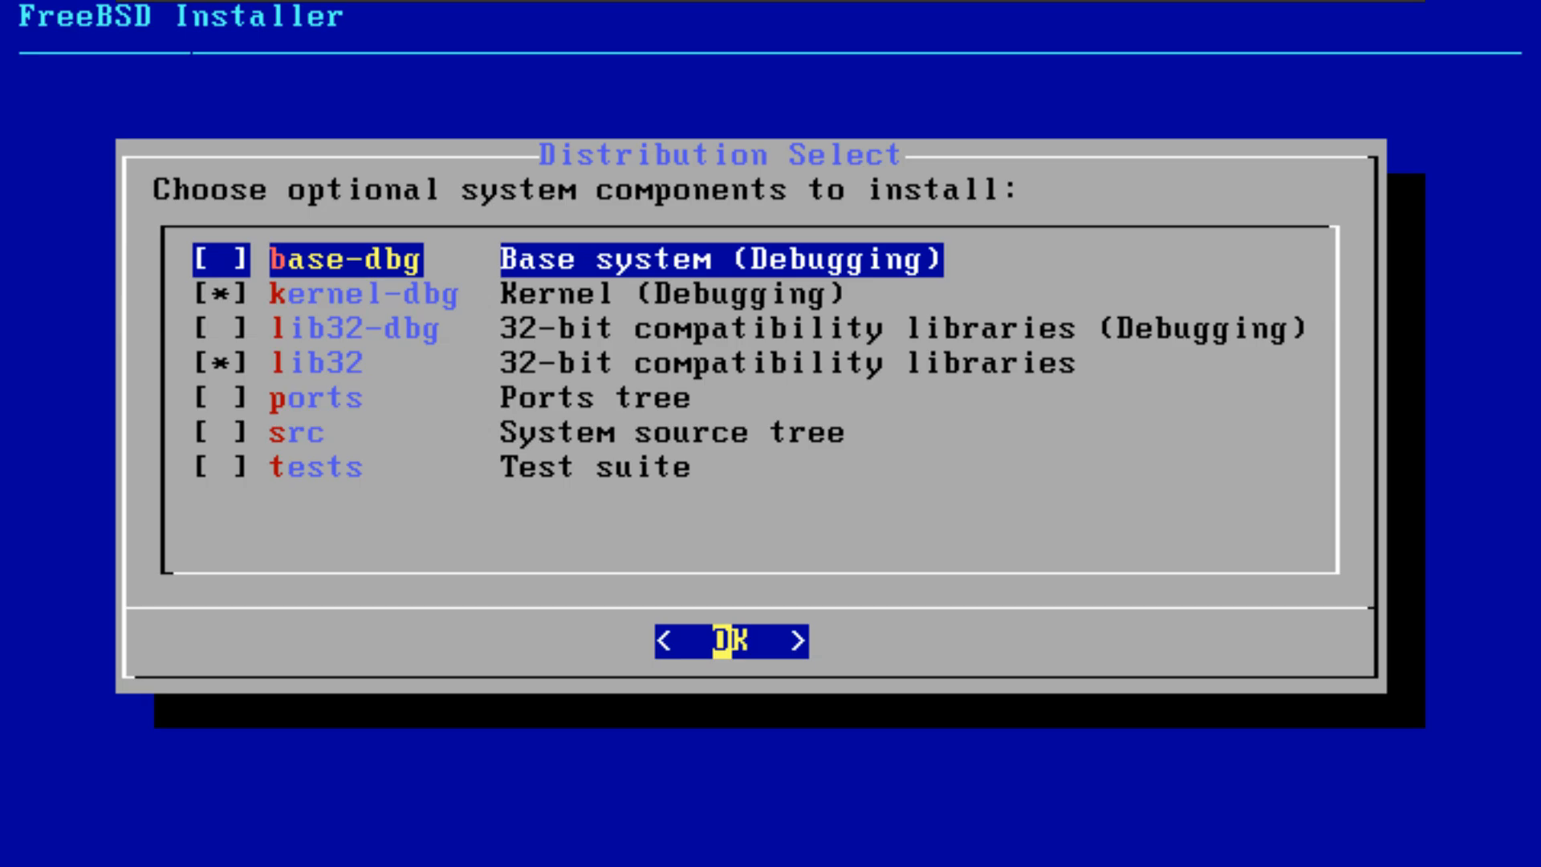
Step: Review the optional system components and continue with the default selection
{"action": "key", "text": "Down"}
{"action": "key", "text": "Down"}
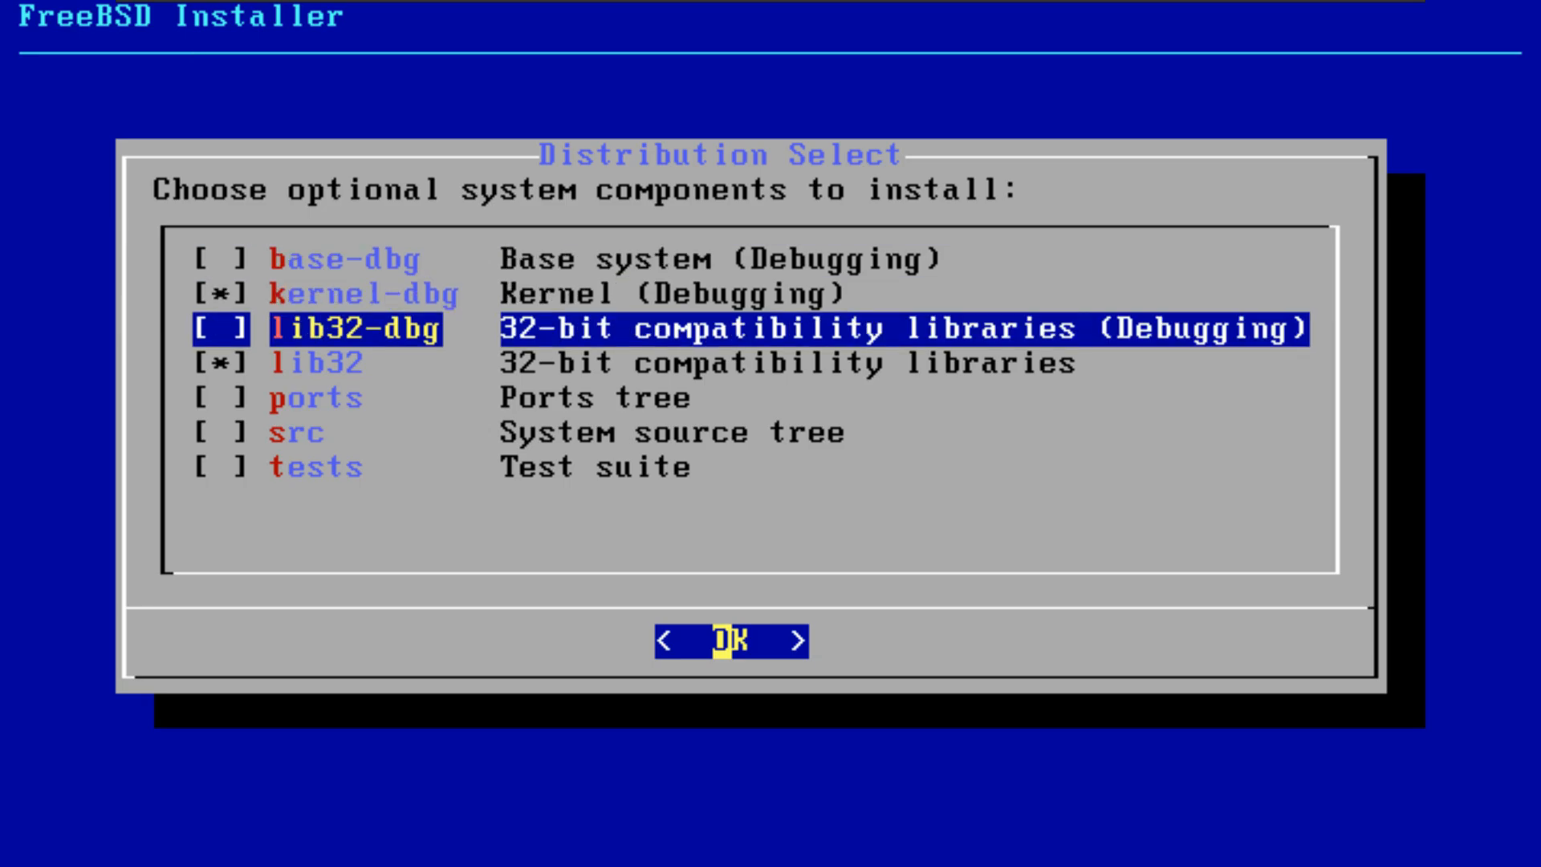
{"action": "key", "text": "Down"}
{"action": "key", "text": "Down"}
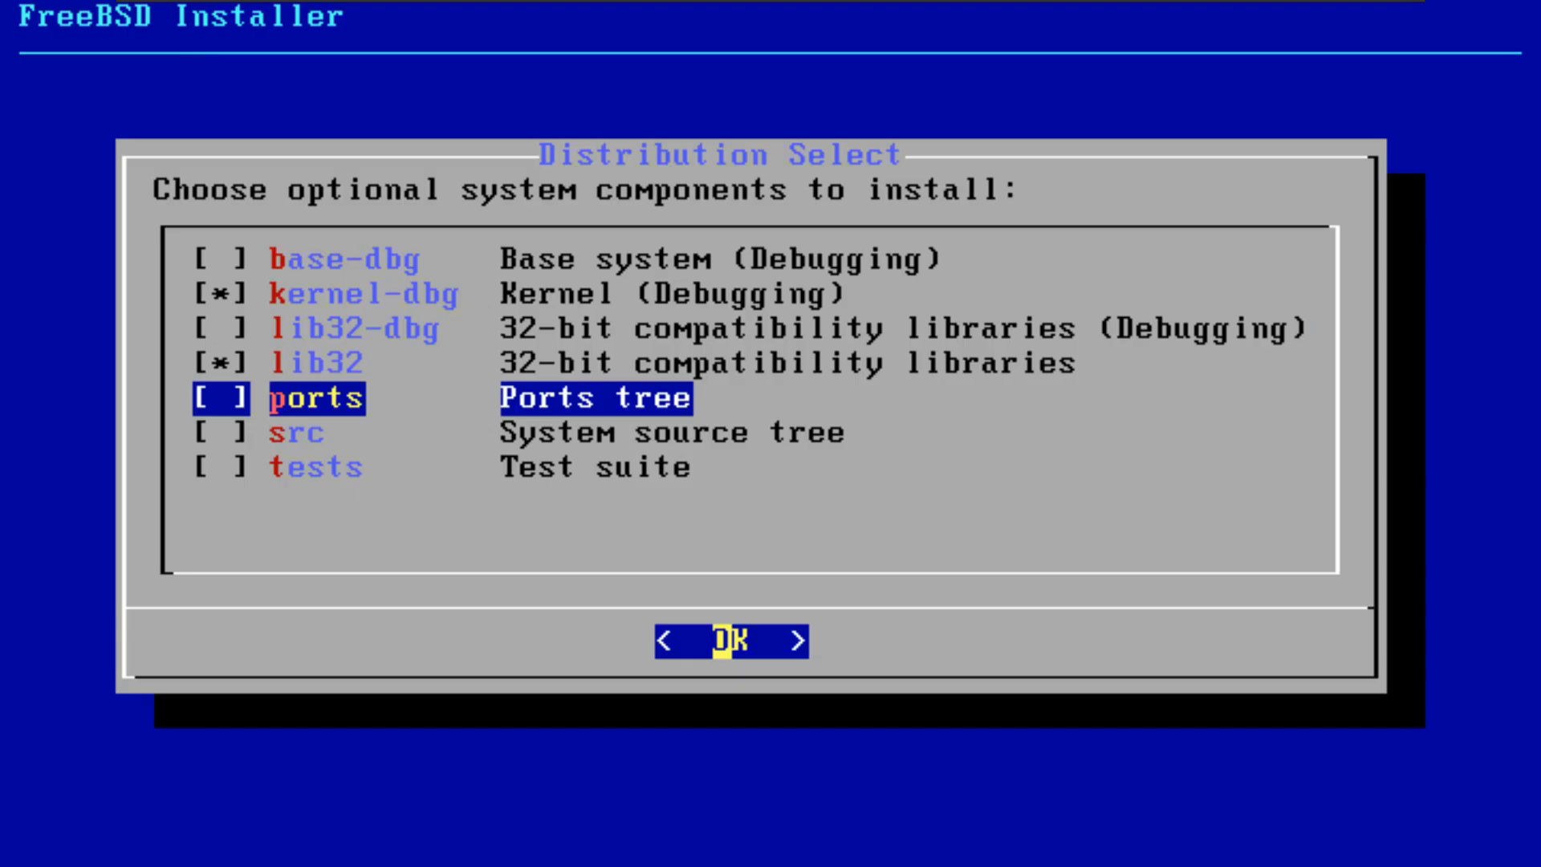
{"action": "key", "text": "Down"}
{"action": "key", "text": "Down"}
{"action": "key", "text": "Up"}
{"action": "key", "text": "Up"}
{"action": "key", "text": "Up"}
{"action": "key", "text": "Up"}
{"action": "key", "text": "Up"}
{"action": "key", "text": "Up"}
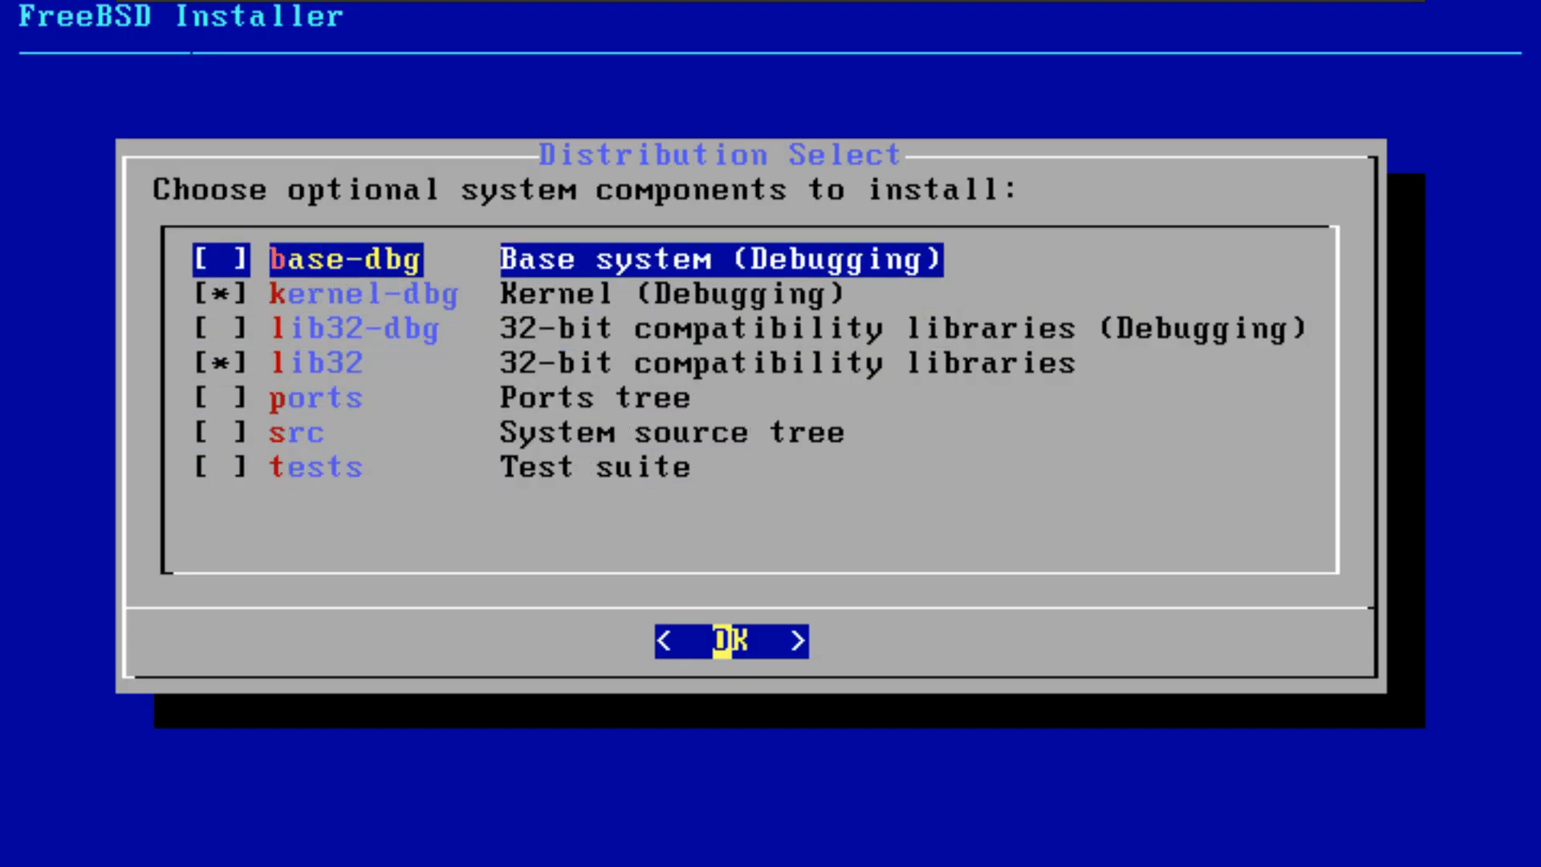
{"action": "key", "text": "Return"}
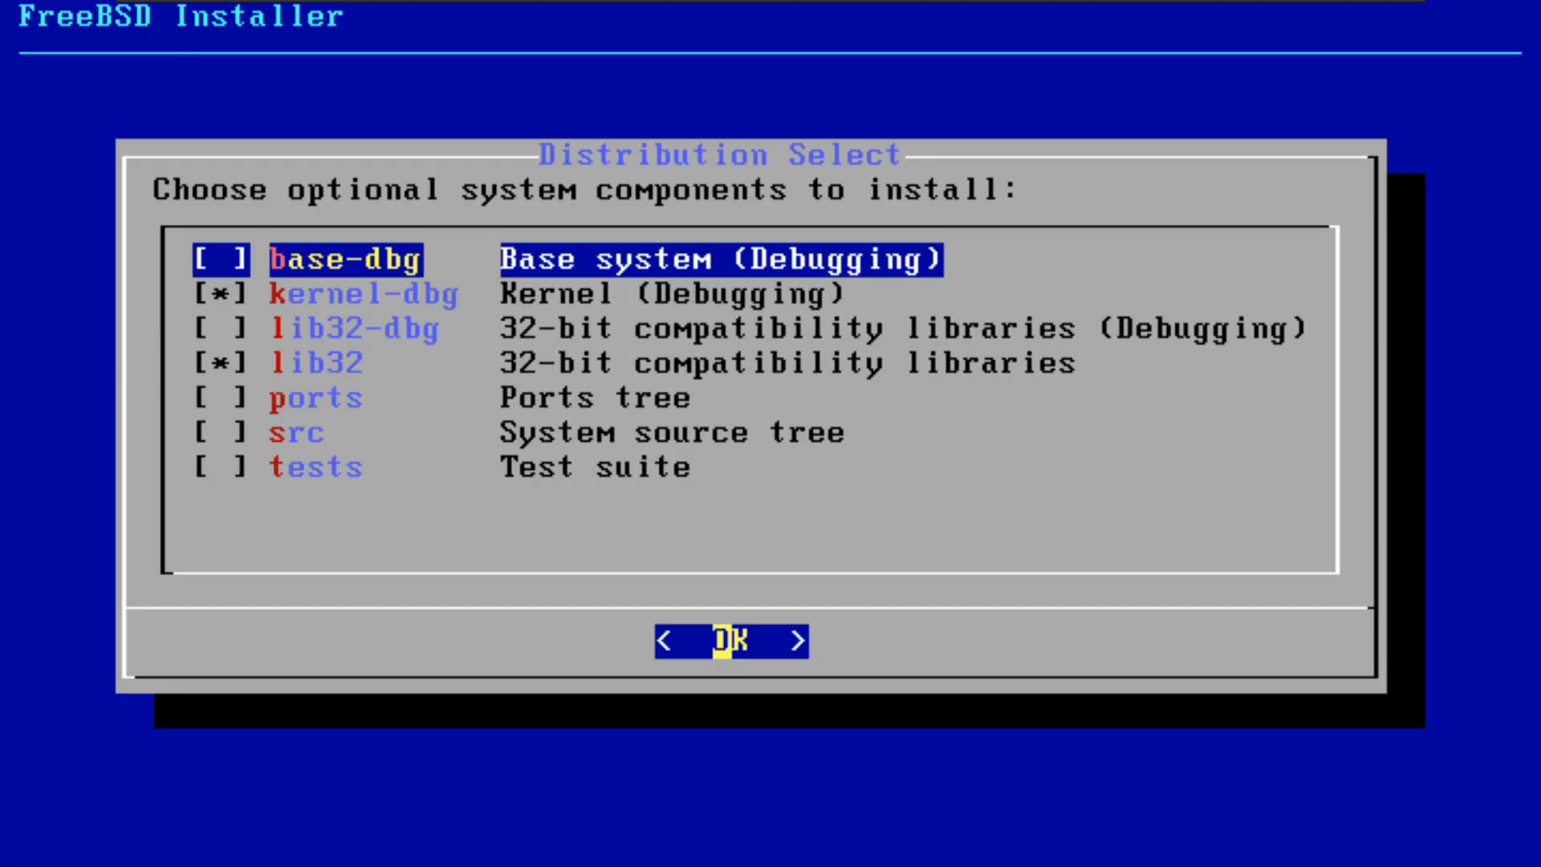
Step: Begin the installation again and add the base-dbg, lib32-dbg, ports, src and tests components to the default selection
{"action": "key", "text": "space"}
{"action": "key", "text": "Down"}
{"action": "key", "text": "Down"}
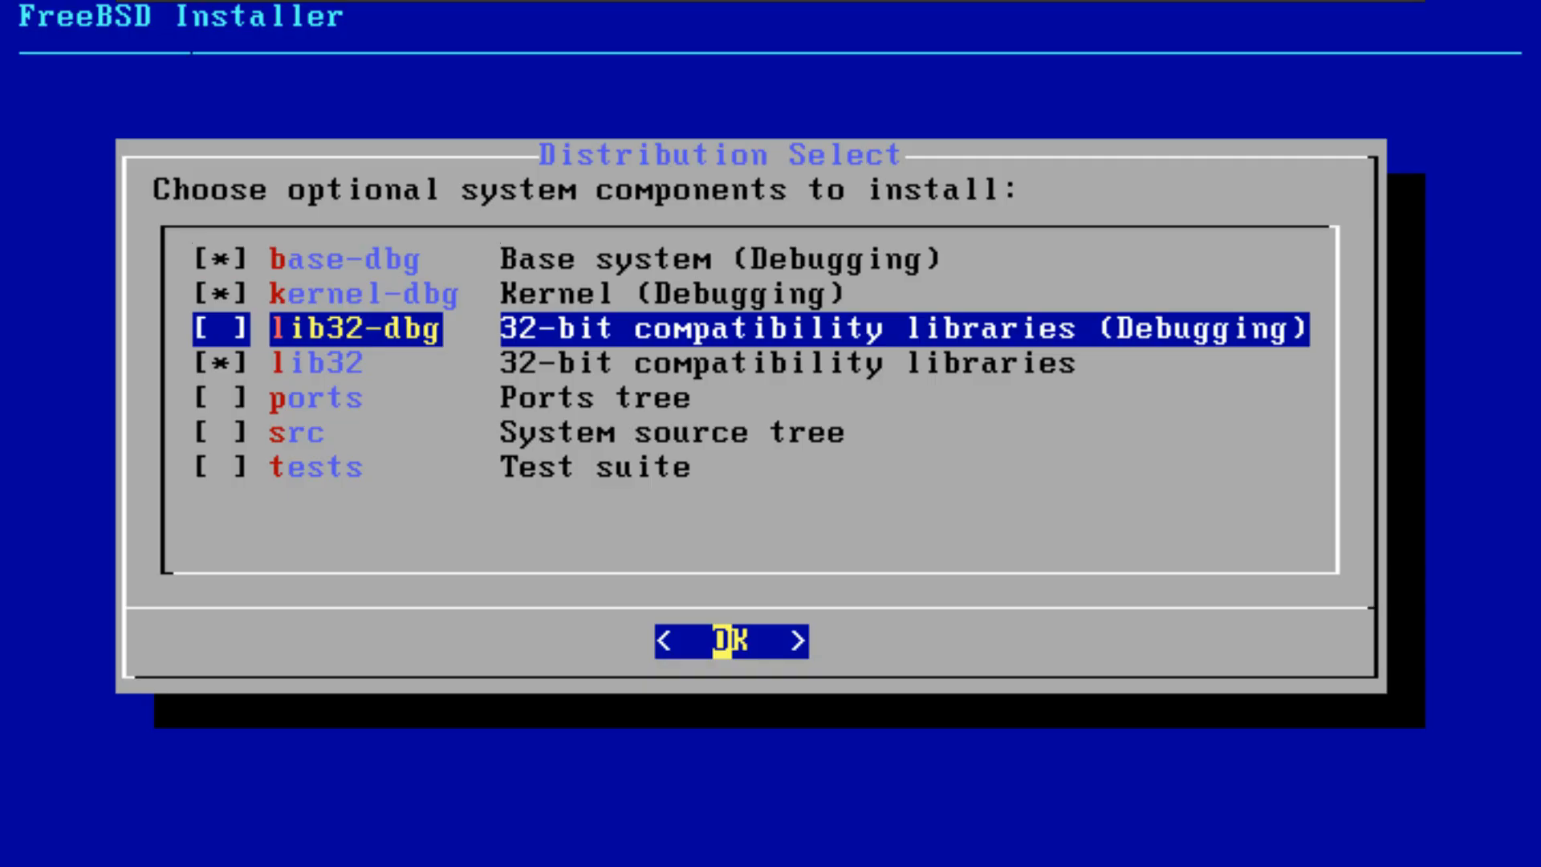
{"action": "key", "text": "space"}
{"action": "key", "text": "Down"}
{"action": "key", "text": "Down"}
{"action": "key", "text": "space"}
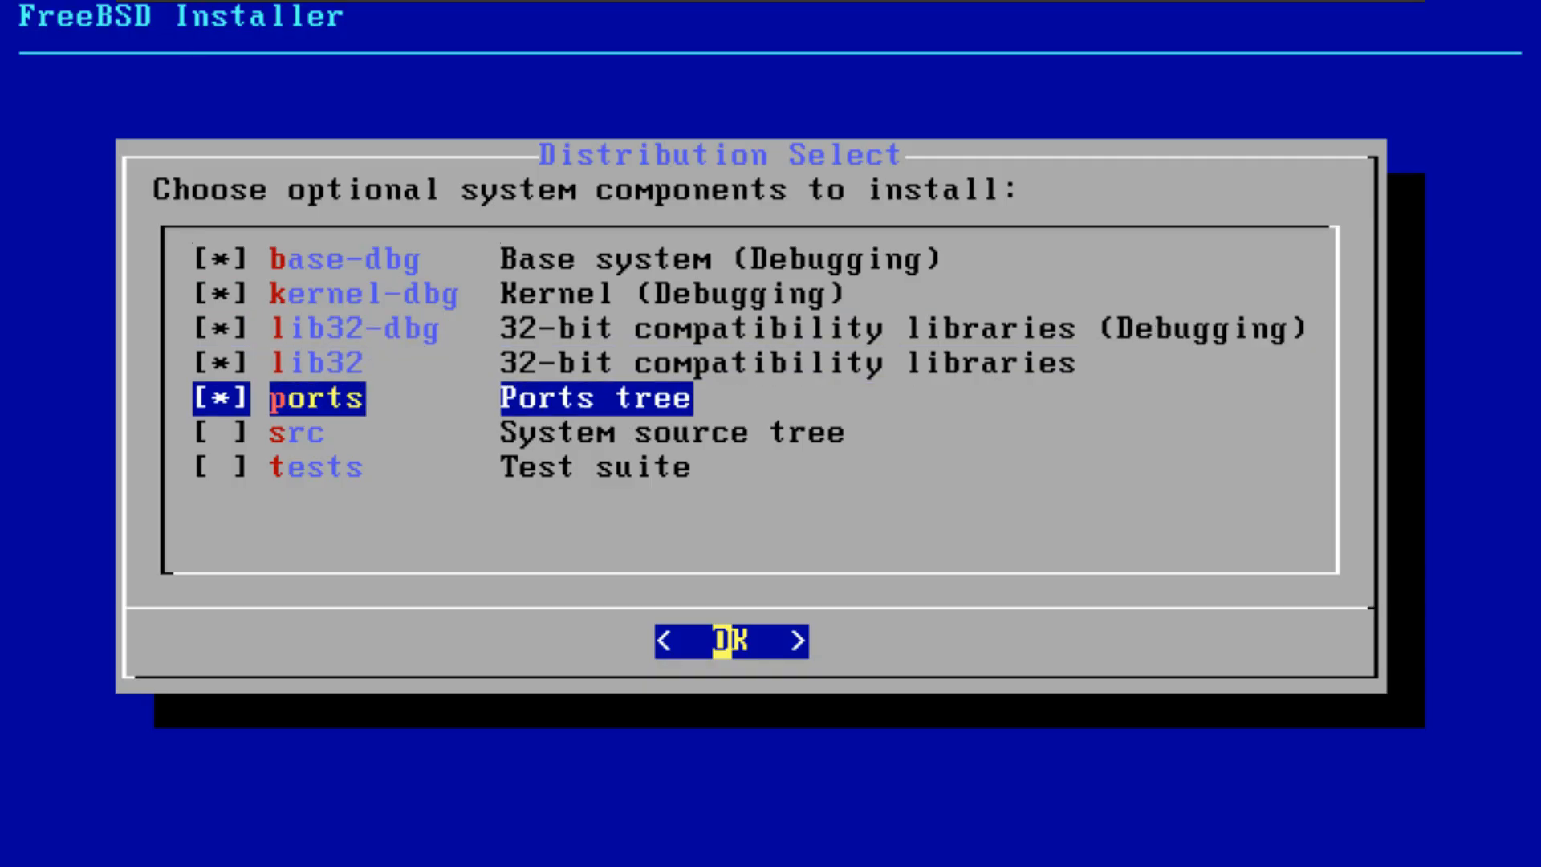
{"action": "key", "text": "Down"}
{"action": "key", "text": "space"}
{"action": "key", "text": "Down"}
{"action": "key", "text": "space"}
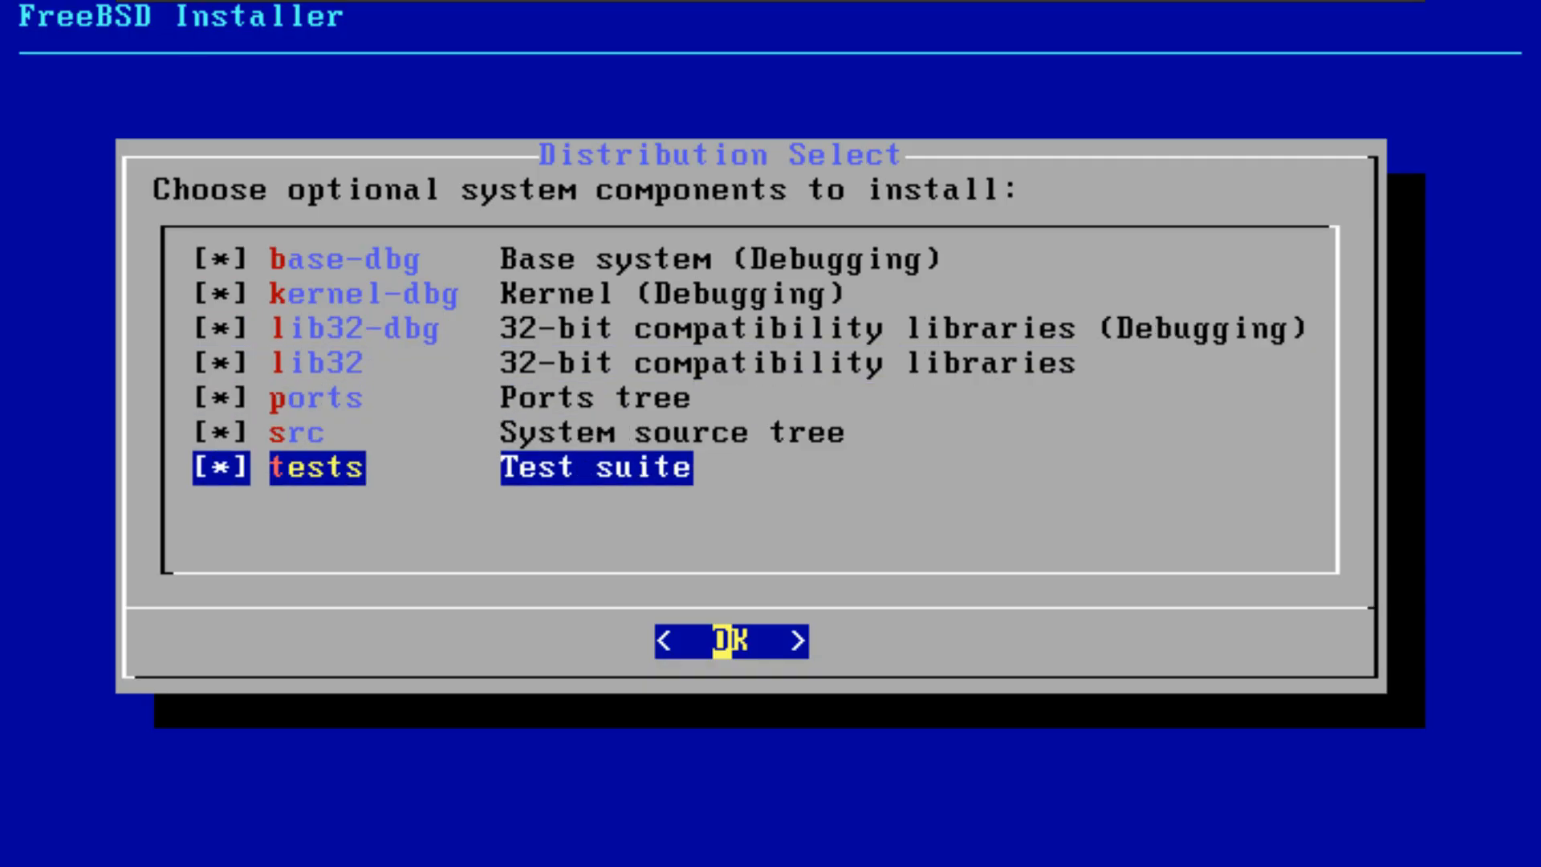
{"action": "key", "text": "Return"}
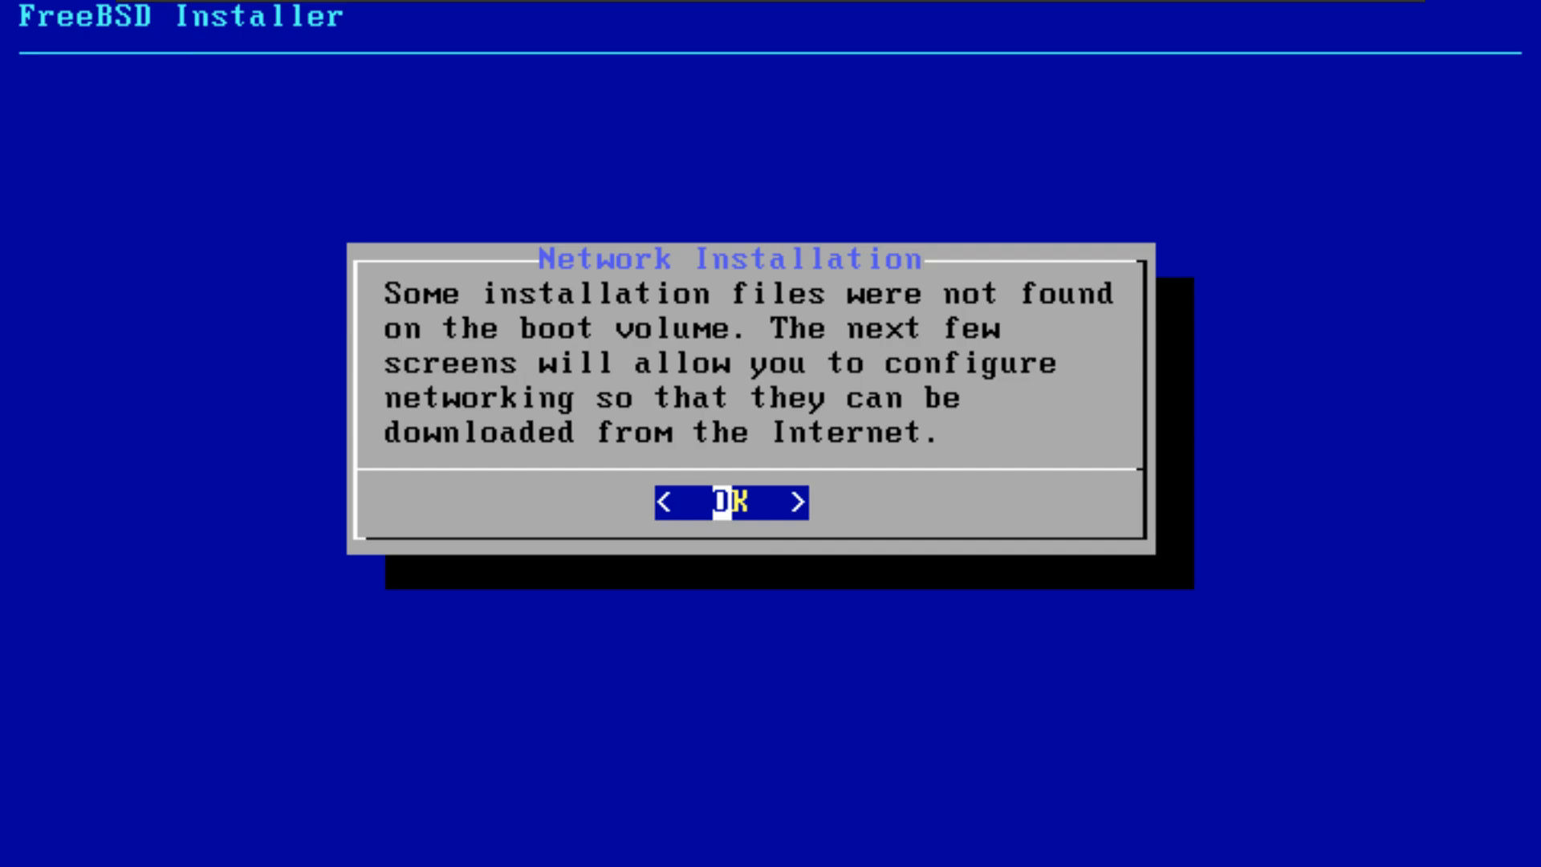
Step: Choose em0 as the network interface, and decline the IPv4 configuration and the network prompt that follows it
{"action": "key", "text": "Return"}
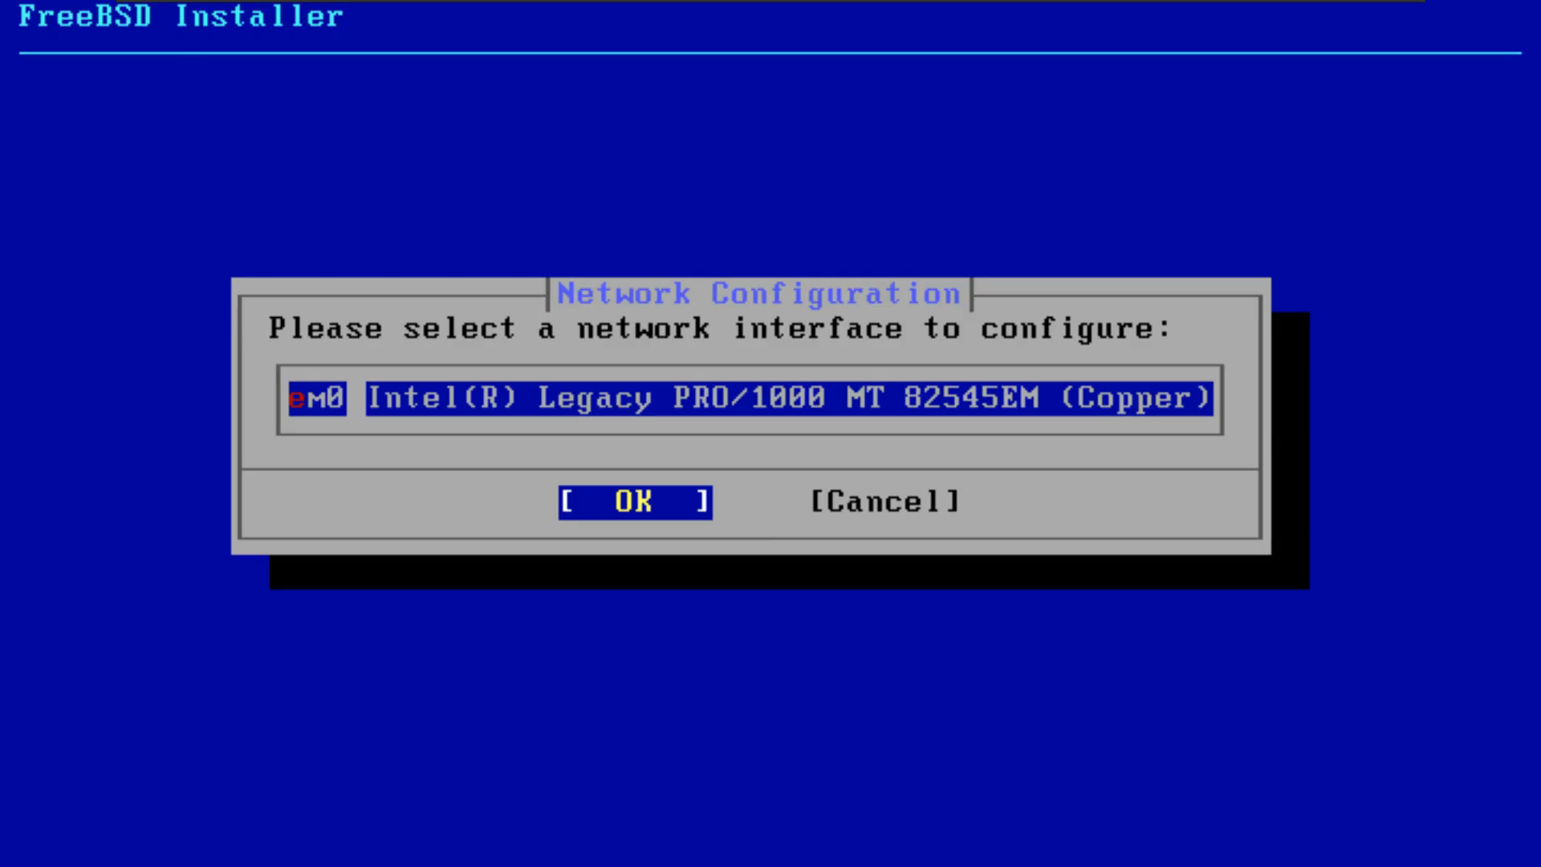
{"action": "key", "text": "Return"}
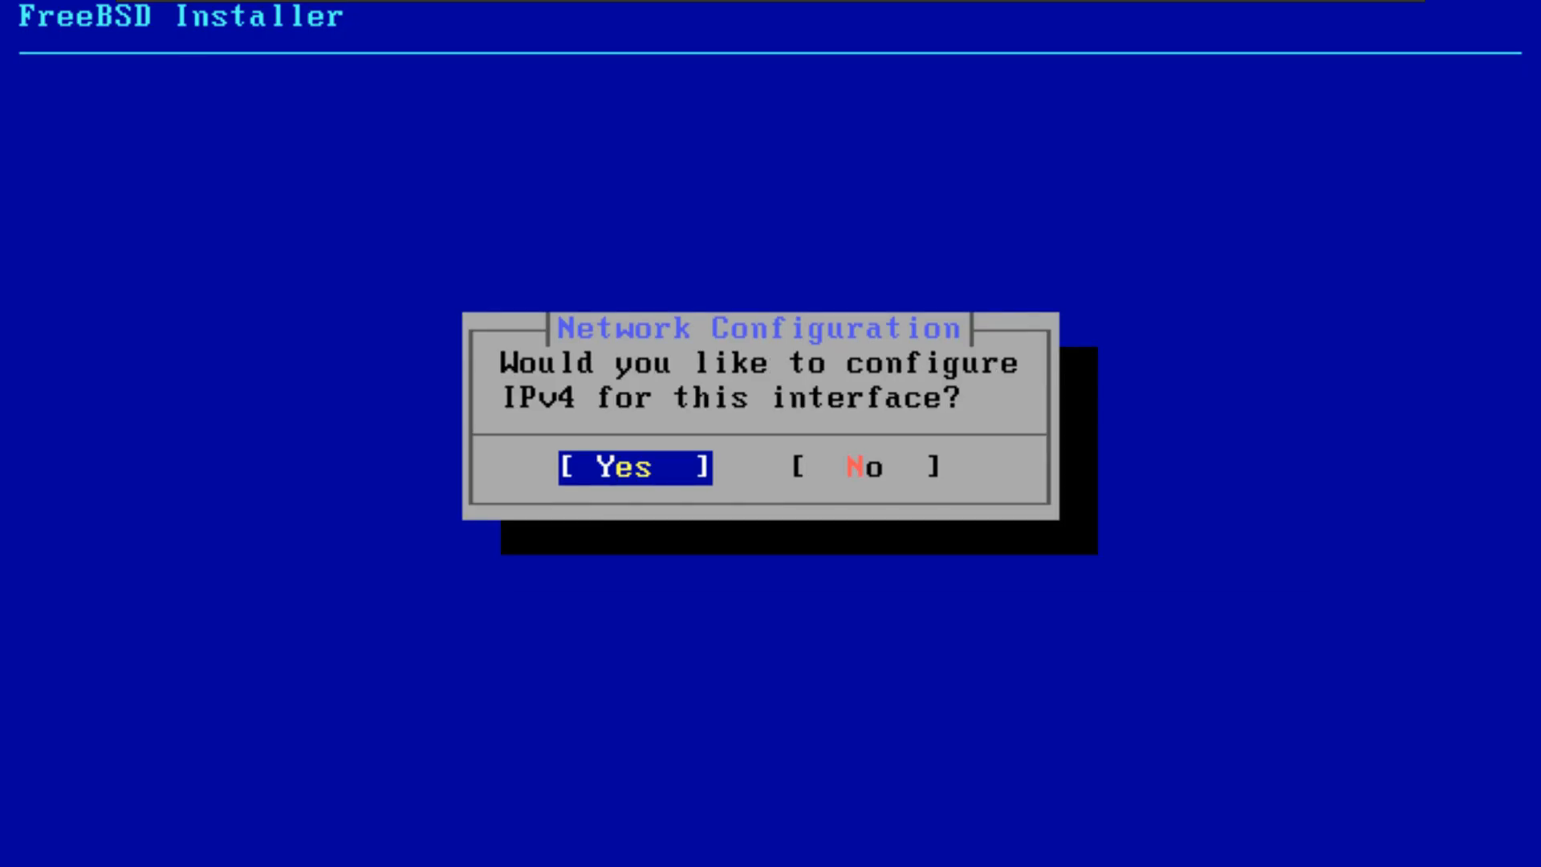
{"action": "key", "text": "Right"}
{"action": "key", "text": "Return"}
{"action": "key", "text": "Right"}
{"action": "key", "text": "Return"}
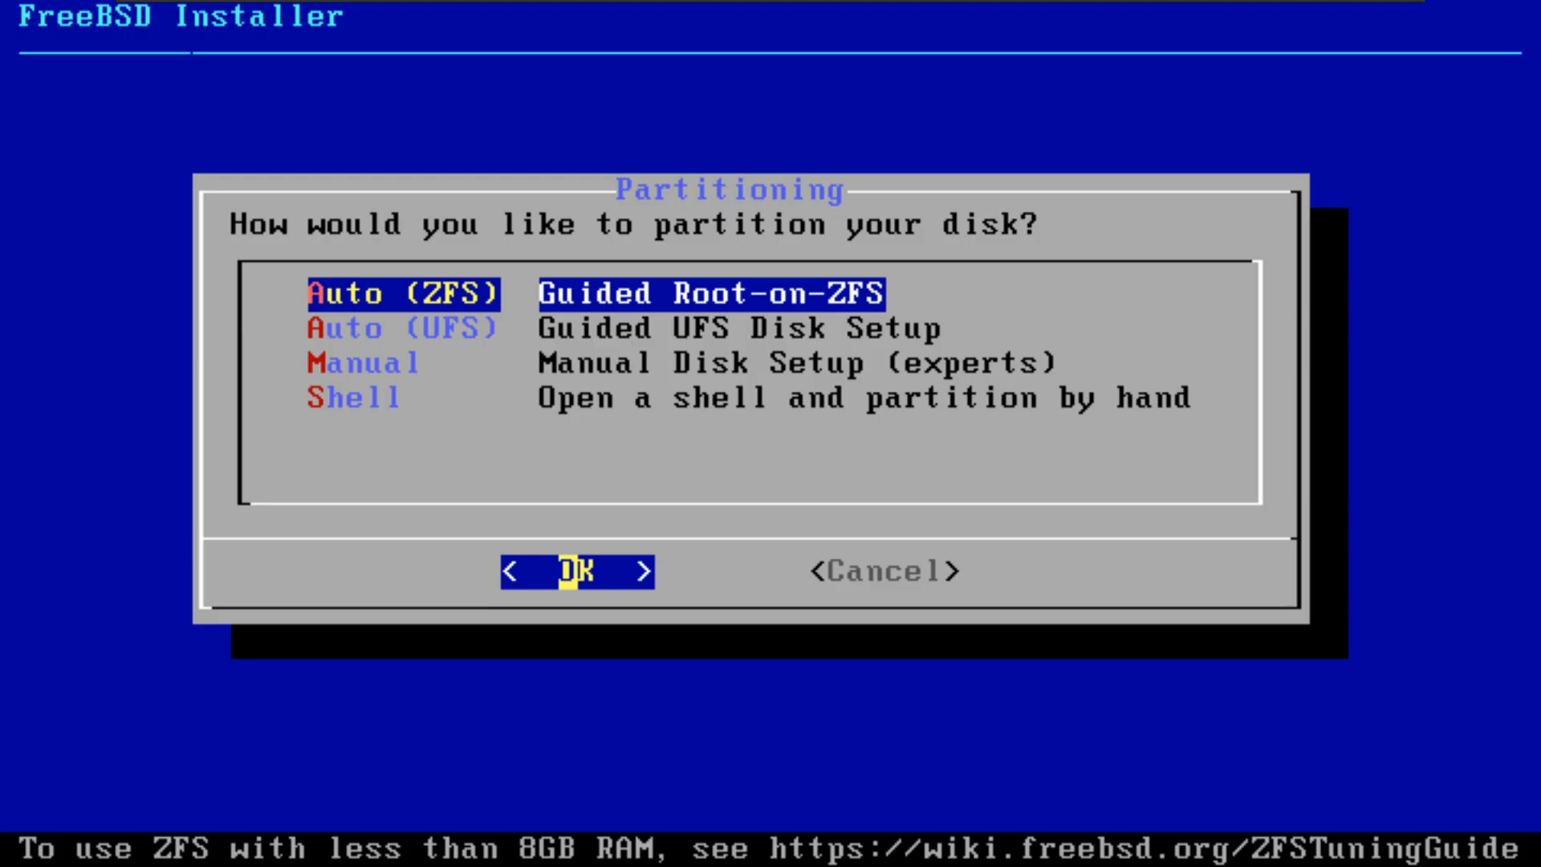
Step: Review the disk partitioning methods and choose Auto (ZFS), the guided Root-on-ZFS setup
{"action": "key", "text": "Down"}
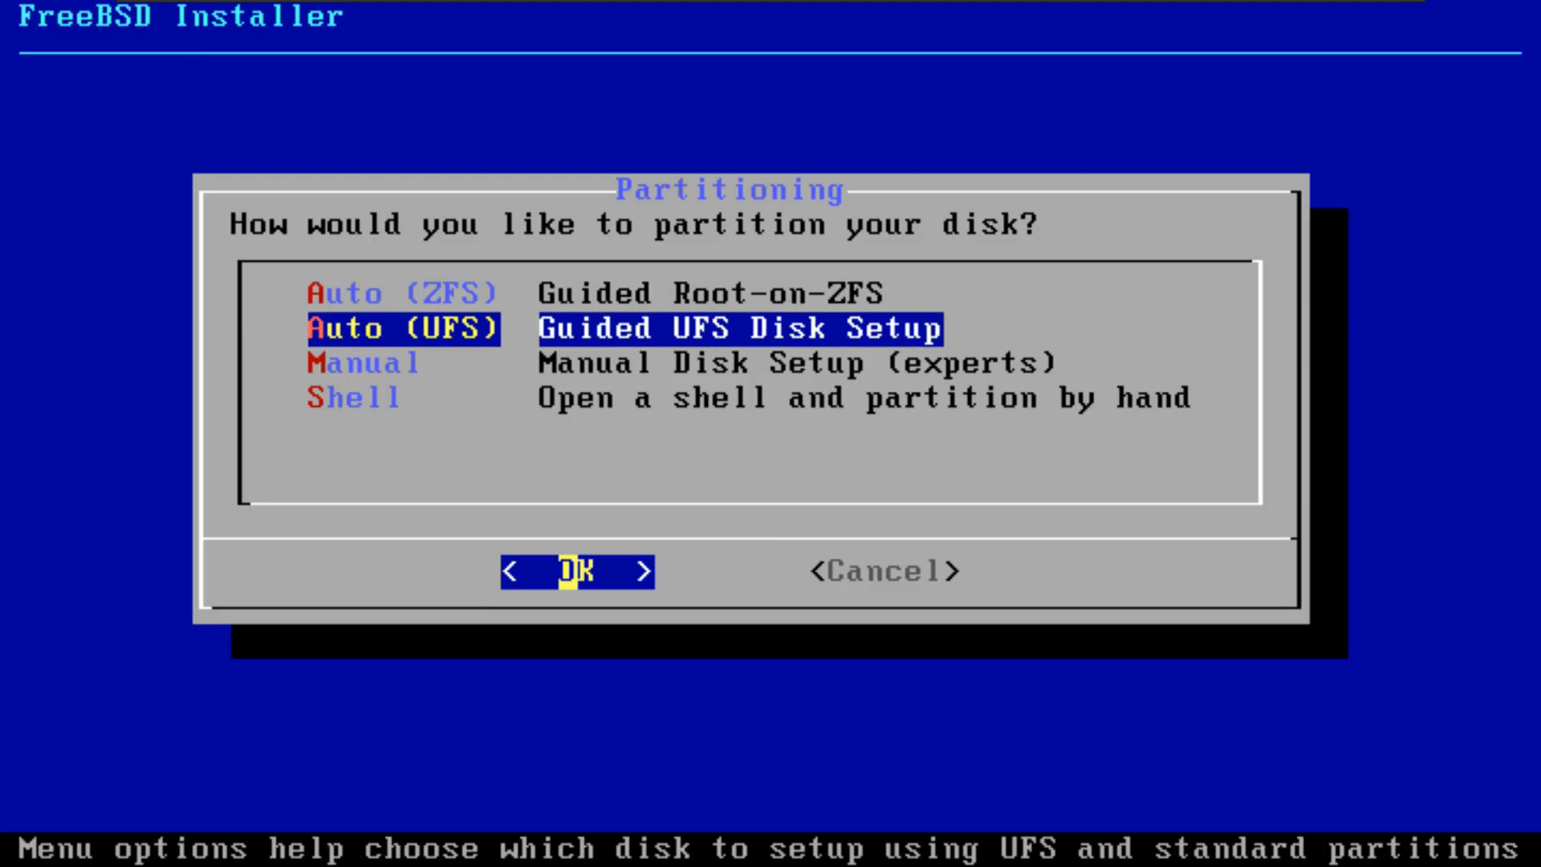
{"action": "key", "text": "Down"}
{"action": "key", "text": "Down"}
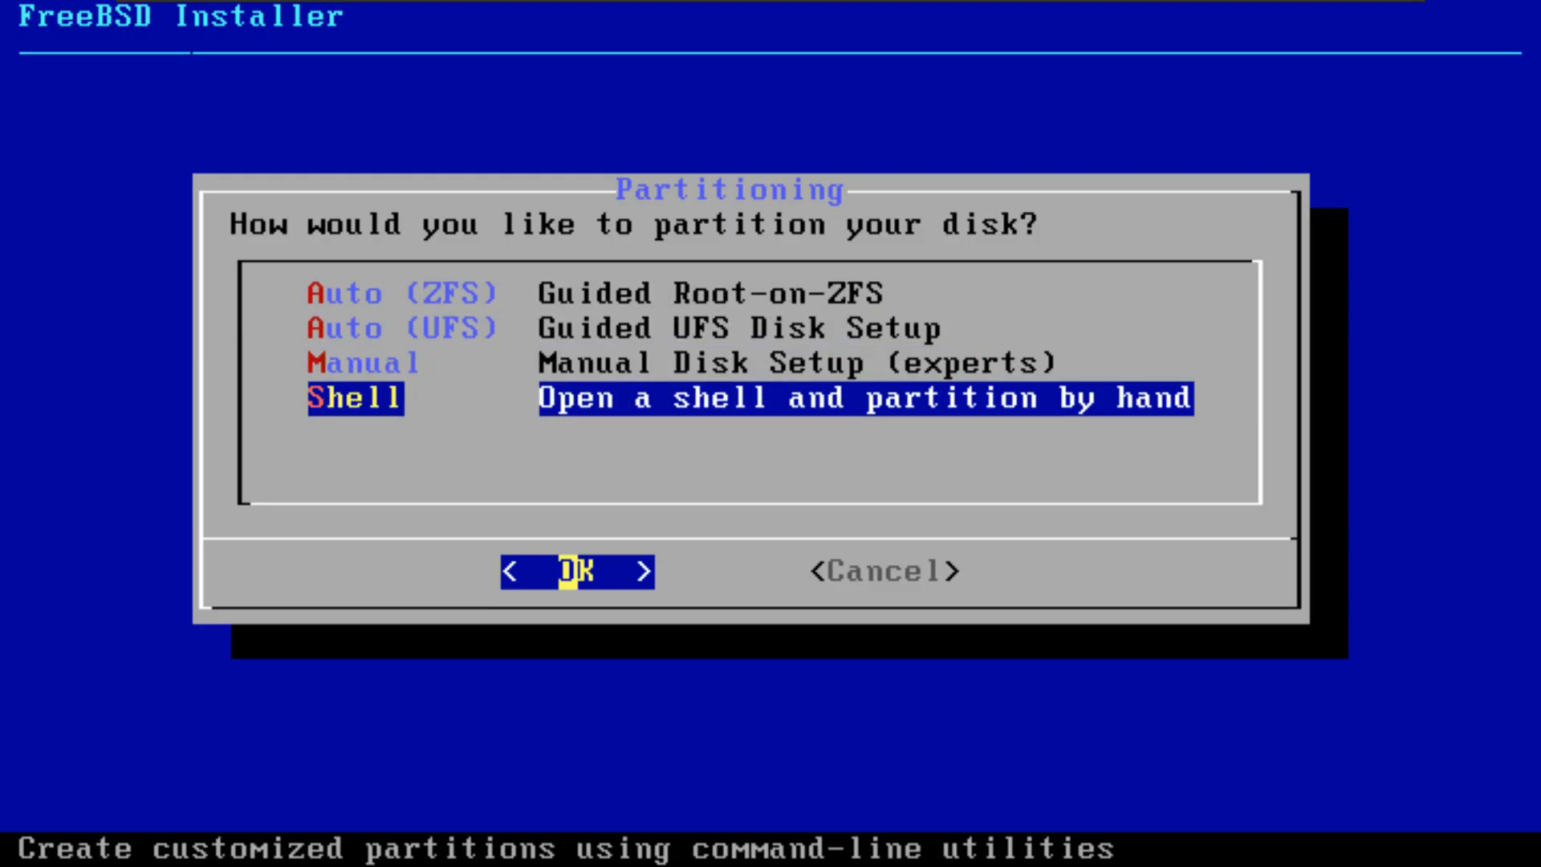
{"action": "key", "text": "Up"}
{"action": "key", "text": "Up"}
{"action": "key", "text": "Up"}
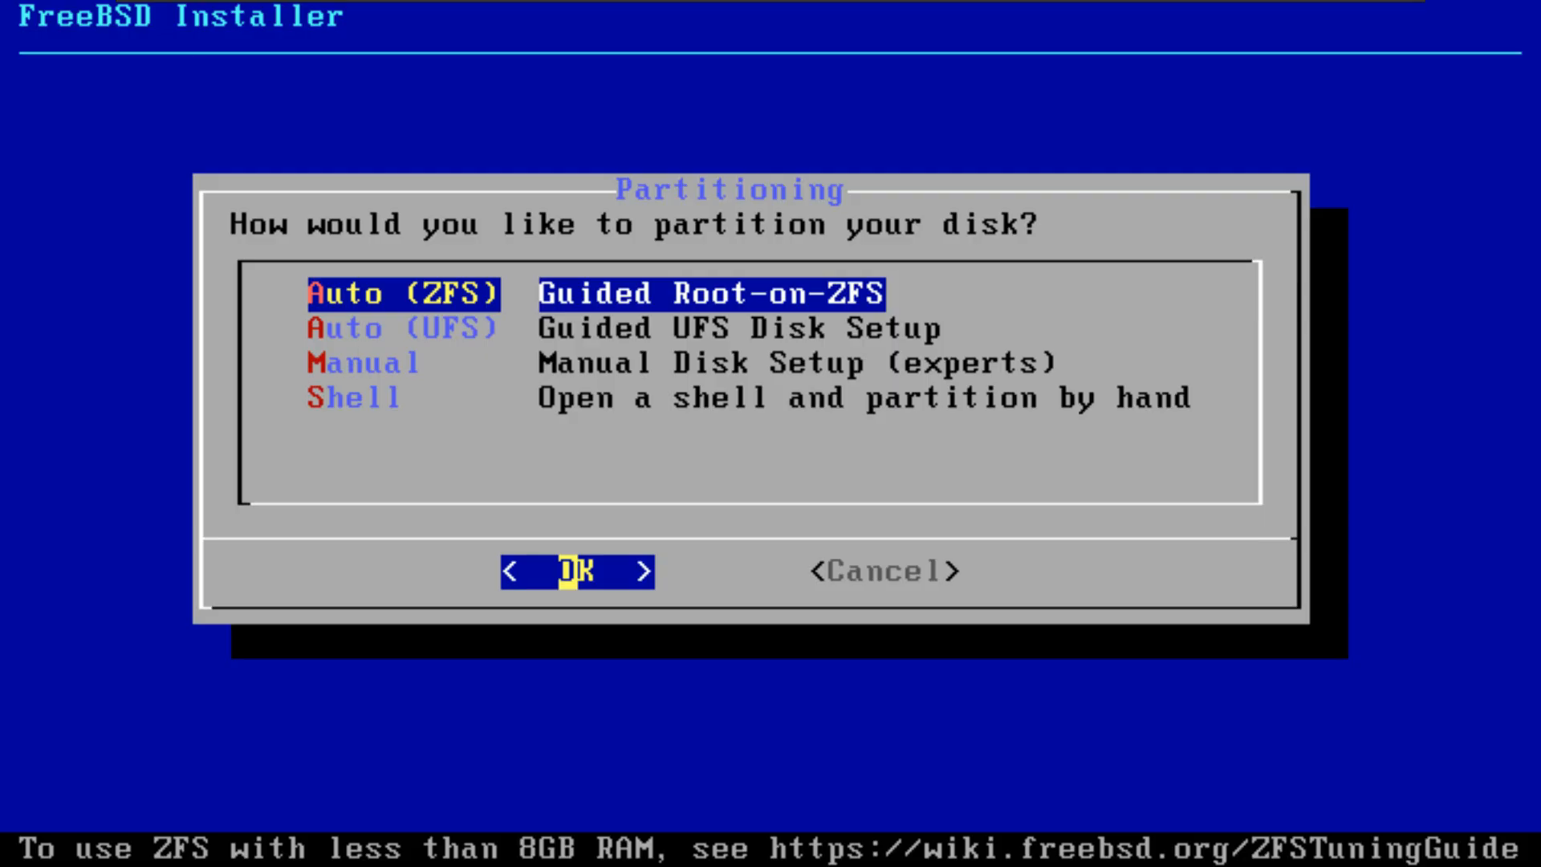
{"action": "key", "text": "Return"}
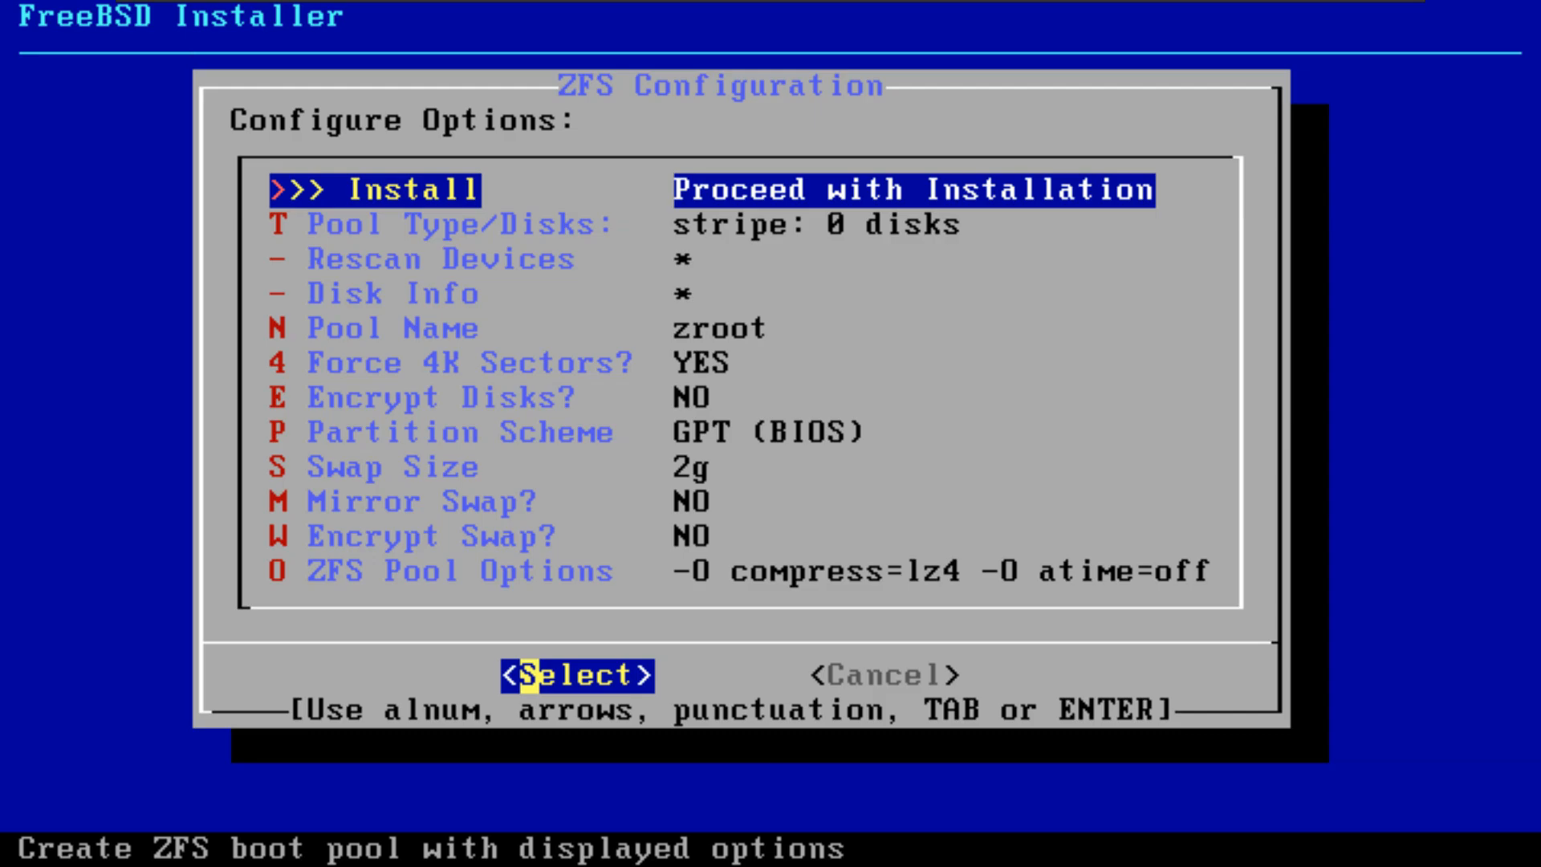
Step: Review the ZFS configuration options, including pool name, sector alignment, disk encryption, partition scheme and swap settings
{"action": "key", "text": "Down"}
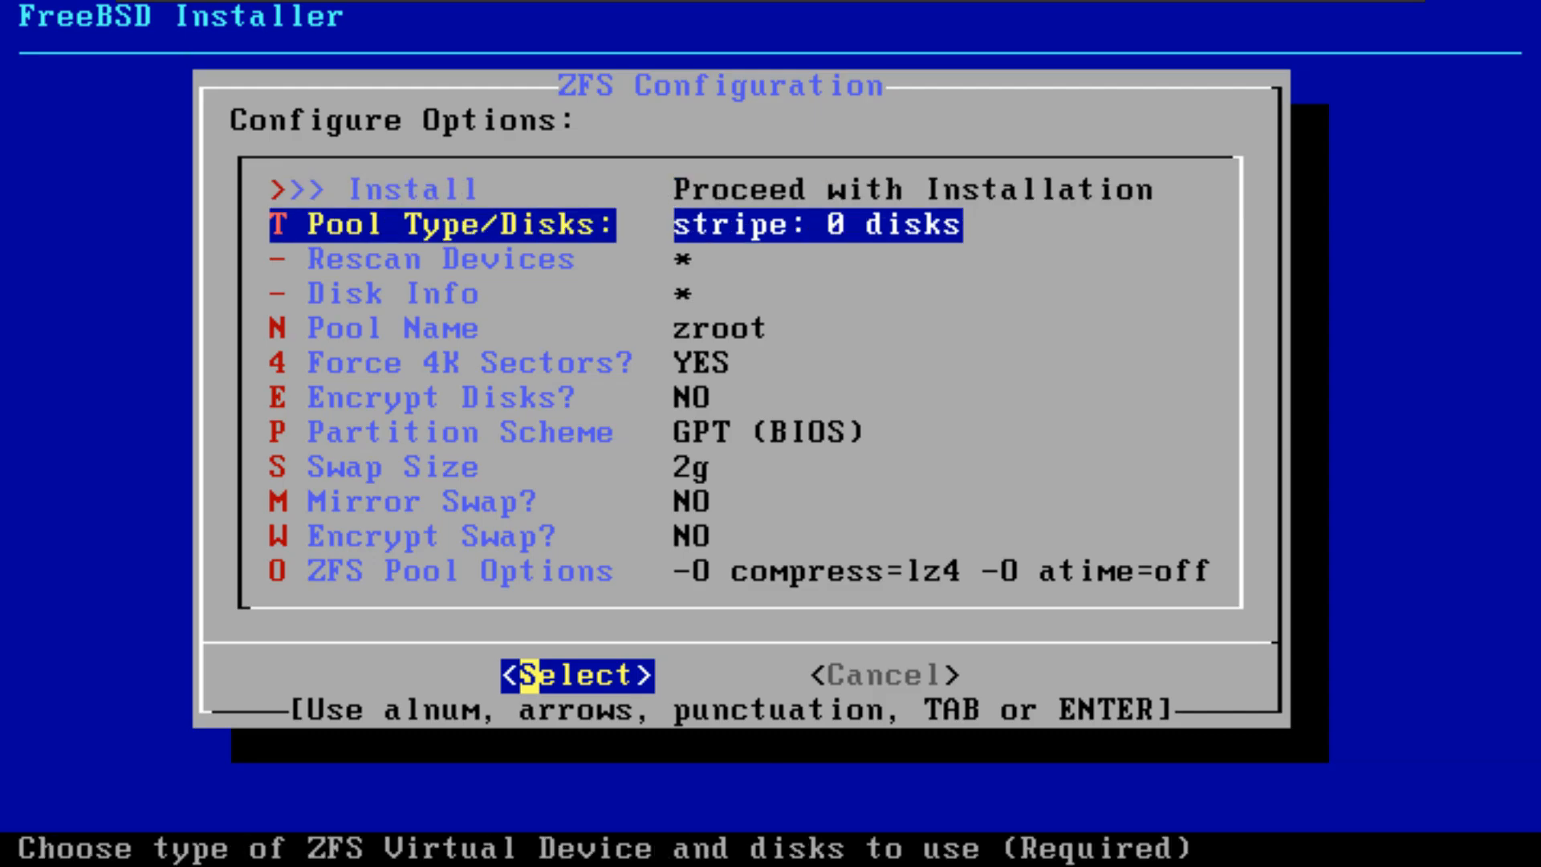
{"action": "key", "text": "Down"}
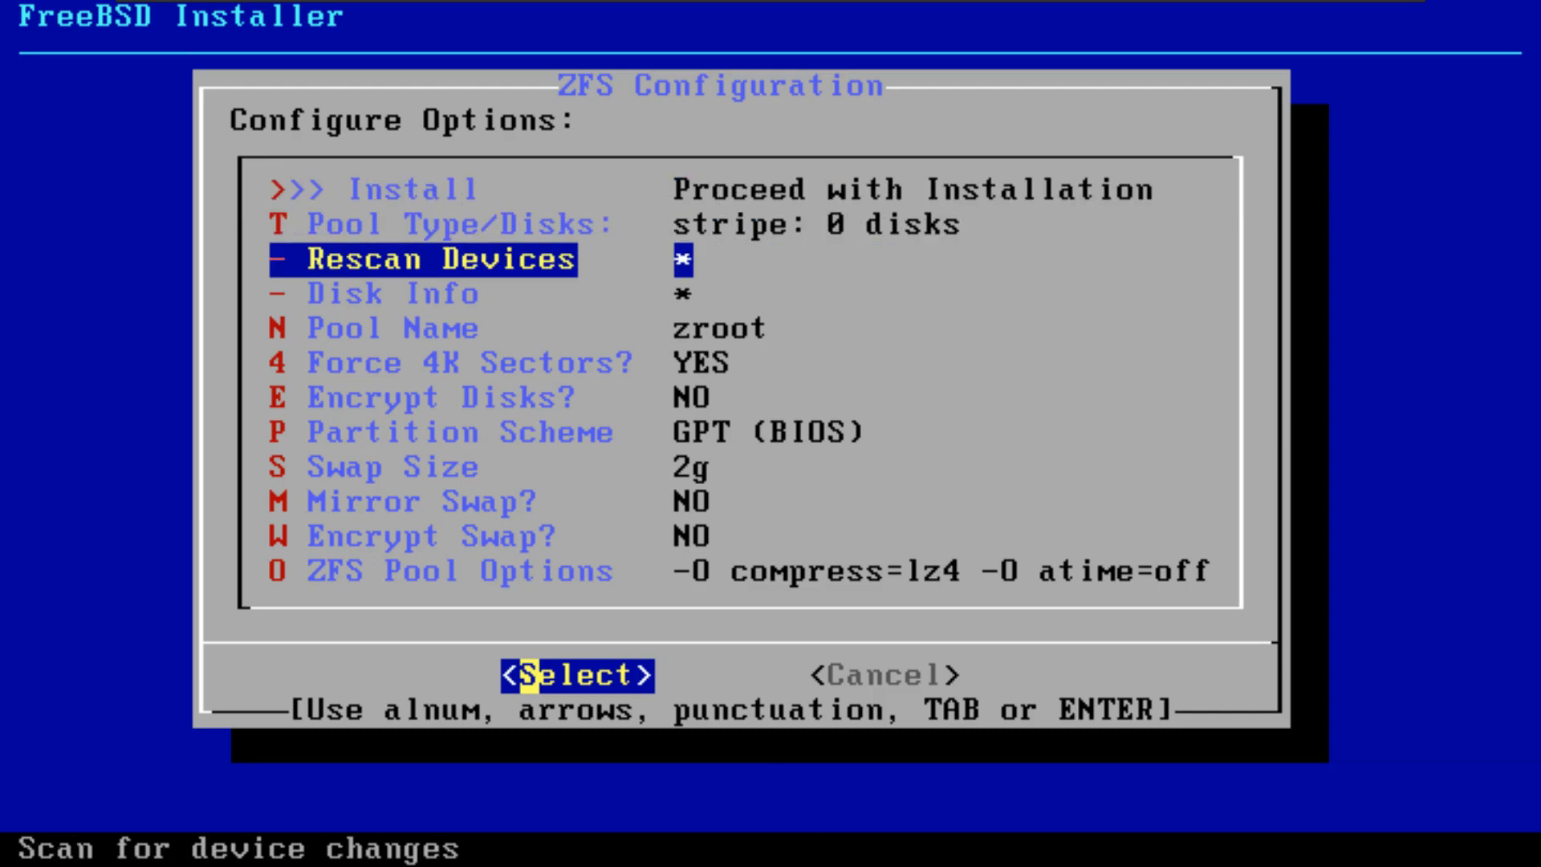
{"action": "key", "text": "Down"}
{"action": "key", "text": "Down"}
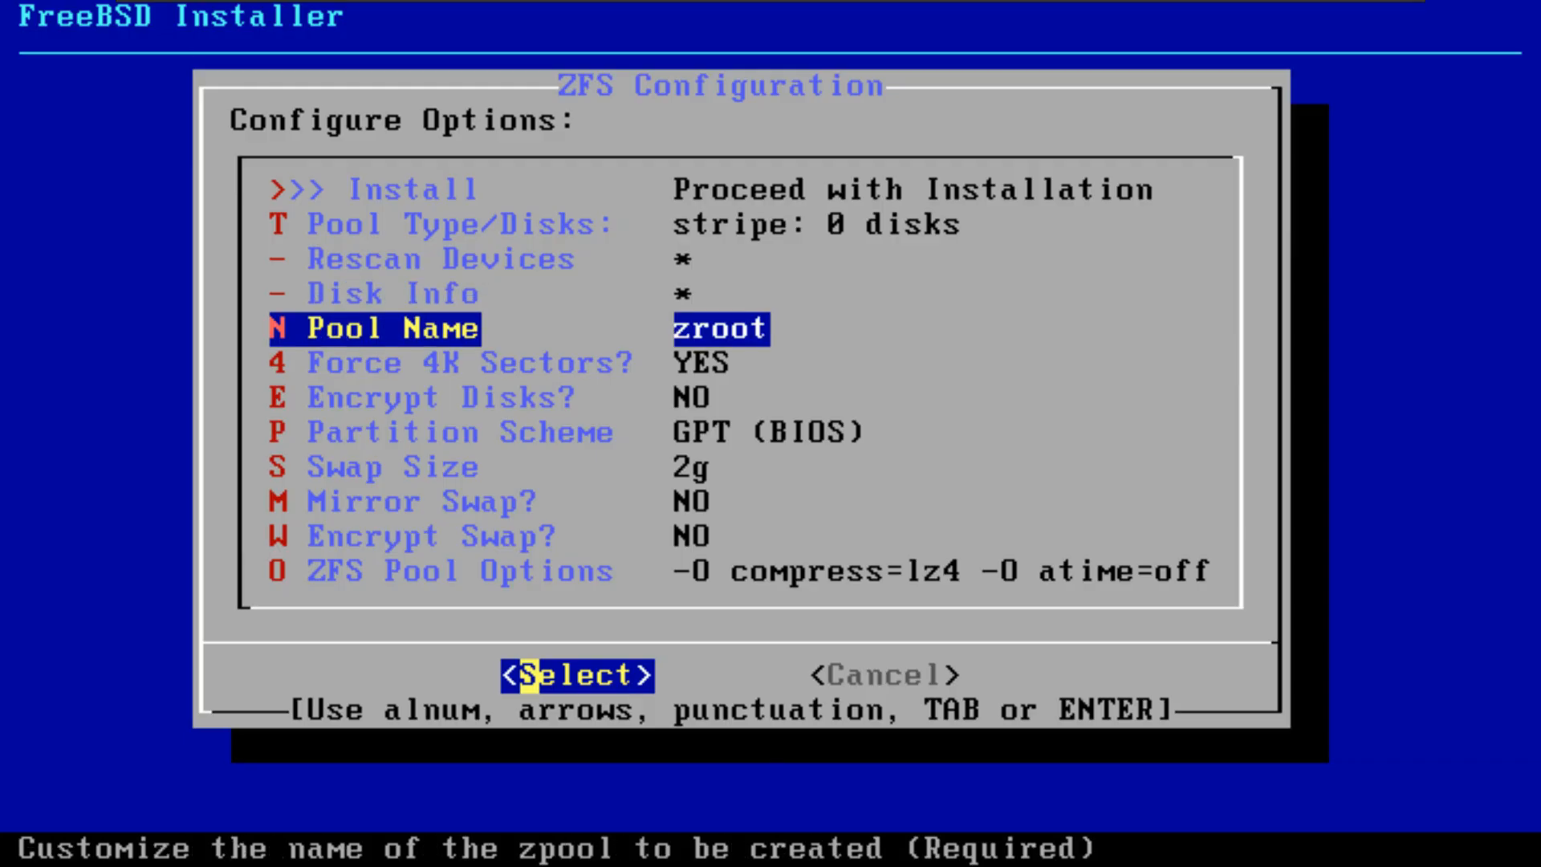
{"action": "key", "text": "Down"}
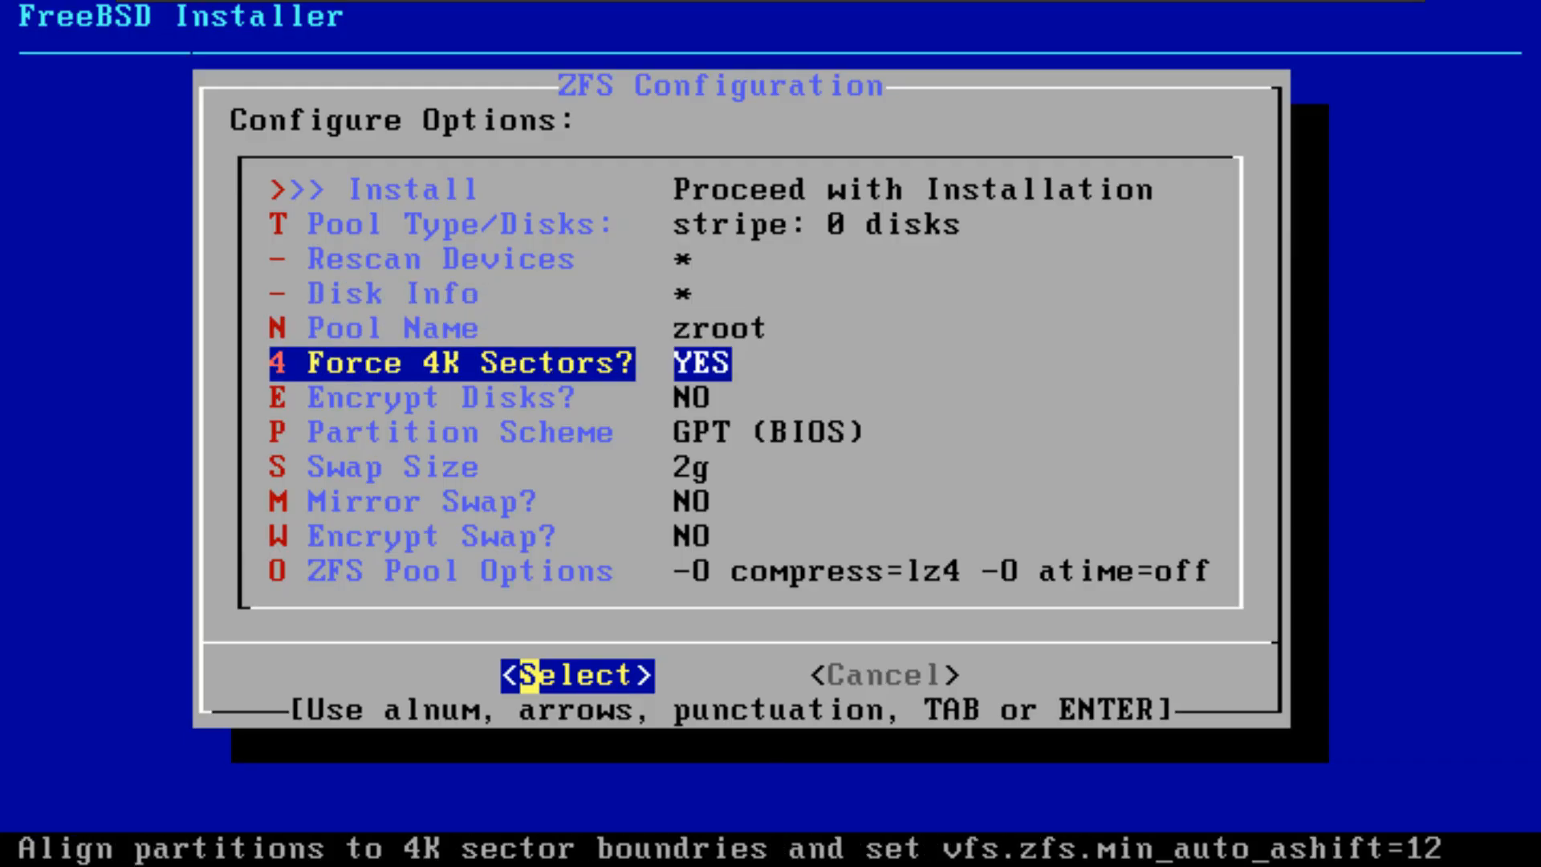
{"action": "key", "text": "Down"}
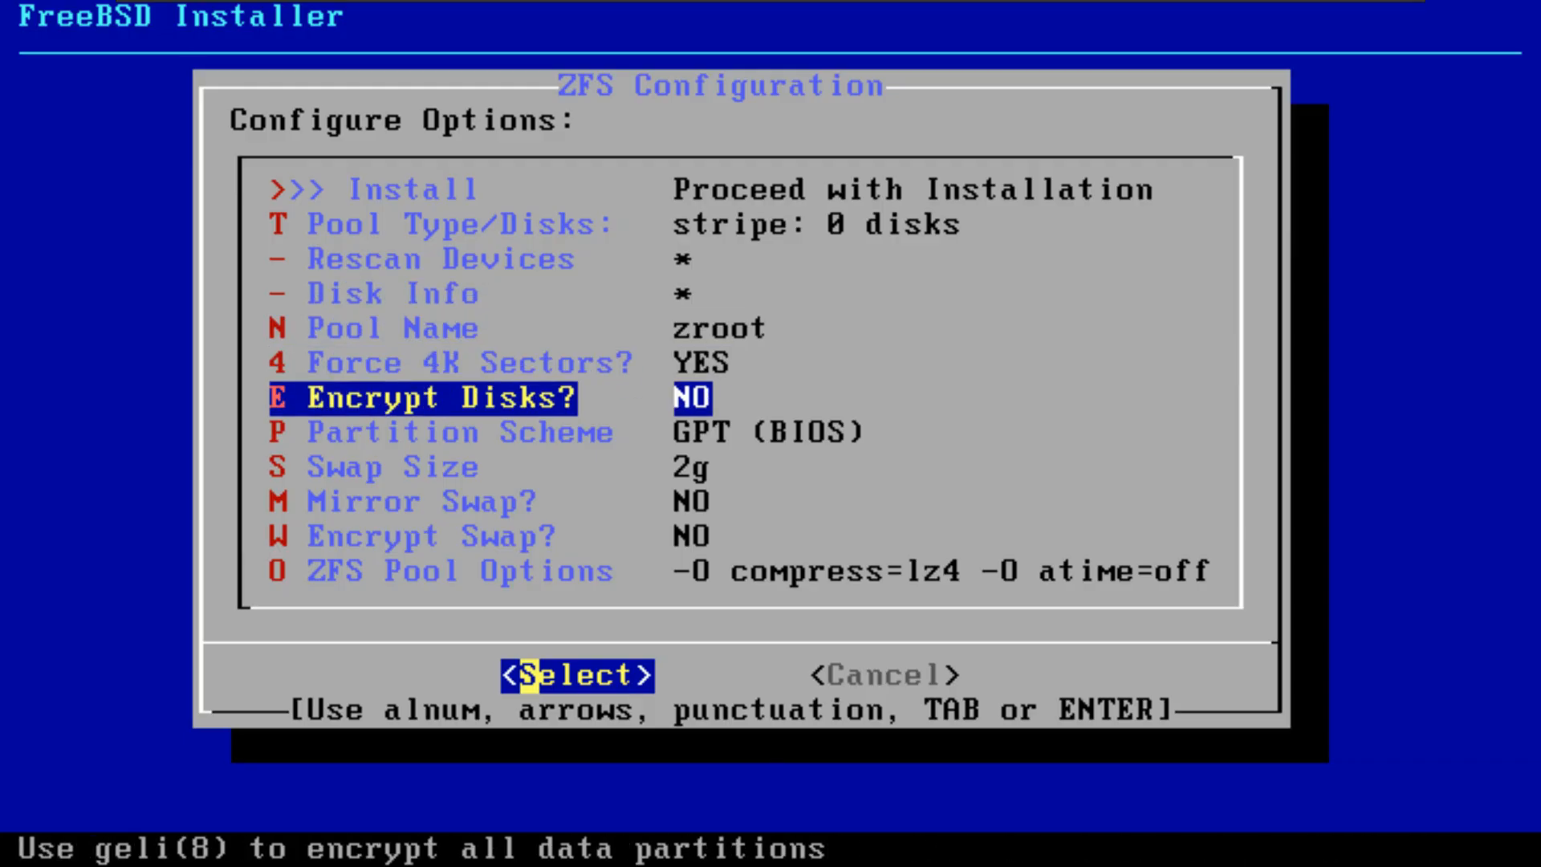
{"action": "key", "text": "Down"}
{"action": "key", "text": "Down"}
{"action": "key", "text": "Down"}
{"action": "key", "text": "Down"}
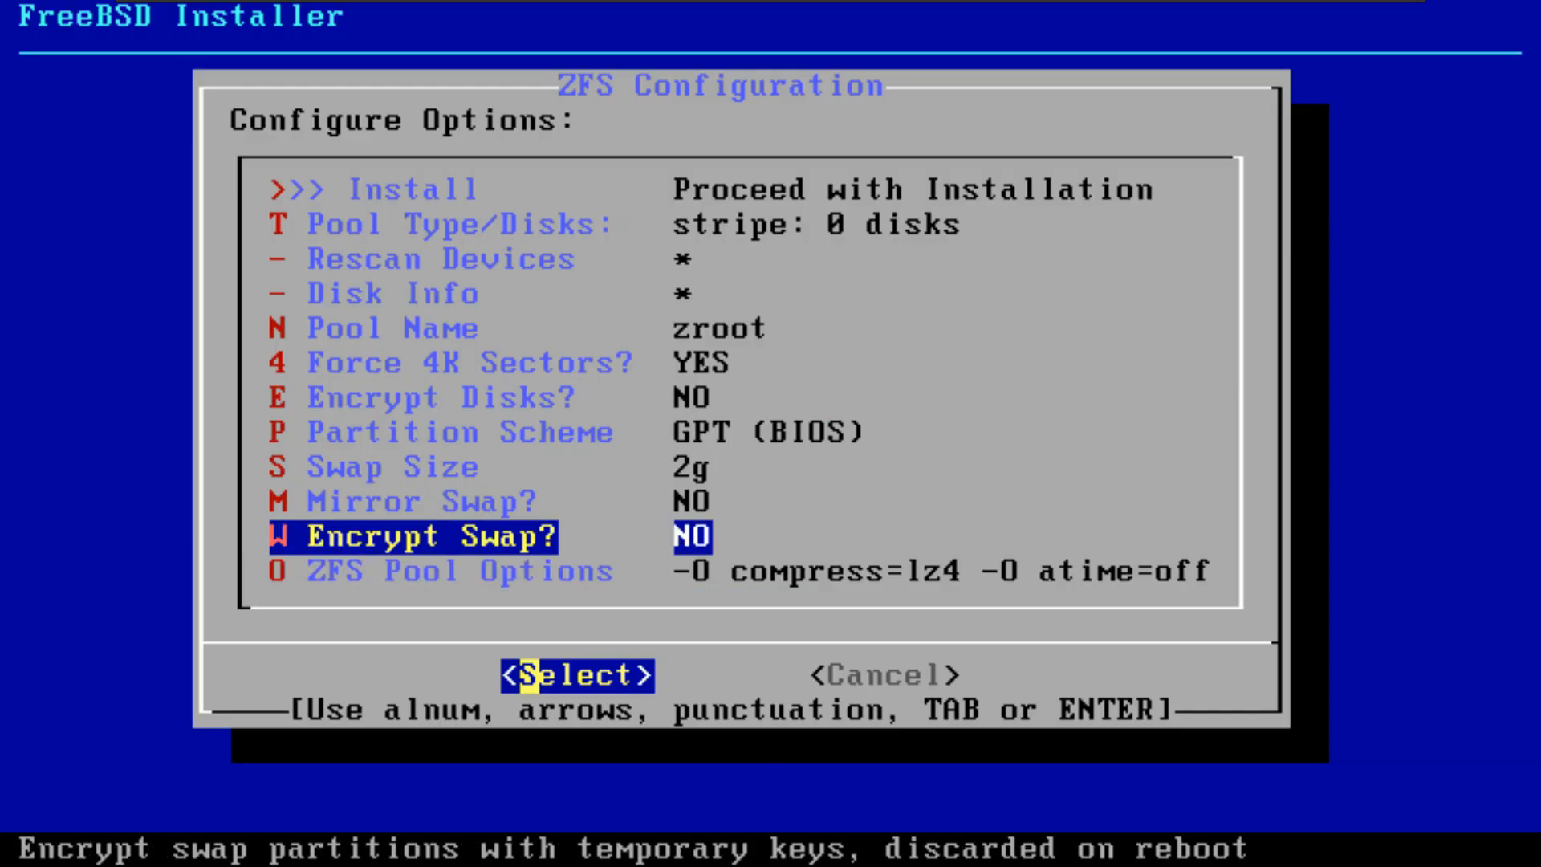
{"action": "key", "text": "Up"}
{"action": "key", "text": "Up"}
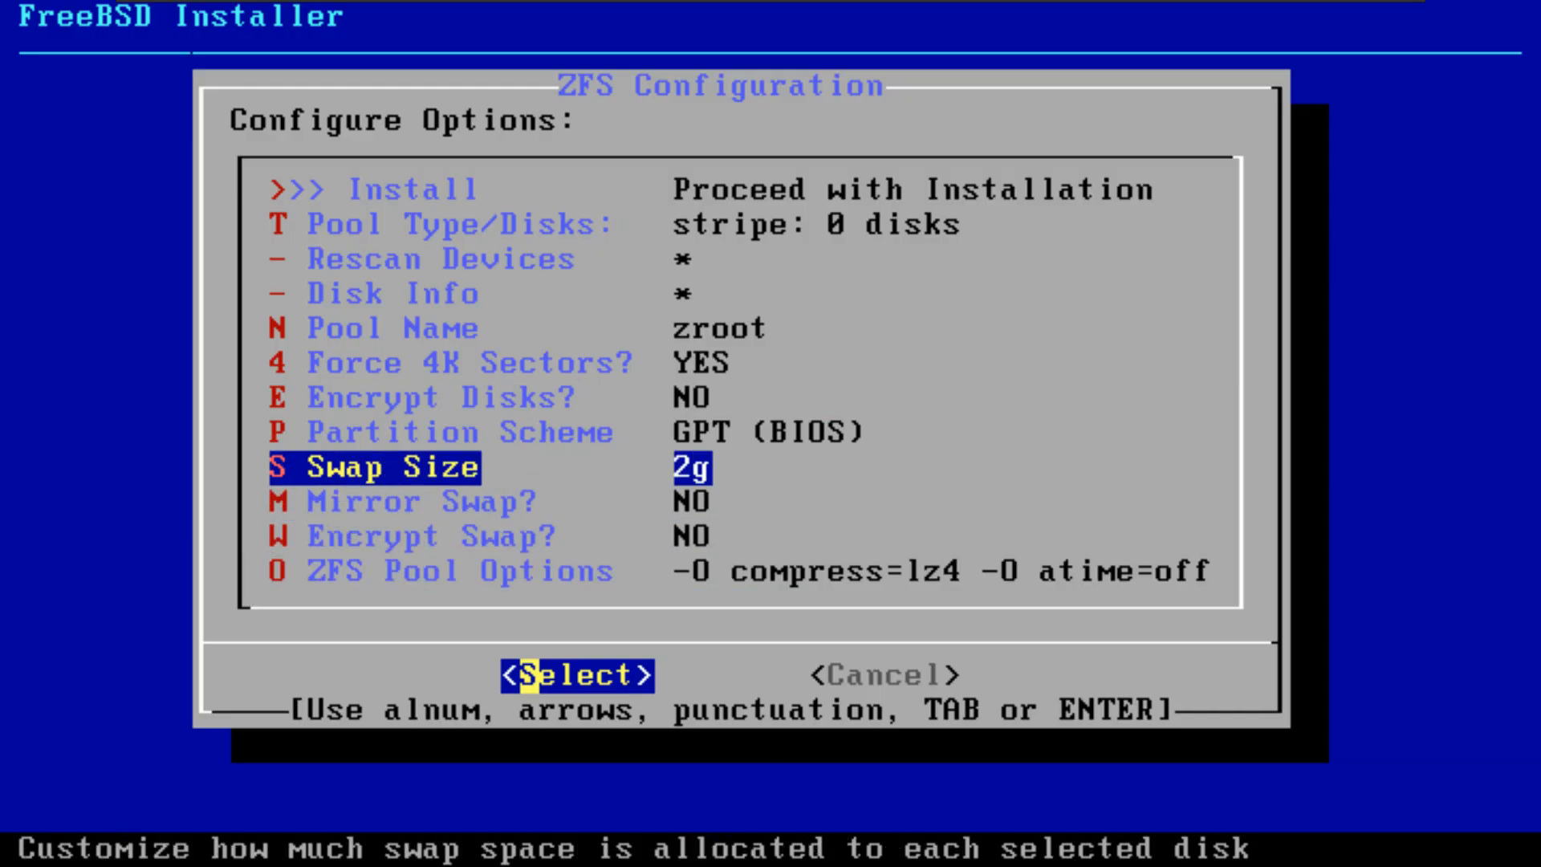
{"action": "key", "text": "Down"}
{"action": "key", "text": "Down"}
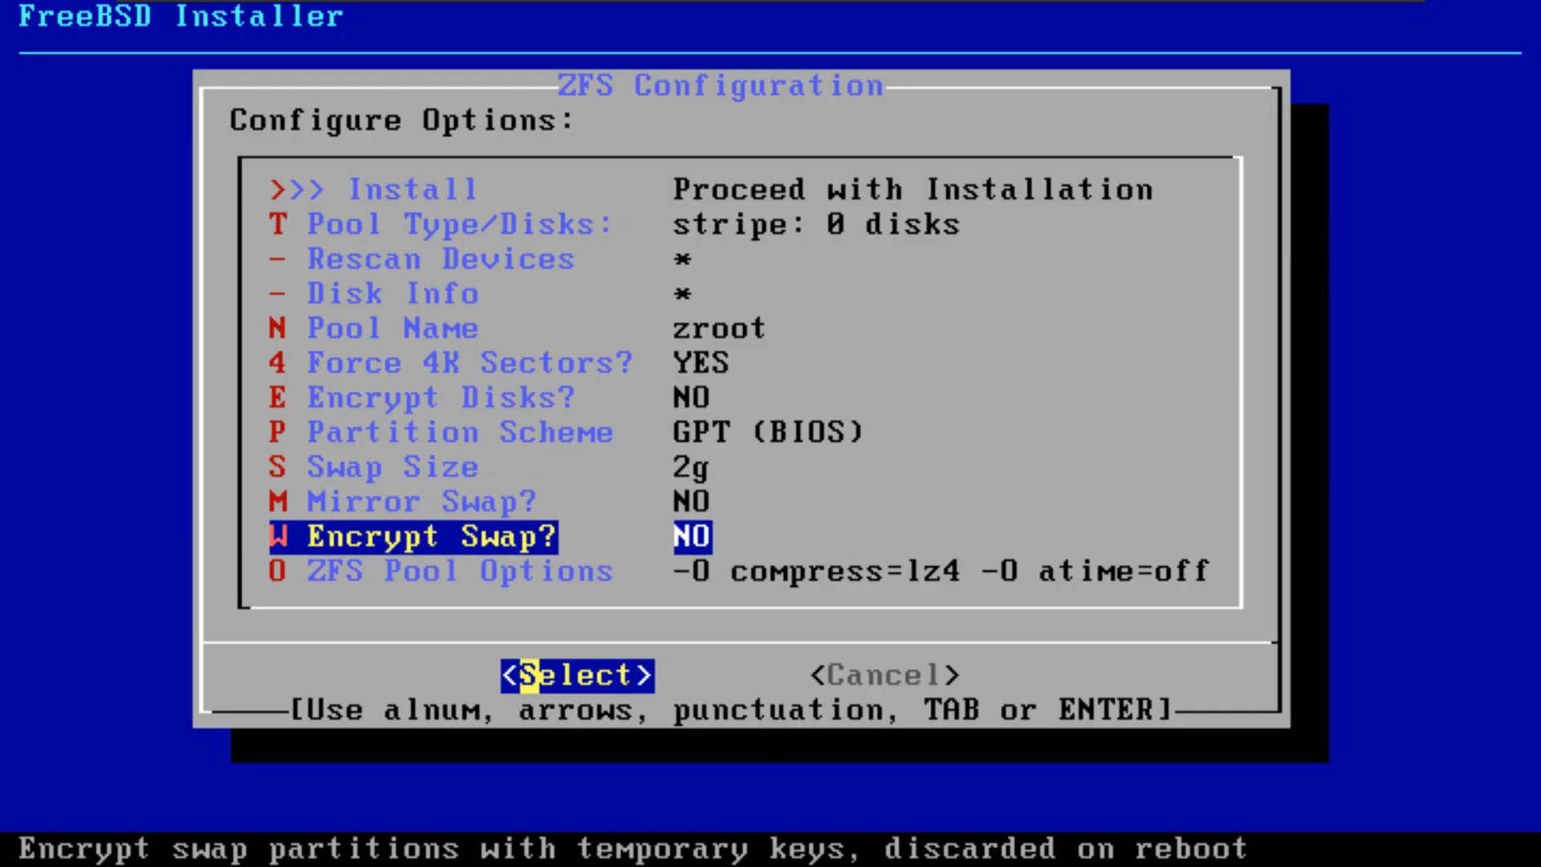
{"action": "key", "text": "Up"}
{"action": "key", "text": "Up"}
{"action": "key", "text": "Up"}
{"action": "key", "text": "Up"}
{"action": "key", "text": "Up"}
{"action": "key", "text": "Up"}
{"action": "key", "text": "Up"}
{"action": "key", "text": "Up"}
{"action": "key", "text": "Up"}
{"action": "key", "text": "Up"}
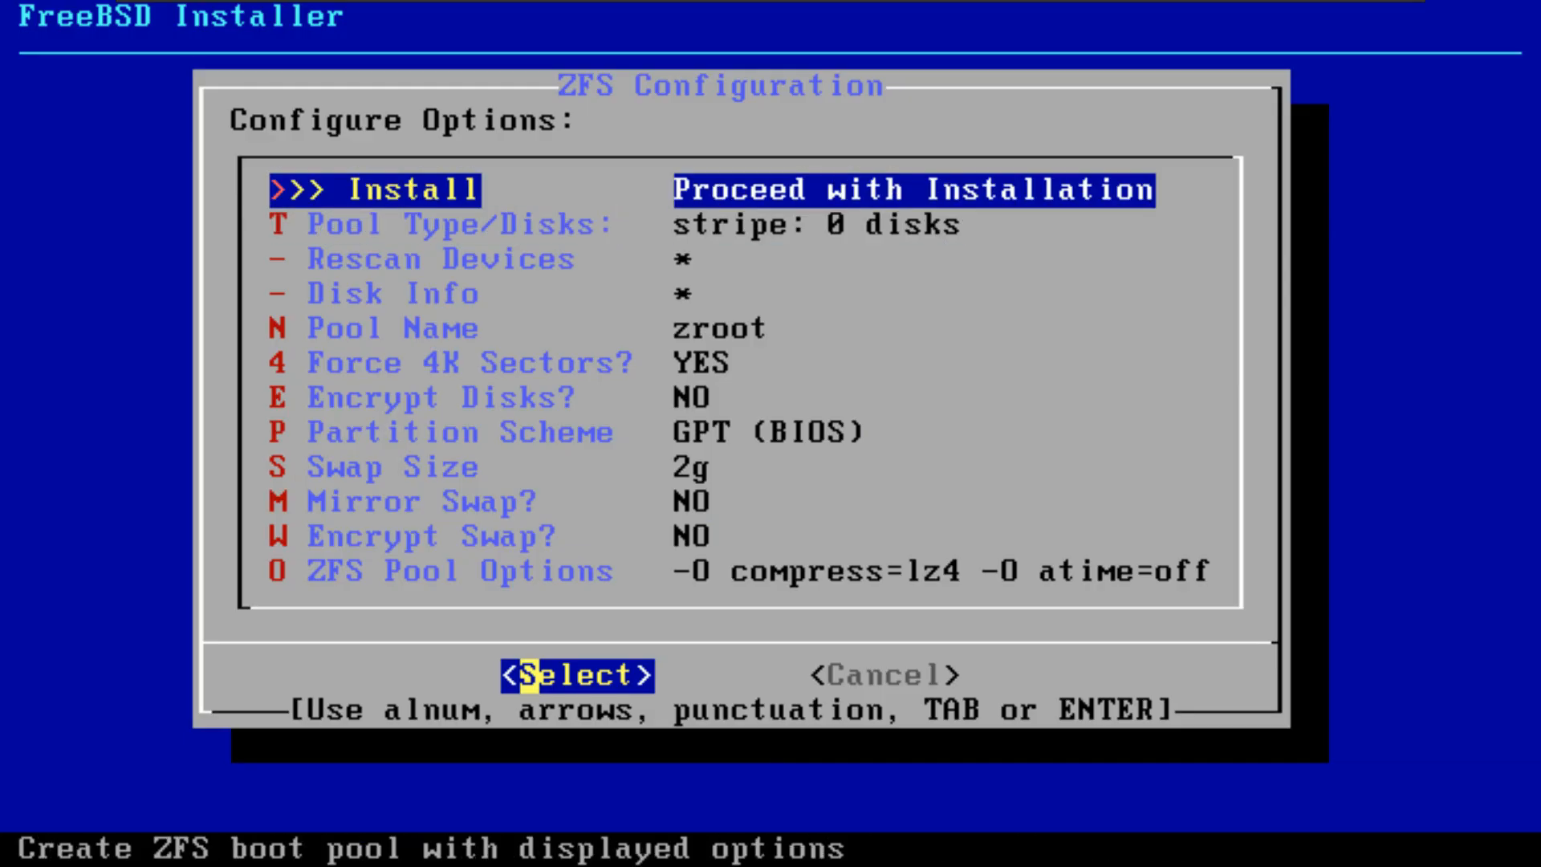
Step: Configure the ZFS pool as a stripe with no redundancy on disk da0, and proceed with the installation
{"action": "key", "text": "Down"}
{"action": "key", "text": "Return"}
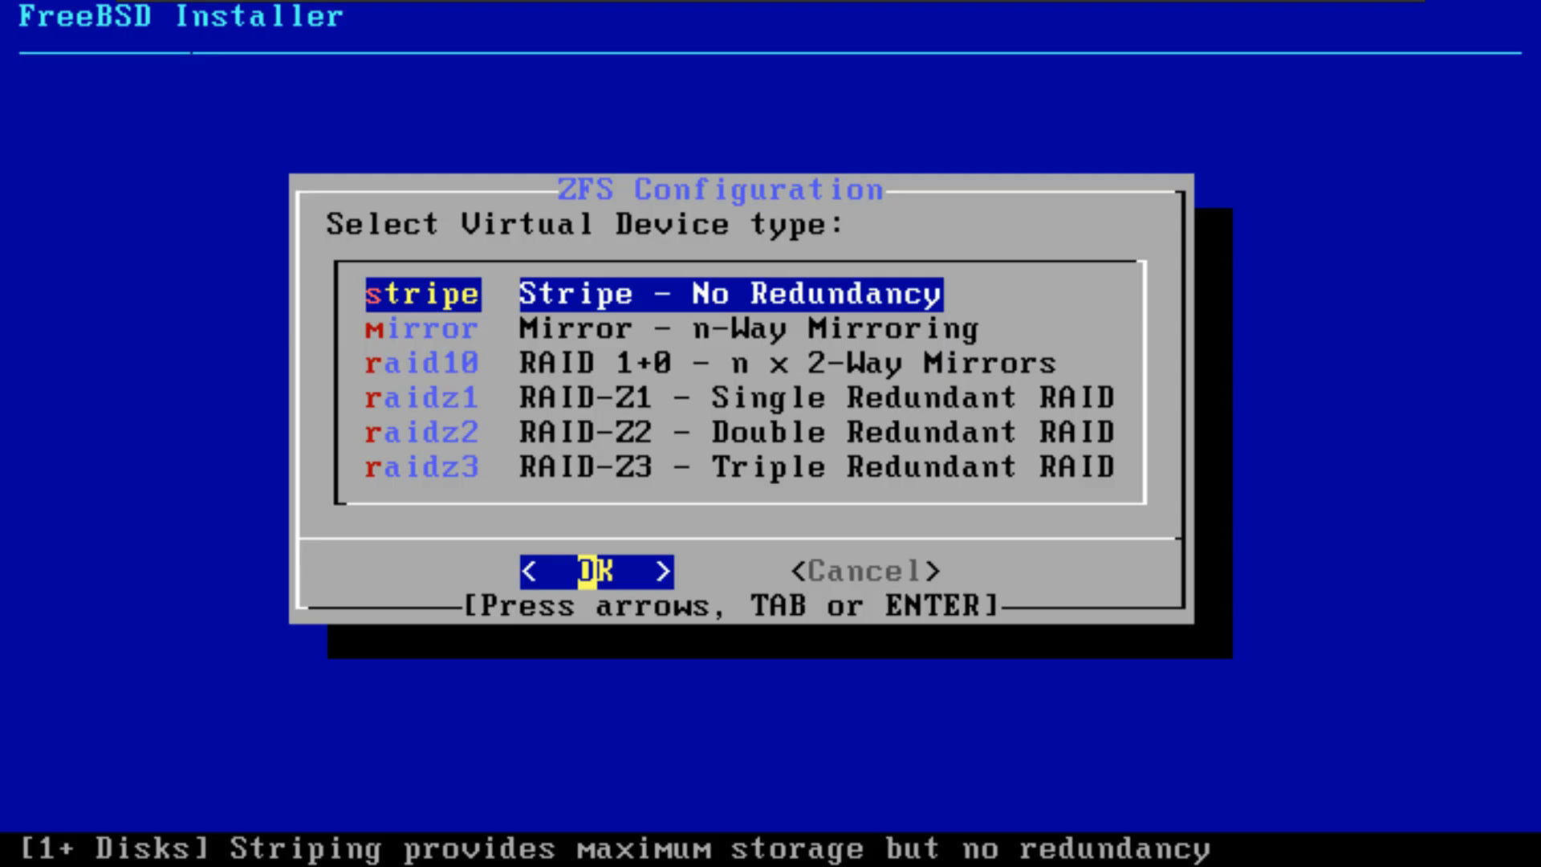
{"action": "key", "text": "Return"}
{"action": "key", "text": "Return"}
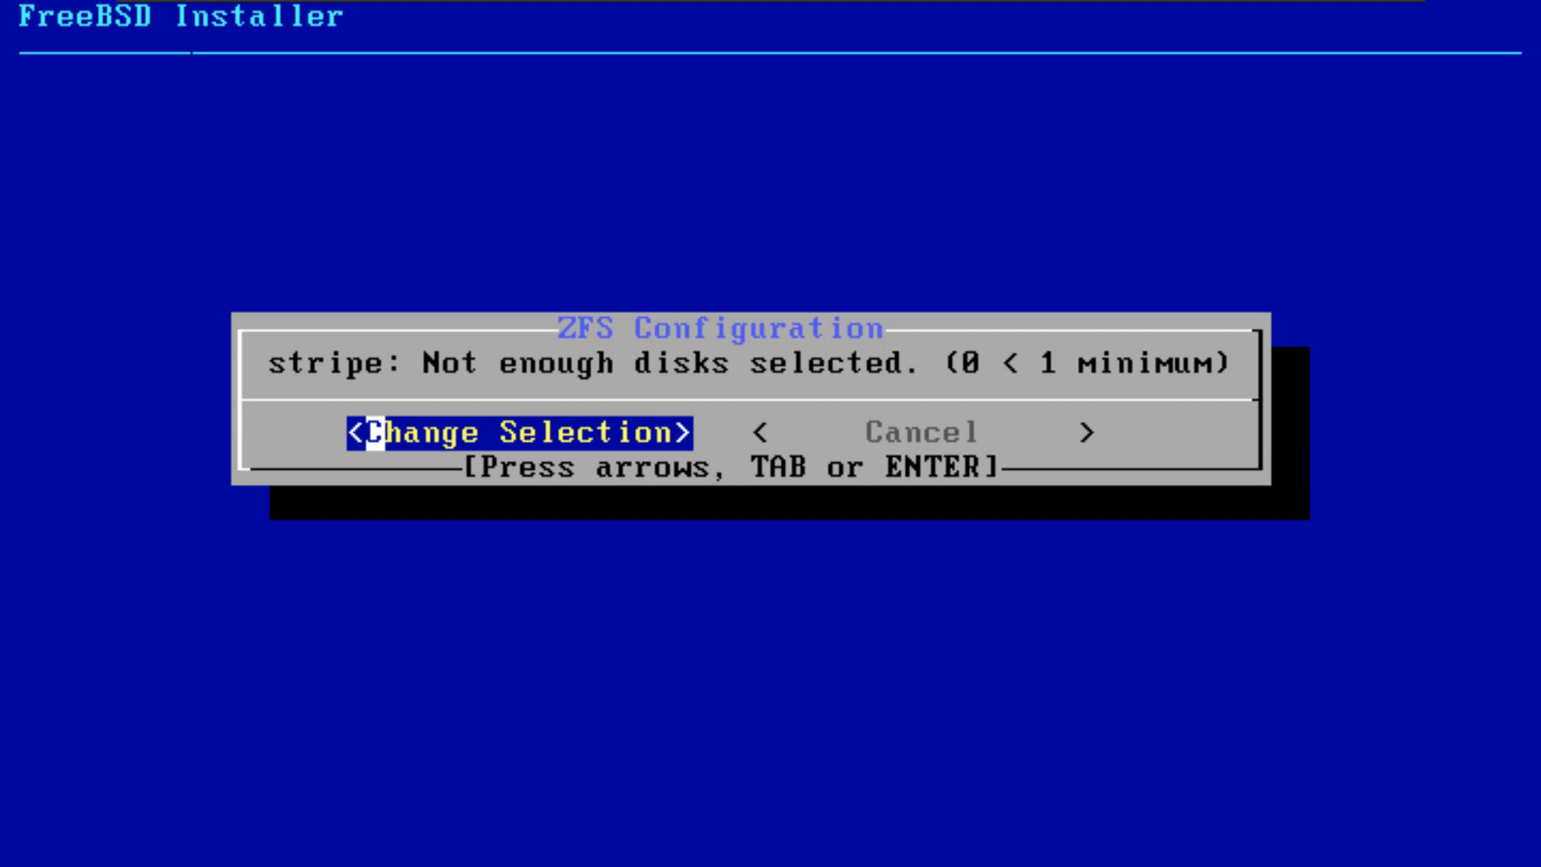
{"action": "key", "text": "Return"}
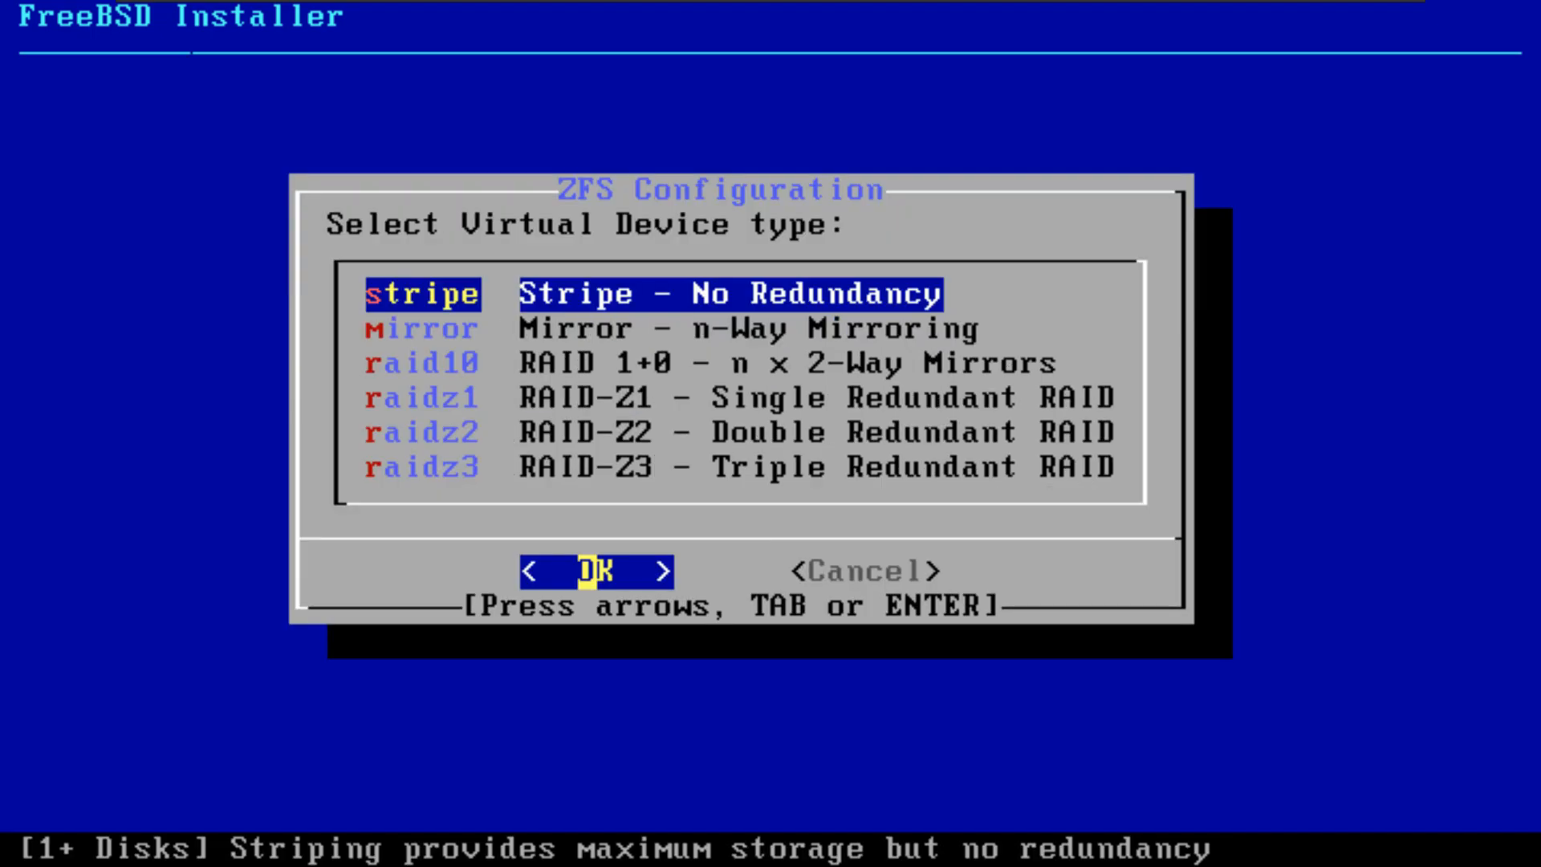
{"action": "key", "text": "Return"}
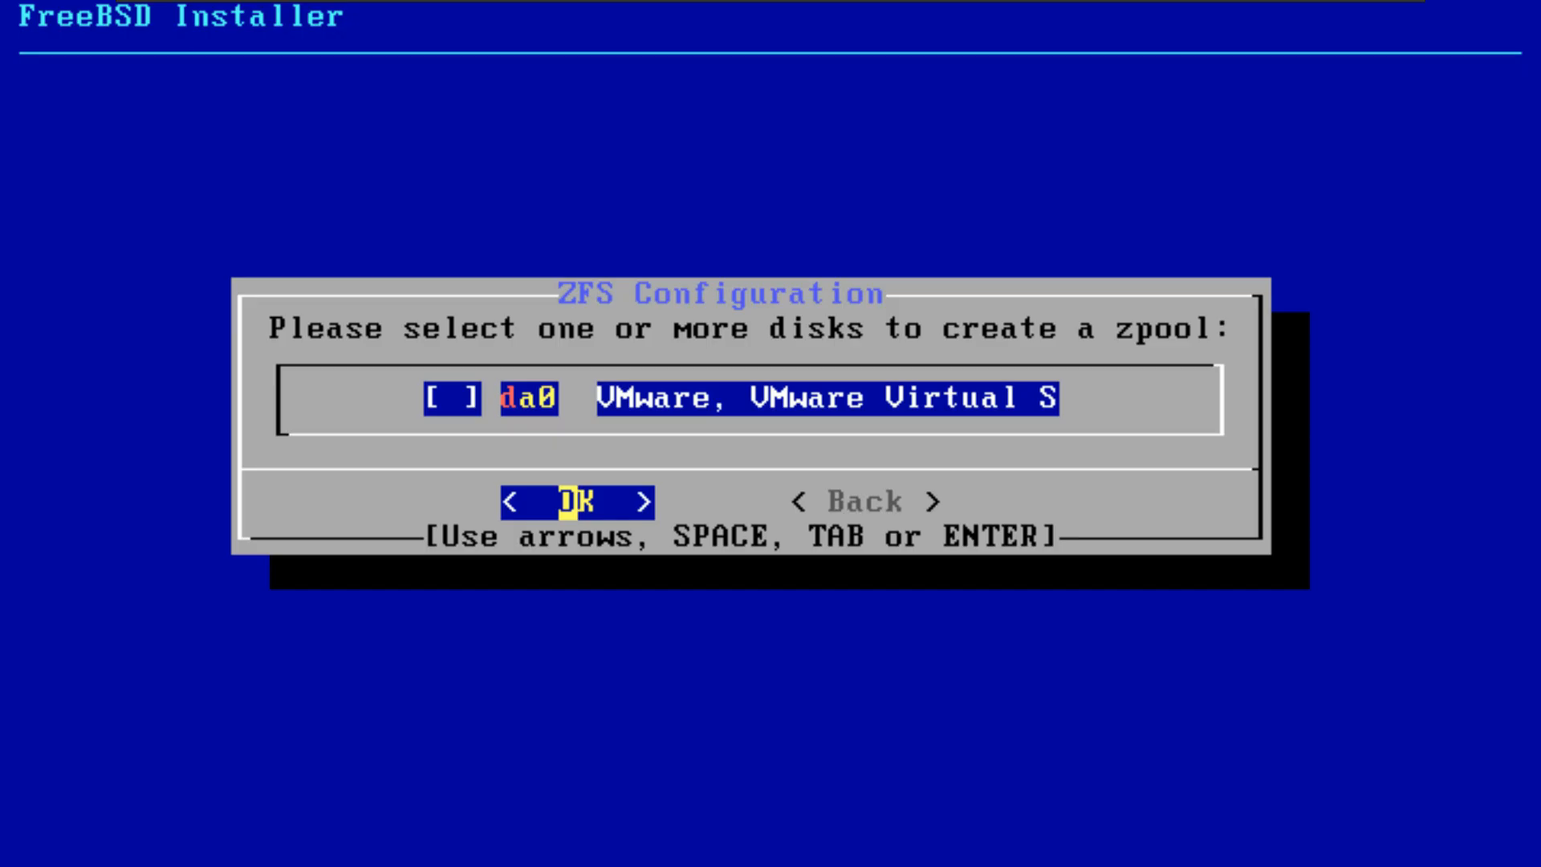
{"action": "key", "text": "space"}
{"action": "key", "text": "Return"}
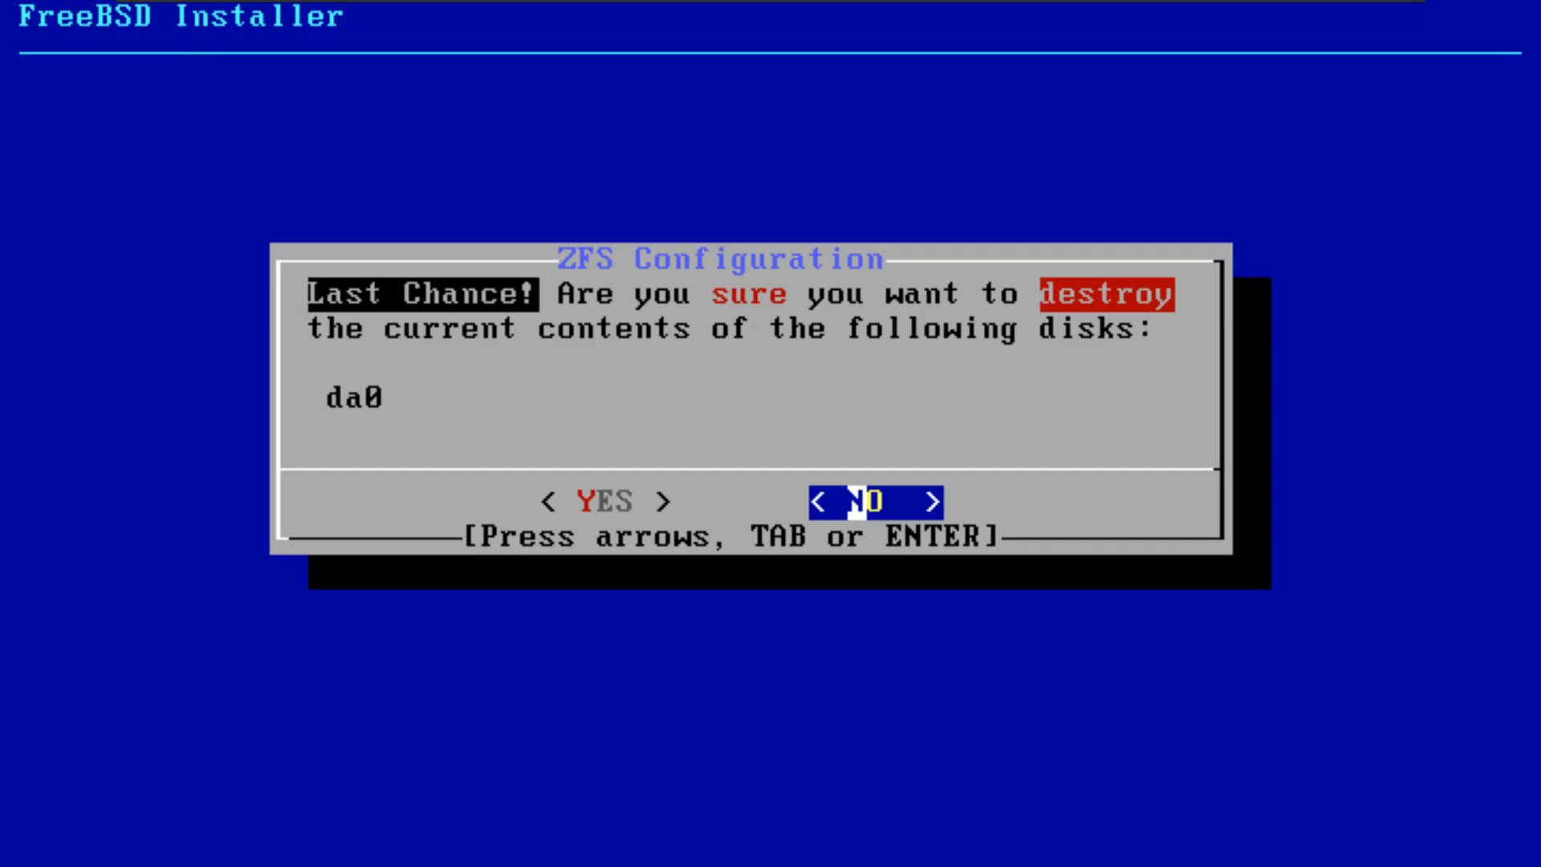
{"action": "key", "text": "Left"}
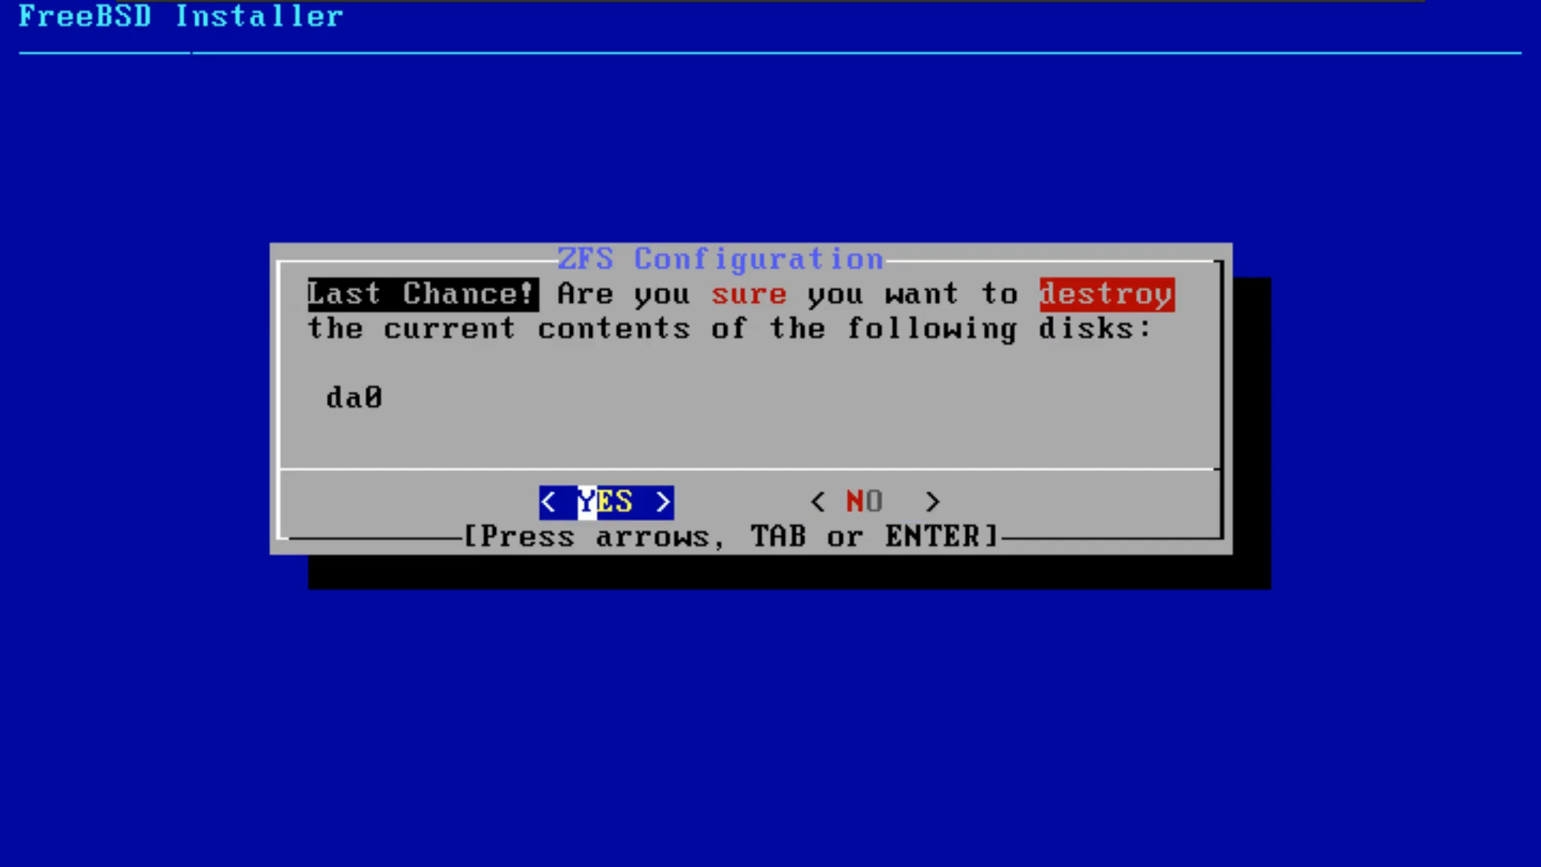
{"action": "key", "text": "Return"}
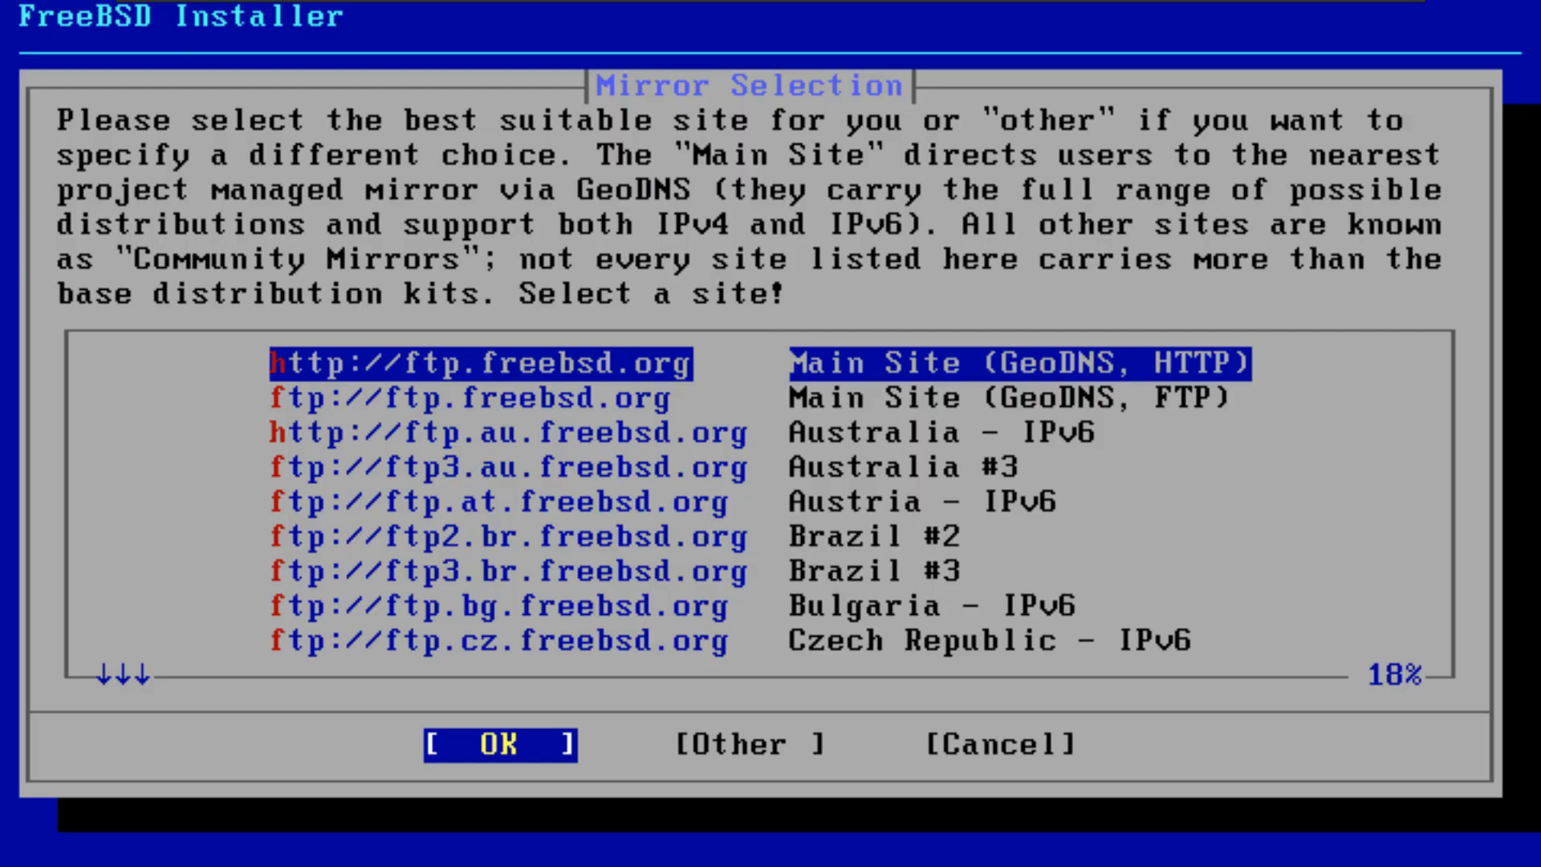
{"action": "key", "text": "Return"}
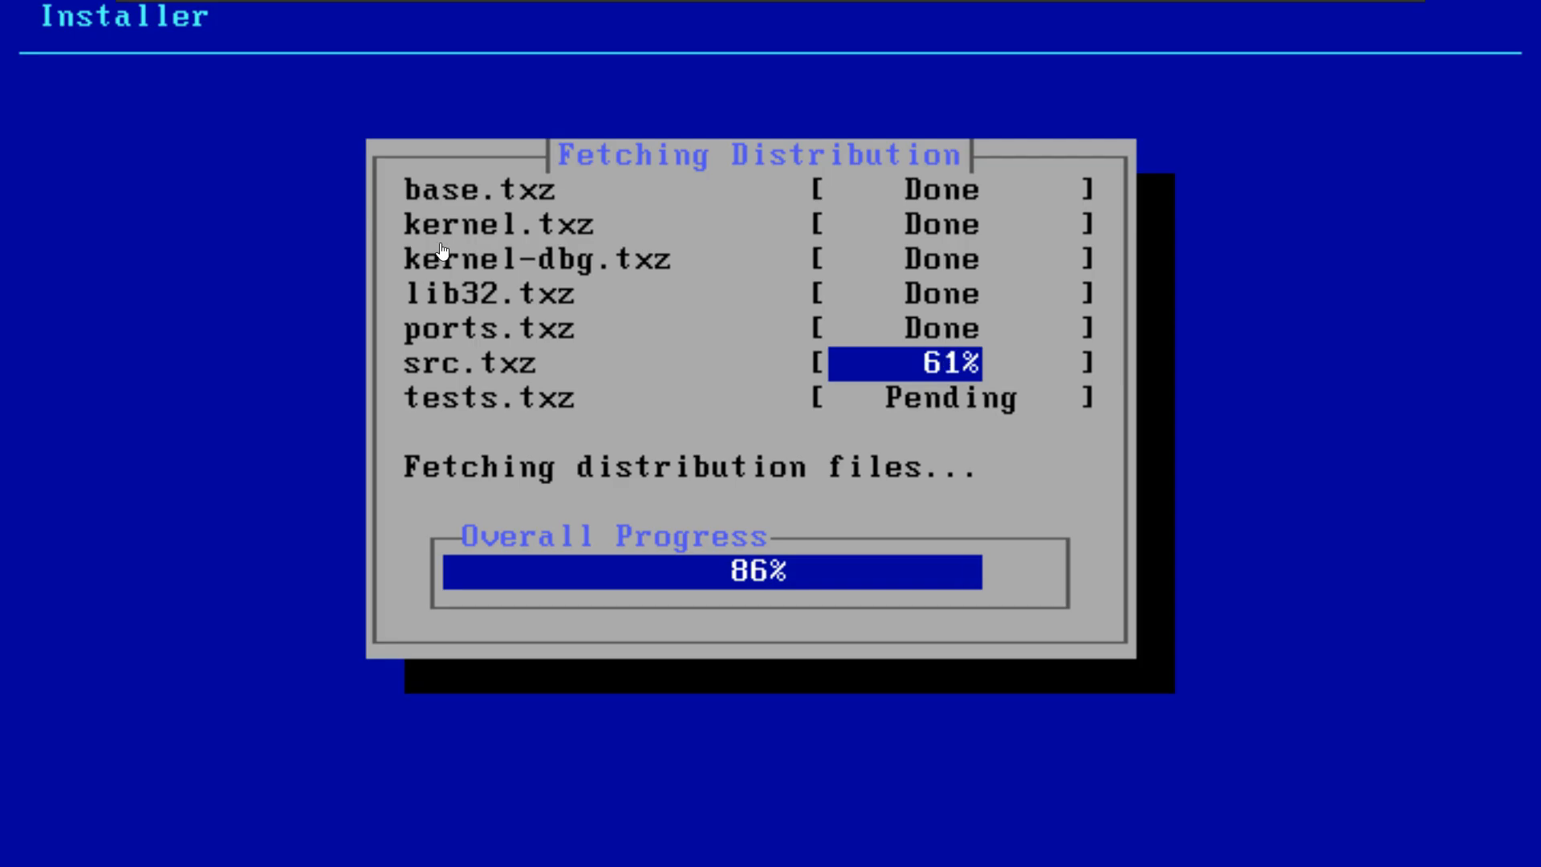
Step: Switch to Chrome and search the web in a new tab for "how to get a desktop envirment on freebsd"
{"action": "mouse_move", "coordinate": [1076, 6]}
{"action": "left_click", "coordinate": [1364, 13]}
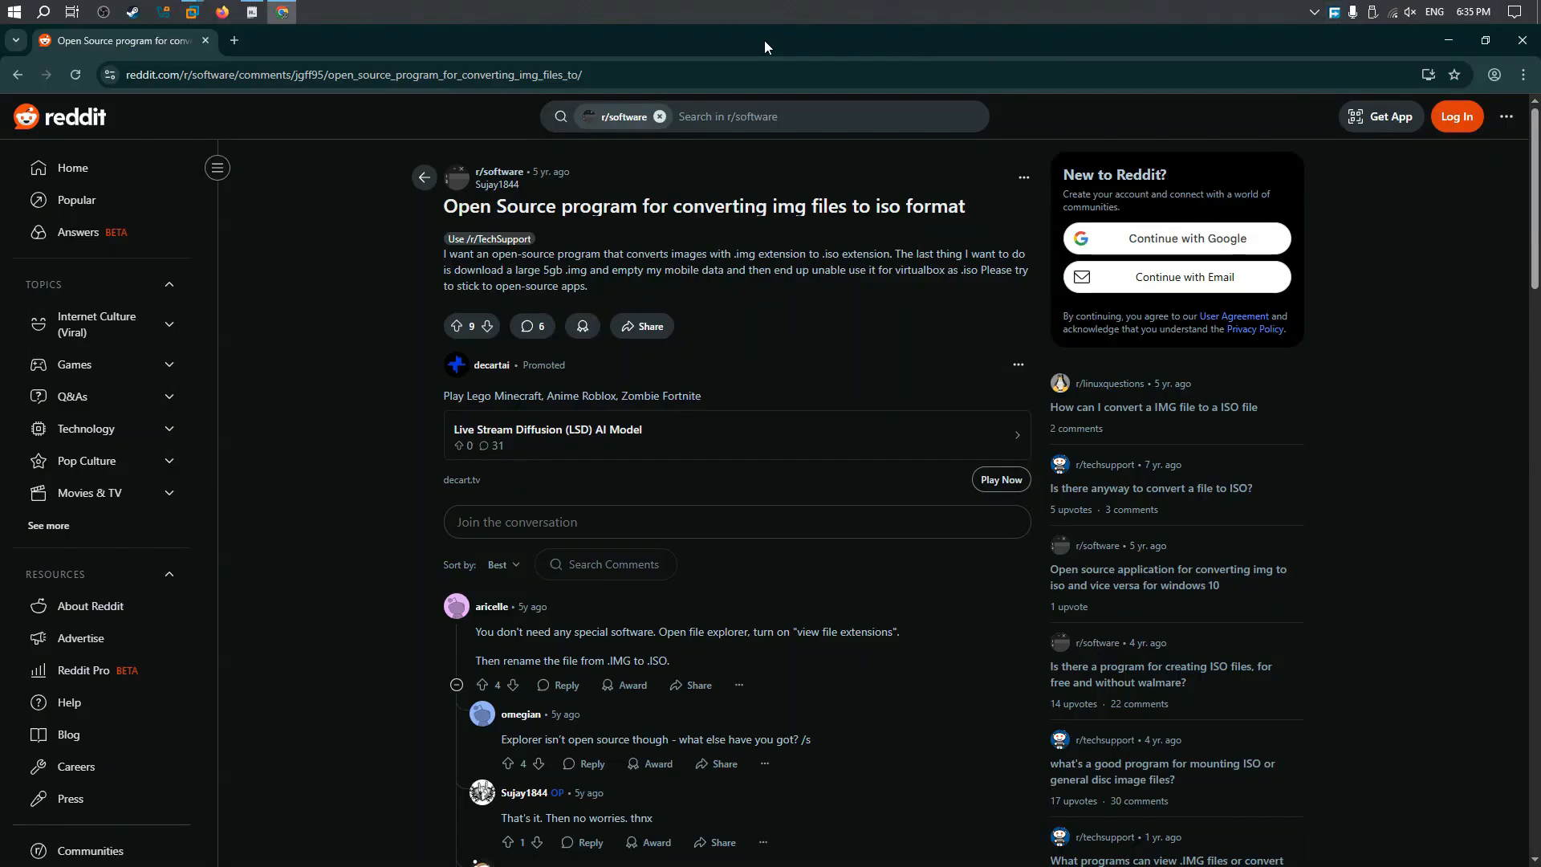
{"action": "key", "text": "ctrl+t"}
{"action": "type", "text": "how"}
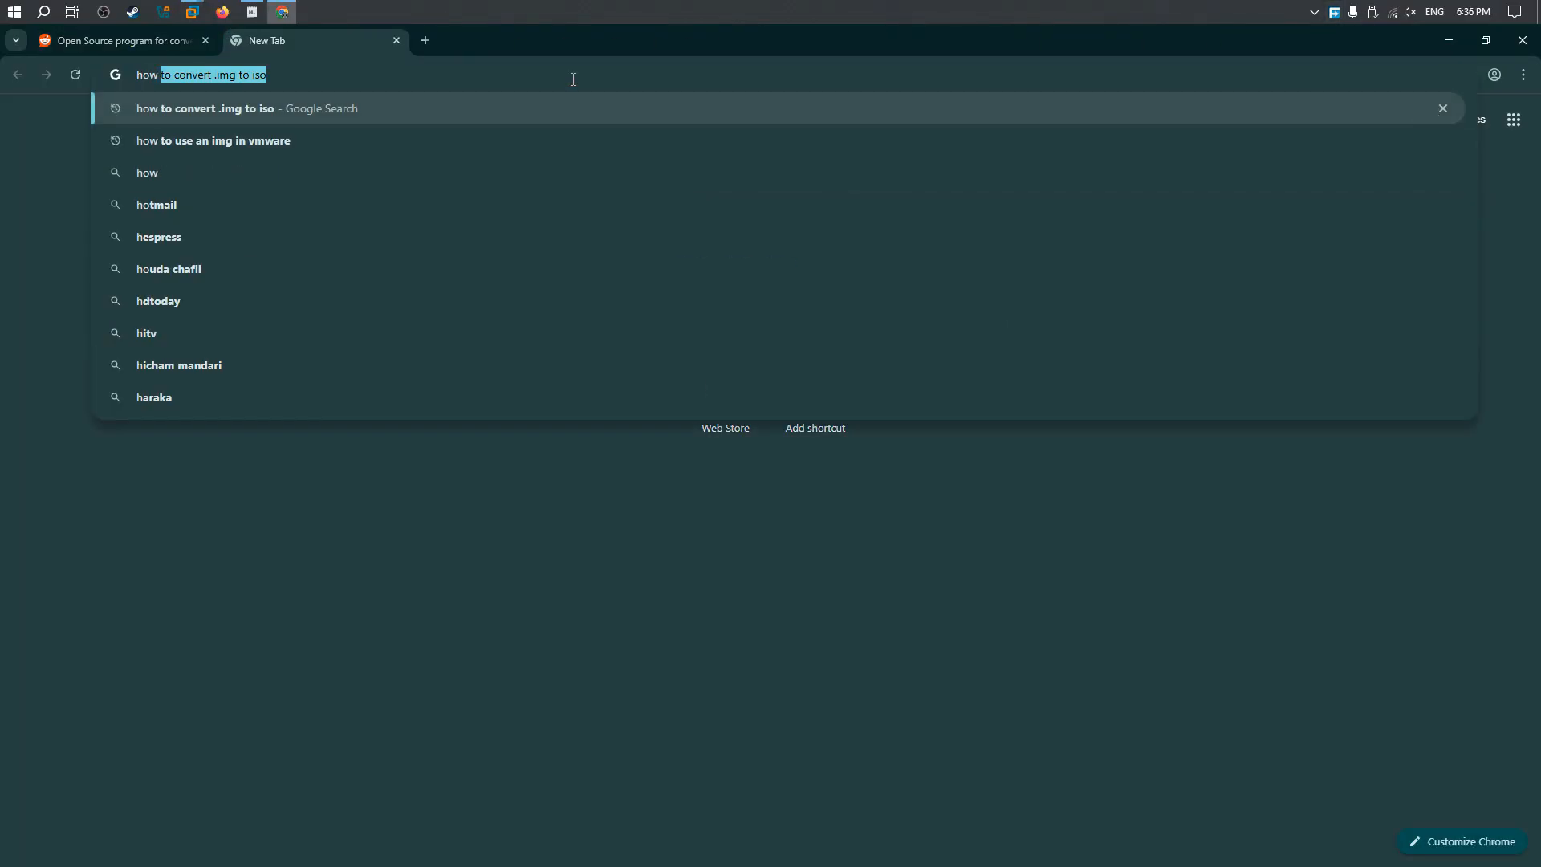
{"action": "type", "text": " to get a deskt"}
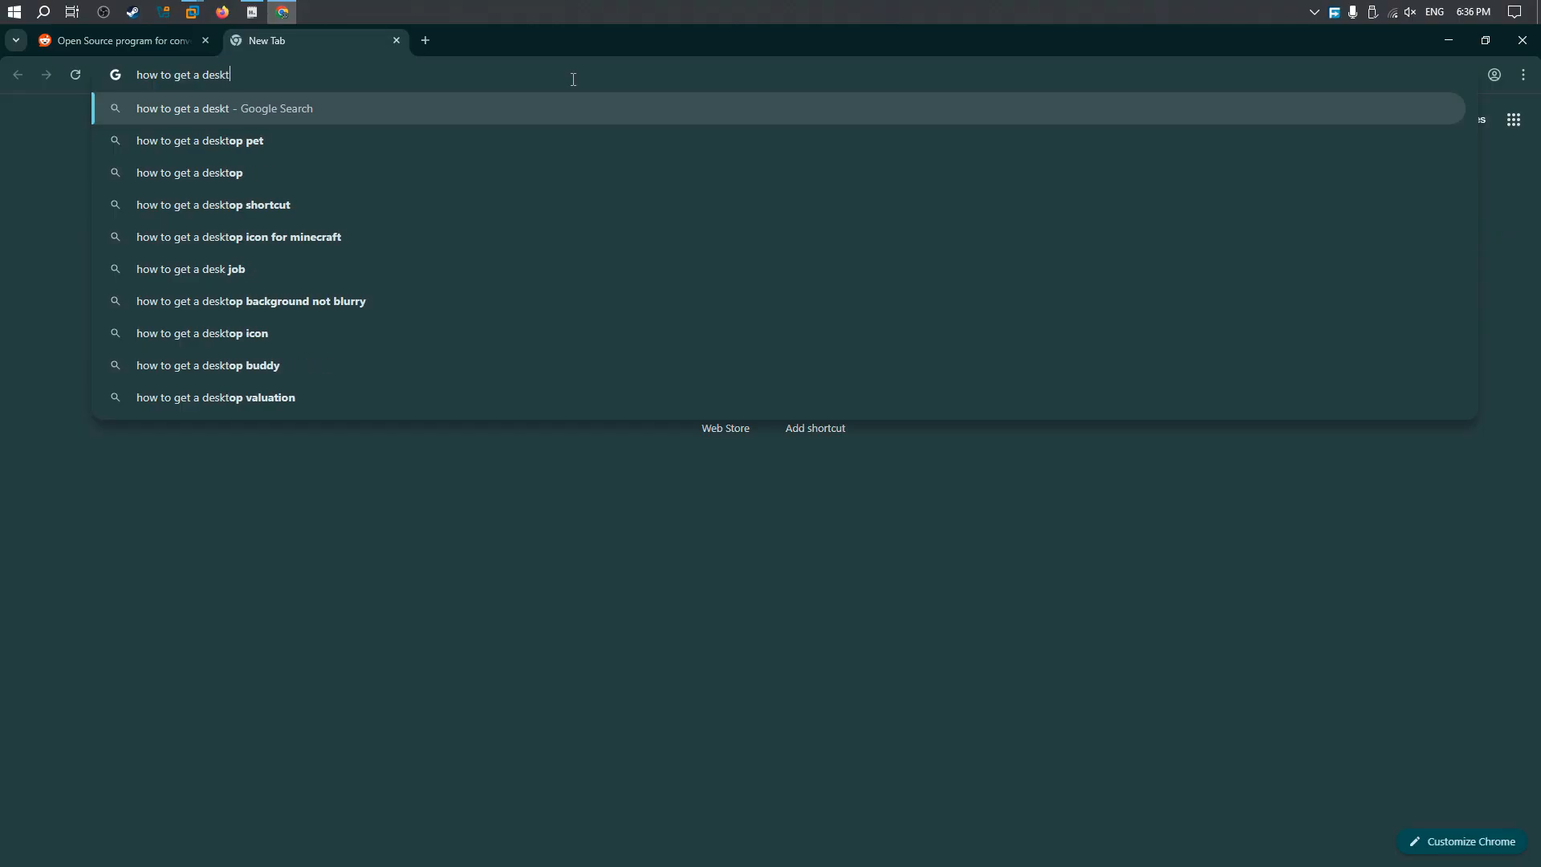
{"action": "type", "text": "op envirment "}
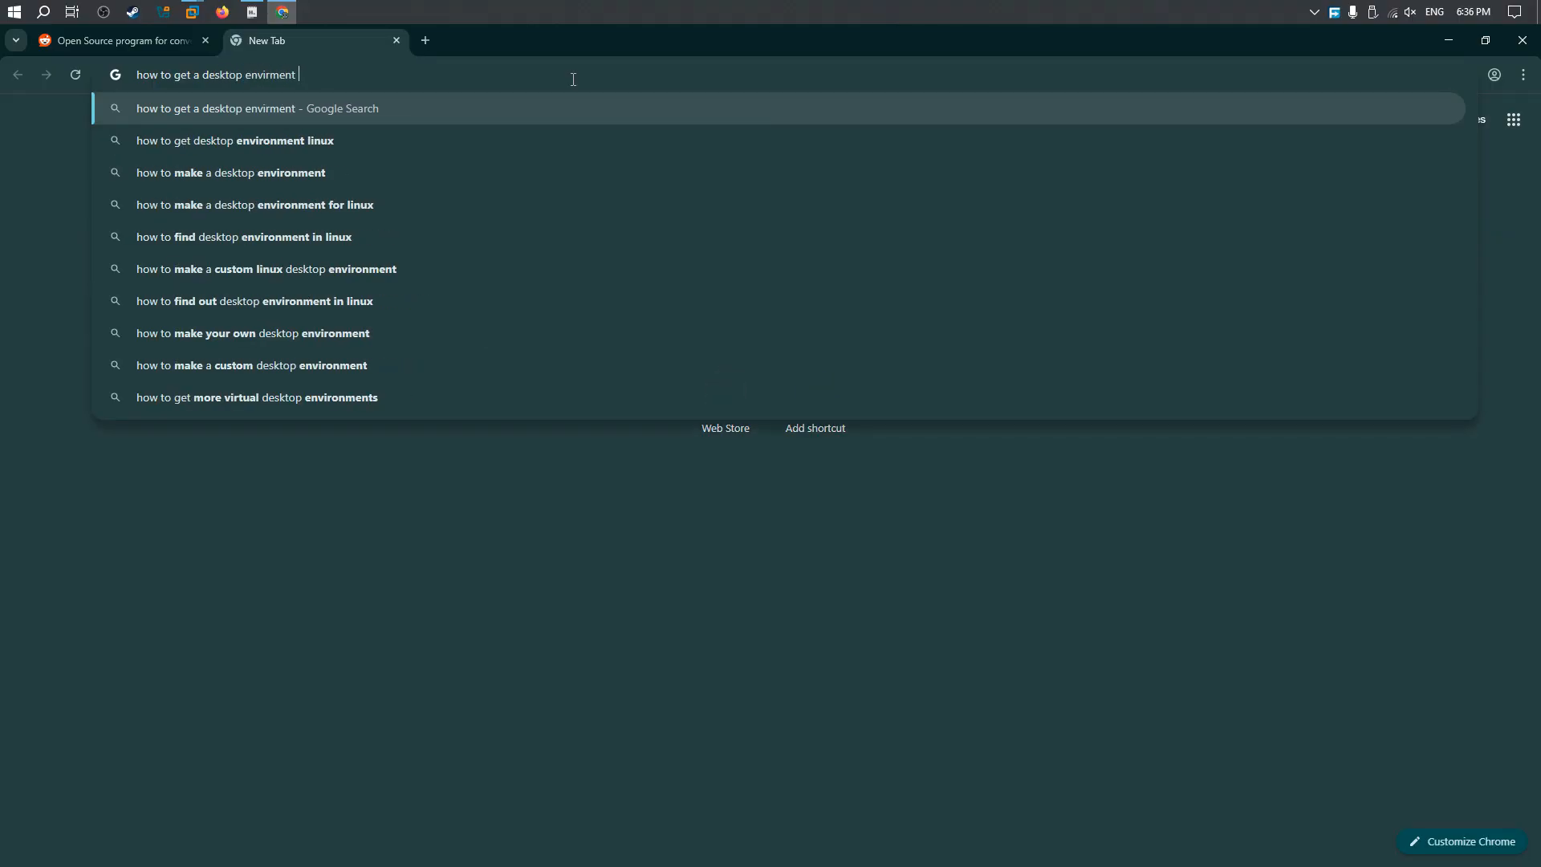
{"action": "type", "text": "on freebsd"}
{"action": "key", "text": "Return"}
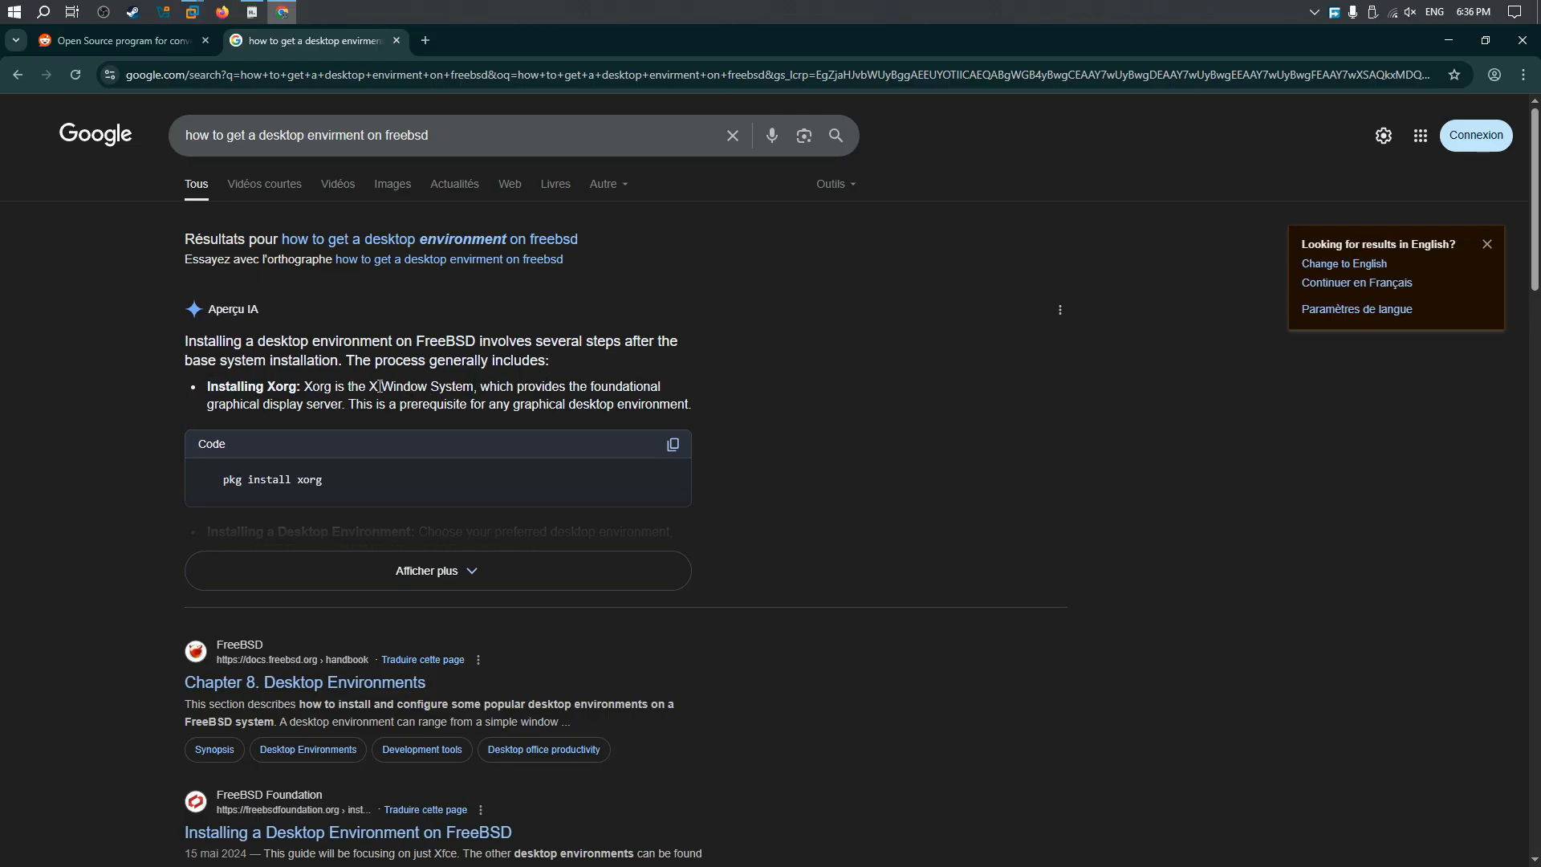
Step: Expand the AI overview and examine the install commands for Xorg, KDE Plasma, GNOME and Xfce
{"action": "left_click_drag", "start_coordinate": [380, 386], "coordinate": [507, 387]}
{"action": "scroll", "coordinate": [449, 449], "scroll_direction": "down", "scroll_amount": 1}
{"action": "left_click", "coordinate": [445, 490]}
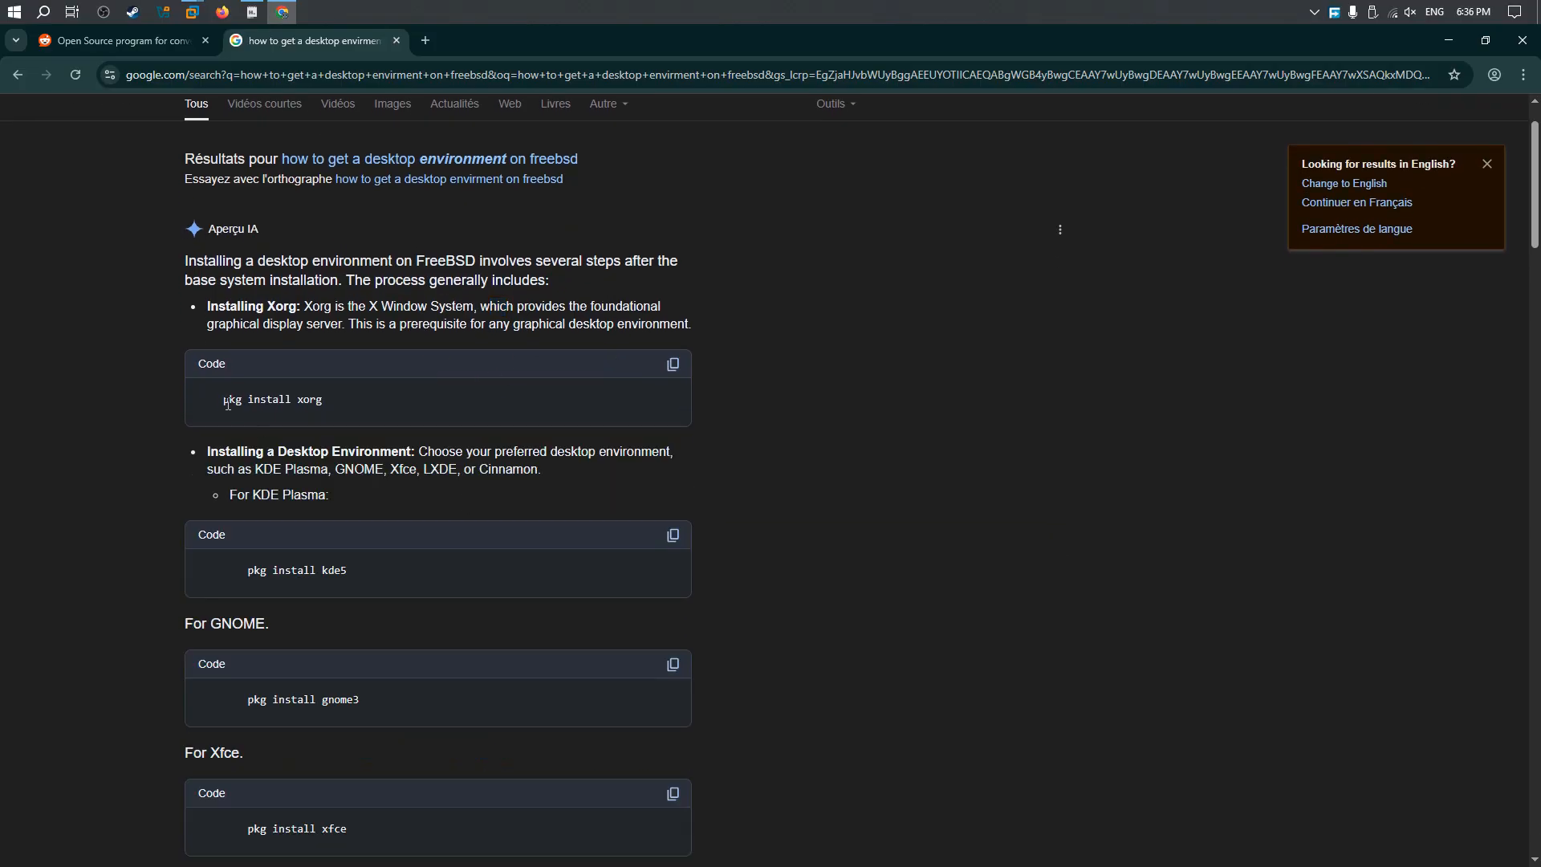
{"action": "left_click_drag", "start_coordinate": [211, 451], "coordinate": [311, 446]}
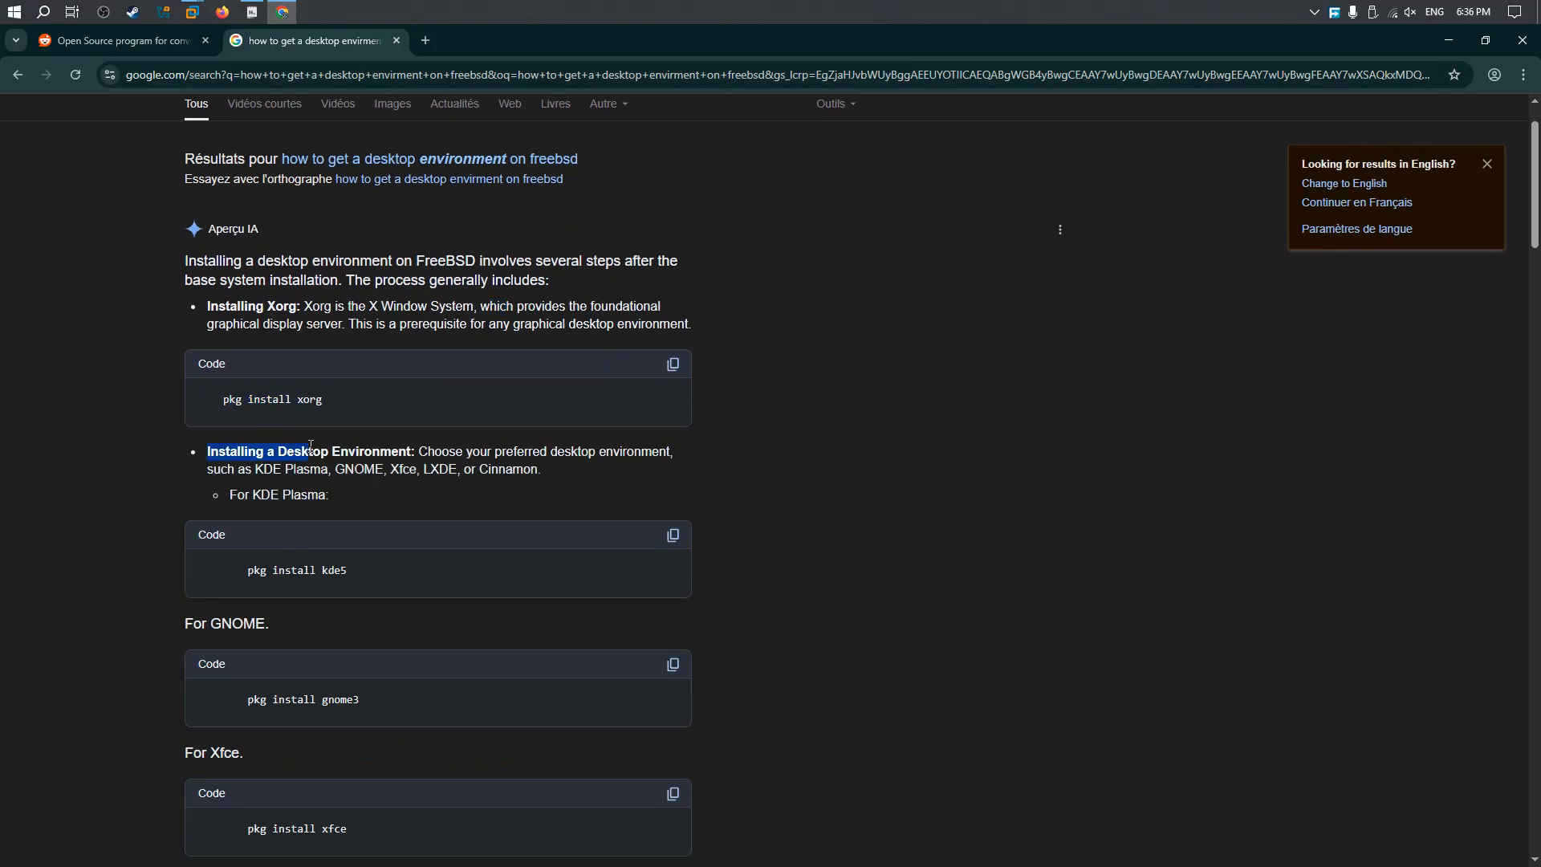
{"action": "left_click", "coordinate": [312, 447]}
{"action": "mouse_move", "coordinate": [248, 571]}
{"action": "left_mouse_down"}
{"action": "mouse_move", "coordinate": [356, 574]}
{"action": "mouse_move", "coordinate": [248, 571]}
{"action": "left_mouse_up"}
{"action": "left_click", "coordinate": [355, 574]}
{"action": "left_click", "coordinate": [248, 571]}
{"action": "scroll", "coordinate": [393, 614], "scroll_direction": "down", "scroll_amount": 2}
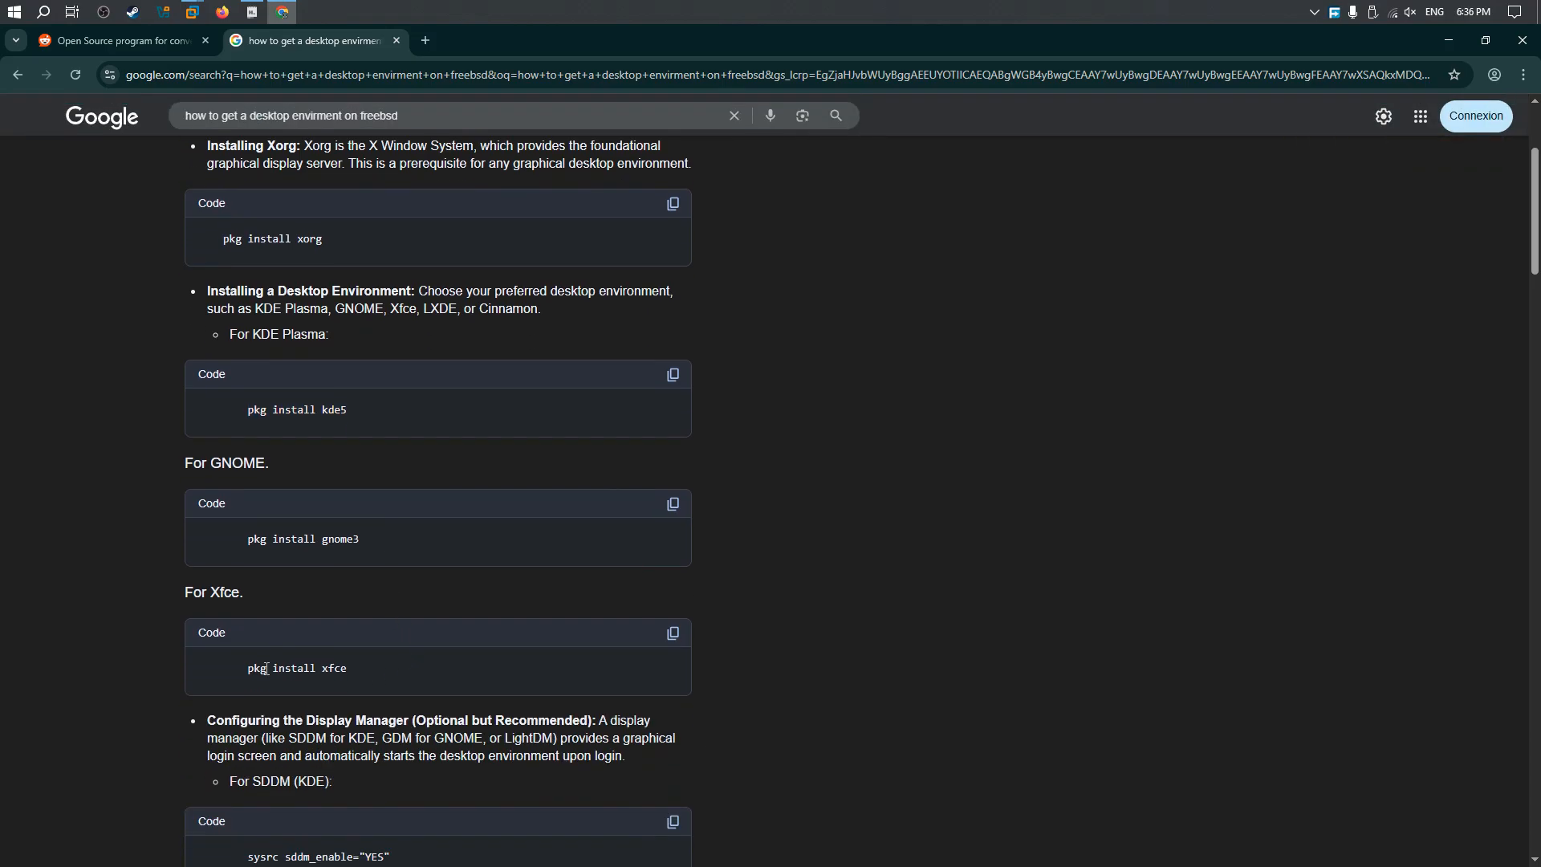
{"action": "scroll", "coordinate": [389, 643], "scroll_direction": "down", "scroll_amount": 1}
{"action": "scroll", "coordinate": [382, 603], "scroll_direction": "up", "scroll_amount": 1}
Step: Find and open Reddit in a new tab, and search the site for "freebsd"
{"action": "left_click", "coordinate": [426, 40]}
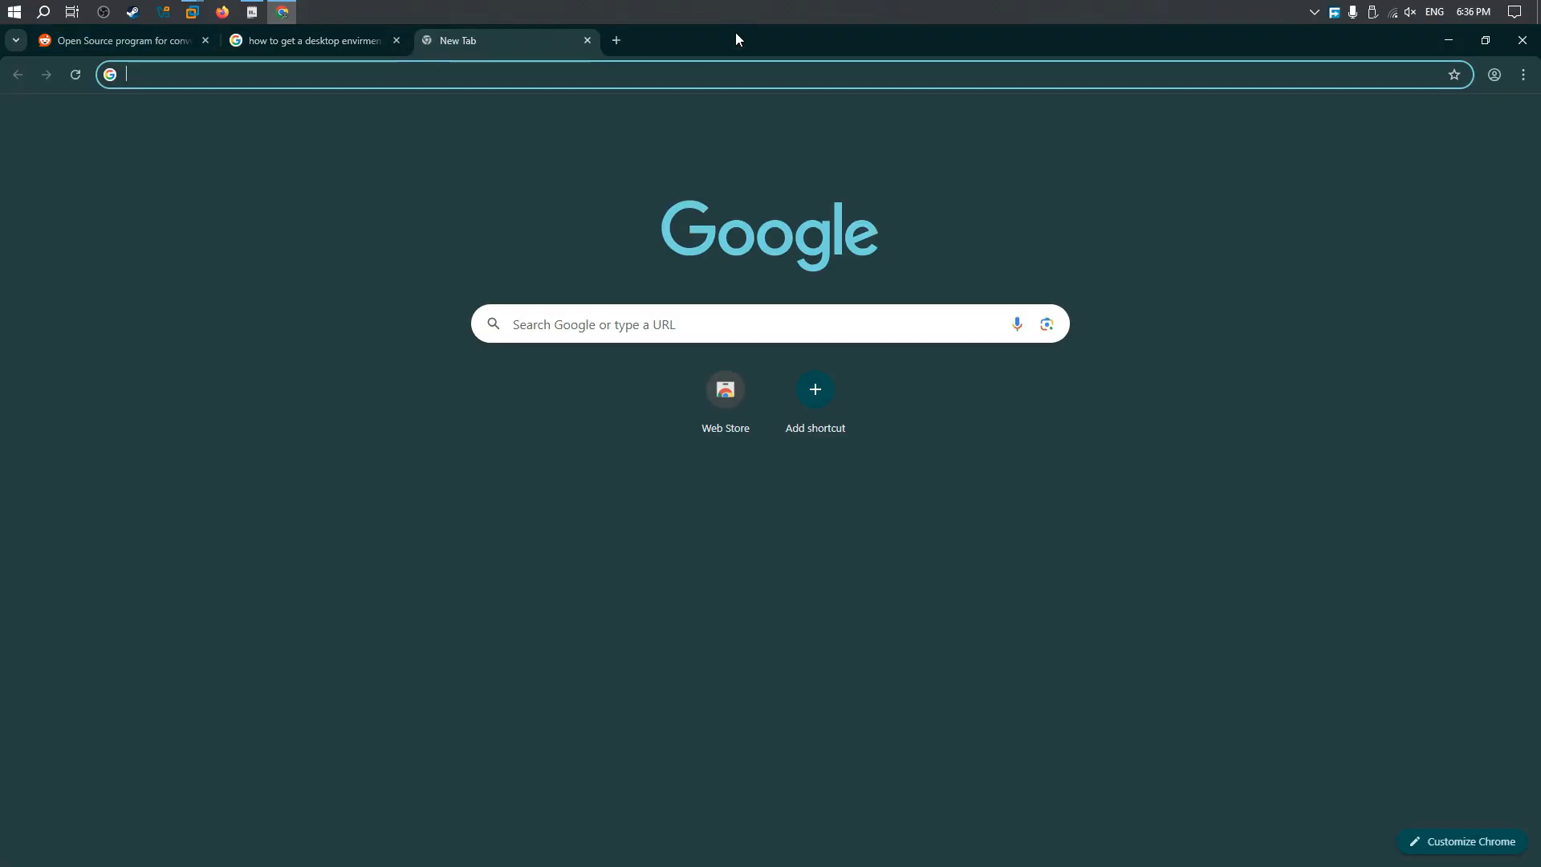
{"action": "type", "text": "reddirt"}
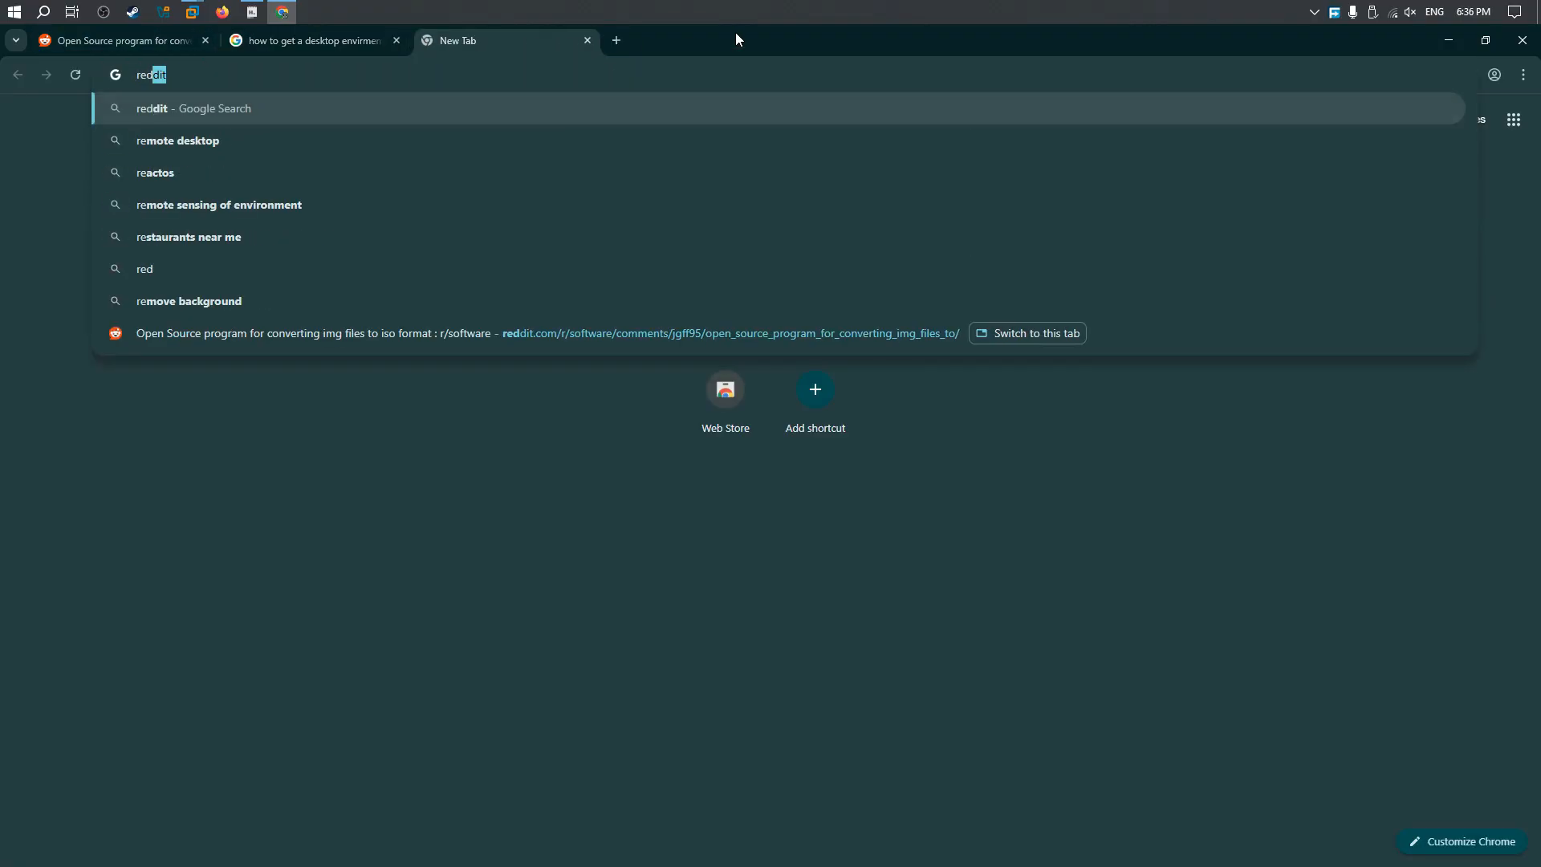
{"action": "key", "text": "Return"}
{"action": "left_click", "coordinate": [337, 332]}
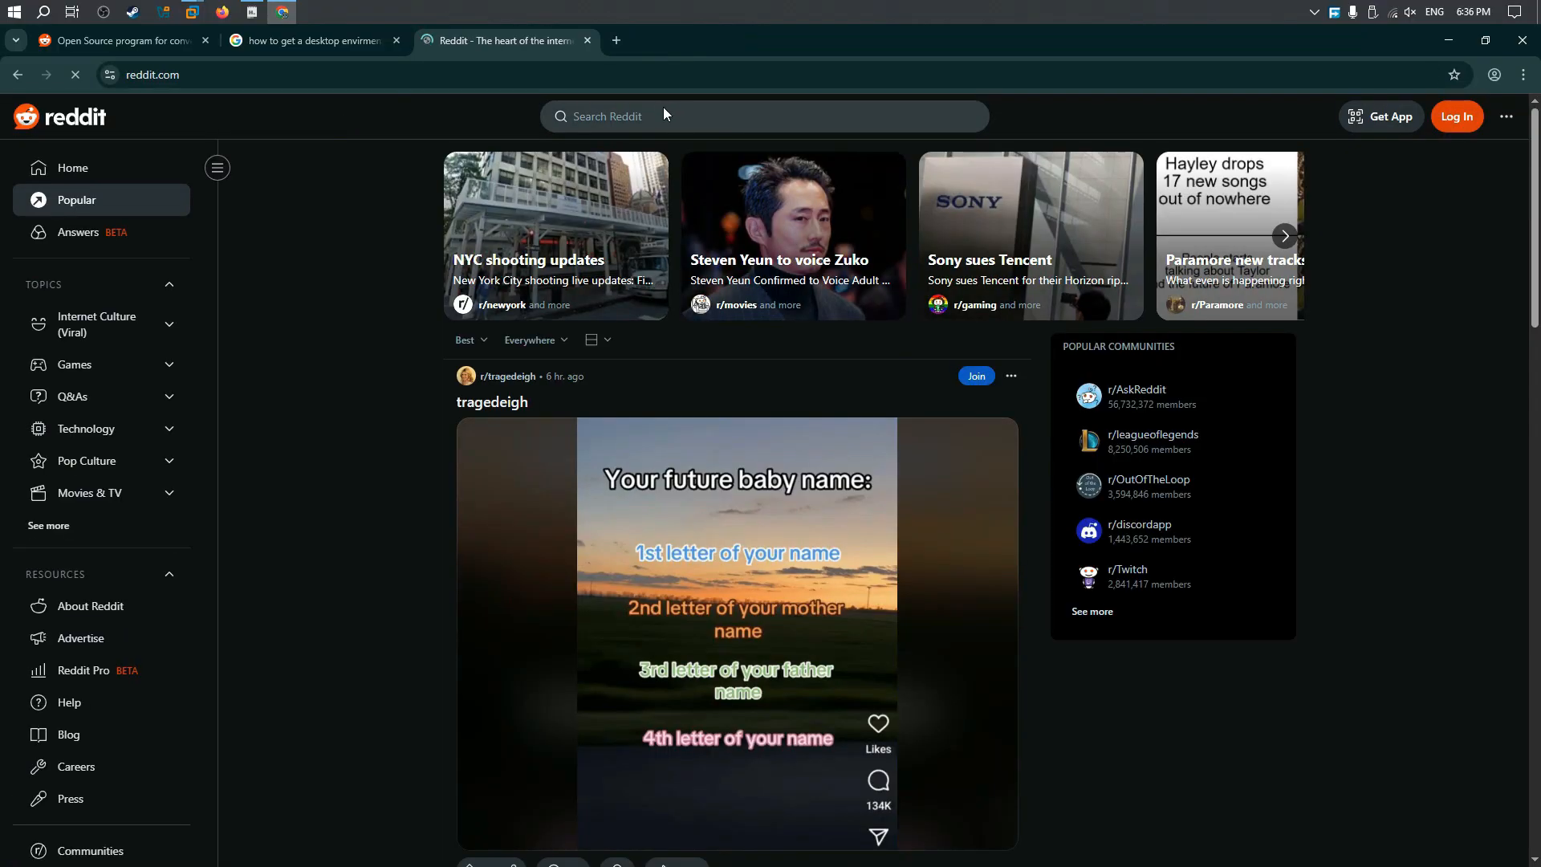
{"action": "left_click", "coordinate": [653, 114]}
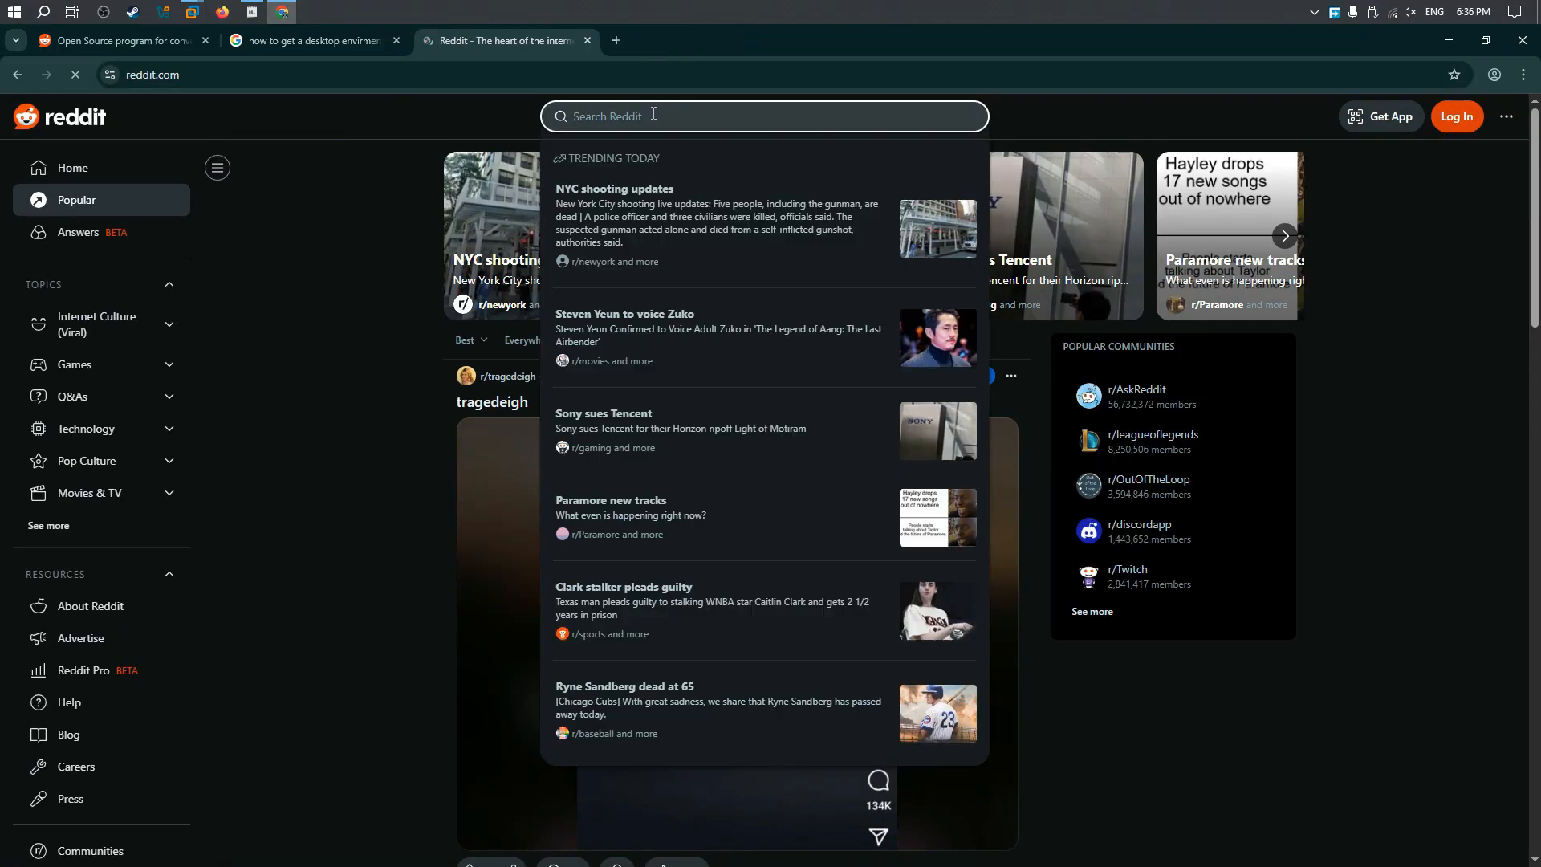
{"action": "type", "text": "freebsd"}
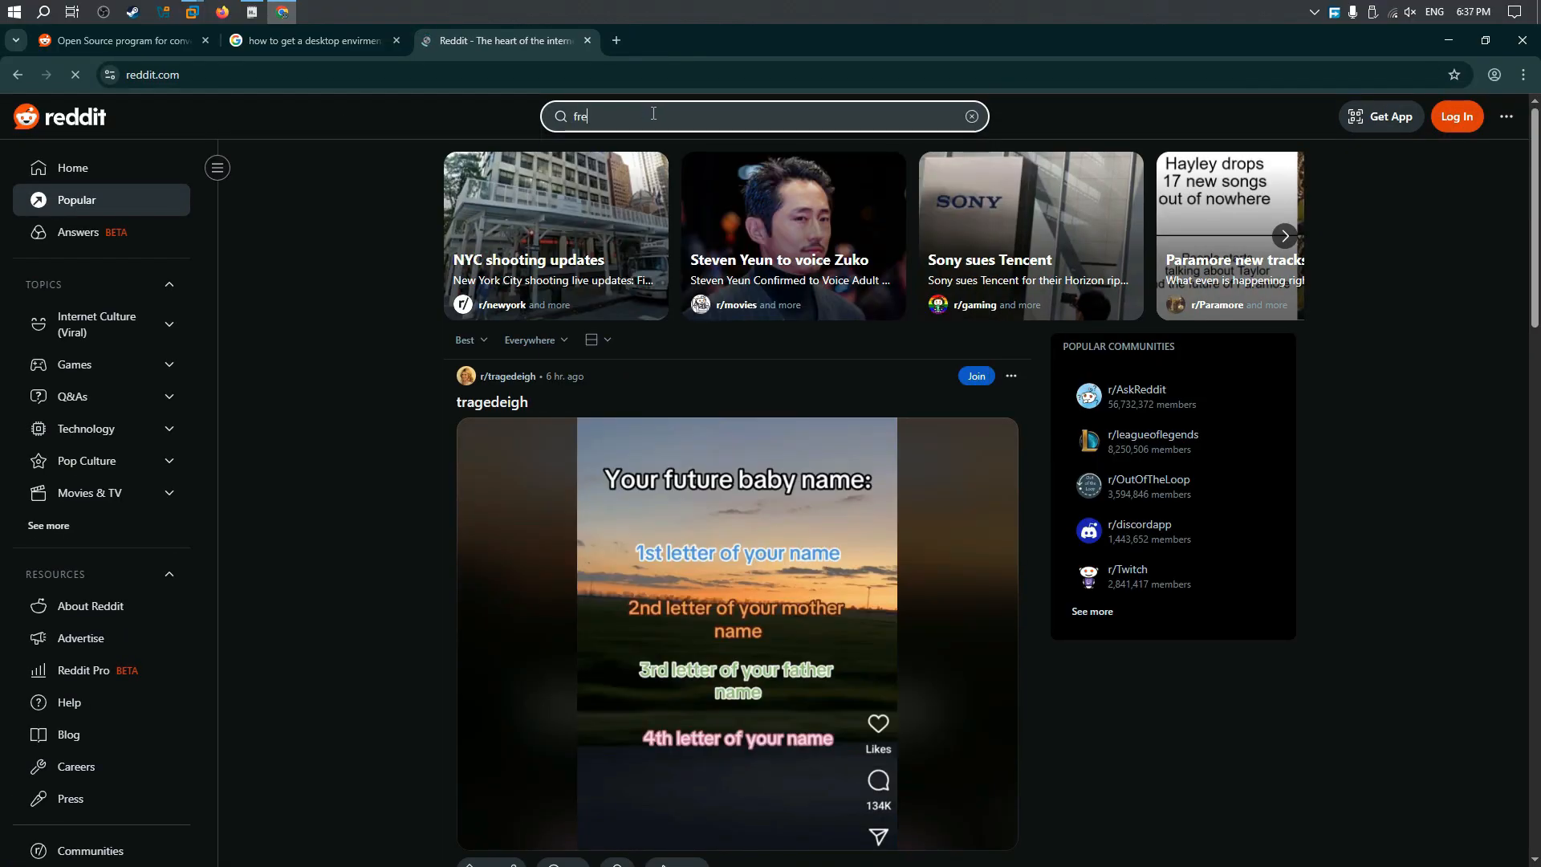
{"action": "key", "text": "Return"}
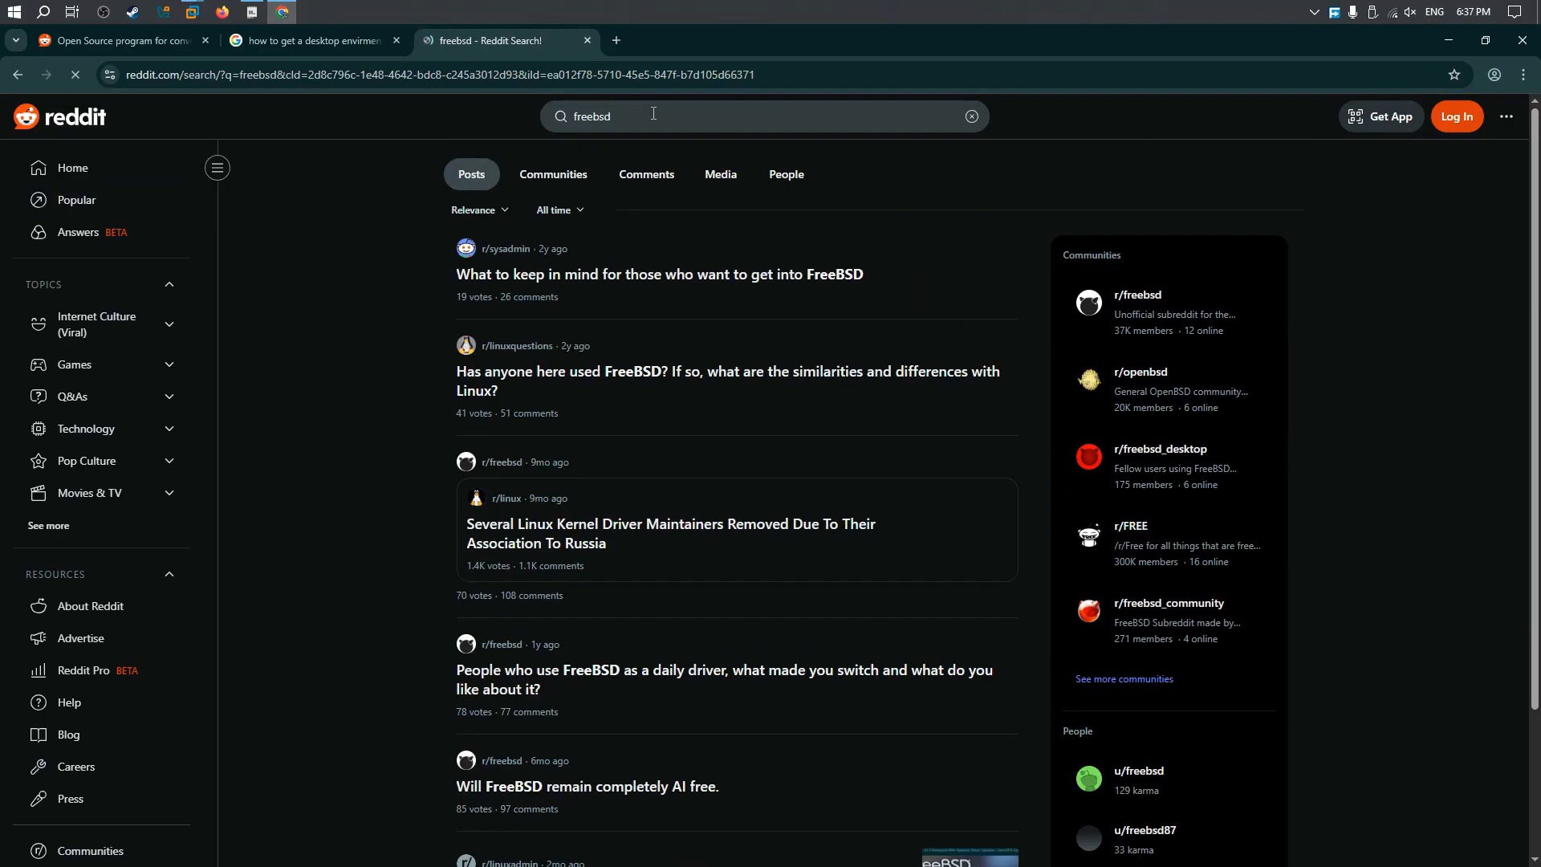
Step: Open the r/freebsd_desktop community, enlarge the photo in the "FreeBSD 14.3 KDE with Oxygen Theme" post, and browse the other posts
{"action": "left_click", "coordinate": [1174, 457]}
{"action": "scroll", "coordinate": [731, 464], "scroll_direction": "down", "scroll_amount": 3}
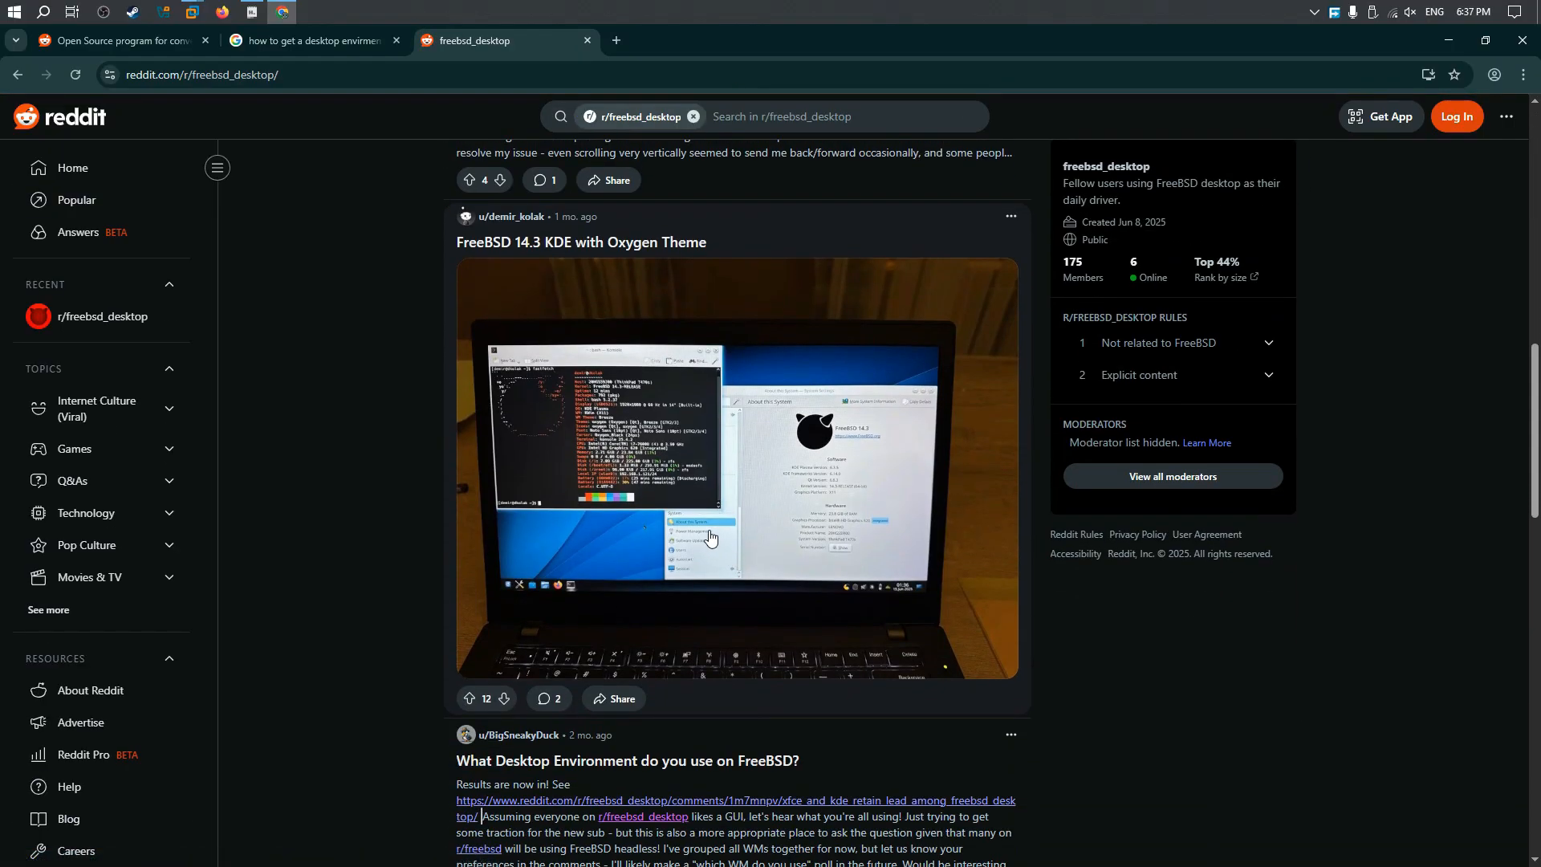
{"action": "left_click", "coordinate": [714, 533]}
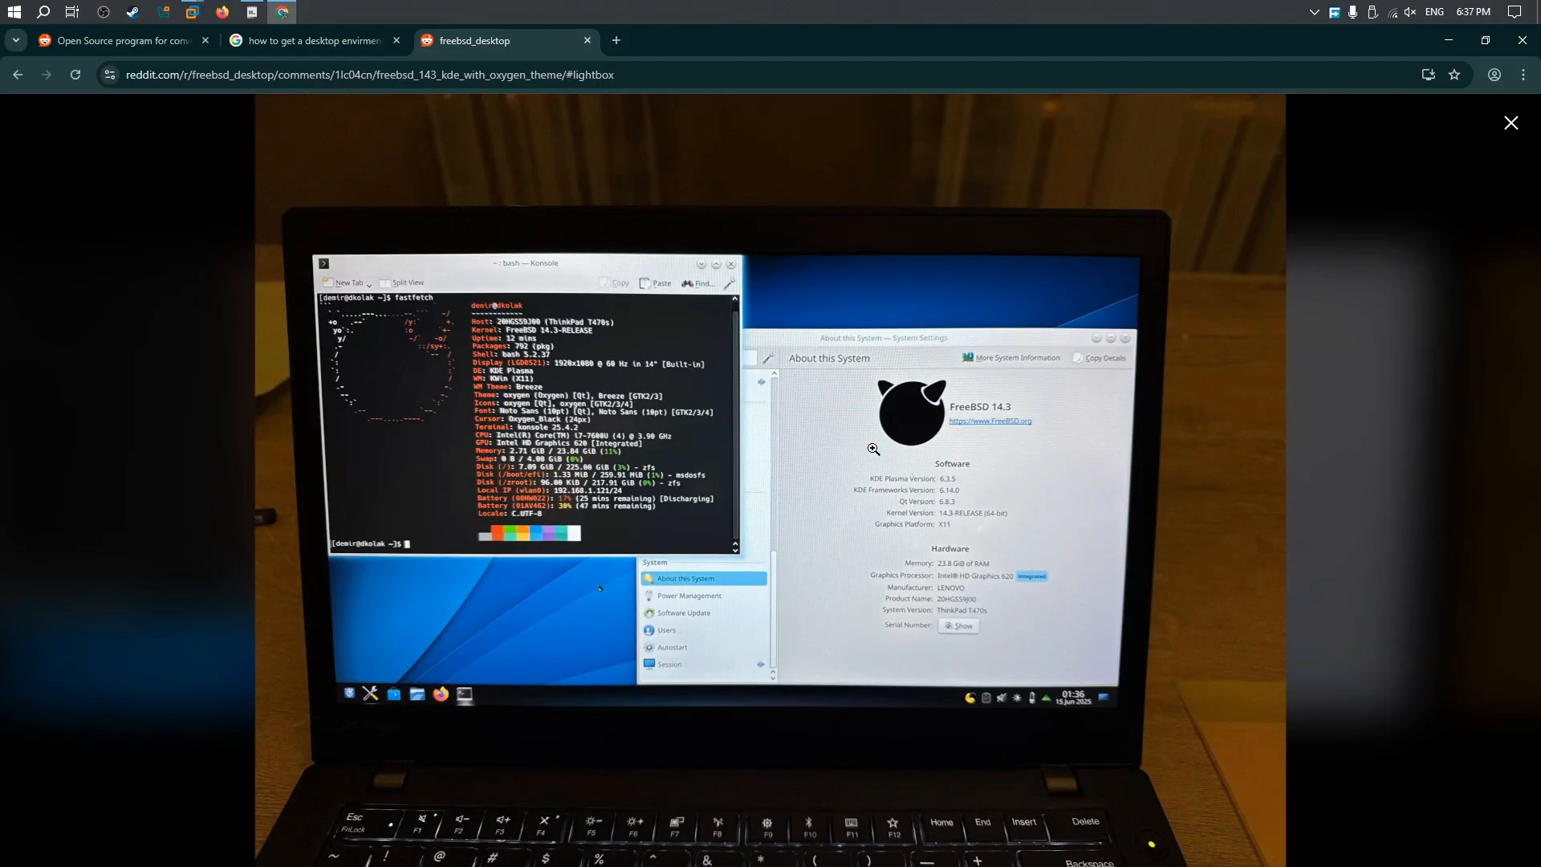
{"action": "key", "text": "Escape"}
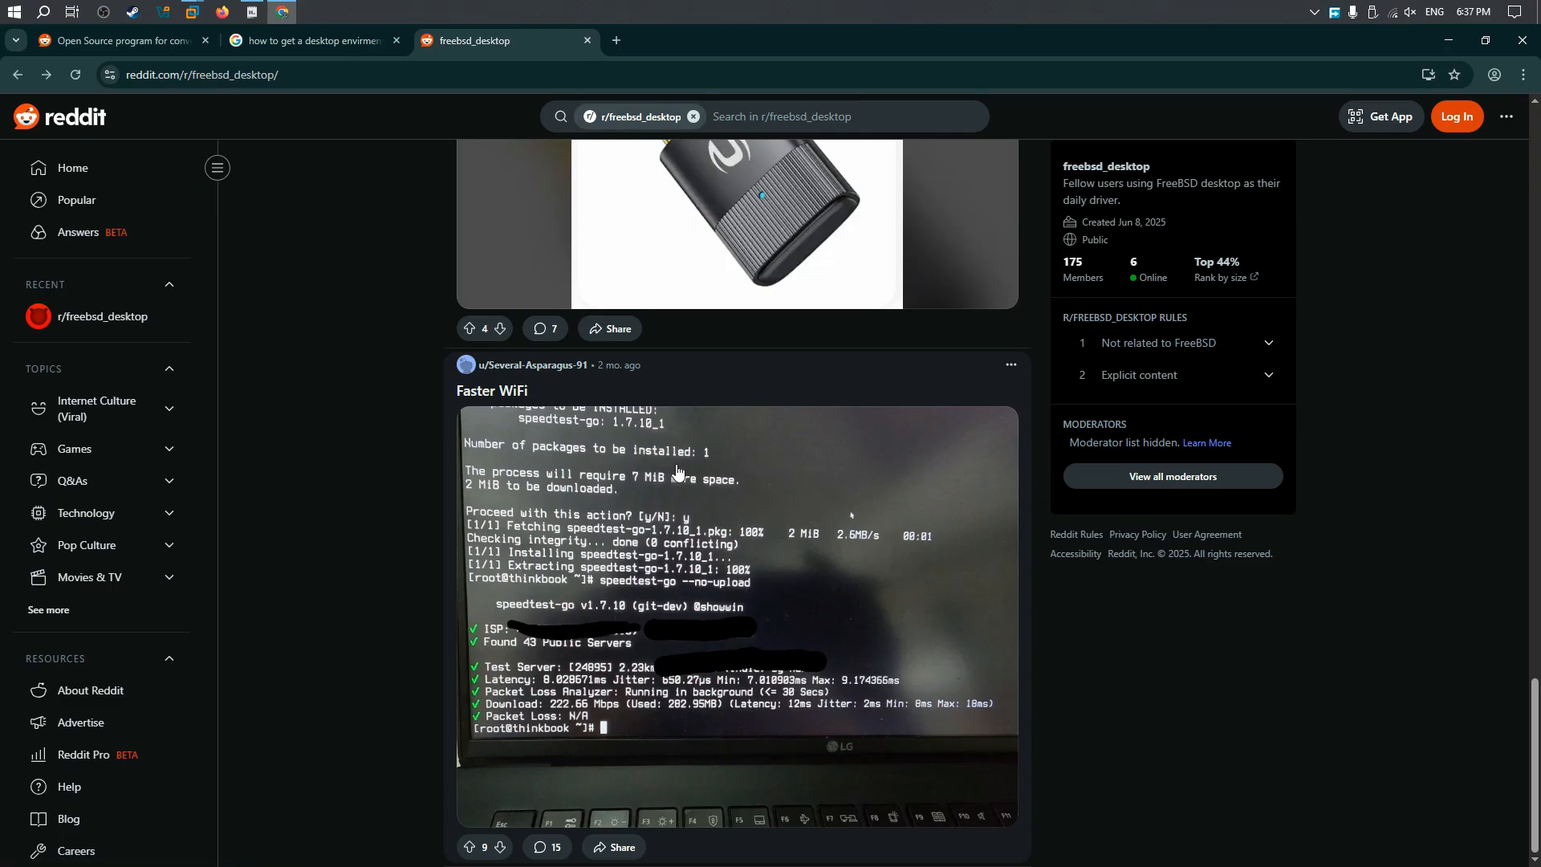
{"action": "scroll", "coordinate": [853, 447], "scroll_direction": "up", "scroll_amount": 6}
{"action": "scroll", "coordinate": [915, 438], "scroll_direction": "down", "scroll_amount": 6}
{"action": "scroll", "coordinate": [920, 437], "scroll_direction": "up", "scroll_amount": 16}
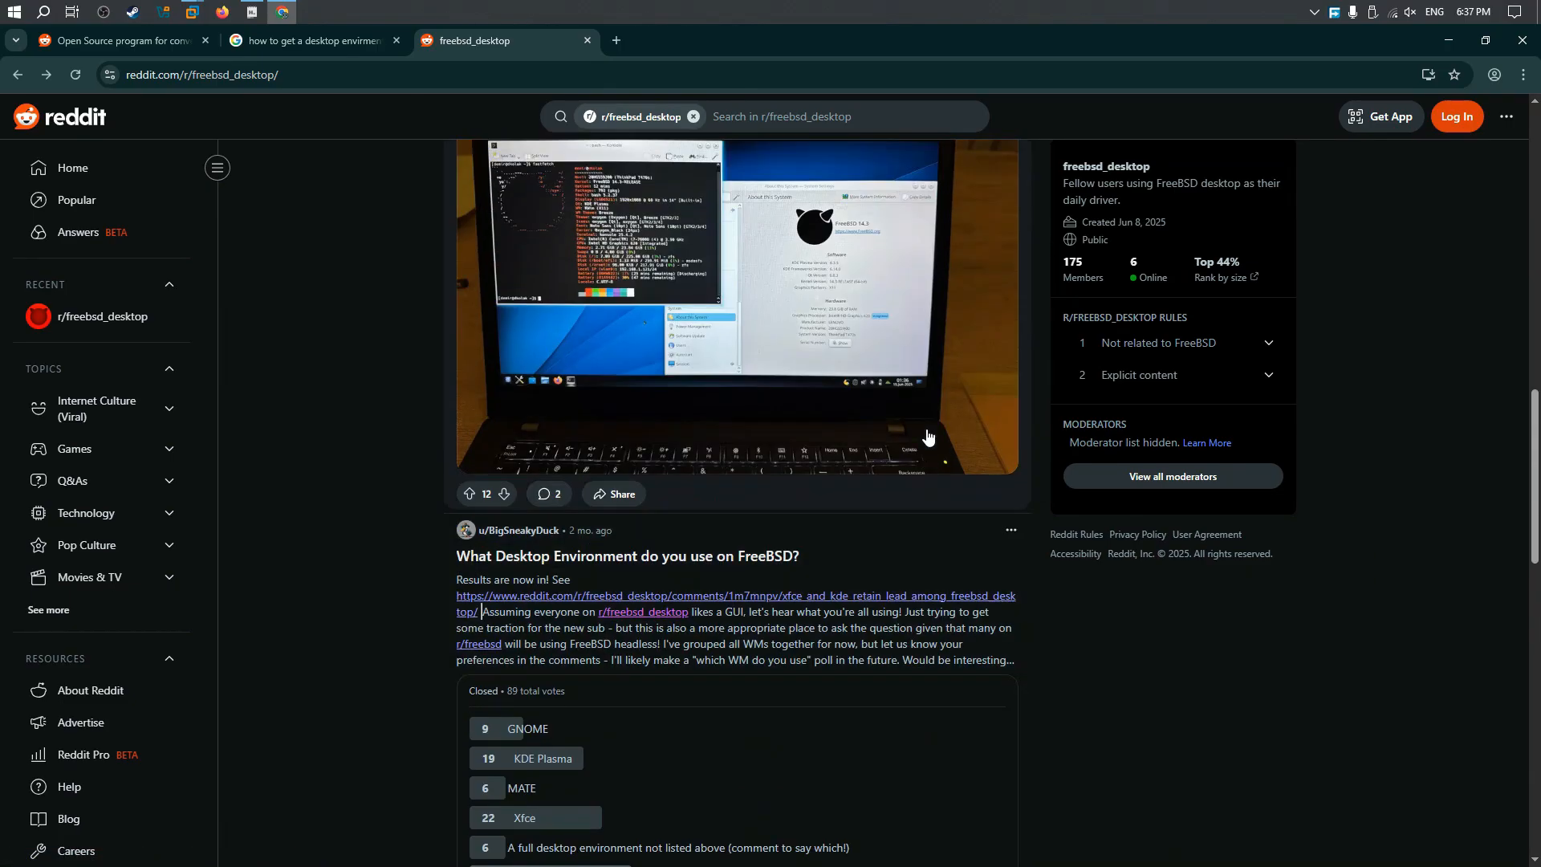
Step: Browse the remaining r/freebsd_desktop posts, and search all of Reddit for "freebsd"
{"action": "scroll", "coordinate": [927, 434], "scroll_direction": "down", "scroll_amount": 16}
{"action": "scroll", "coordinate": [955, 514], "scroll_direction": "up", "scroll_amount": 13}
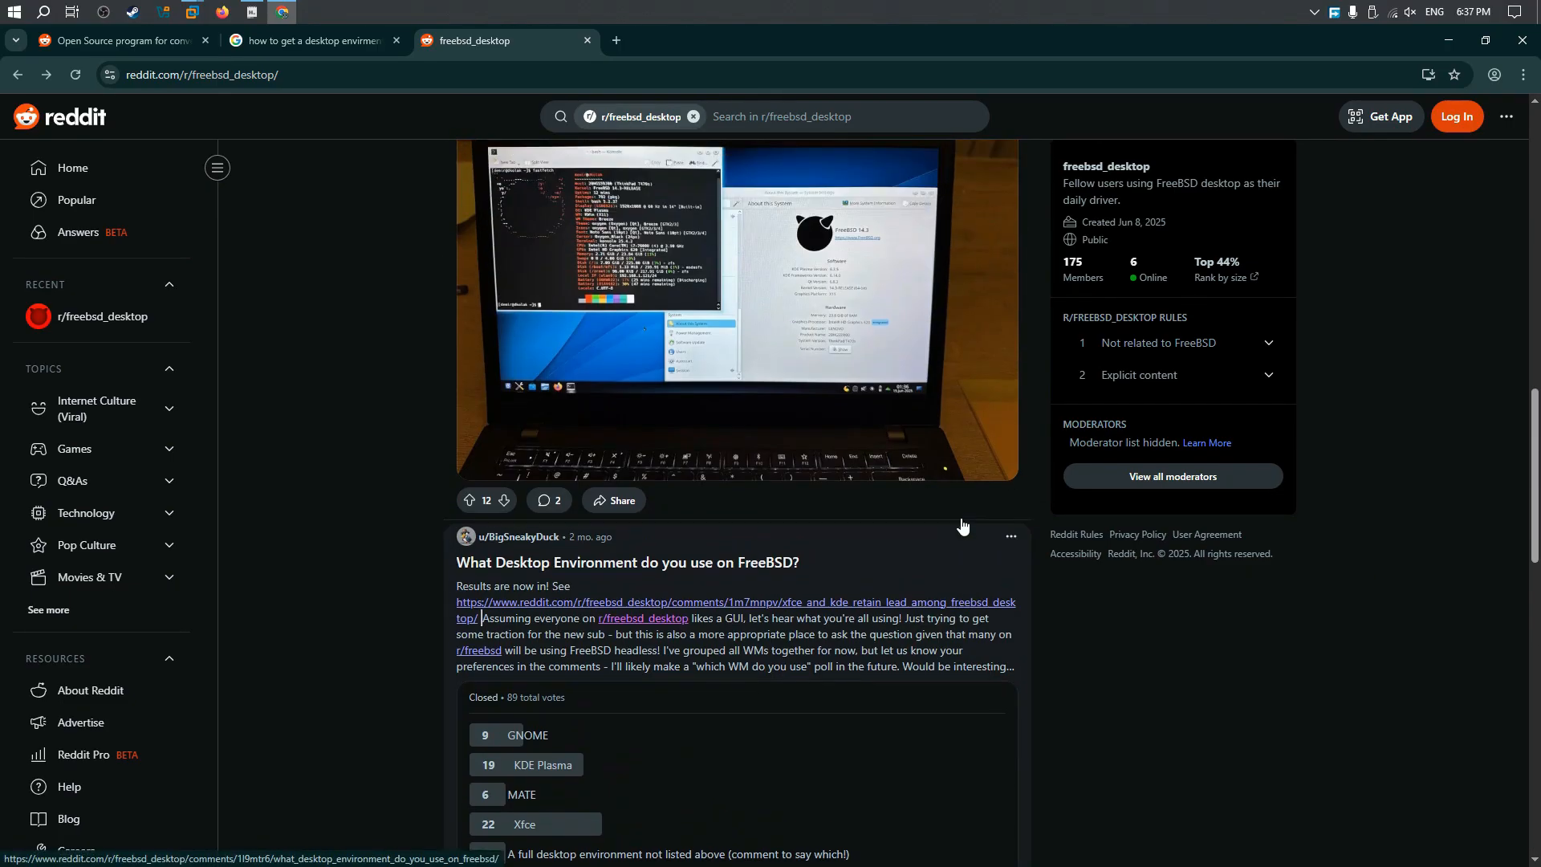
{"action": "scroll", "coordinate": [968, 526], "scroll_direction": "down", "scroll_amount": 16}
{"action": "scroll", "coordinate": [1400, 596], "scroll_direction": "up", "scroll_amount": 10}
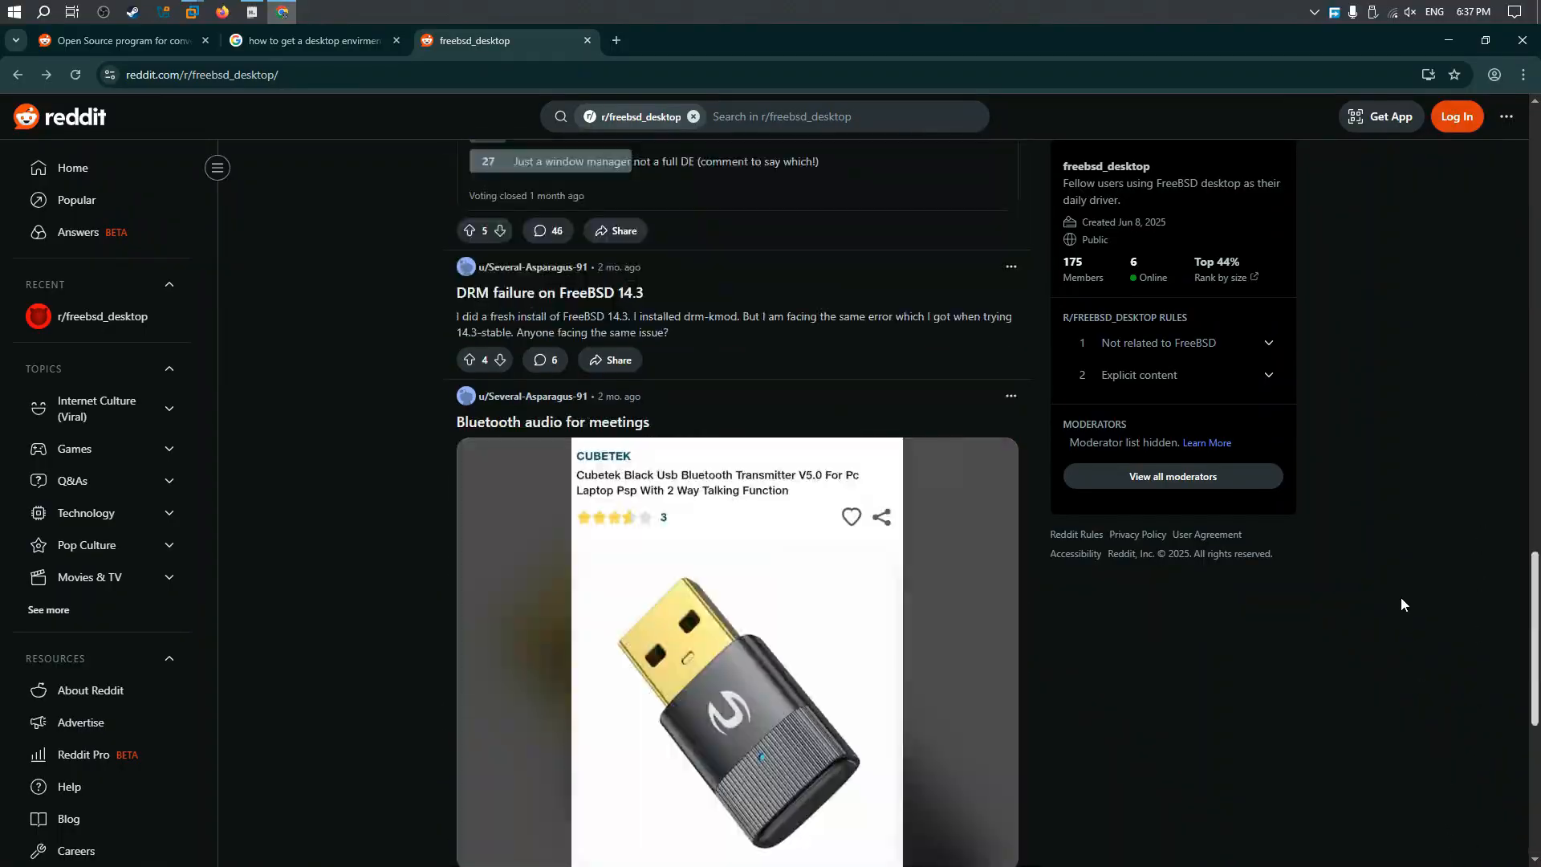
{"action": "scroll", "coordinate": [1325, 348], "scroll_direction": "up", "scroll_amount": 20}
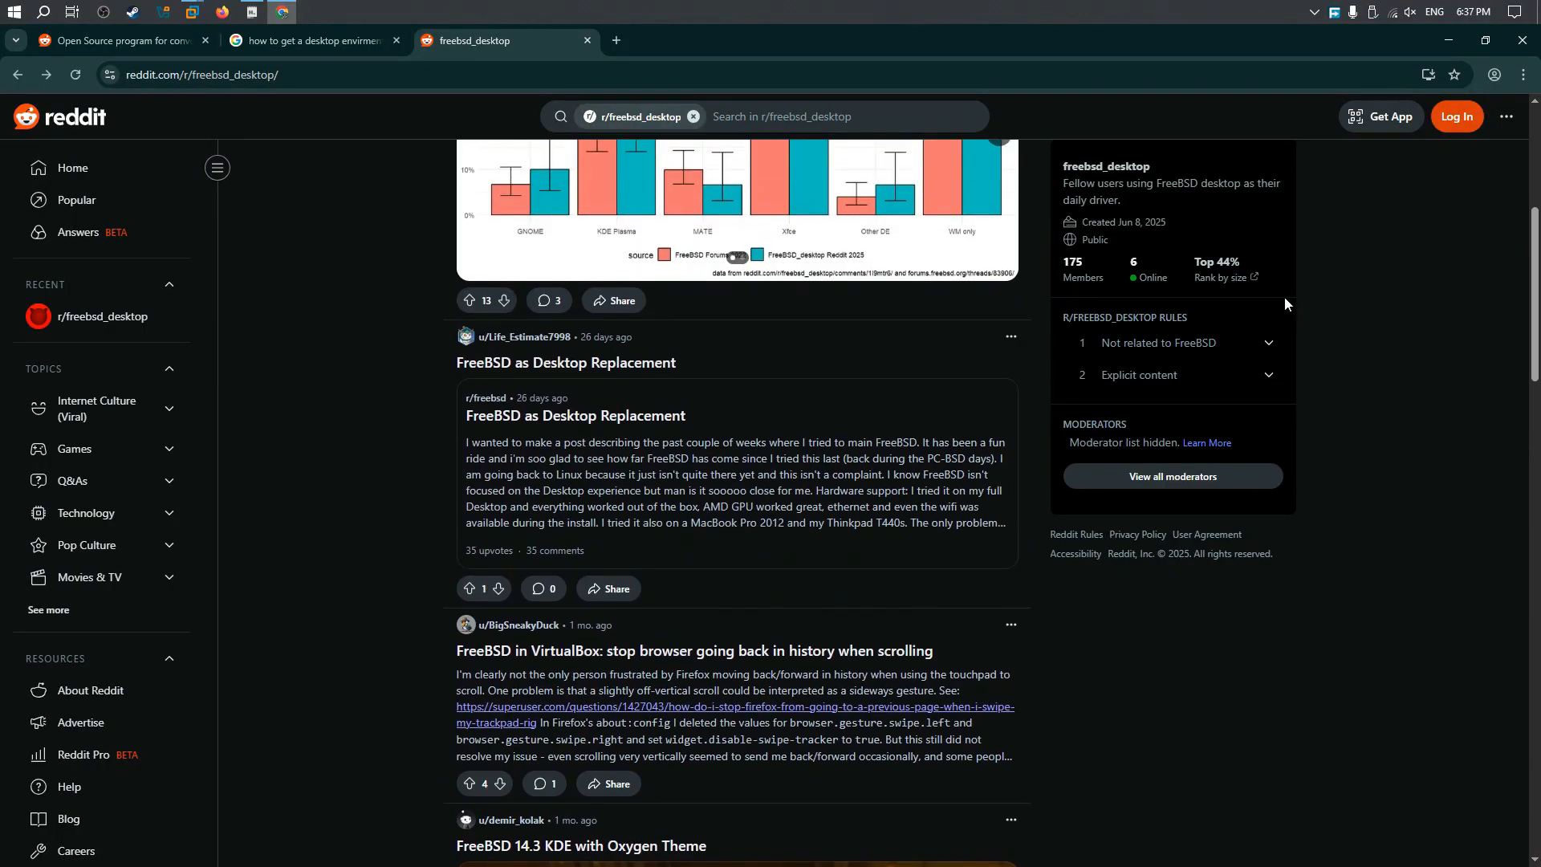
{"action": "left_click", "coordinate": [693, 117]}
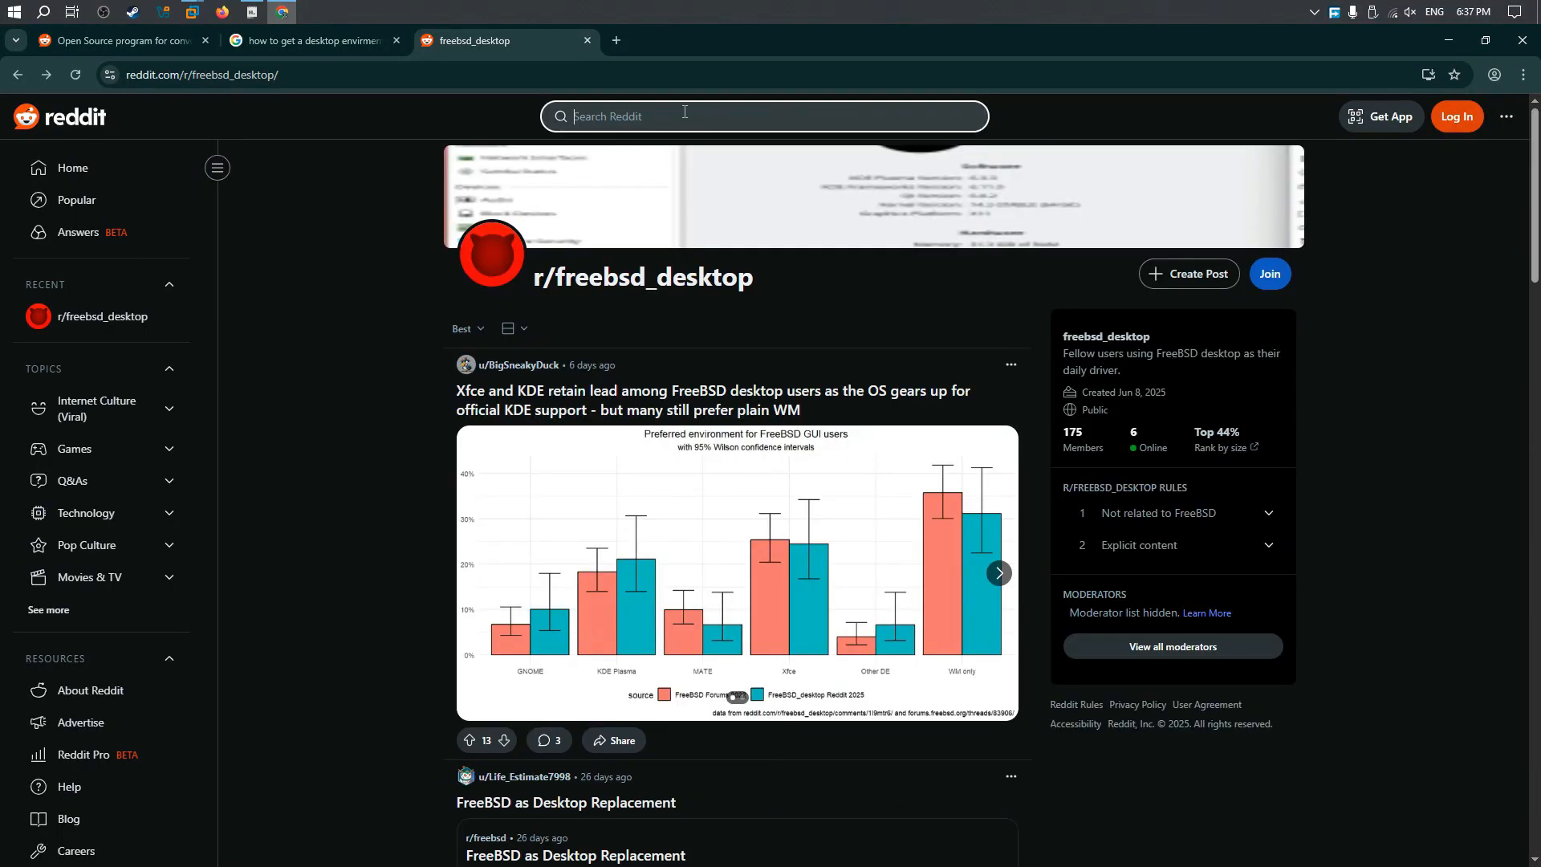
{"action": "type", "text": "free"}
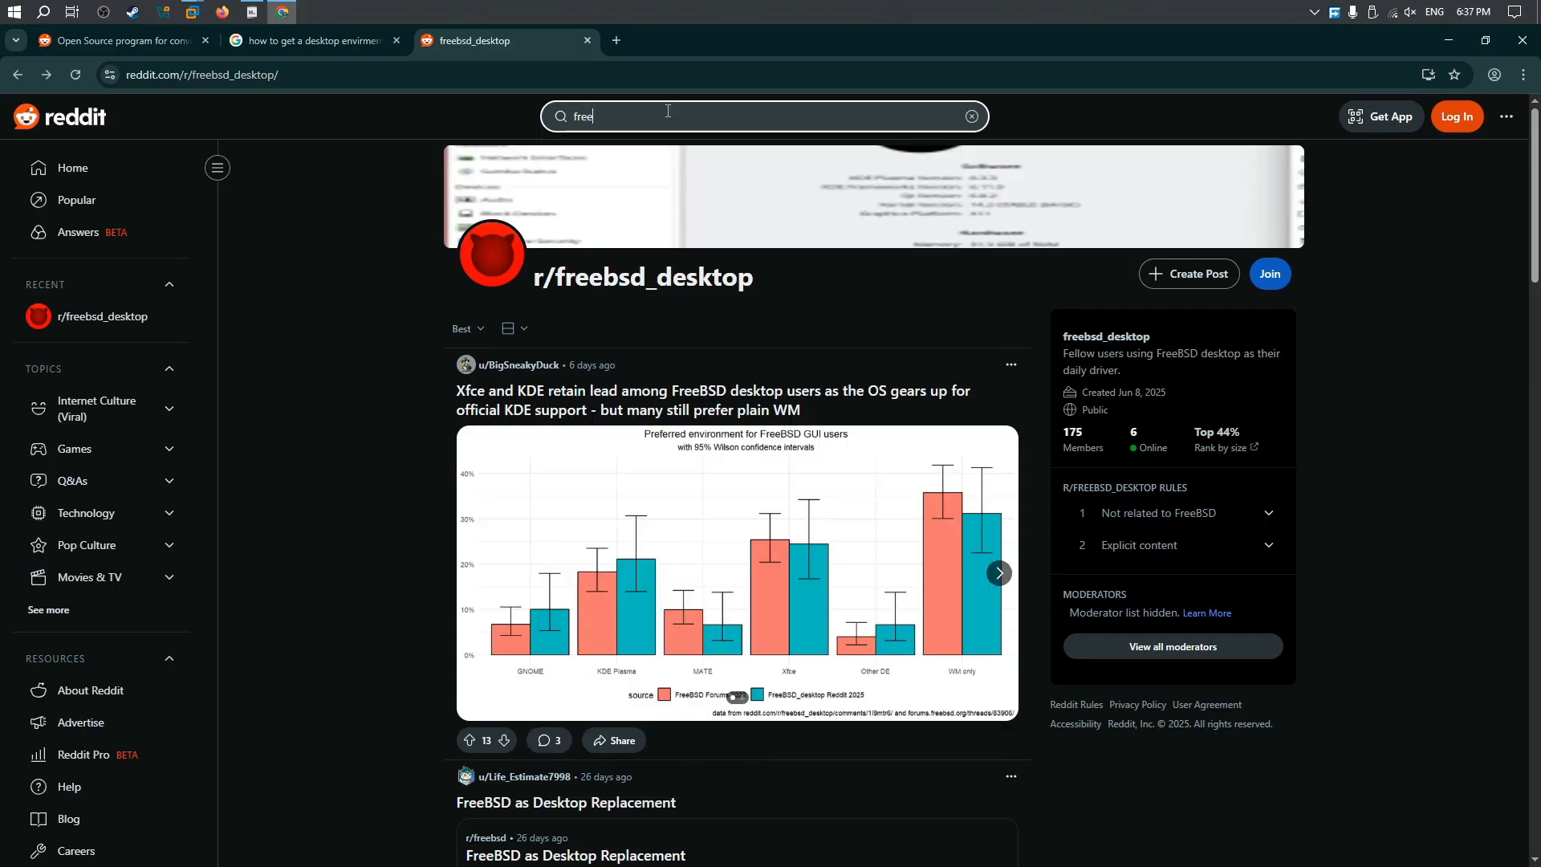
{"action": "type", "text": "bsd"}
{"action": "key", "text": "Return"}
Step: Open the r/linuxadmin post about the FreeBSD 14.3 release from the search results, and return to the results
{"action": "scroll", "coordinate": [910, 460], "scroll_direction": "down", "scroll_amount": 2}
{"action": "left_click", "coordinate": [911, 460]}
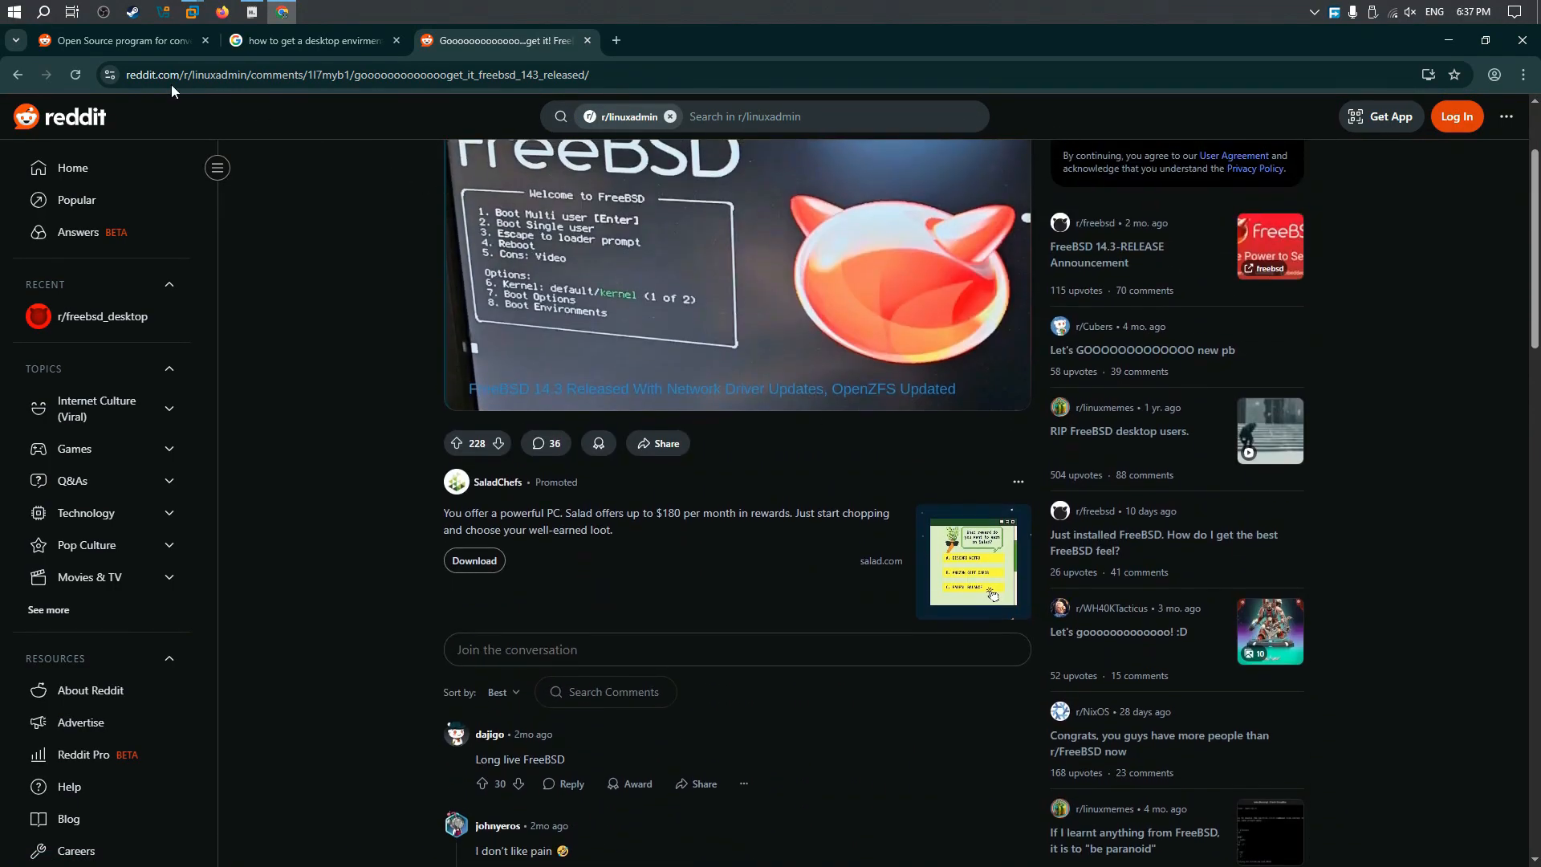
{"action": "left_click", "coordinate": [24, 79]}
Step: View the photo in the "New FreeBSD Install" post, and open "I Installed FreeBSD on My Wife's Laptop" from the search results
{"action": "scroll", "coordinate": [819, 496], "scroll_direction": "down", "scroll_amount": 4}
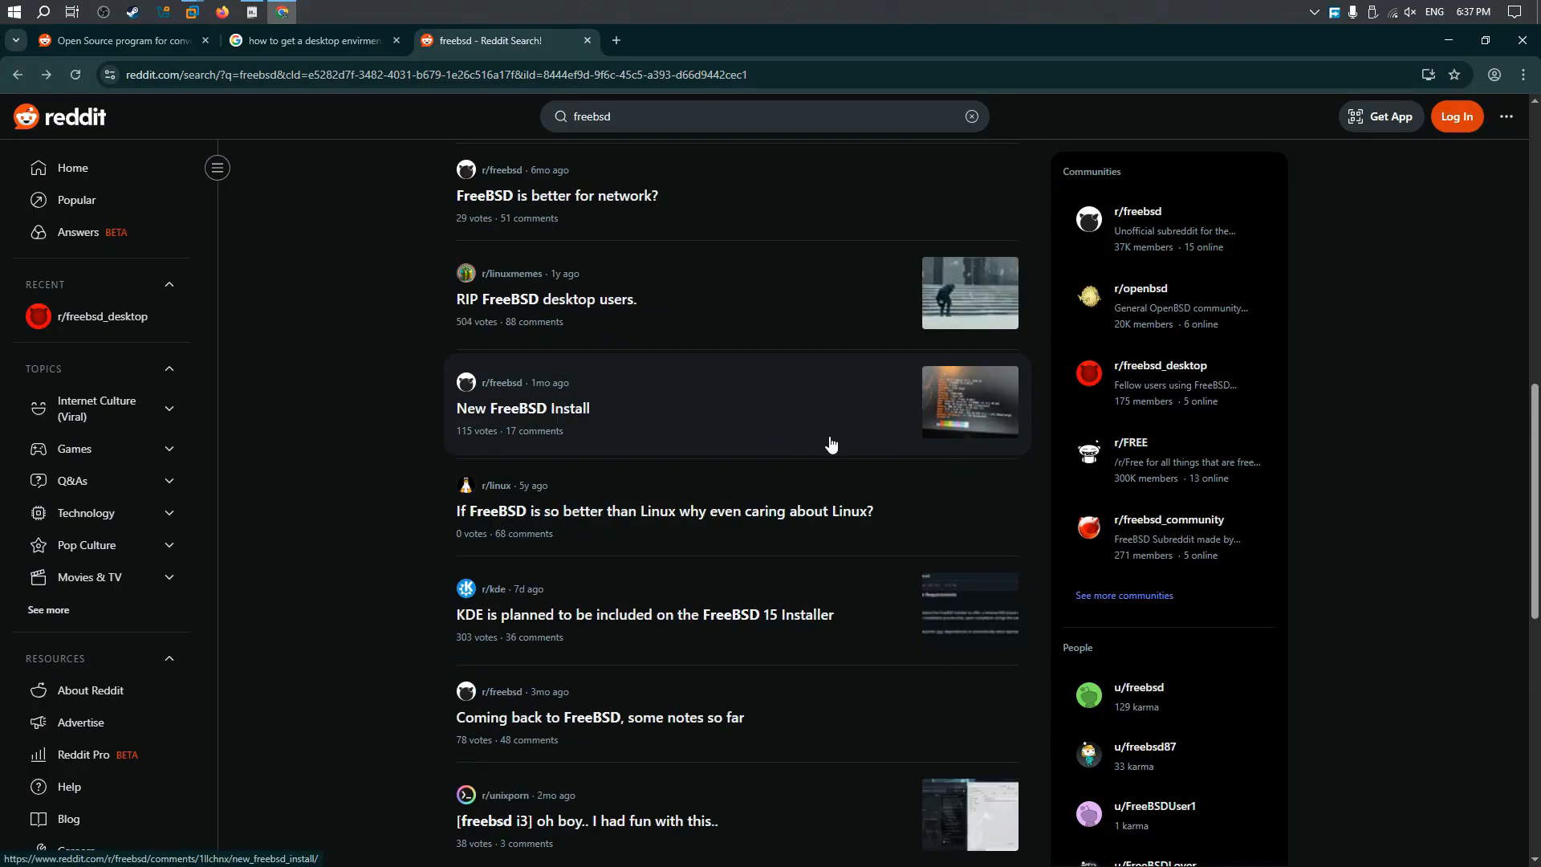
{"action": "left_click", "coordinate": [826, 441]}
{"action": "left_click", "coordinate": [745, 480]}
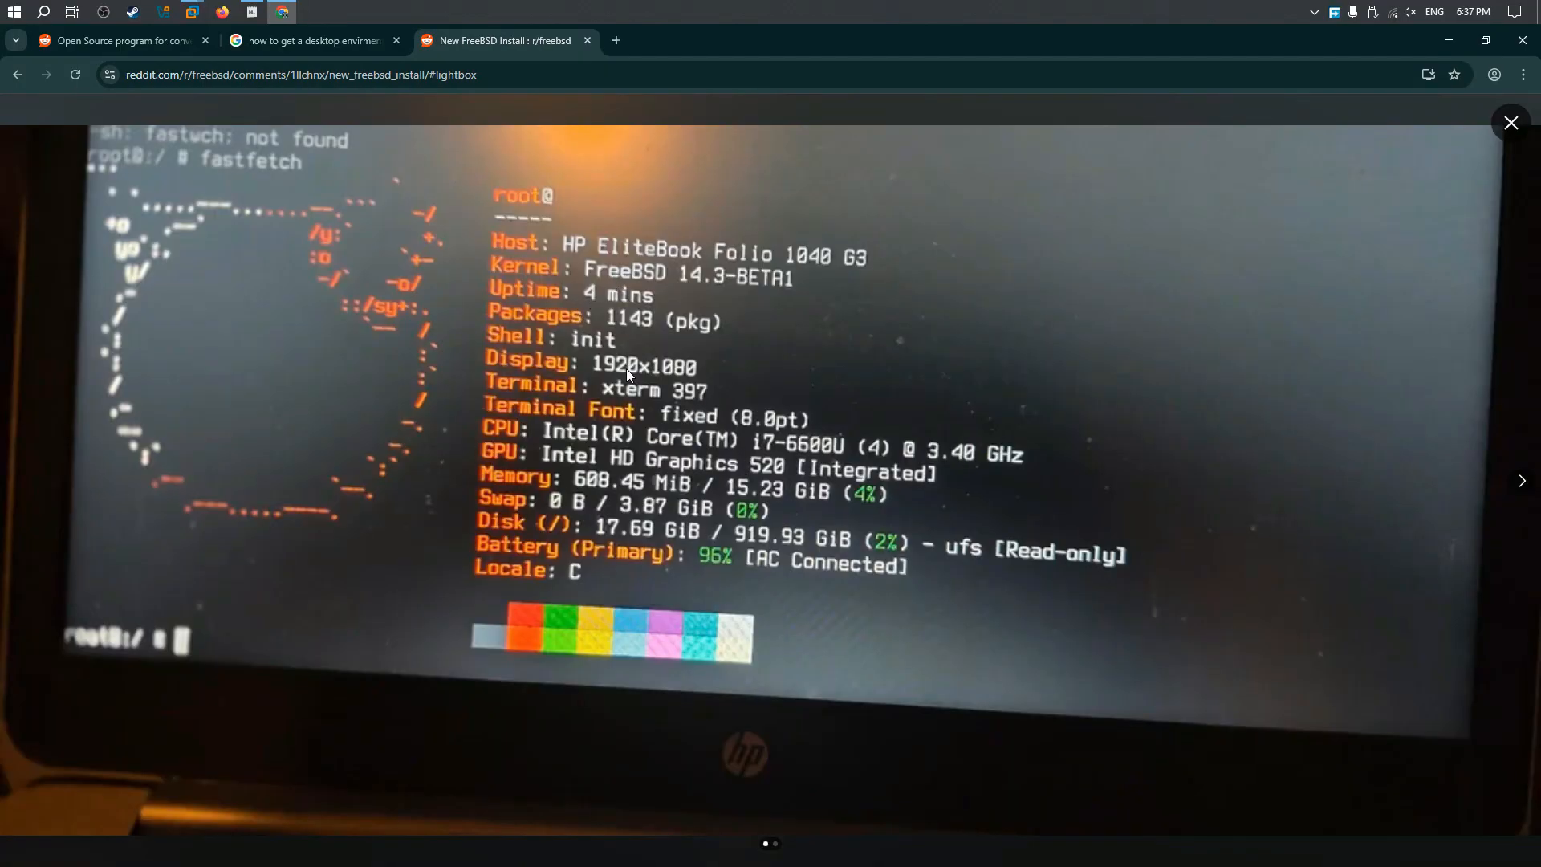
{"action": "left_click", "coordinate": [1514, 109]}
{"action": "scroll", "coordinate": [550, 302], "scroll_direction": "down", "scroll_amount": 8}
{"action": "left_click", "coordinate": [13, 70]}
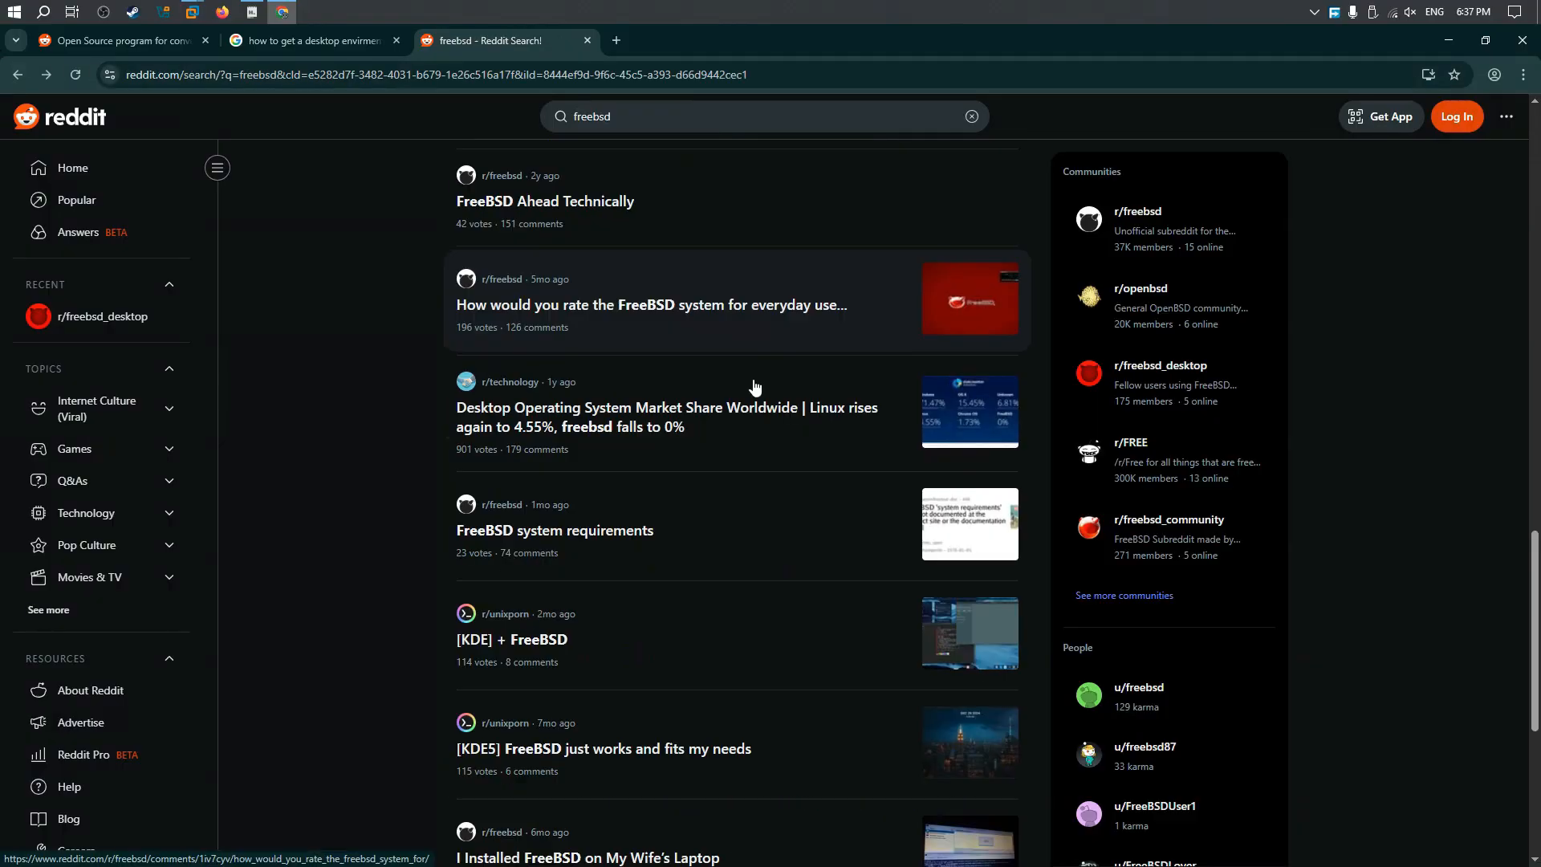
{"action": "scroll", "coordinate": [755, 387], "scroll_direction": "down", "scroll_amount": 7}
{"action": "left_click", "coordinate": [882, 295]}
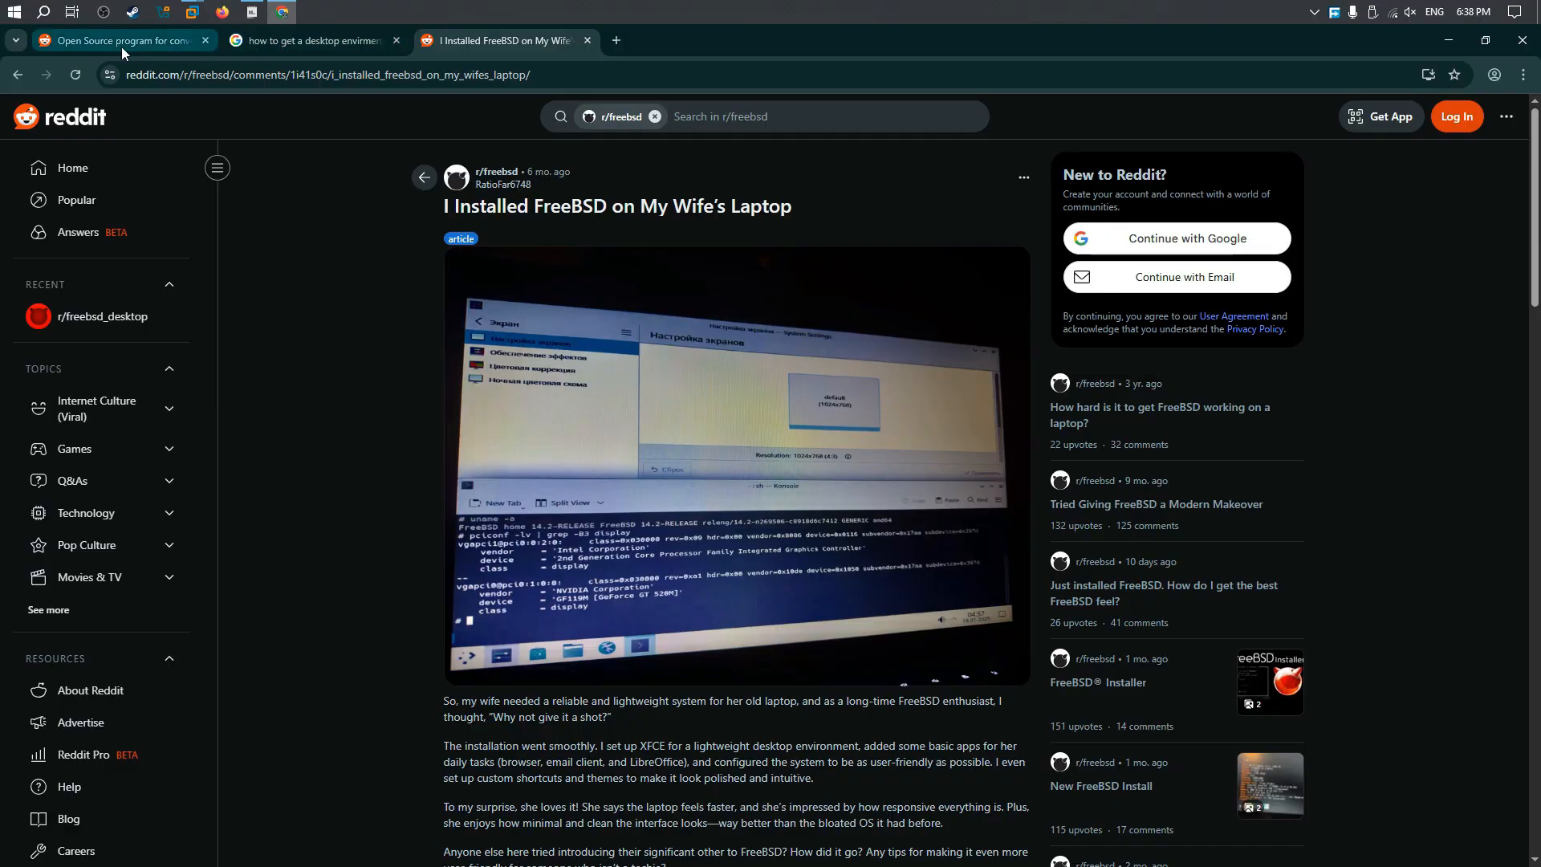
Step: Return to the Google search for FreeBSD desktop environments and examine the install and display manager commands
{"action": "mouse_move", "coordinate": [190, 14]}
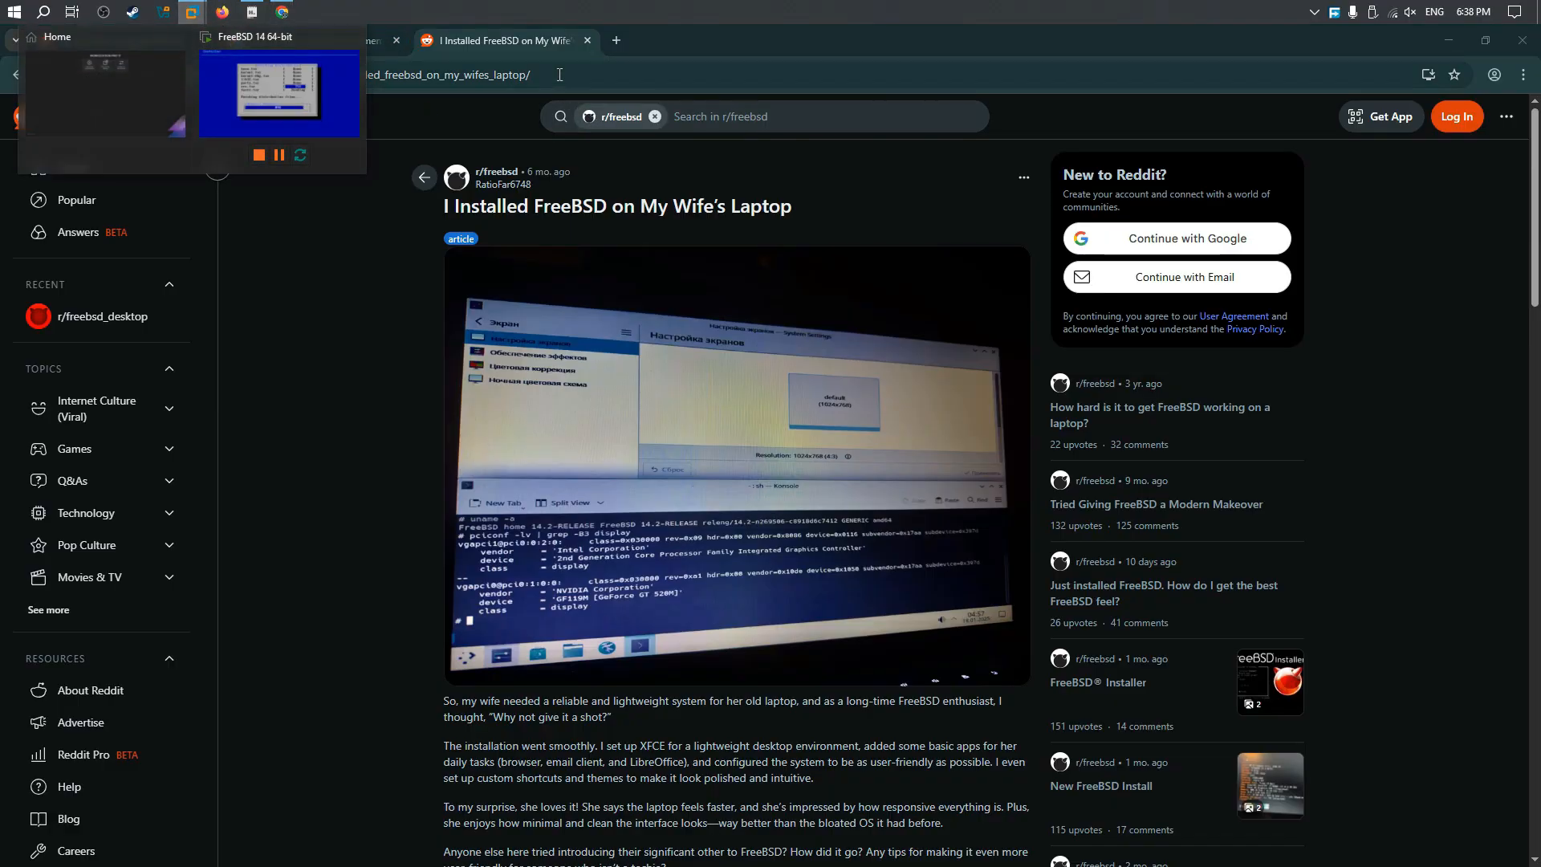
{"action": "left_click", "coordinate": [238, 49]}
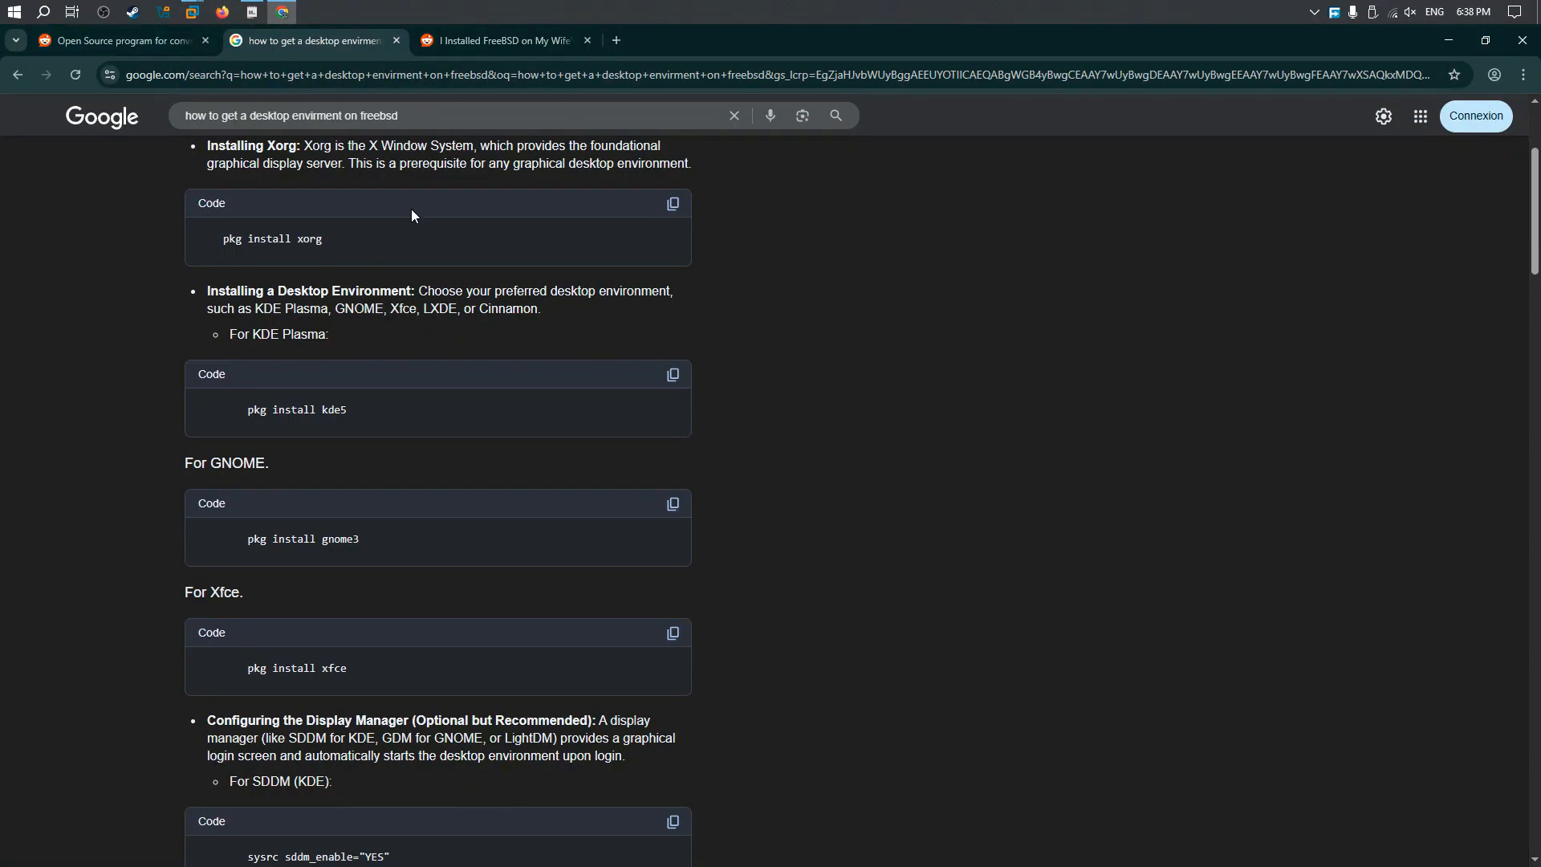
{"action": "scroll", "coordinate": [904, 530], "scroll_direction": "down", "scroll_amount": 3}
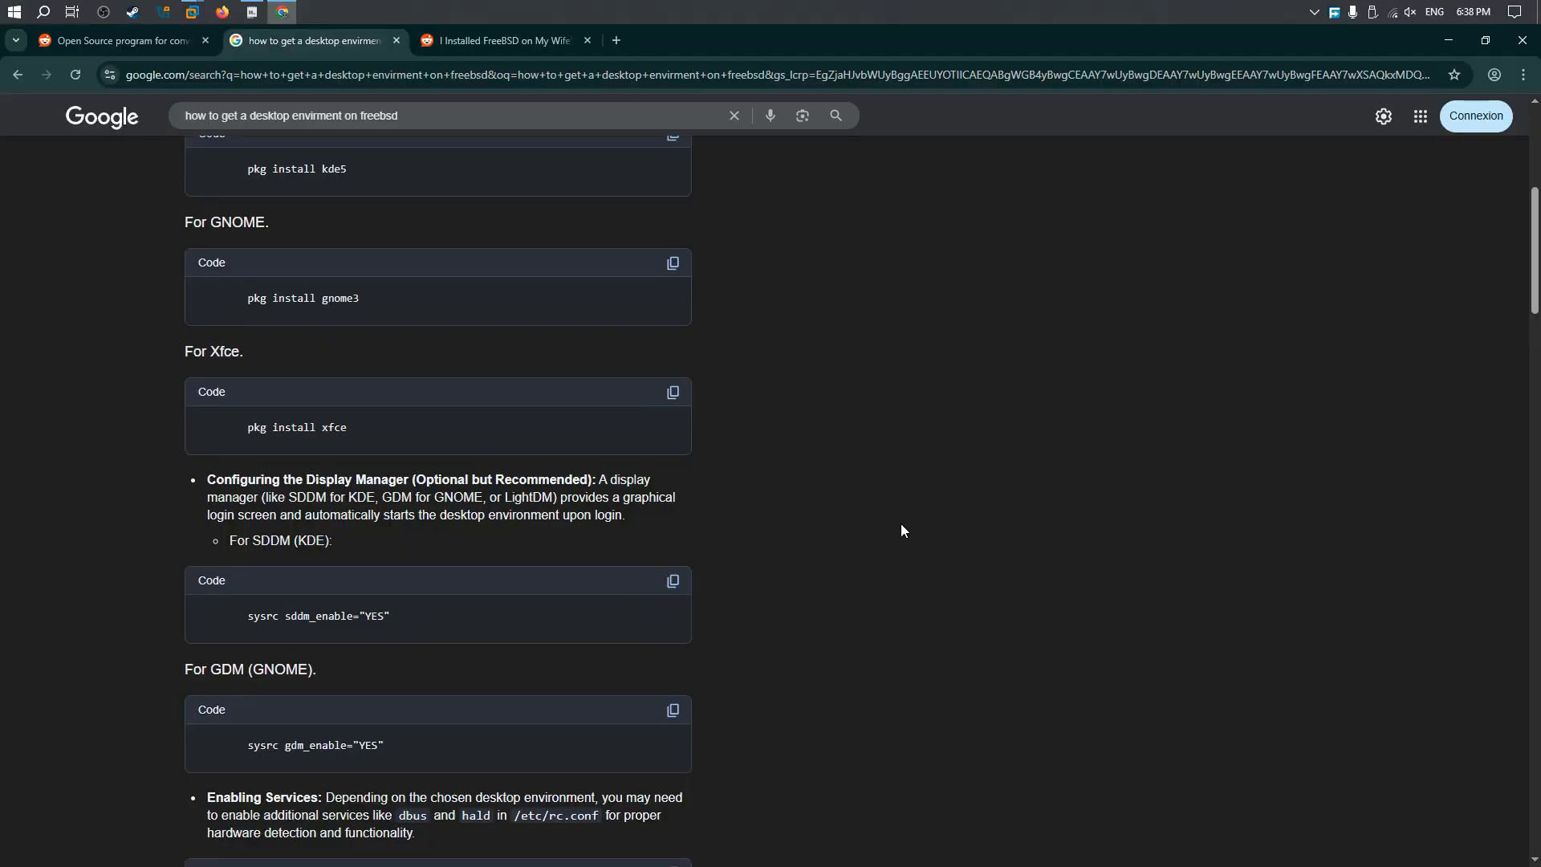
{"action": "scroll", "coordinate": [566, 451], "scroll_direction": "up", "scroll_amount": 6}
{"action": "scroll", "coordinate": [575, 461], "scroll_direction": "down", "scroll_amount": 4}
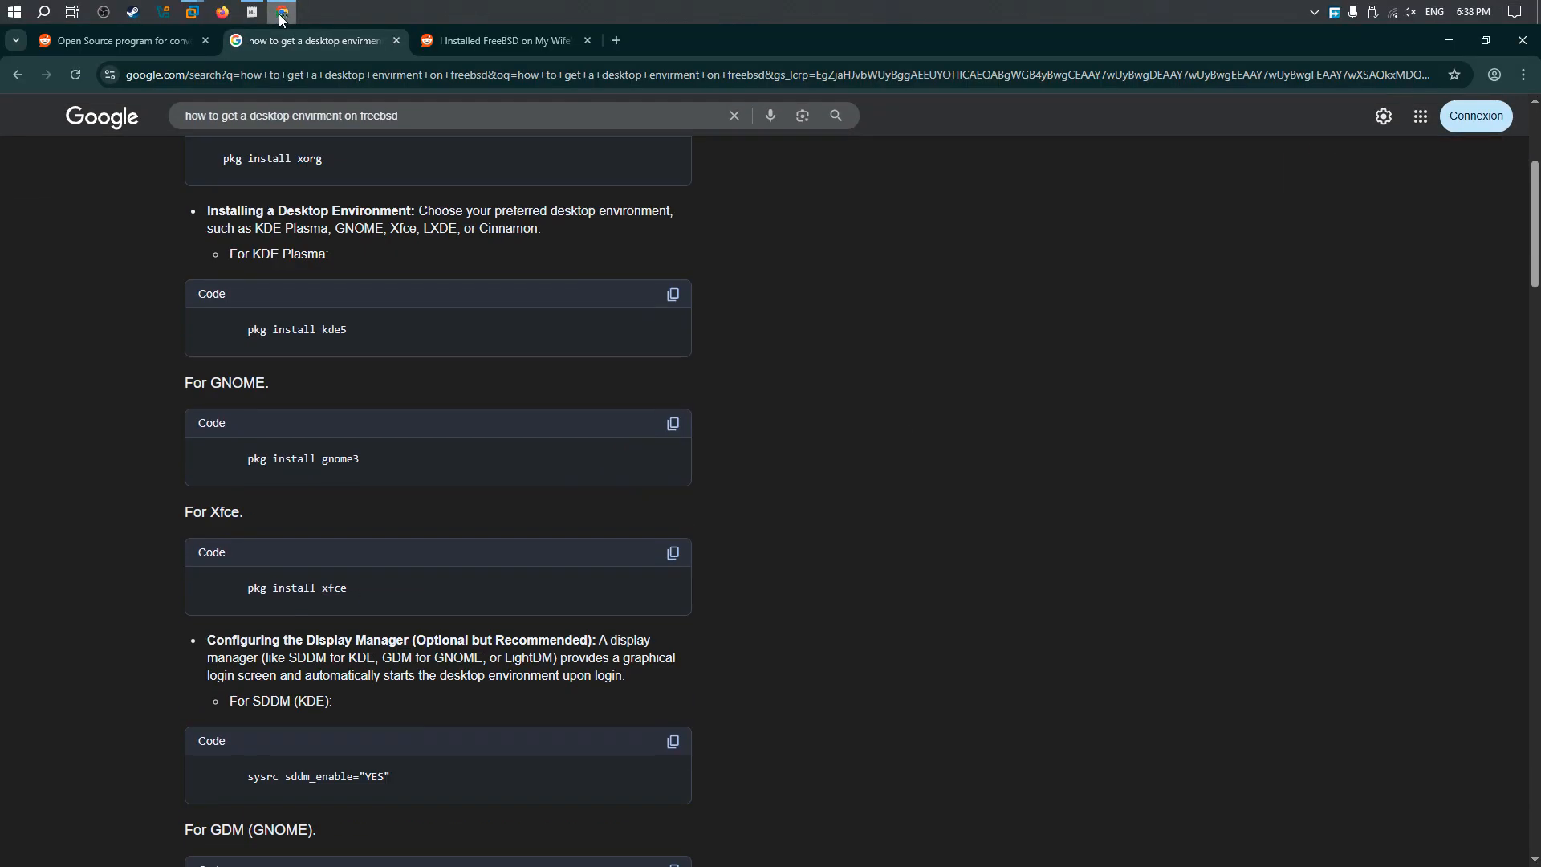
Step: Switch to the FreeBSD virtual machine in VMware, dismiss the fetch and extraction errors, and restart the installation
{"action": "left_click", "coordinate": [247, 11]}
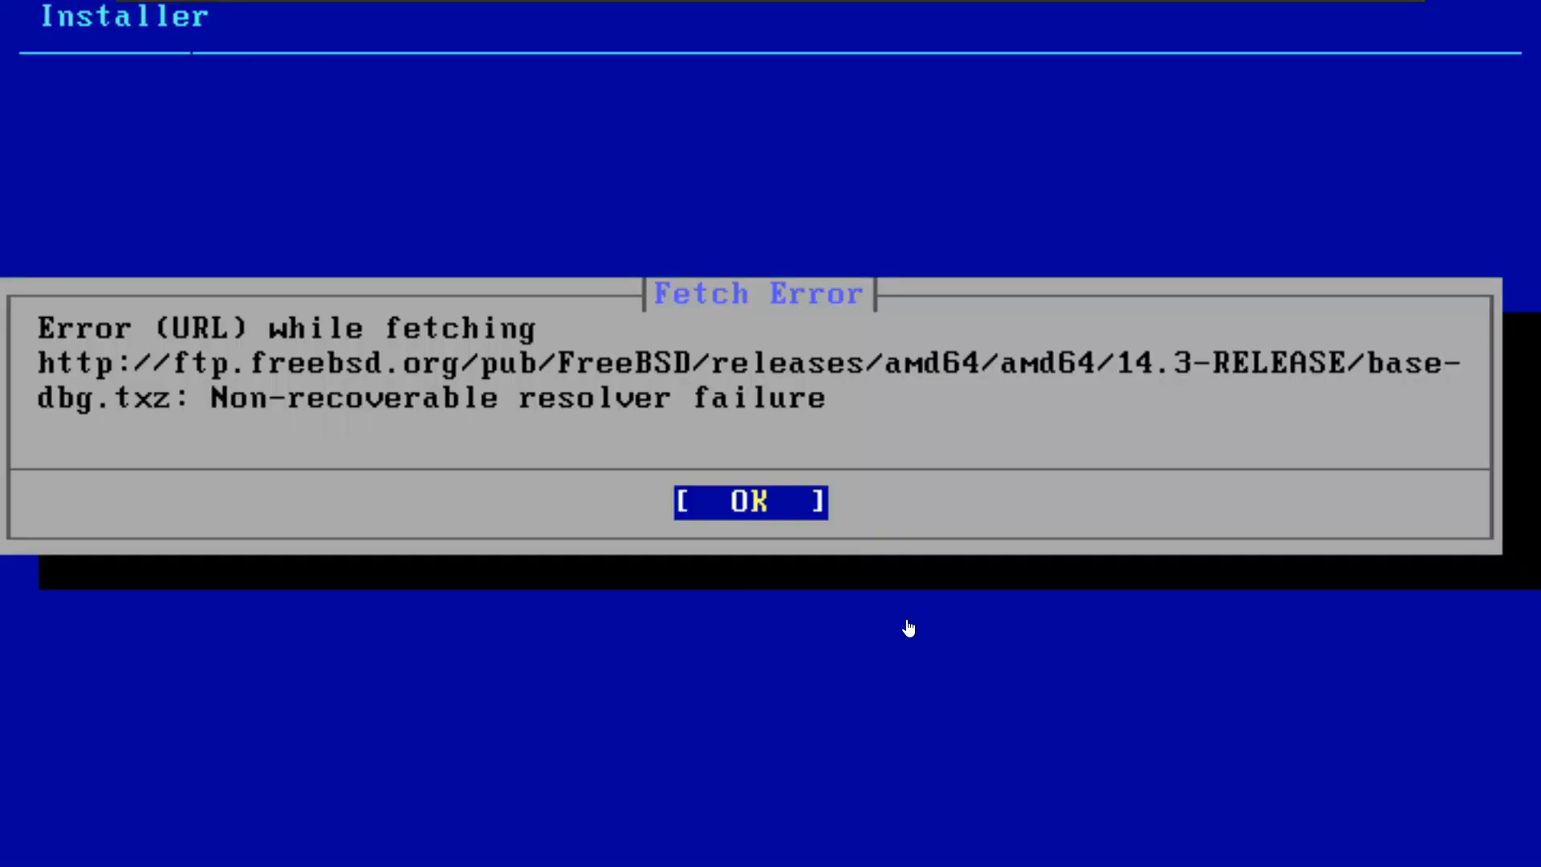
{"action": "left_click", "coordinate": [774, 28]}
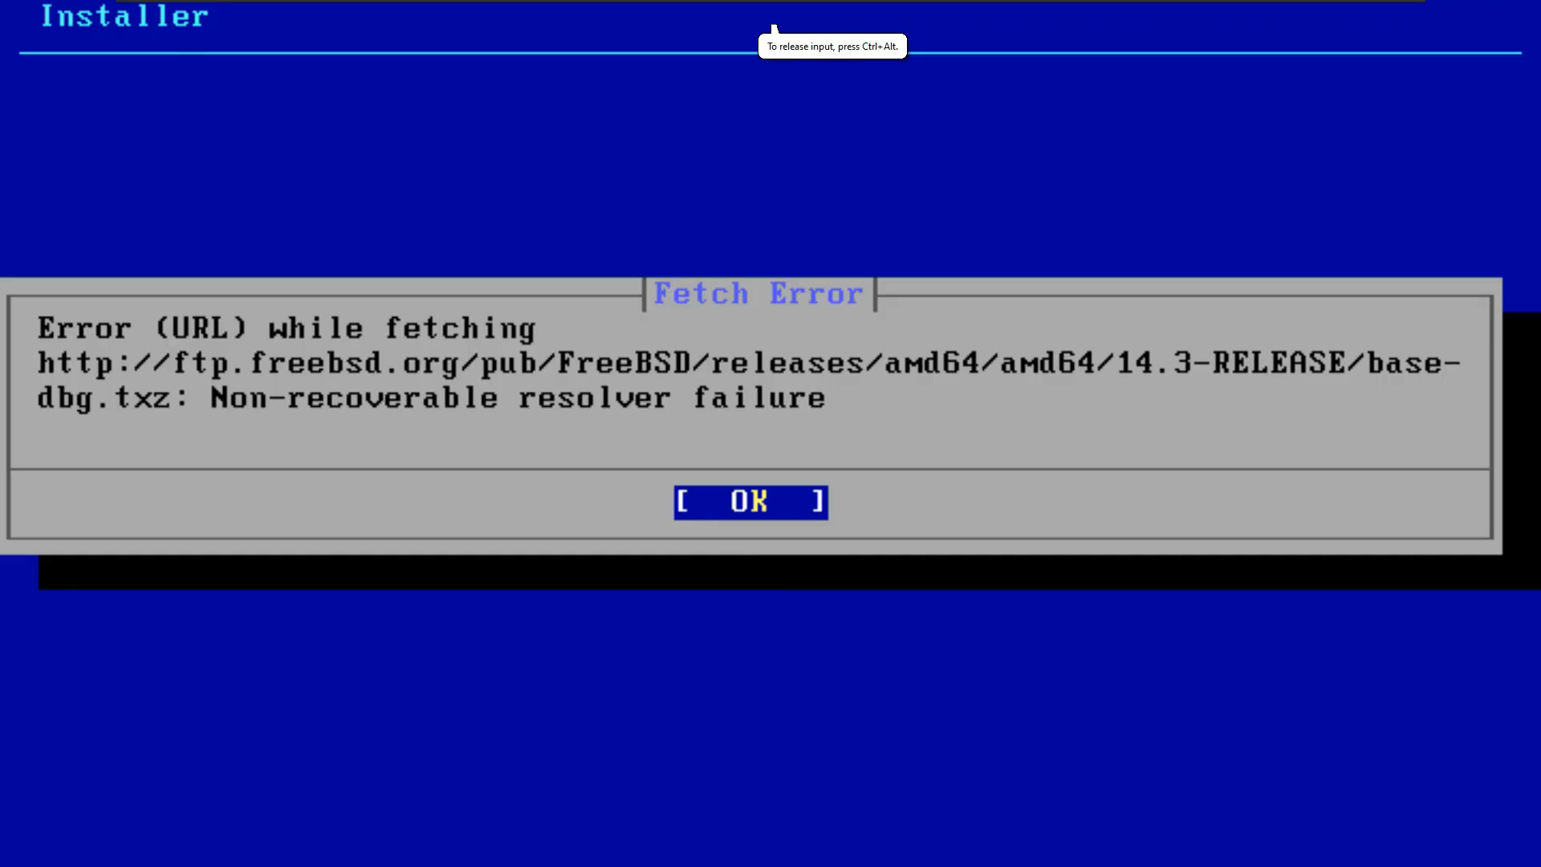
{"action": "key", "text": "Return"}
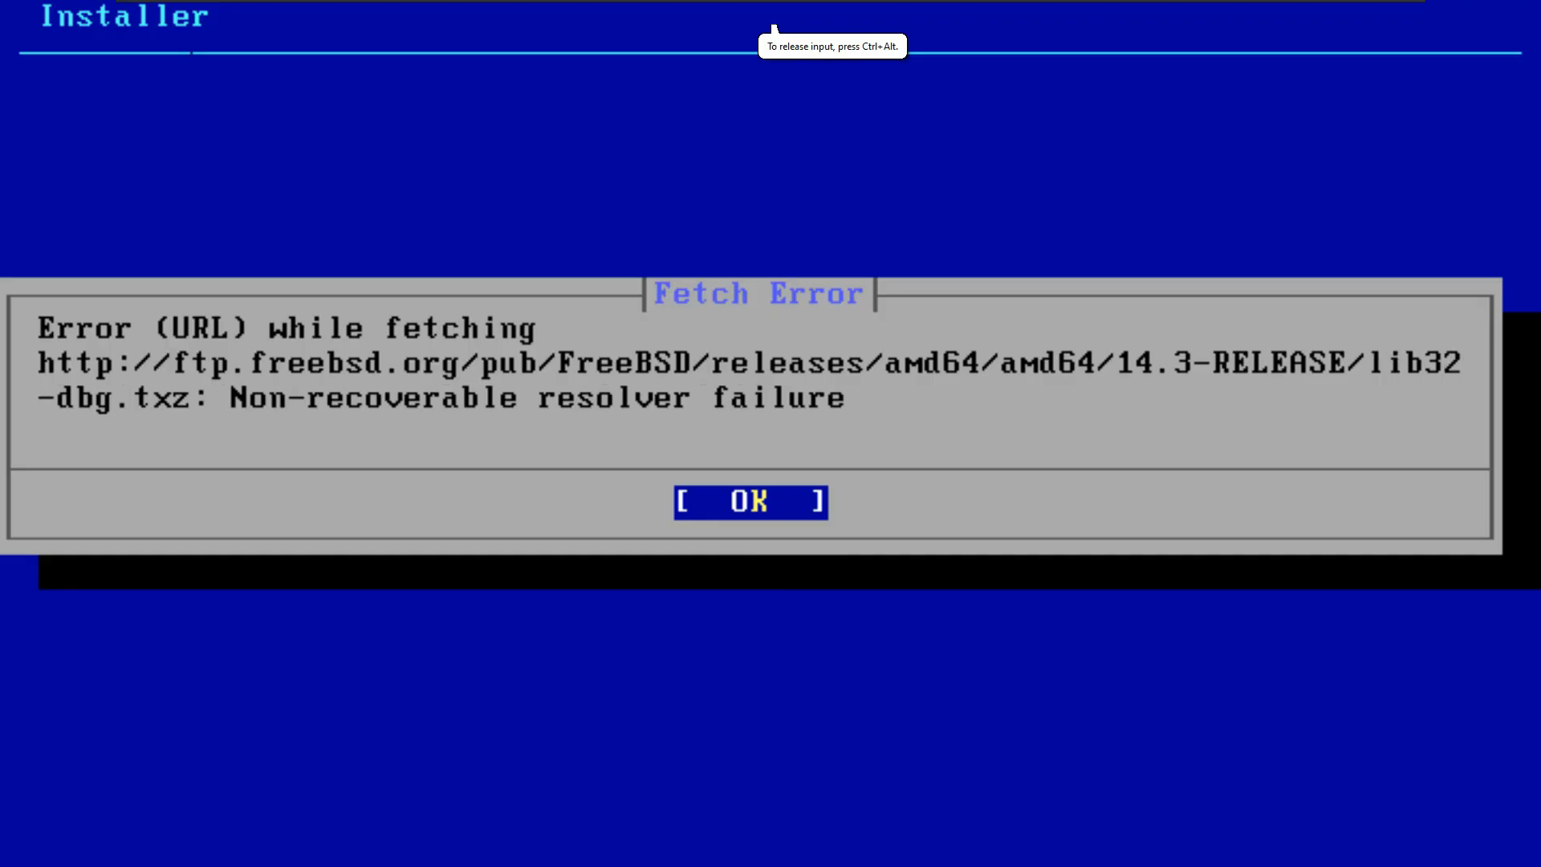
{"action": "key", "text": "Return"}
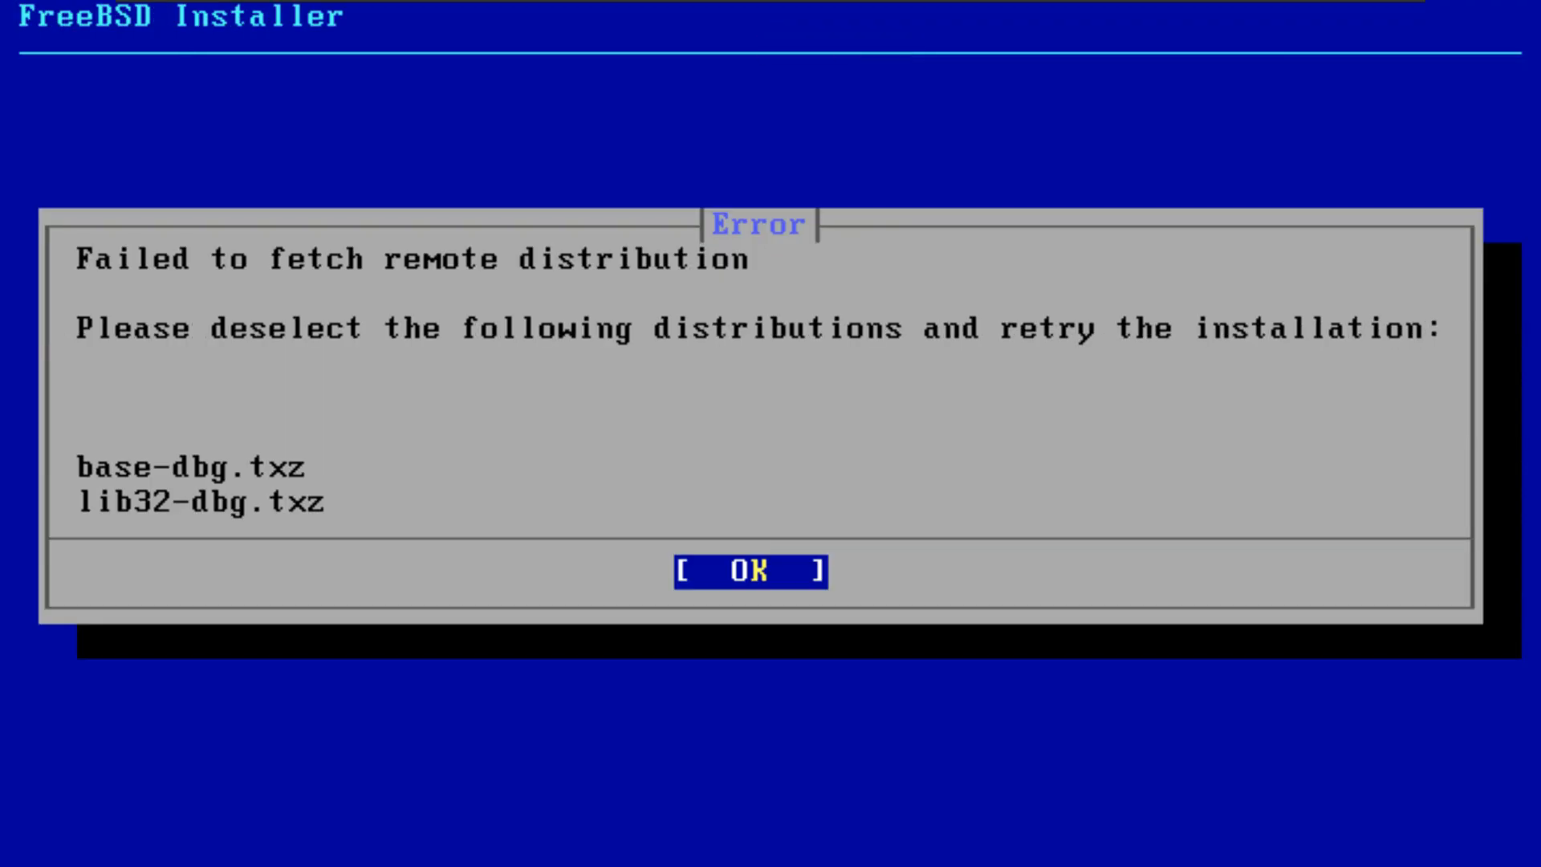
{"action": "key", "text": "Return"}
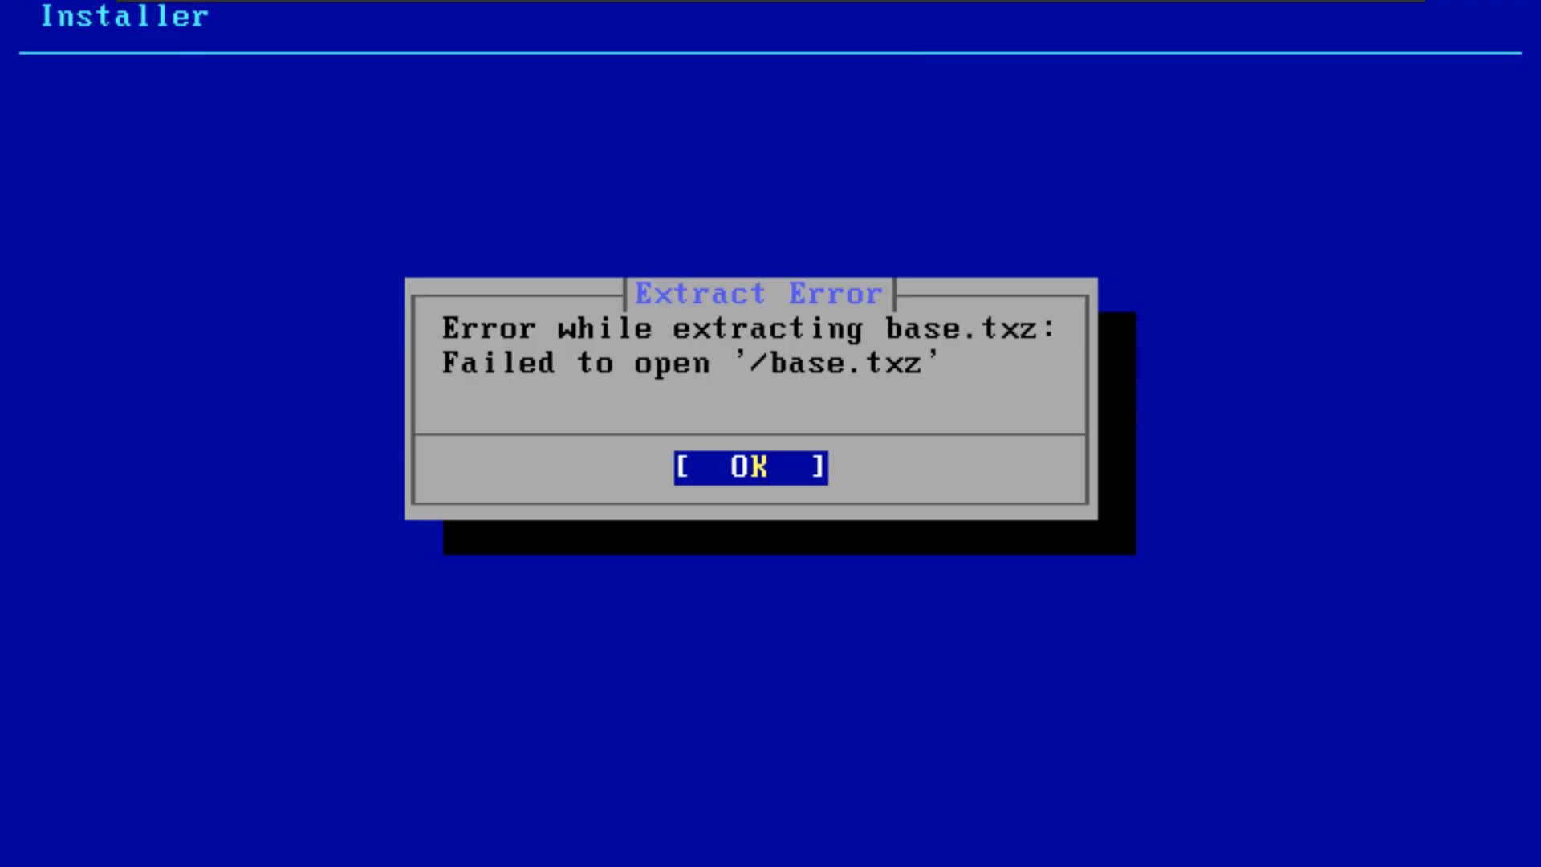
{"action": "key", "text": "Return"}
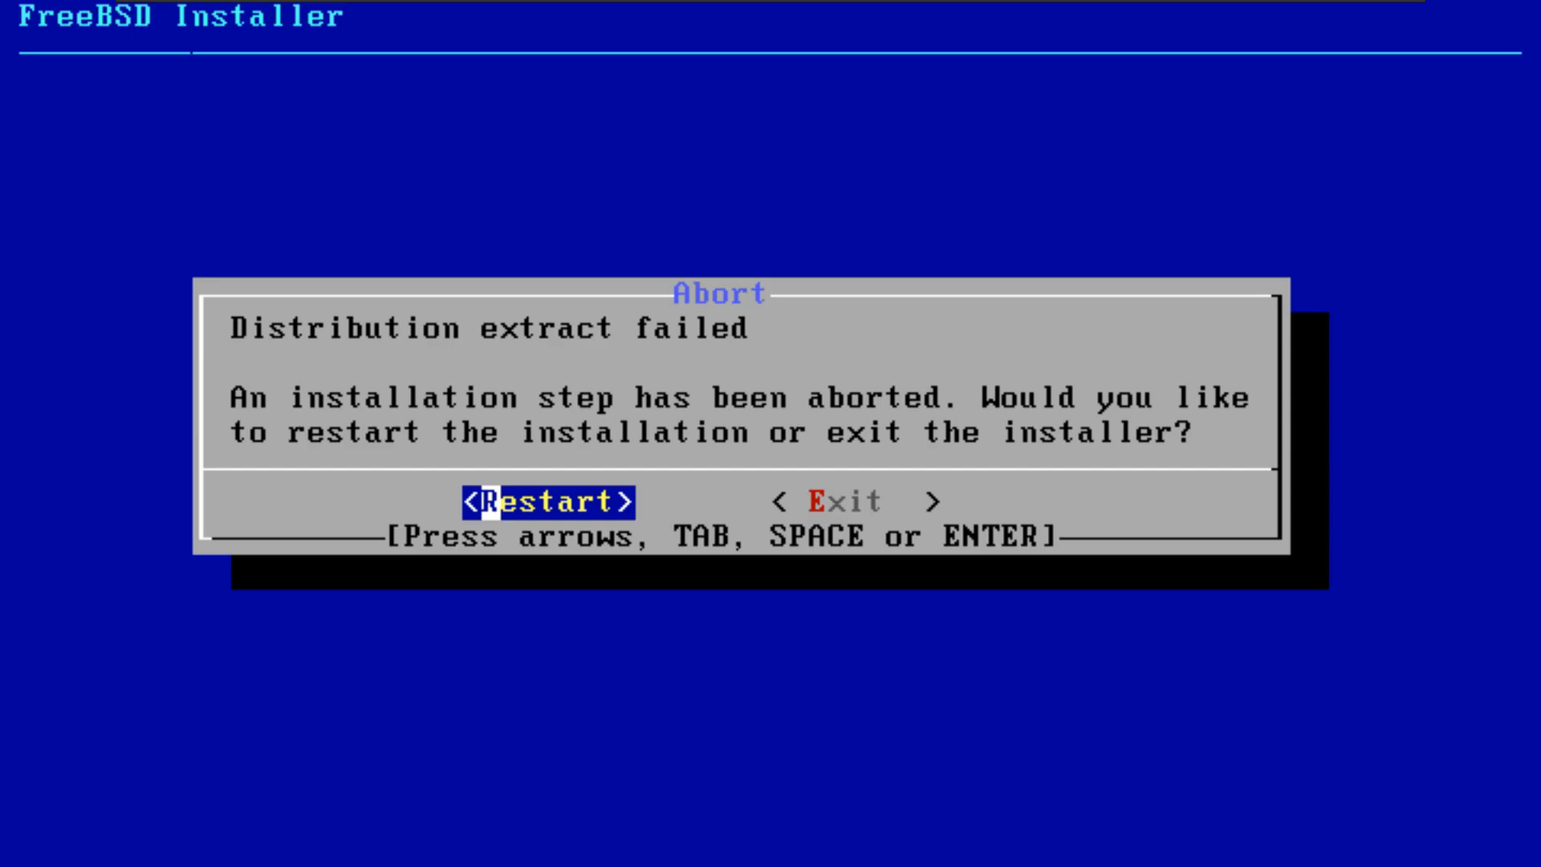
{"action": "key", "text": "Return"}
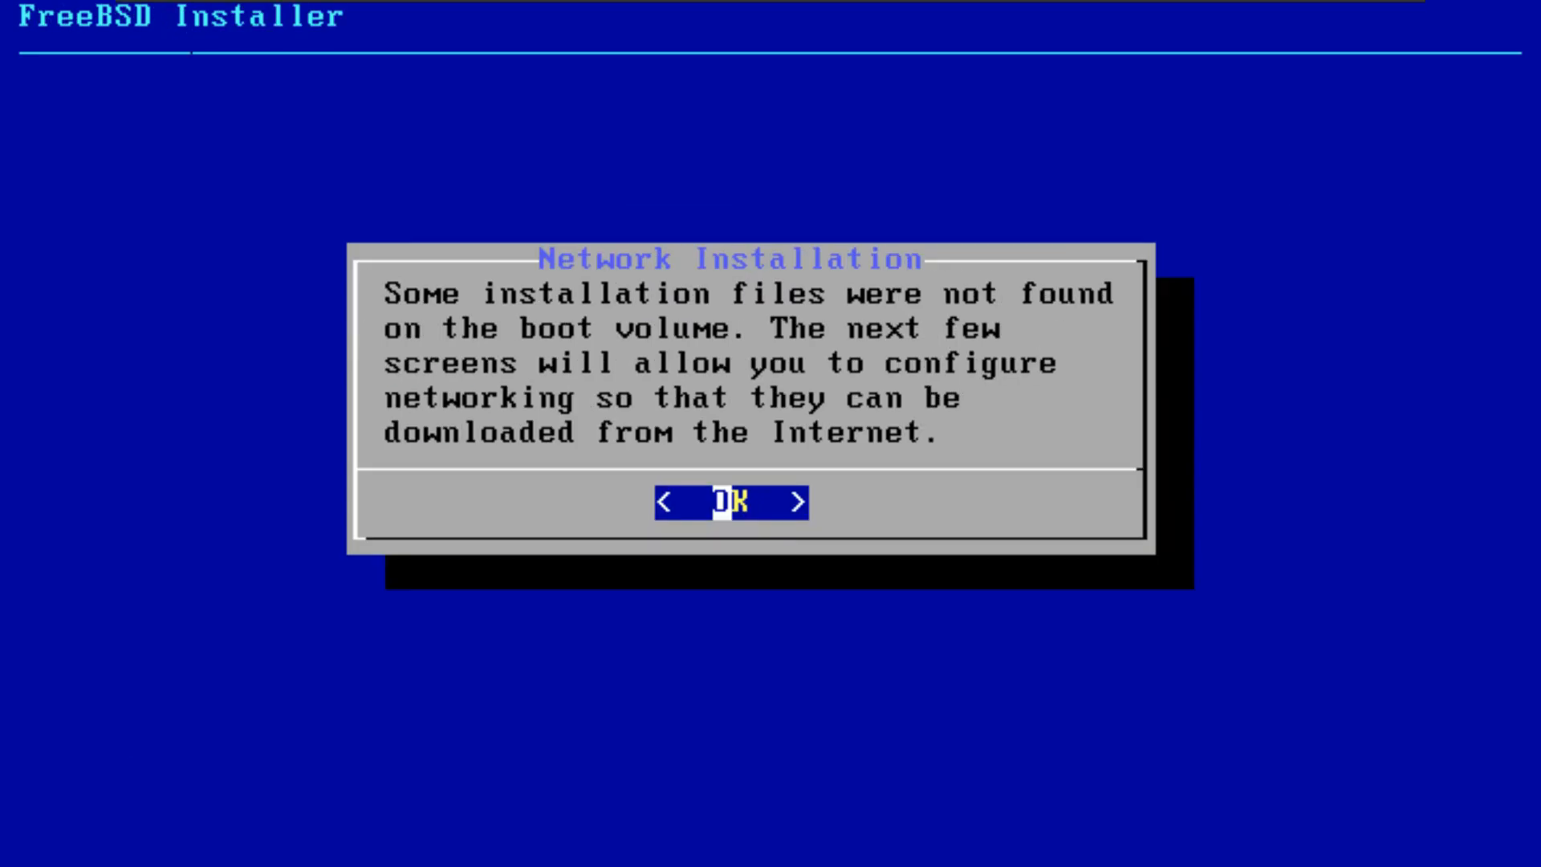
Step: Keep the existing hostname and configure IPv4 for the network interface
{"action": "key", "text": "Return"}
{"action": "key", "text": "Return"}
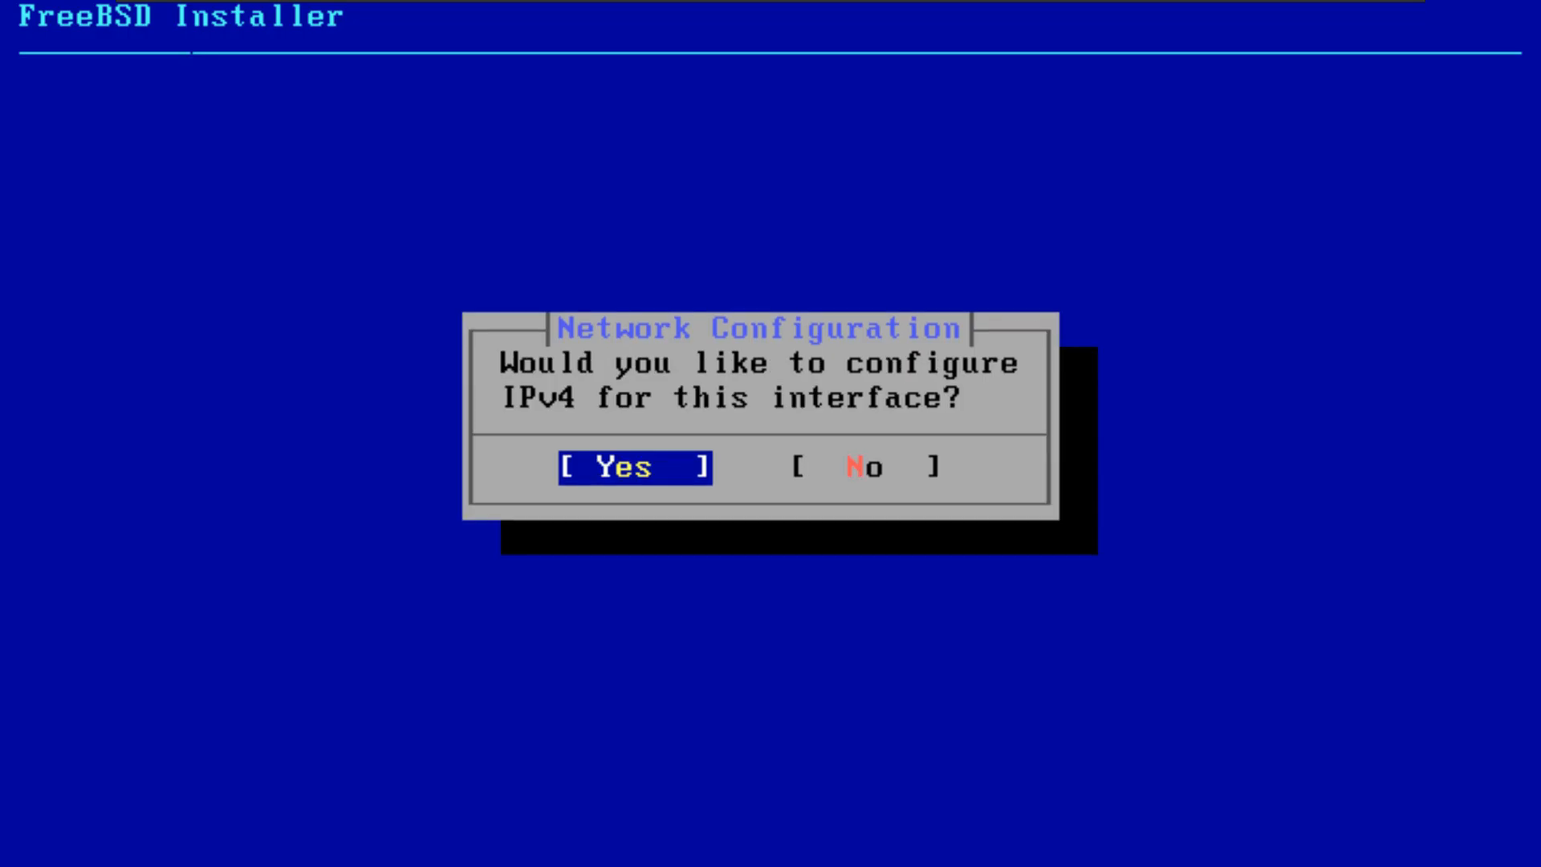
{"action": "key", "text": "Return"}
{"action": "key", "text": "Return"}
{"action": "key", "text": "Right"}
{"action": "key", "text": "Return"}
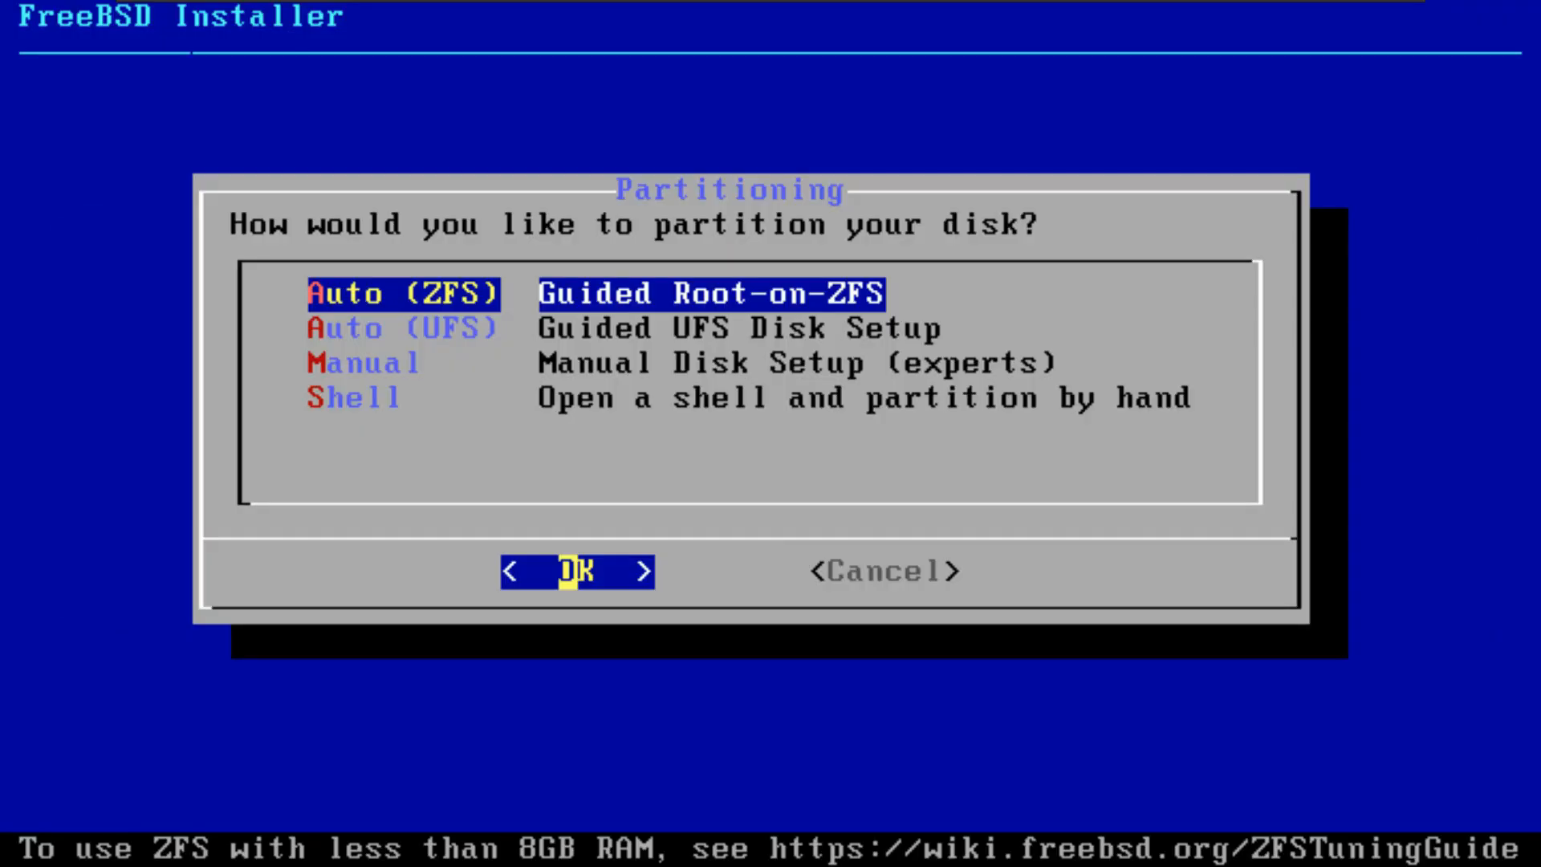
Step: Choose guided Root-on-ZFS partitioning and look over its pool name, encryption, partition scheme and swap options
{"action": "key", "text": "Return"}
{"action": "key", "text": "Down"}
{"action": "key", "text": "Down"}
{"action": "key", "text": "Down"}
{"action": "key", "text": "Down"}
{"action": "key", "text": "Down"}
{"action": "key", "text": "Down"}
{"action": "key", "text": "Up"}
{"action": "key", "text": "Up"}
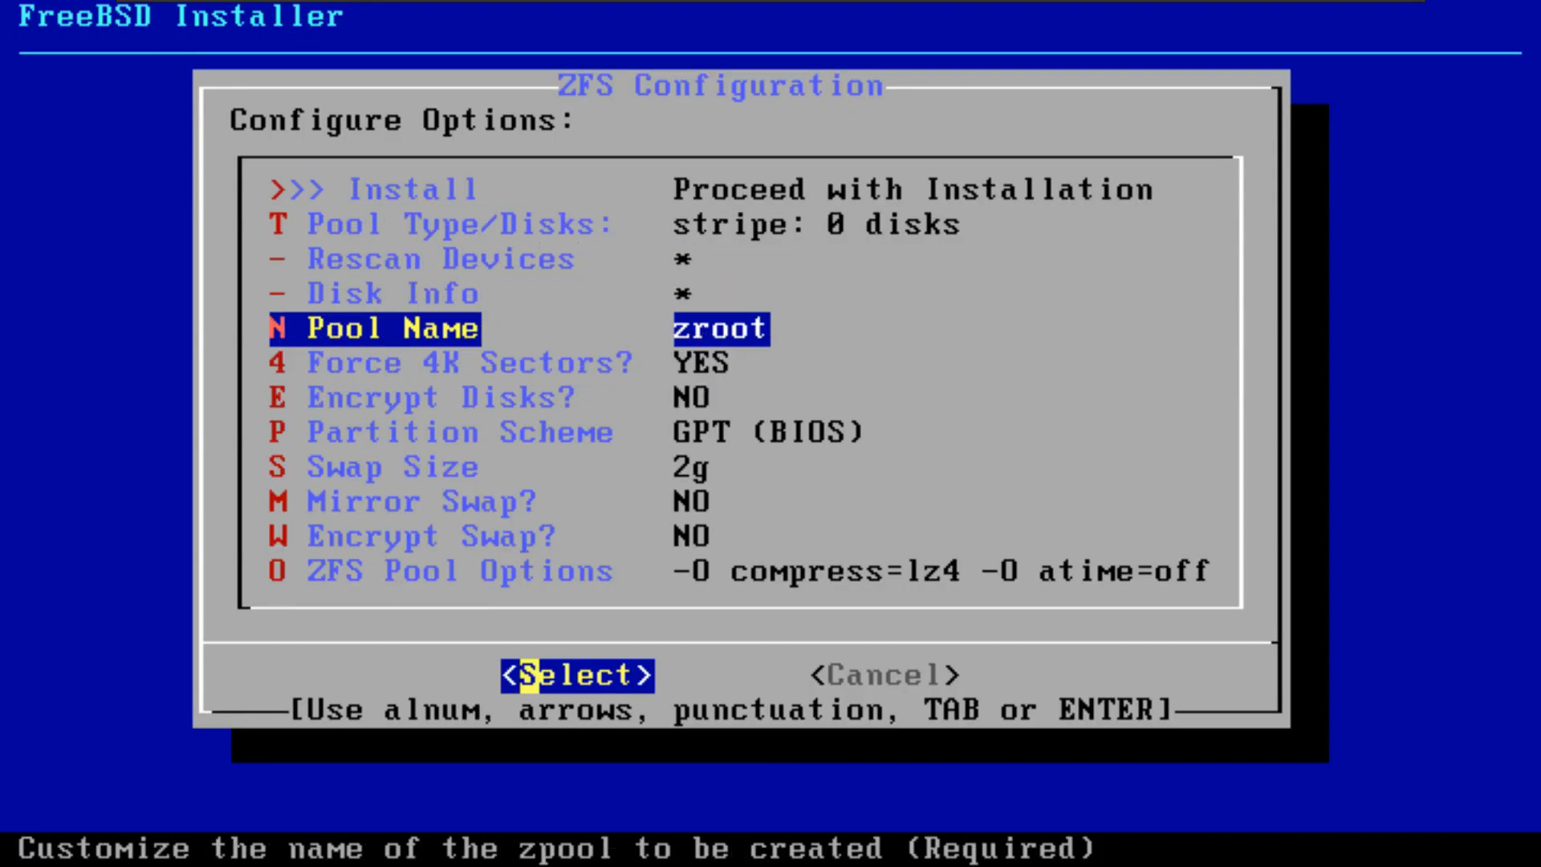
{"action": "key", "text": "Down"}
{"action": "key", "text": "Down"}
{"action": "key", "text": "Down"}
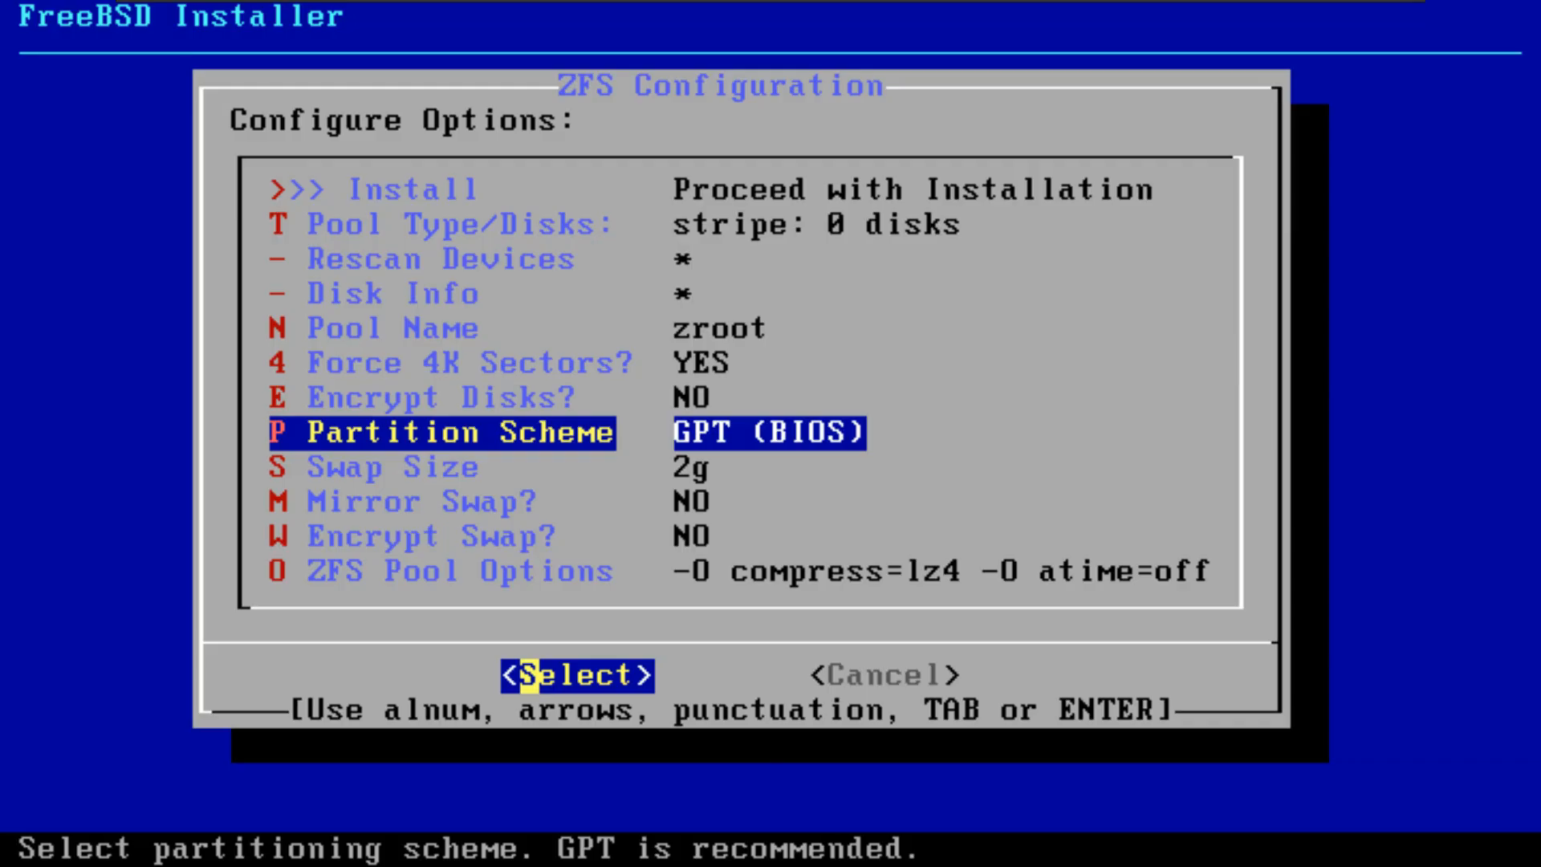
{"action": "key", "text": "Up"}
Step: Open the ZFS pool options and accept "-O compress=lz4 -O atime=off"
{"action": "key", "text": "Down"}
{"action": "key", "text": "Down"}
{"action": "key", "text": "Down"}
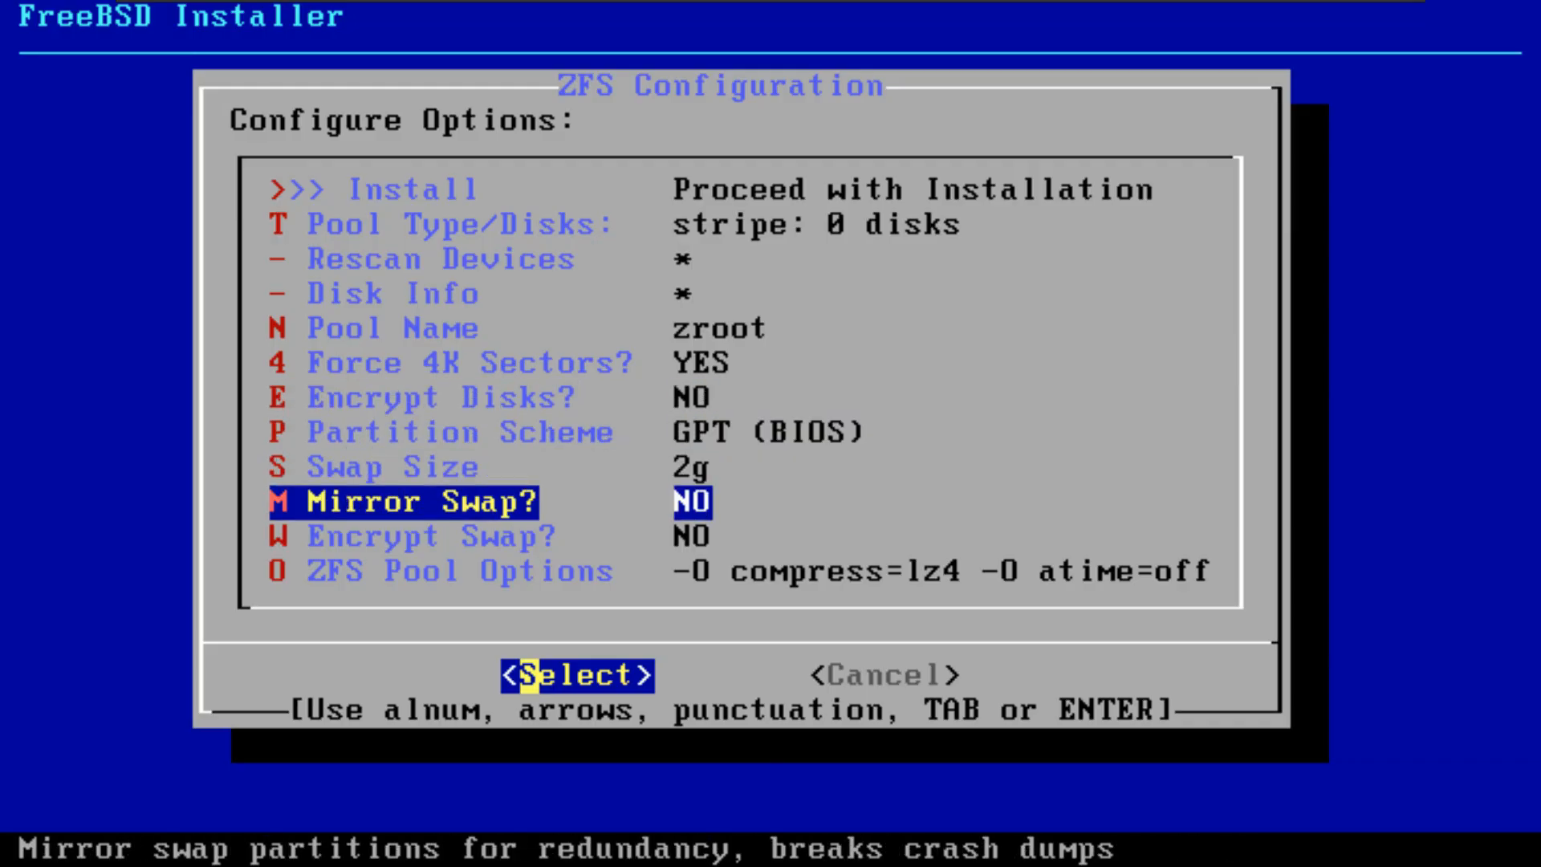
{"action": "key", "text": "Down"}
{"action": "key", "text": "Down"}
{"action": "key", "text": "Return"}
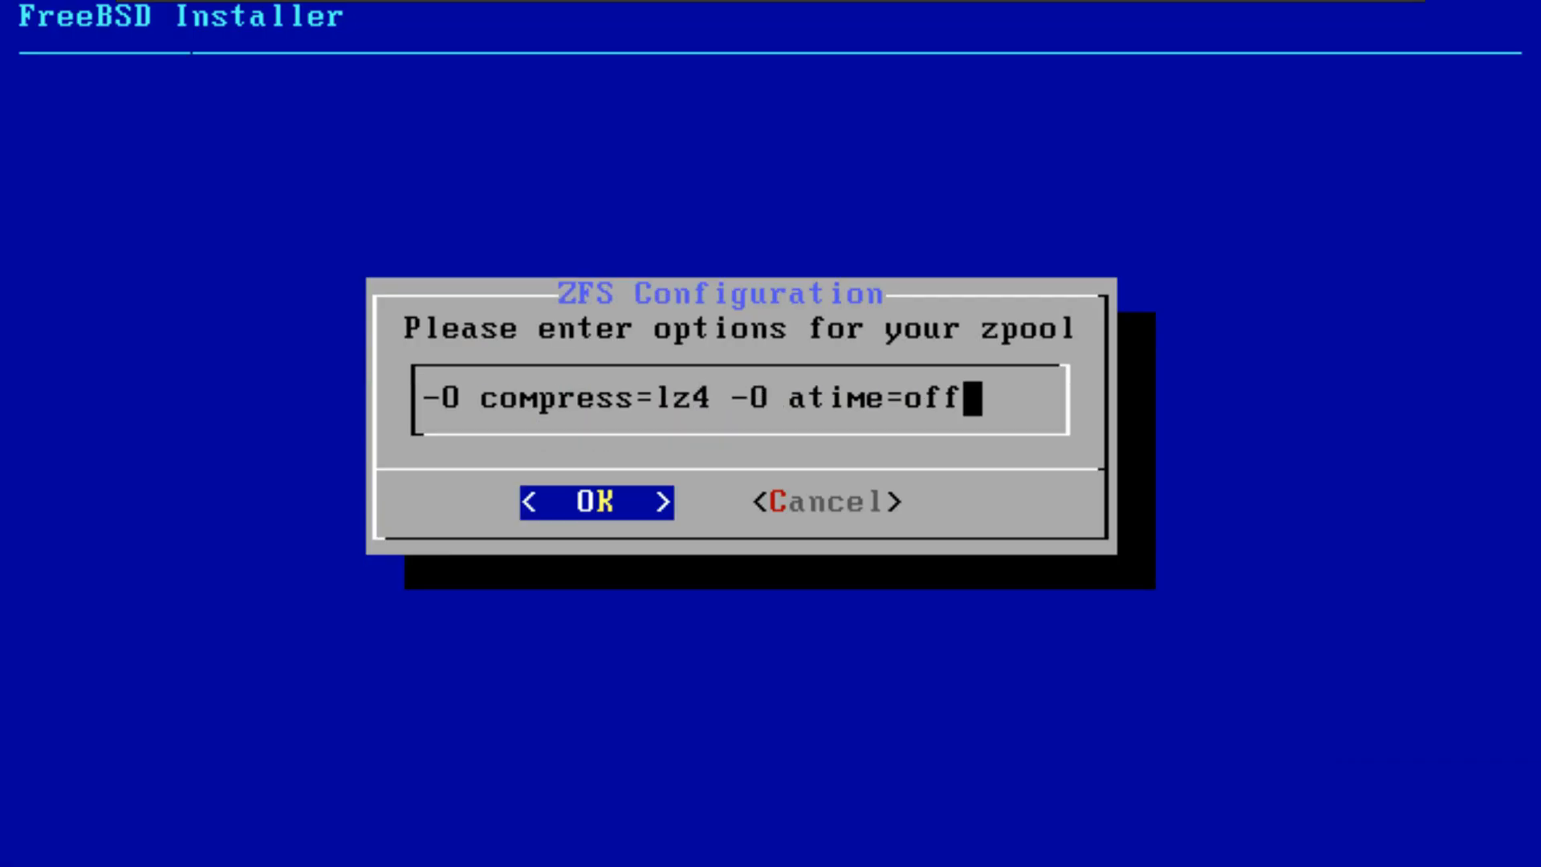
{"action": "key", "text": "Return"}
Step: Try to proceed with the installation from the ZFS configuration, and dismiss the error
{"action": "key", "text": "Up"}
{"action": "key", "text": "Up"}
{"action": "key", "text": "Up"}
{"action": "key", "text": "Up"}
{"action": "key", "text": "Up"}
{"action": "key", "text": "Up"}
{"action": "key", "text": "Up"}
{"action": "key", "text": "Up"}
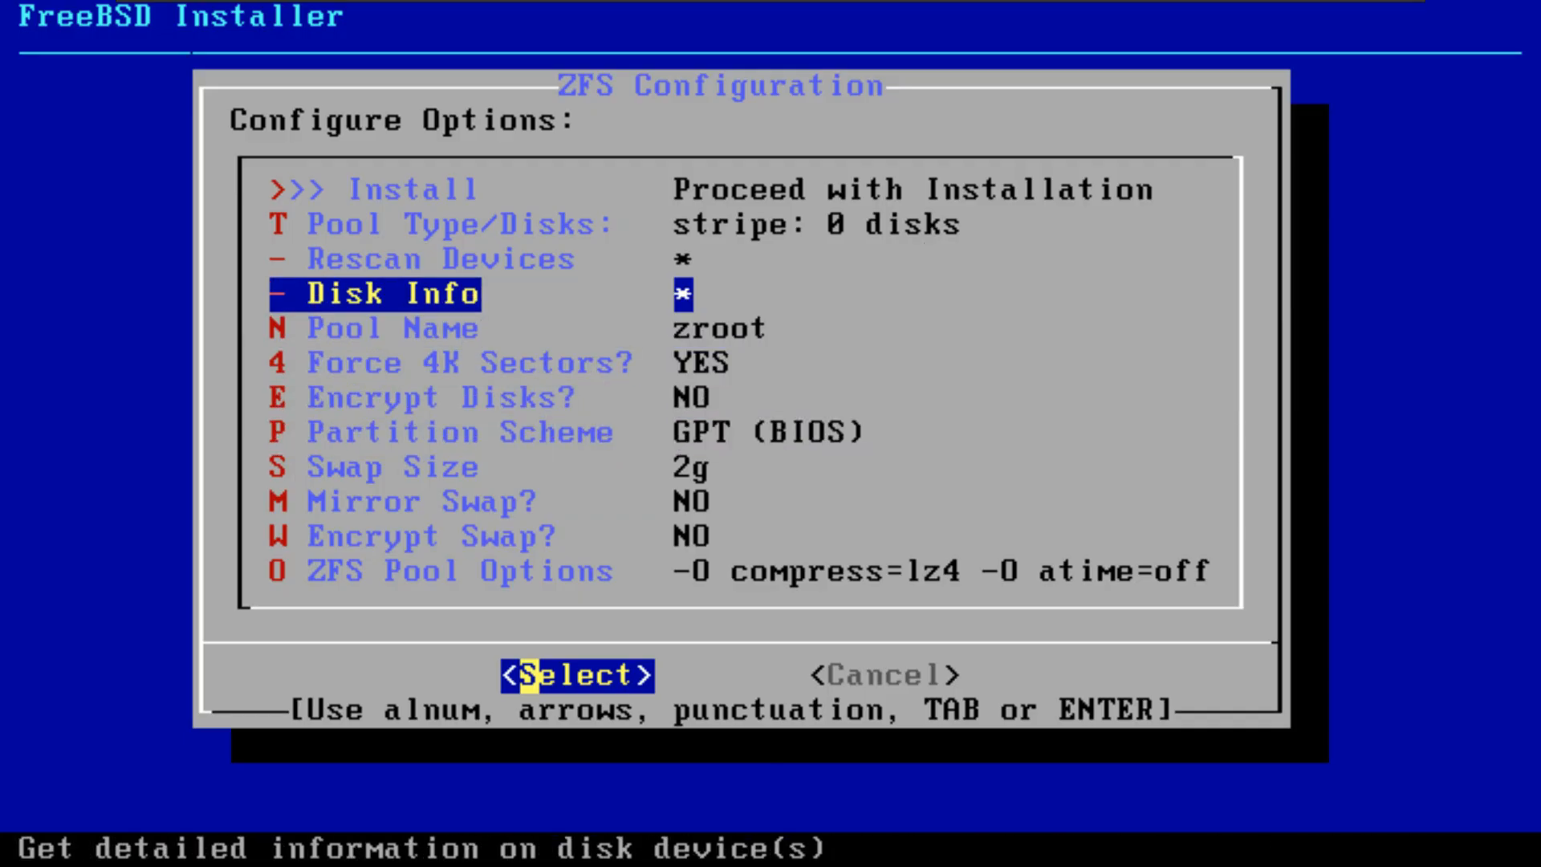
{"action": "key", "text": "Up"}
{"action": "key", "text": "Up"}
{"action": "key", "text": "Up"}
{"action": "key", "text": "Return"}
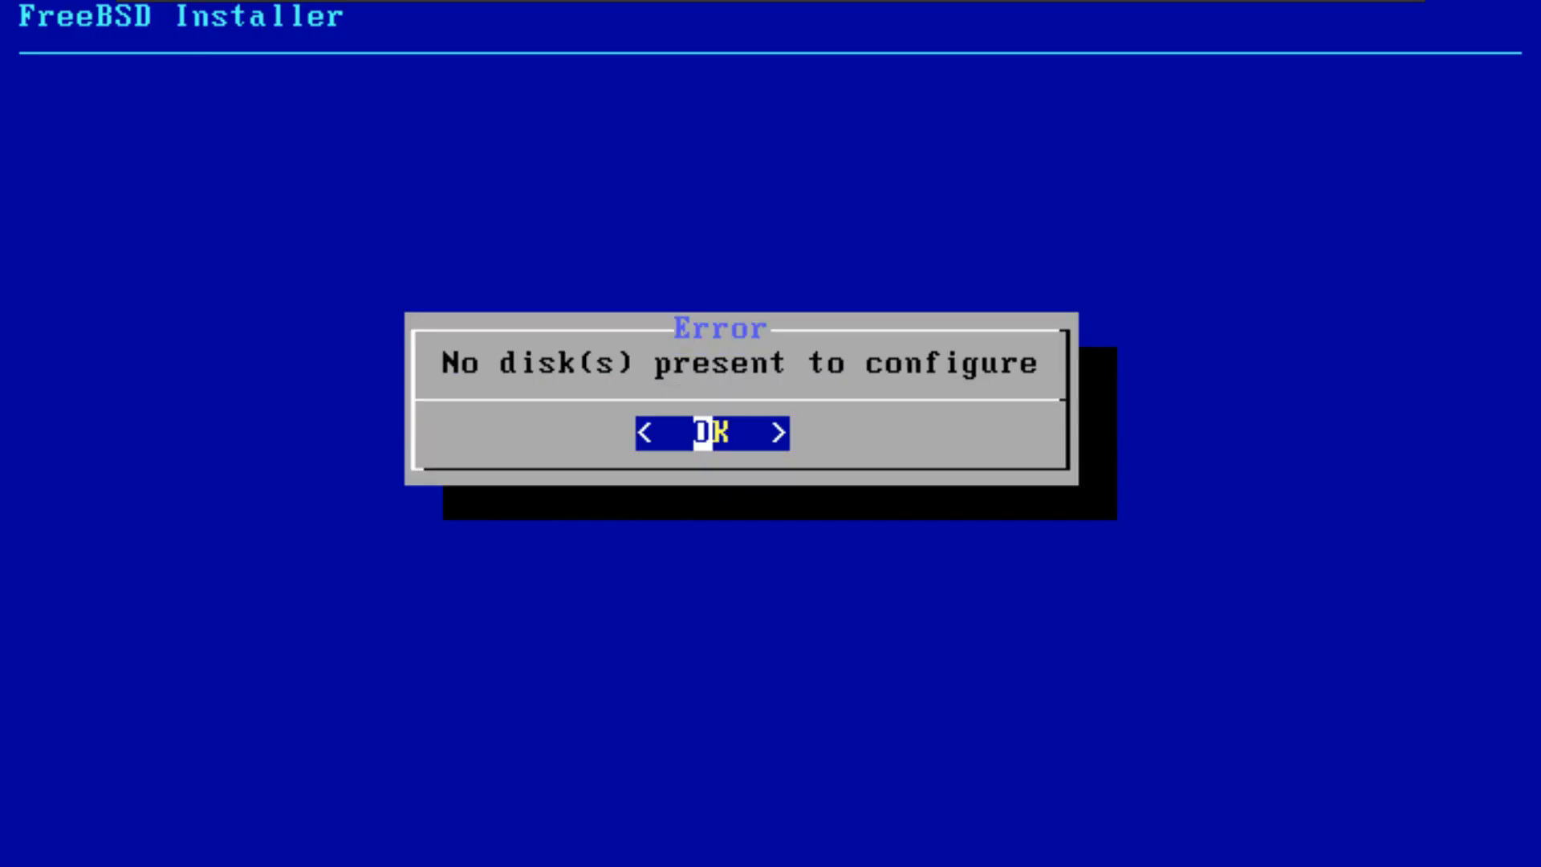
{"action": "key", "text": "Return"}
Step: Examine the detailed disk information for da0, and return to the ZFS configuration
{"action": "key", "text": "Down"}
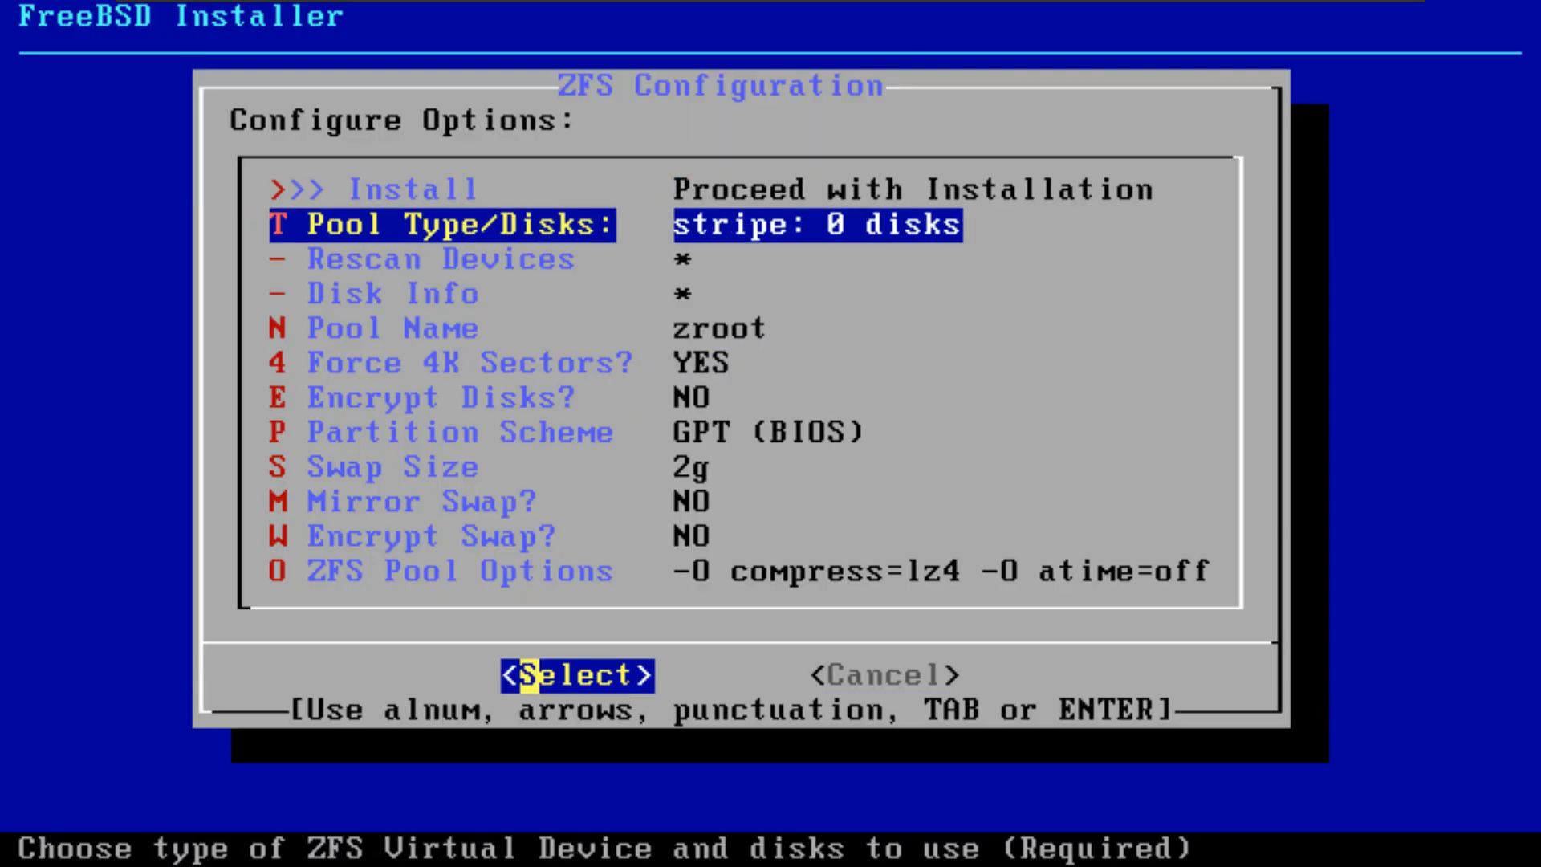
{"action": "key", "text": "Down"}
{"action": "key", "text": "Down"}
{"action": "key", "text": "Down"}
{"action": "key", "text": "Up"}
{"action": "key", "text": "Return"}
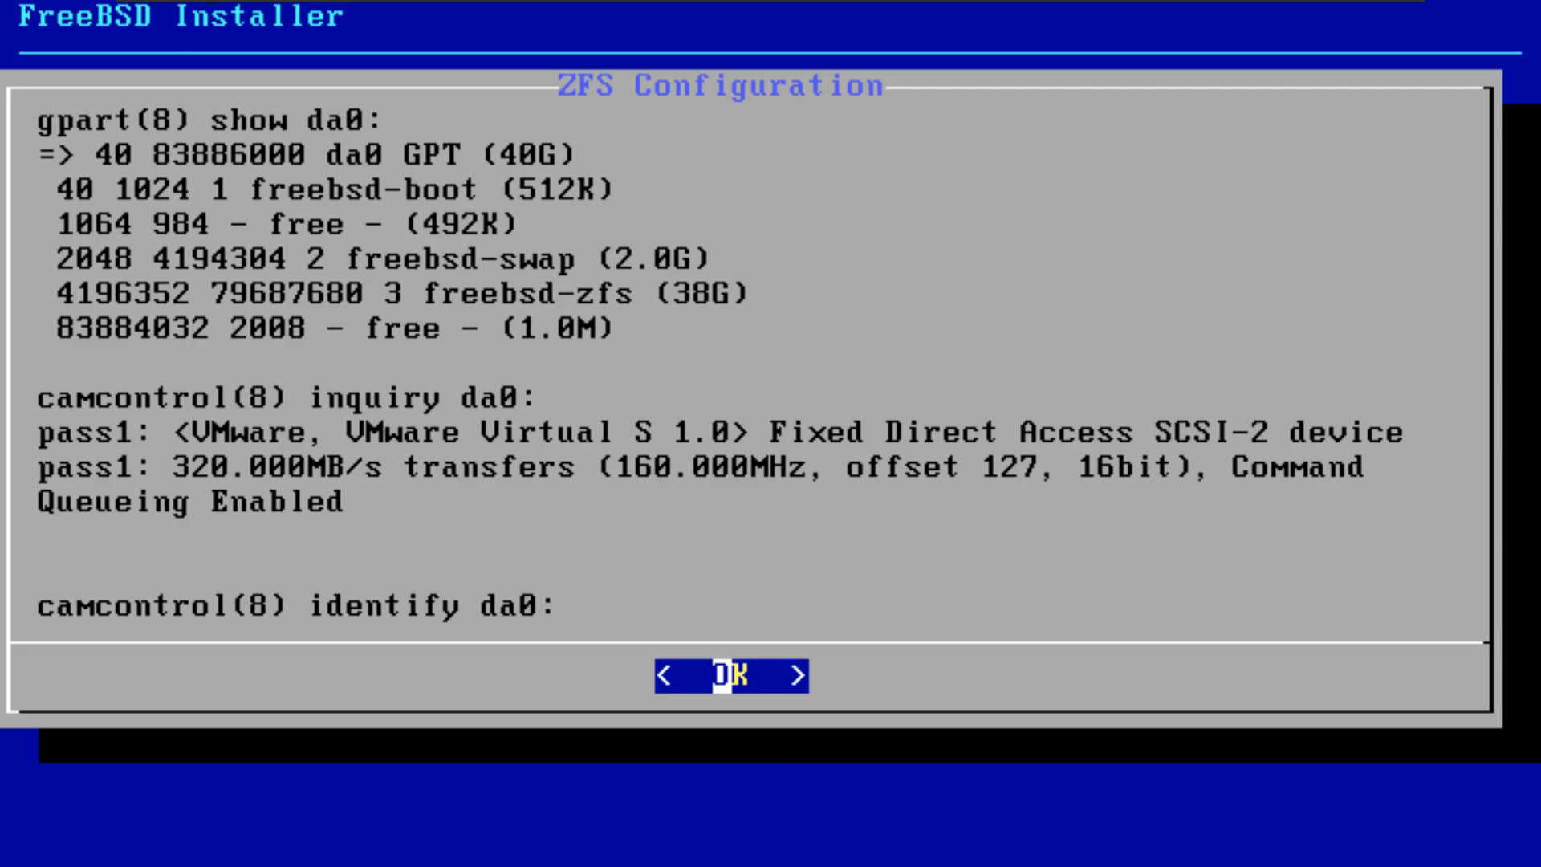
{"action": "key", "text": "Return"}
{"action": "key", "text": "Return"}
{"action": "key", "text": "Return"}
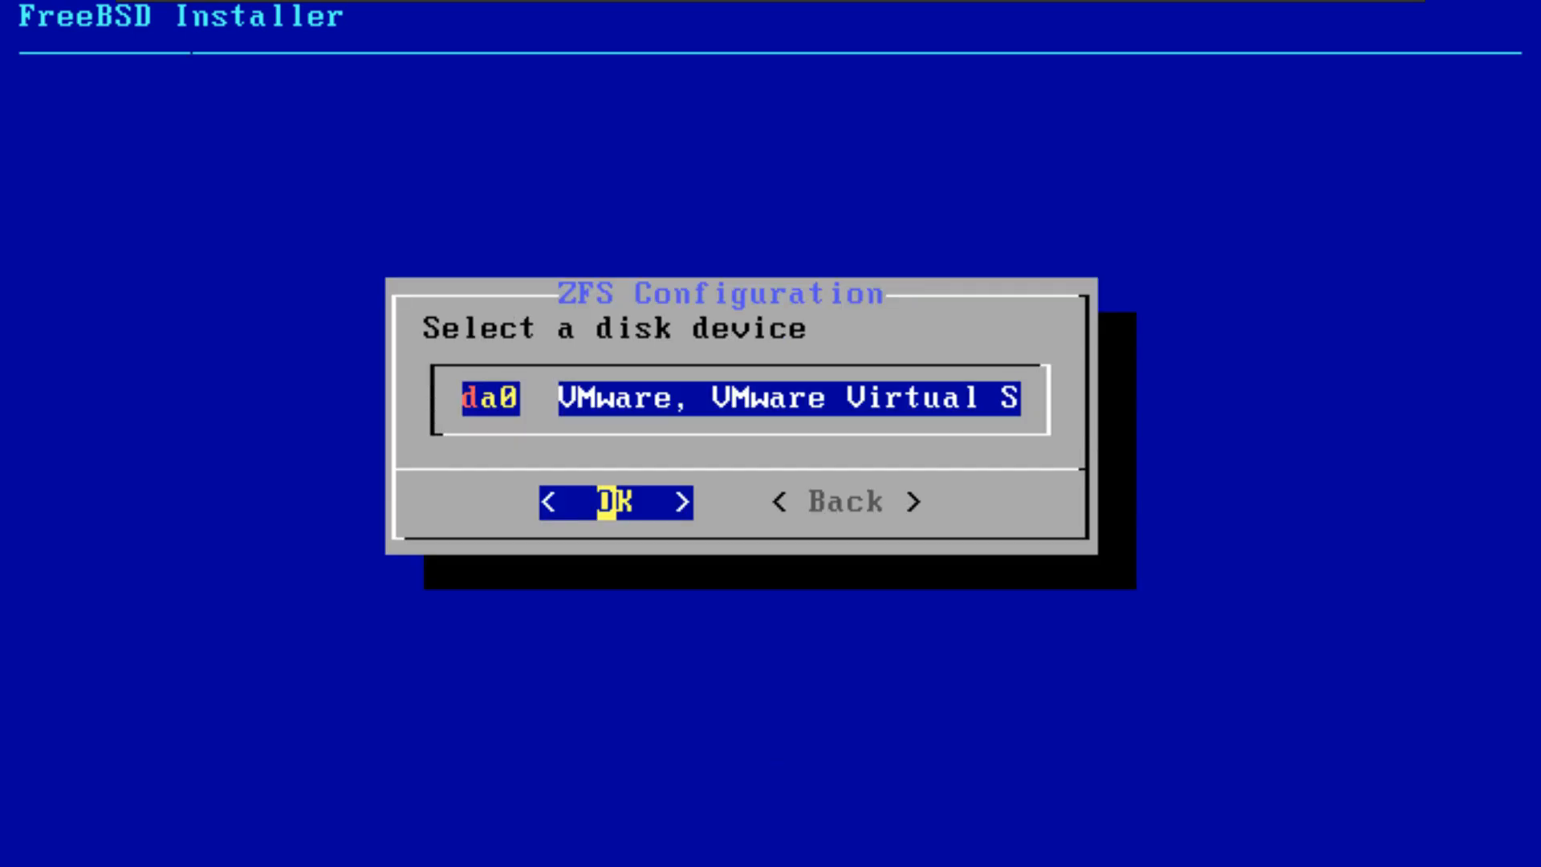
{"action": "key", "text": "Return"}
{"action": "key", "text": "Return"}
{"action": "key", "text": "Tab"}
{"action": "key", "text": "Return"}
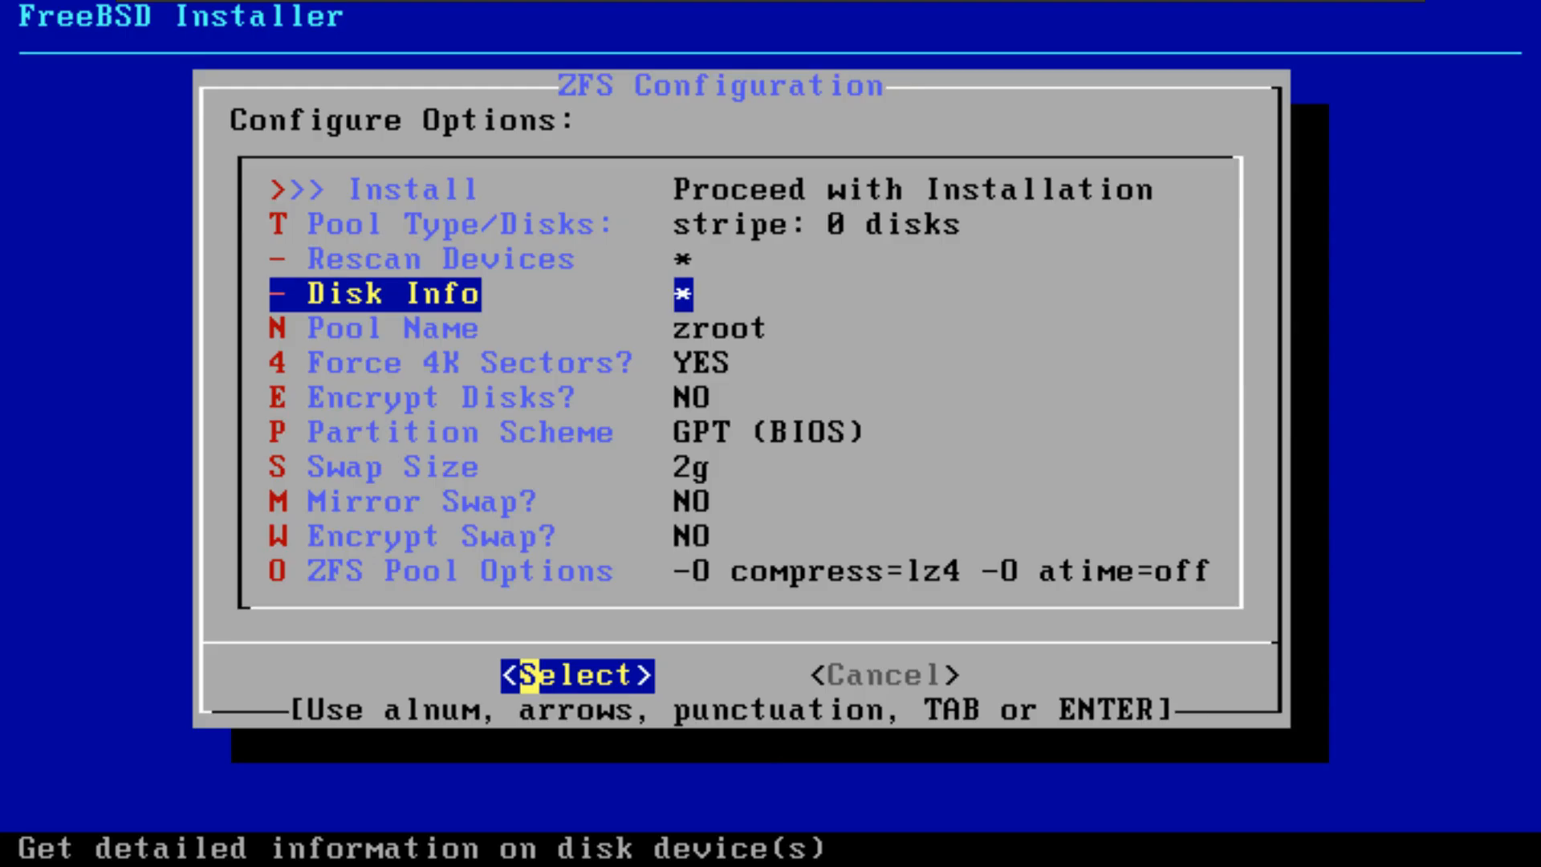
Step: Cancel the ZFS configuration and restart the FreeBSD installer
{"action": "key", "text": "Down"}
{"action": "key", "text": "Down"}
{"action": "key", "text": "Up"}
{"action": "key", "text": "Up"}
{"action": "key", "text": "Up"}
{"action": "key", "text": "Up"}
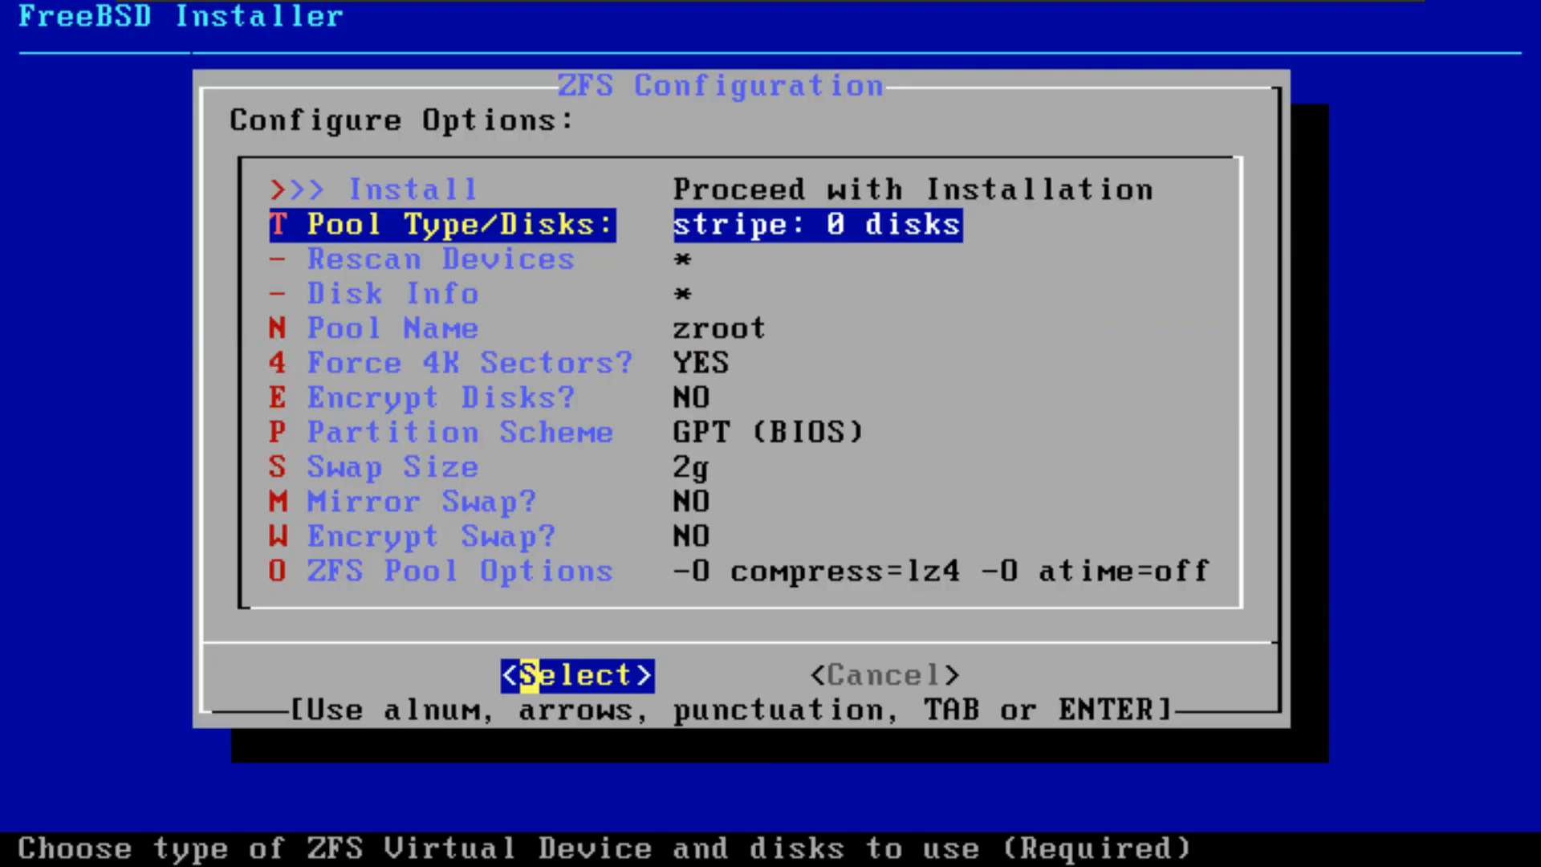
{"action": "key", "text": "Tab"}
{"action": "key", "text": "Return"}
Step: Start the installation with the default keymap, enter the machine's hostname, and accept the default optional system components
{"action": "key", "text": "Return"}
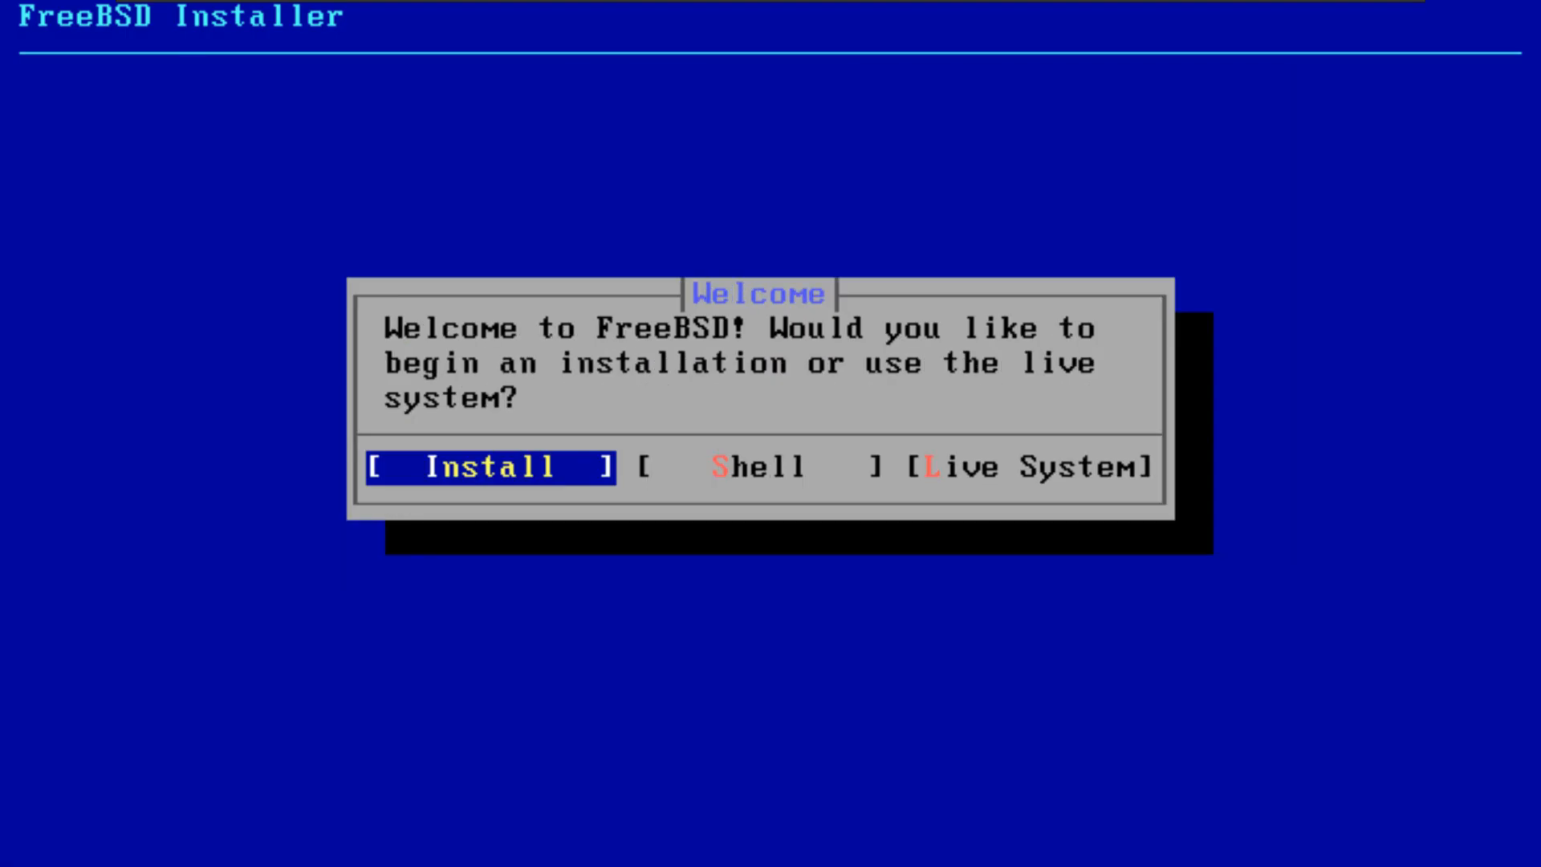
{"action": "key", "text": "Return"}
{"action": "key", "text": "Return"}
{"action": "type", "text": "jason"}
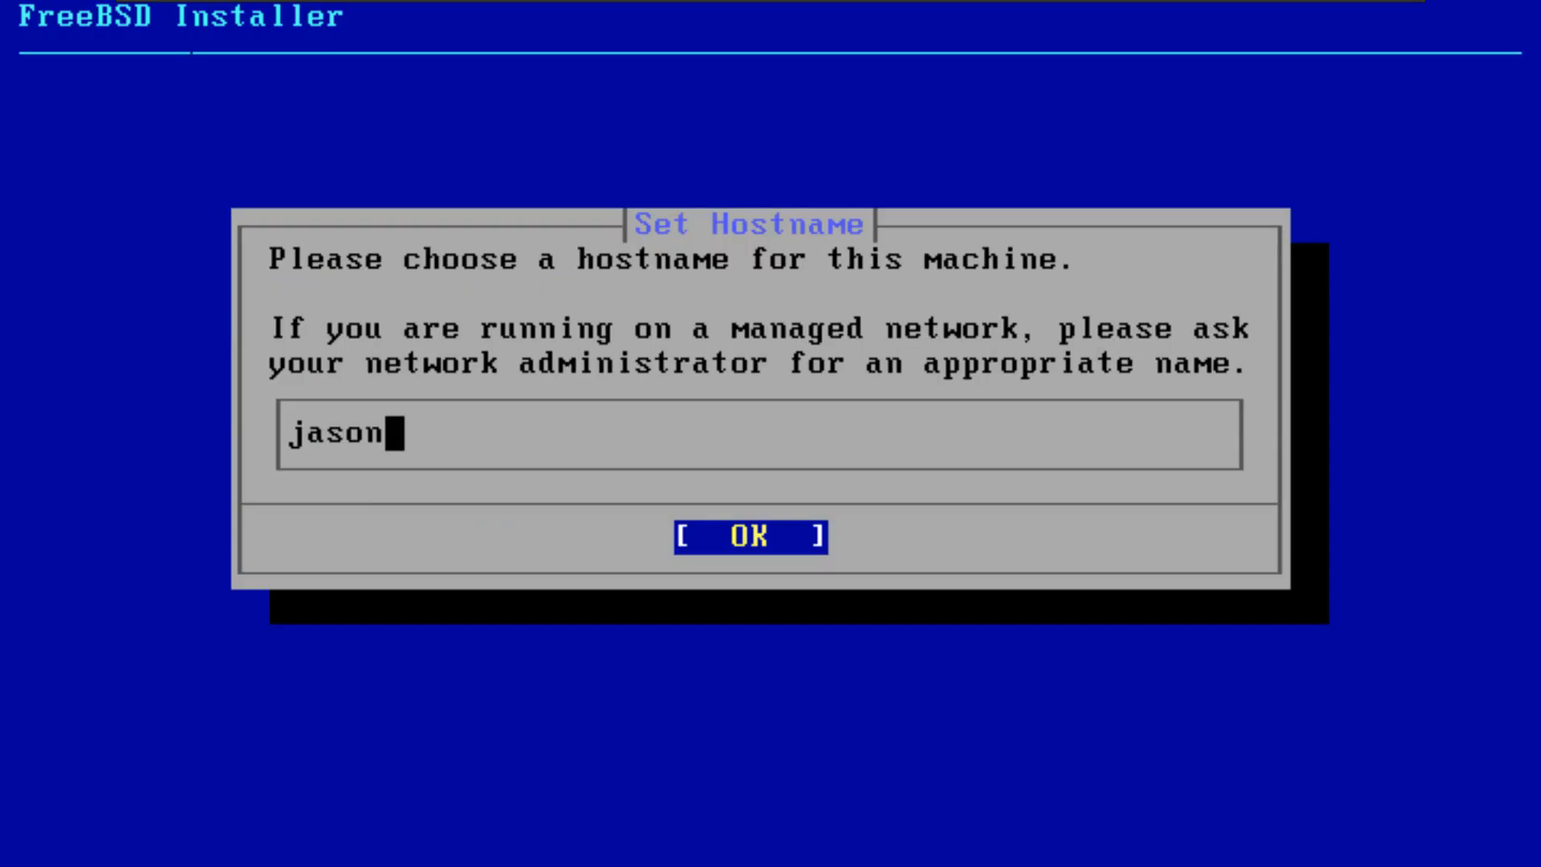
{"action": "key", "text": "Return"}
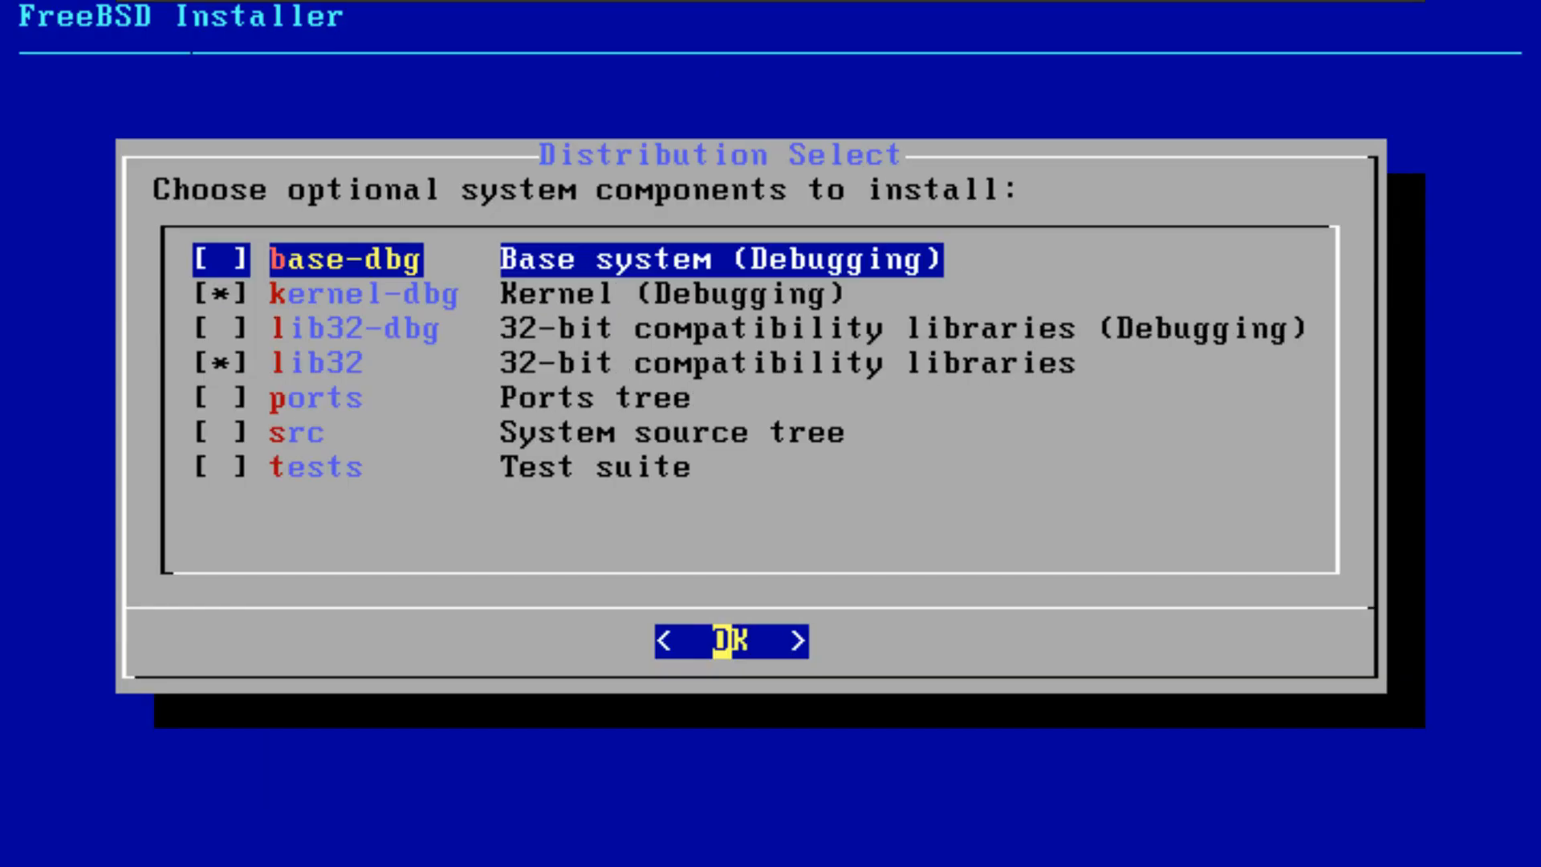
Step: Choose Guided UFS Disk Setup and try to commit the listed da0 partition layout to disk
{"action": "key", "text": "Return"}
{"action": "key", "text": "Down"}
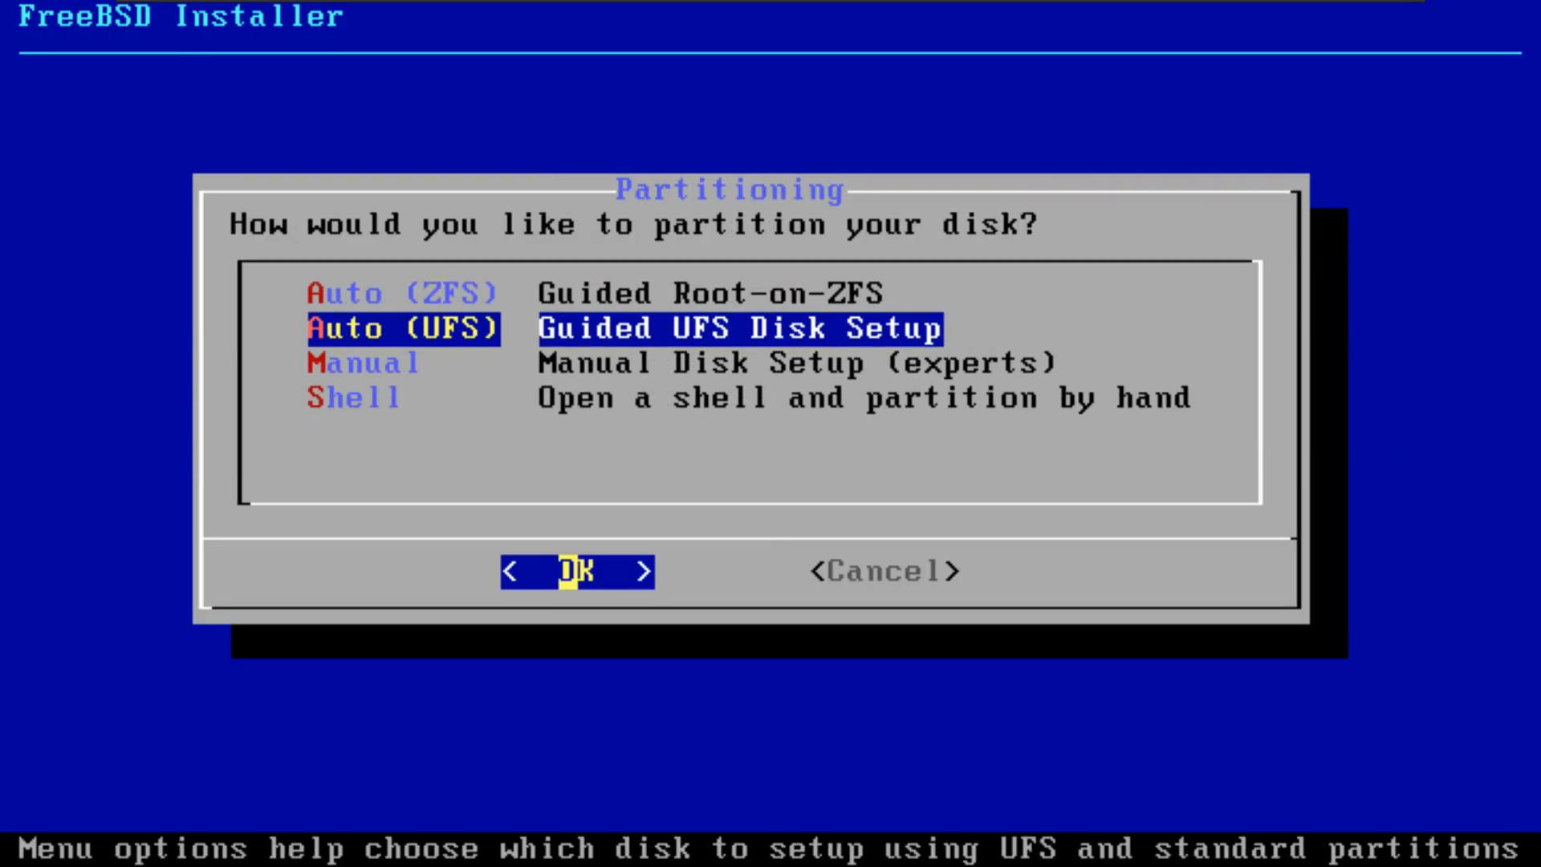
{"action": "key", "text": "Return"}
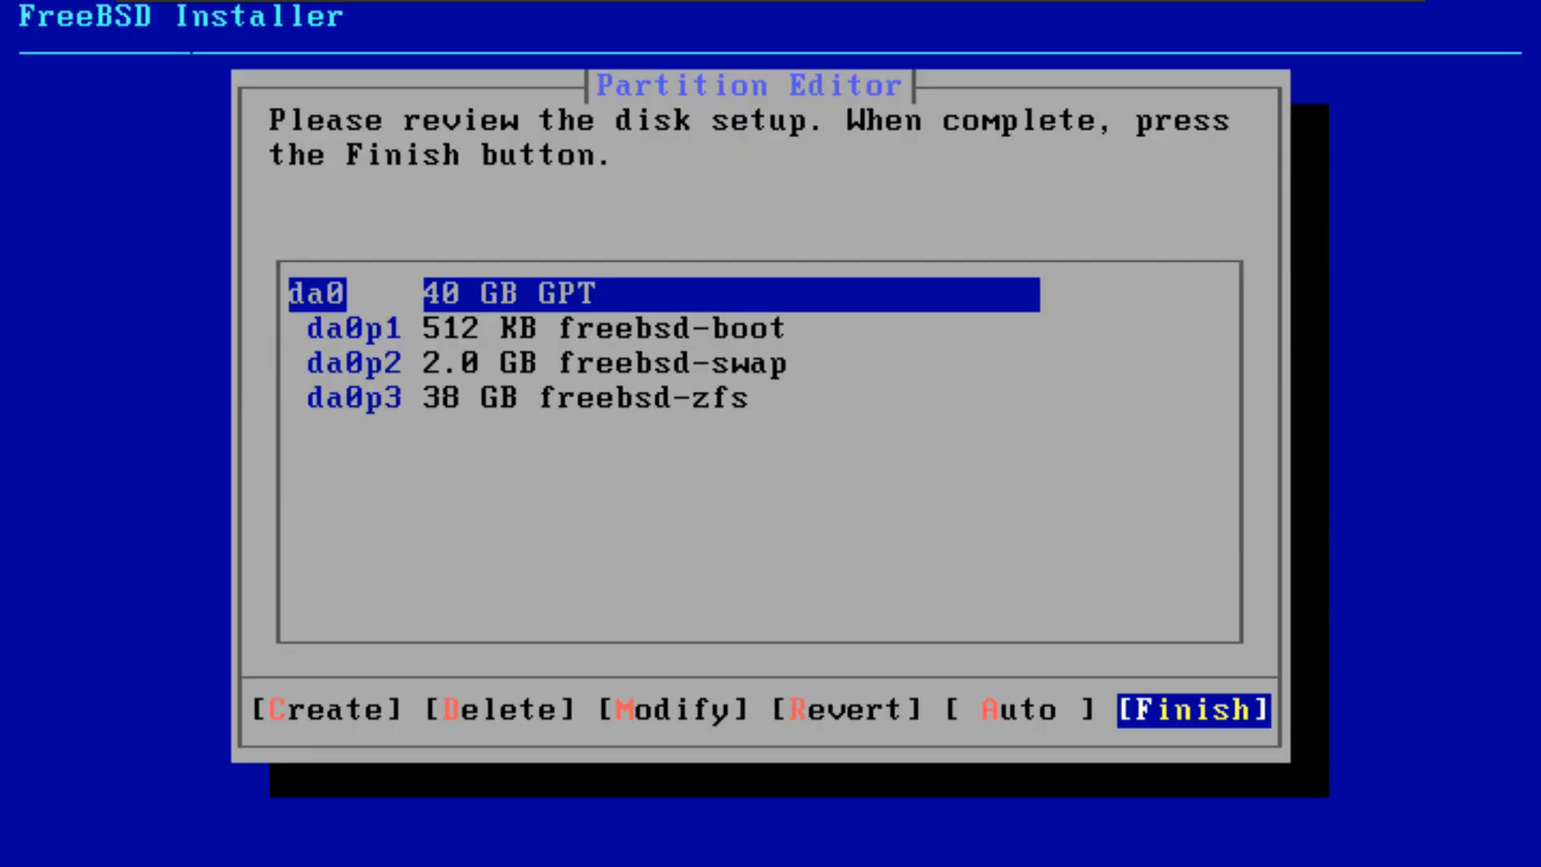
{"action": "key", "text": "Down"}
{"action": "key", "text": "Up"}
{"action": "key", "text": "Return"}
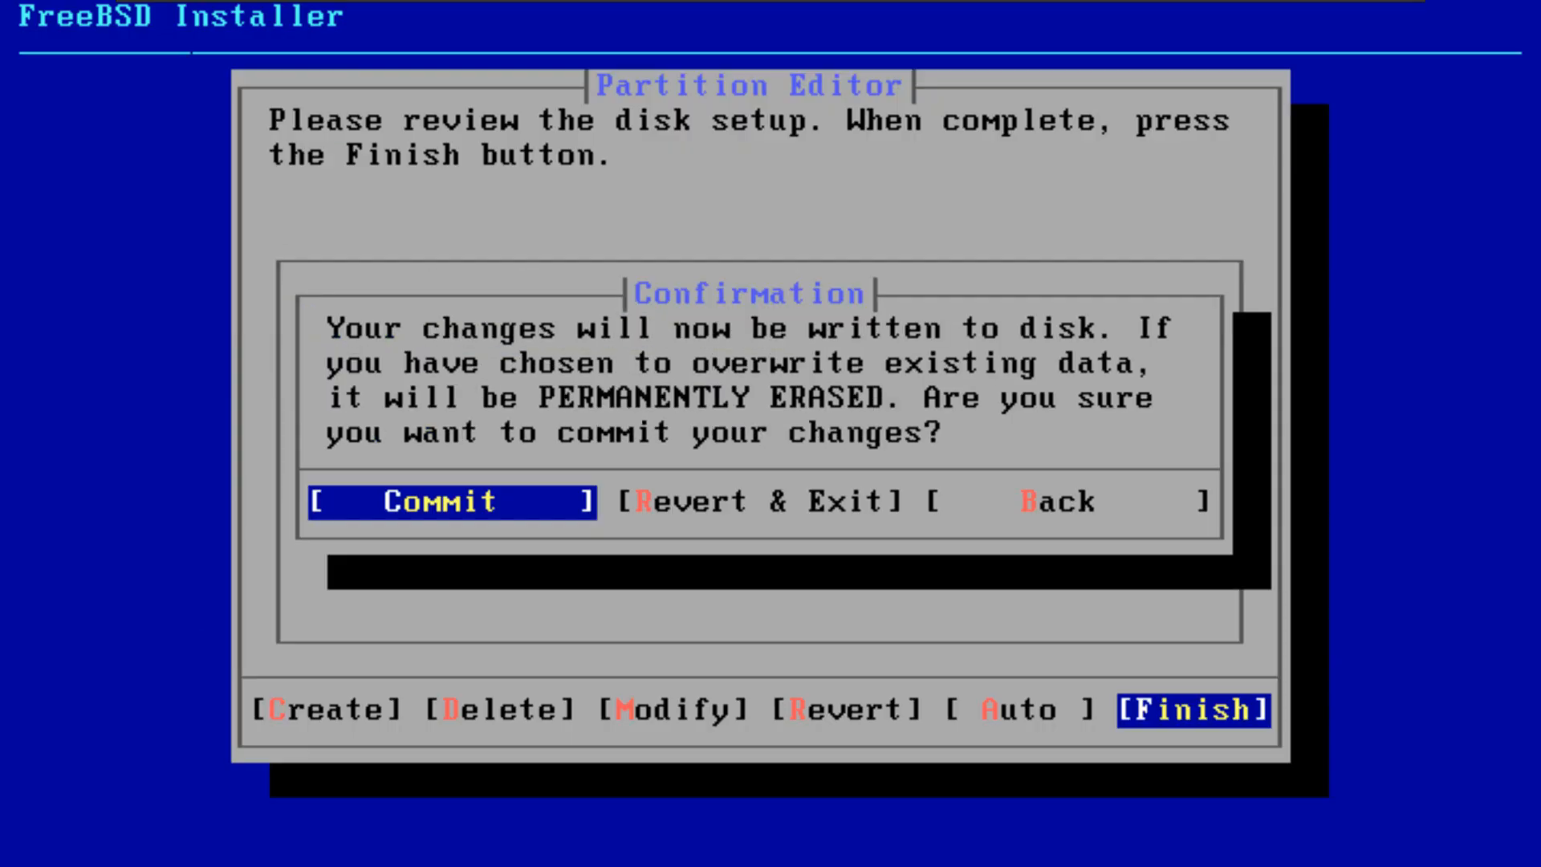
{"action": "key", "text": "Right"}
{"action": "key", "text": "Left"}
Step: Finish the partition review again, but revert the changes and exit the Partition Editor
{"action": "key", "text": "Return"}
{"action": "key", "text": "Return"}
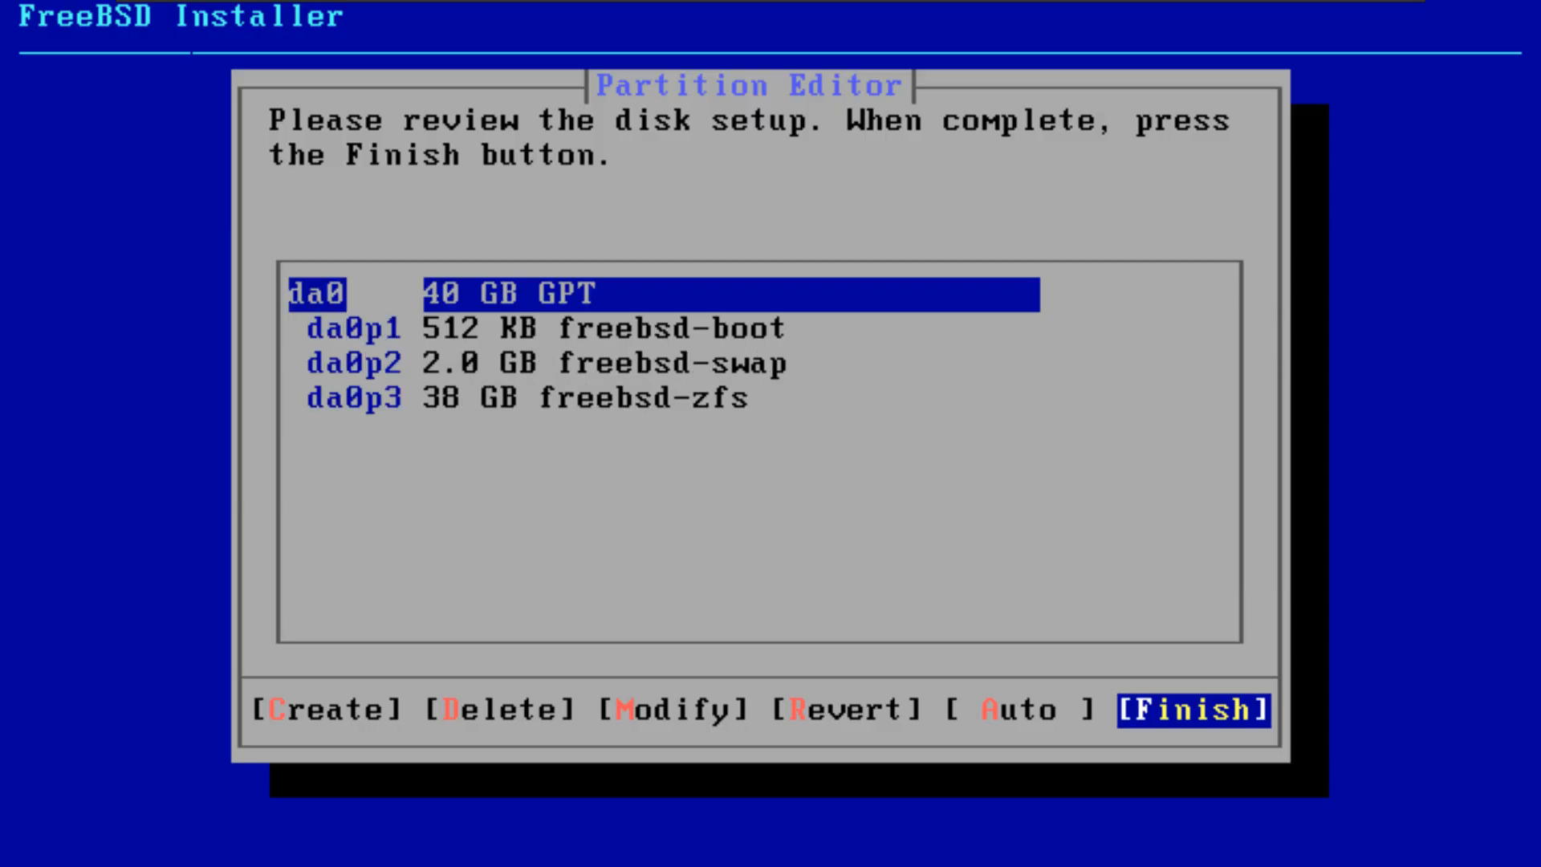
{"action": "key", "text": "Left"}
{"action": "key", "text": "Right"}
{"action": "key", "text": "Left"}
{"action": "key", "text": "Right"}
{"action": "key", "text": "Return"}
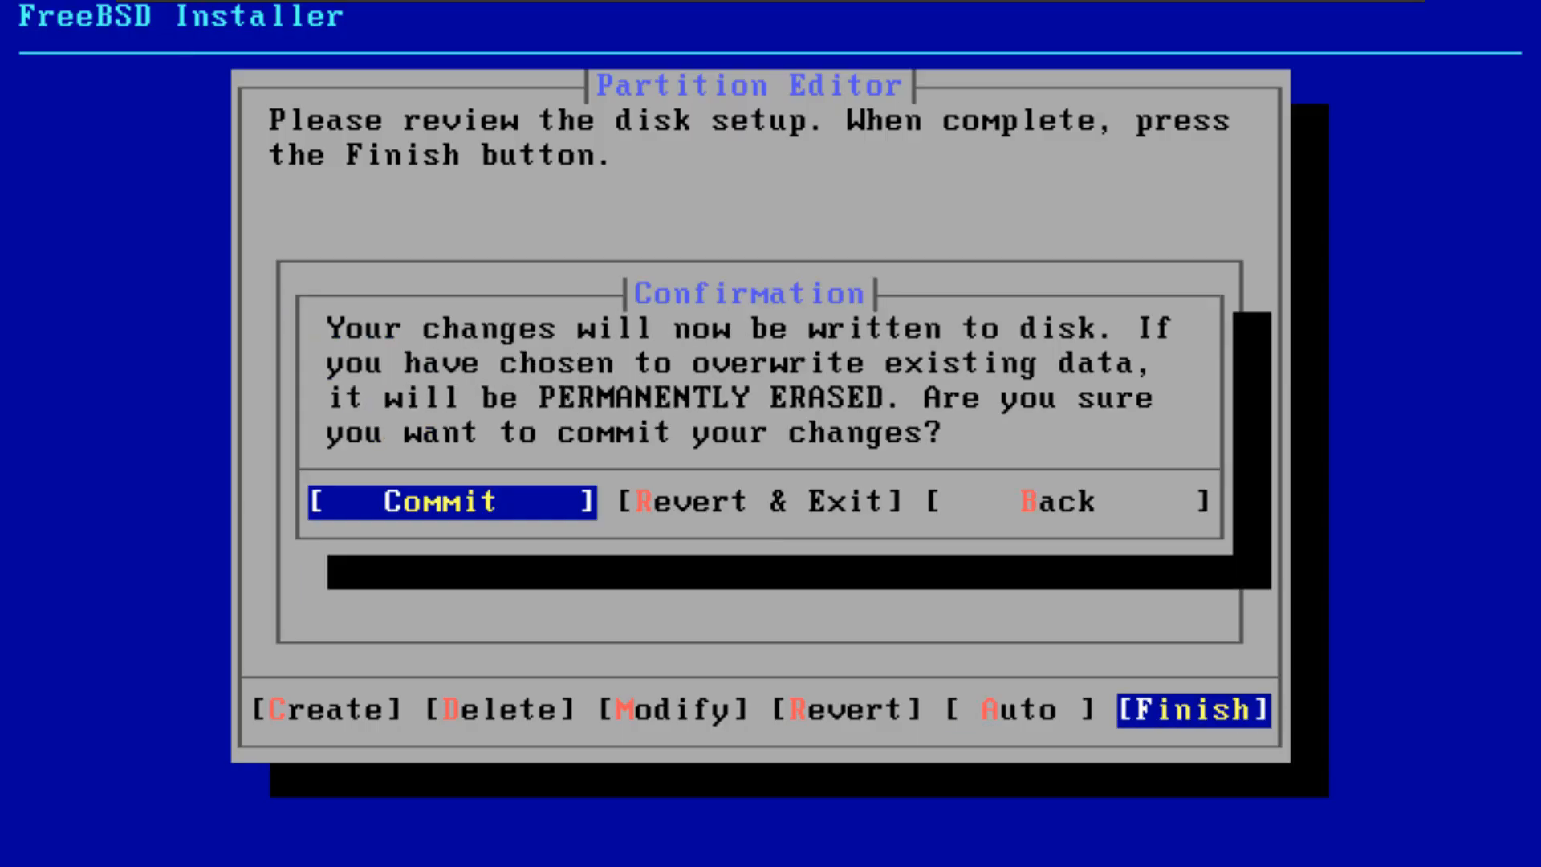
{"action": "key", "text": "Right"}
Step: Confirm the hostname and default components, choose Guided Root-on-ZFS partitioning, and dismiss the disk error
{"action": "key", "text": "Return"}
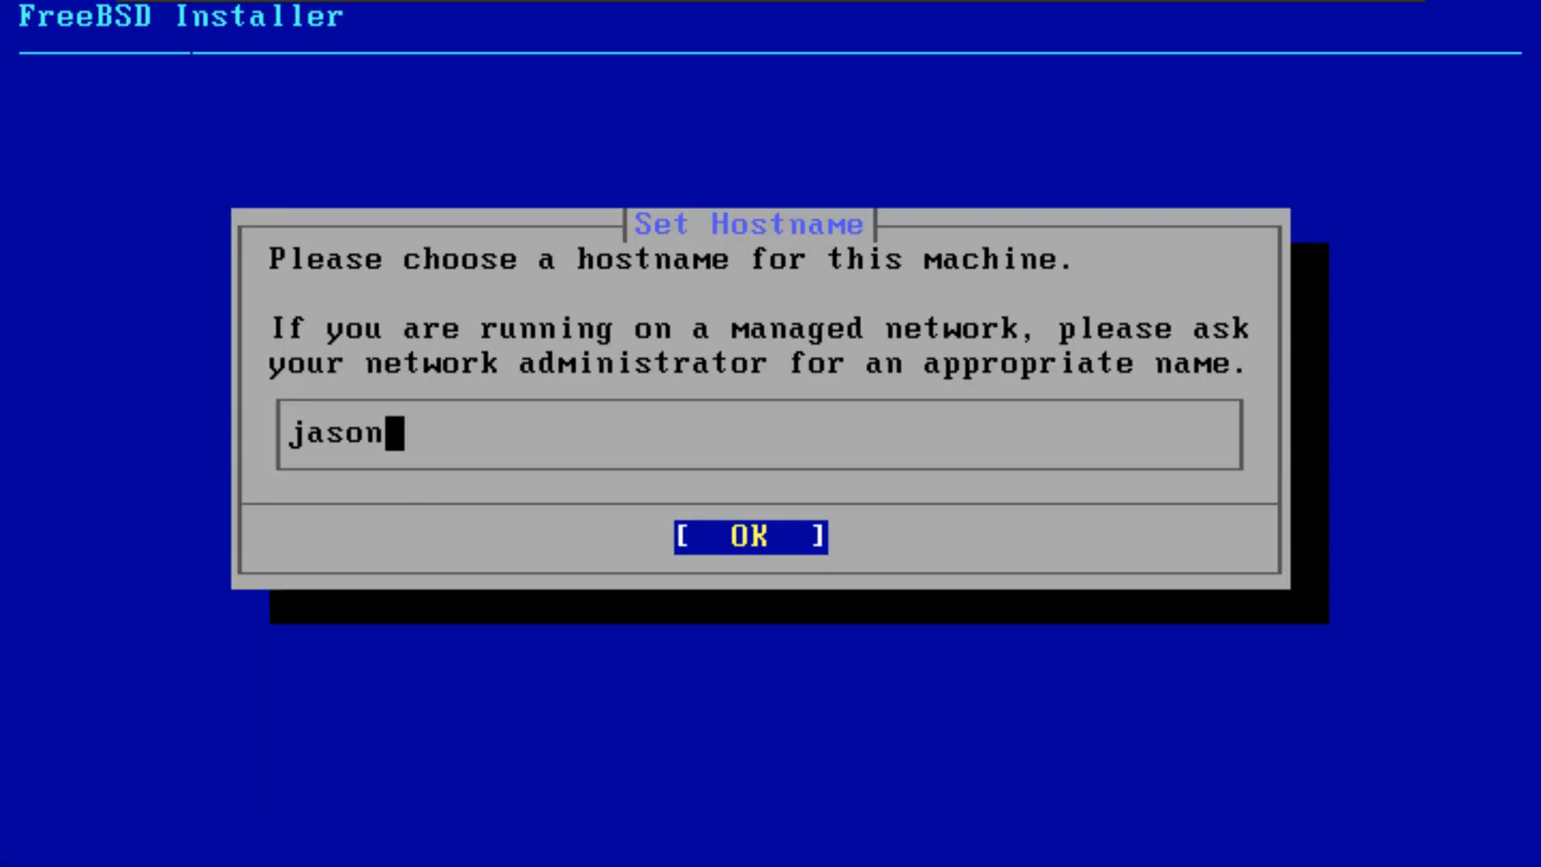
{"action": "key", "text": "Return"}
{"action": "key", "text": "Return"}
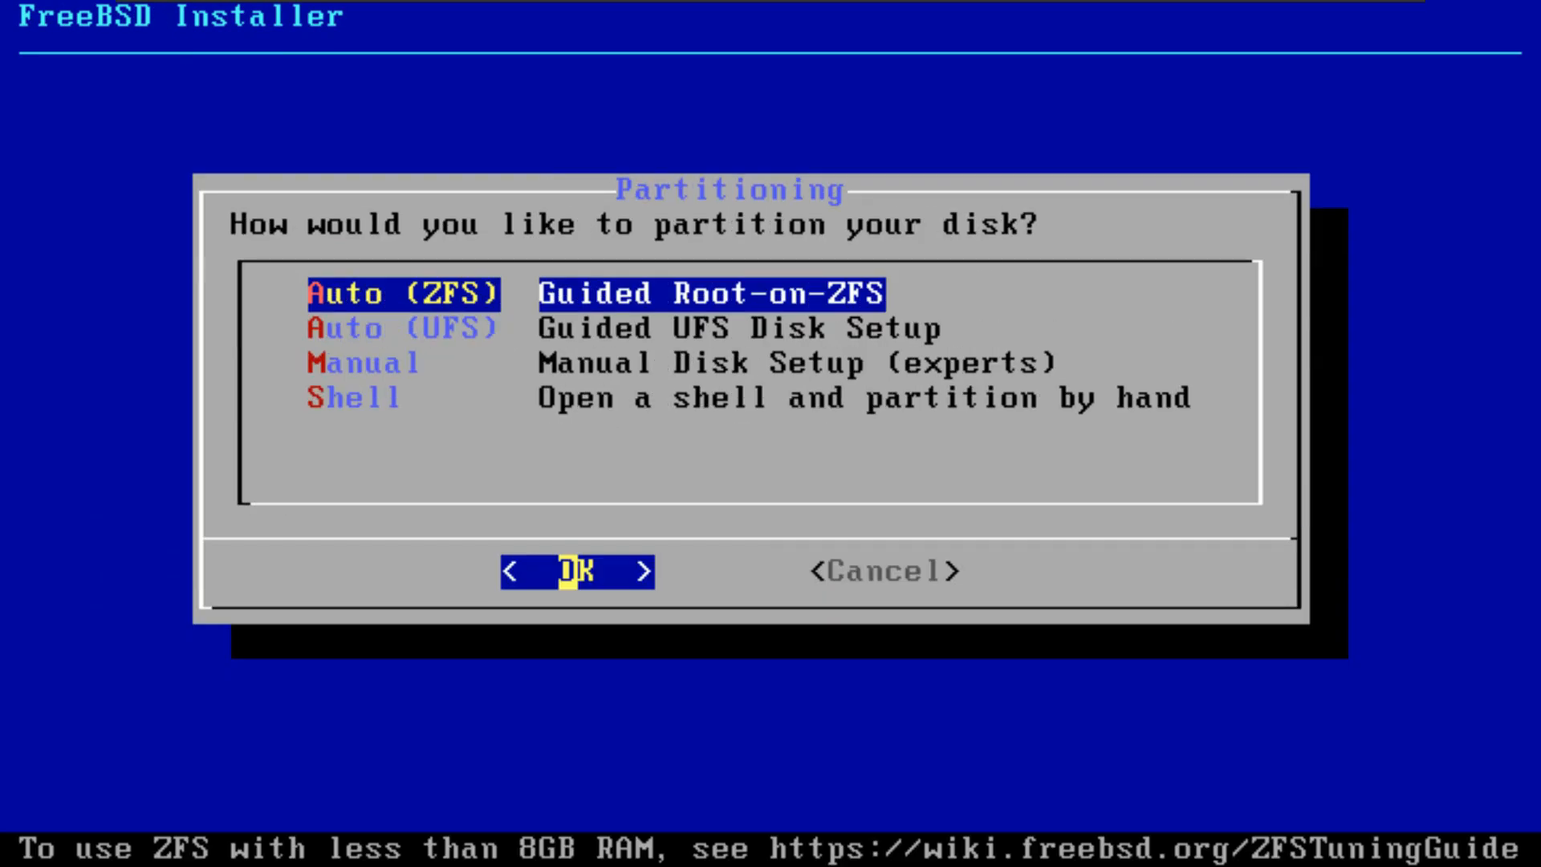
{"action": "key", "text": "Return"}
{"action": "key", "text": "Return"}
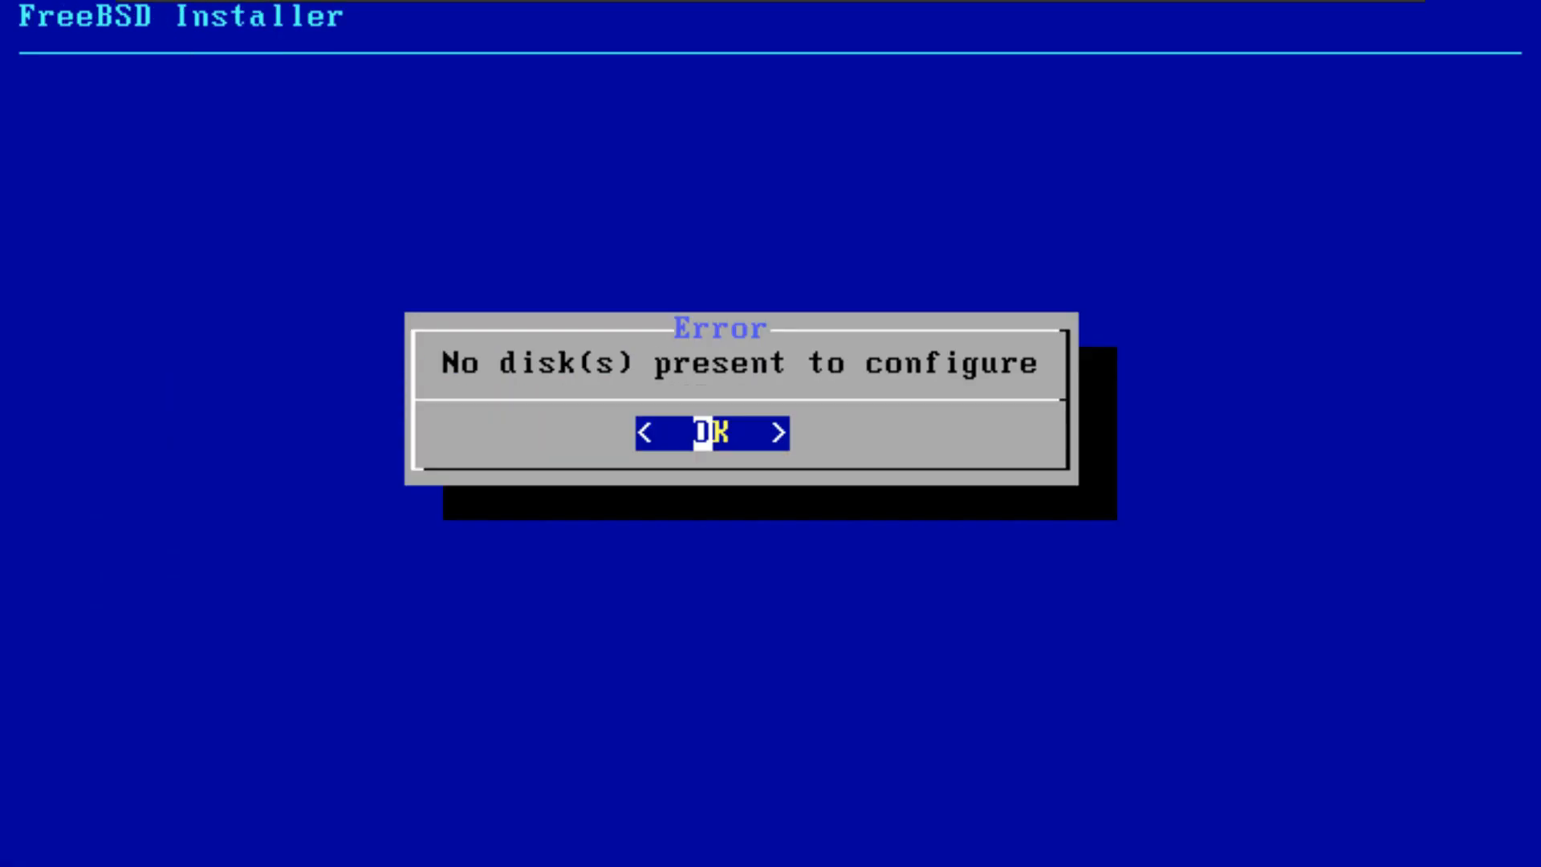
{"action": "key", "text": "Return"}
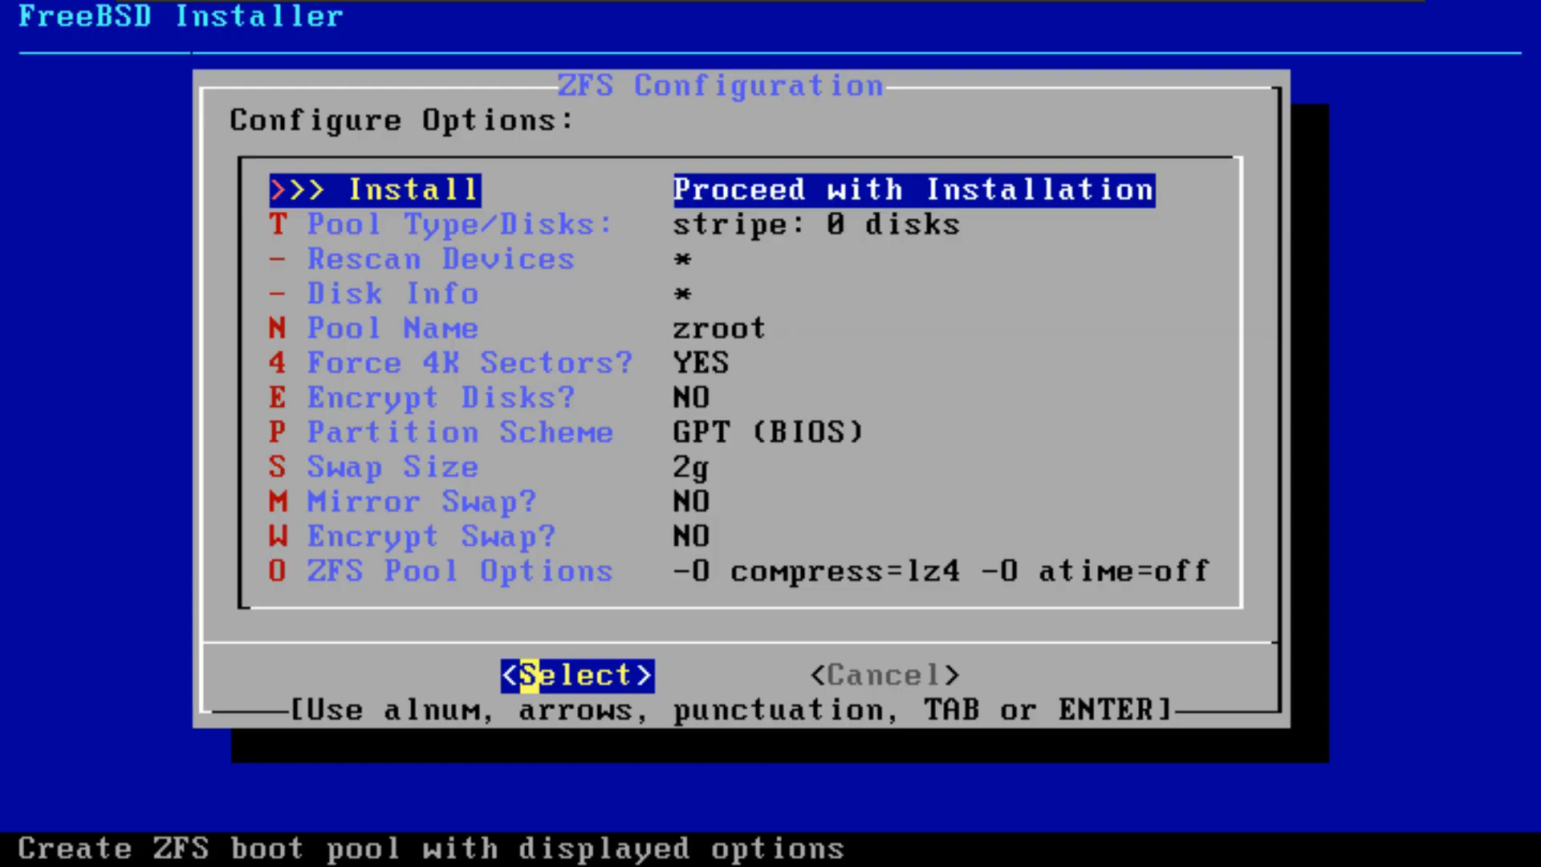
Step: Cancel the ZFS configuration without changing its options, and restart the installer
{"action": "key", "text": "e"}
{"action": "key", "text": "Up"}
{"action": "key", "text": "Up"}
{"action": "key", "text": "Up"}
{"action": "key", "text": "Up"}
{"action": "key", "text": "Up"}
{"action": "key", "text": "Up"}
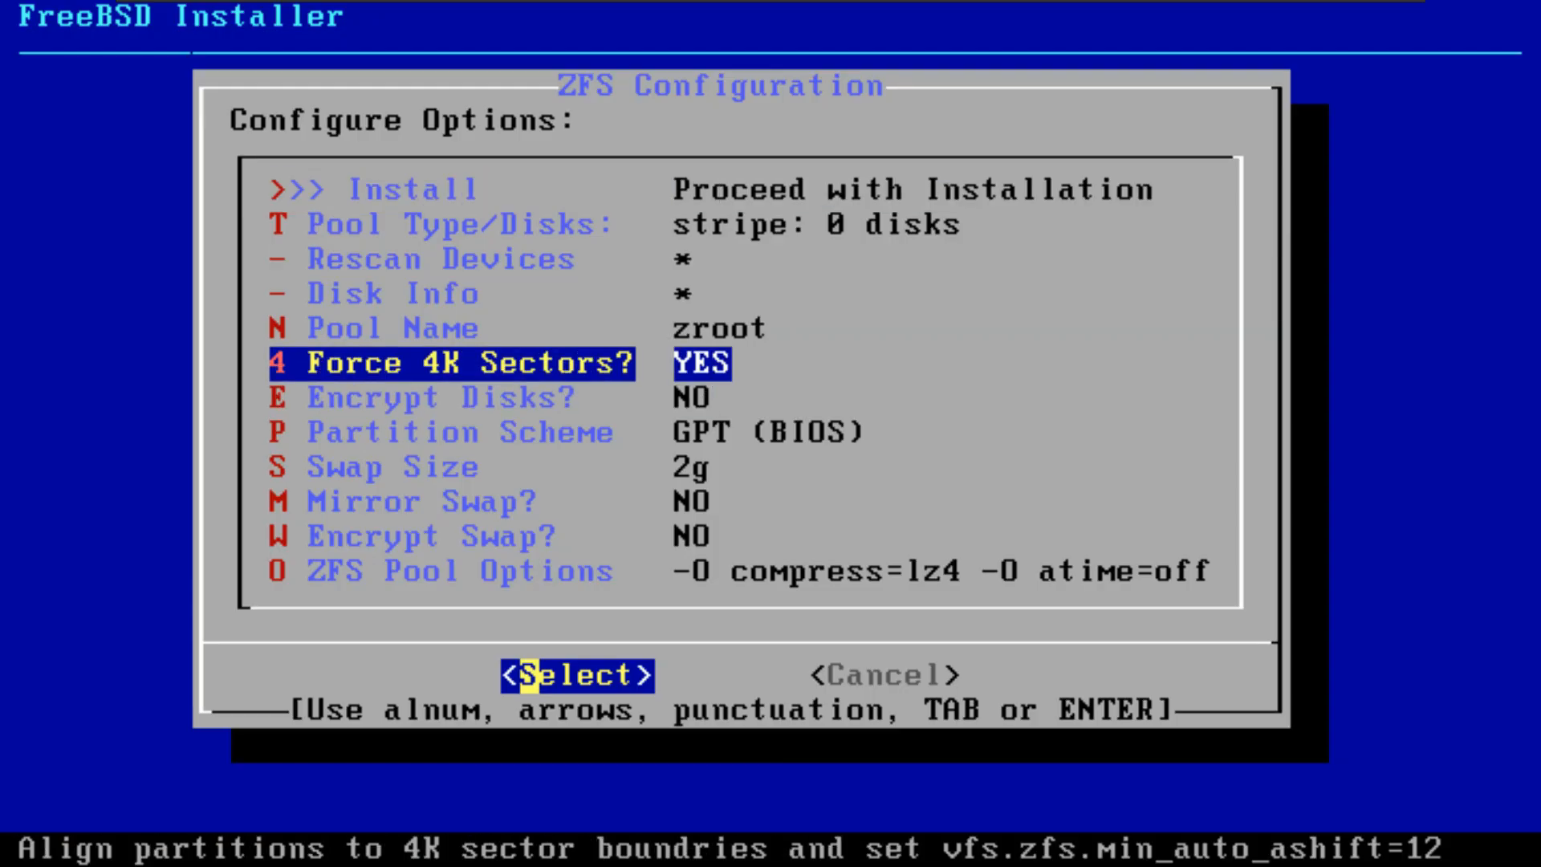
{"action": "key", "text": "Return"}
{"action": "key", "text": "Return"}
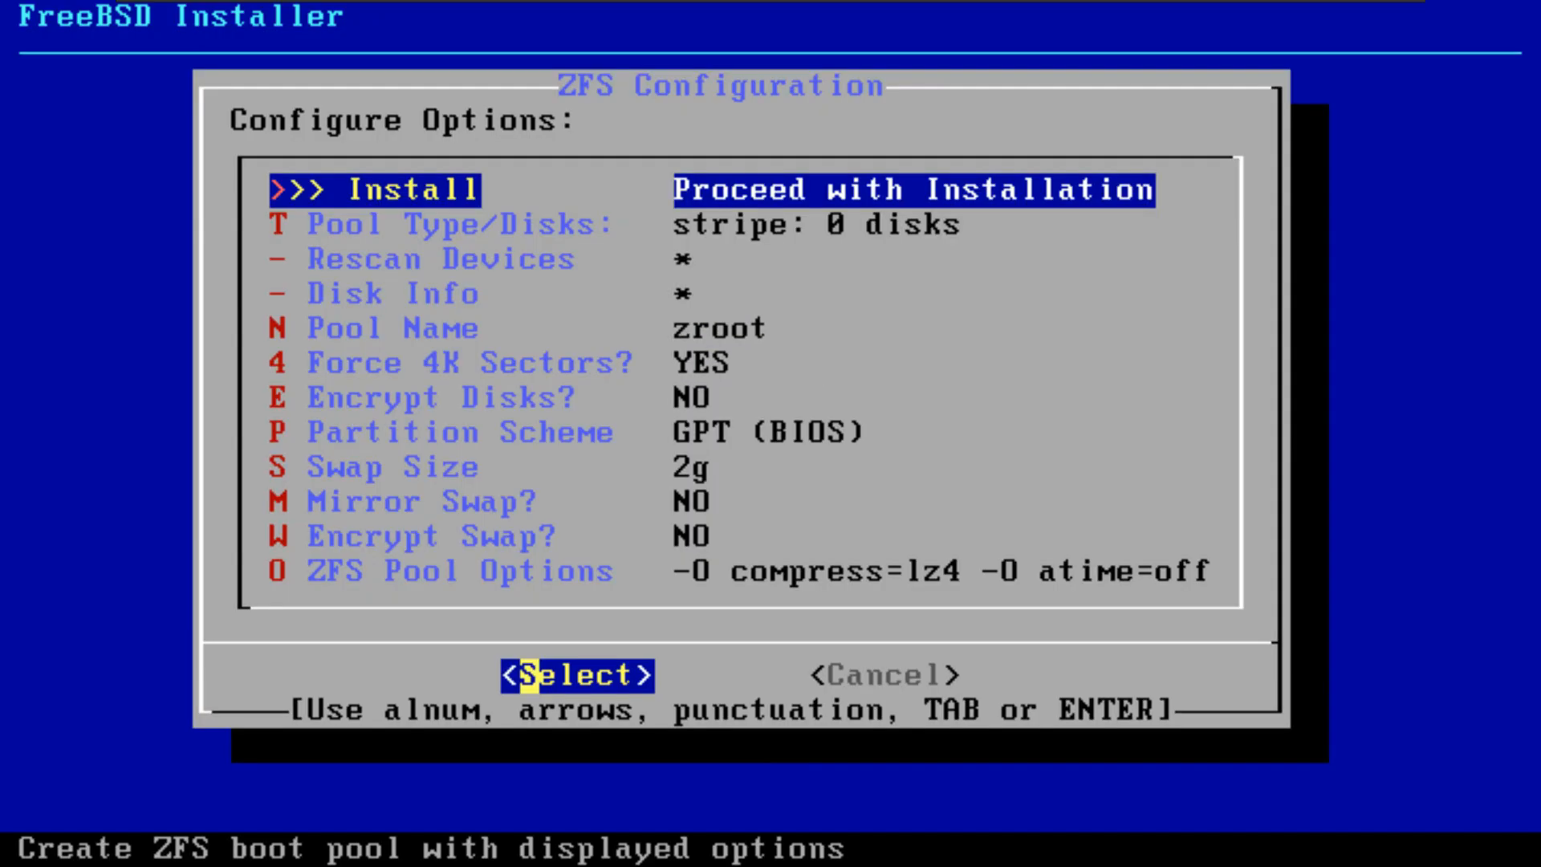
{"action": "key", "text": "Tab"}
Step: Continue with the default keymap, enter the hostname, and accept the default components to reach the partitioning choices
{"action": "key", "text": "Return"}
{"action": "key", "text": "Return"}
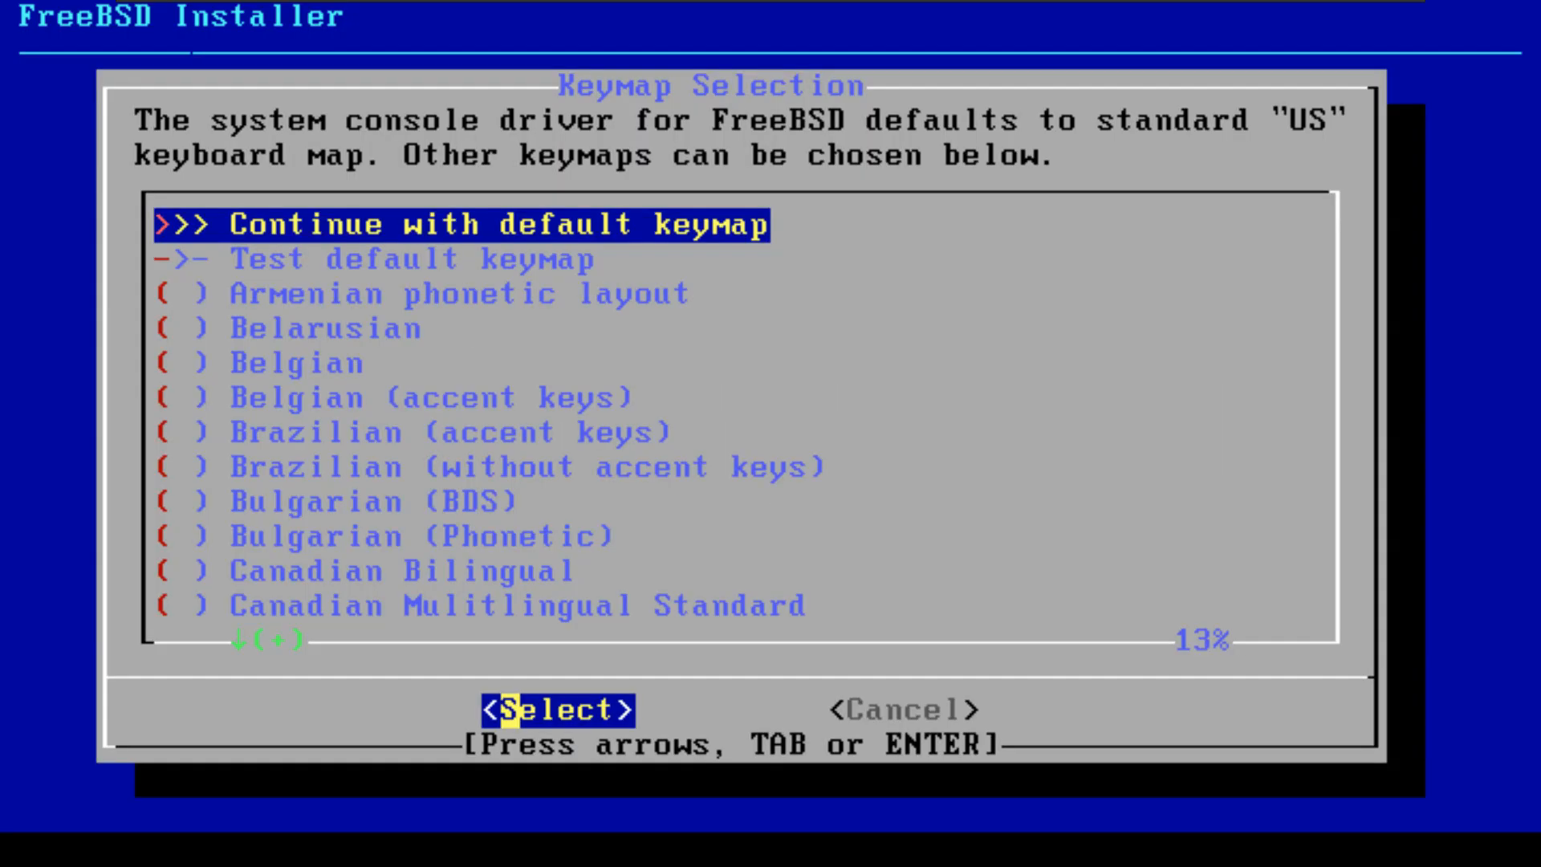
{"action": "key", "text": "Return"}
{"action": "type", "text": "jason"}
{"action": "key", "text": "Return"}
{"action": "key", "text": "Return"}
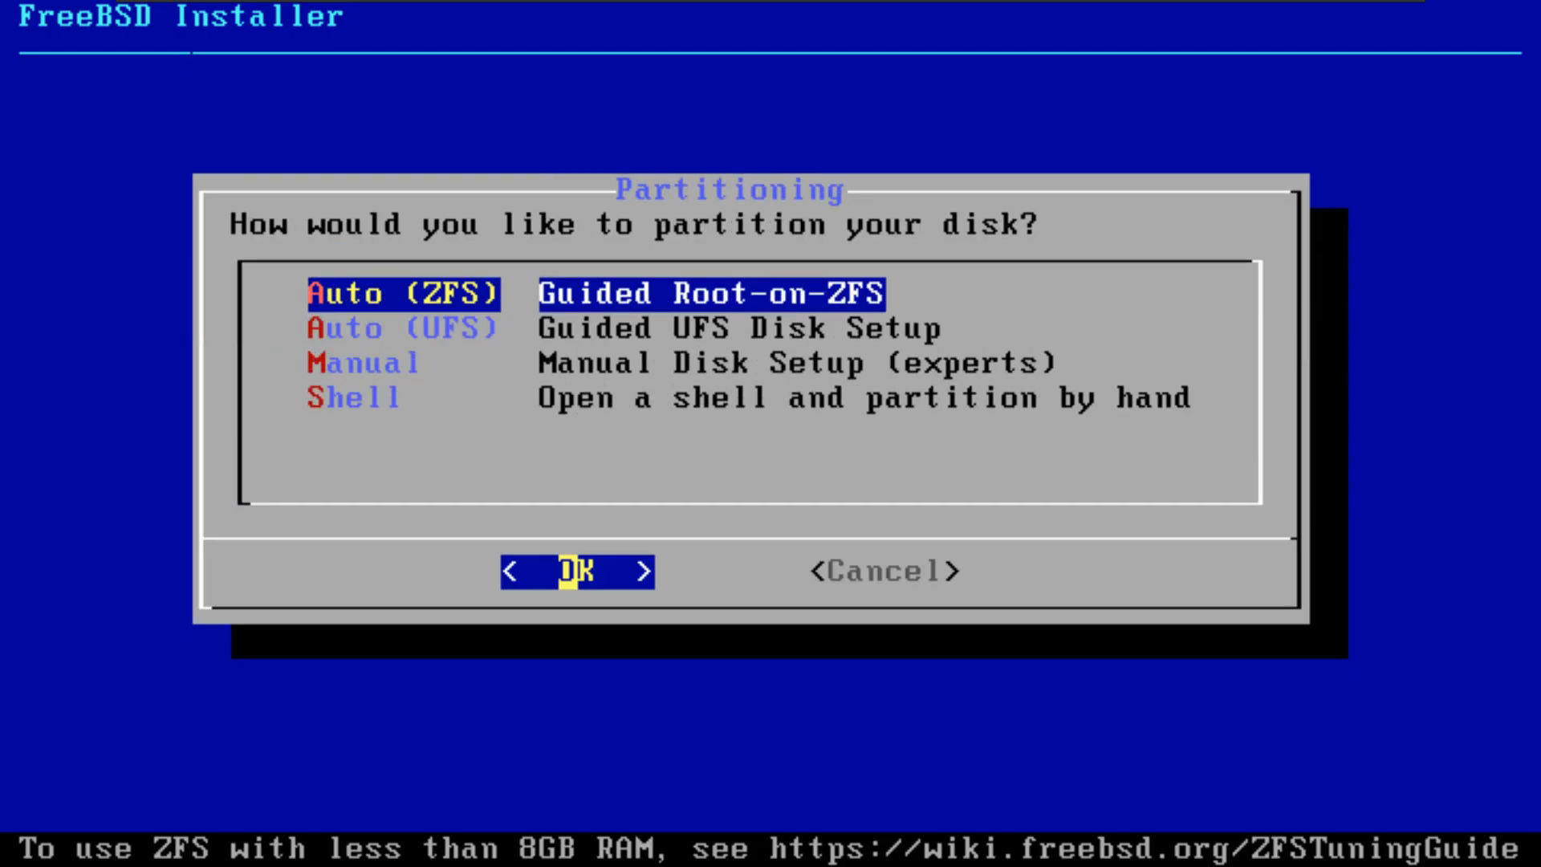
{"action": "key", "text": "Down"}
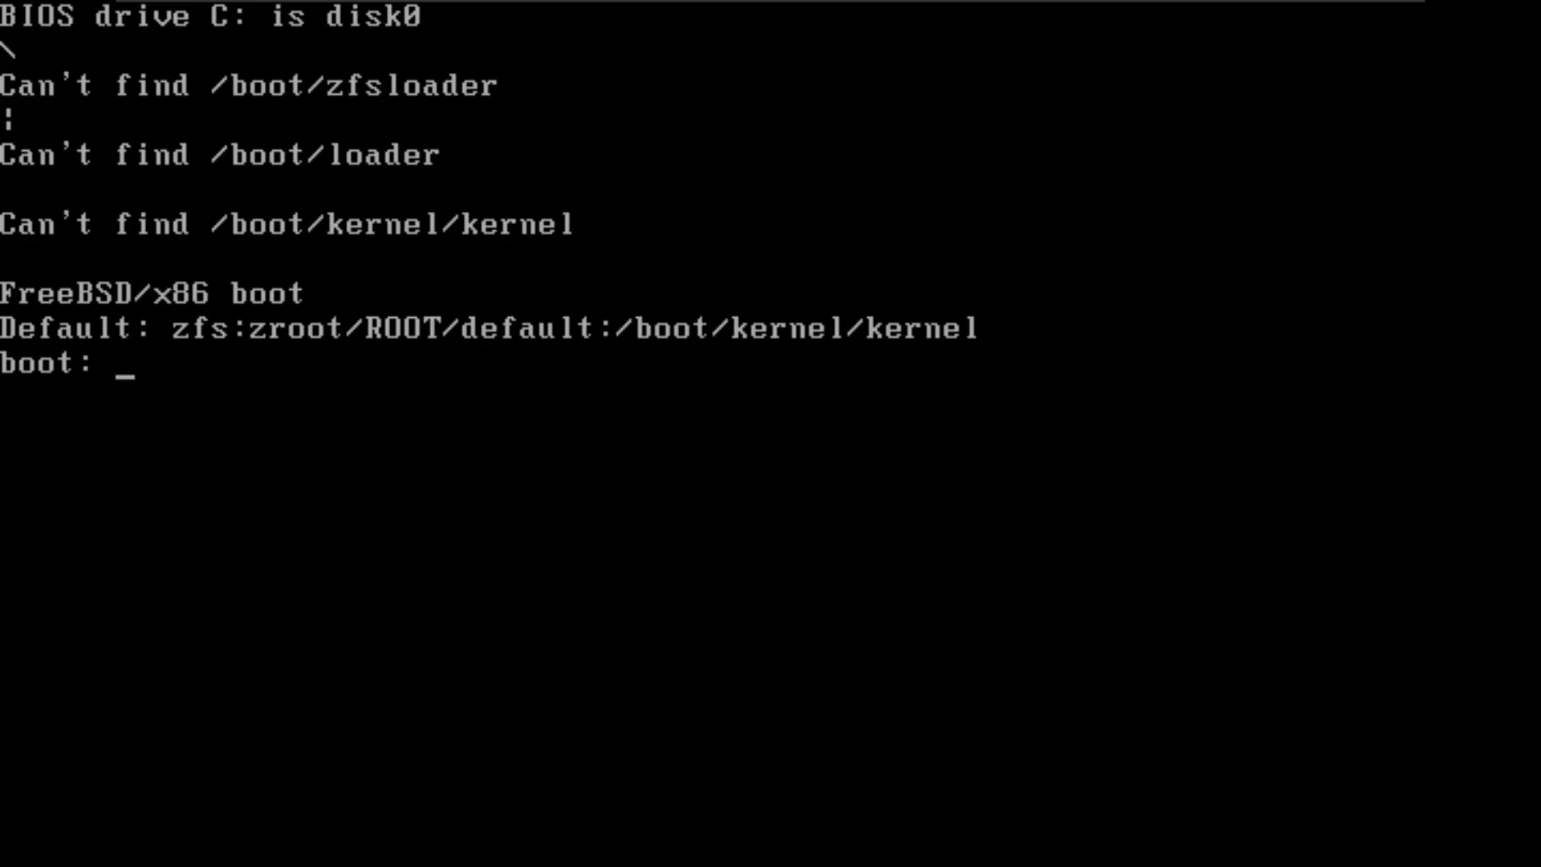
Step: Try entering the machine's hostname at the FreeBSD boot prompt, and clear the stray text entered after it
{"action": "type", "text": "jason"}
{"action": "key", "text": "Return"}
{"action": "type", "text": "ijqoisjhoiqj"}
{"action": "key", "text": "BackSpace"}
{"action": "key", "text": "BackSpace"}
{"action": "key", "text": "BackSpace"}
{"action": "key", "text": "BackSpace"}
{"action": "key", "text": "BackSpace"}
{"action": "key", "text": "BackSpace"}
{"action": "key", "text": "BackSpace"}
{"action": "key", "text": "BackSpace"}
{"action": "key", "text": "BackSpace"}
{"action": "key", "text": "BackSpace"}
{"action": "key", "text": "BackSpace"}
{"action": "key", "text": "BackSpace"}
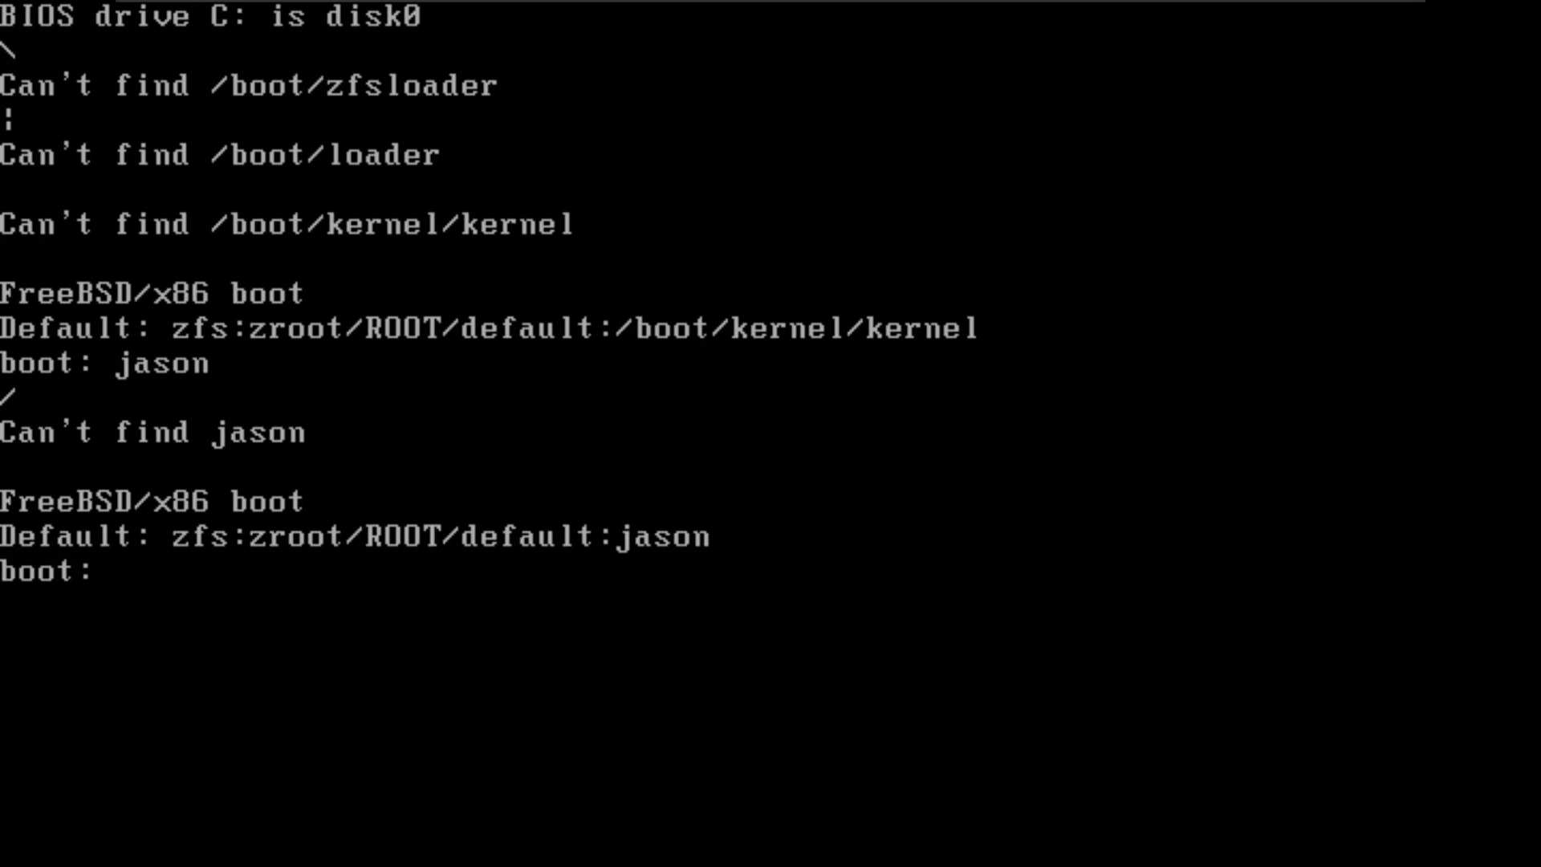
Step: Leave the full-screen guest, close the FreeBSD 14 64-bit virtual machine, and power it off
{"action": "key", "text": "ctrl+alt"}
{"action": "left_click", "coordinate": [1393, 13]}
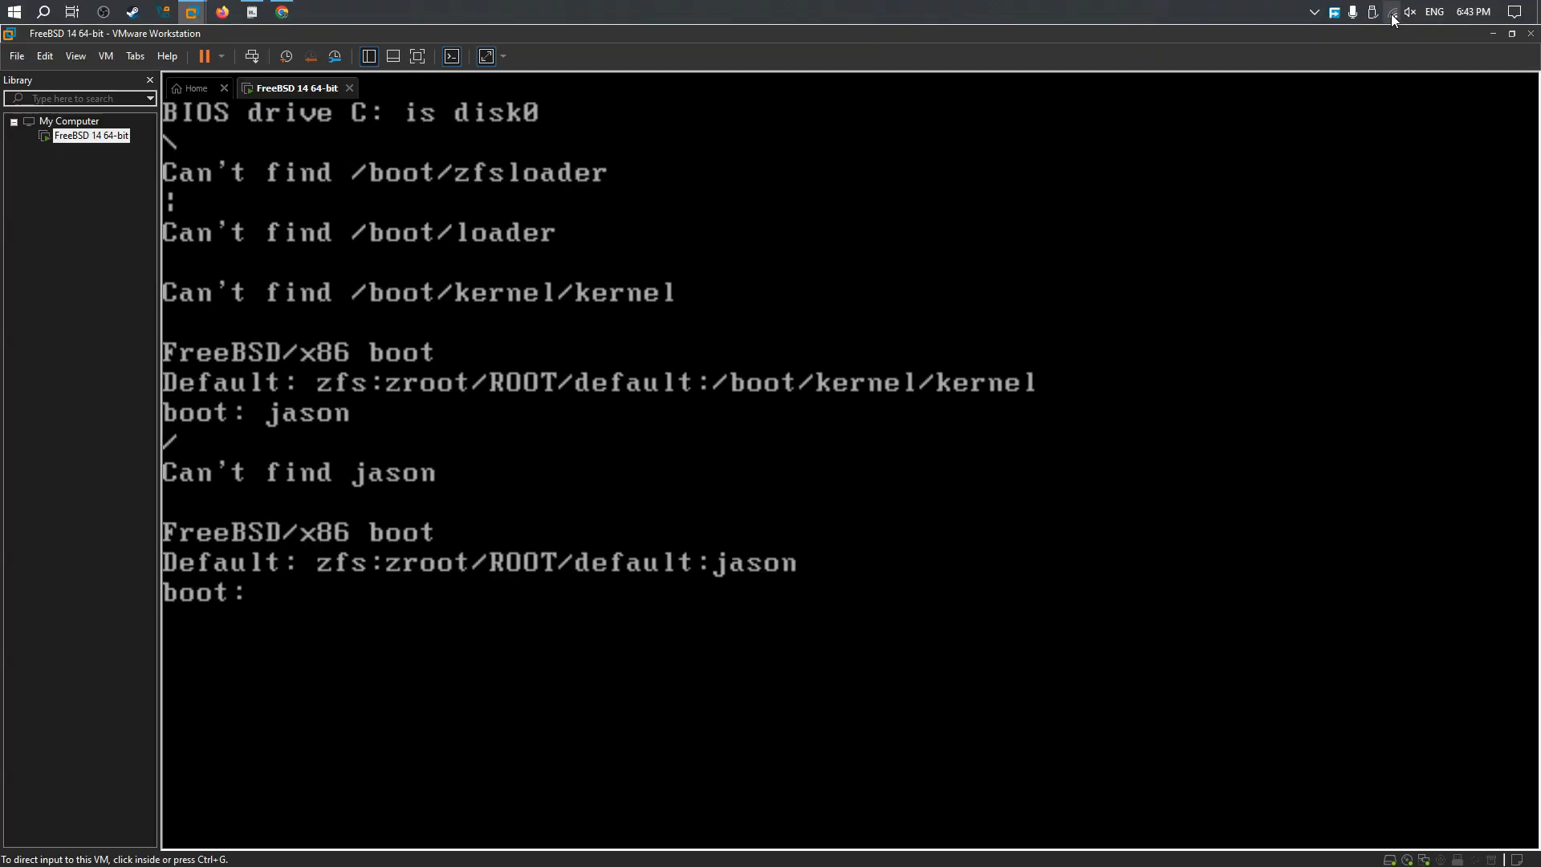
{"action": "left_click", "coordinate": [349, 88]}
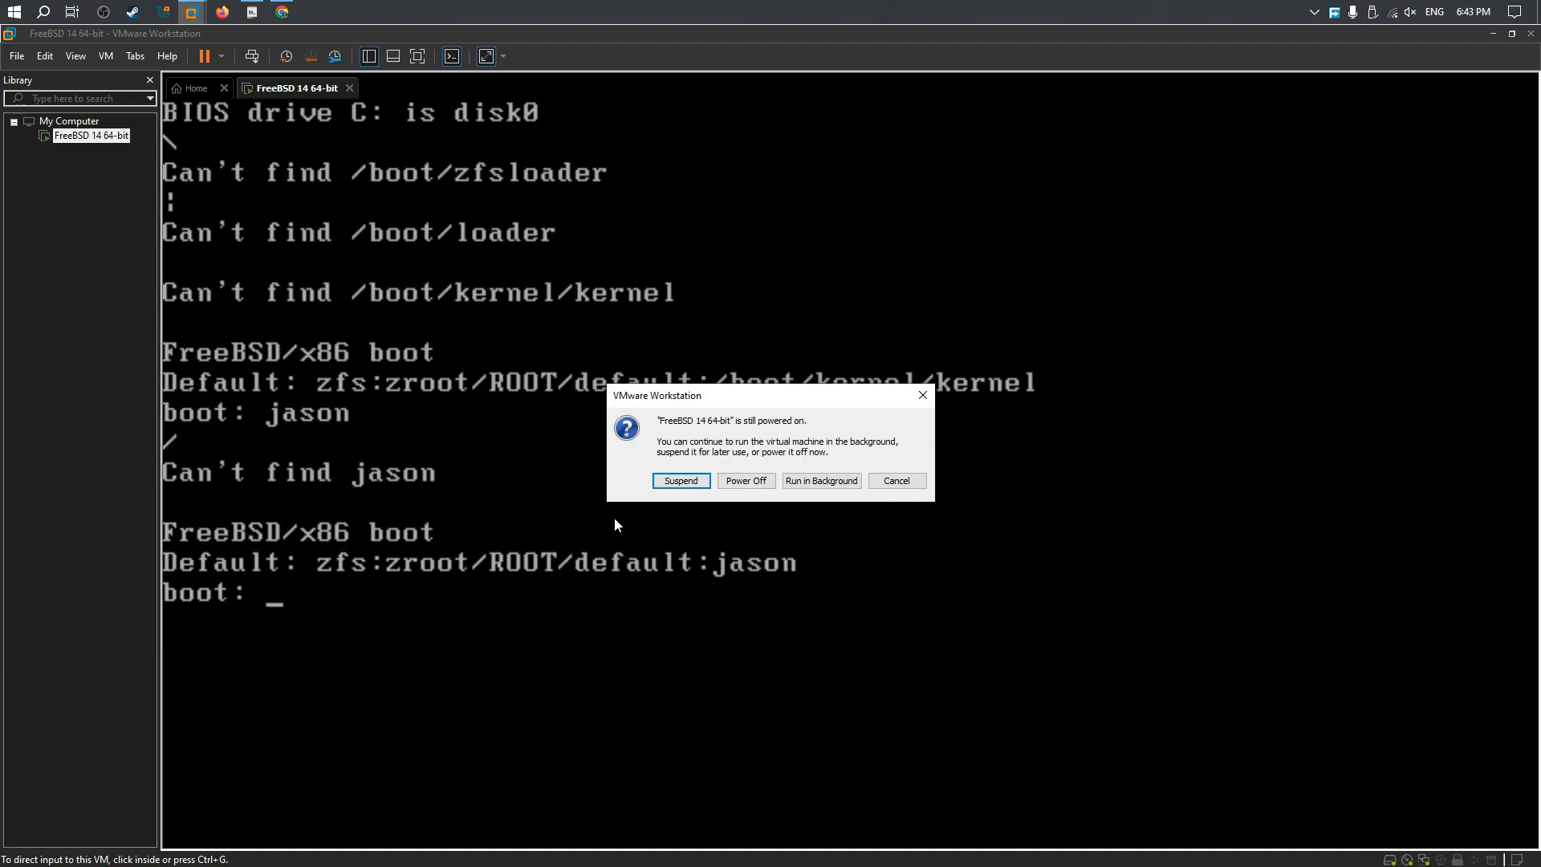
{"action": "left_click", "coordinate": [745, 481]}
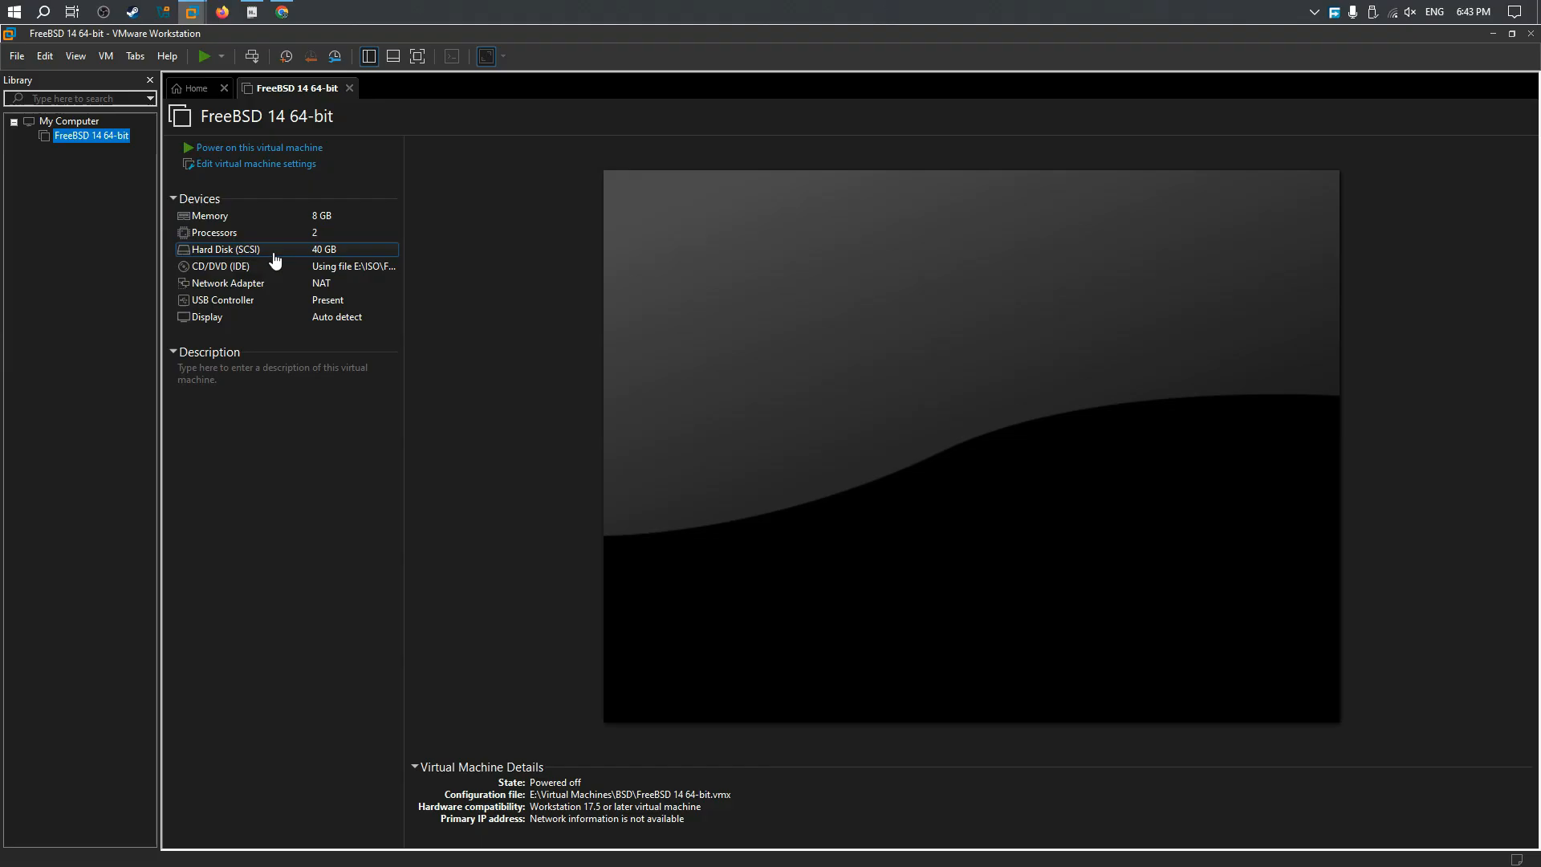
Step: Replace the virtual machine's SCSI hard disk with a new 40 GB SATA virtual disk stored as a single file
{"action": "double_click", "coordinate": [273, 250]}
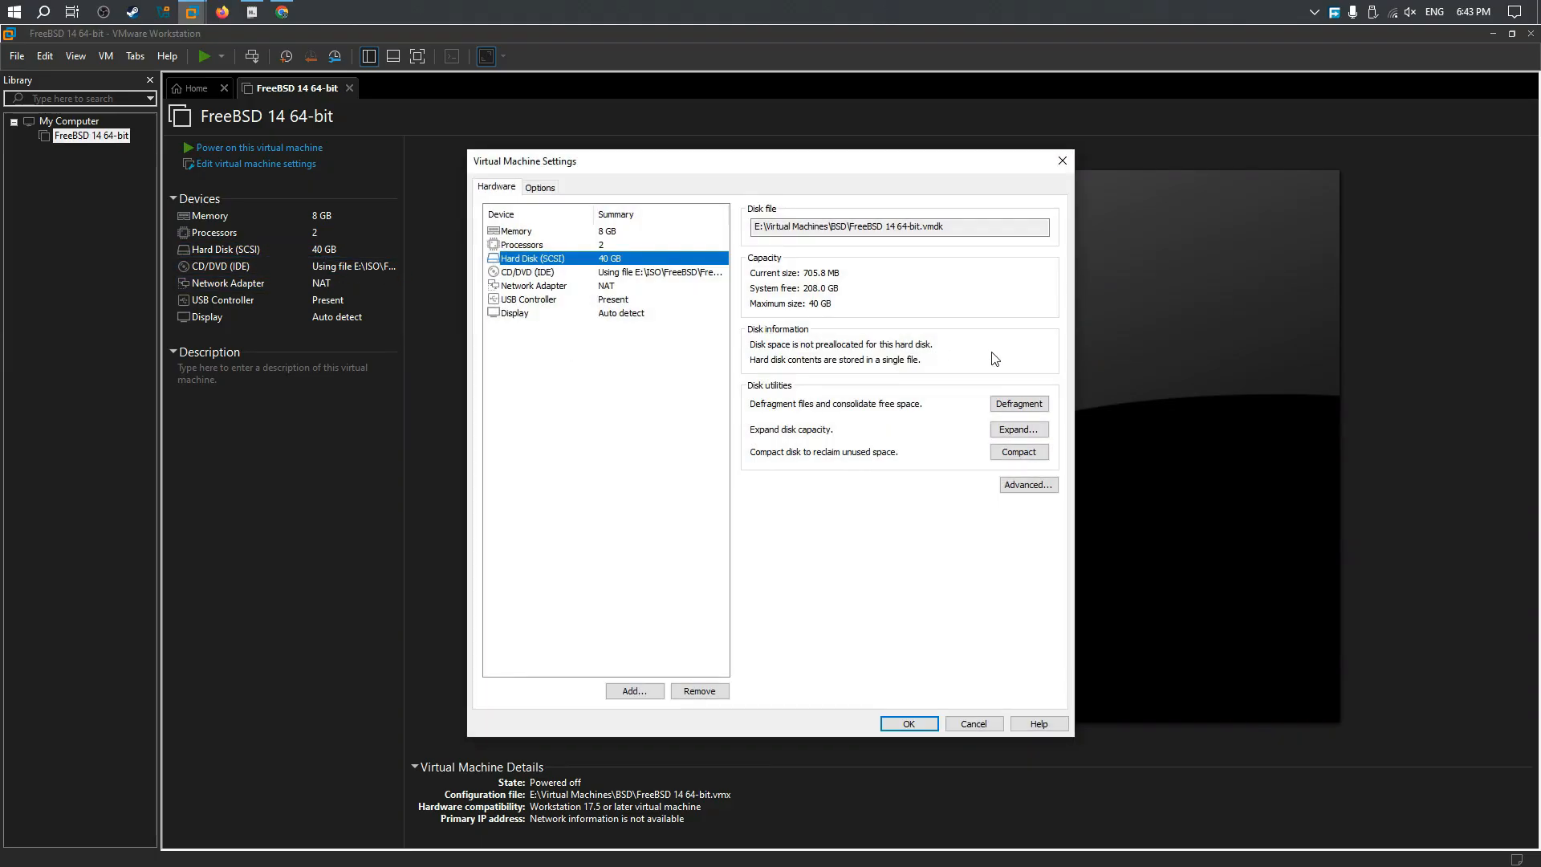
{"action": "left_click", "coordinate": [709, 692]}
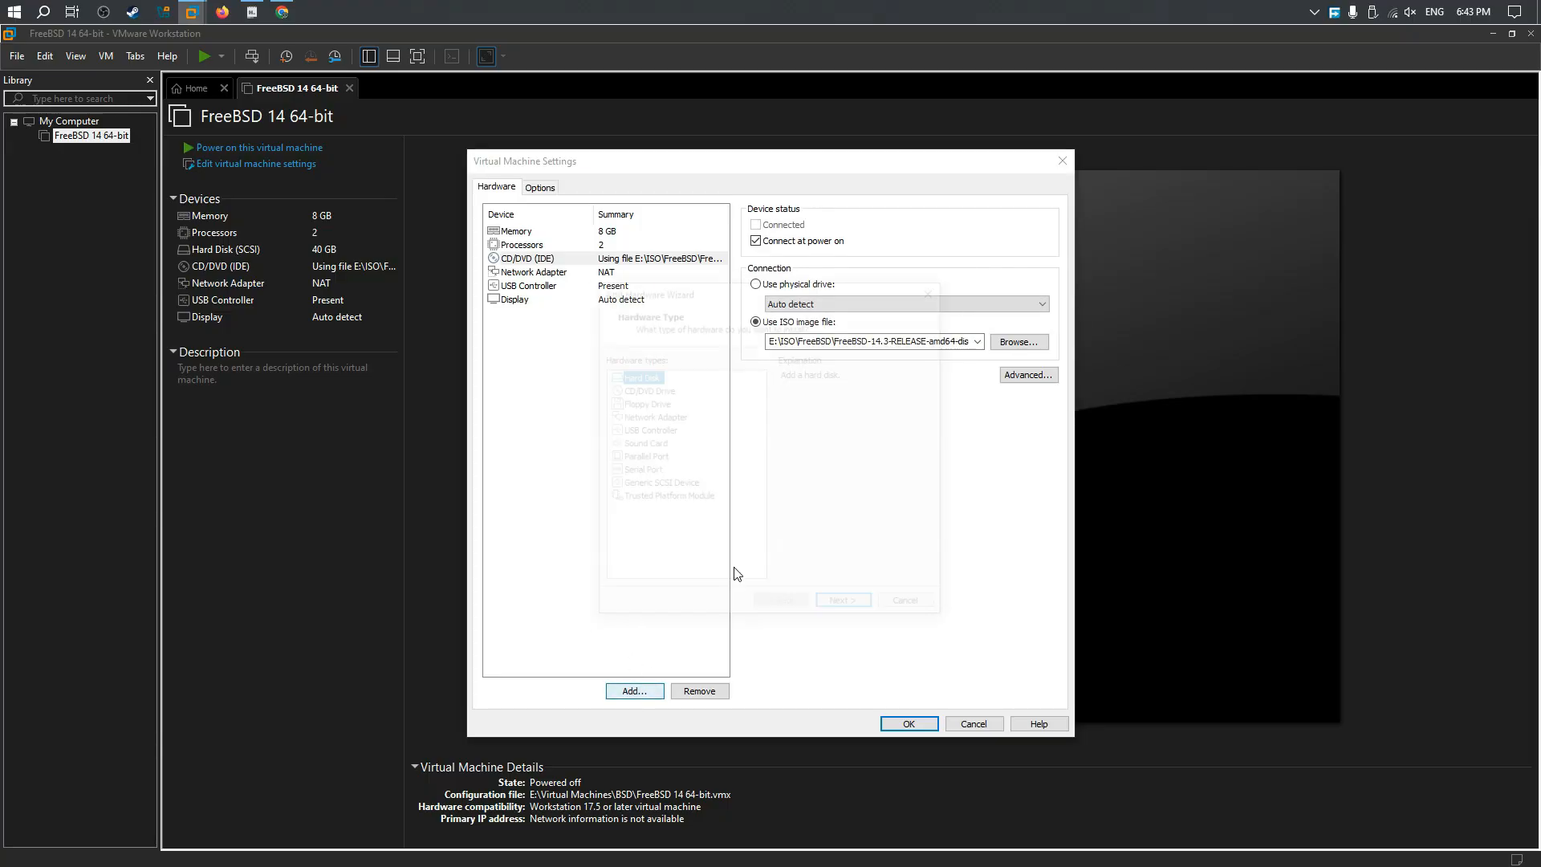
{"action": "left_click", "coordinate": [635, 692]}
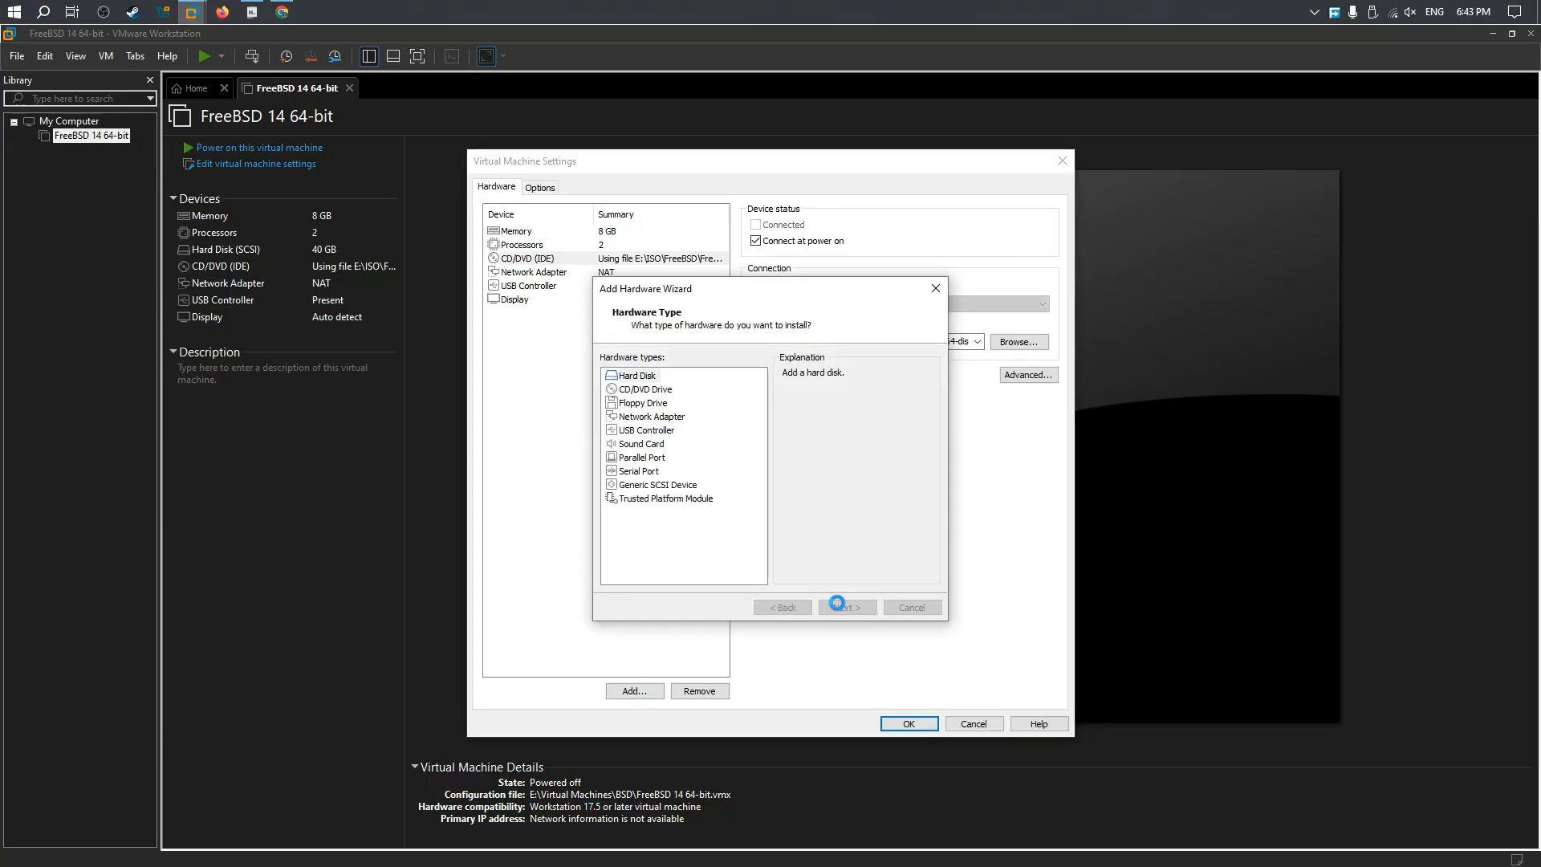
{"action": "left_click", "coordinate": [847, 607]}
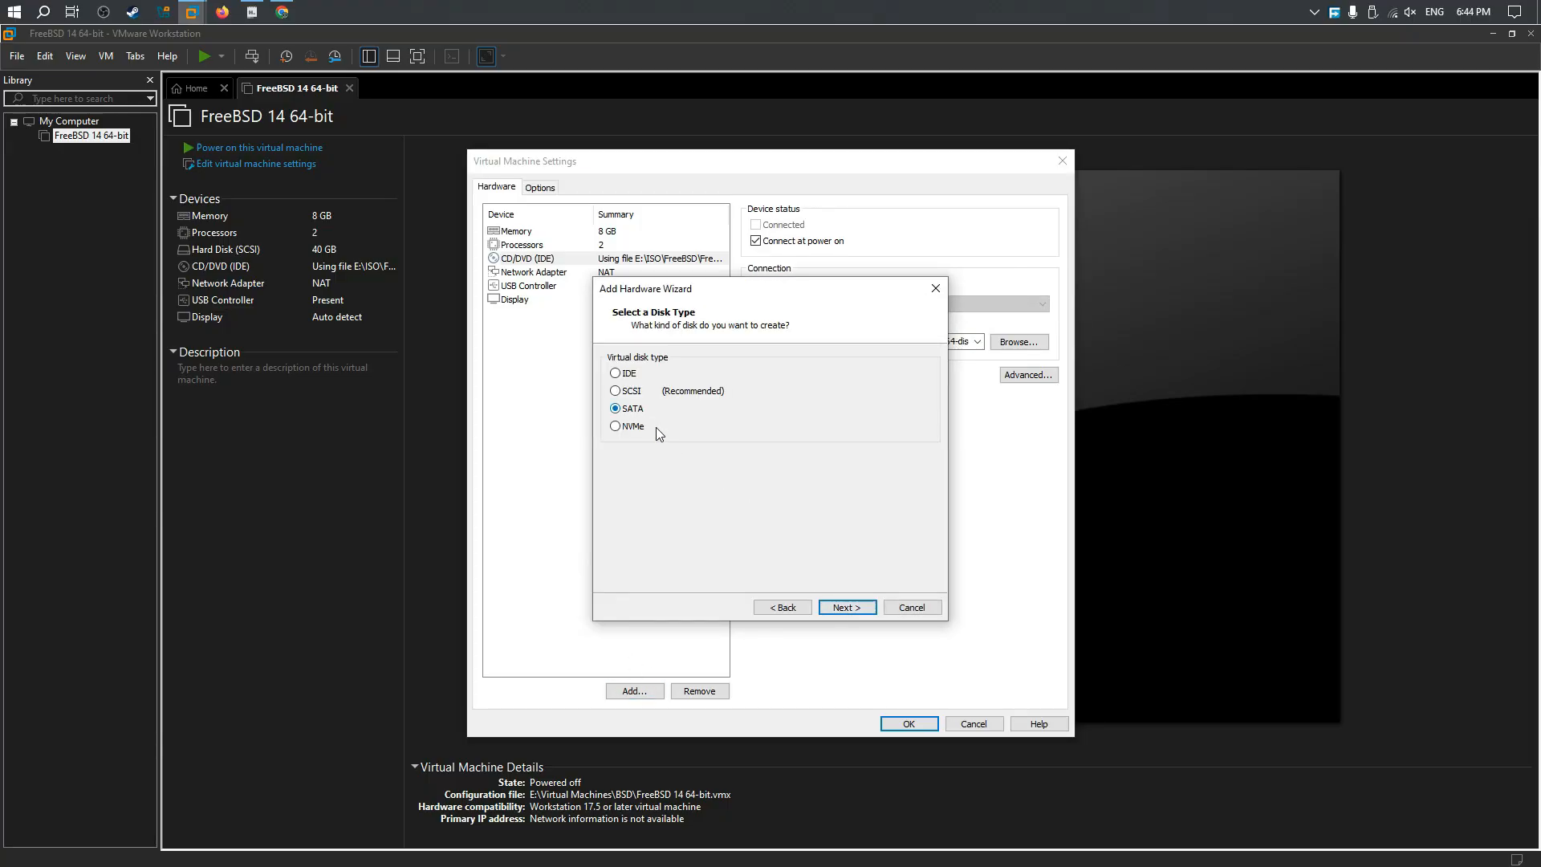
{"action": "left_click", "coordinate": [847, 607]}
{"action": "left_click", "coordinate": [851, 608]}
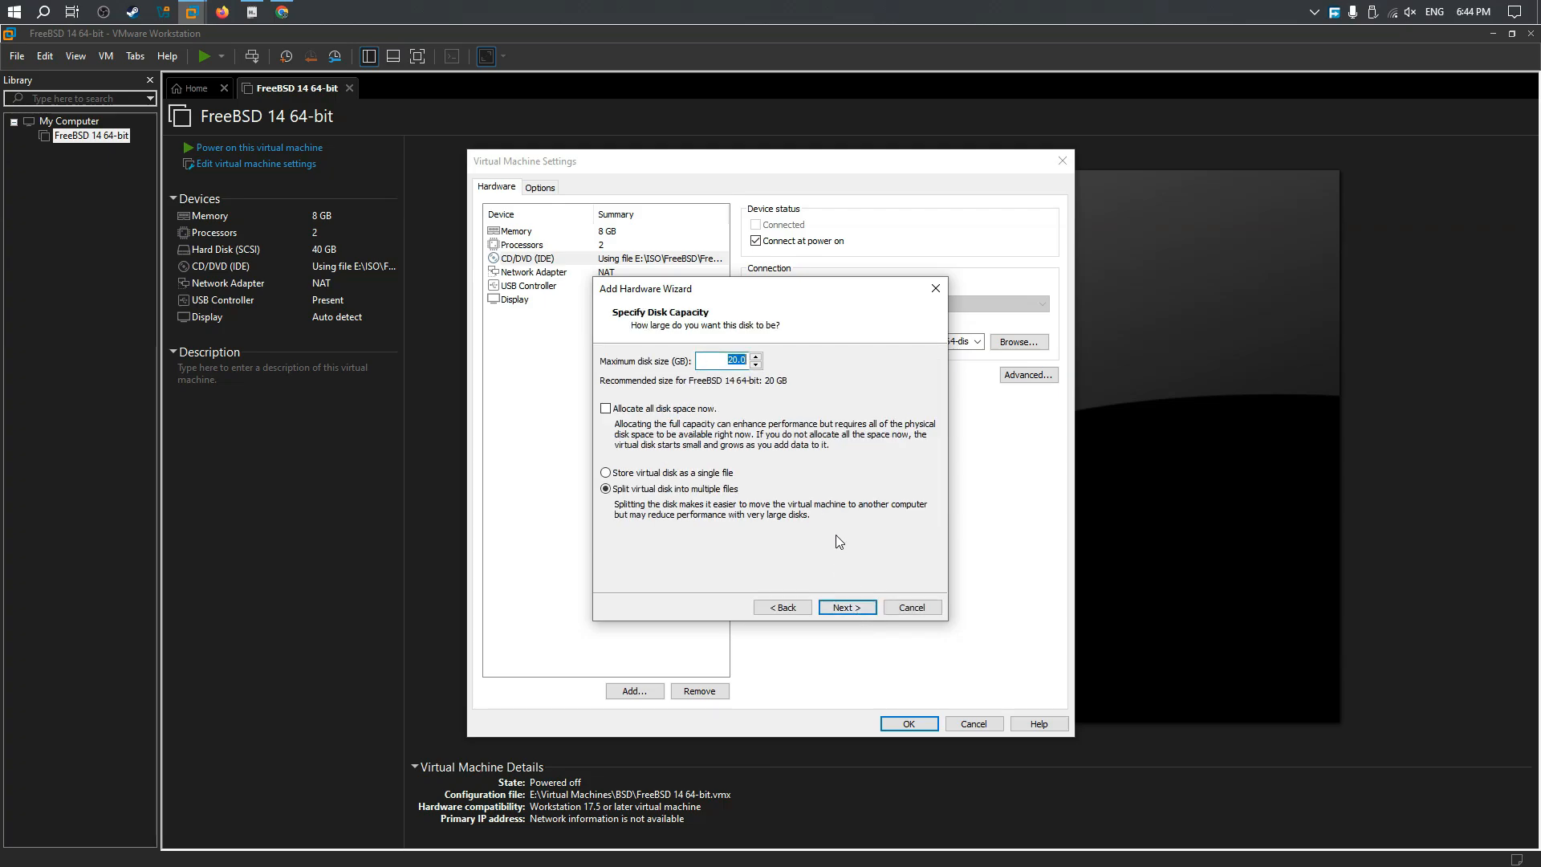
{"action": "type", "text": "40"}
{"action": "left_click", "coordinate": [859, 608]}
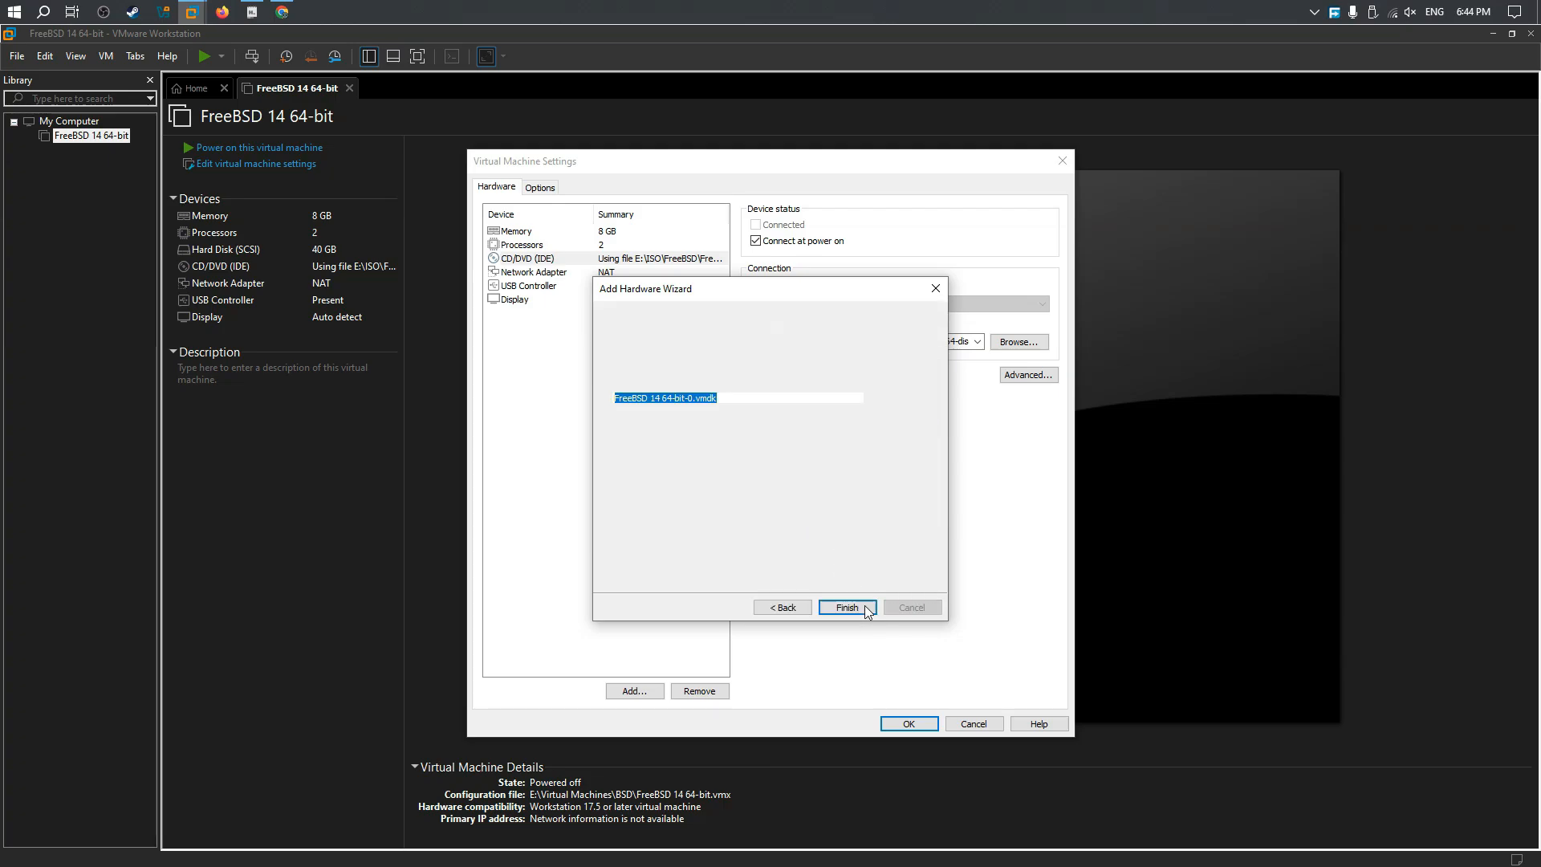
Step: Save the disk file "FreeBSD 14 64-bit-0.vmdk" in a new folder inside E:\Virtual Machines, and apply the virtual machine settings
{"action": "left_click", "coordinate": [900, 399]}
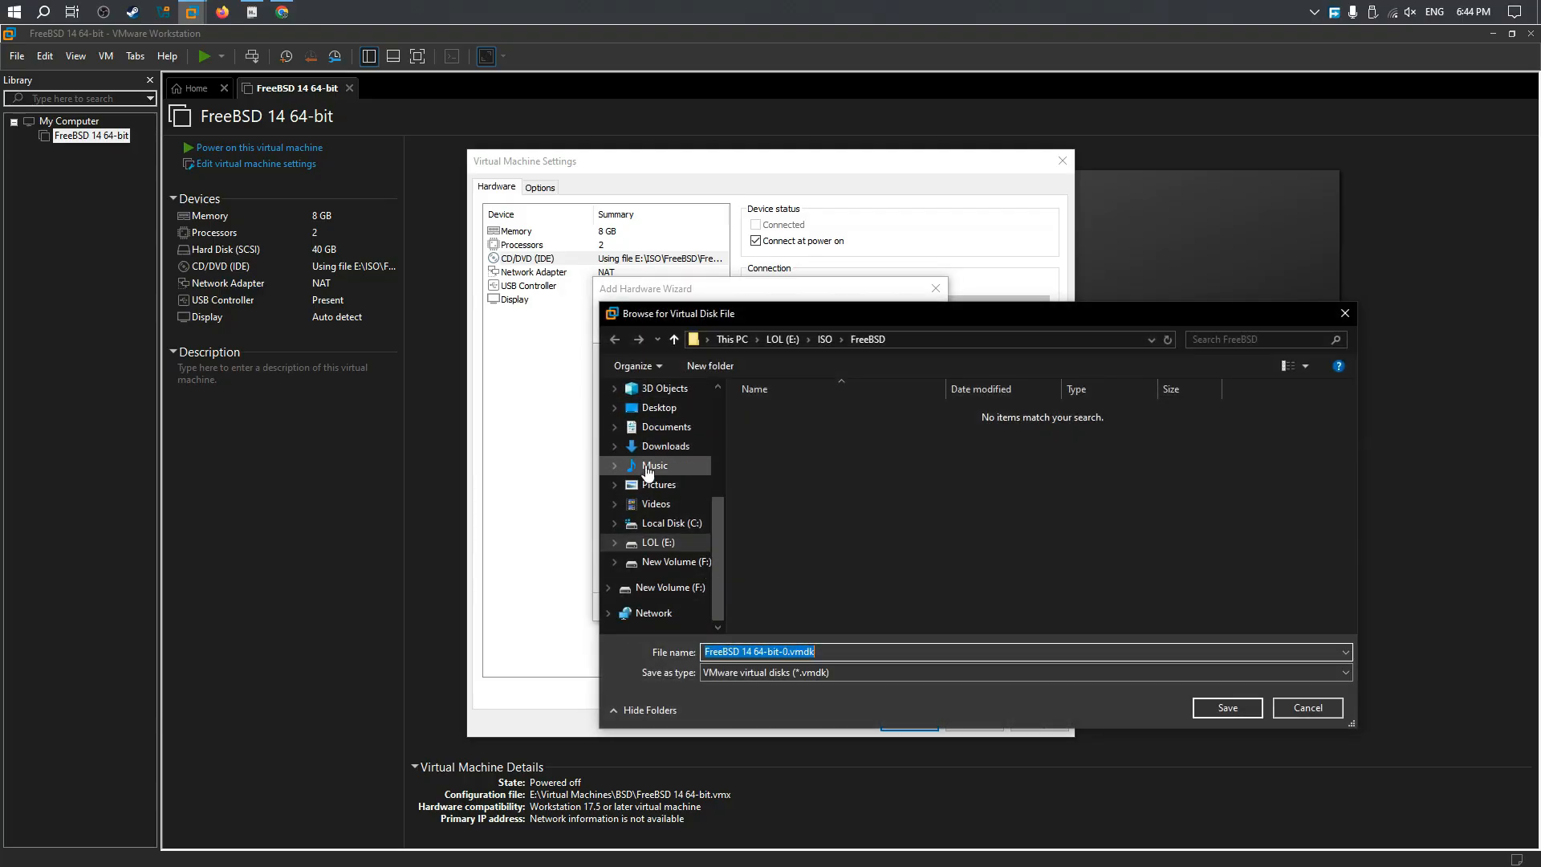
{"action": "left_click", "coordinate": [658, 542]}
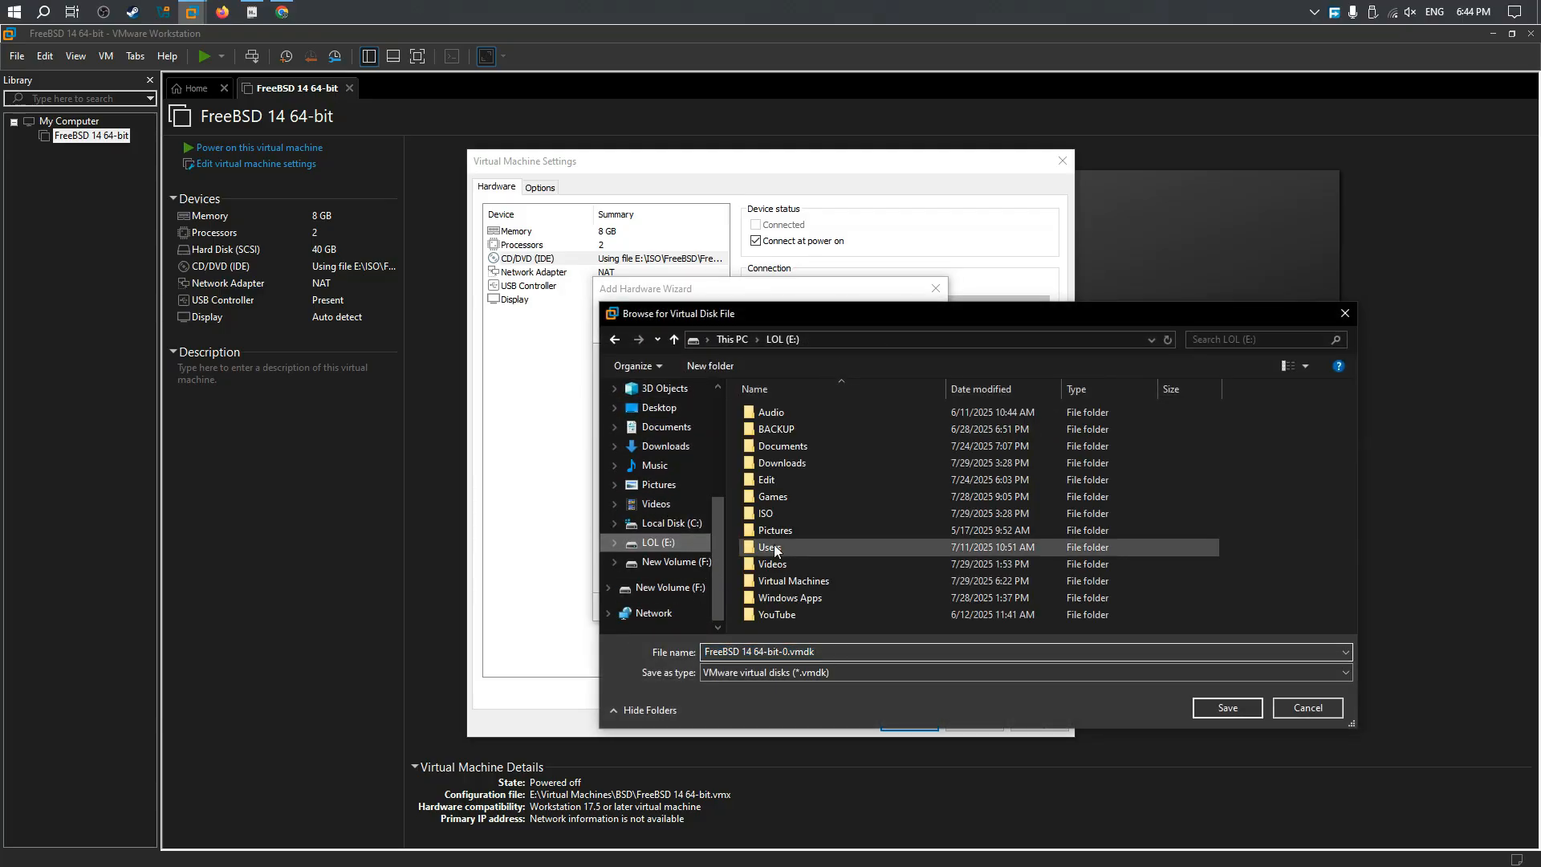
{"action": "double_click", "coordinate": [819, 589]}
{"action": "right_click", "coordinate": [792, 458]}
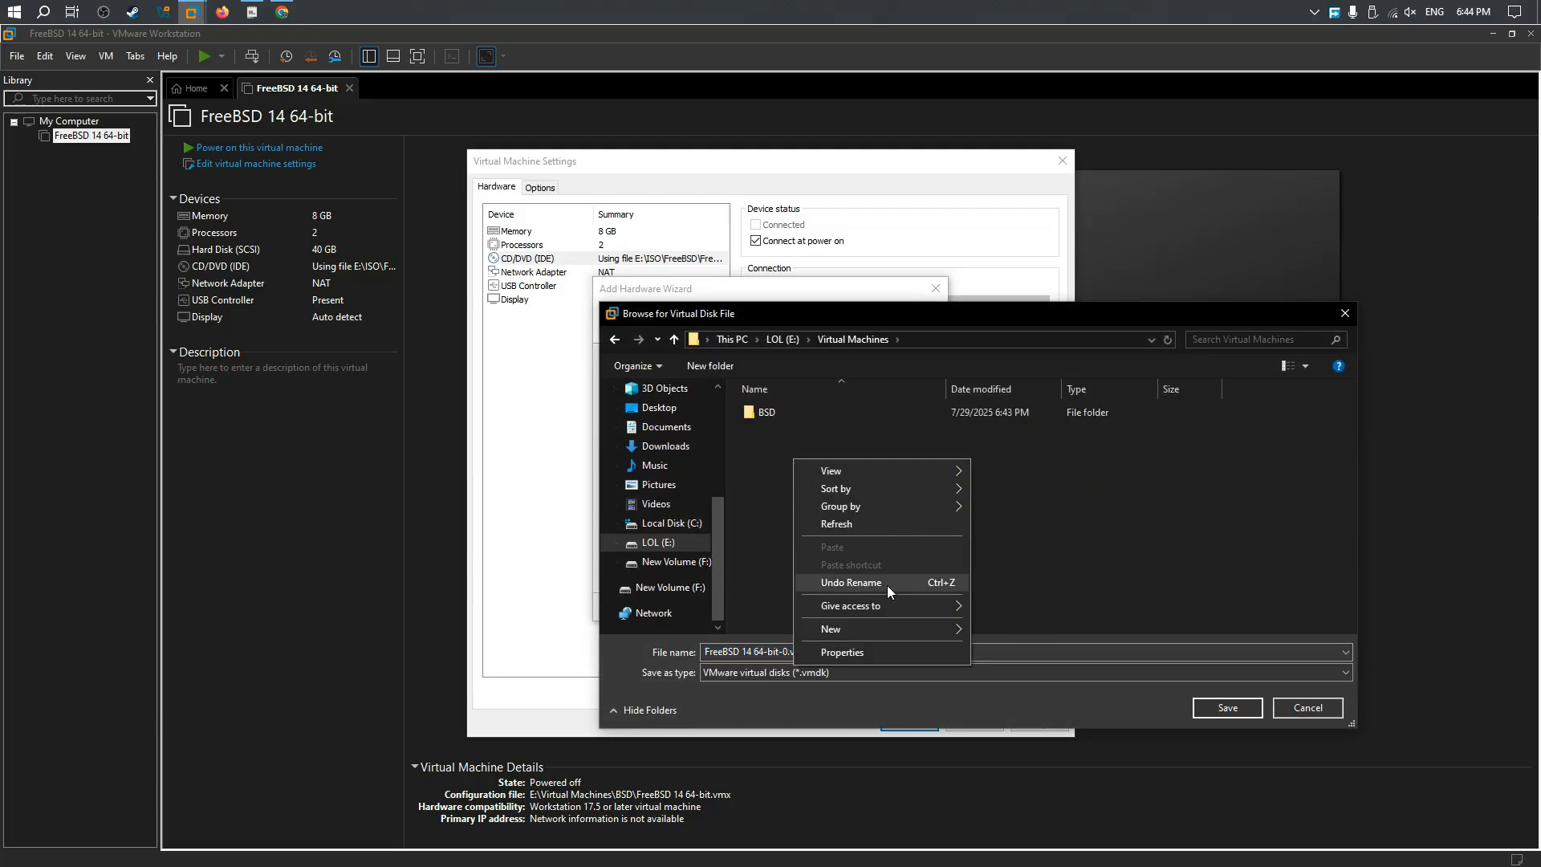
{"action": "mouse_move", "coordinate": [885, 633]}
{"action": "key", "text": "Return"}
{"action": "key", "text": "Return"}
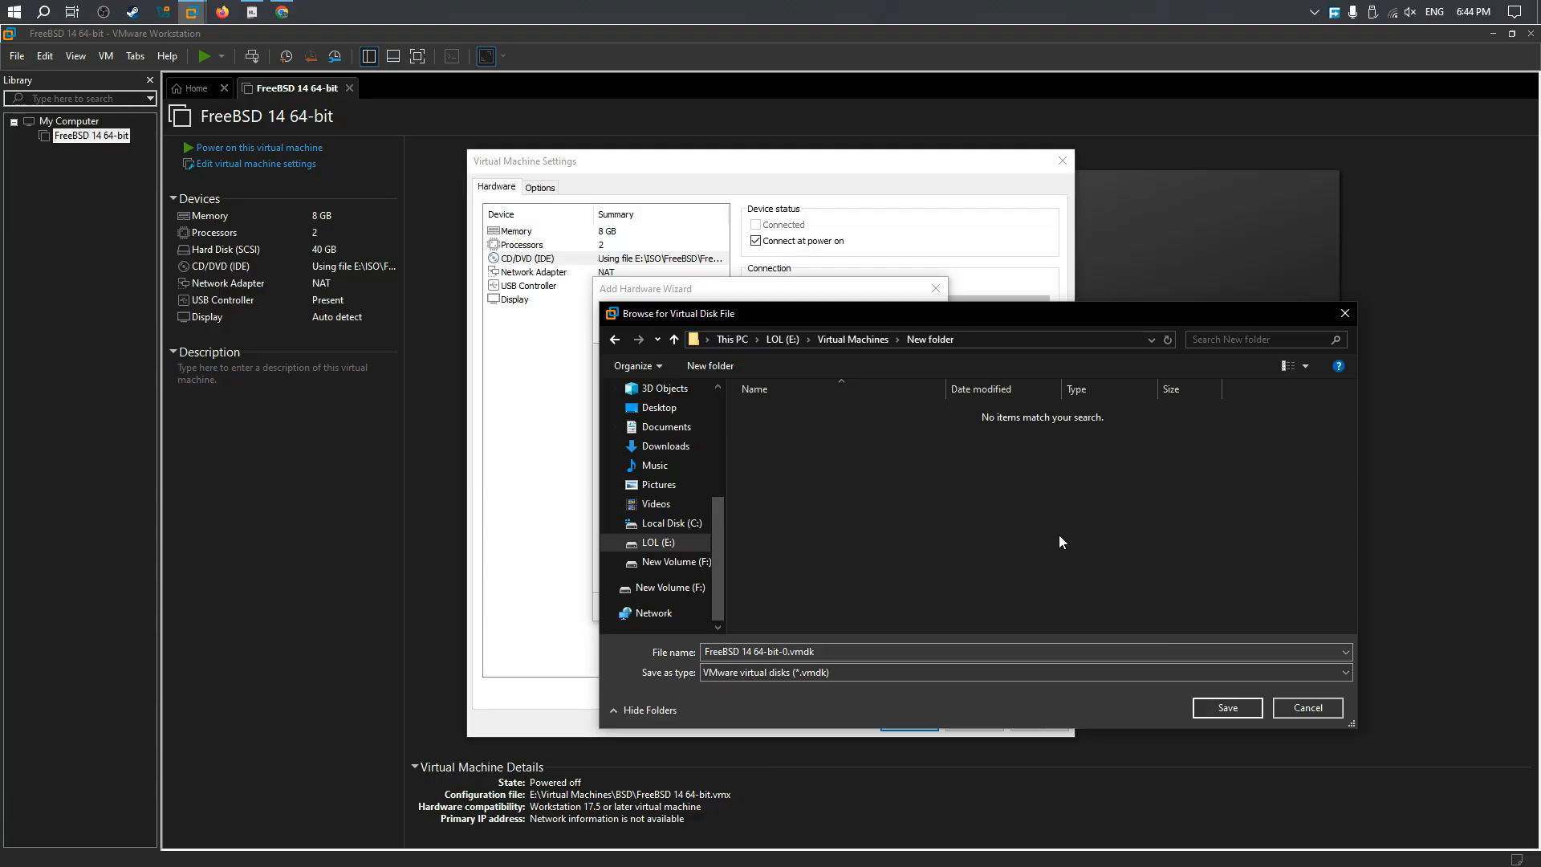
{"action": "left_click", "coordinate": [1212, 707]}
{"action": "left_click", "coordinate": [851, 608]}
{"action": "left_click", "coordinate": [909, 725]}
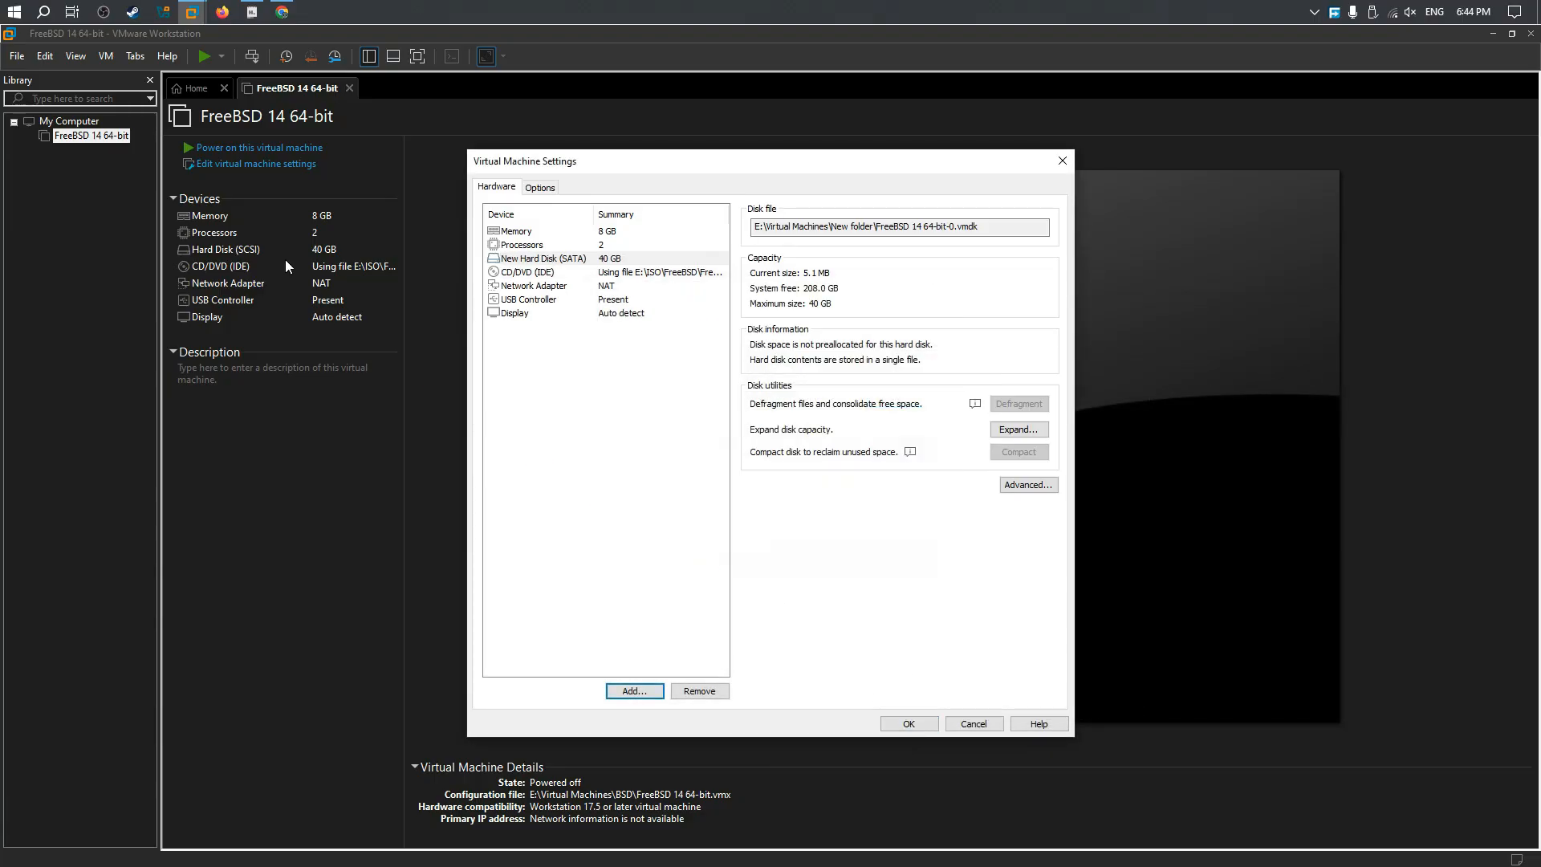
Step: Power on the virtual machine in full screen and boot the FreeBSD installer, starting the installation with the default keymap
{"action": "left_click", "coordinate": [265, 148]}
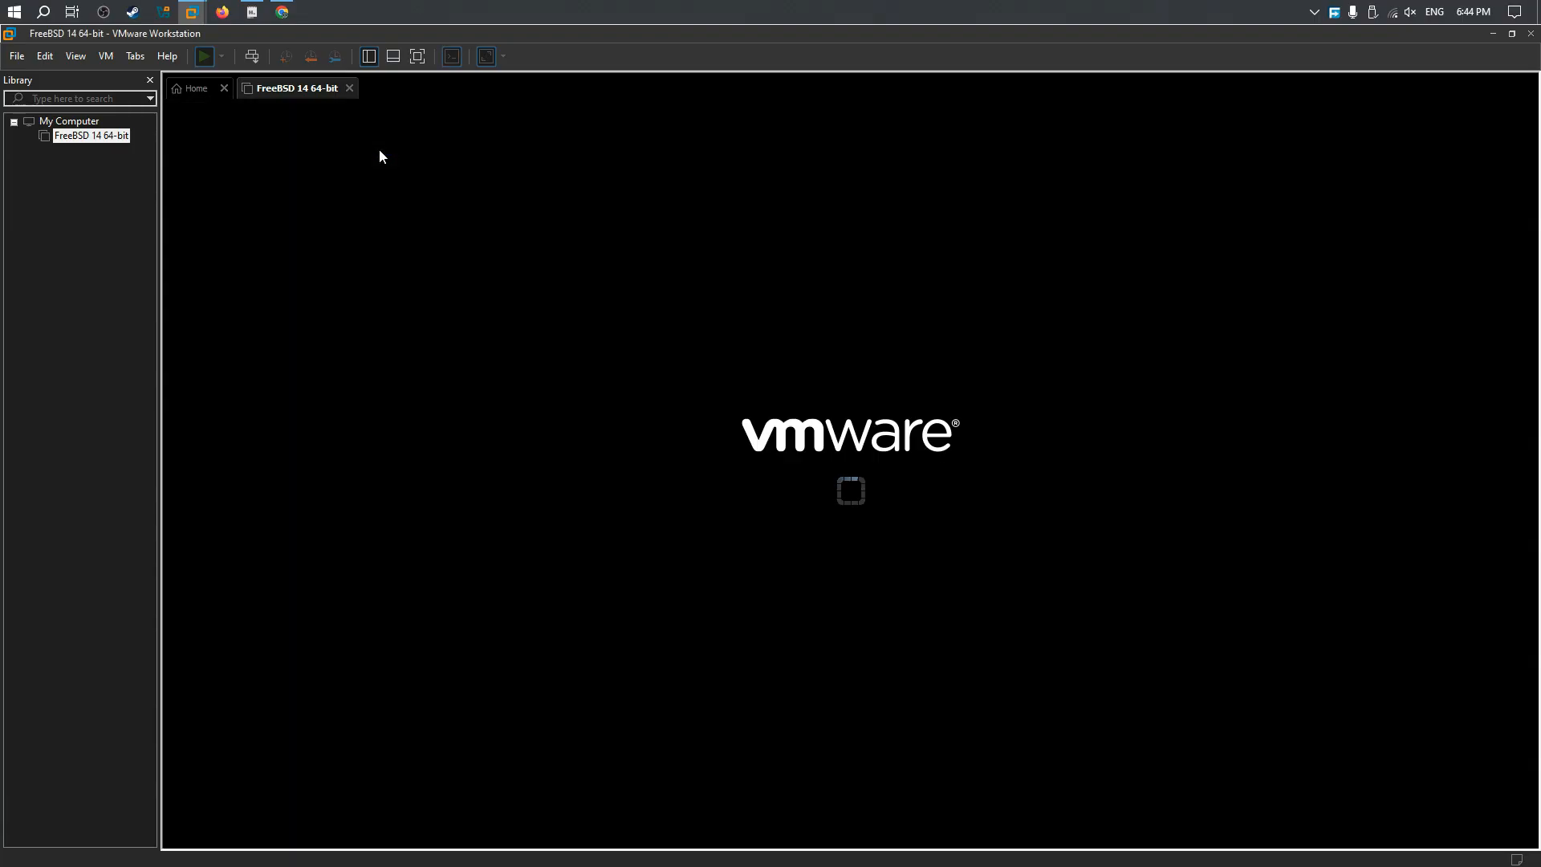
{"action": "left_click", "coordinate": [417, 55]}
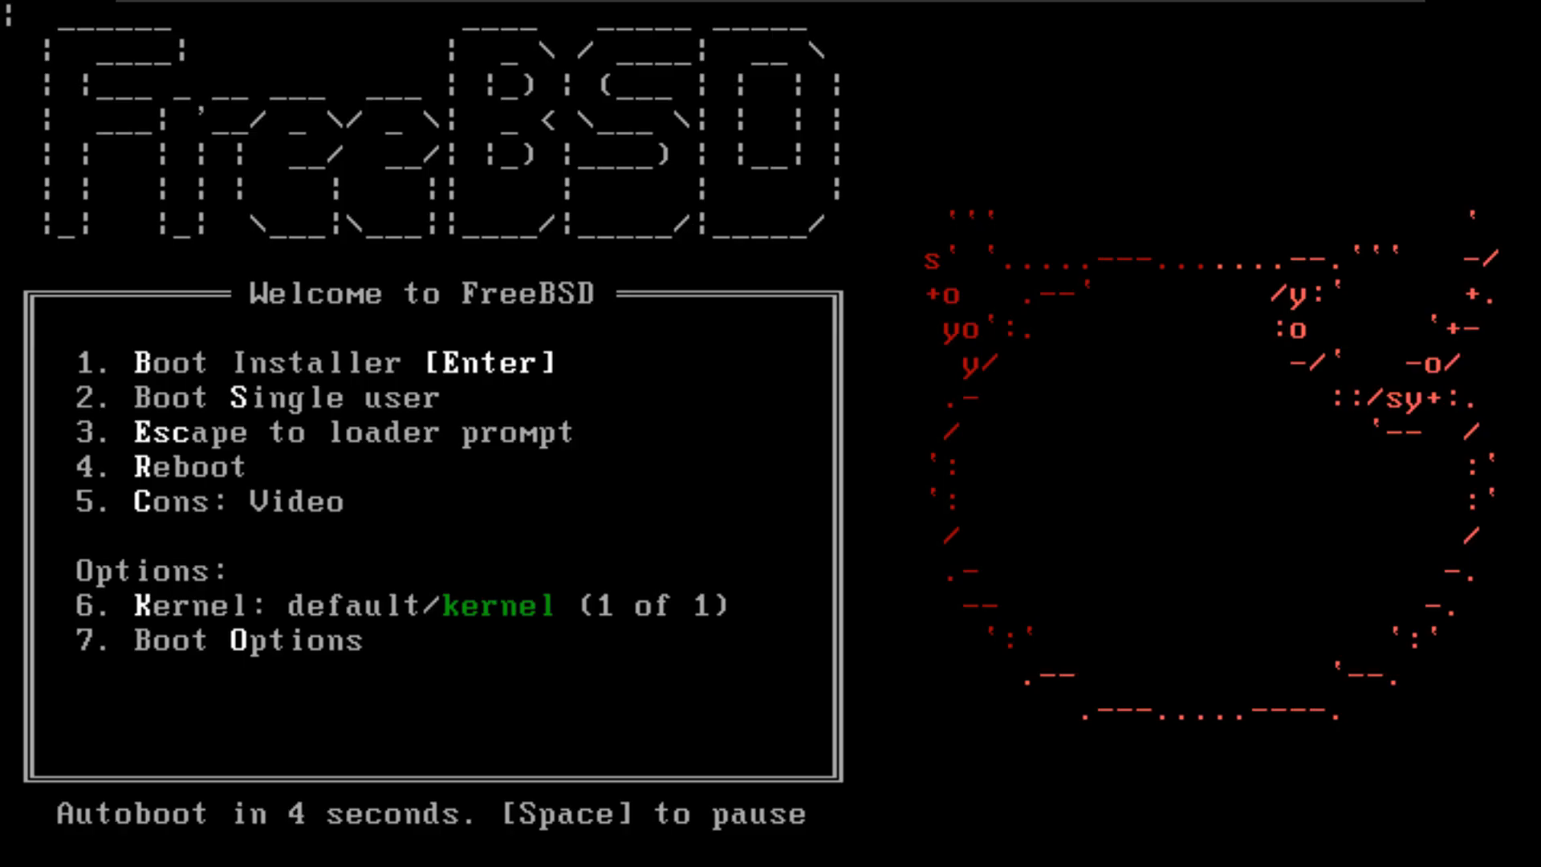
{"action": "key", "text": "Return"}
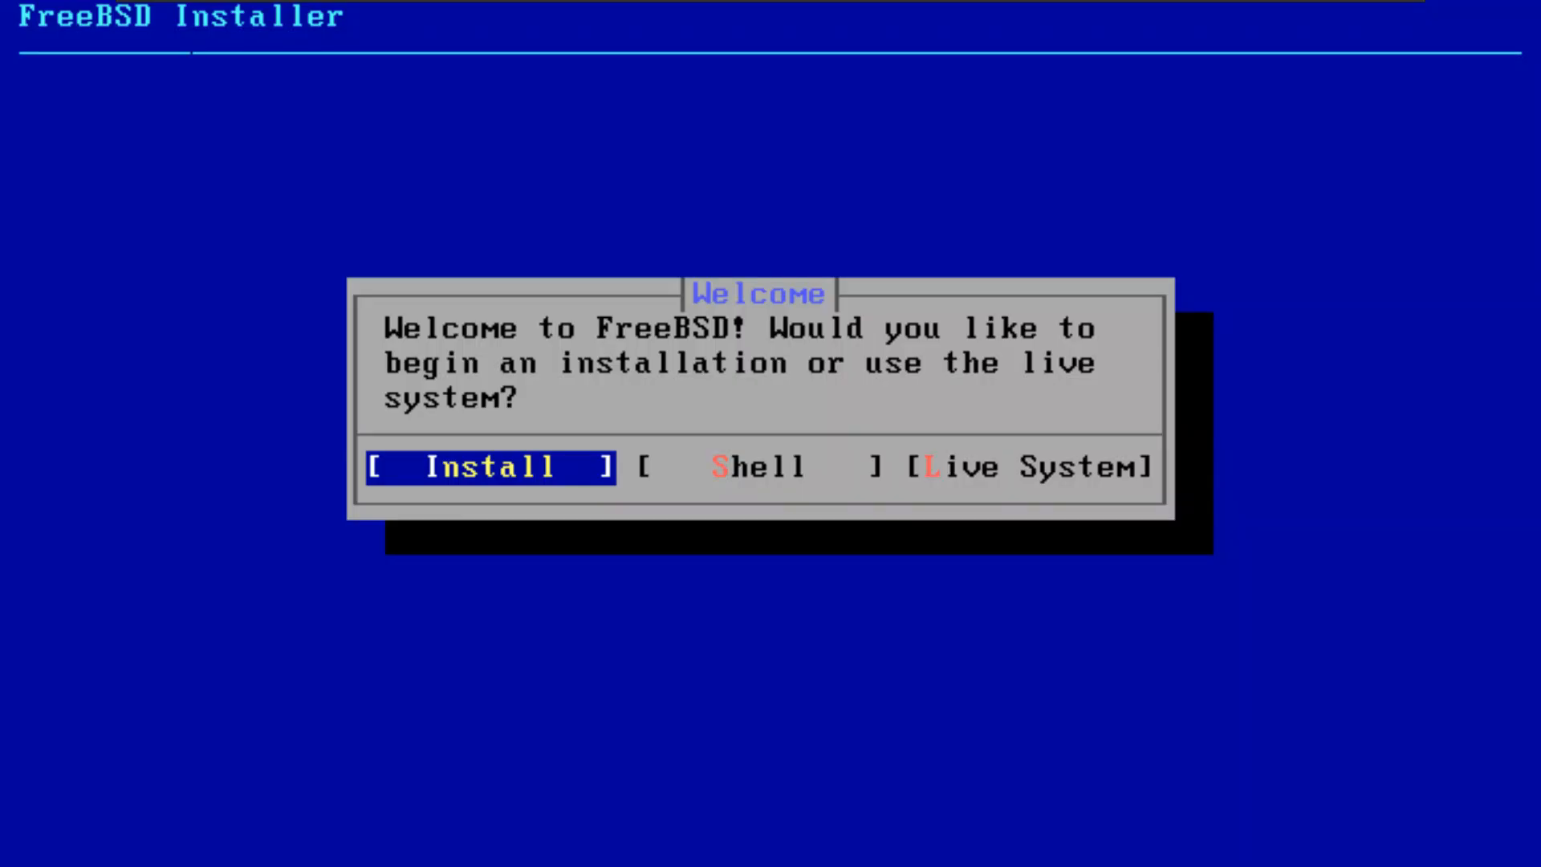
{"action": "key", "text": "Return"}
{"action": "key", "text": "Return"}
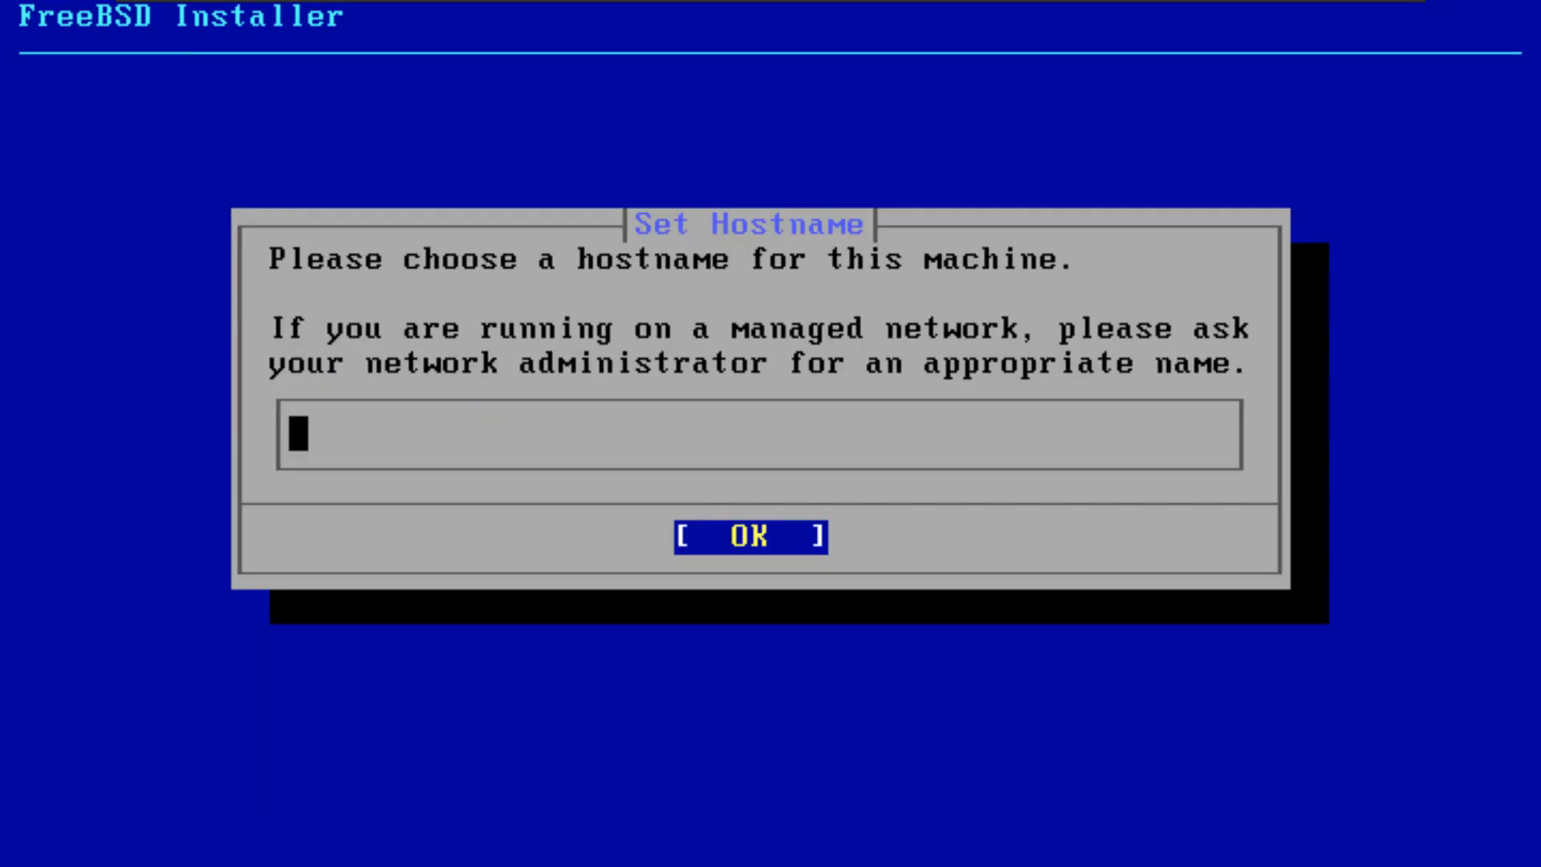
Step: Set the machine's hostname to the person's first name, keep the default components, and choose guided Root-on-ZFS partitioning
{"action": "type", "text": "jason"}
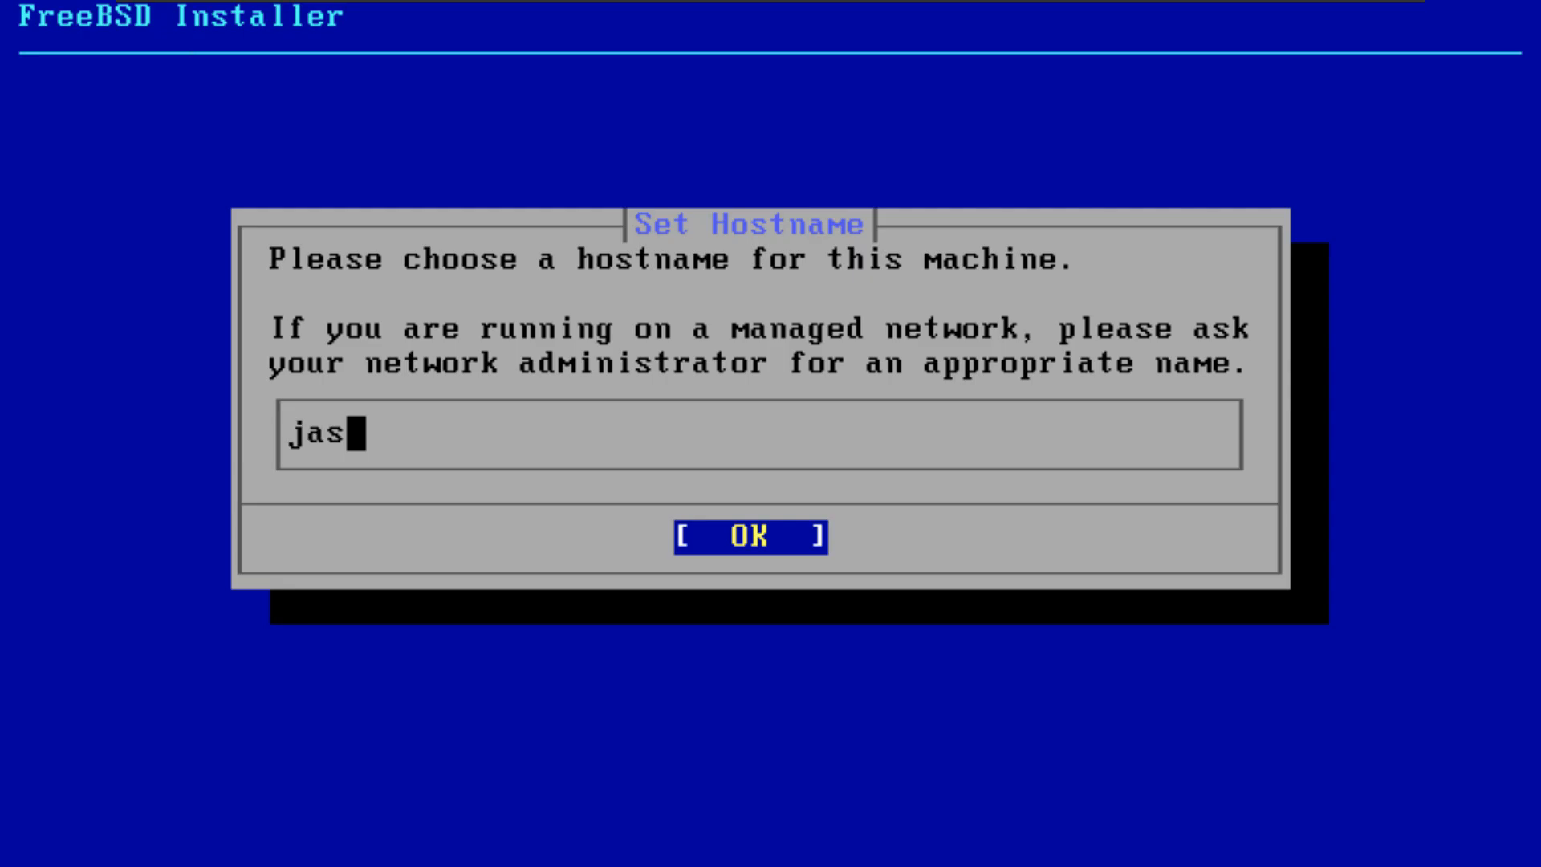
{"action": "key", "text": "Return"}
{"action": "key", "text": "Return"}
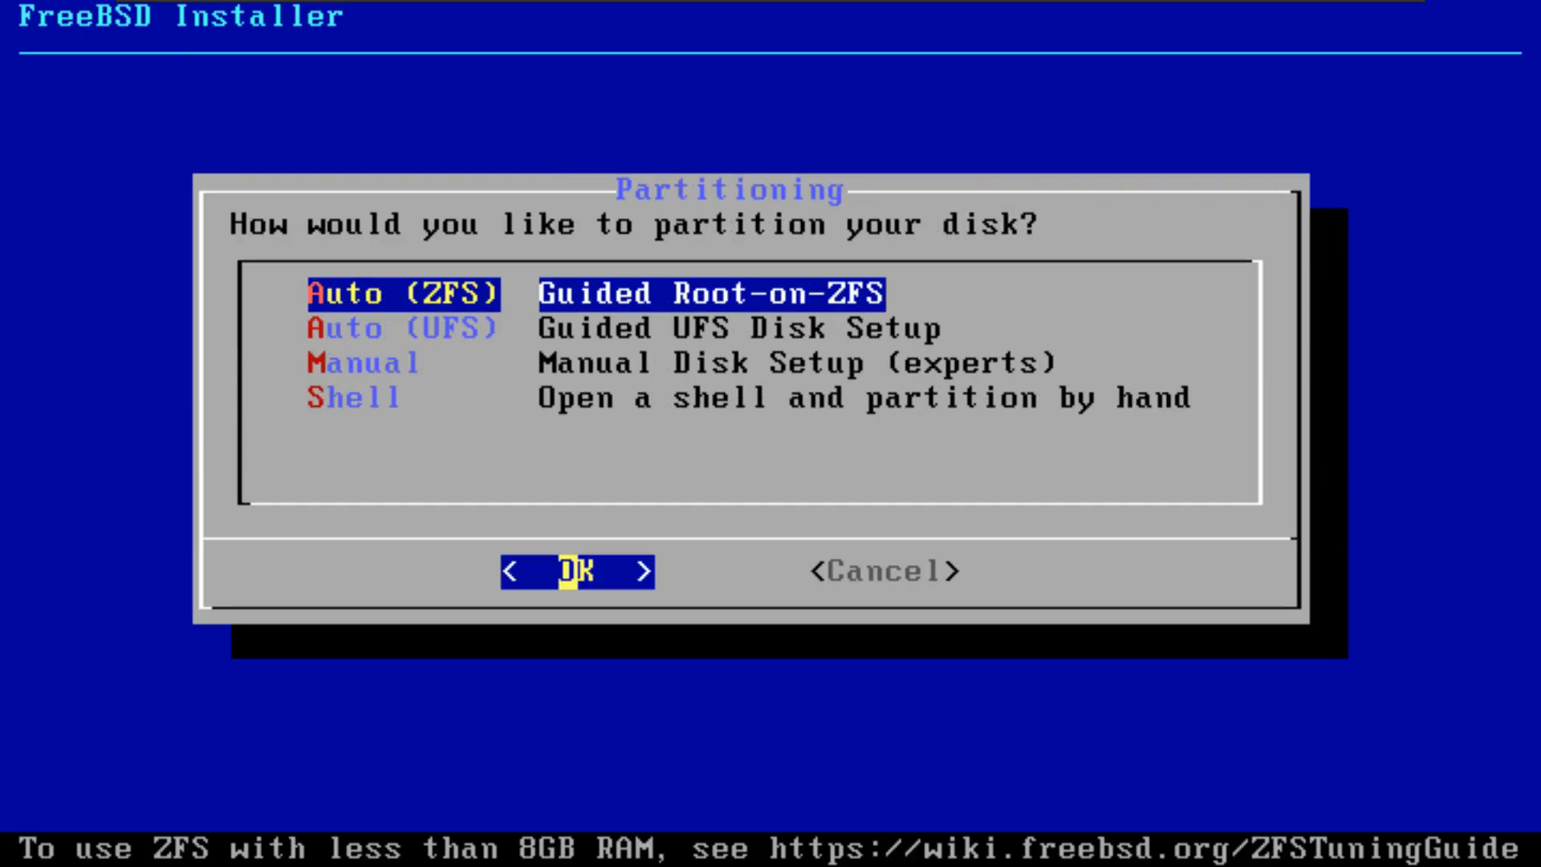
{"action": "key", "text": "Return"}
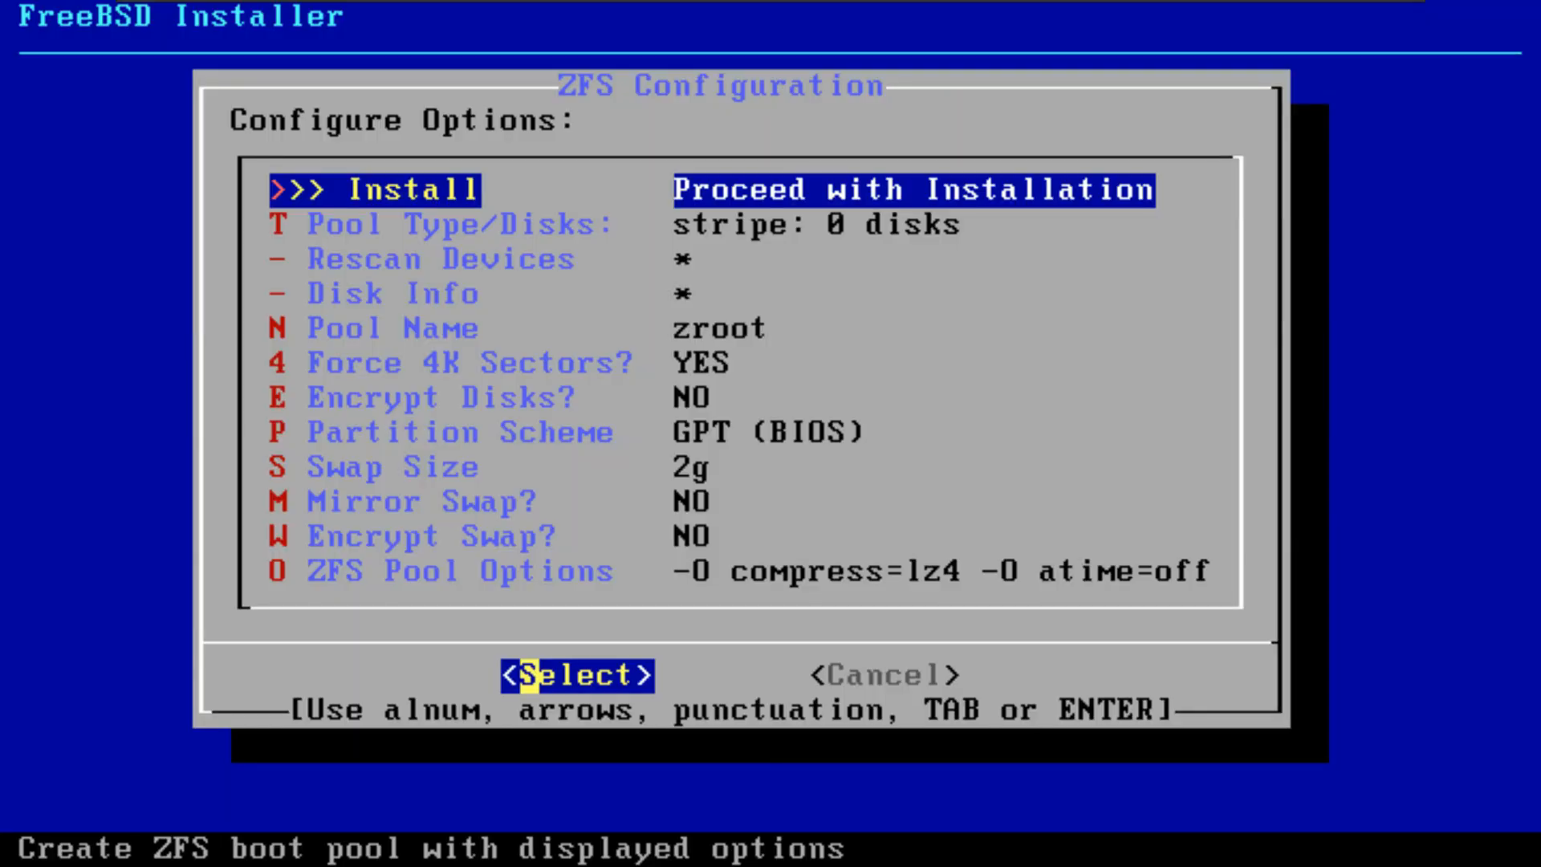
Step: Configure the ZFS pool as a stripe without redundancy on disk ada0, the VMware Virtual SATA Hard Drive
{"action": "key", "text": "Down"}
{"action": "key", "text": "Return"}
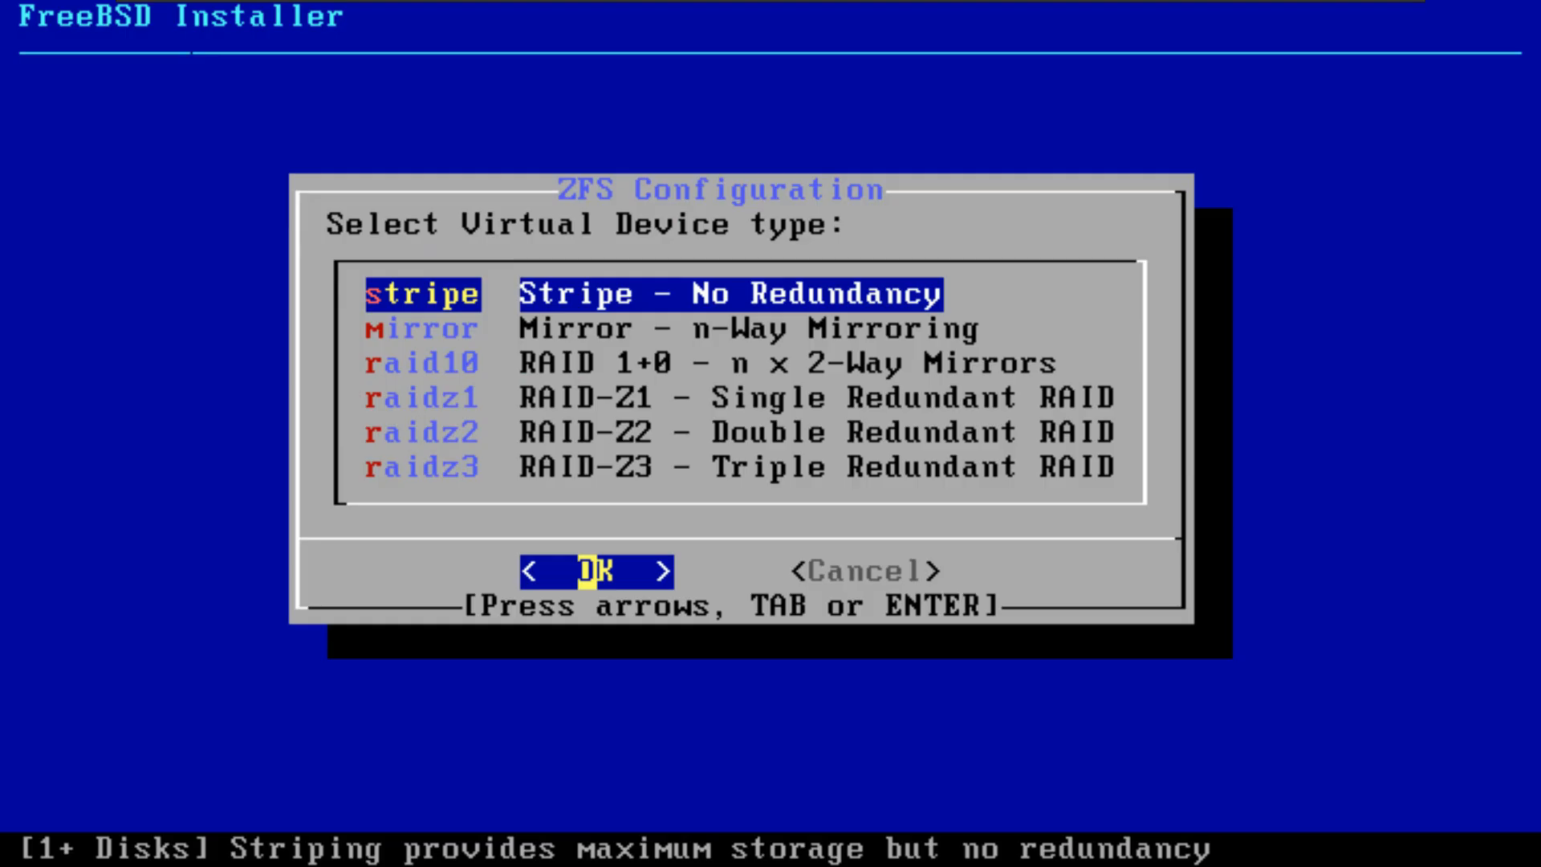
{"action": "key", "text": "Return"}
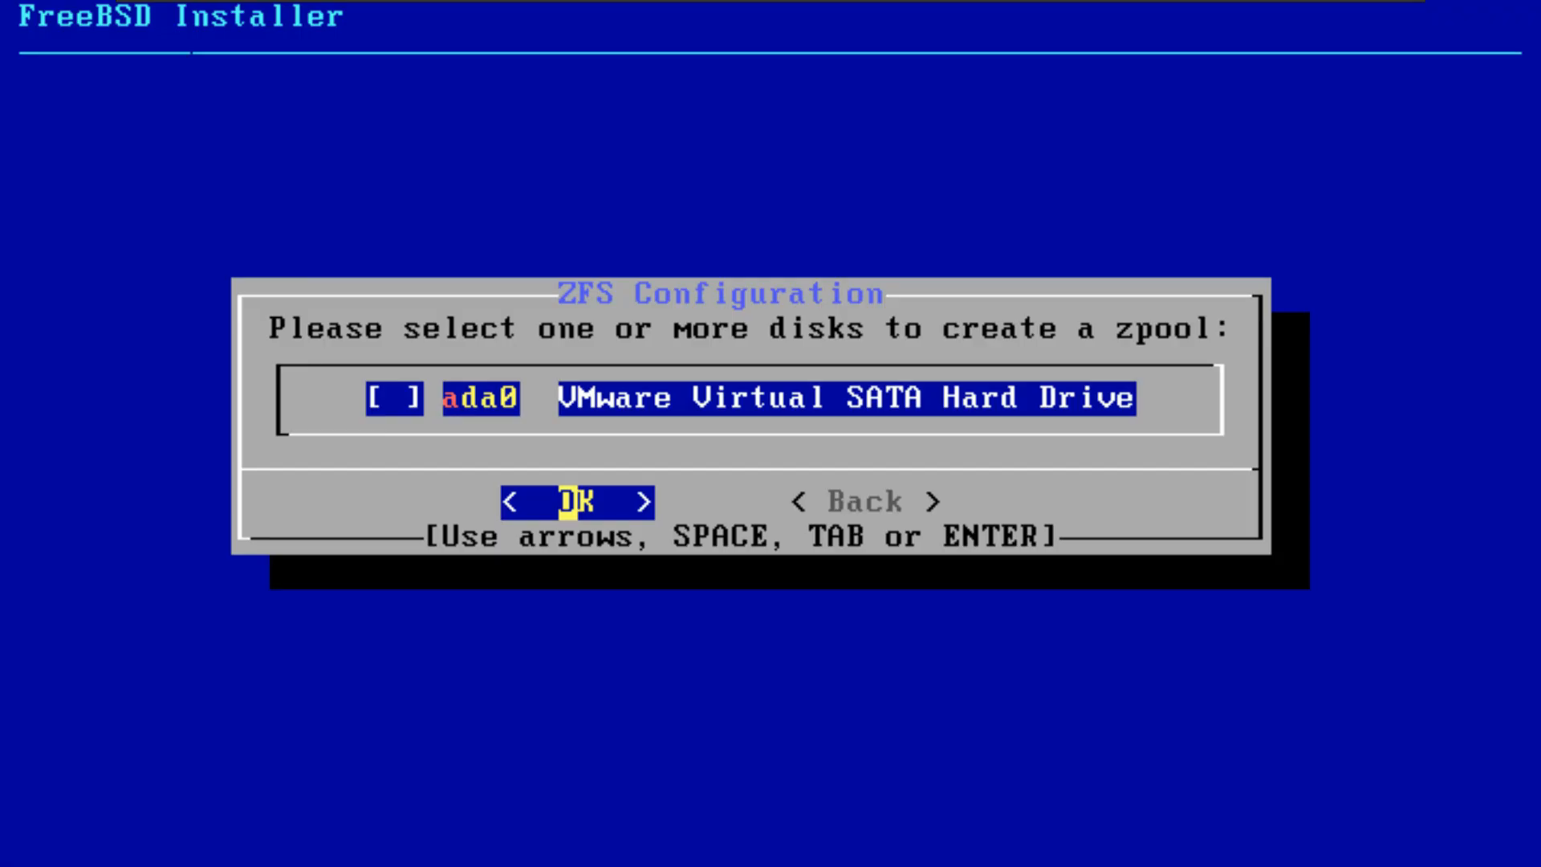
{"action": "key", "text": "space"}
{"action": "key", "text": "Return"}
{"action": "key", "text": "Right"}
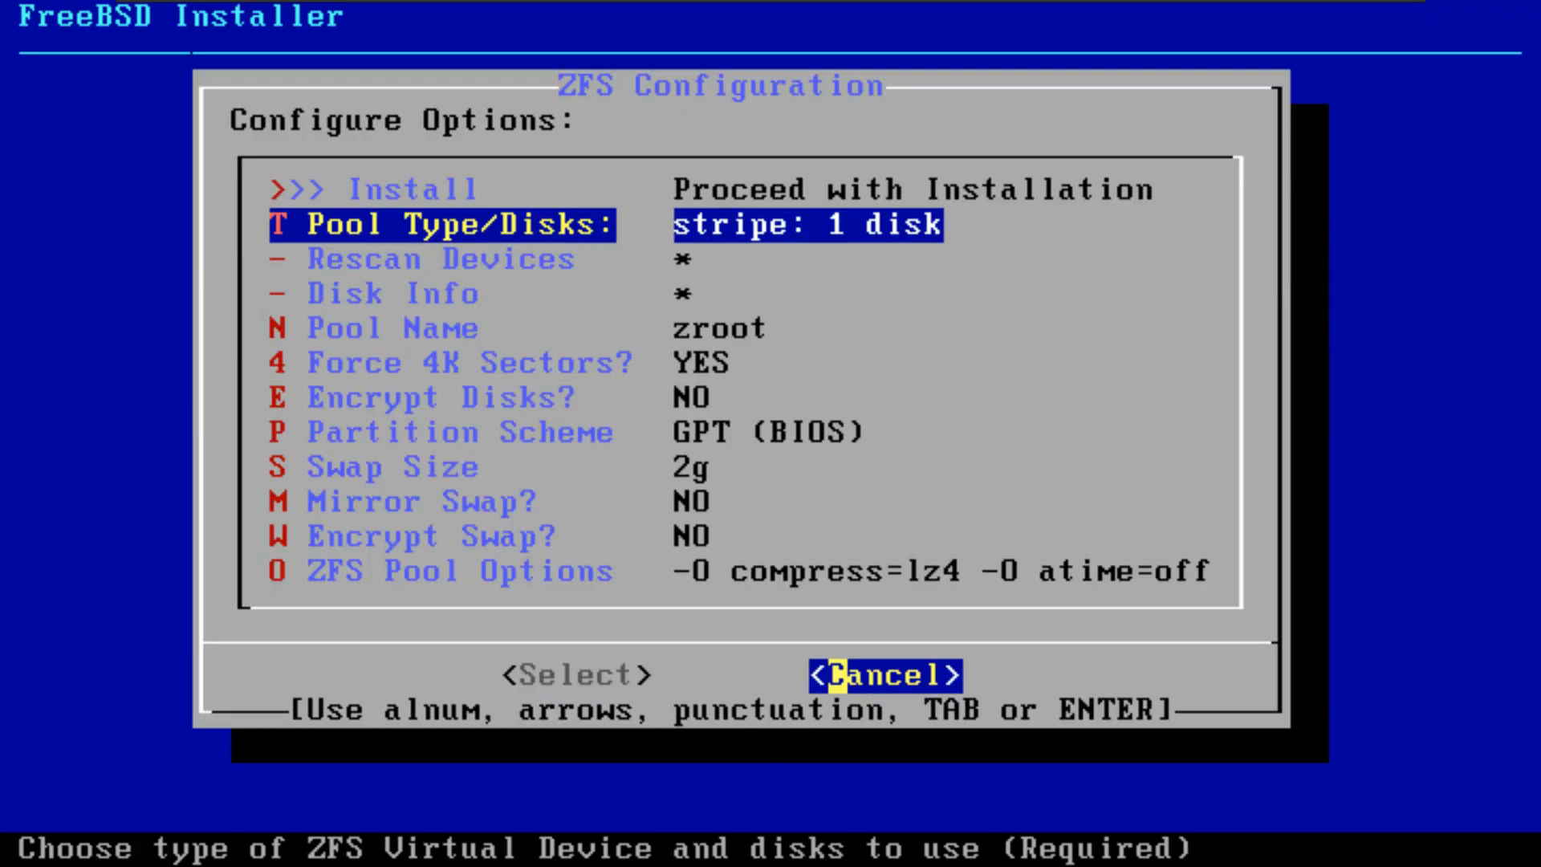
Step: Proceed with the ZFS installation and agree to destroy the current contents of ada0
{"action": "key", "text": "Left"}
{"action": "key", "text": "Up"}
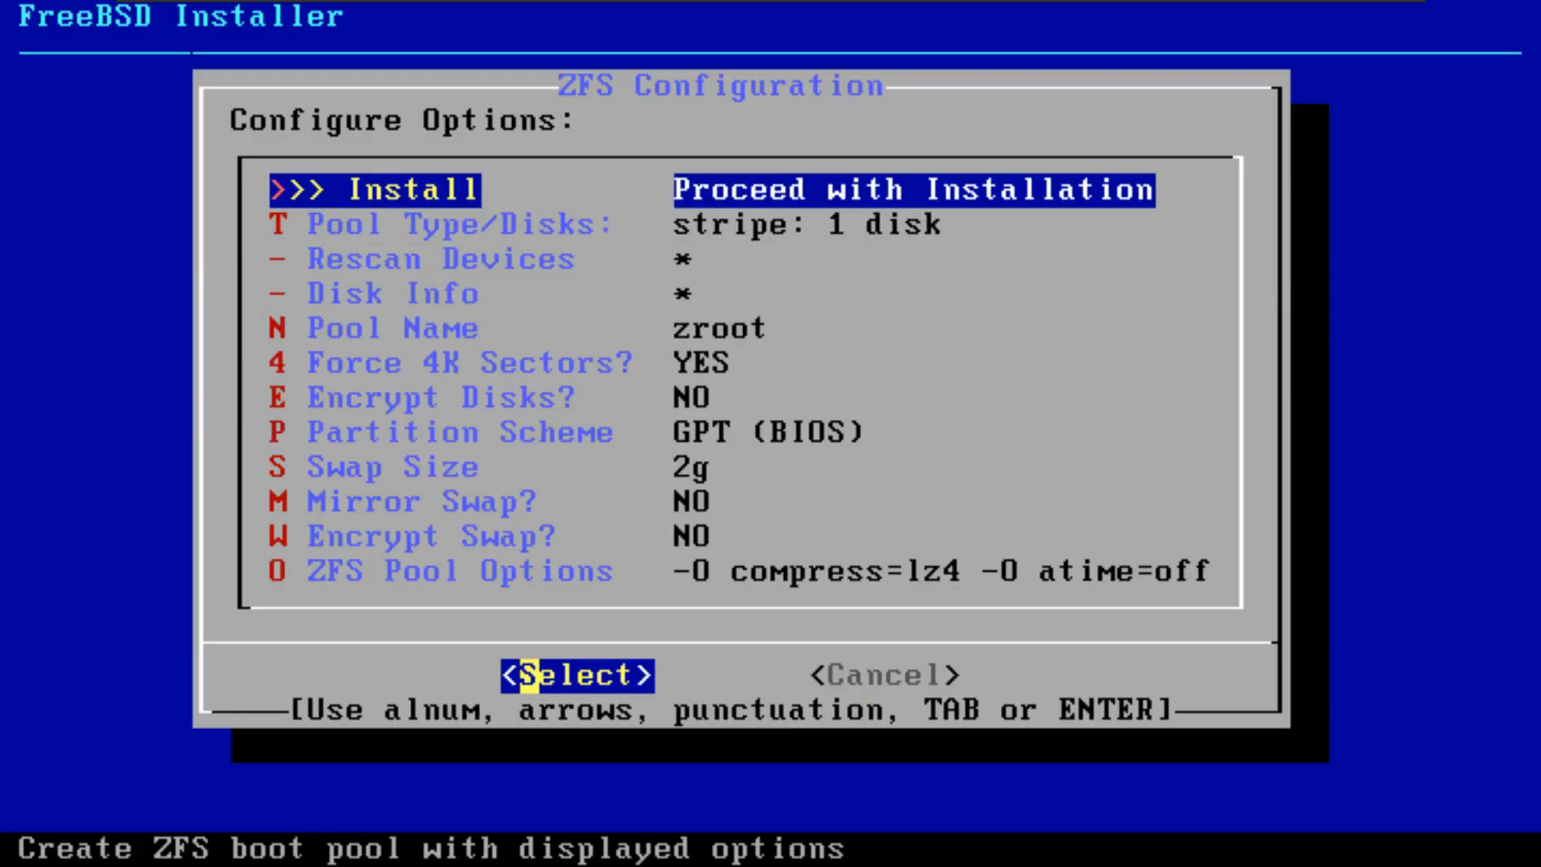
{"action": "key", "text": "Return"}
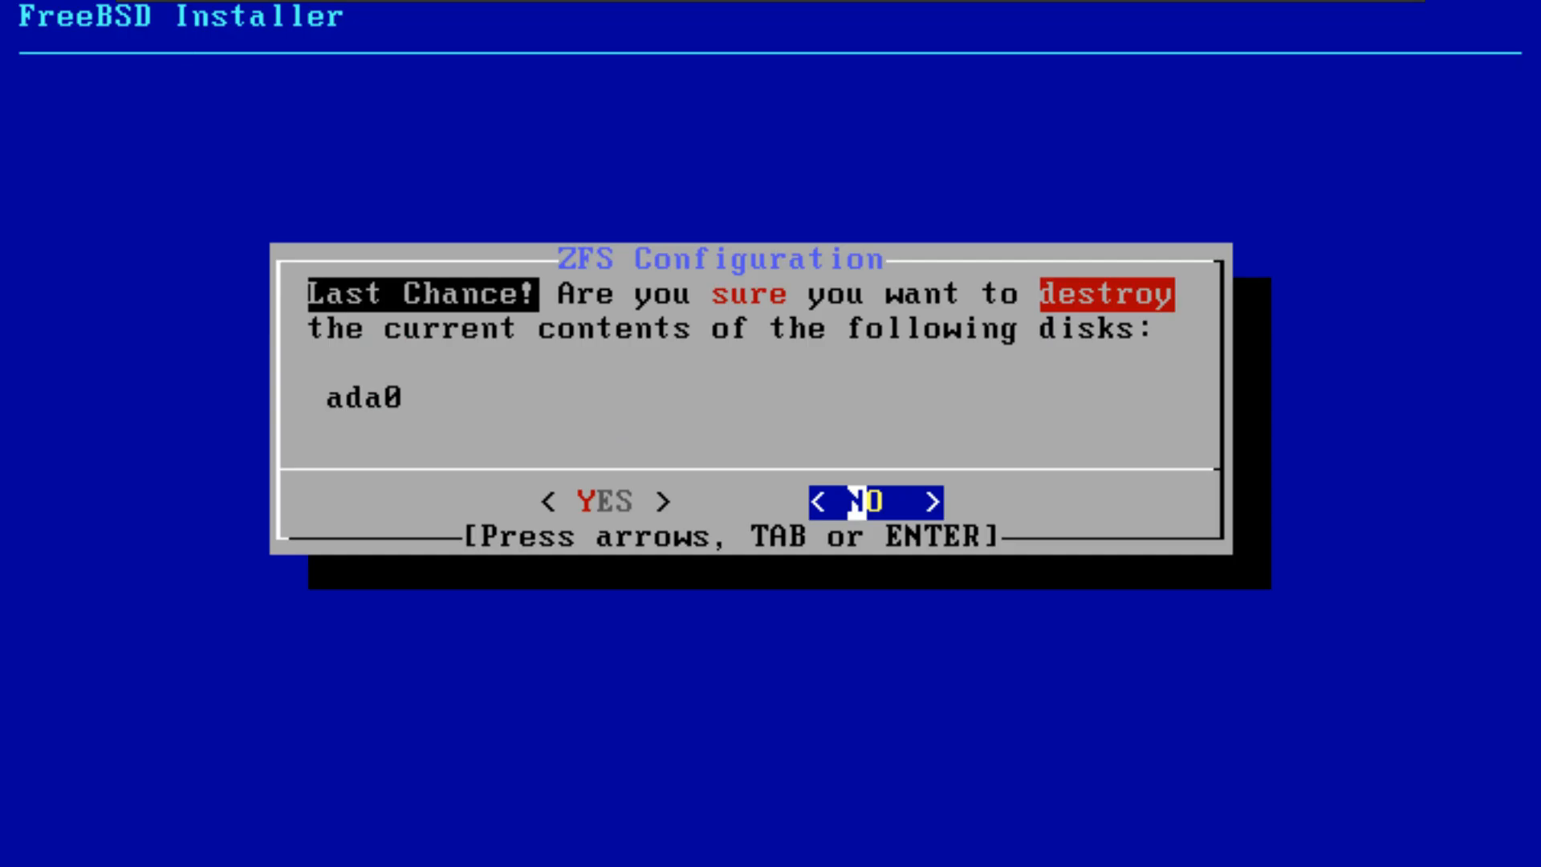
{"action": "key", "text": "Left"}
{"action": "key", "text": "Return"}
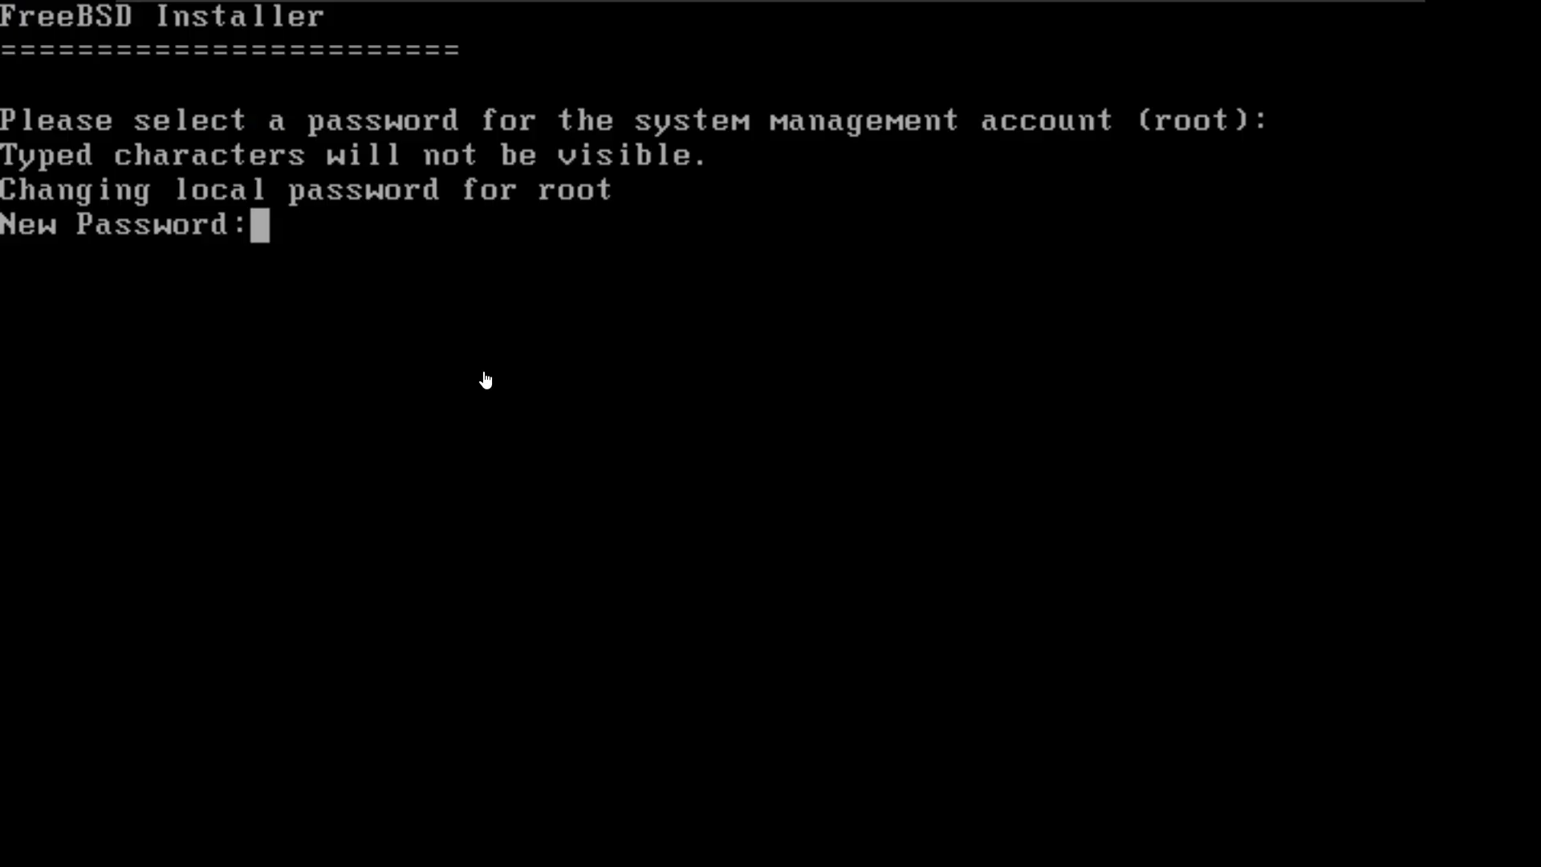
Step: Enter and retype the new password for the root account
{"action": "left_click", "coordinate": [773, 28]}
{"action": "key", "text": "Return"}
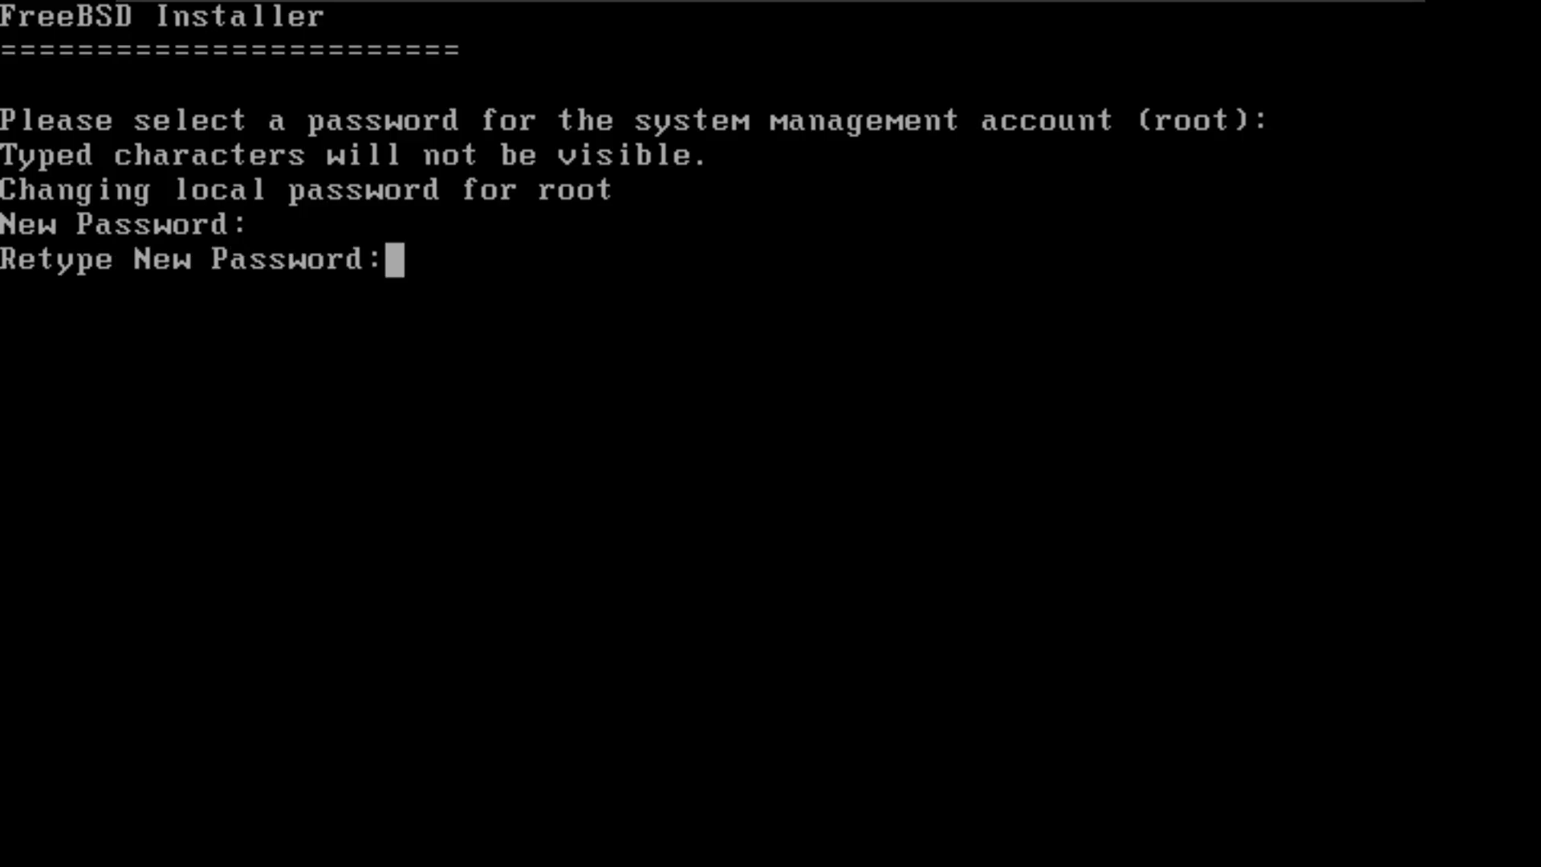
{"action": "key", "text": "Return"}
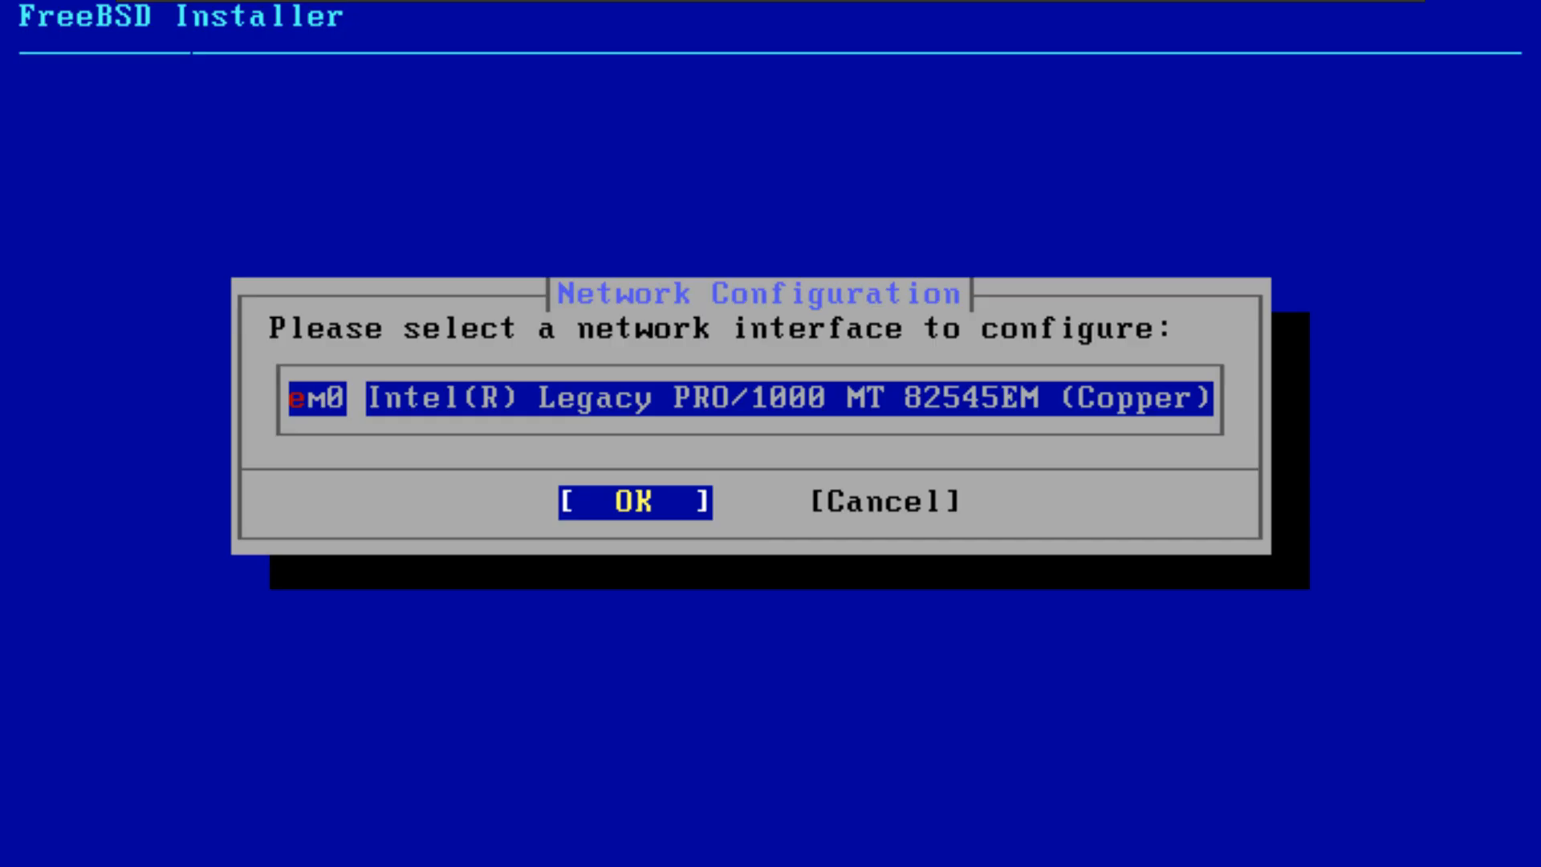
Step: Select network interface em0 and decline both IPv4 and IPv6 configuration for it
{"action": "key", "text": "Return"}
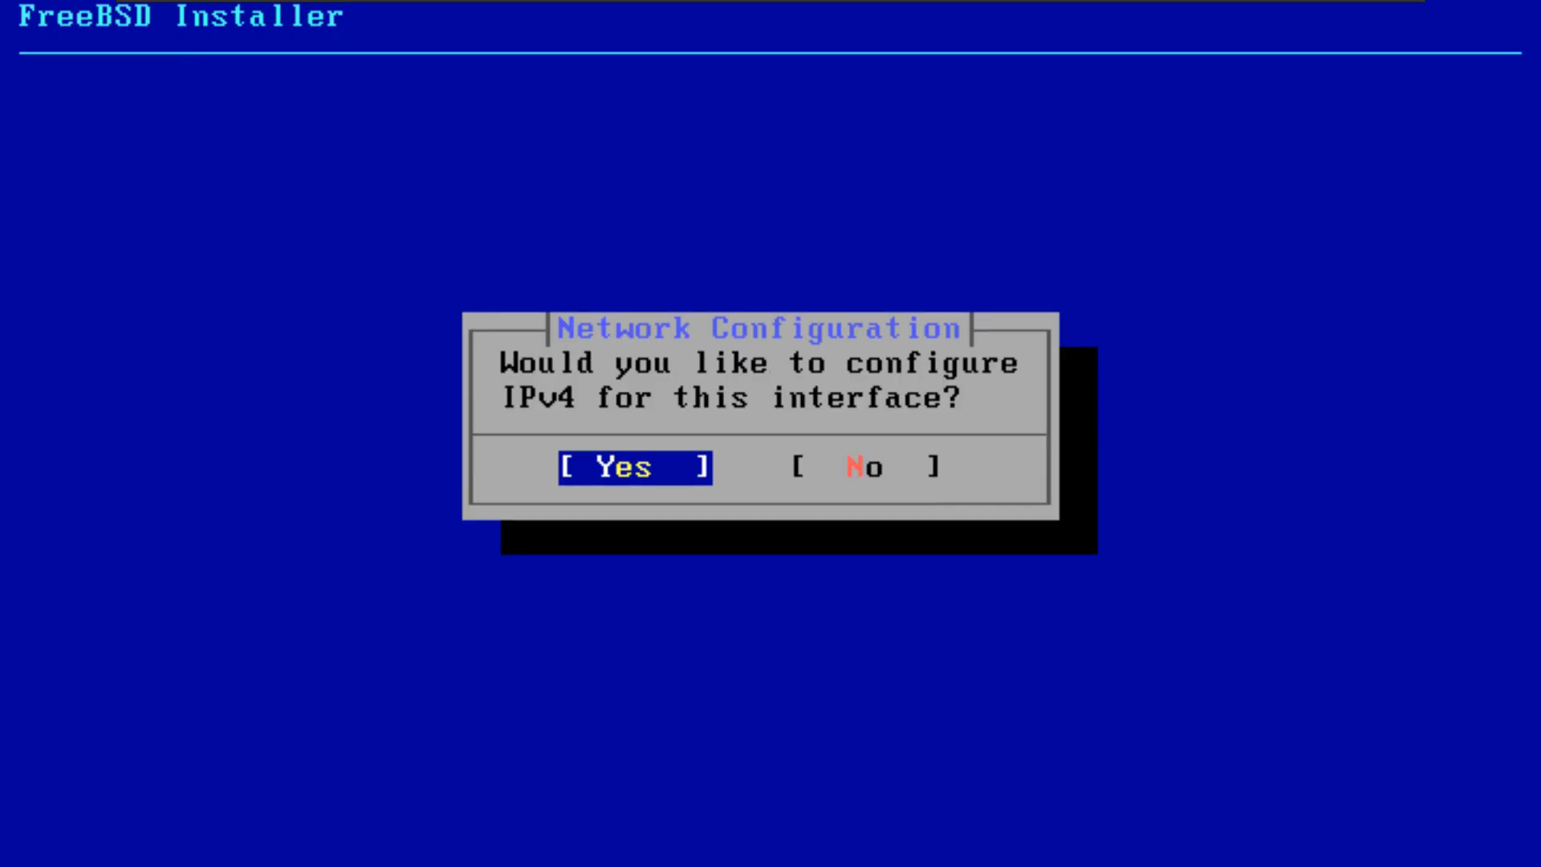
{"action": "key", "text": "Right"}
{"action": "key", "text": "Return"}
{"action": "key", "text": "Right"}
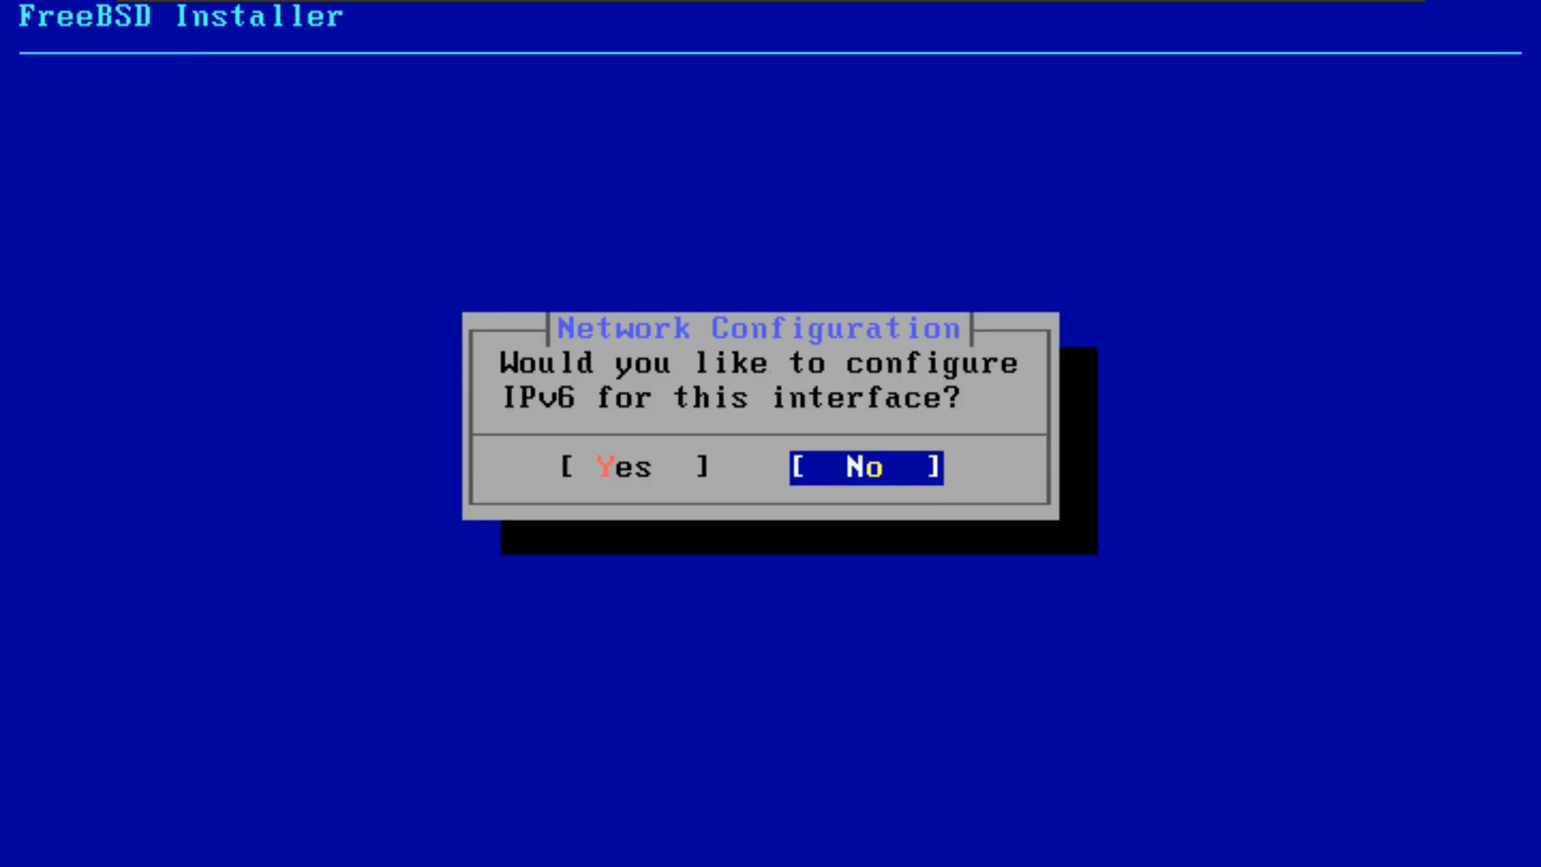
{"action": "key", "text": "Return"}
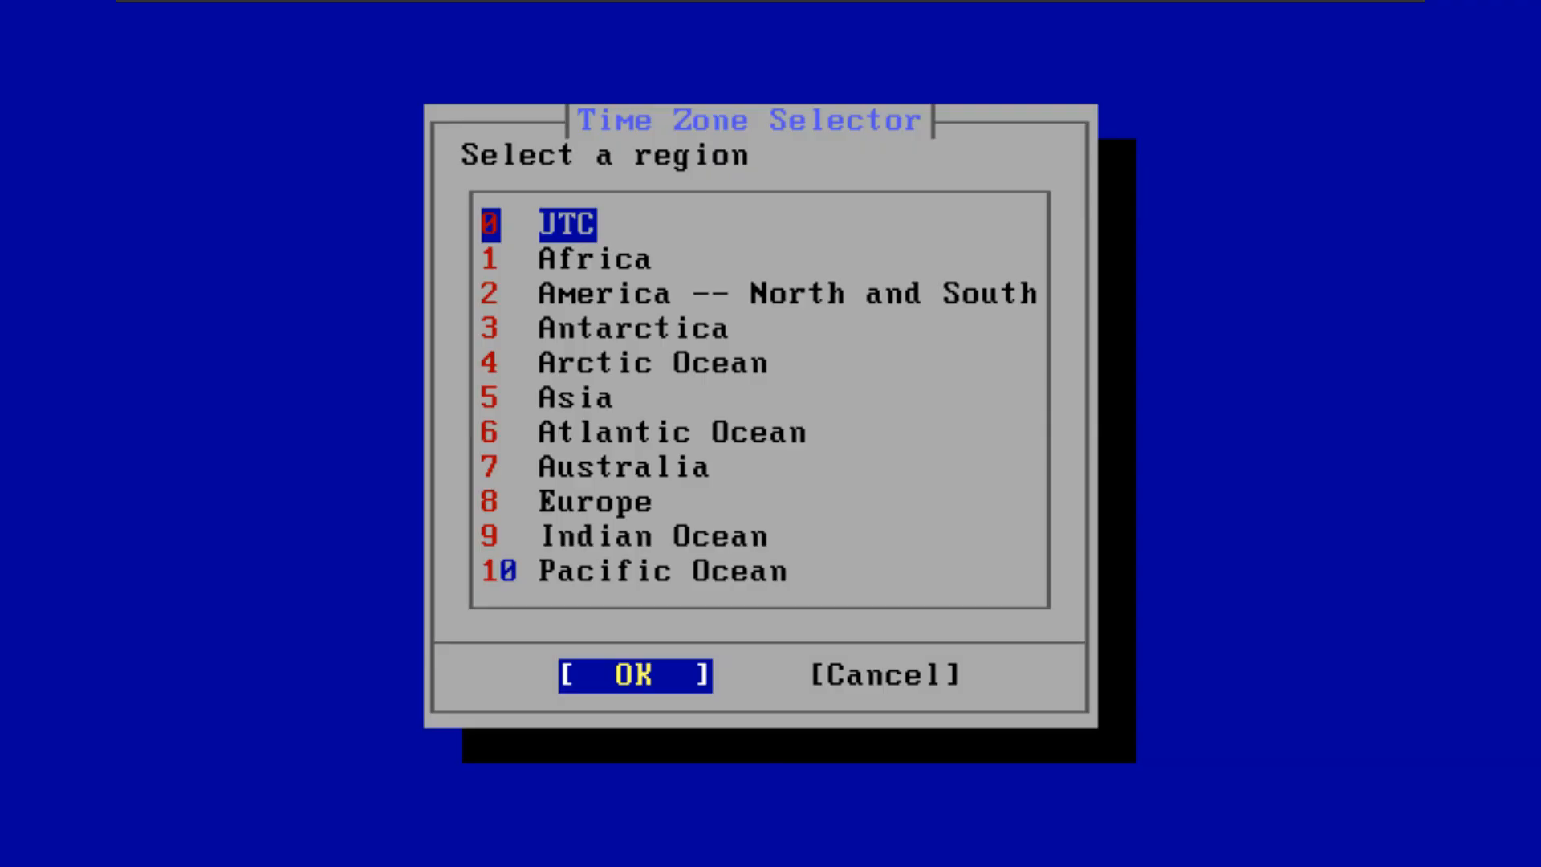
Step: Set the time zone region to America -- North and South and the country to Canada
{"action": "key", "text": "6"}
{"action": "key", "text": "Down"}
{"action": "key", "text": "Down"}
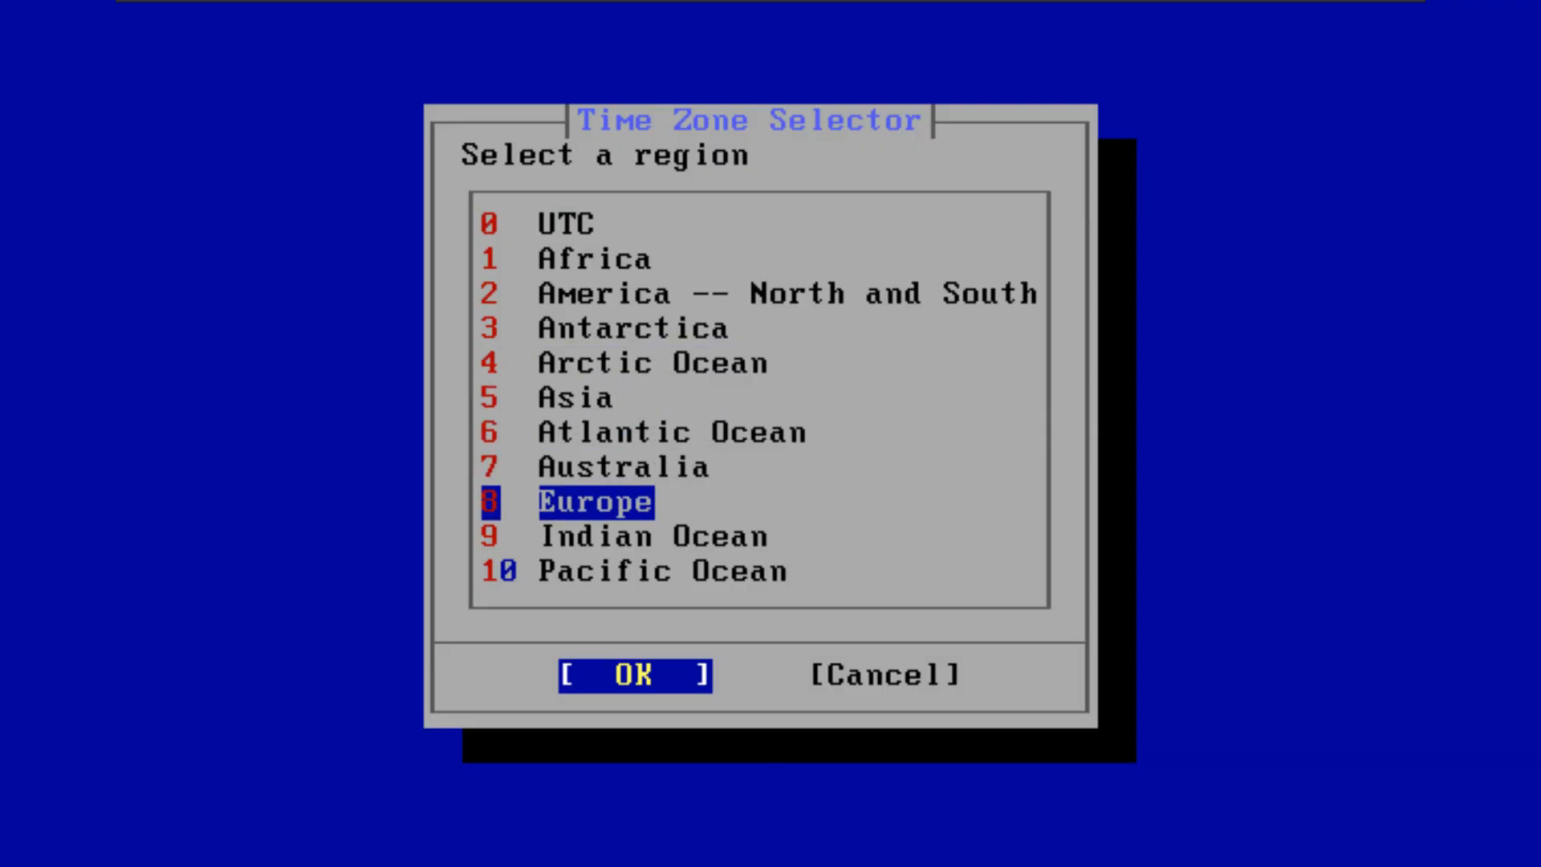
{"action": "key", "text": "Up"}
{"action": "key", "text": "Up"}
{"action": "key", "text": "Up"}
{"action": "key", "text": "2"}
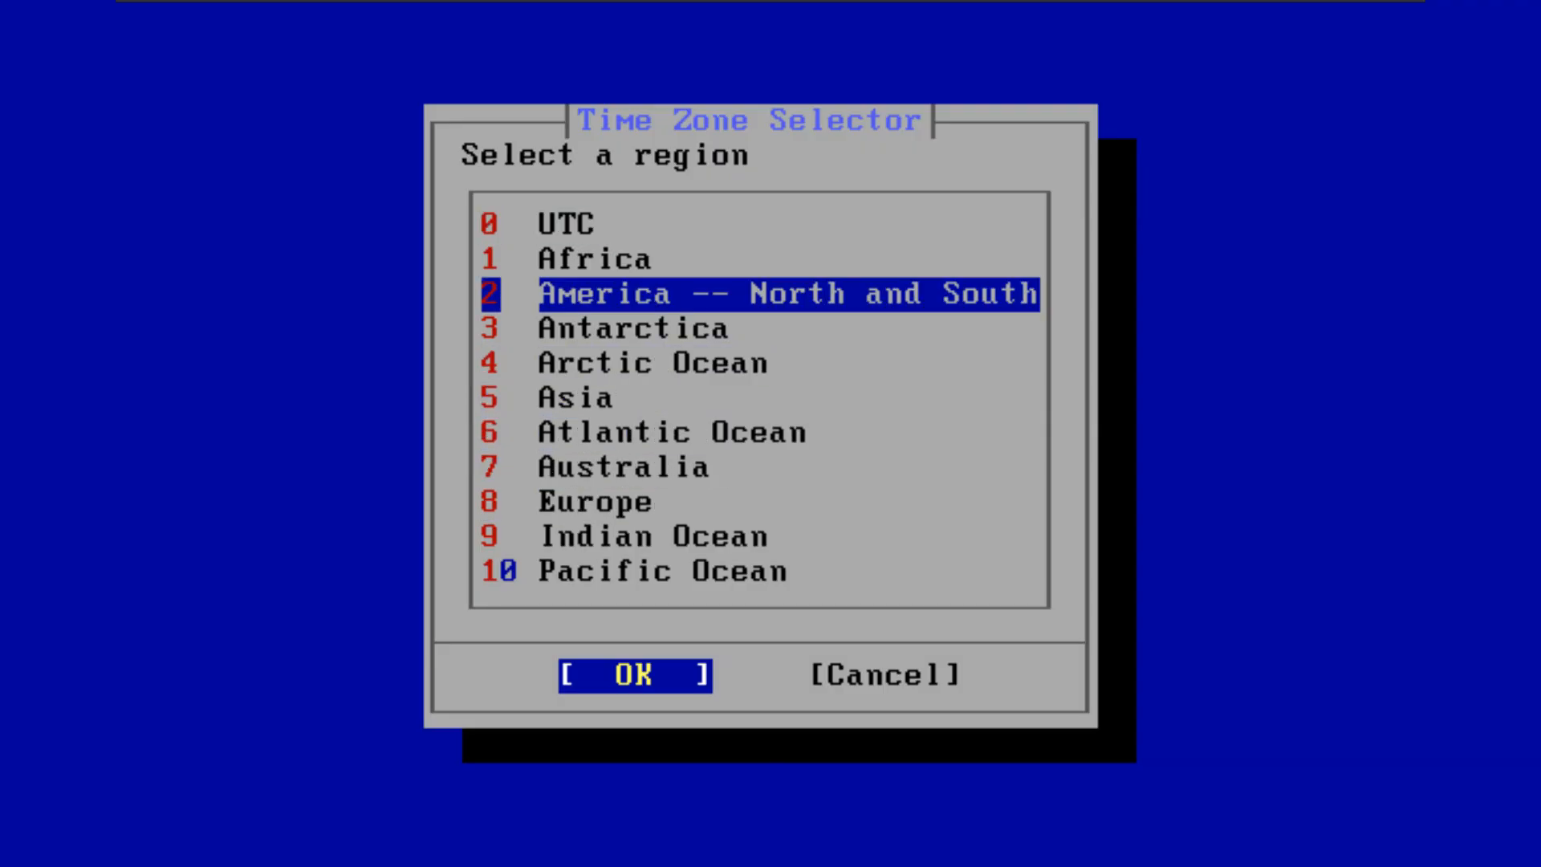
{"action": "key", "text": "Return"}
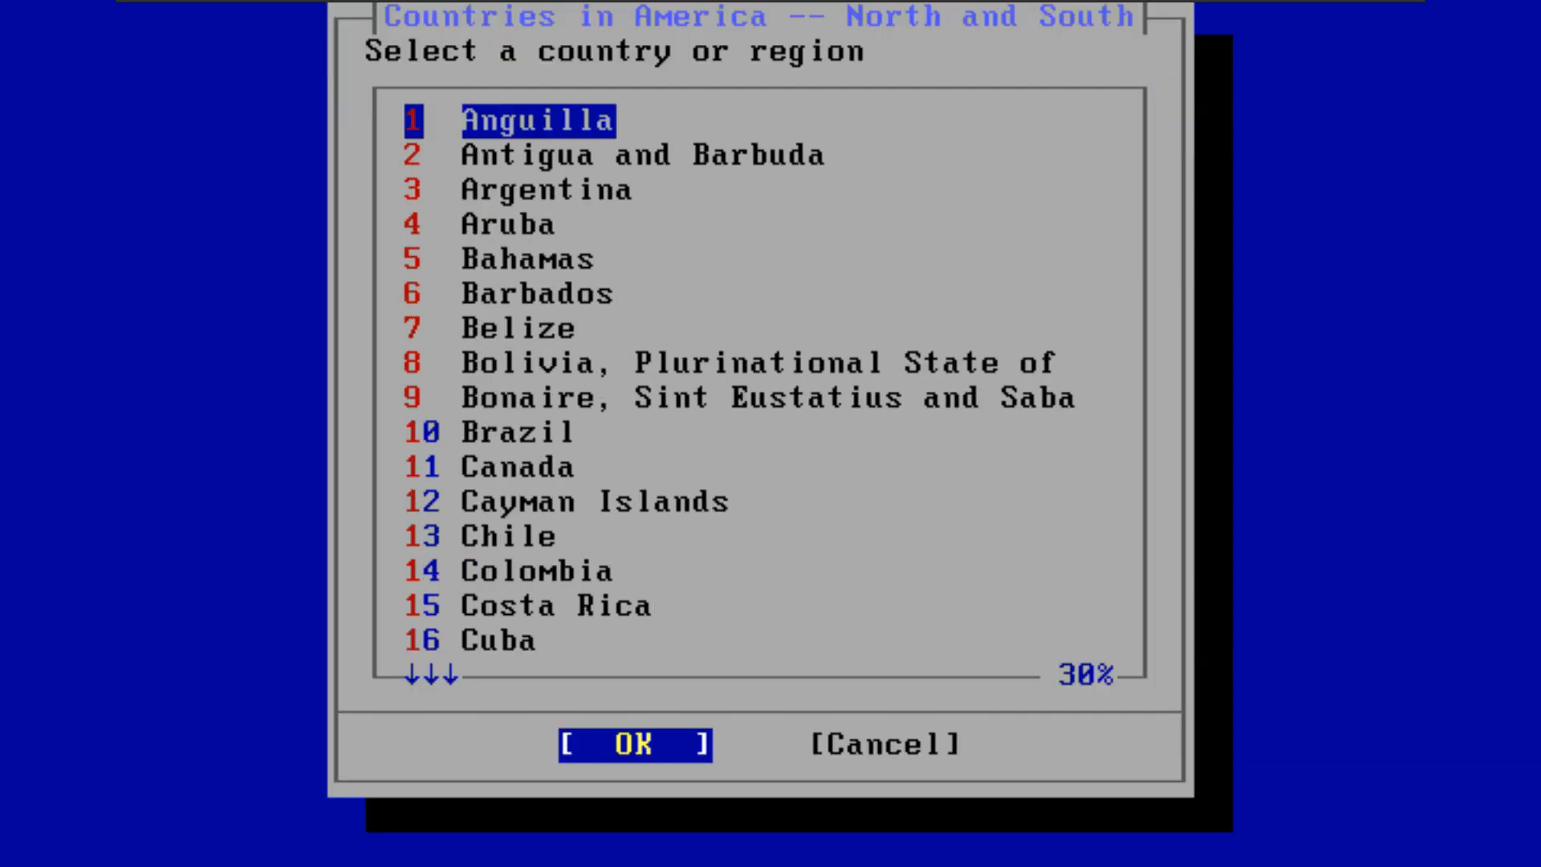
{"action": "key", "text": "Down"}
{"action": "key", "text": "Down"}
{"action": "key", "text": "Down"}
{"action": "key", "text": "Down"}
{"action": "key", "text": "Down"}
{"action": "key", "text": "Down"}
{"action": "key", "text": "Down"}
{"action": "key", "text": "Down"}
{"action": "key", "text": "Down"}
{"action": "key", "text": "Down"}
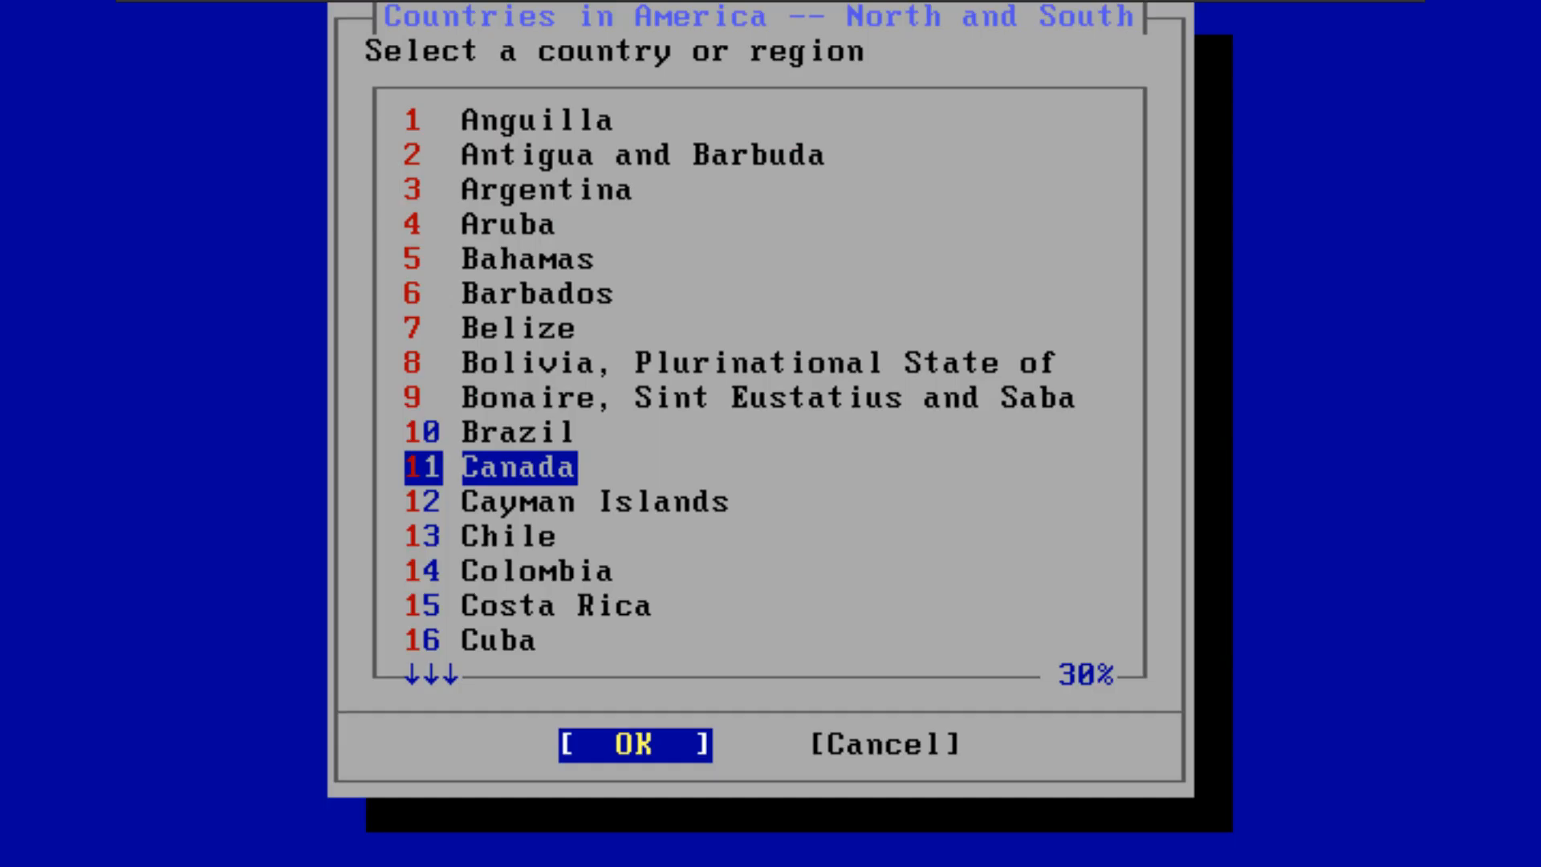
{"action": "key", "text": "Return"}
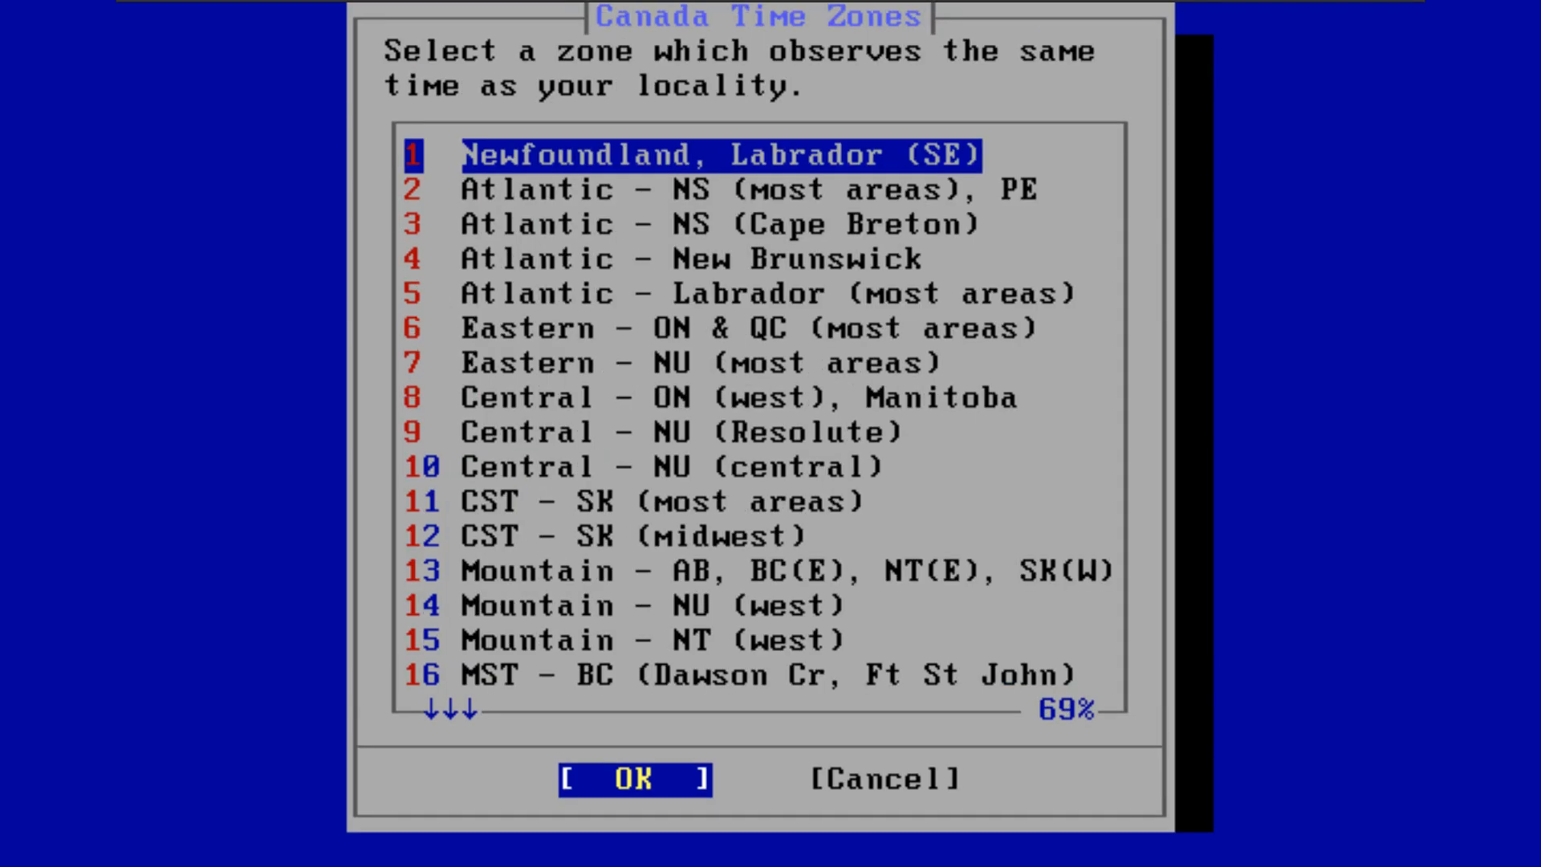
Step: Choose a Canadian Eastern time zone, accept the EDT abbreviation, and skip setting the date and time
{"action": "key", "text": "Down"}
{"action": "key", "text": "Down"}
{"action": "key", "text": "Down"}
{"action": "key", "text": "Down"}
{"action": "key", "text": "Down"}
{"action": "key", "text": "Down"}
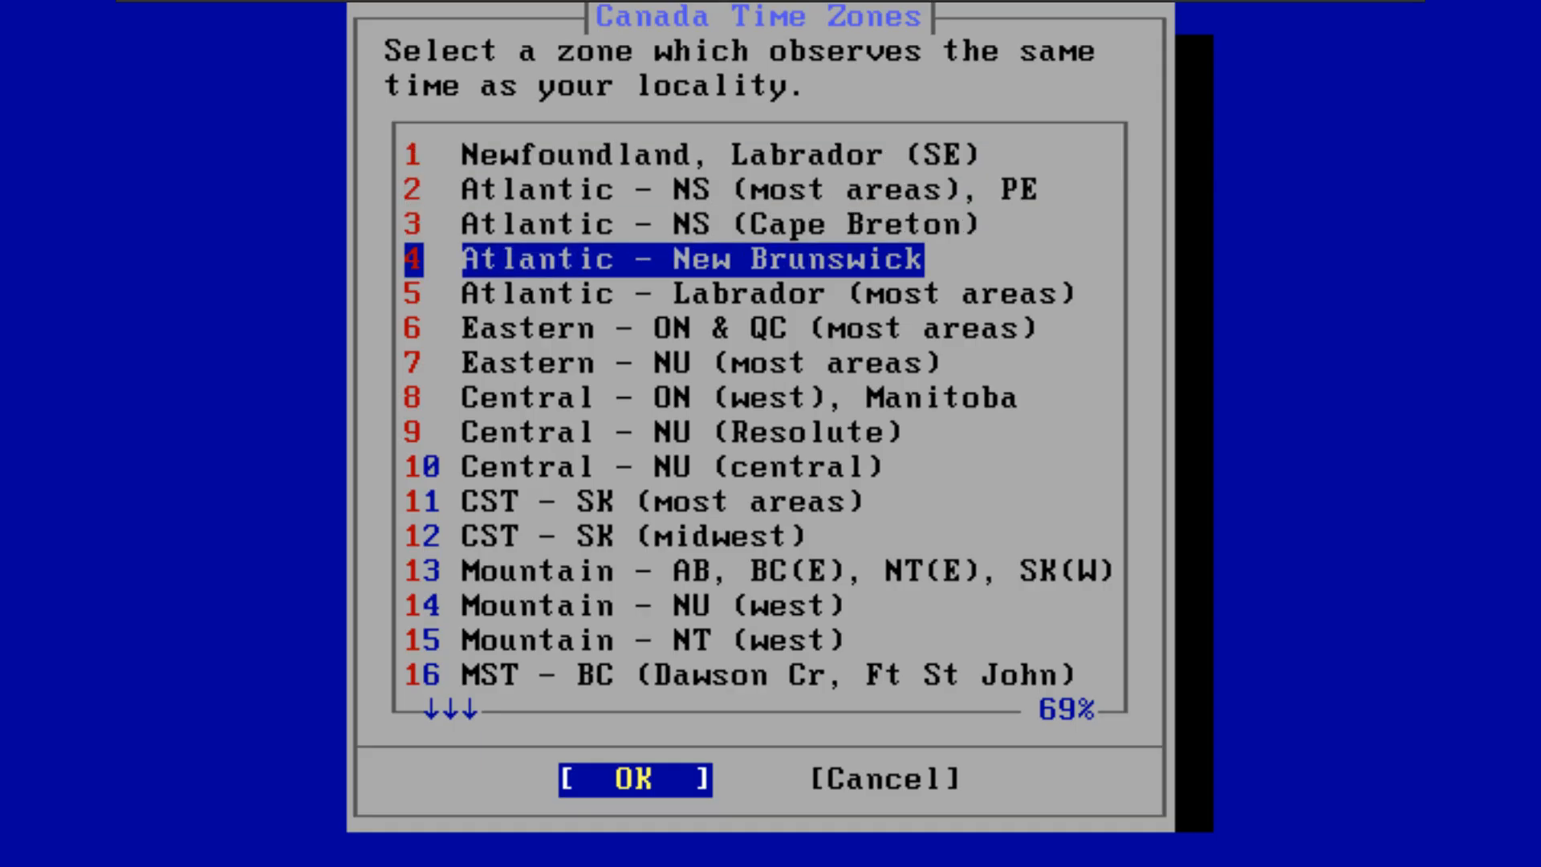
{"action": "key", "text": "Return"}
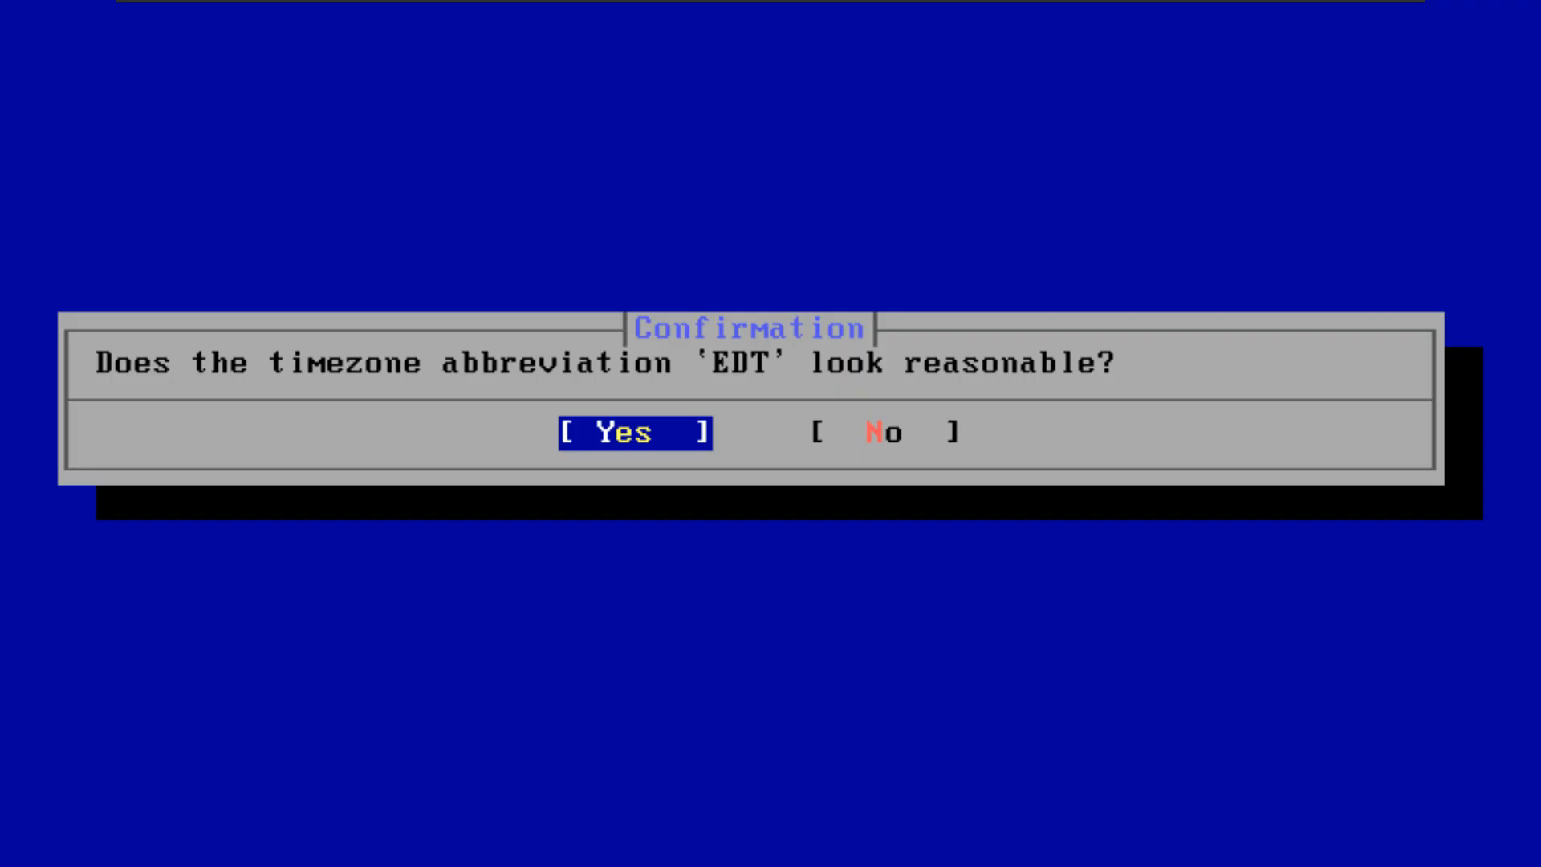
{"action": "key", "text": "Return"}
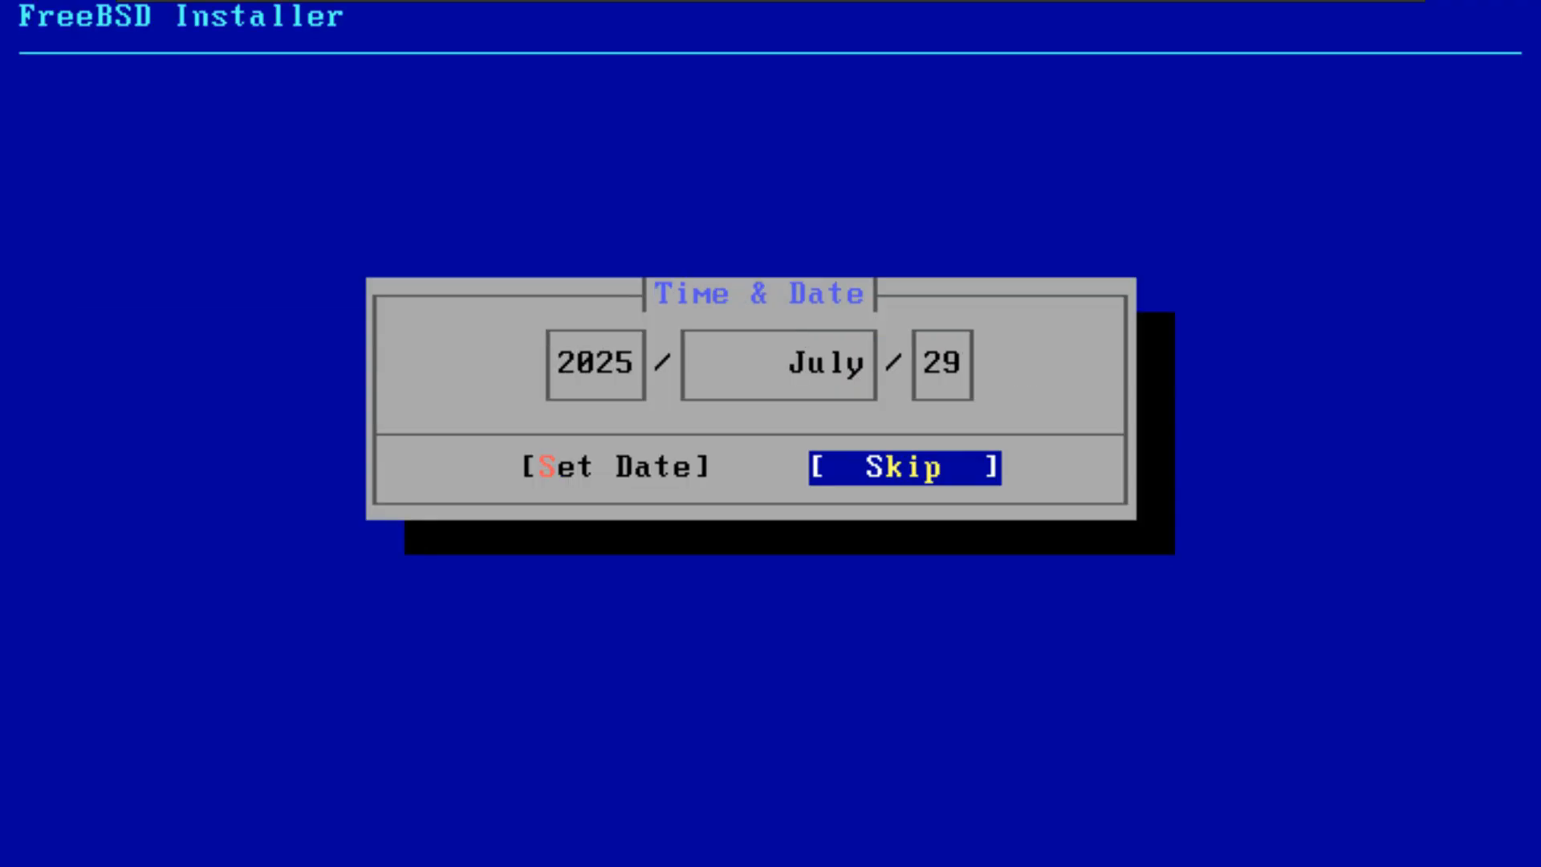
{"action": "key", "text": "Return"}
{"action": "key", "text": "Return"}
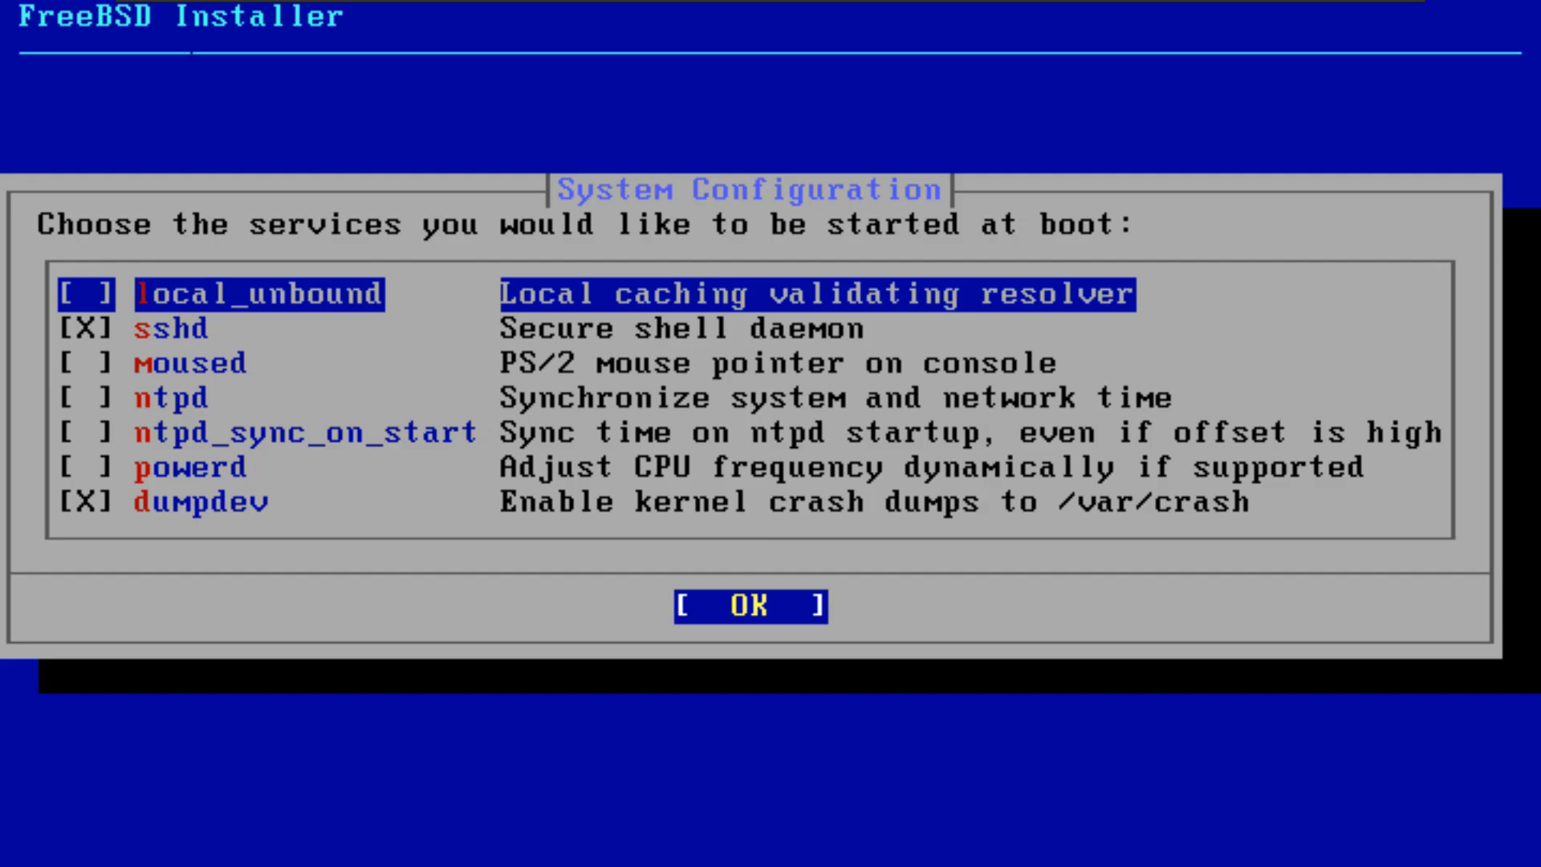
Step: Enable the local_unbound, moused and ntpd services at boot, and continue past hardening and firmware without selecting any options
{"action": "key", "text": "space"}
{"action": "key", "text": "Down"}
{"action": "key", "text": "Down"}
{"action": "key", "text": "space"}
{"action": "key", "text": "Down"}
{"action": "key", "text": "space"}
{"action": "key", "text": "Down"}
{"action": "key", "text": "space"}
{"action": "key", "text": "Down"}
{"action": "key", "text": "space"}
{"action": "key", "text": "Return"}
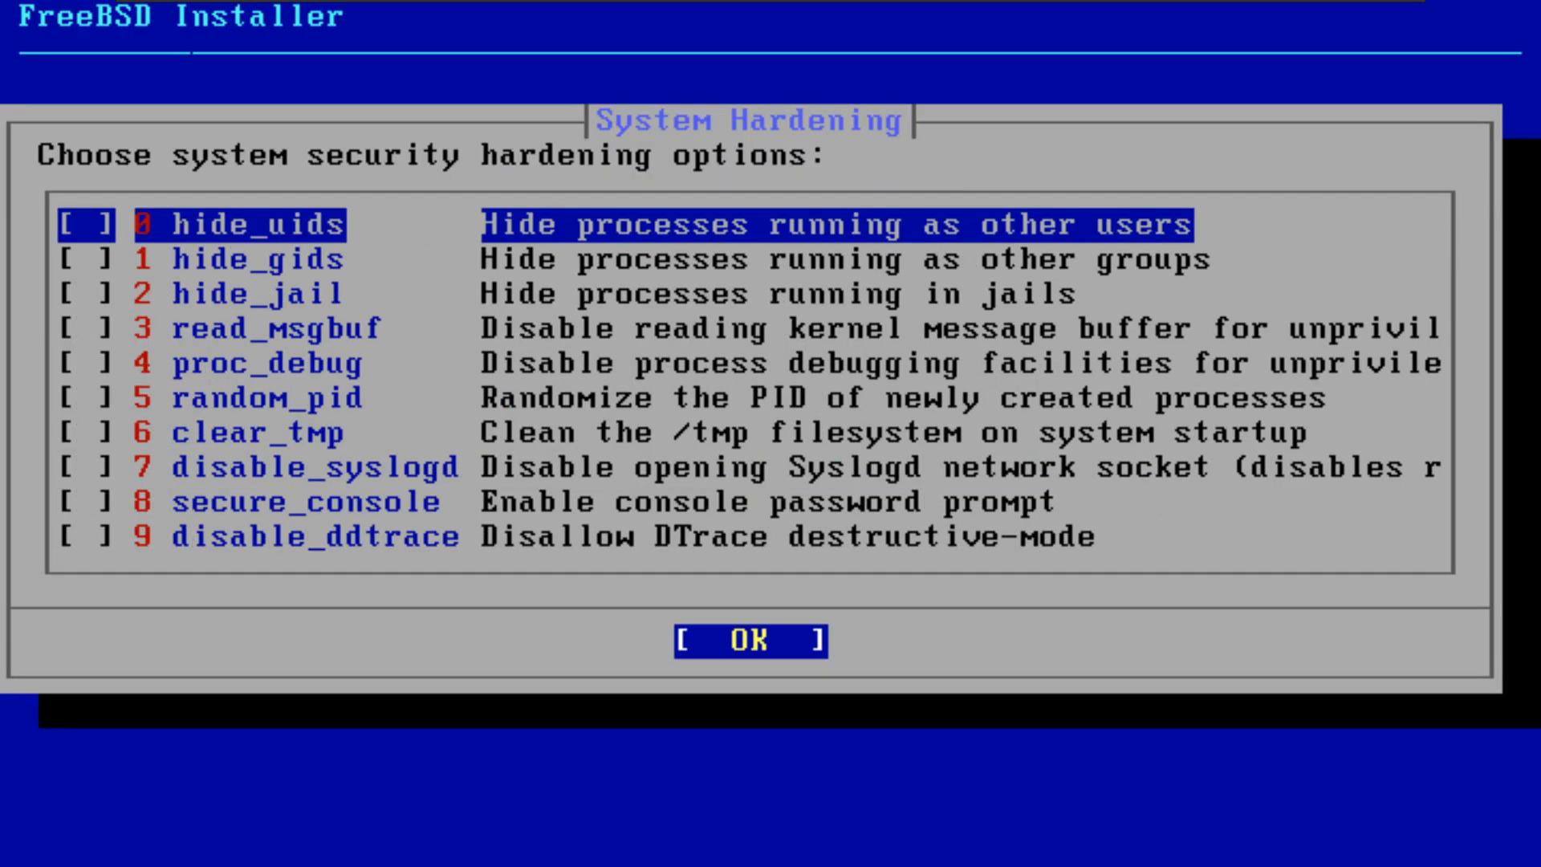
{"action": "key", "text": "Return"}
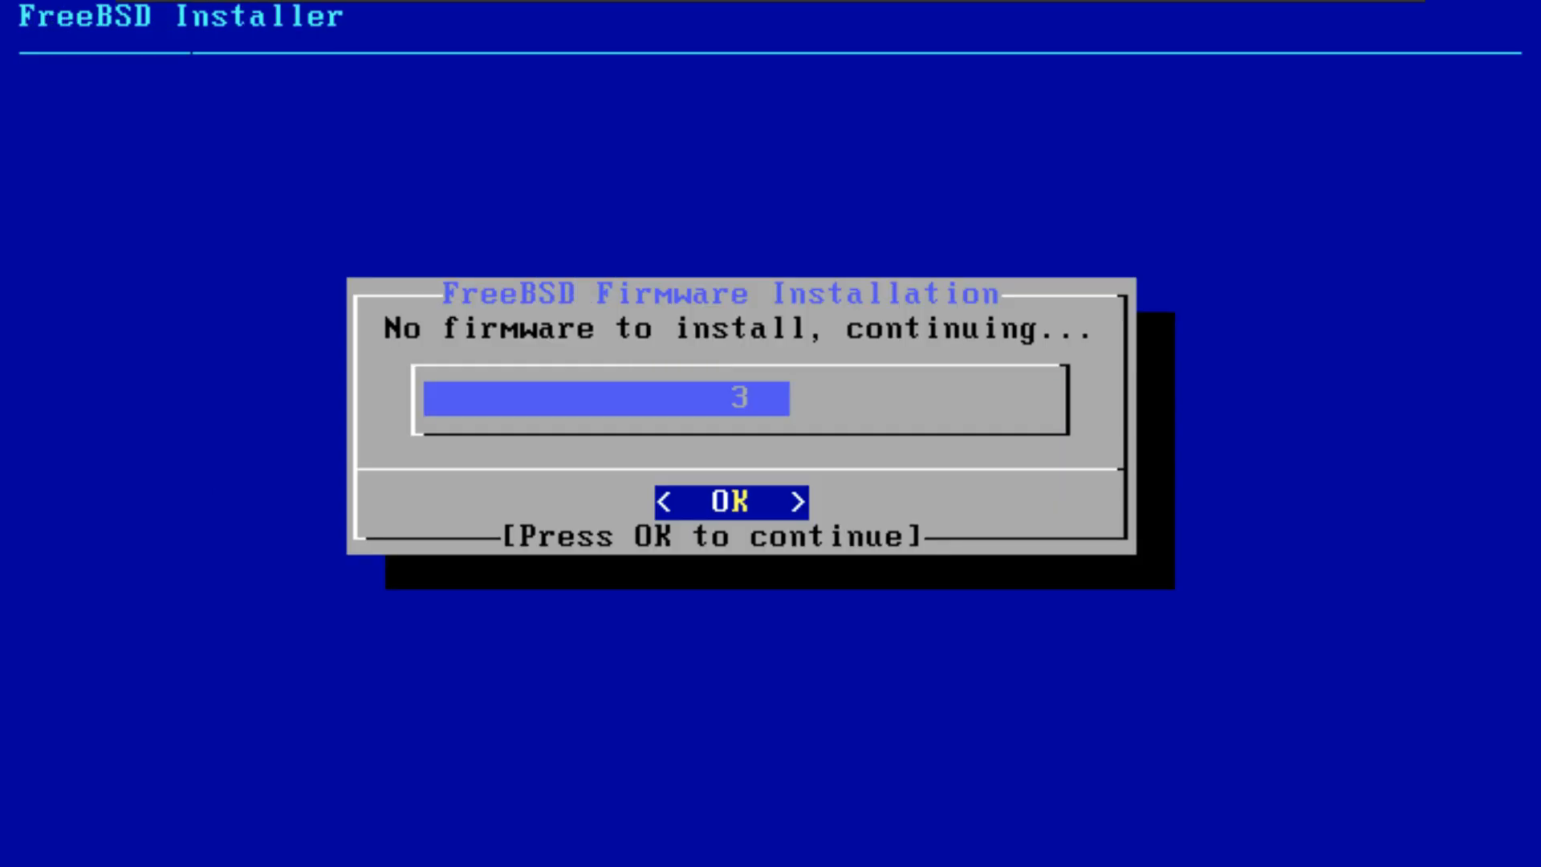
{"action": "key", "text": "Return"}
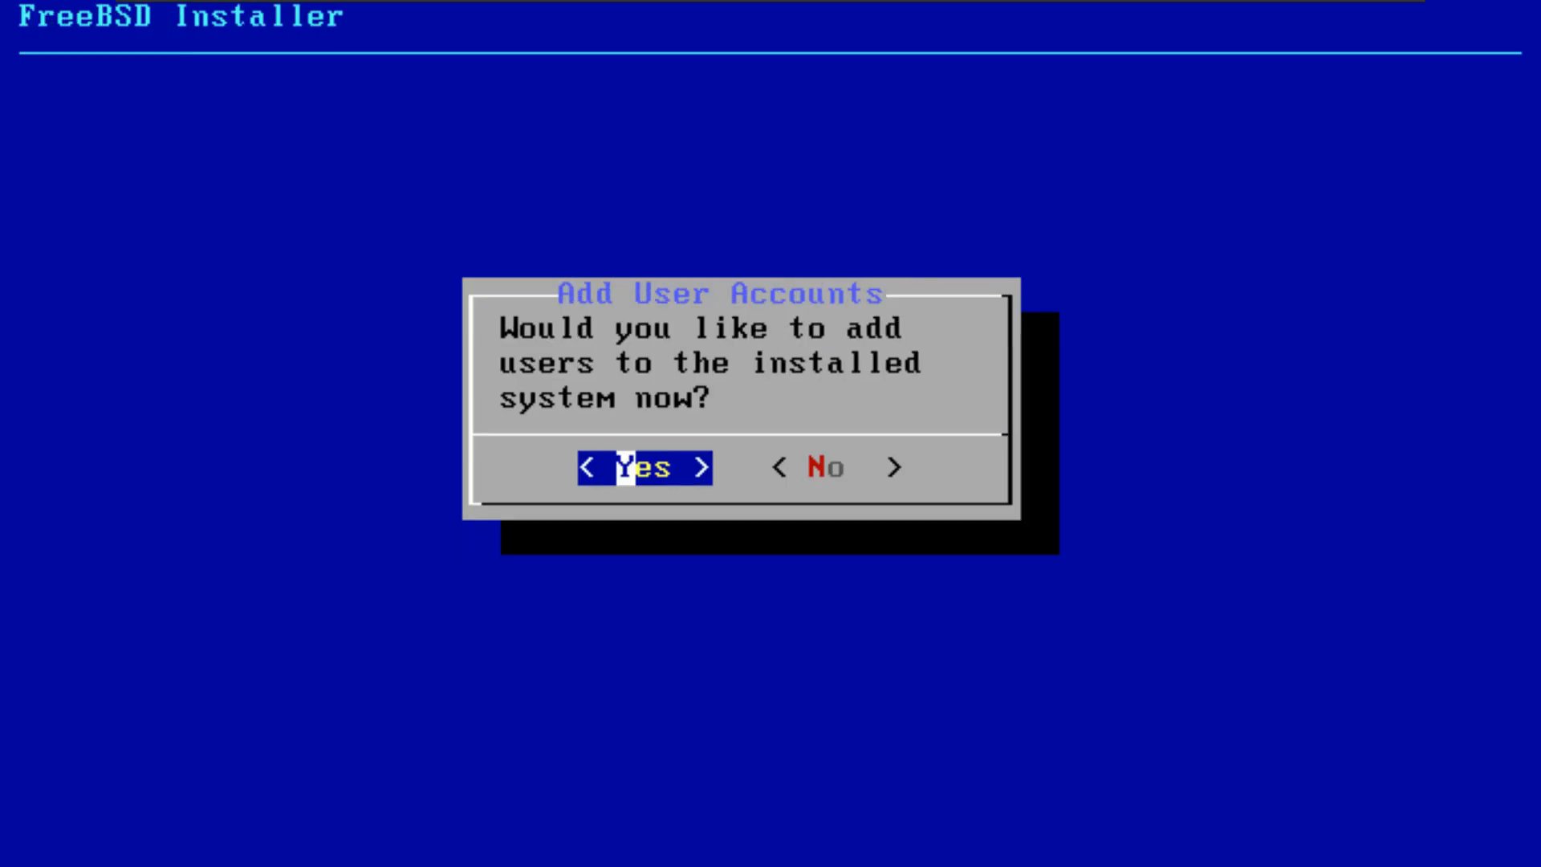
Step: Add a user account with the person's first name as username, full name "ur mom" and the default Uid
{"action": "key", "text": "Return"}
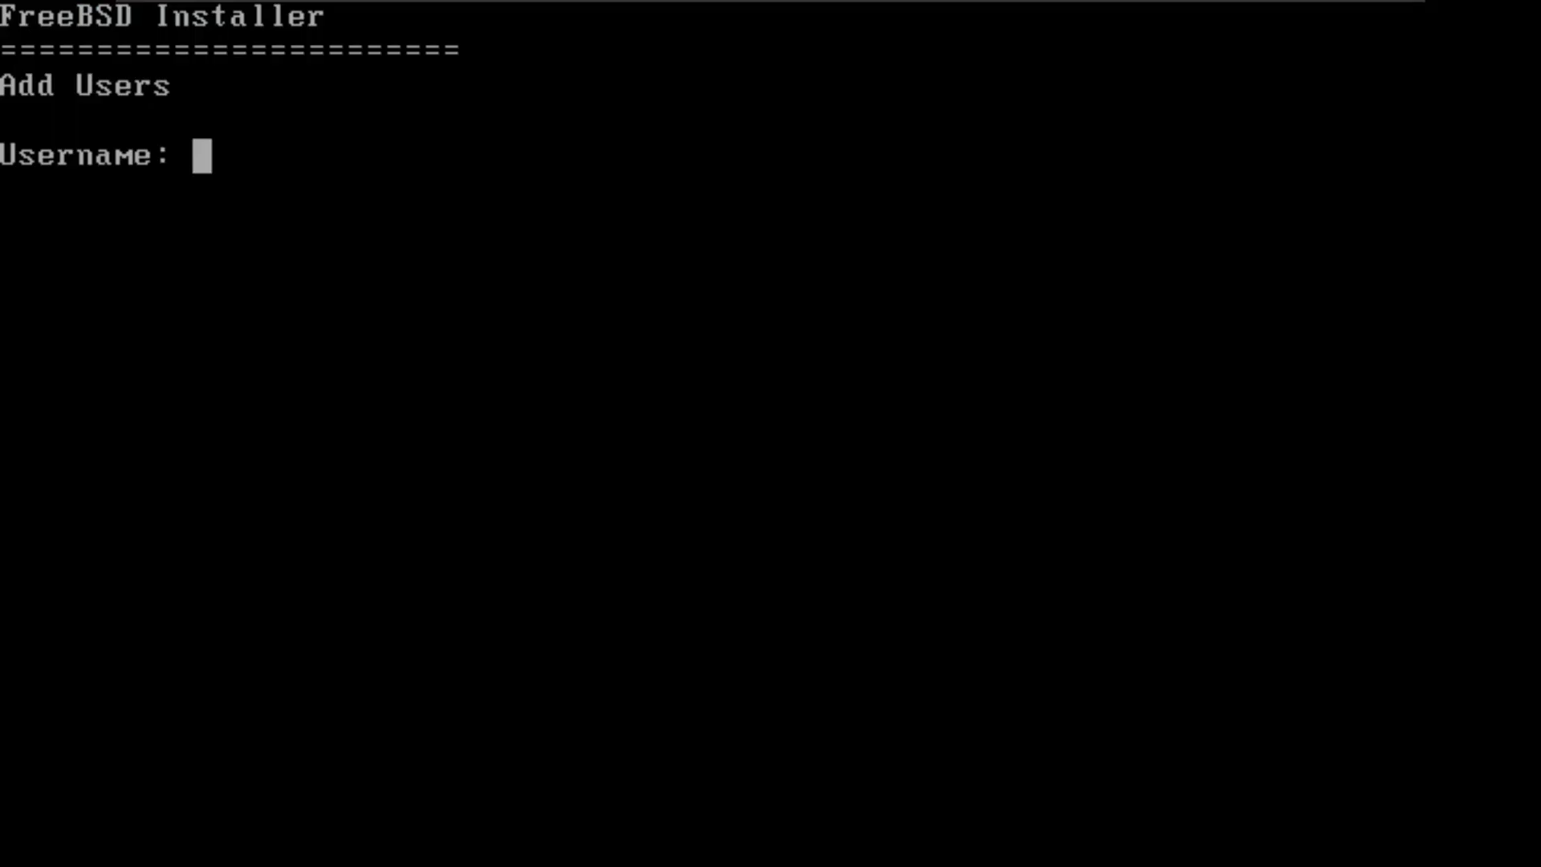
{"action": "type", "text": "jason"}
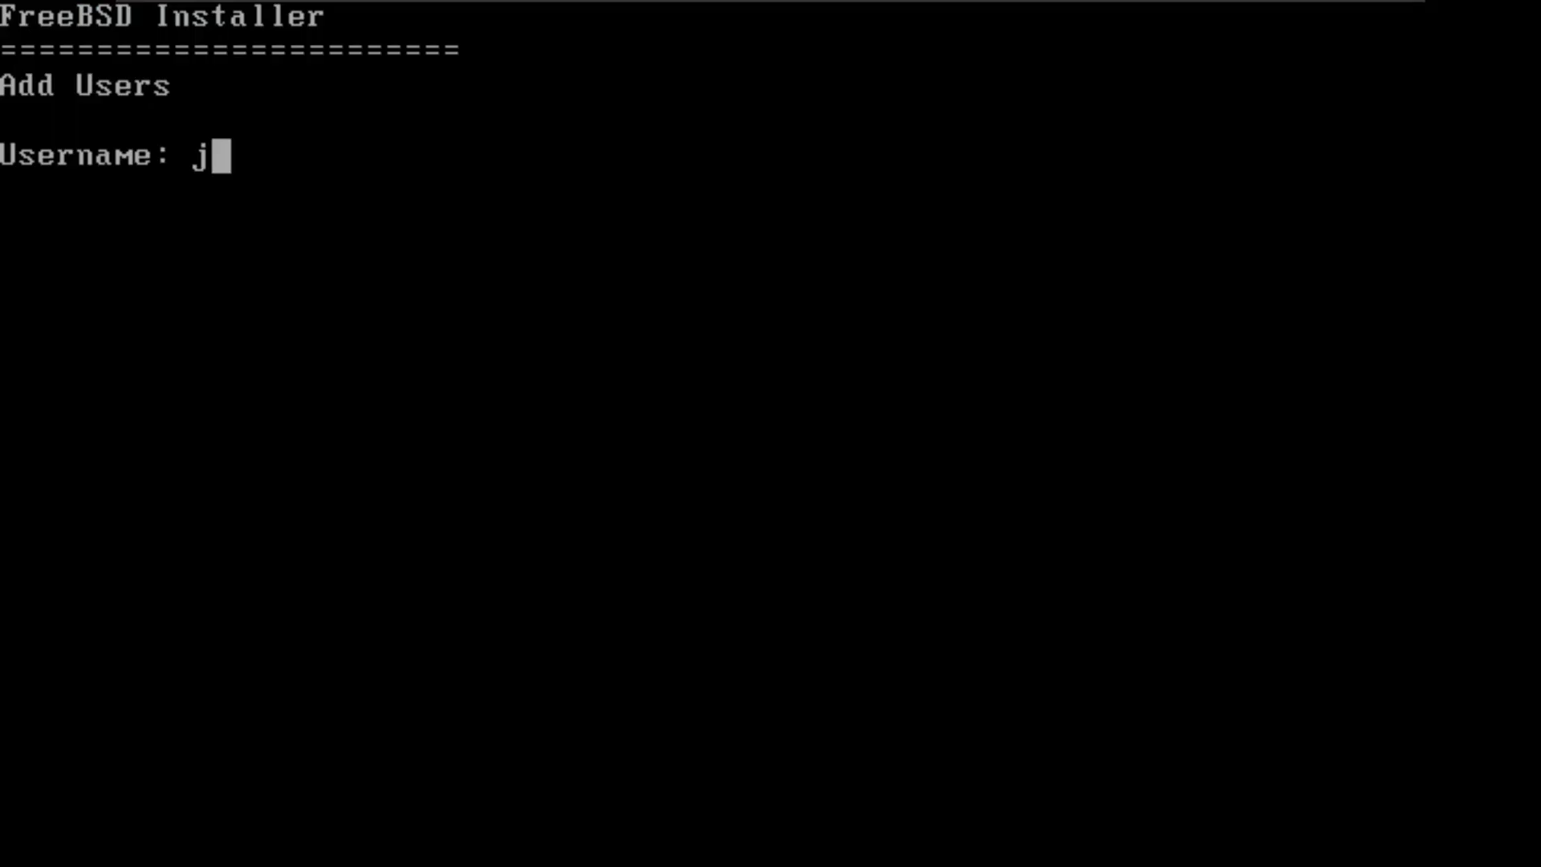
{"action": "key", "text": "Return"}
{"action": "type", "text": "ur mom"}
{"action": "key", "text": "Return"}
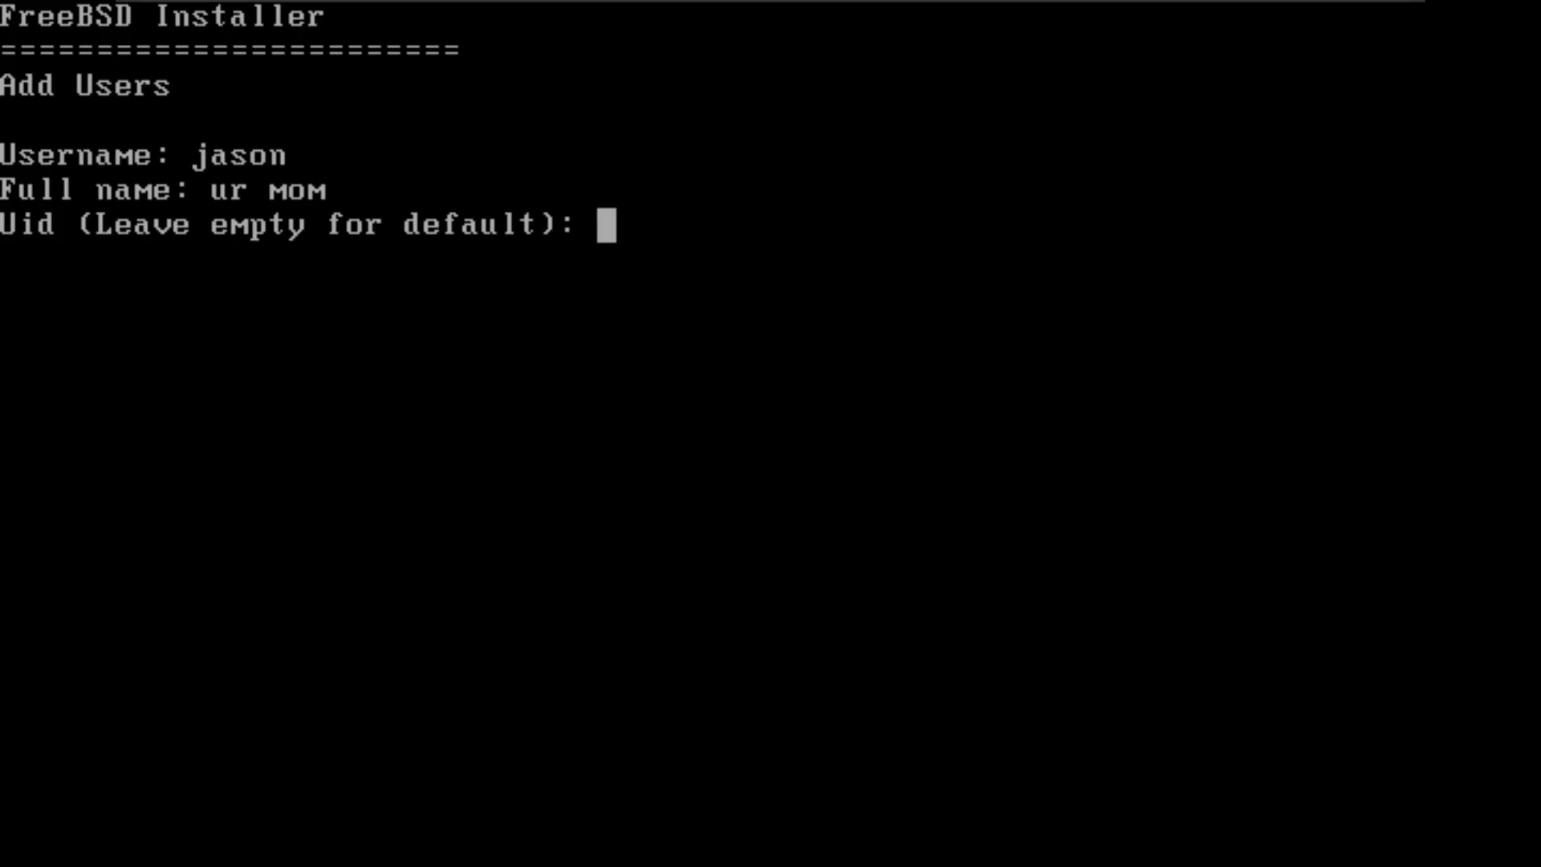
{"action": "key", "text": "Return"}
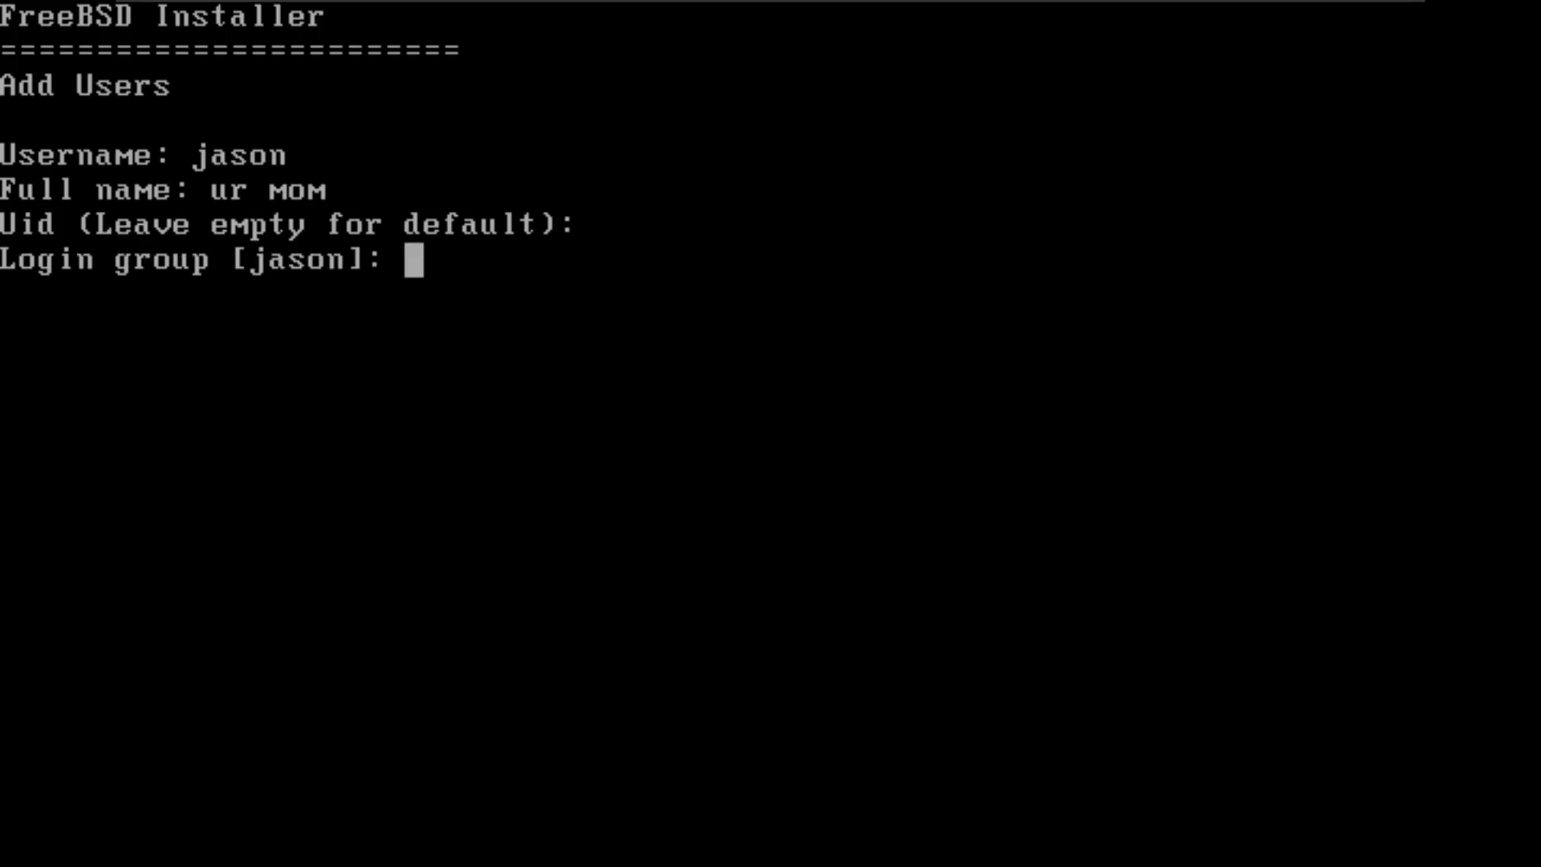
Step: Try "ur mom" as the login group, and set the group to the account's own username instead
{"action": "type", "text": "ur mom"}
{"action": "key", "text": "Return"}
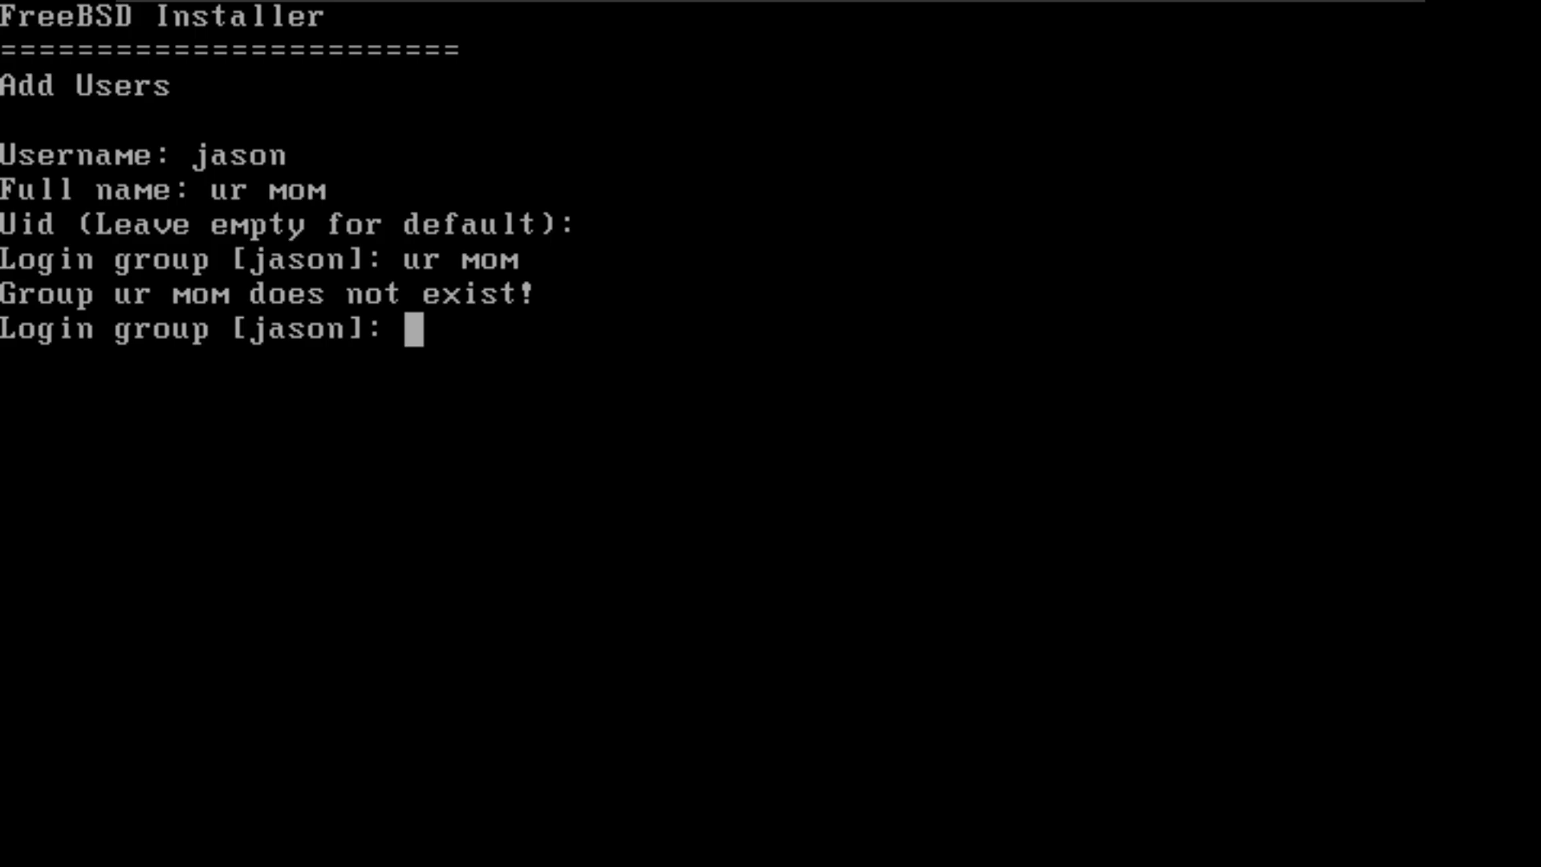
{"action": "type", "text": "jason"}
{"action": "key", "text": "Return"}
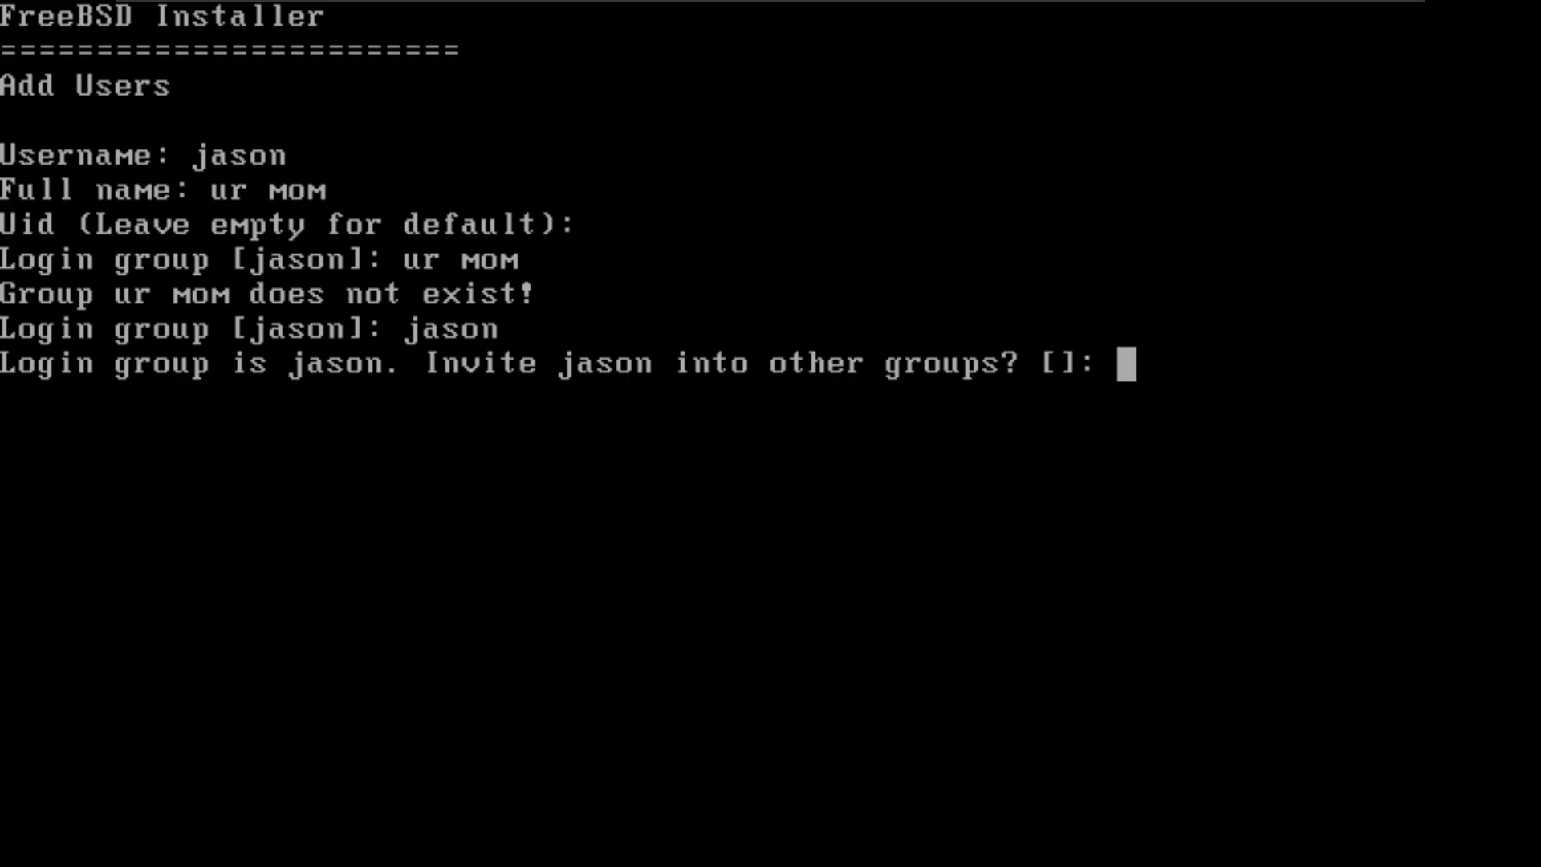
Step: Try "yes" and "y" as additional groups for the account, and leave the additional groups empty
{"action": "type", "text": "yes"}
{"action": "key", "text": "Return"}
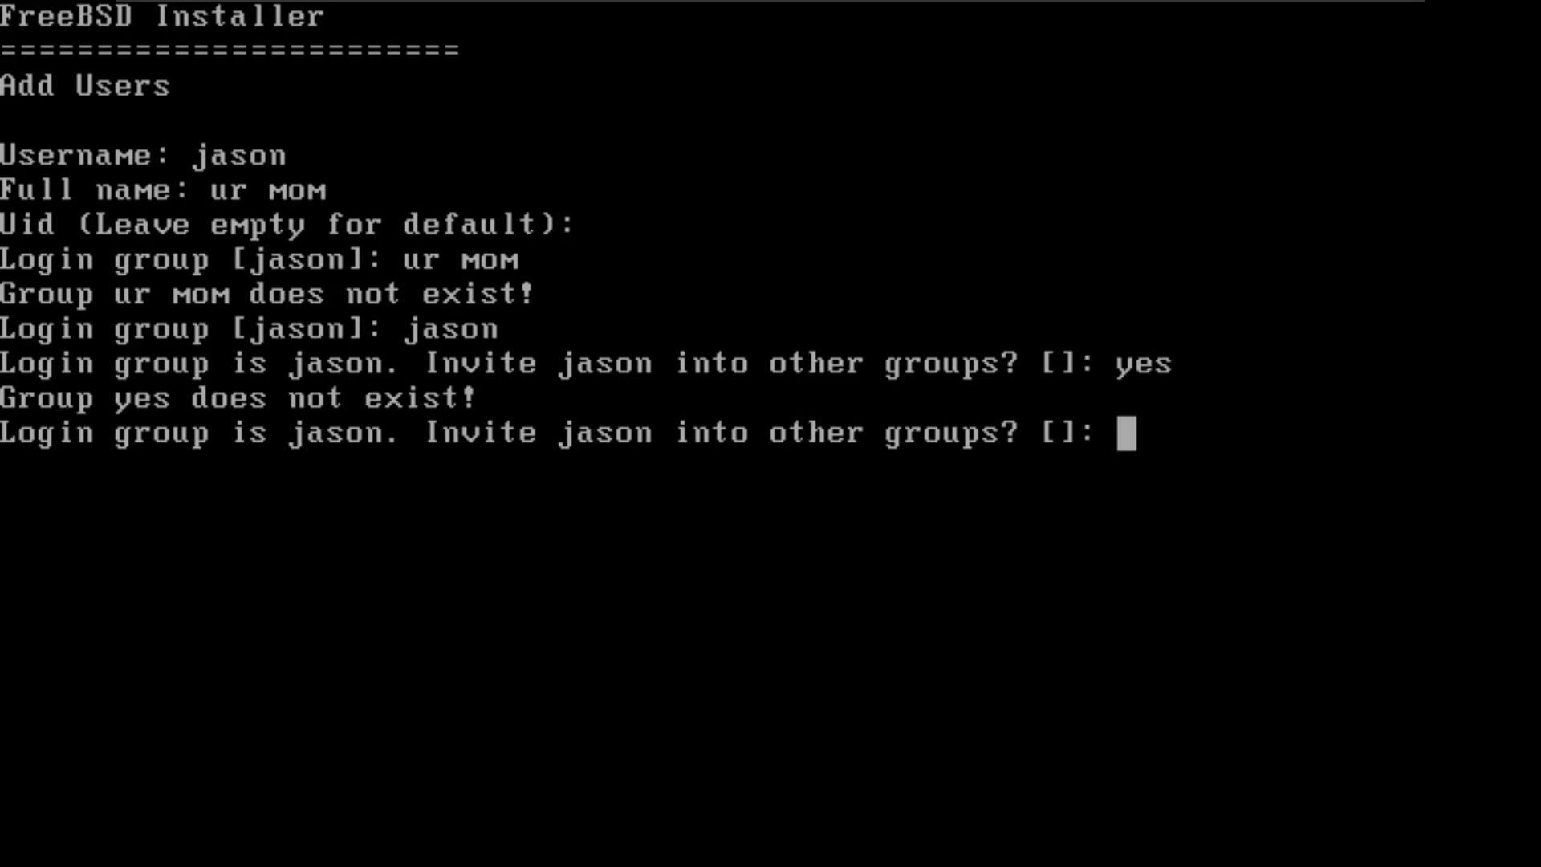
{"action": "type", "text": "y"}
{"action": "key", "text": "Return"}
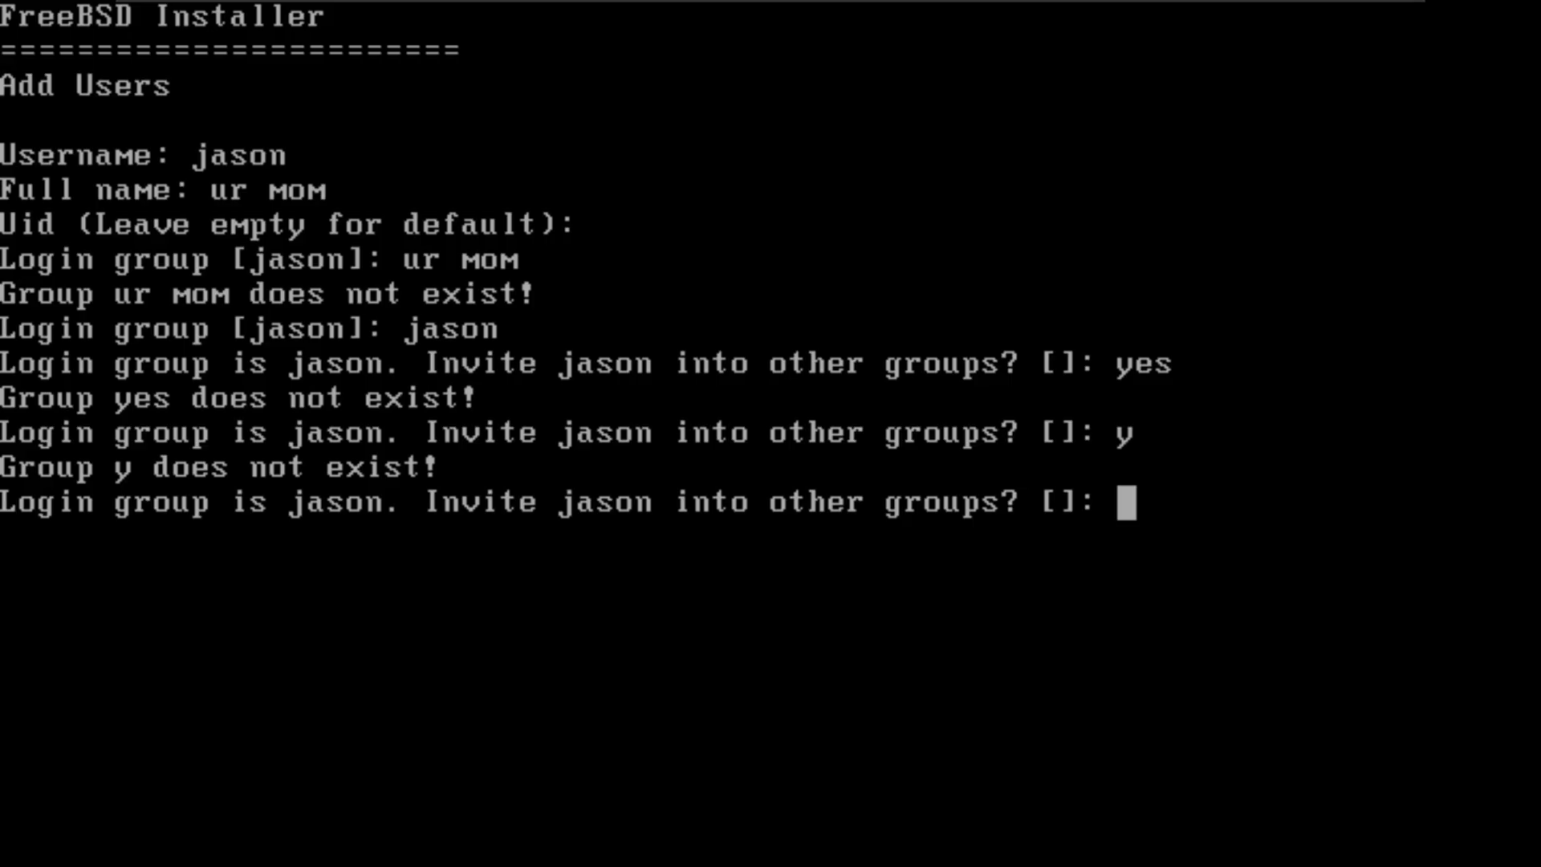
{"action": "key", "text": "Return"}
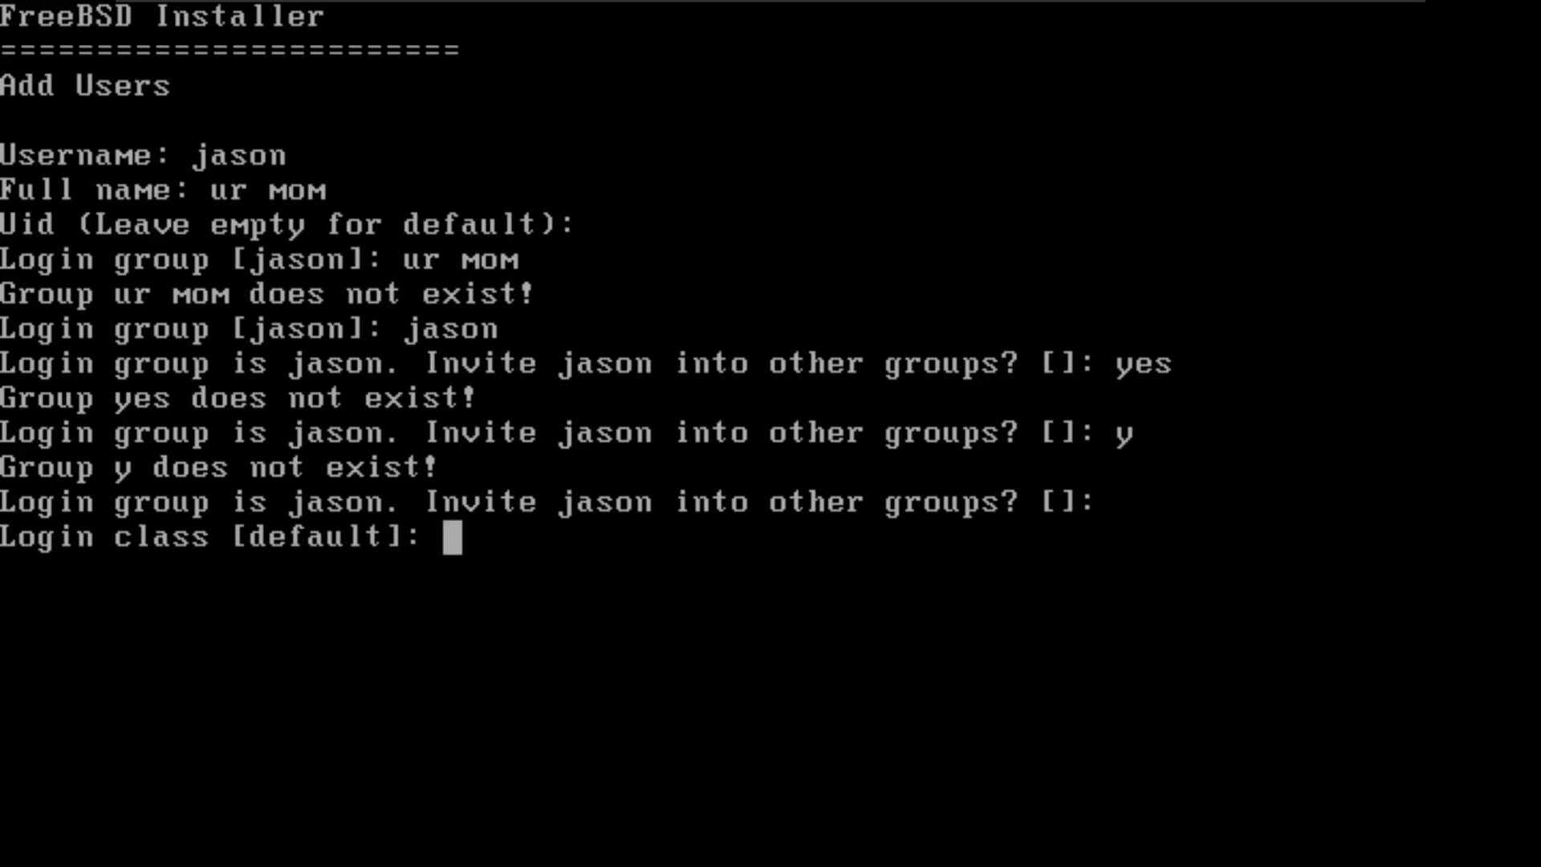
Step: Keep the default login class, set the shell to sh, and accept the default home directory and permissions
{"action": "key", "text": "Return"}
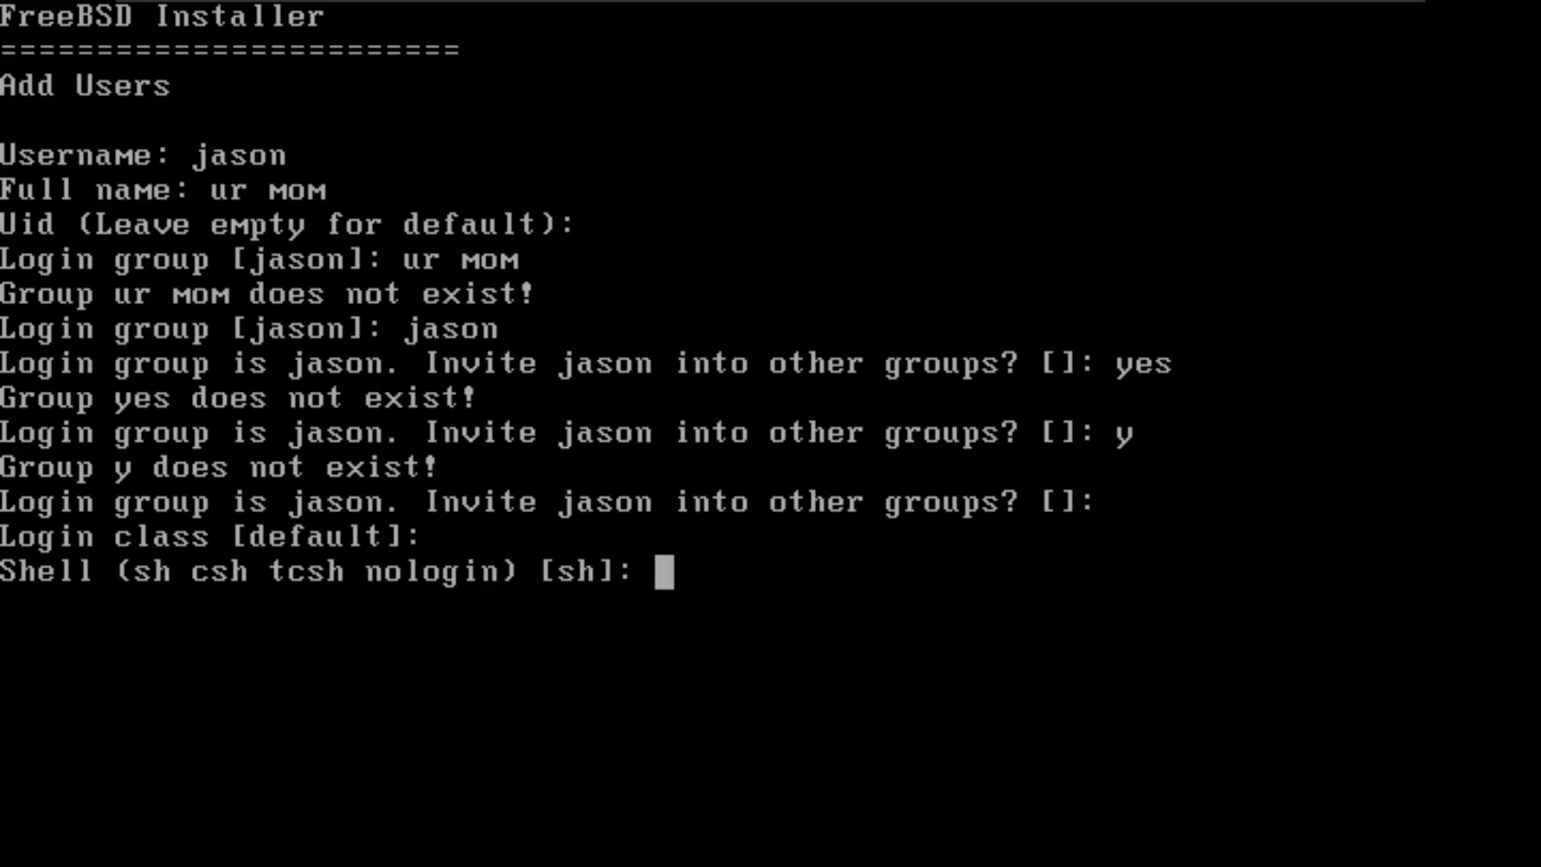
{"action": "type", "text": "s"}
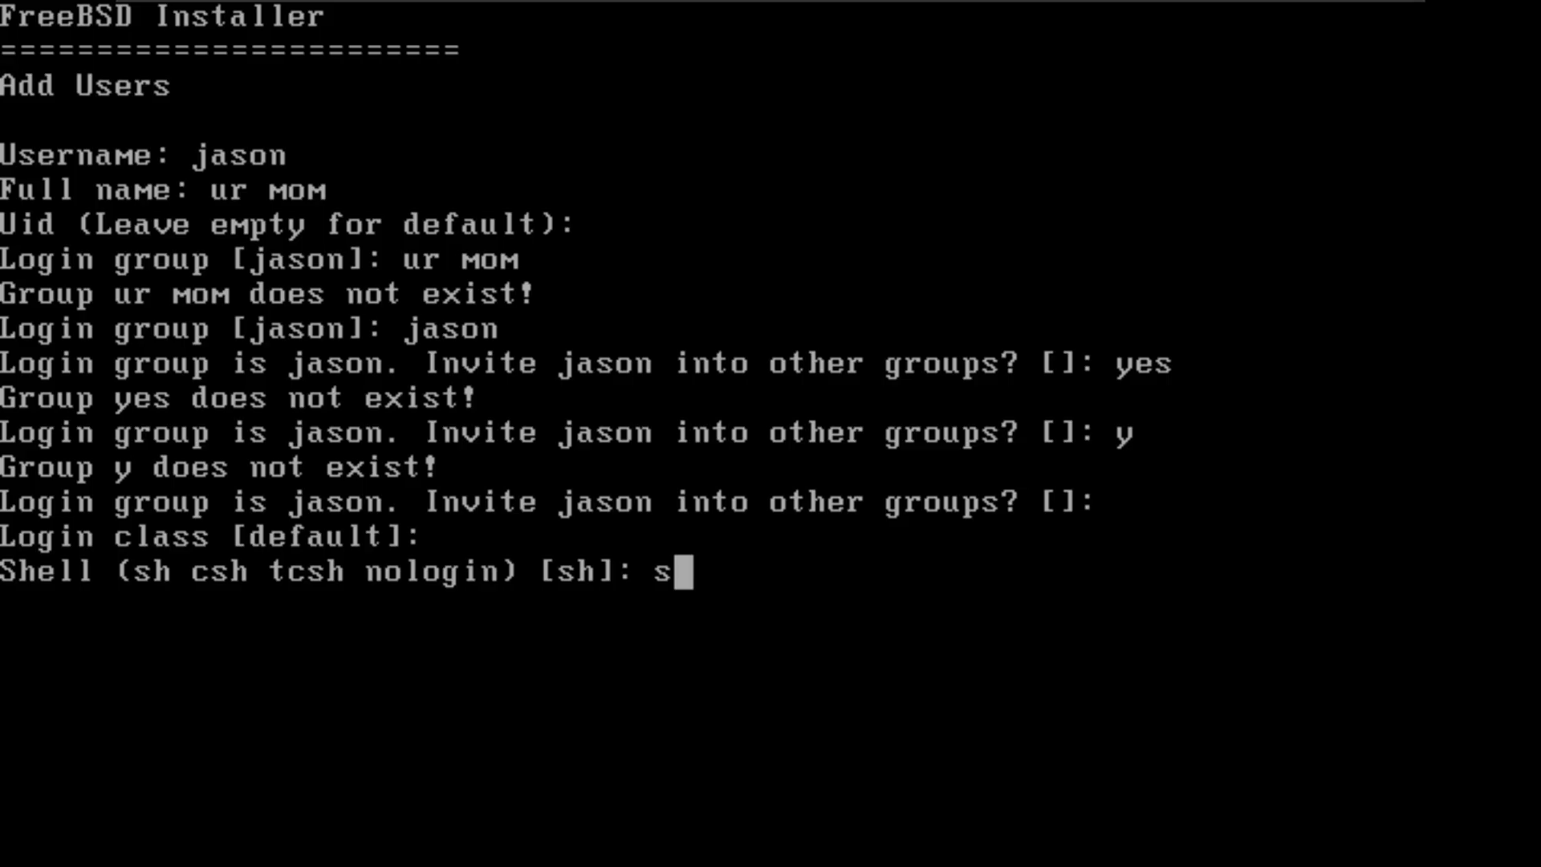
{"action": "type", "text": "h"}
{"action": "key", "text": "Return"}
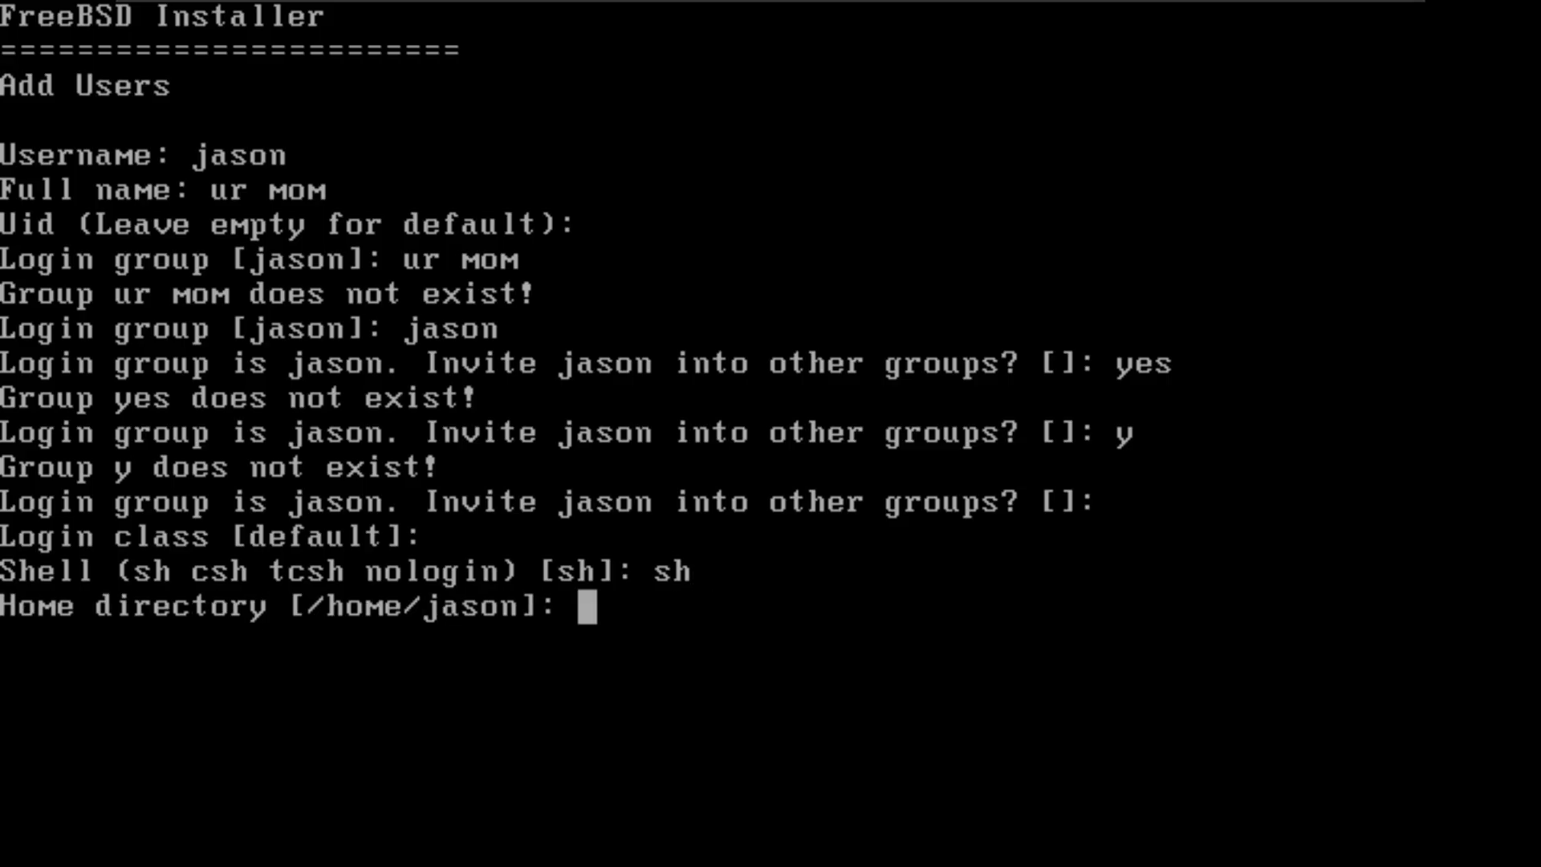
{"action": "key", "text": "Return"}
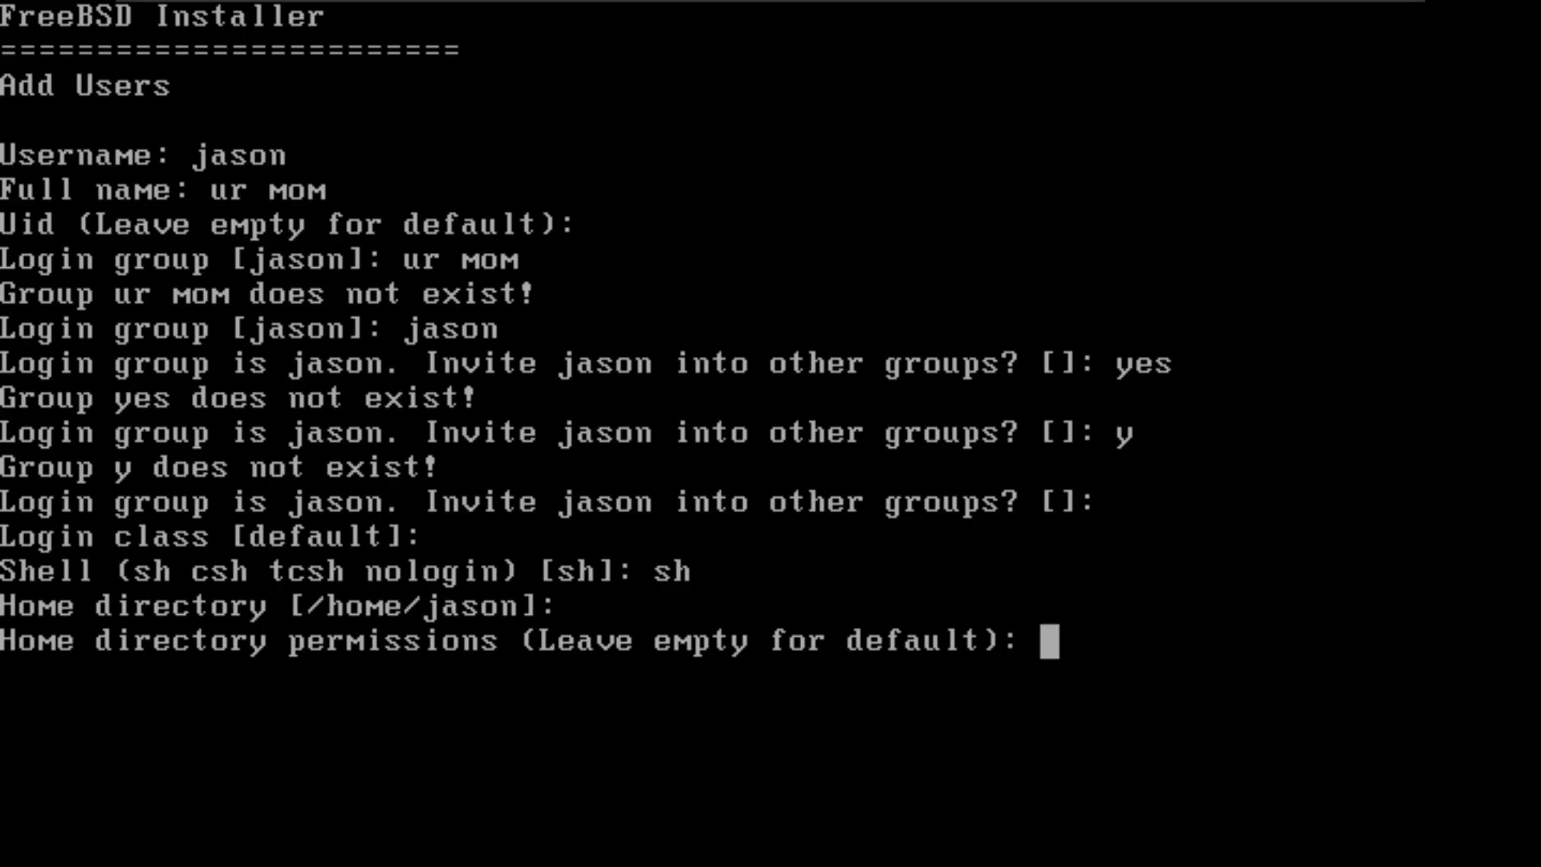
{"action": "key", "text": "Return"}
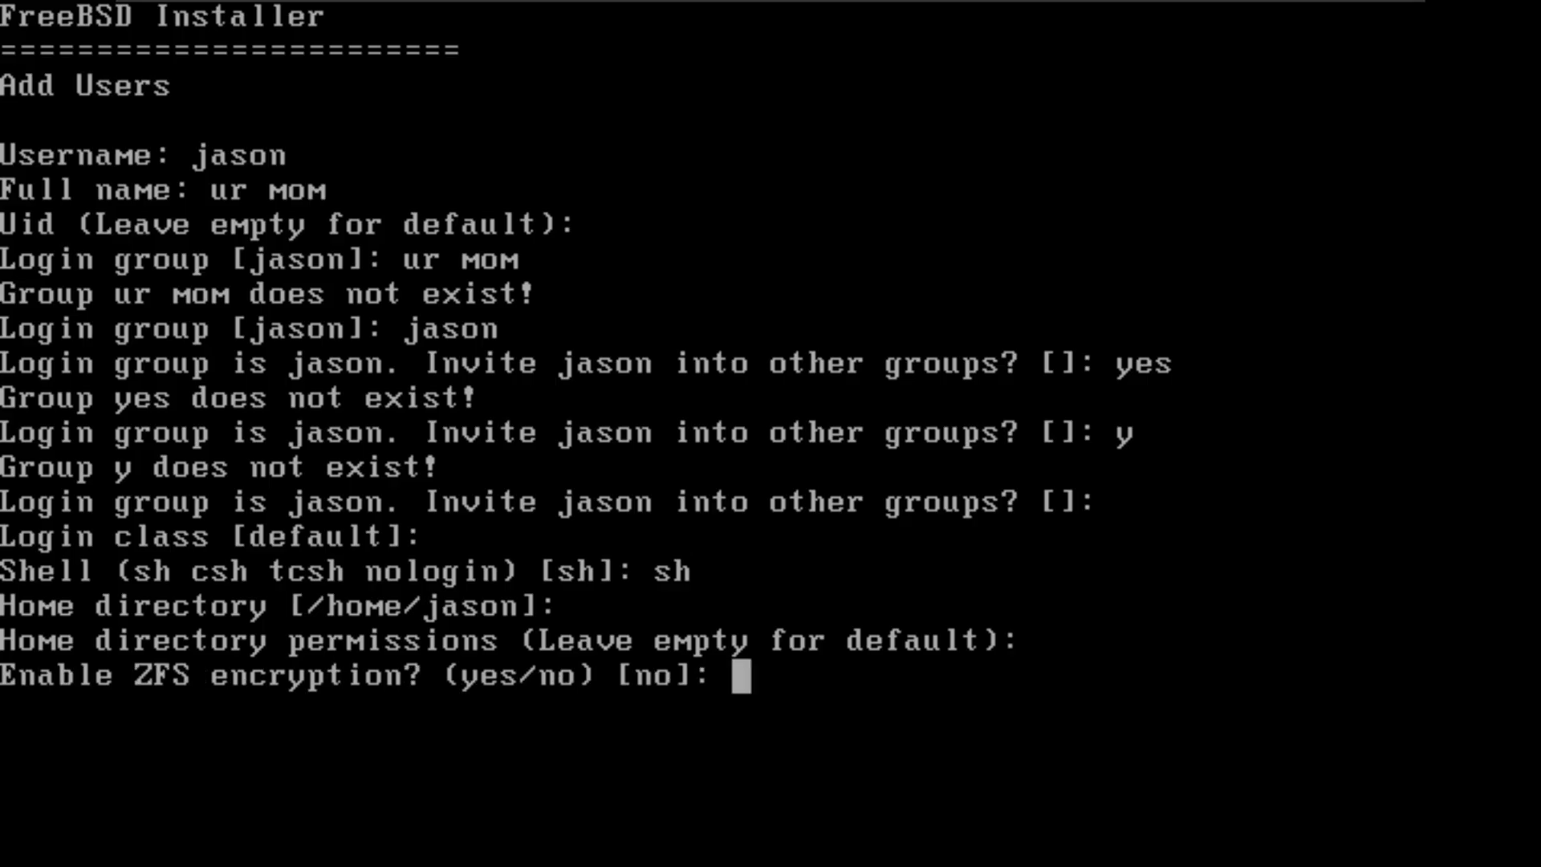
Step: Decline ZFS encryption and use password-based authentication with neither an empty nor a random password
{"action": "type", "text": "no"}
{"action": "key", "text": "Return"}
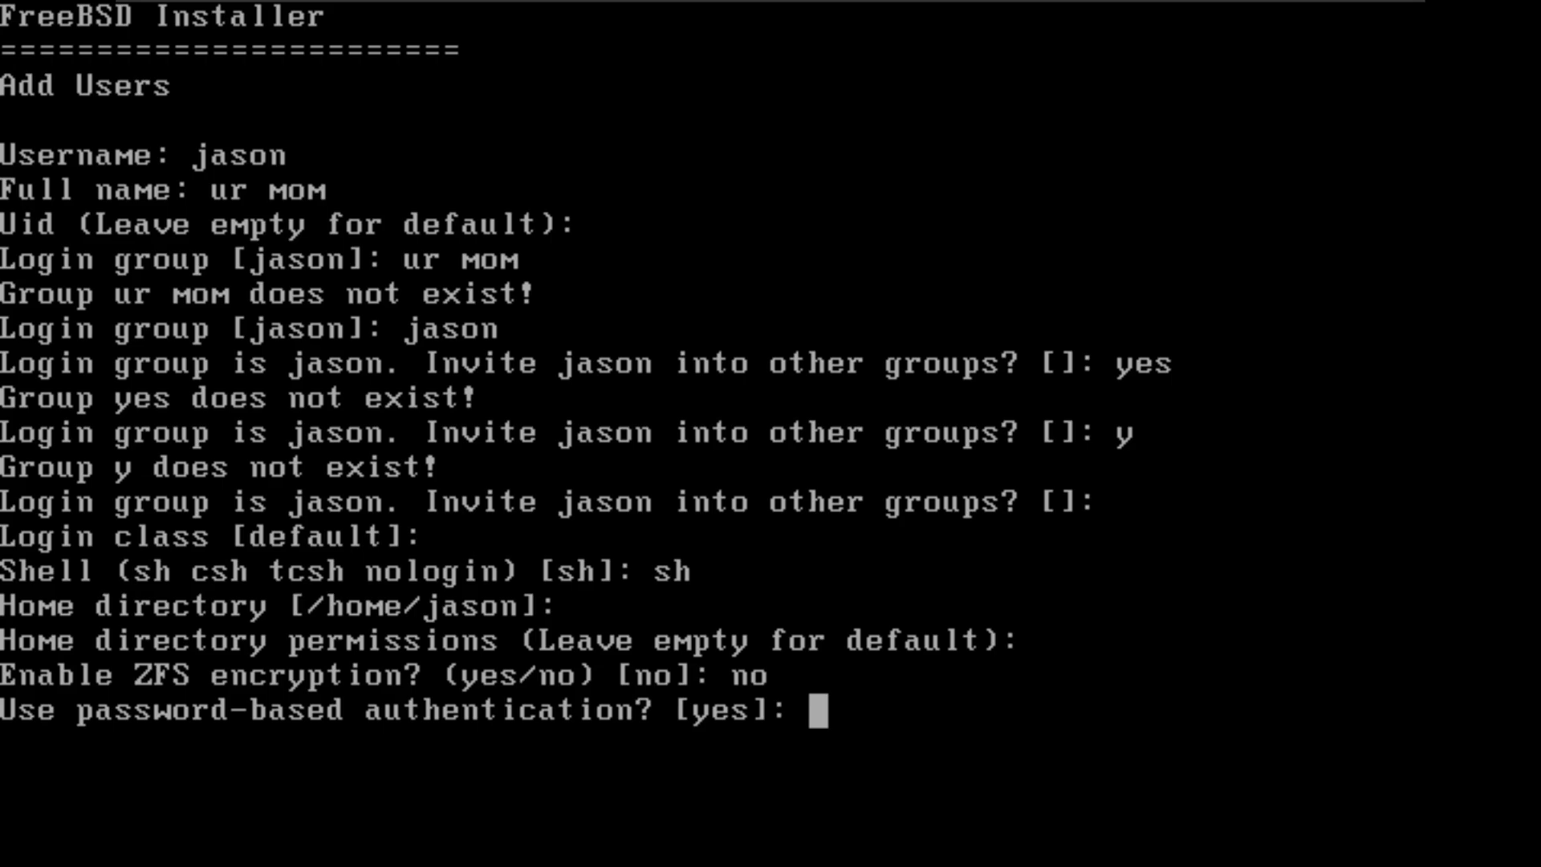
{"action": "type", "text": "yes"}
{"action": "key", "text": "Return"}
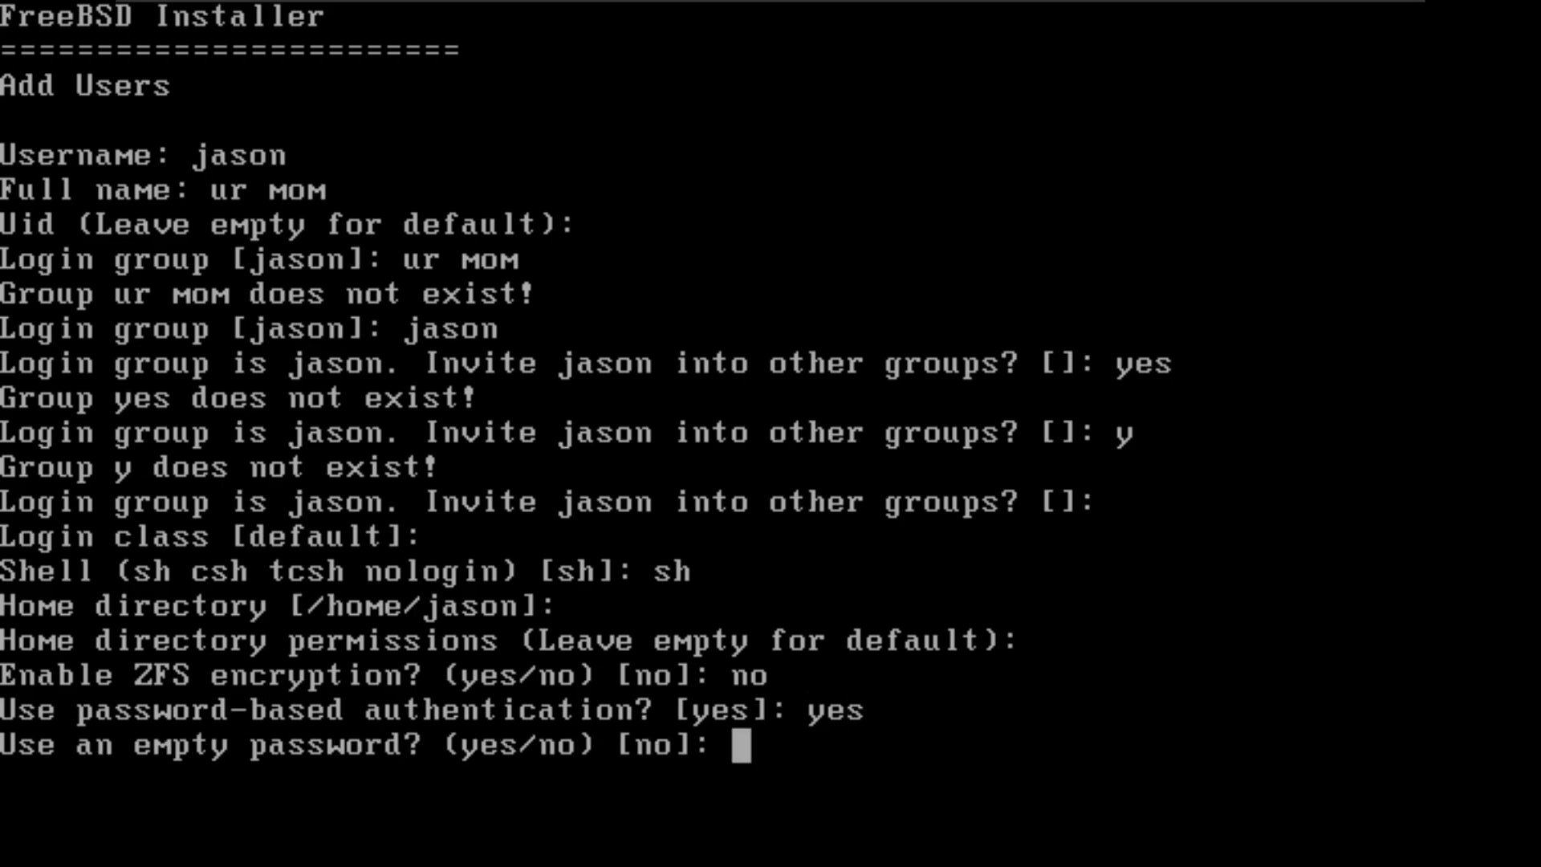
{"action": "type", "text": "no"}
{"action": "key", "text": "Return"}
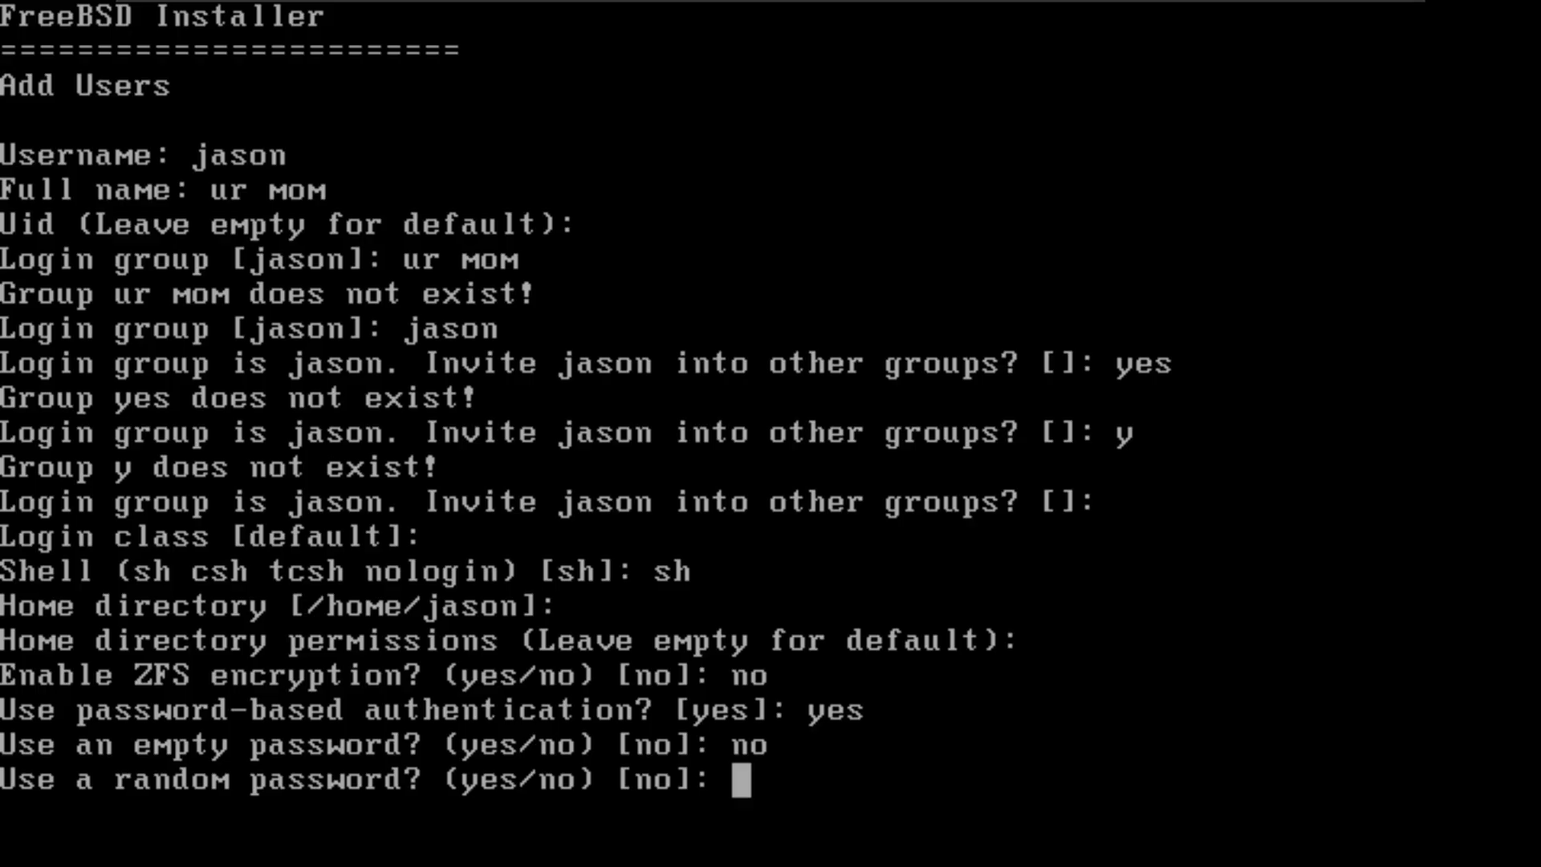
{"action": "type", "text": "no"}
{"action": "key", "text": "Return"}
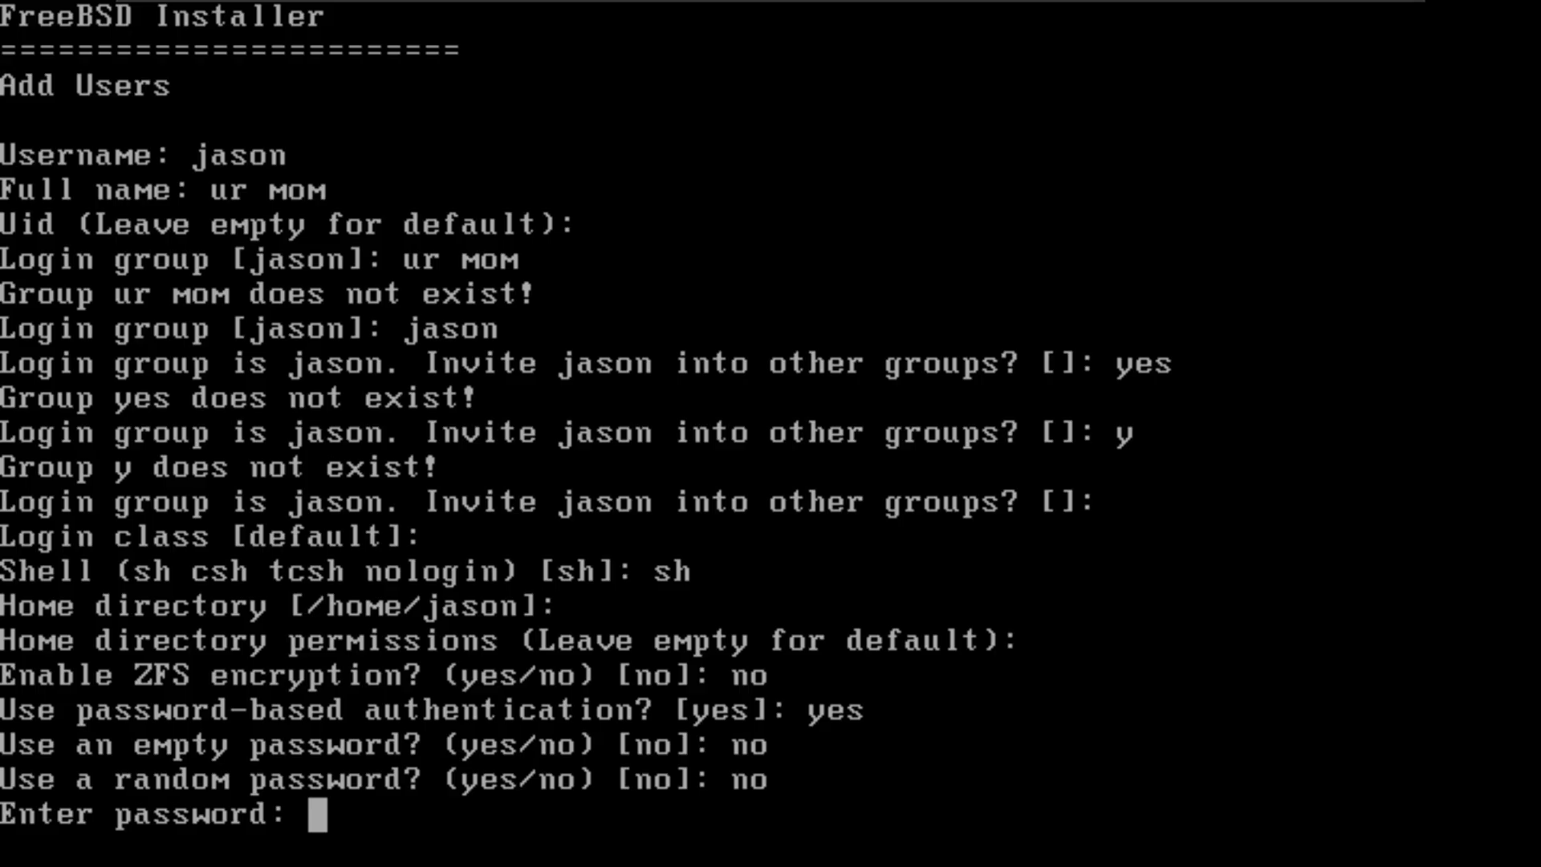
Step: Enter and repeat the account password, keep the account unlocked, and confirm the user details without adding another user
{"action": "key", "text": "Return"}
{"action": "key", "text": "Return"}
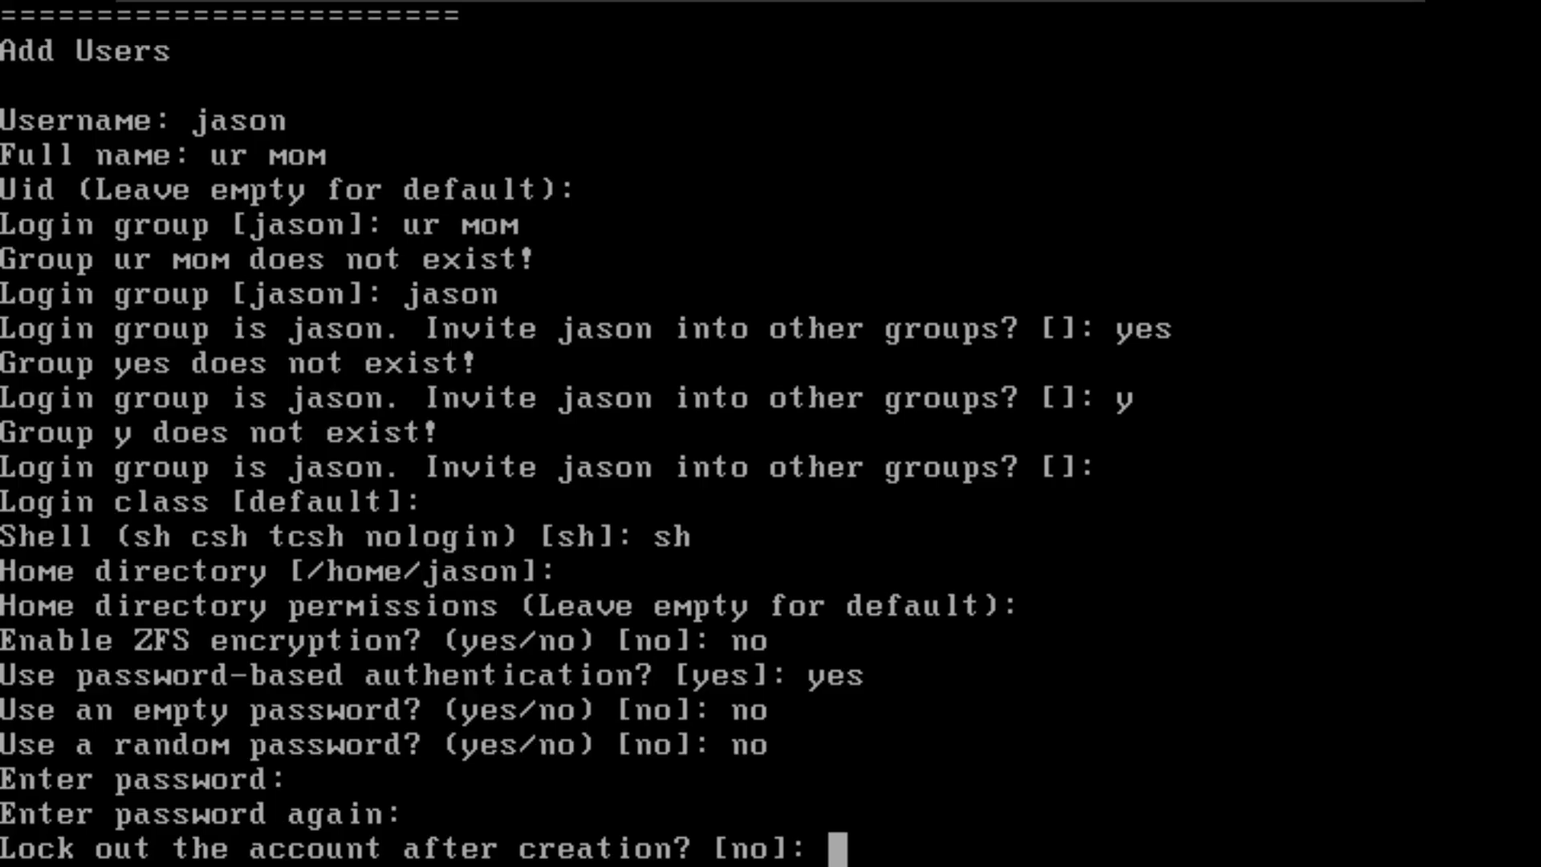
{"action": "type", "text": "no"}
{"action": "key", "text": "Return"}
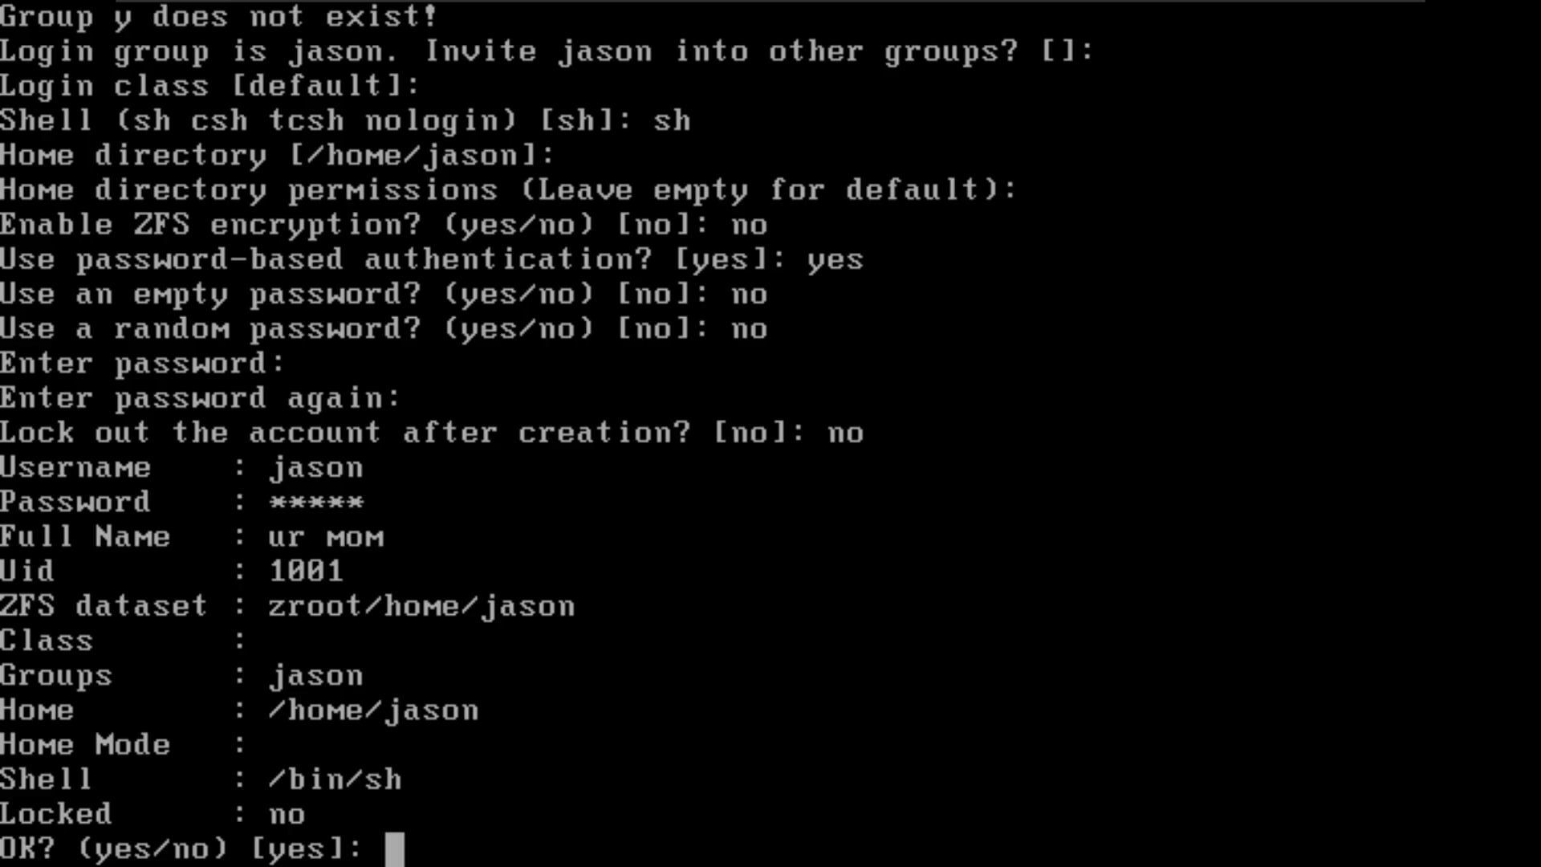
{"action": "type", "text": "yes"}
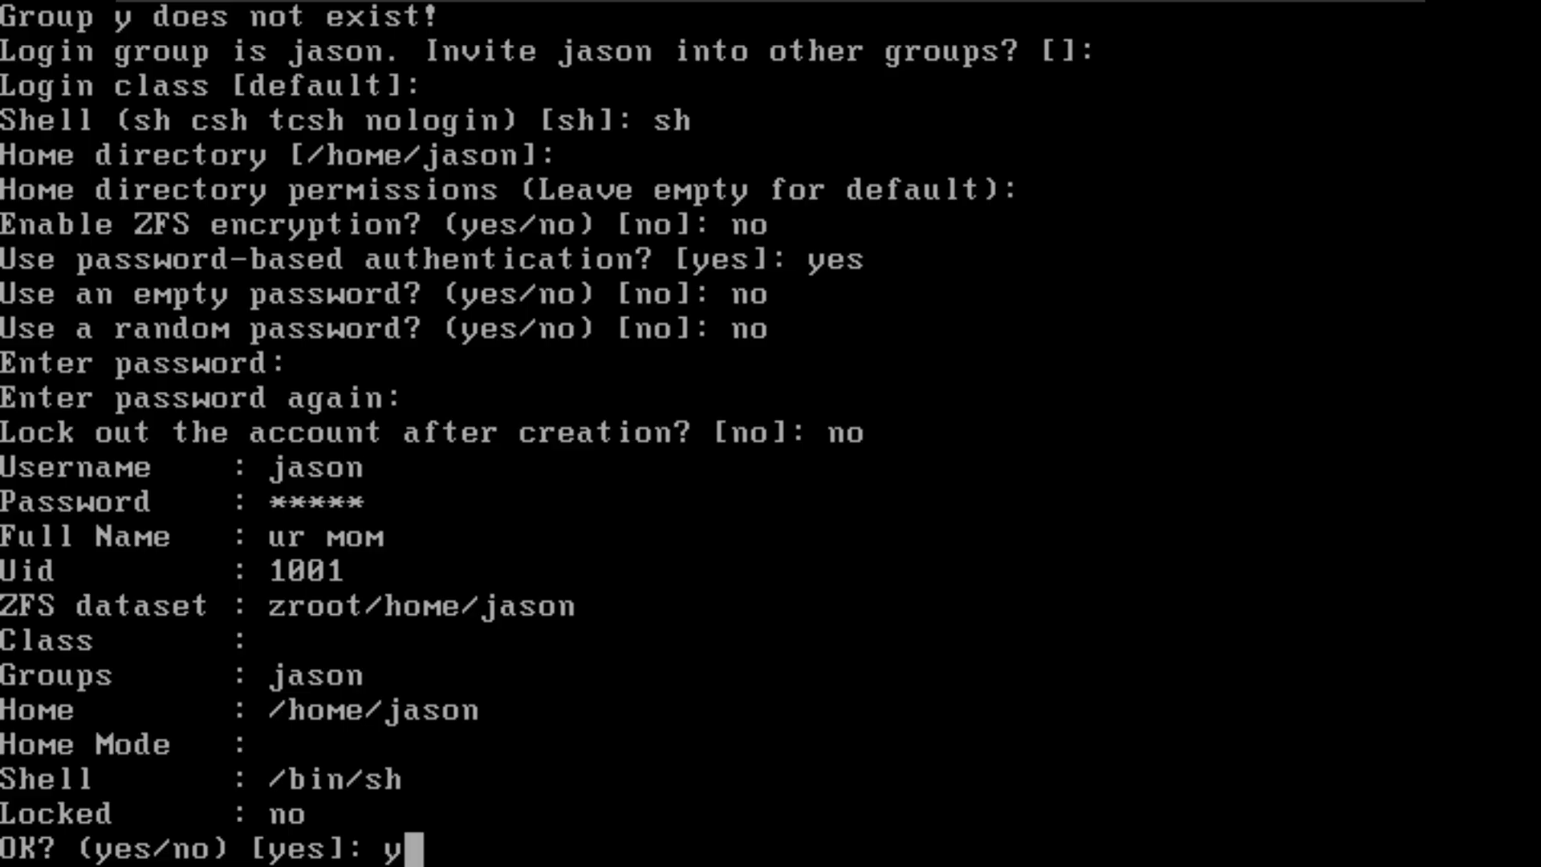
{"action": "key", "text": "Return"}
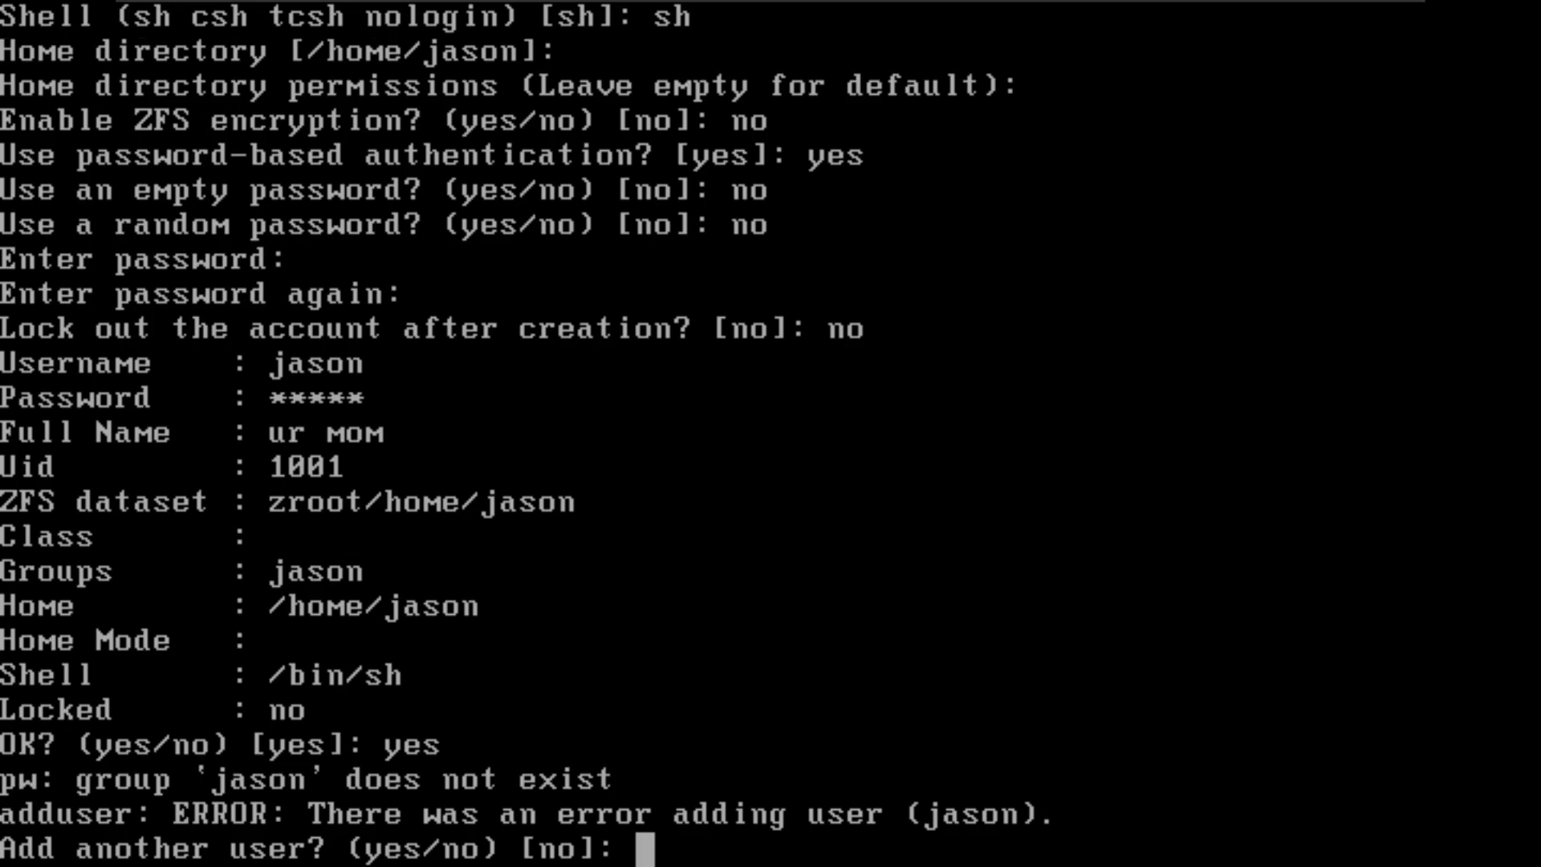
{"action": "key", "text": "Return"}
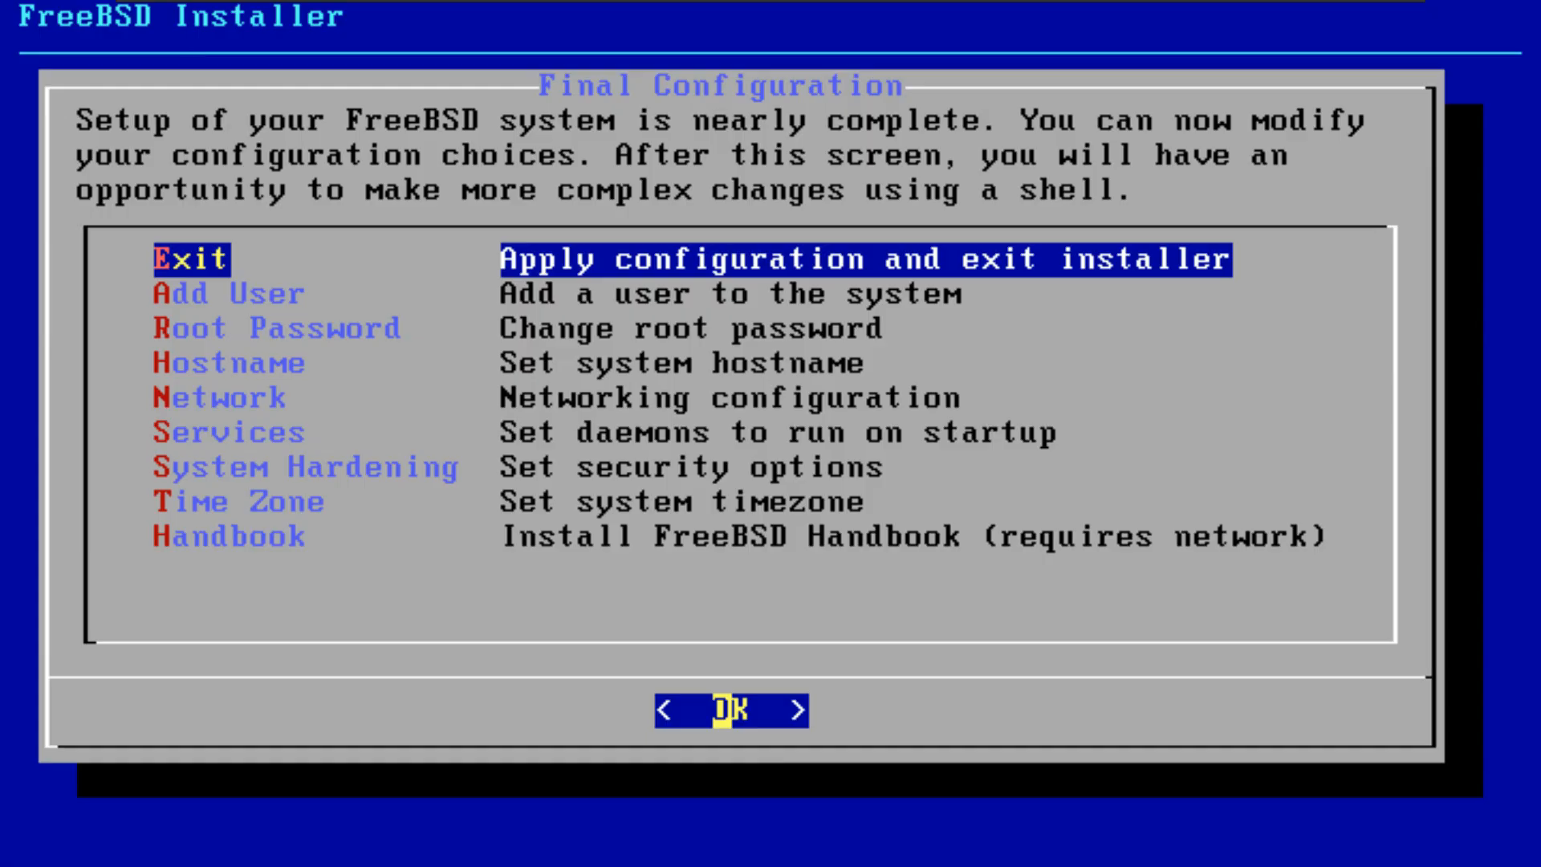
Step: Apply the configuration and exit the installer without opening a shell, and reboot into FreeBSD in multi-user mode
{"action": "key", "text": "Return"}
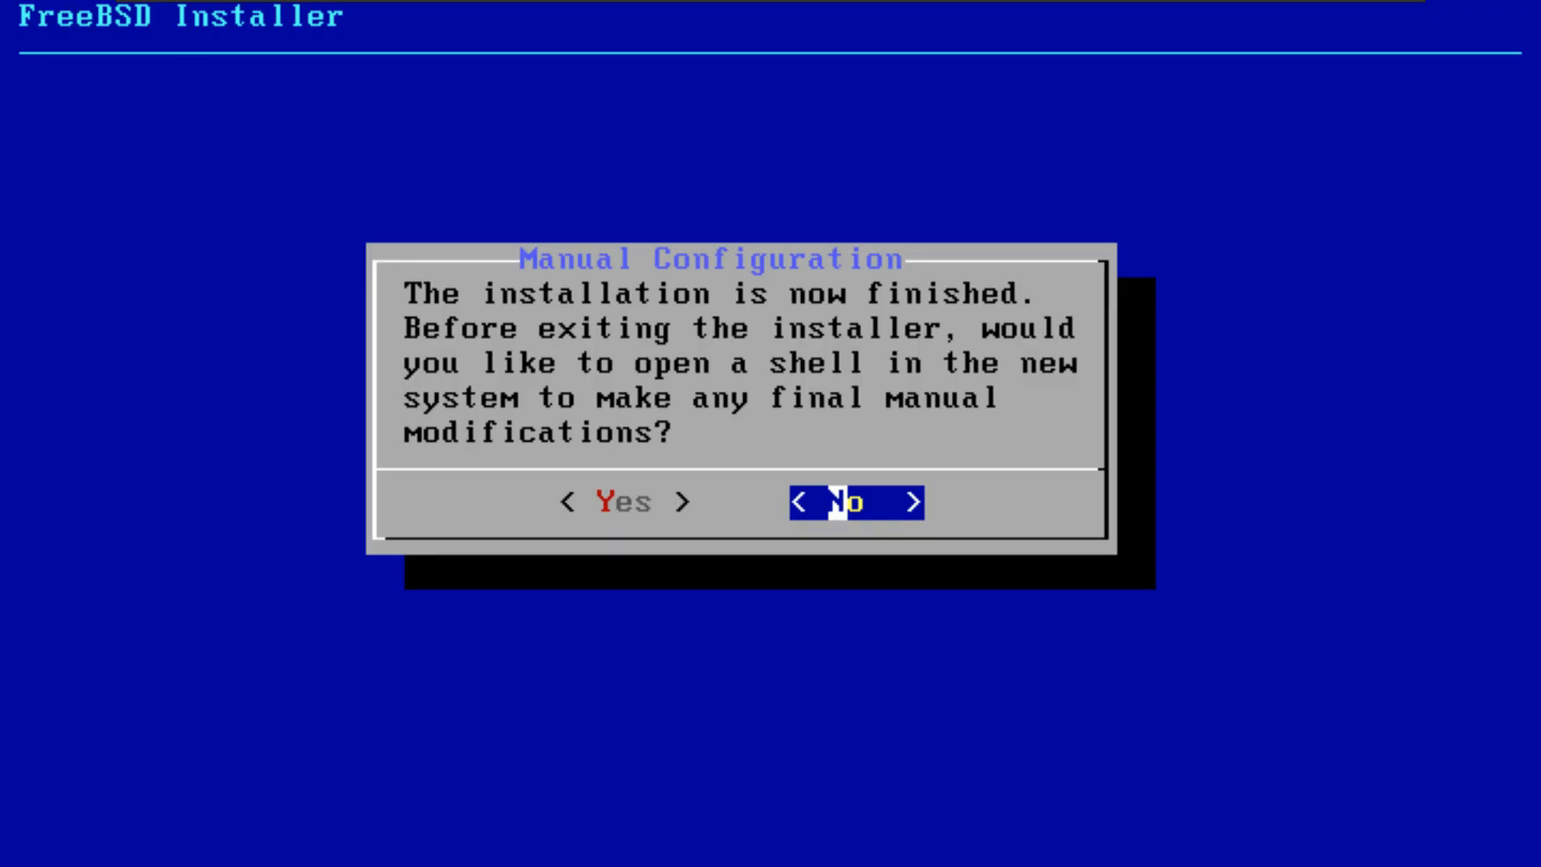
{"action": "key", "text": "Return"}
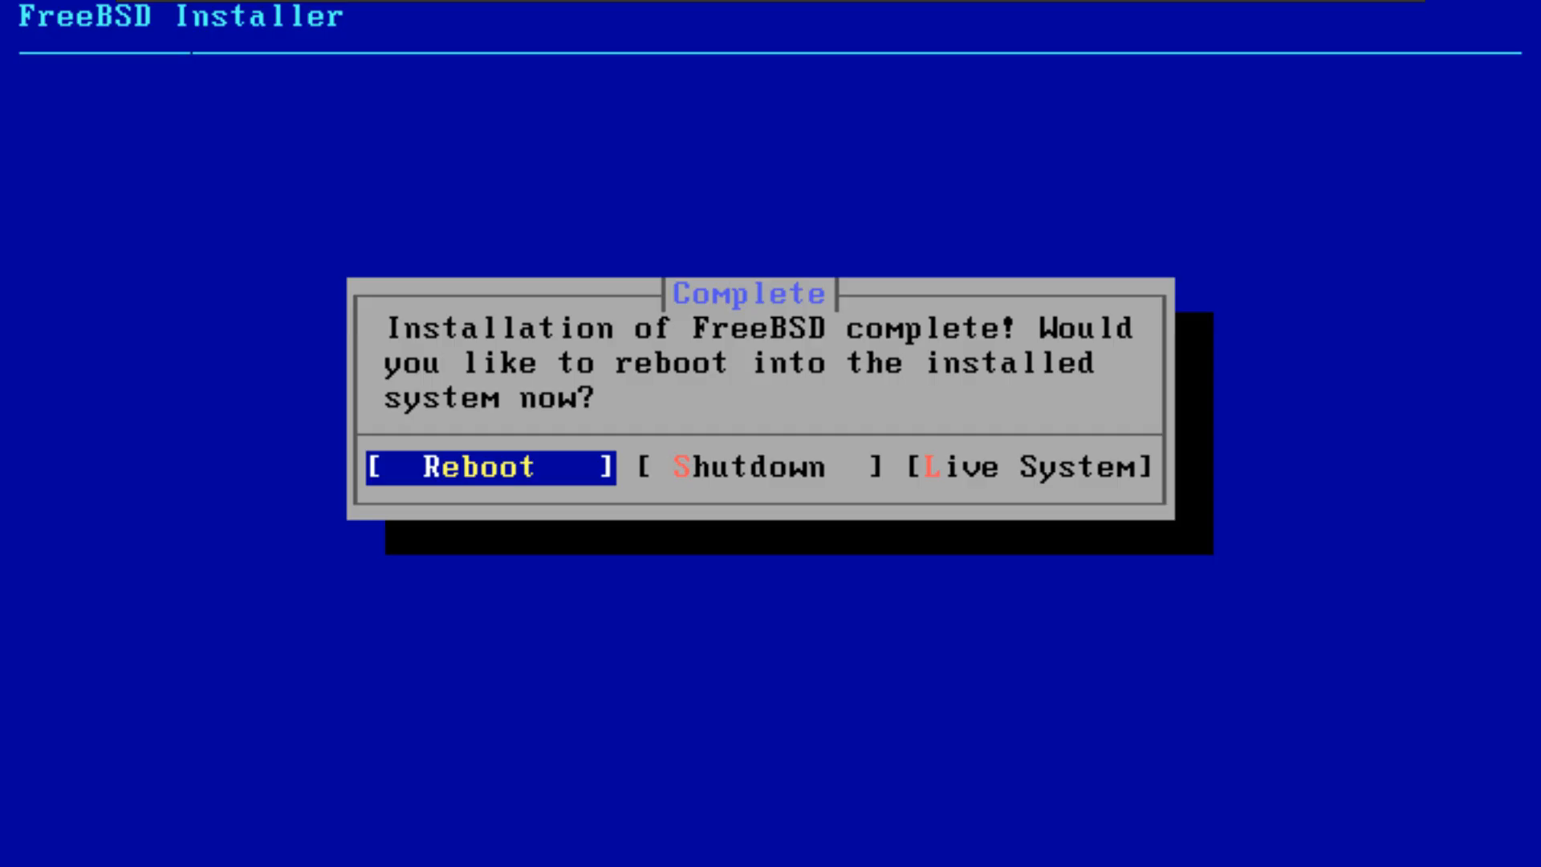
{"action": "key", "text": "Return"}
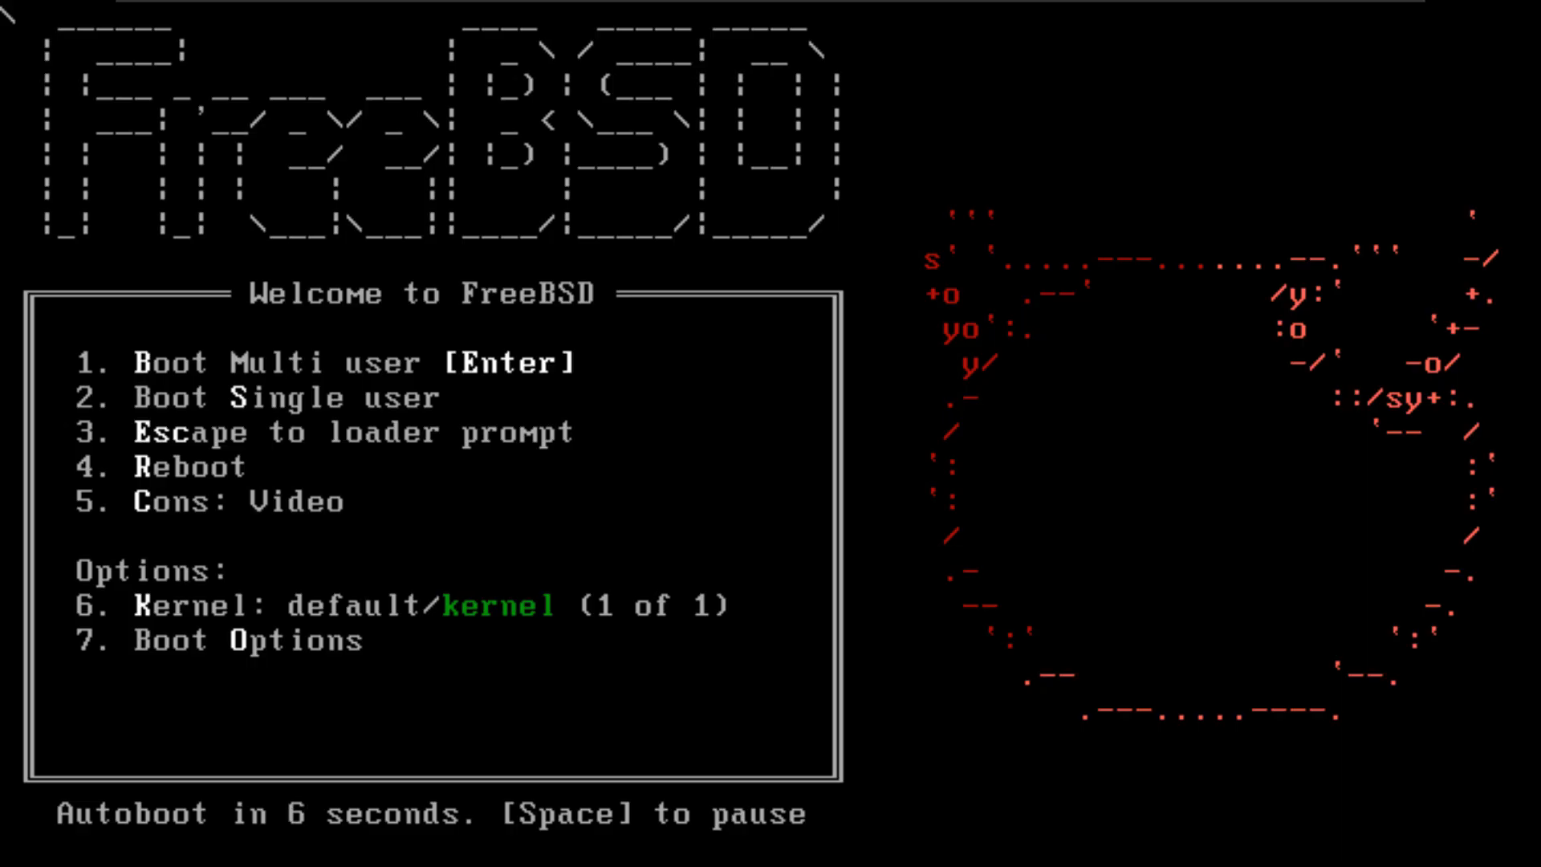
{"action": "key", "text": "Return"}
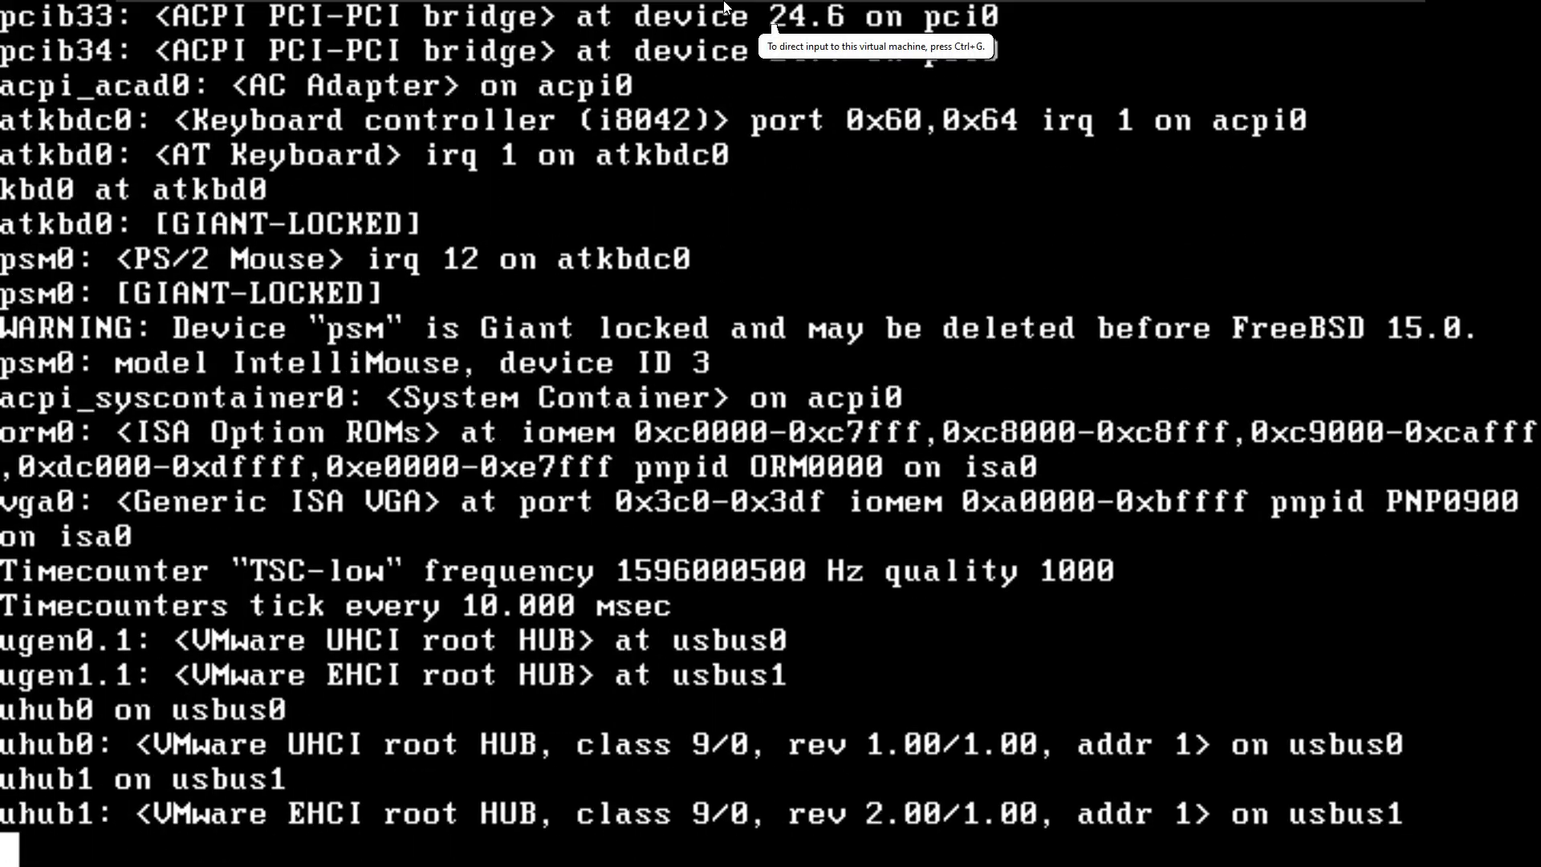
Step: Switch to the text editor with goals.txt and review the goals for installing, setting up and customizing the system
{"action": "left_click", "coordinate": [1338, 8]}
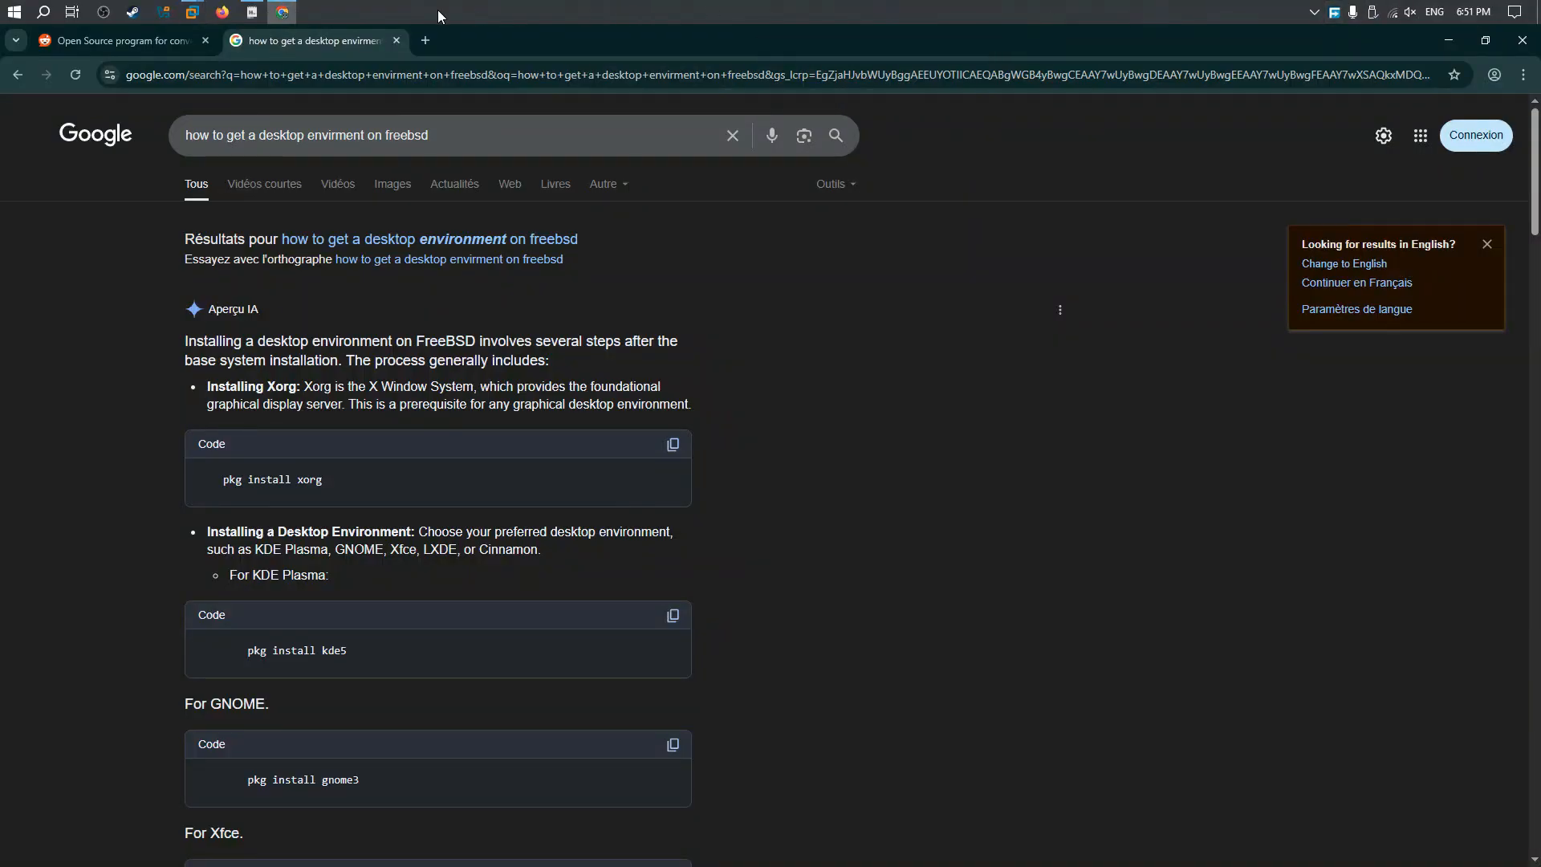
{"action": "left_click", "coordinate": [252, 12]}
{"action": "triple_click", "coordinate": [449, 207]}
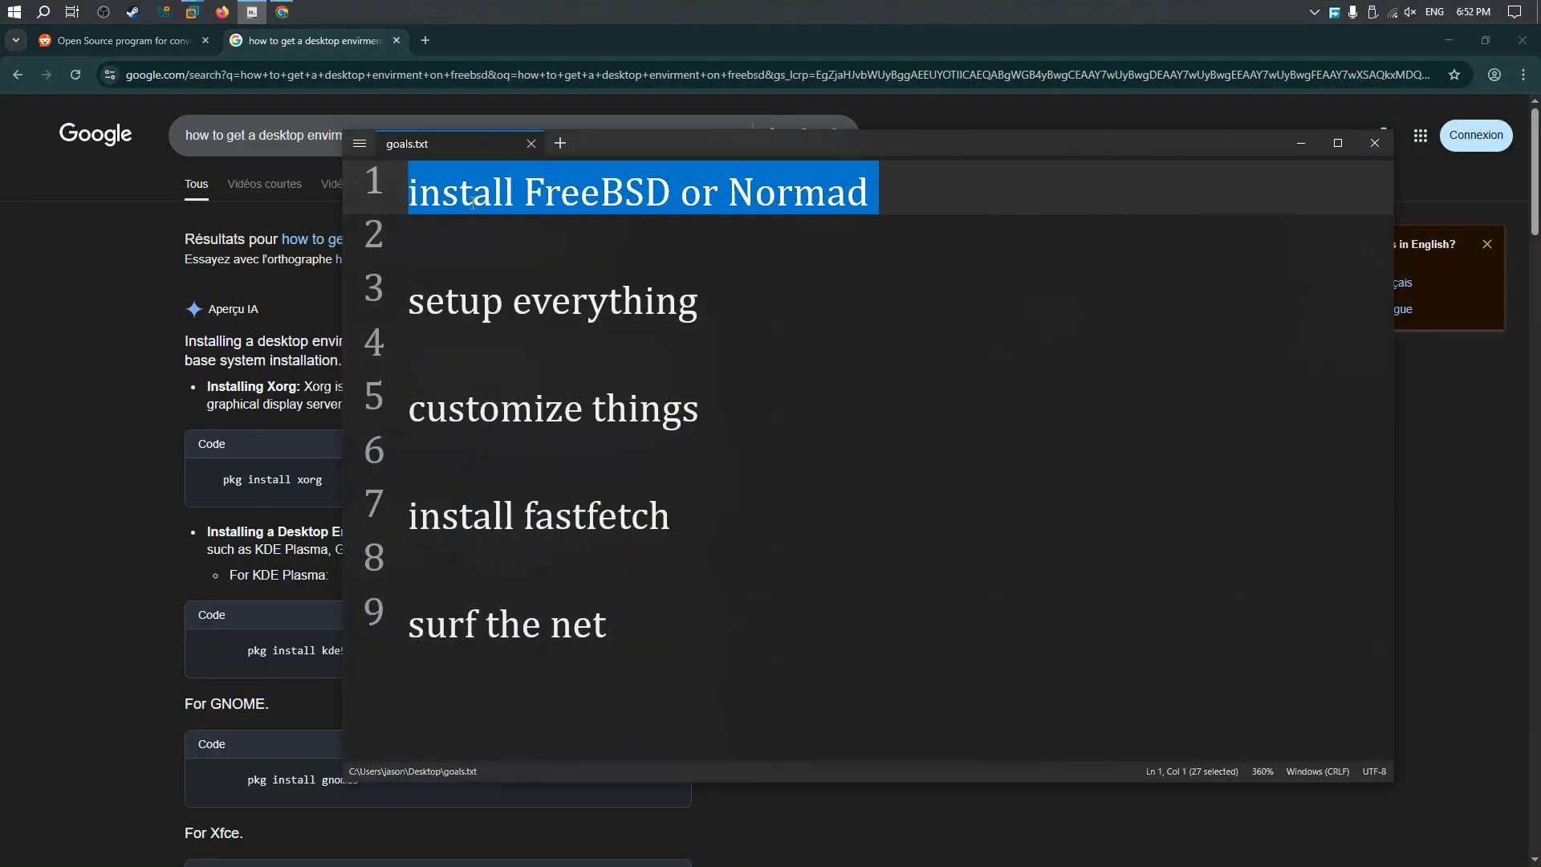
{"action": "left_click", "coordinate": [550, 201]}
{"action": "left_click", "coordinate": [994, 196]}
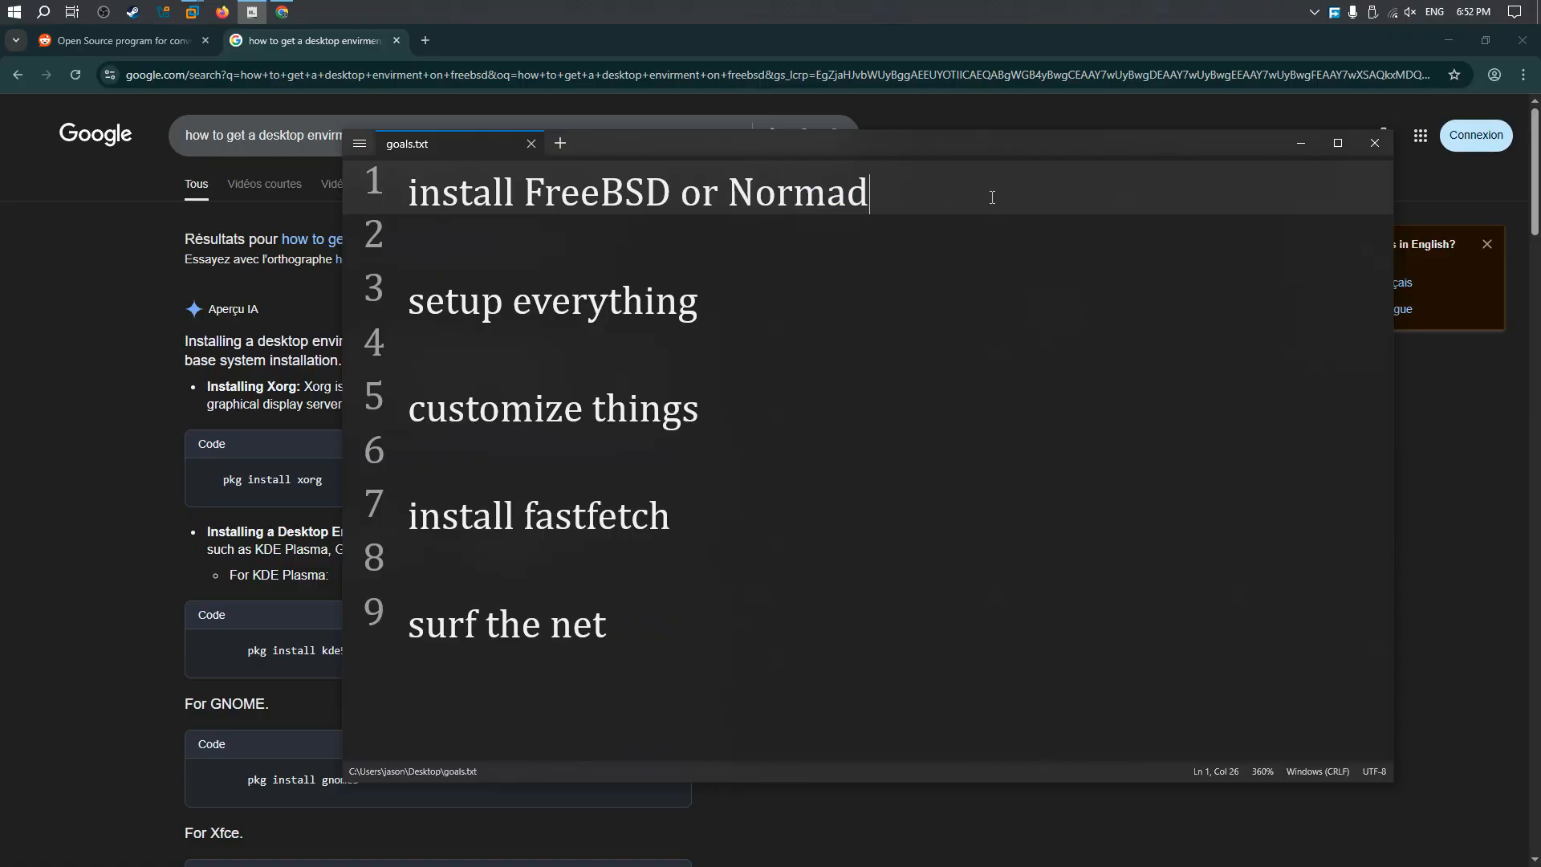
{"action": "triple_click", "coordinate": [408, 309]}
{"action": "left_click", "coordinate": [750, 300]}
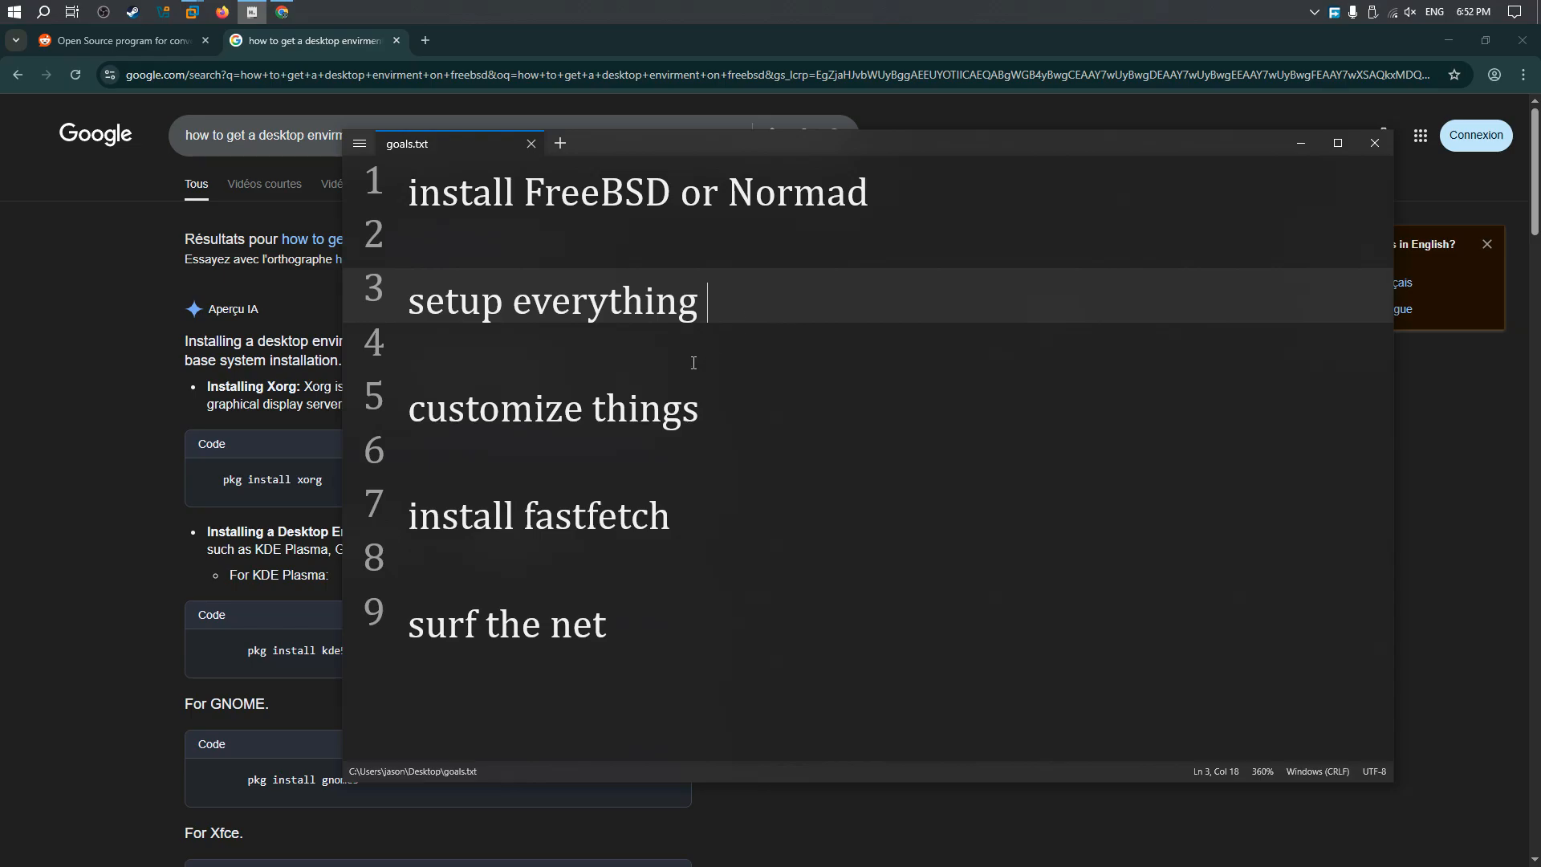
{"action": "triple_click", "coordinate": [404, 409]}
{"action": "left_click", "coordinate": [714, 408]}
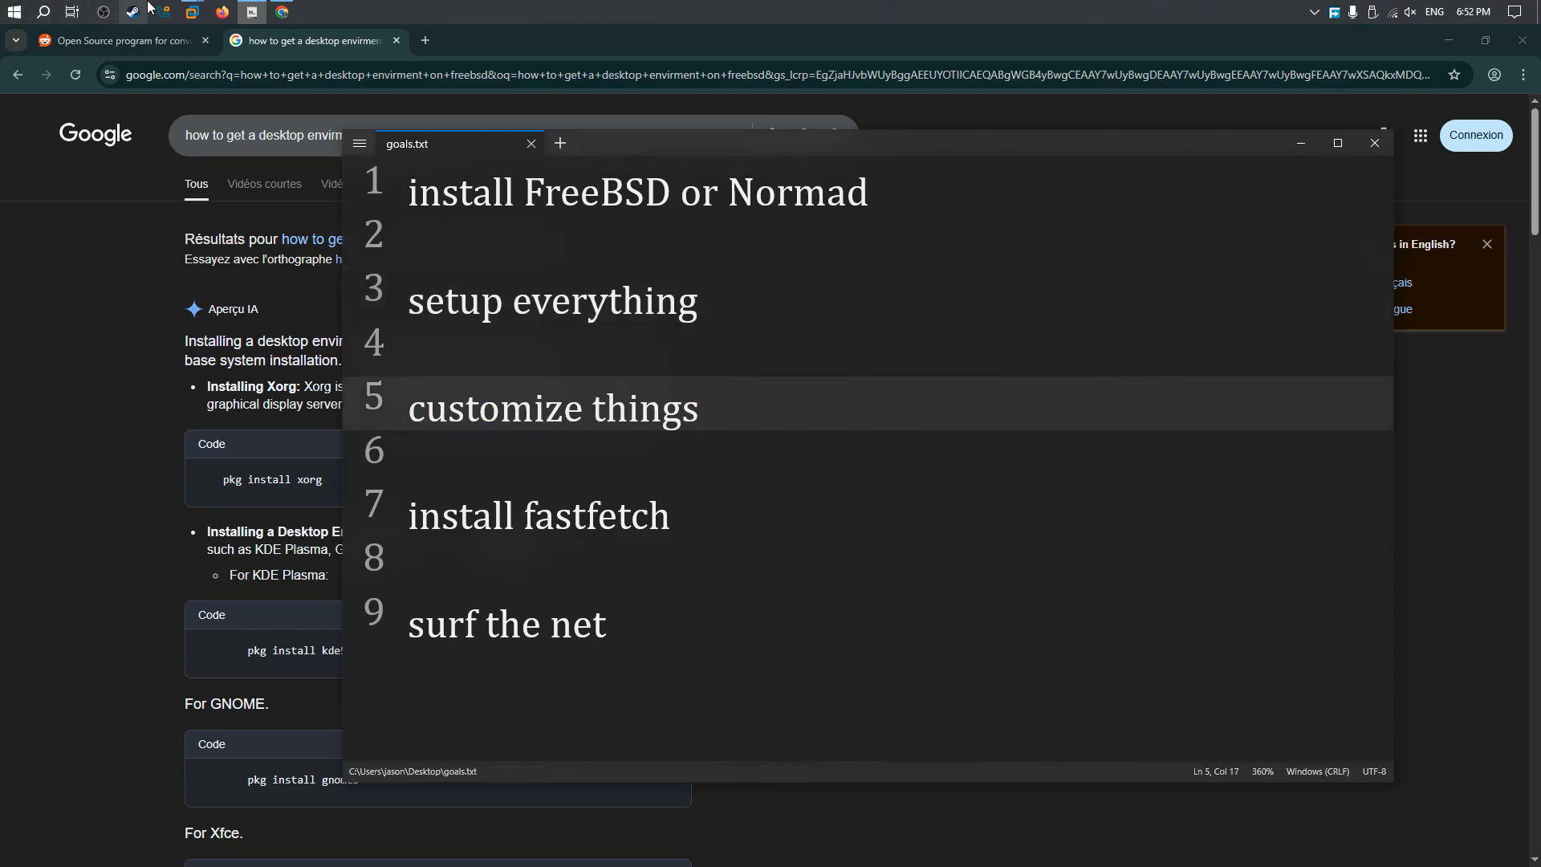
Step: Switch to Chrome, find the Xfce install command in the search results, and return to the VMware virtual machine
{"action": "mouse_move", "coordinate": [286, 10]}
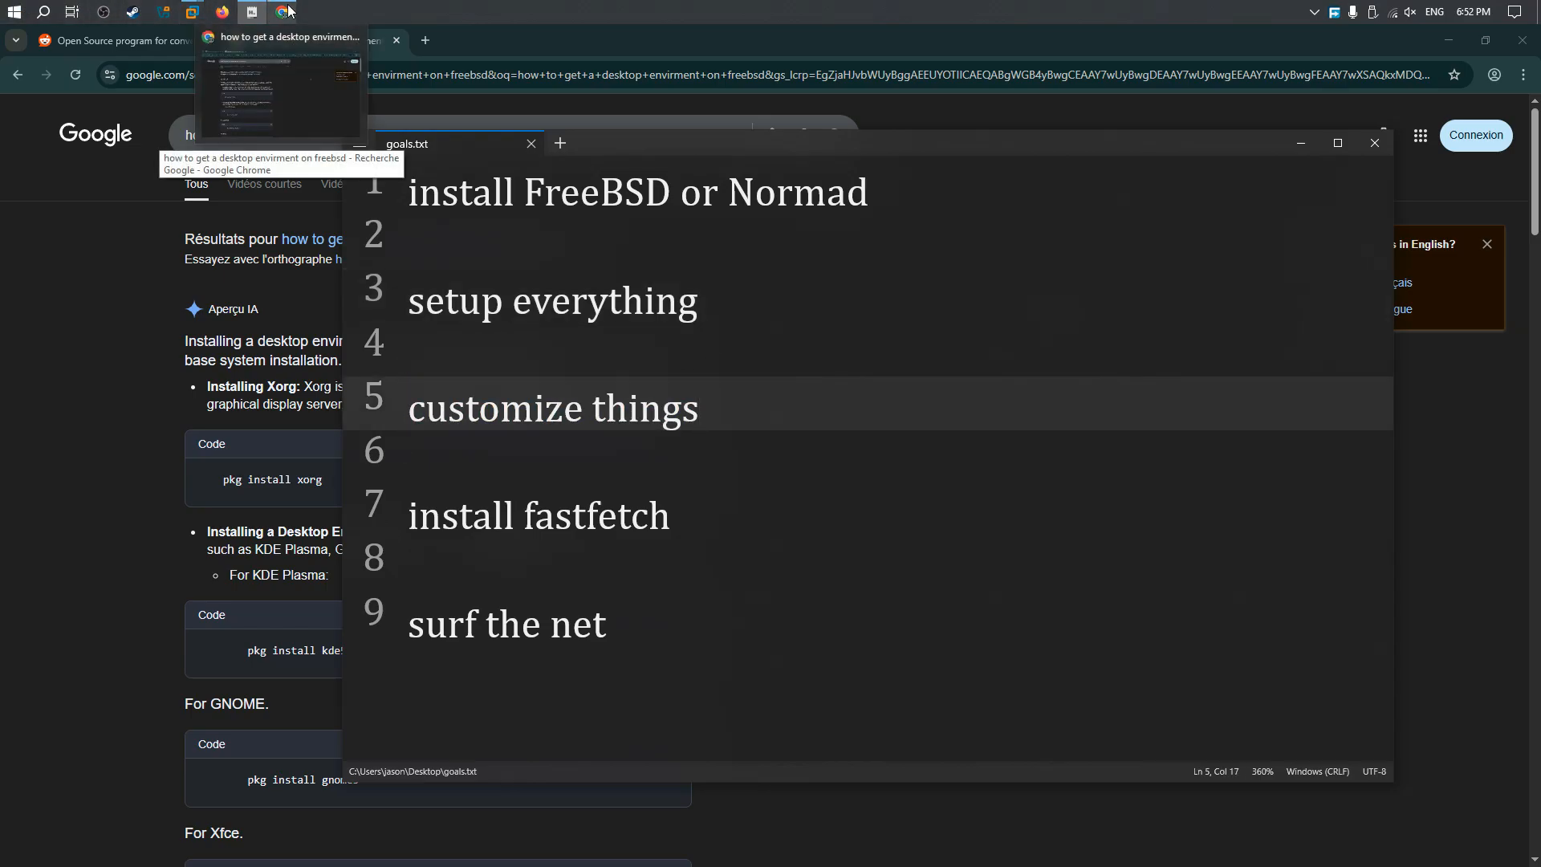
{"action": "left_click", "coordinate": [288, 9]}
{"action": "scroll", "coordinate": [246, 583], "scroll_direction": "down", "scroll_amount": 2}
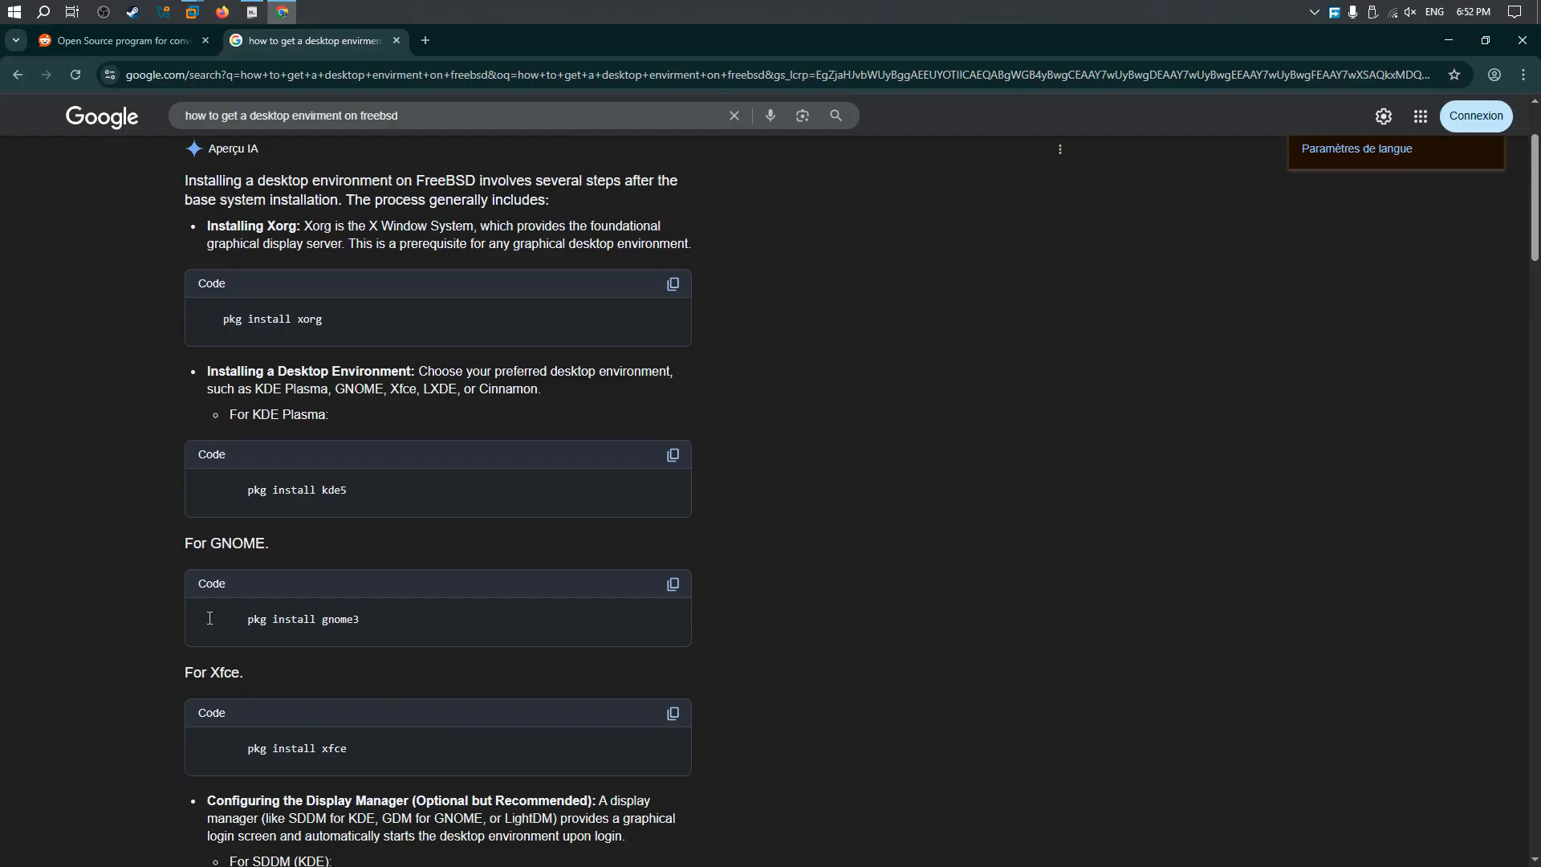
{"action": "left_click_drag", "start_coordinate": [244, 758], "coordinate": [381, 758]}
{"action": "right_click", "coordinate": [313, 751]}
{"action": "left_click", "coordinate": [259, 763]}
{"action": "left_click", "coordinate": [285, 76]}
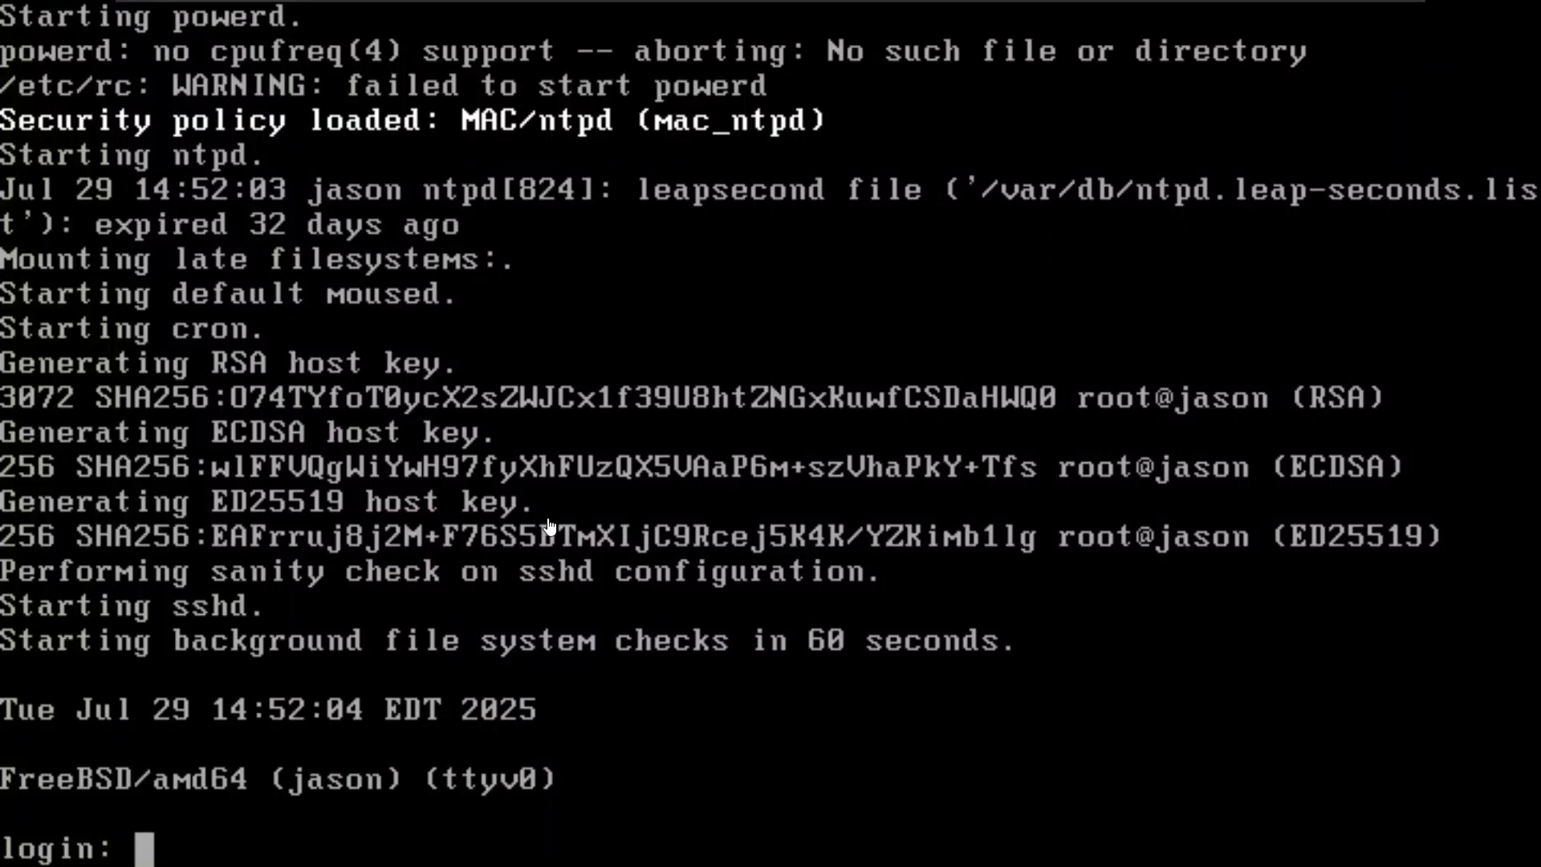
Step: Try to log in with the account's username and password, and enter a password at the repeated login prompt
{"action": "left_click", "coordinate": [225, 808]}
{"action": "type", "text": "jason"}
{"action": "key", "text": "Return"}
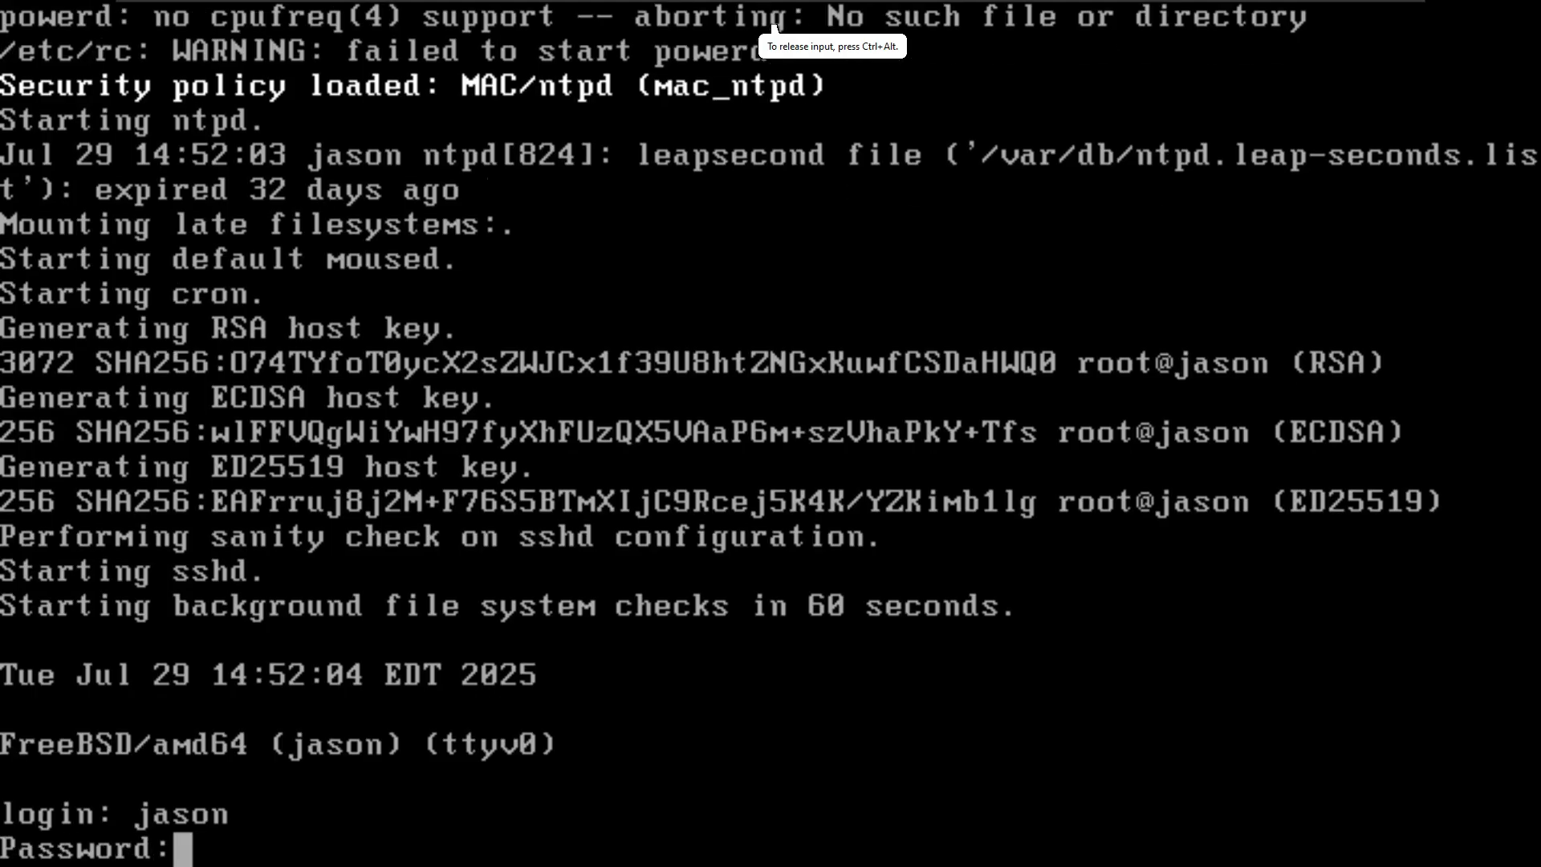
{"action": "key", "text": "Return"}
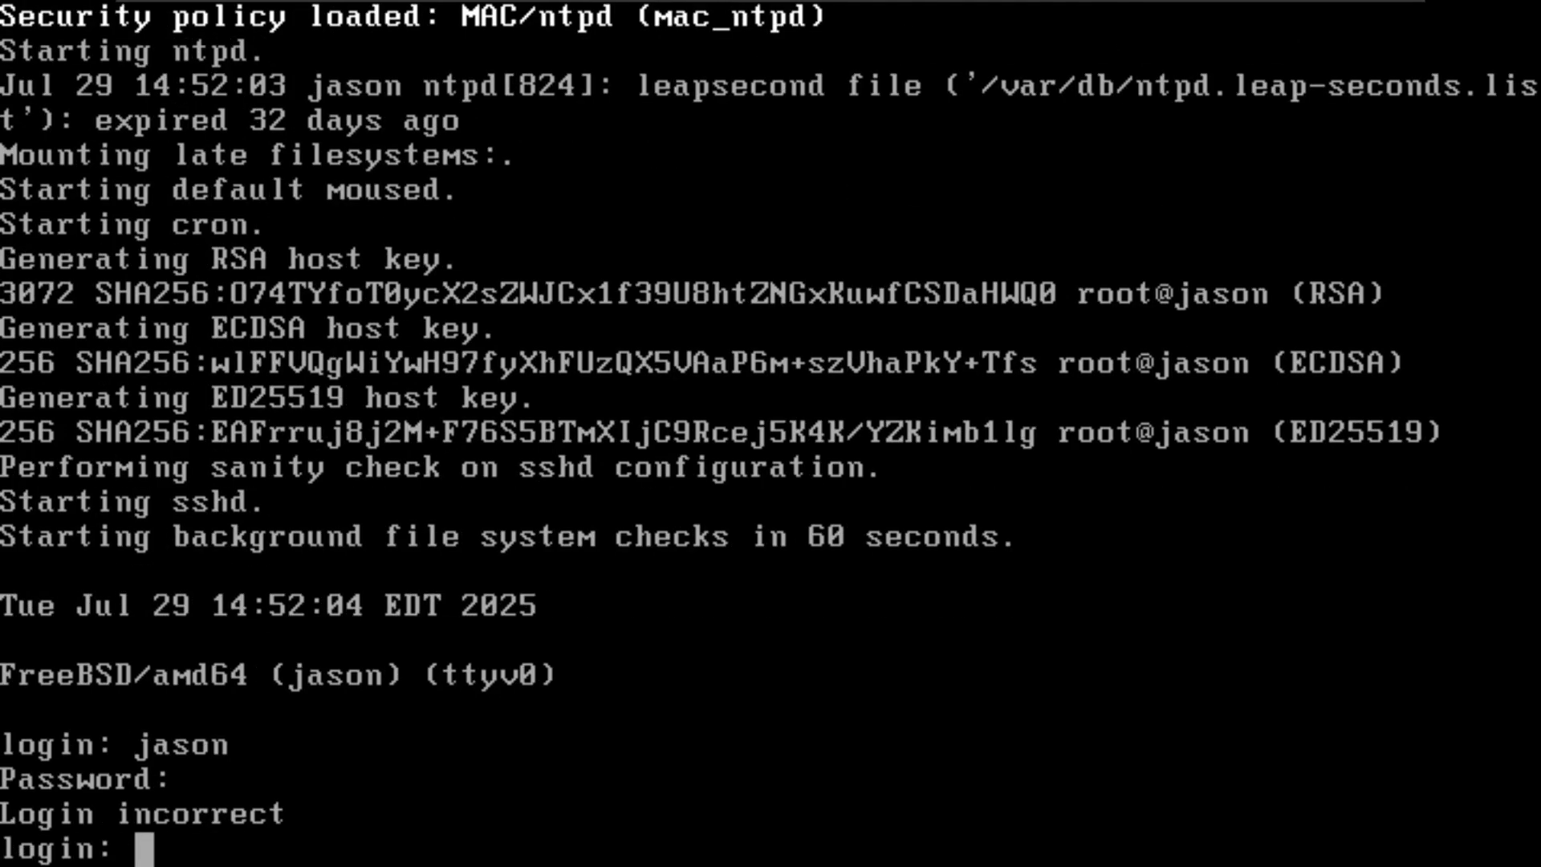
{"action": "type", "text": "12345678"}
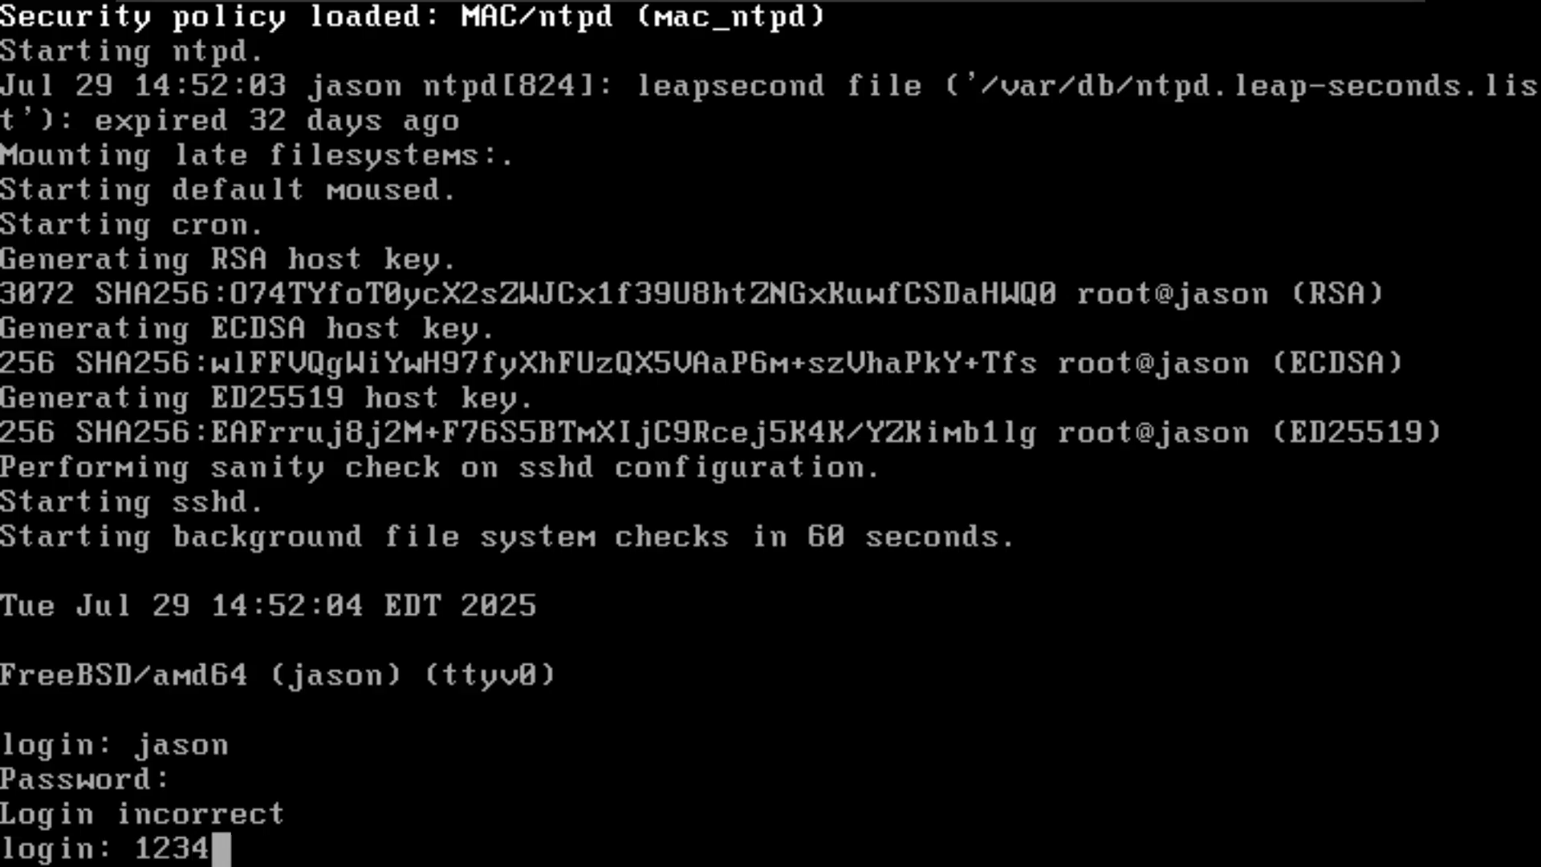
{"action": "key", "text": "Return"}
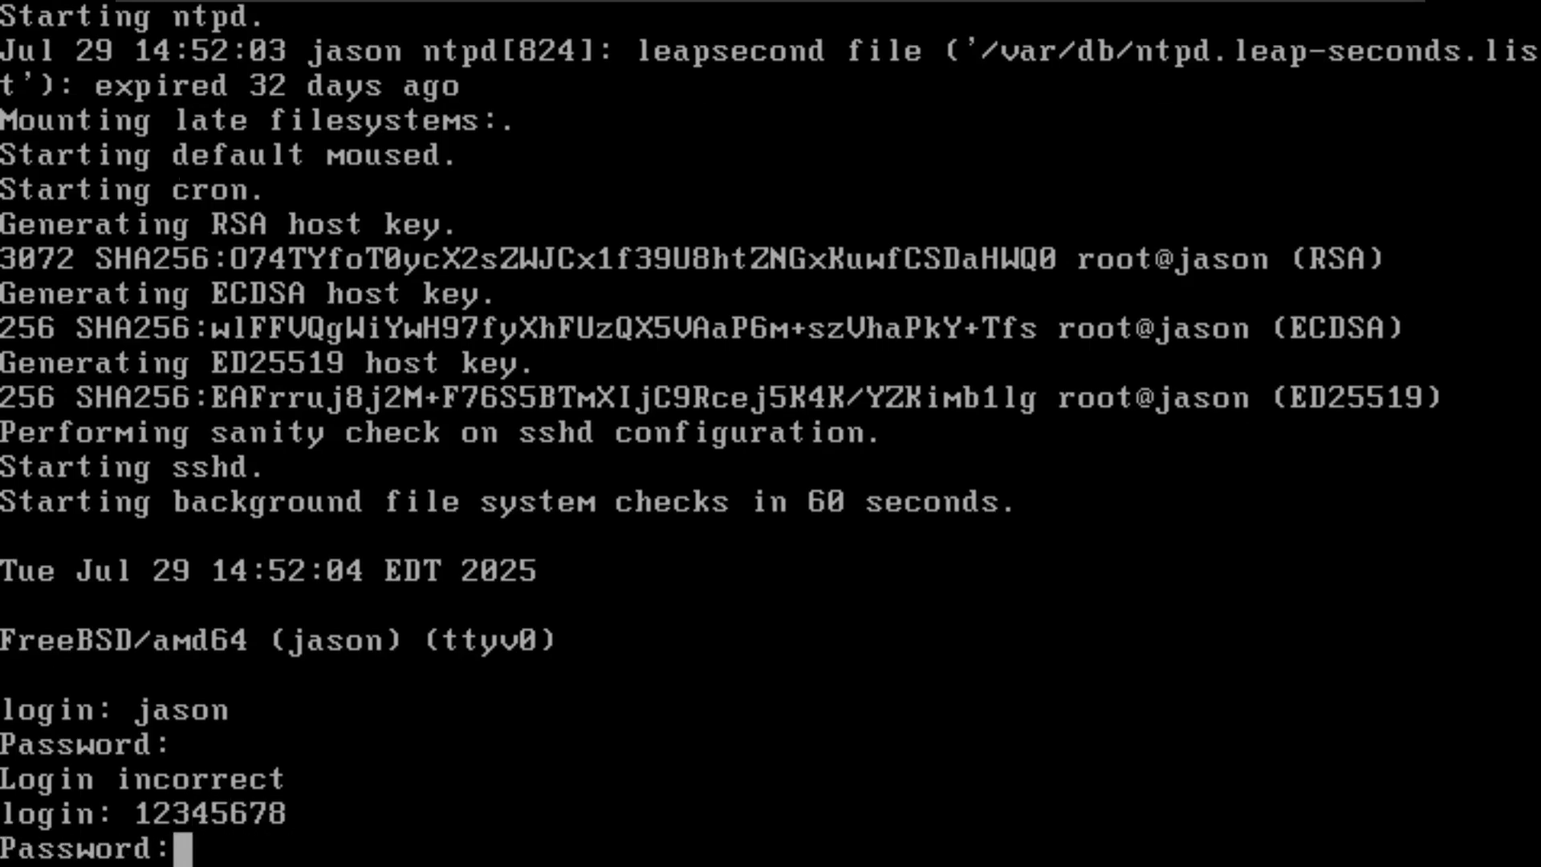
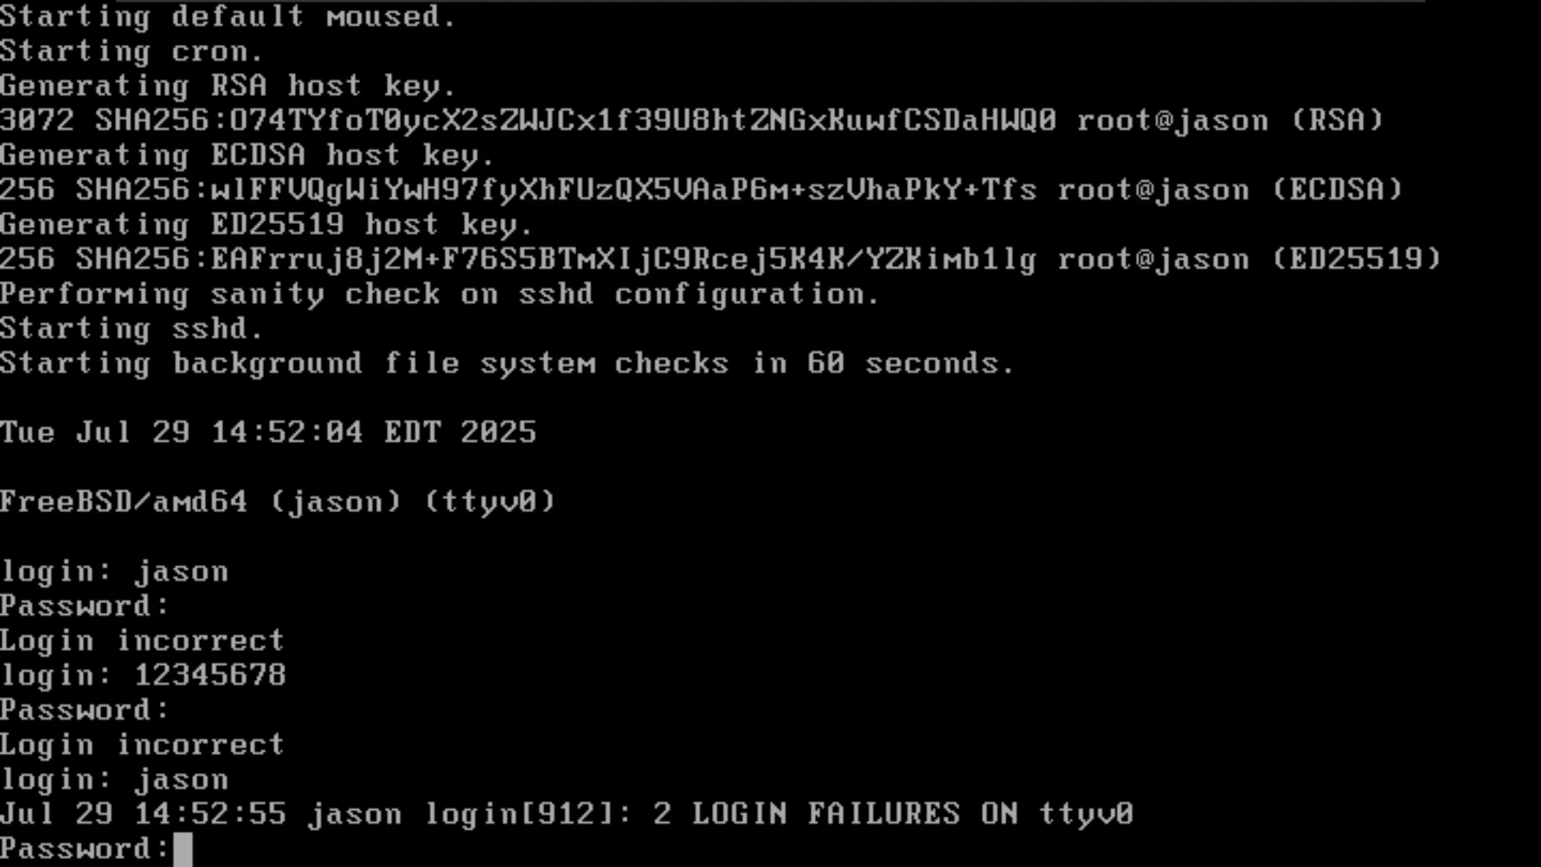
Step: Try again to log in at the FreeBSD console with the user account's username and password, repeating the attempt at each new login prompt
{"action": "key", "text": "Return"}
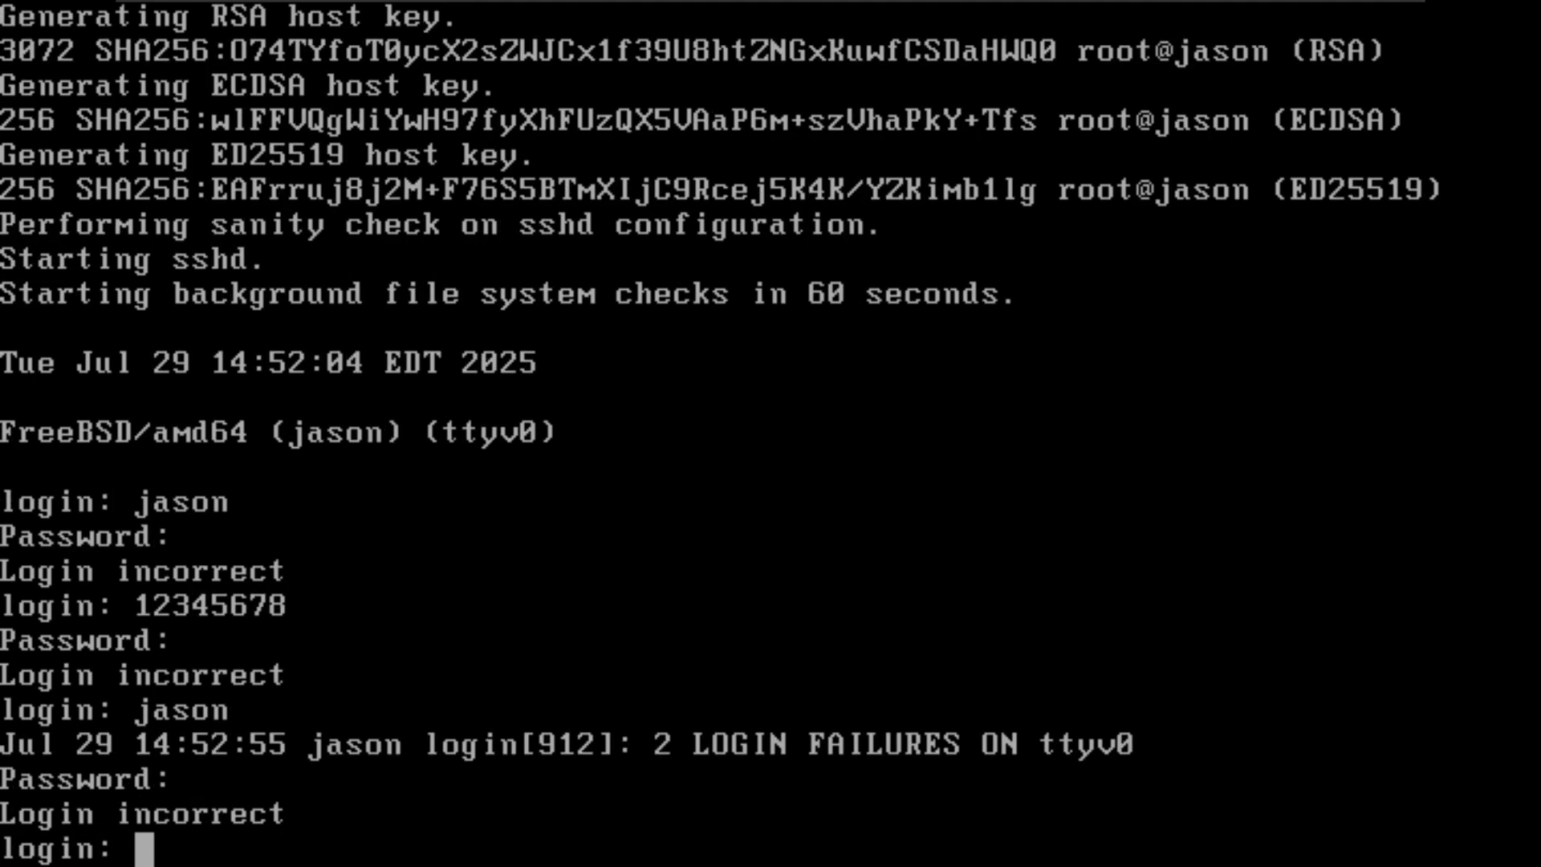
{"action": "type", "text": "jason"}
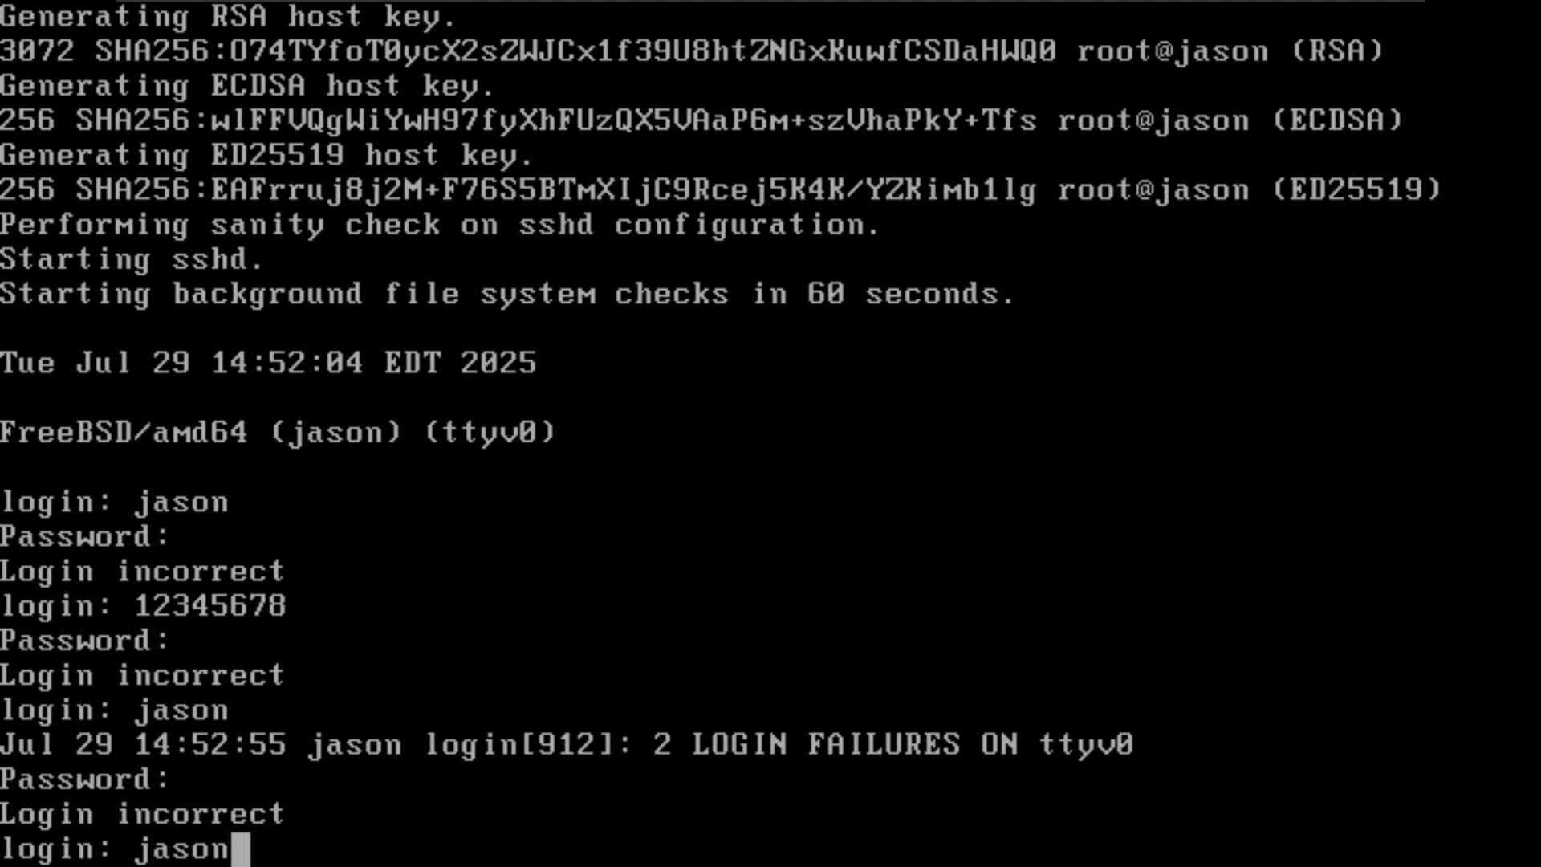
{"action": "key", "text": "Return"}
{"action": "key", "text": "Return"}
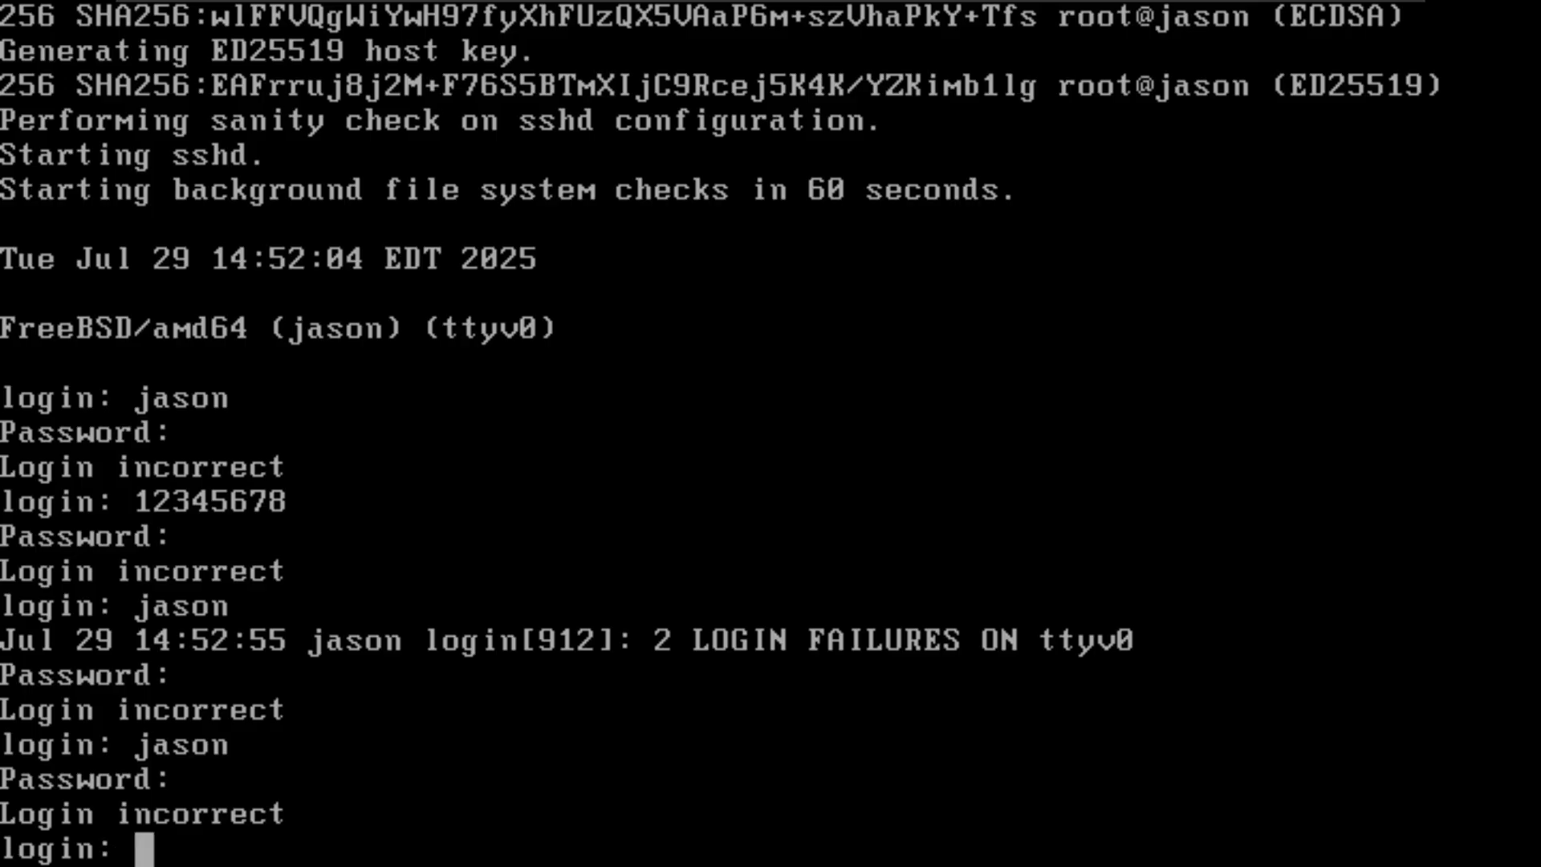
{"action": "type", "text": "jason"}
{"action": "key", "text": "Return"}
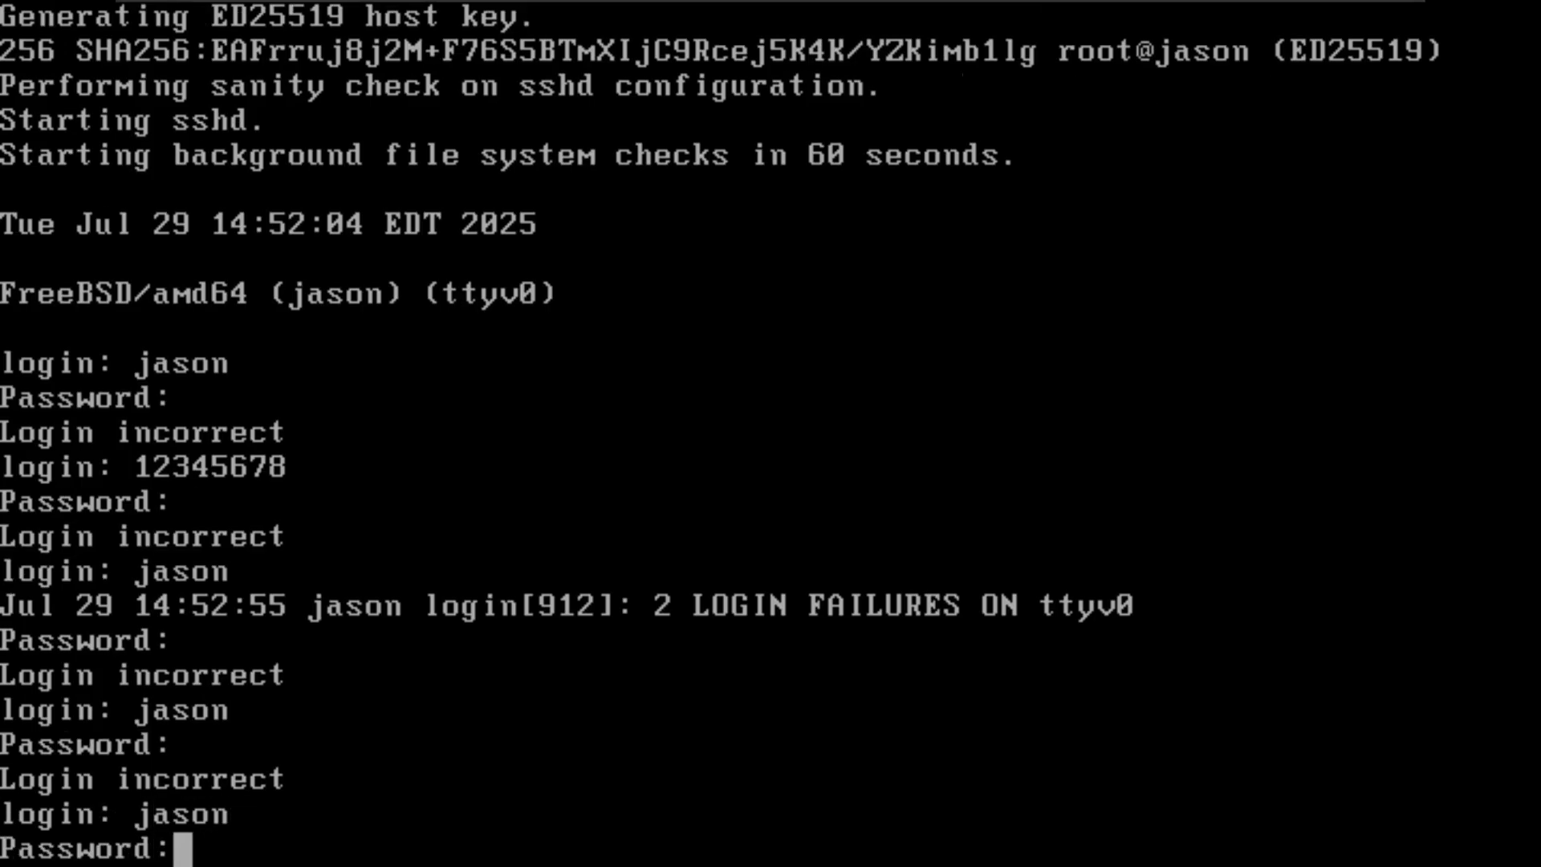
{"action": "key", "text": "Return"}
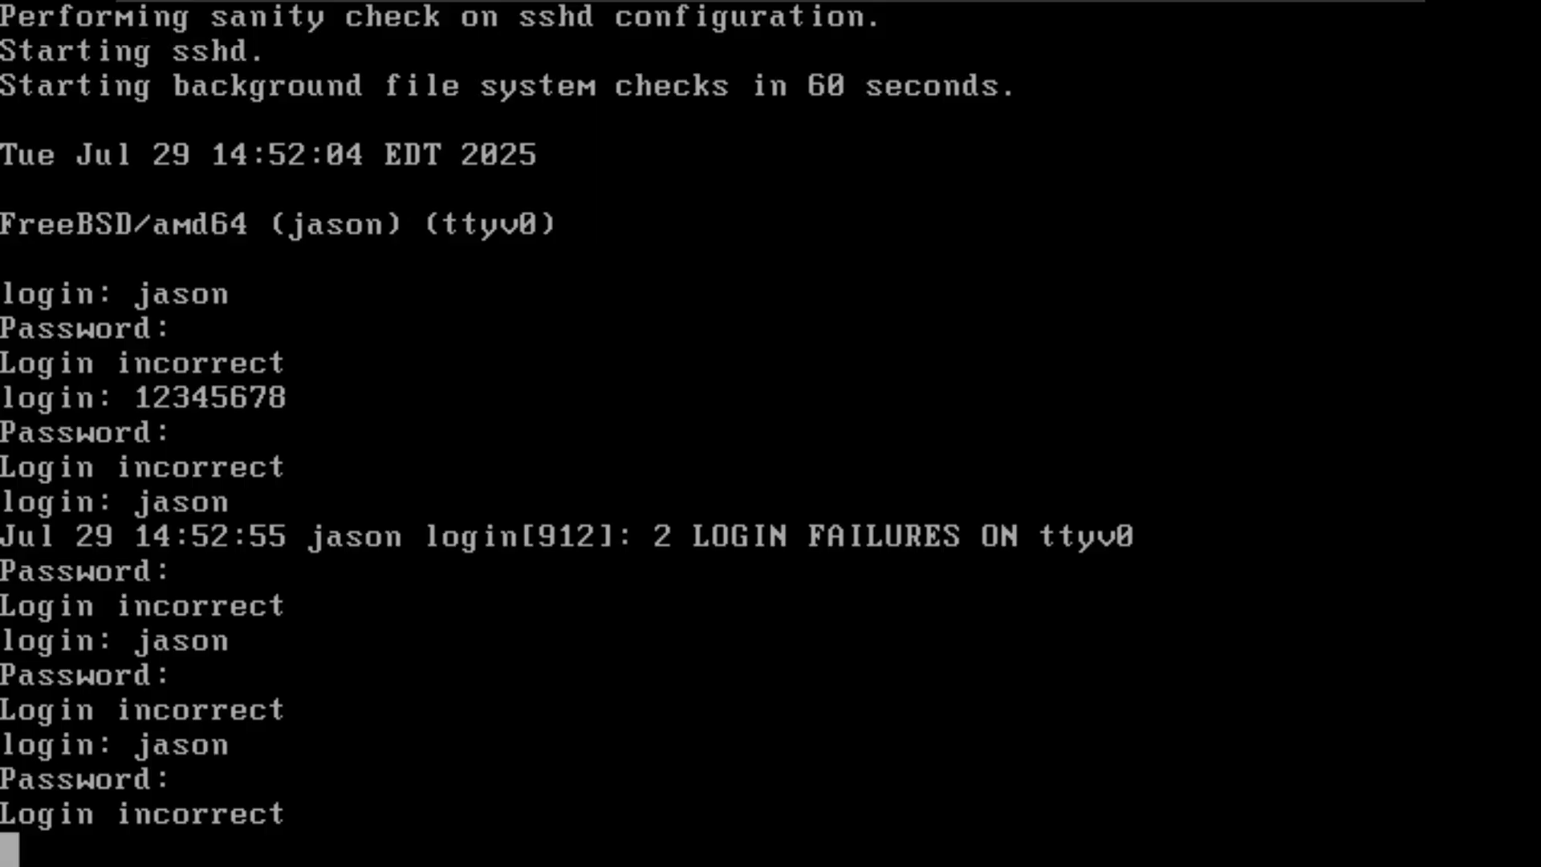
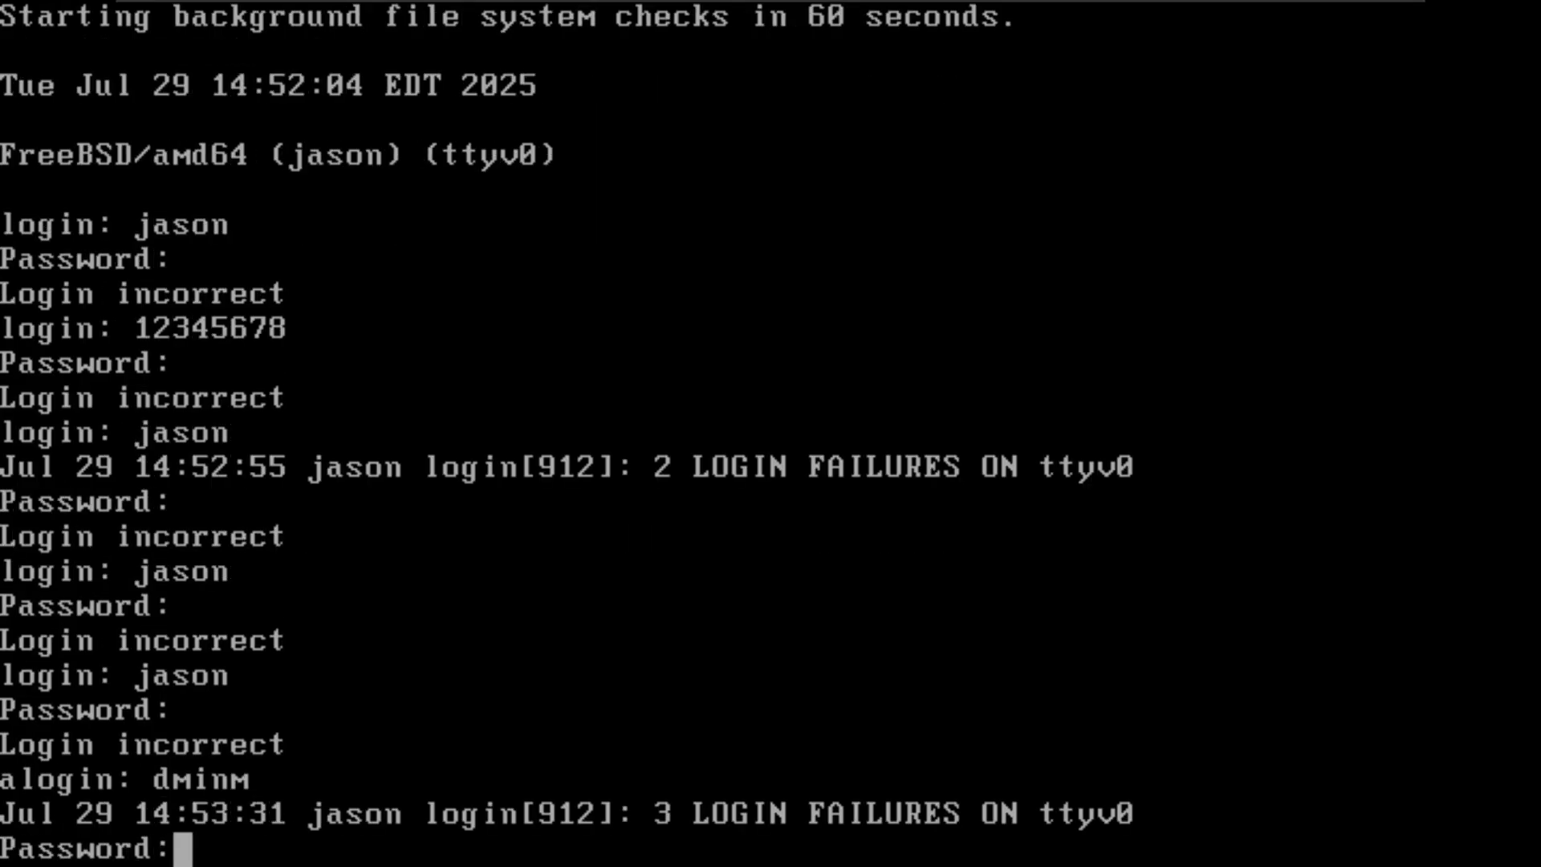
Step: Clear the pending password prompt from the mistyped login and enter the user account's username at a fresh login prompt
{"action": "key", "text": "Return"}
{"action": "key", "text": "Return"}
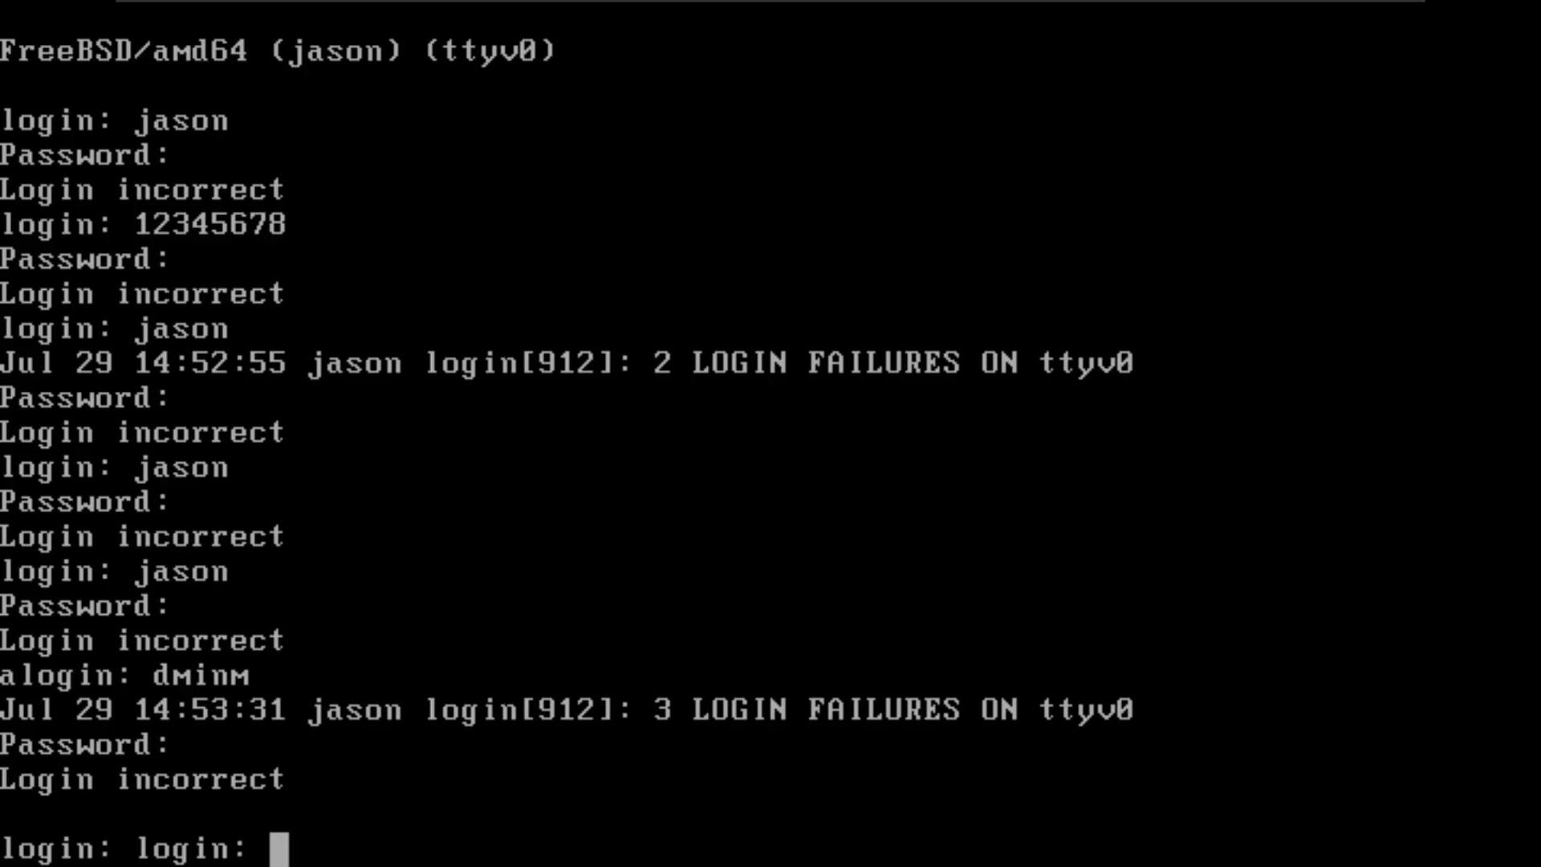
{"action": "type", "text": "jason"}
{"action": "key", "text": "Return"}
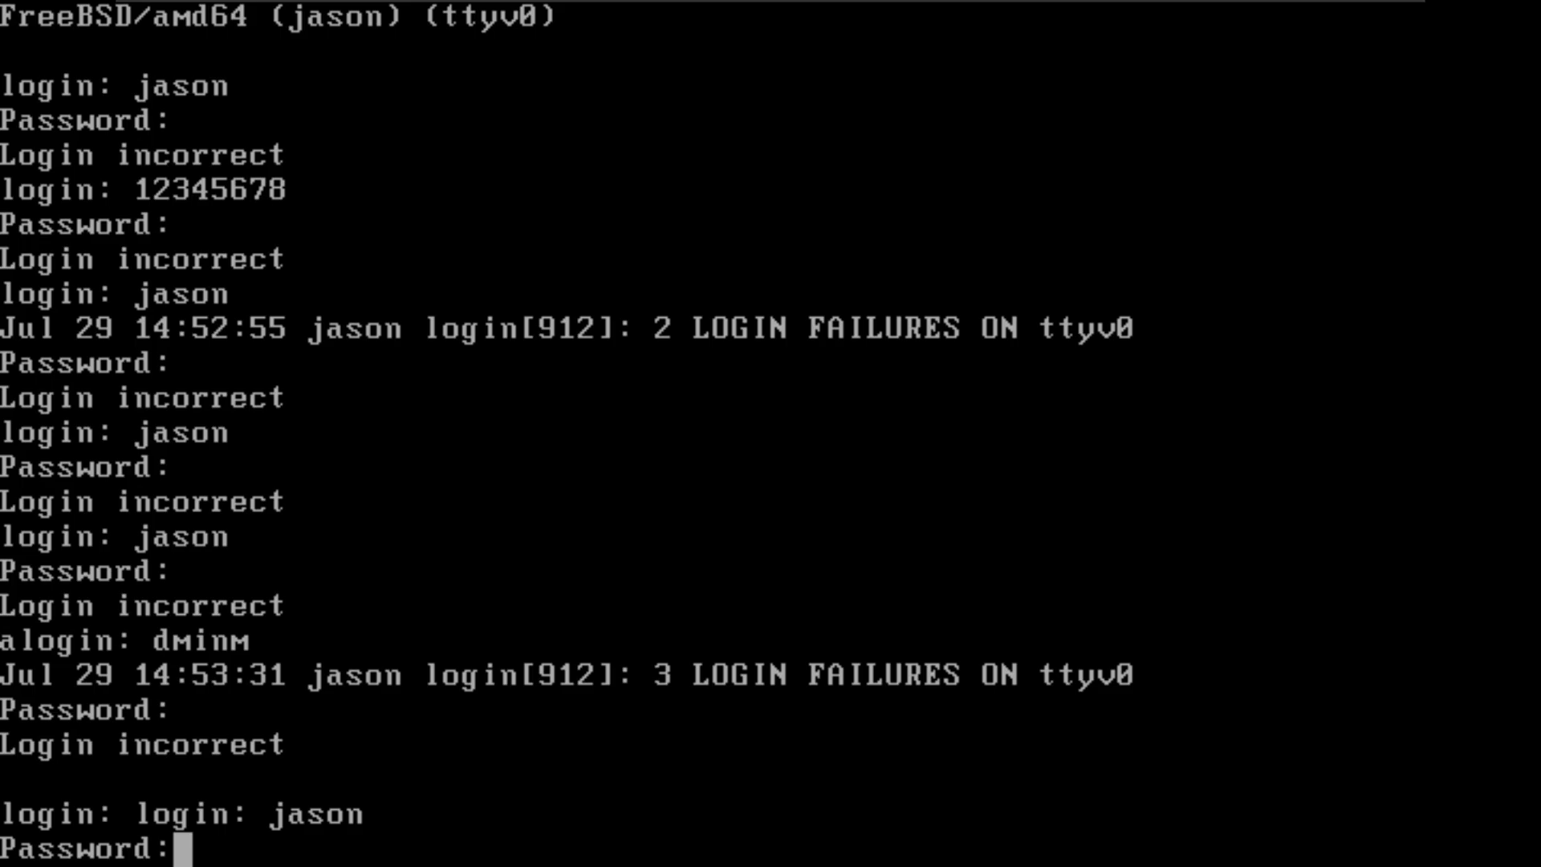
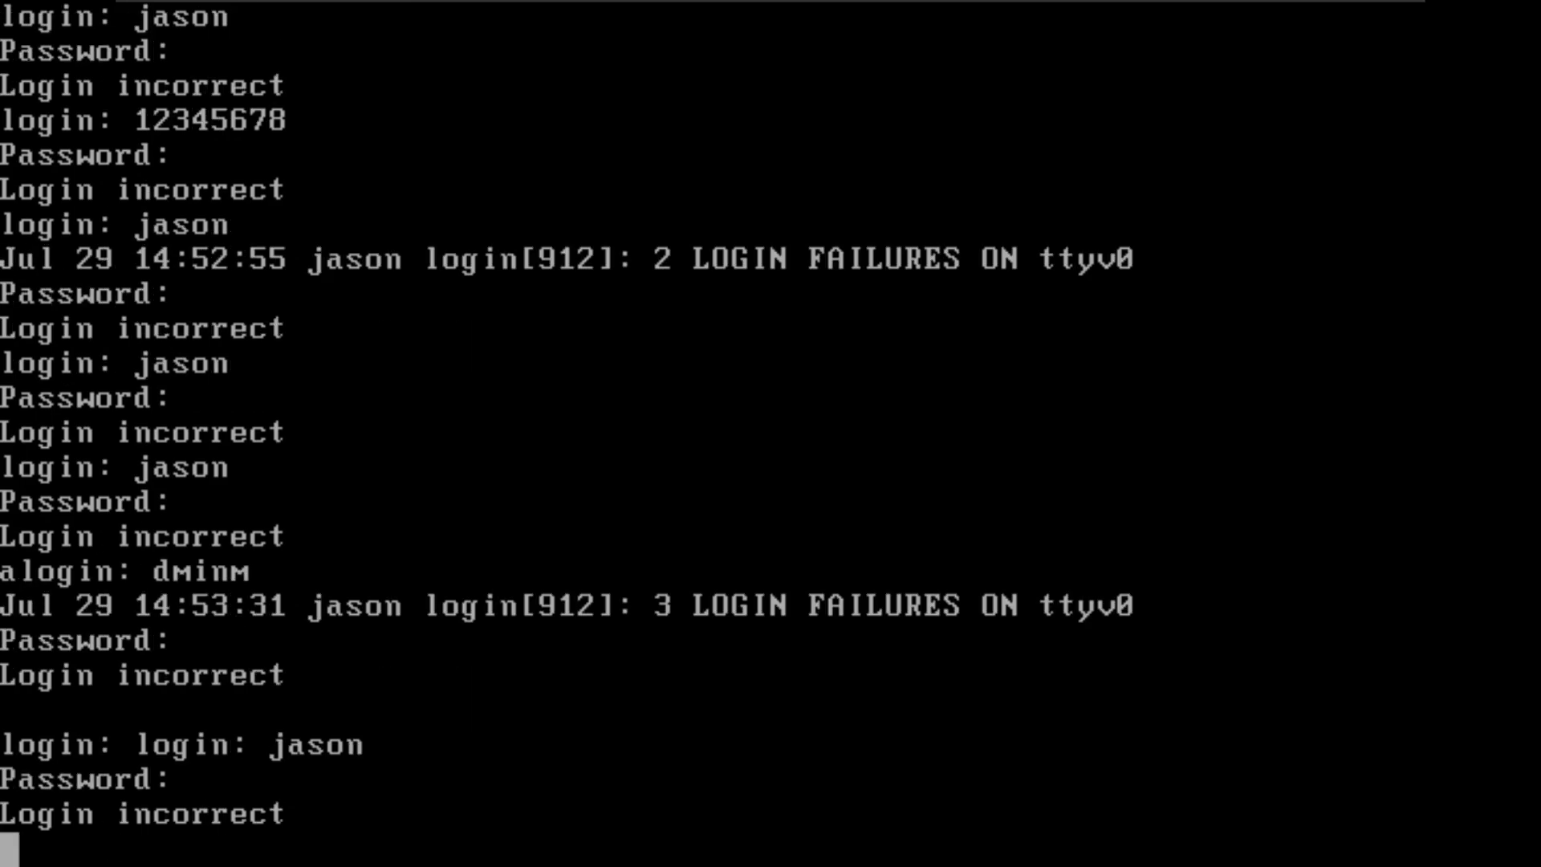
Step: Leave the virtual machine, switch to Chrome and search the web for "freebsd admin login" in a new tab
{"action": "key", "text": "ctrl+alt"}
{"action": "mouse_move", "coordinate": [915, 3]}
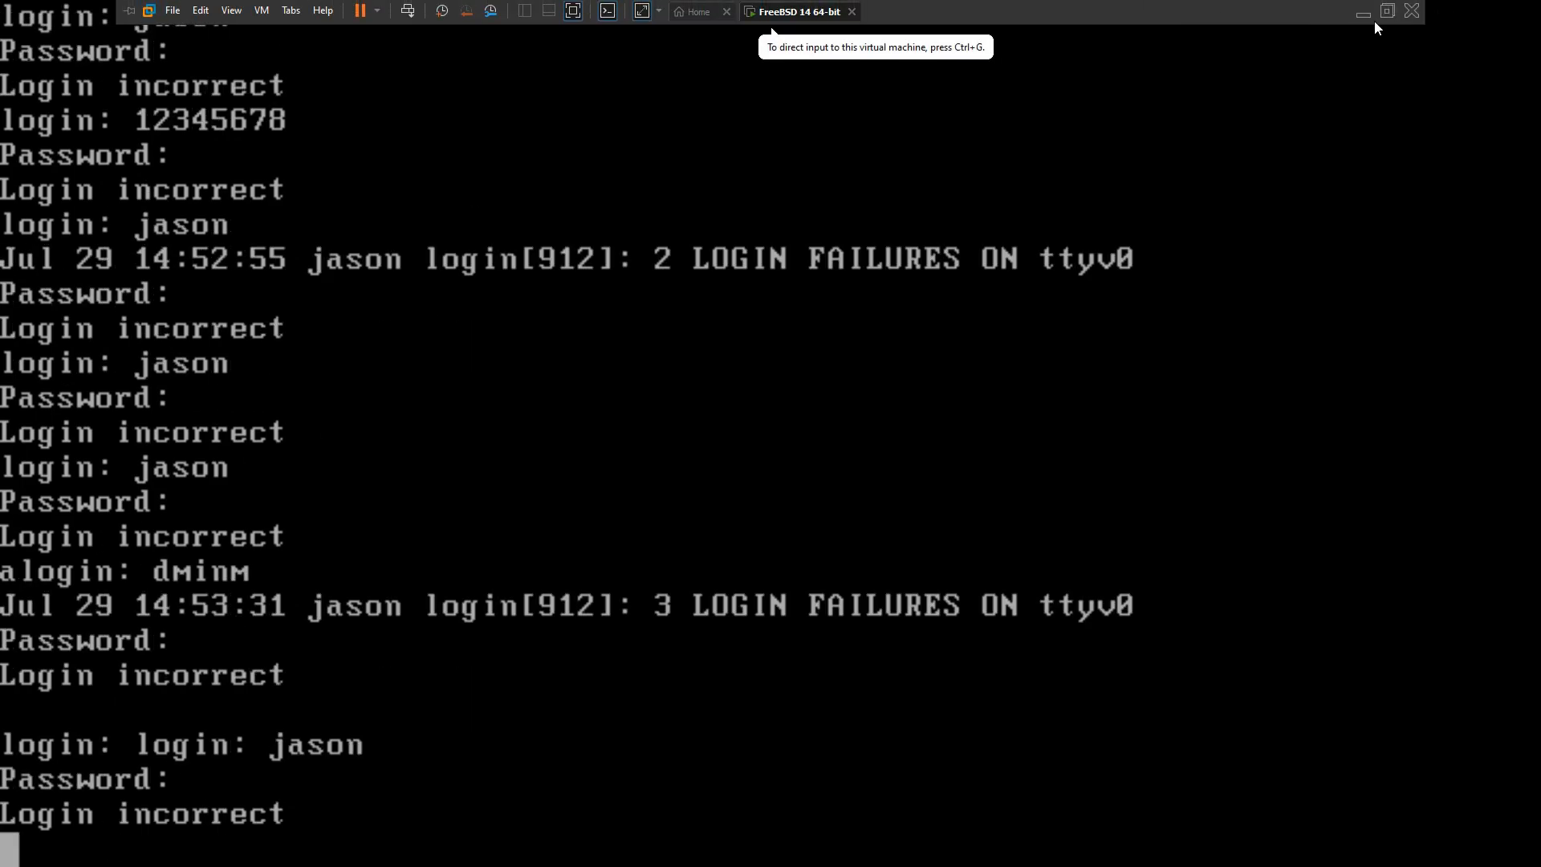
{"action": "left_click", "coordinate": [1363, 11]}
{"action": "key", "text": "ctrl+t"}
{"action": "type", "text": "freebsd "}
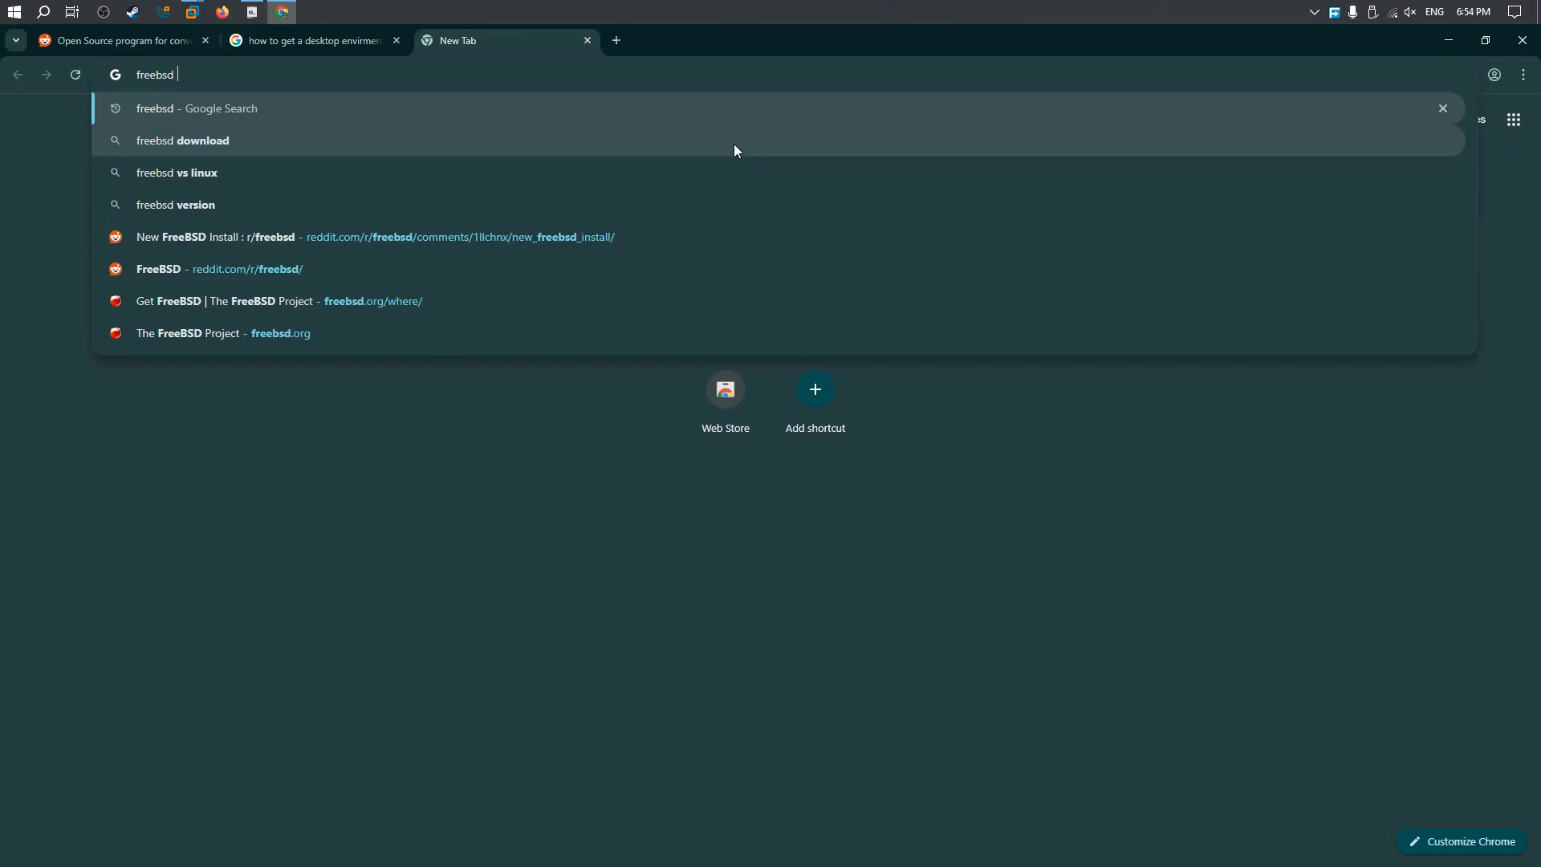
{"action": "type", "text": "admin login"}
{"action": "key", "text": "Return"}
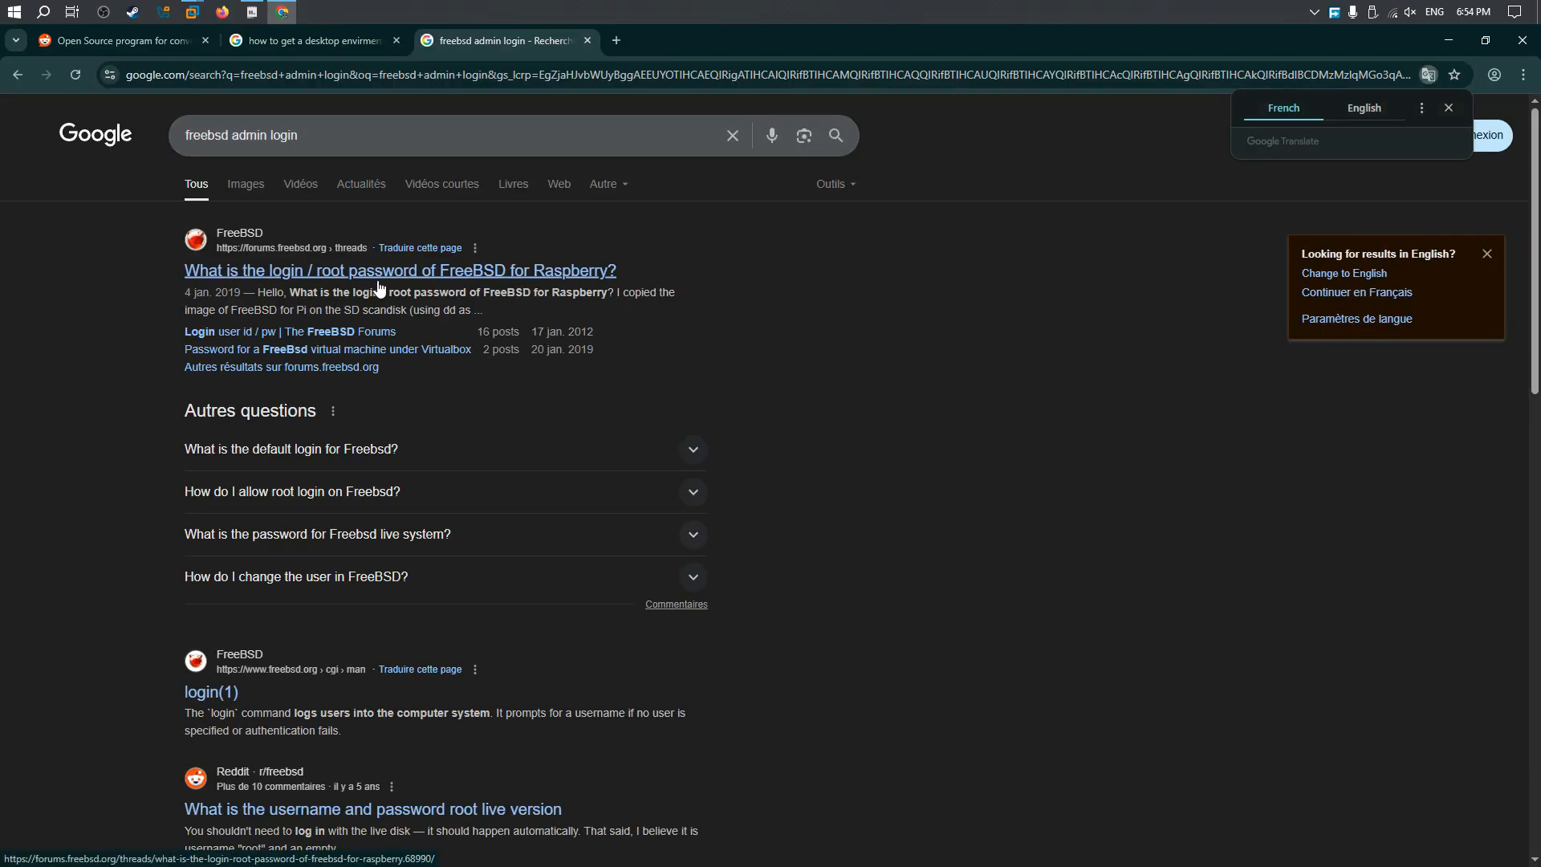
Step: Open the FreeBSD Forums thread about the login / root password for Raspberry and examine the replies for default credentials
{"action": "left_click", "coordinate": [409, 277]}
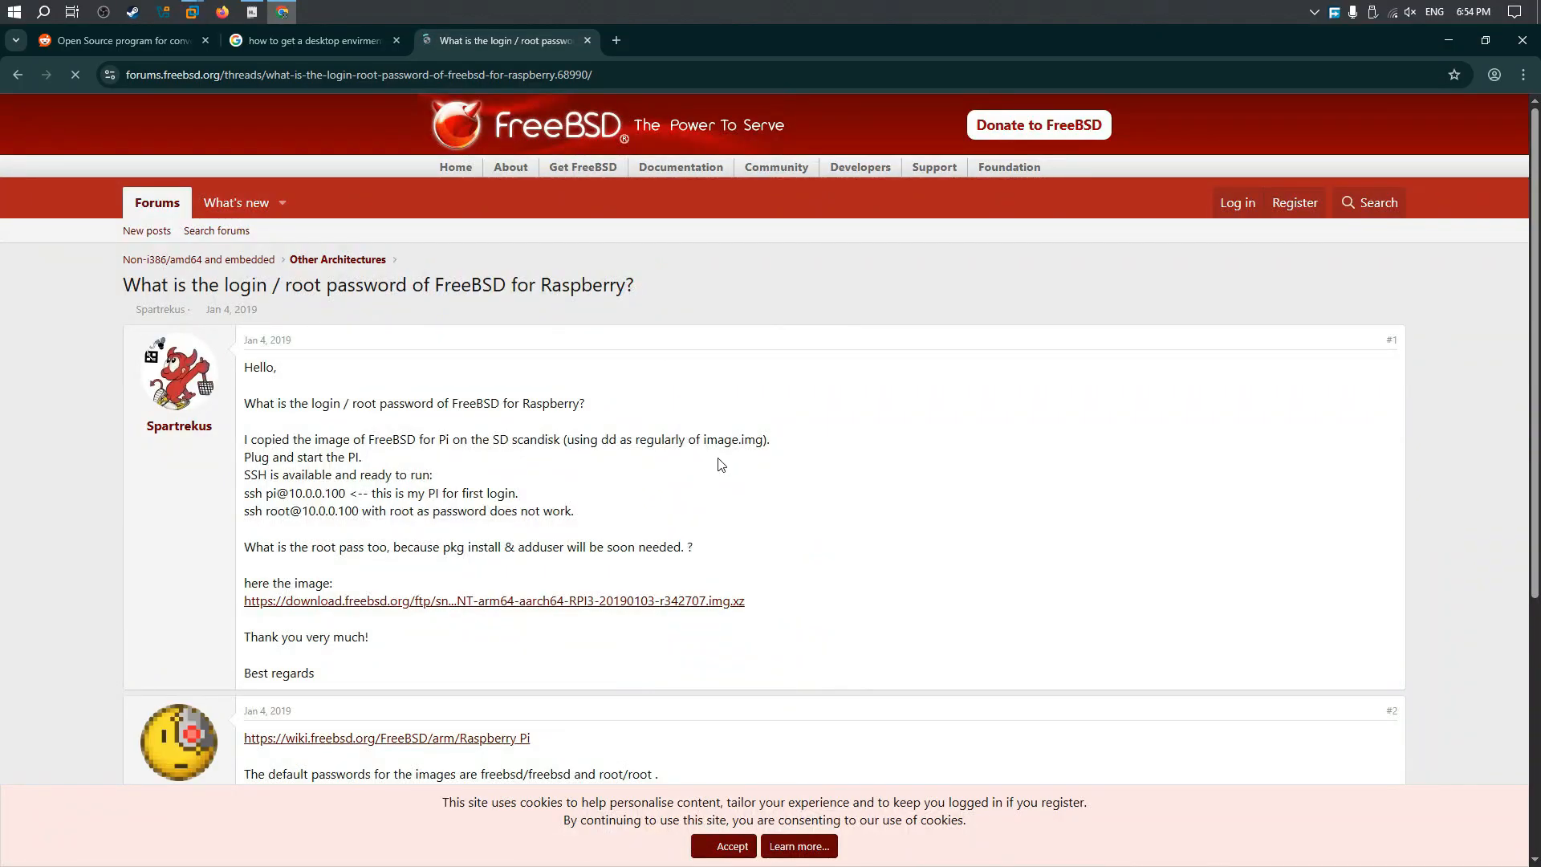
{"action": "scroll", "coordinate": [248, 554], "scroll_direction": "down", "scroll_amount": 4}
{"action": "left_click_drag", "start_coordinate": [245, 553], "coordinate": [348, 555]}
{"action": "left_click", "coordinate": [366, 591]}
Step: Switch back to the FreeBSD 14 64-bit virtual machine in VMware and enter freebsd as the username at the login prompt
{"action": "mouse_move", "coordinate": [251, 11]}
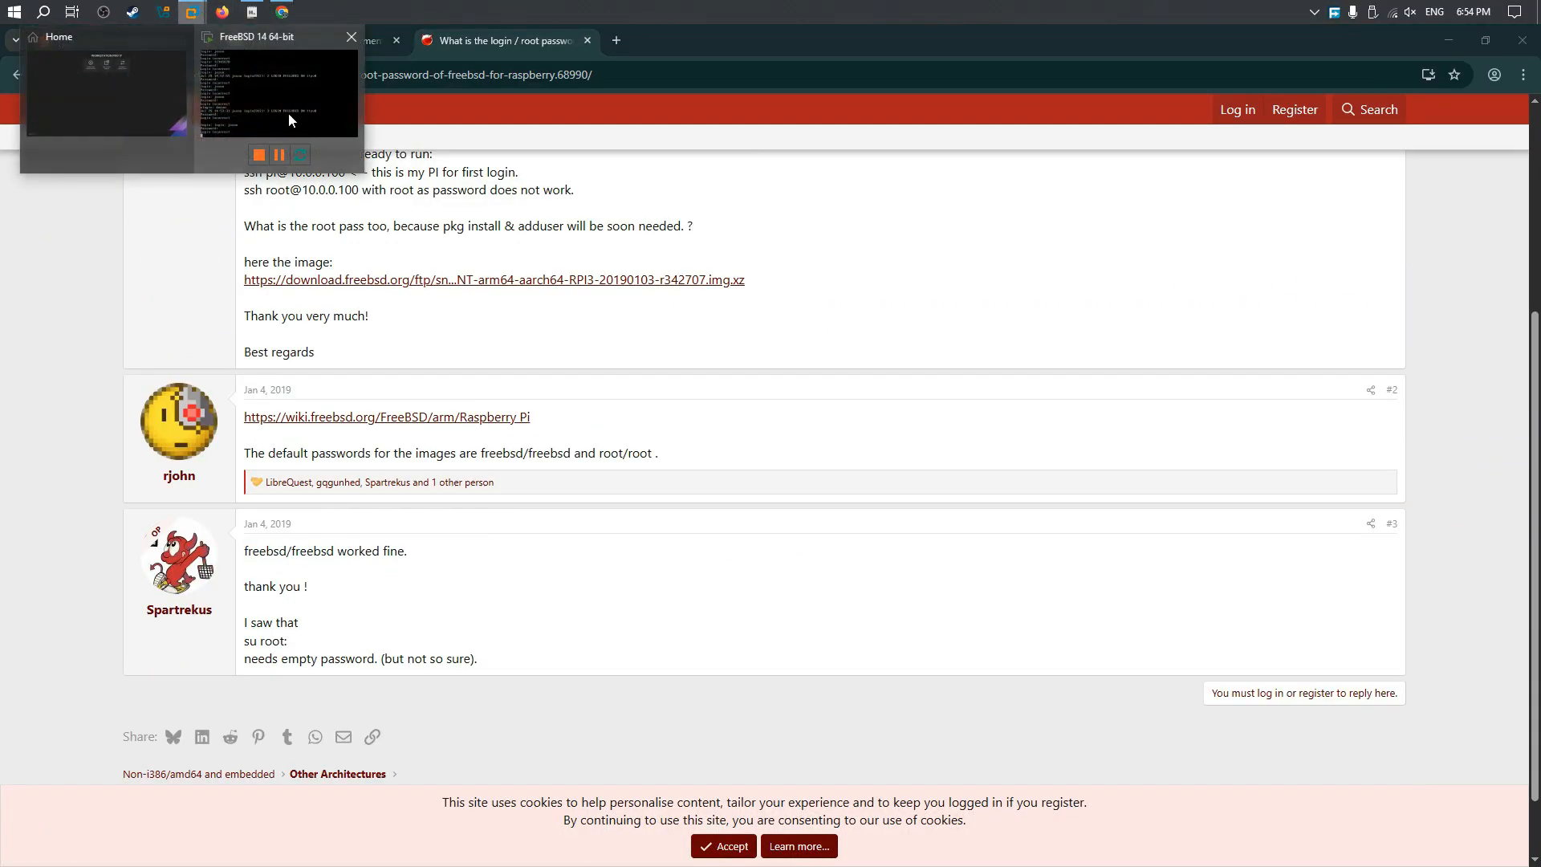
{"action": "left_click", "coordinate": [289, 112]}
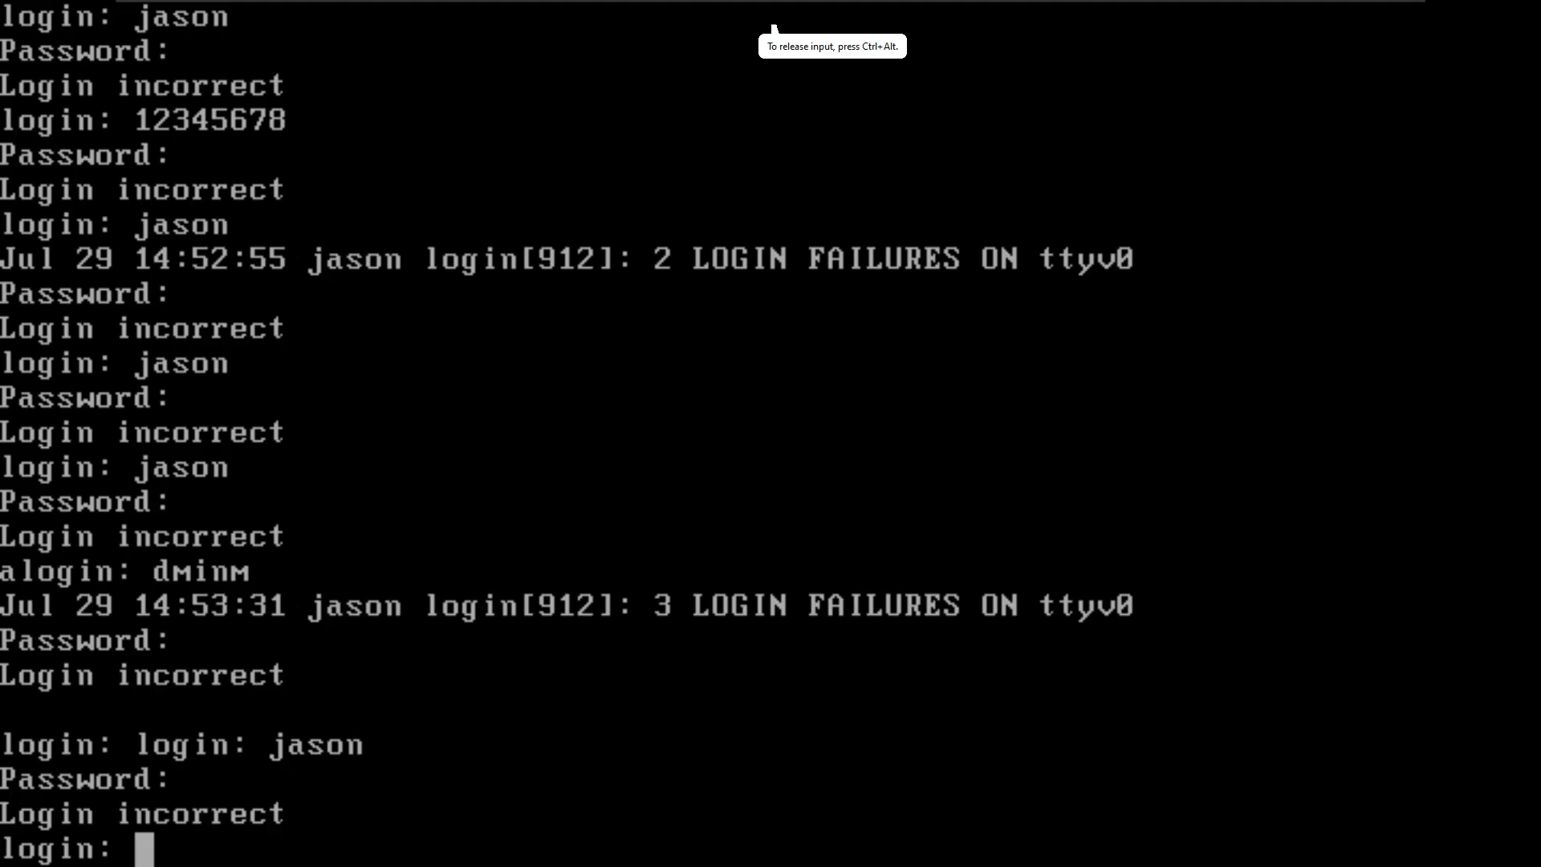
{"action": "type", "text": "freebsd"}
{"action": "key", "text": "Return"}
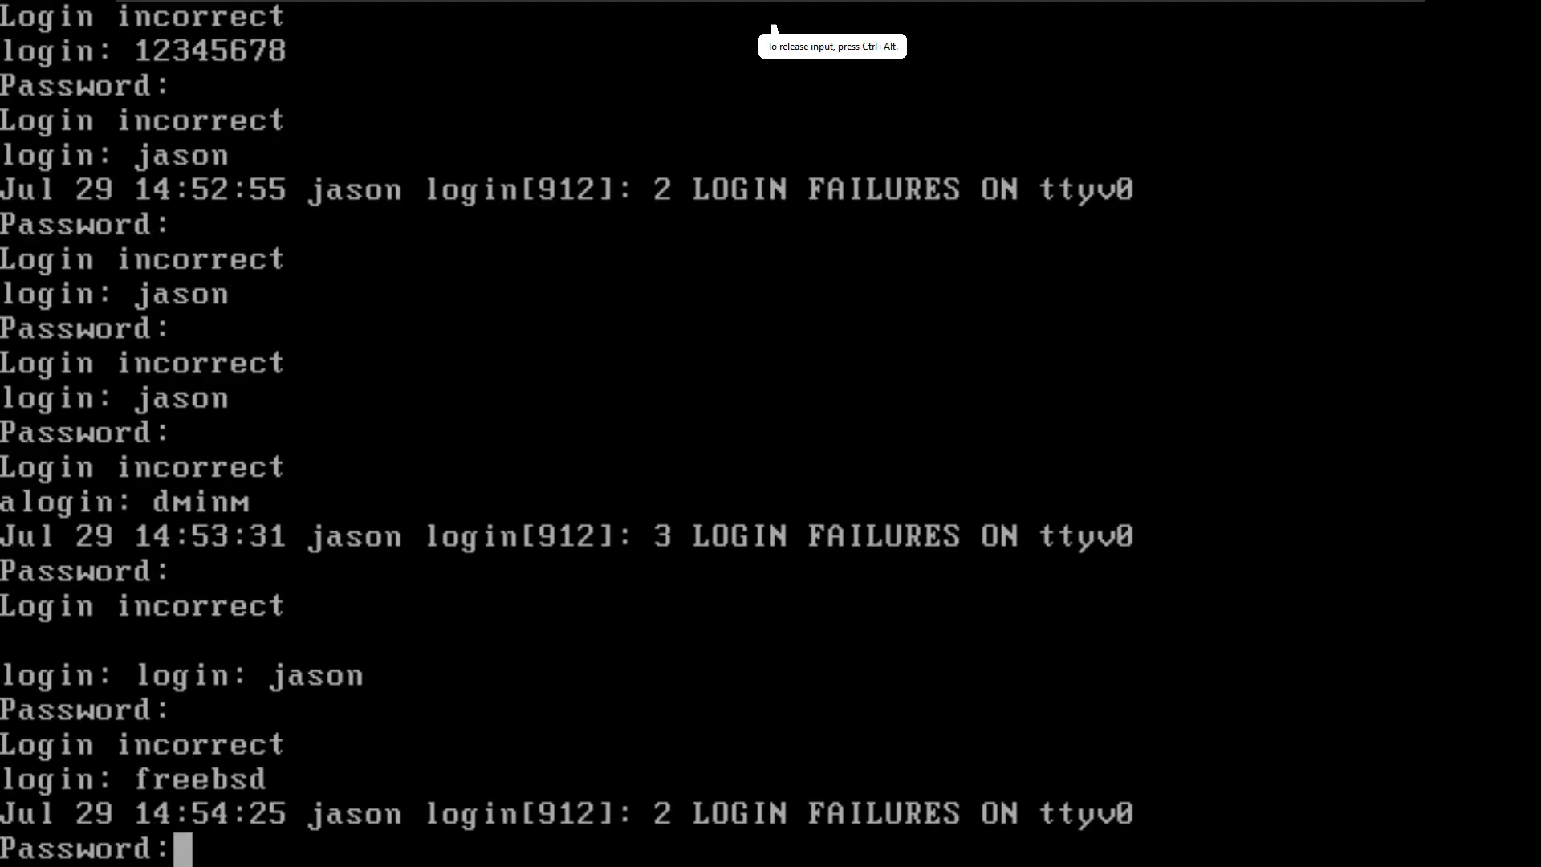
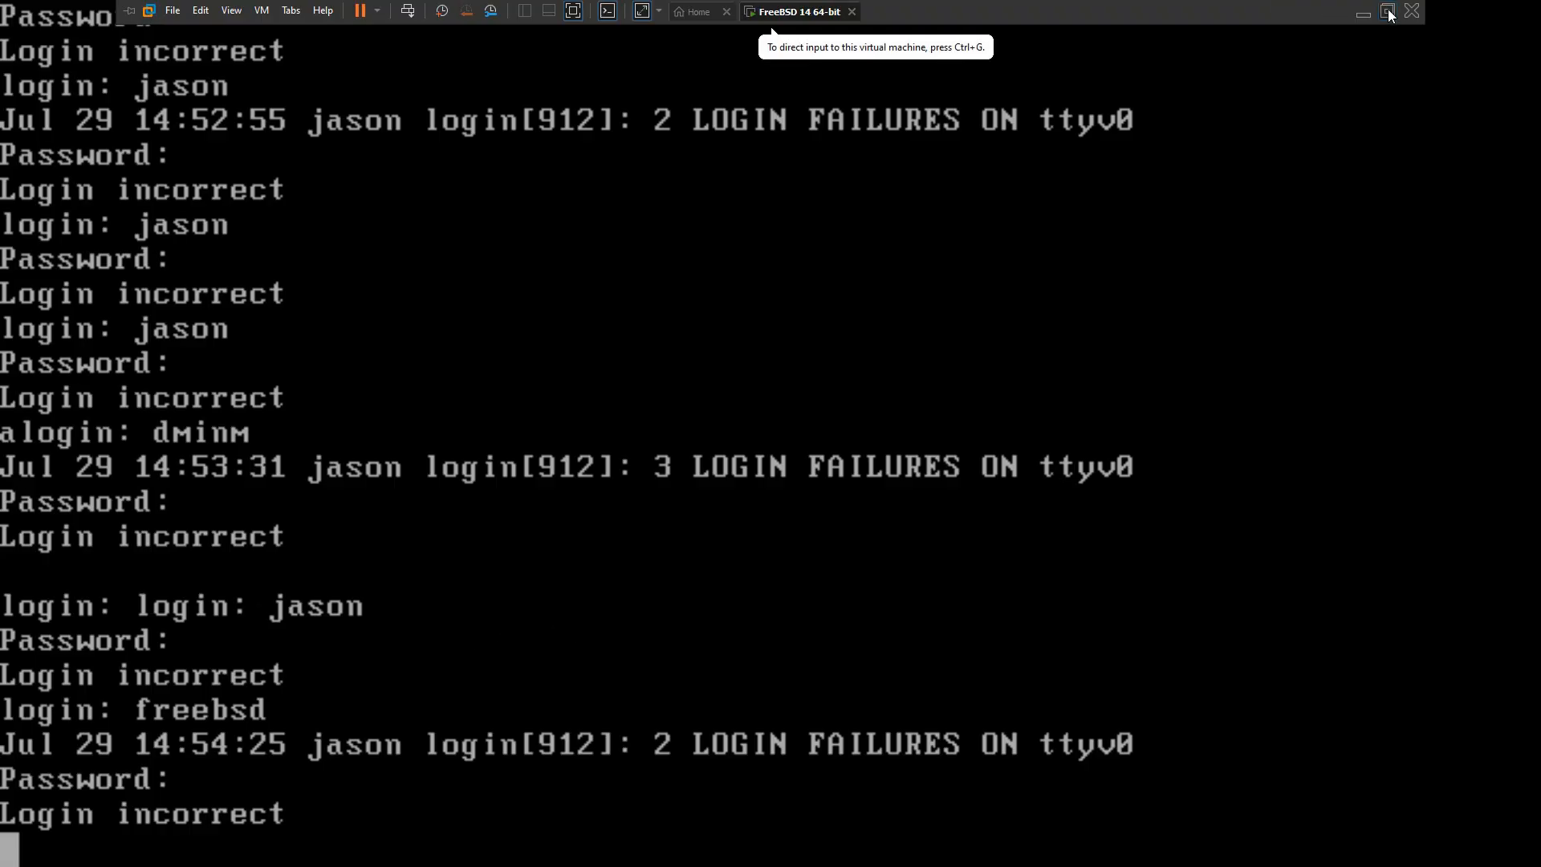
Step: Leave the virtual machine's full-screen view and recheck the default credentials in the FreeBSD Forums replies in Chrome
{"action": "left_click", "coordinate": [1388, 11]}
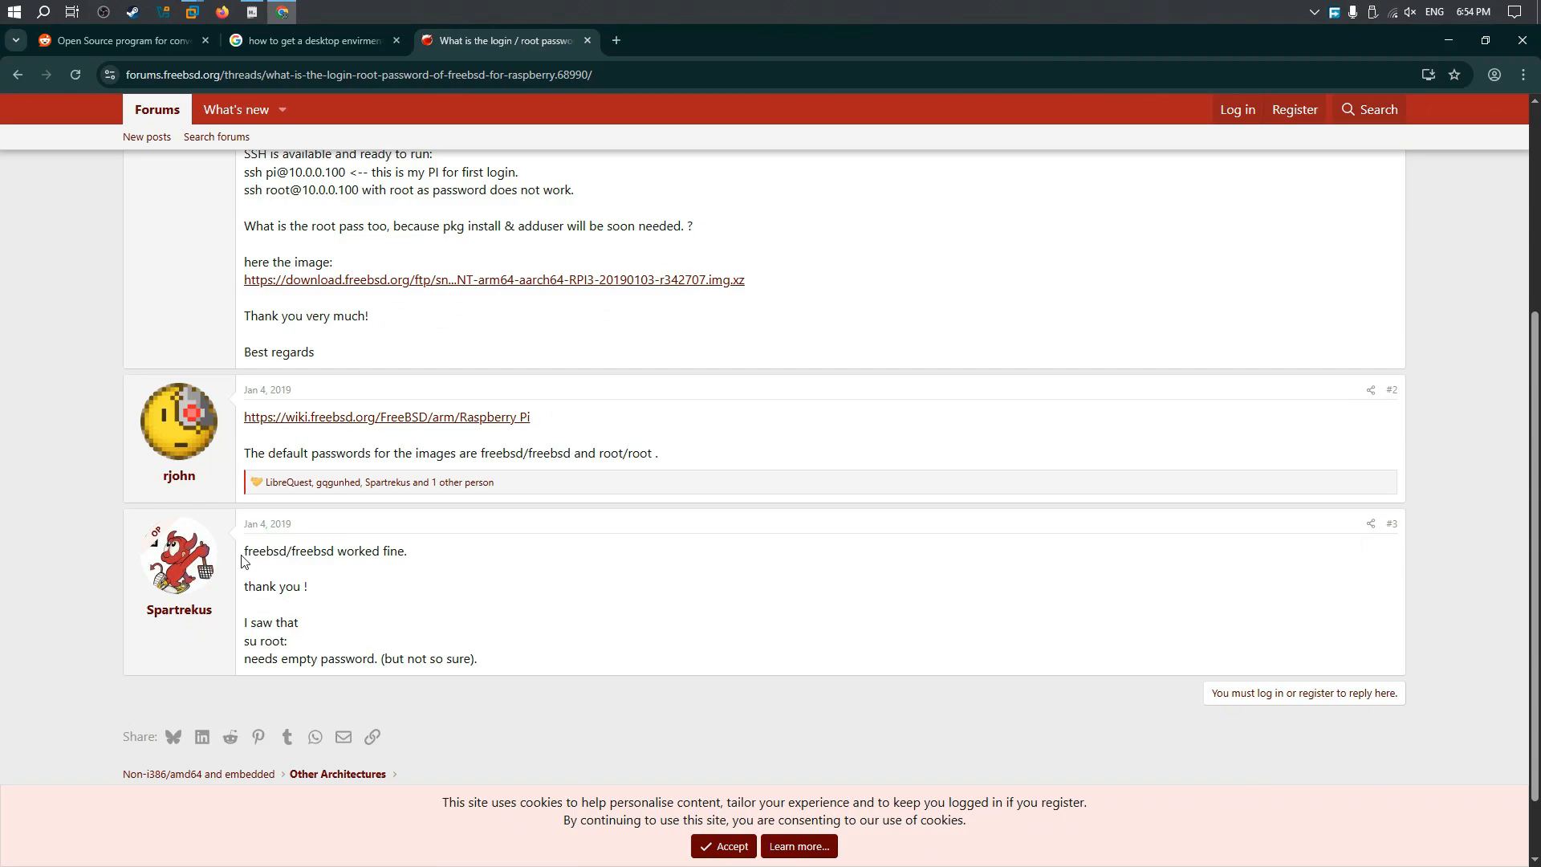
{"action": "left_click_drag", "start_coordinate": [245, 554], "coordinate": [289, 556]}
{"action": "left_click", "coordinate": [294, 556]}
Step: Return to the FreeBSD 14 64-bit virtual machine in VMware and enter sdd at the console
{"action": "left_click", "coordinate": [252, 12]}
{"action": "mouse_move", "coordinate": [194, 15]}
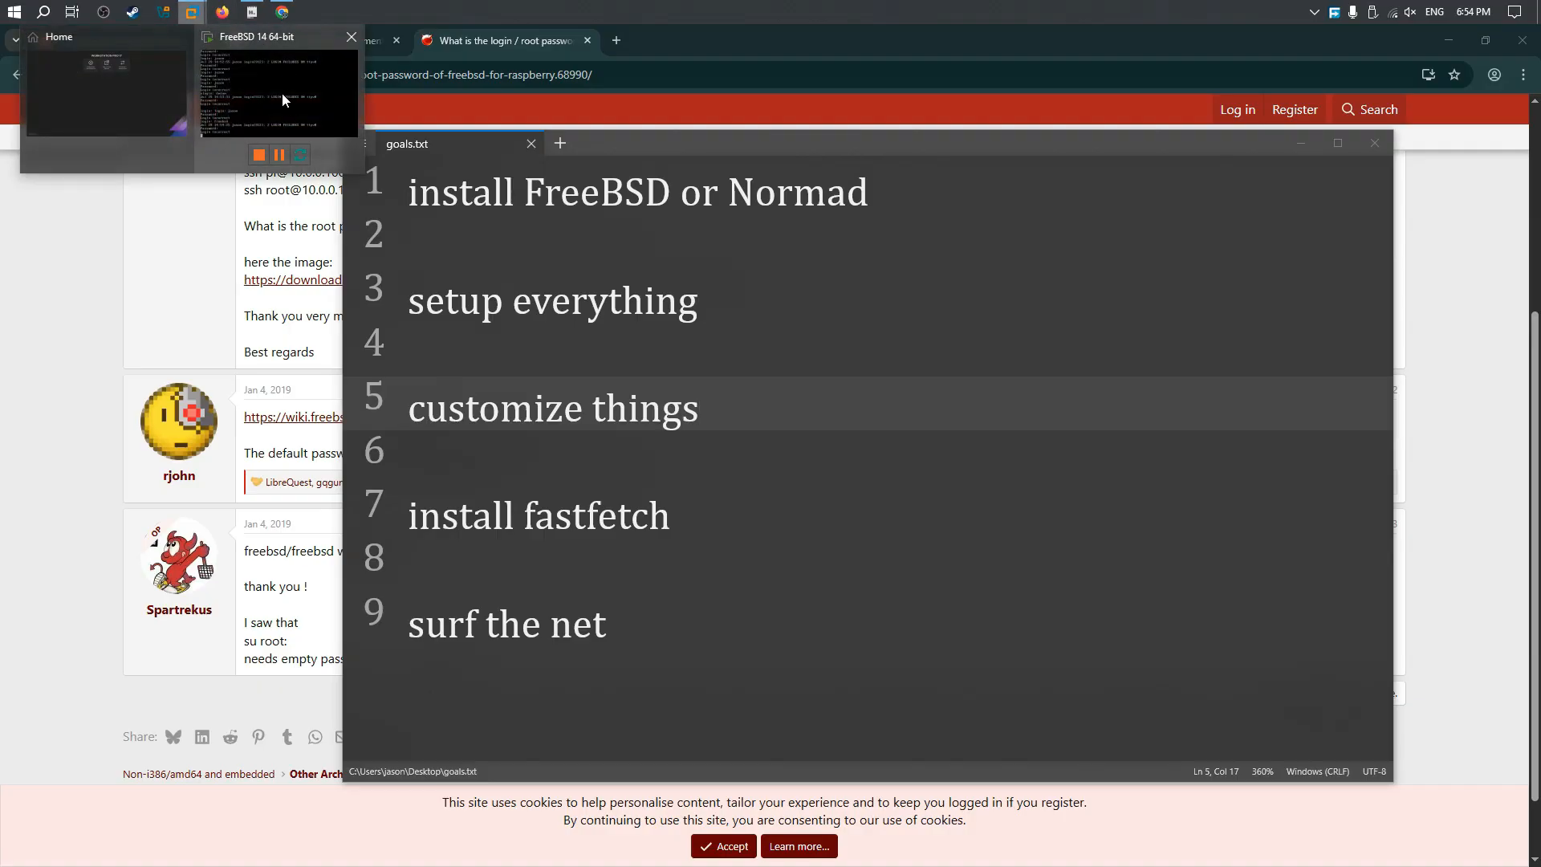
{"action": "left_click", "coordinate": [281, 93]}
{"action": "left_click", "coordinate": [773, 28]}
{"action": "type", "text": "sdd"}
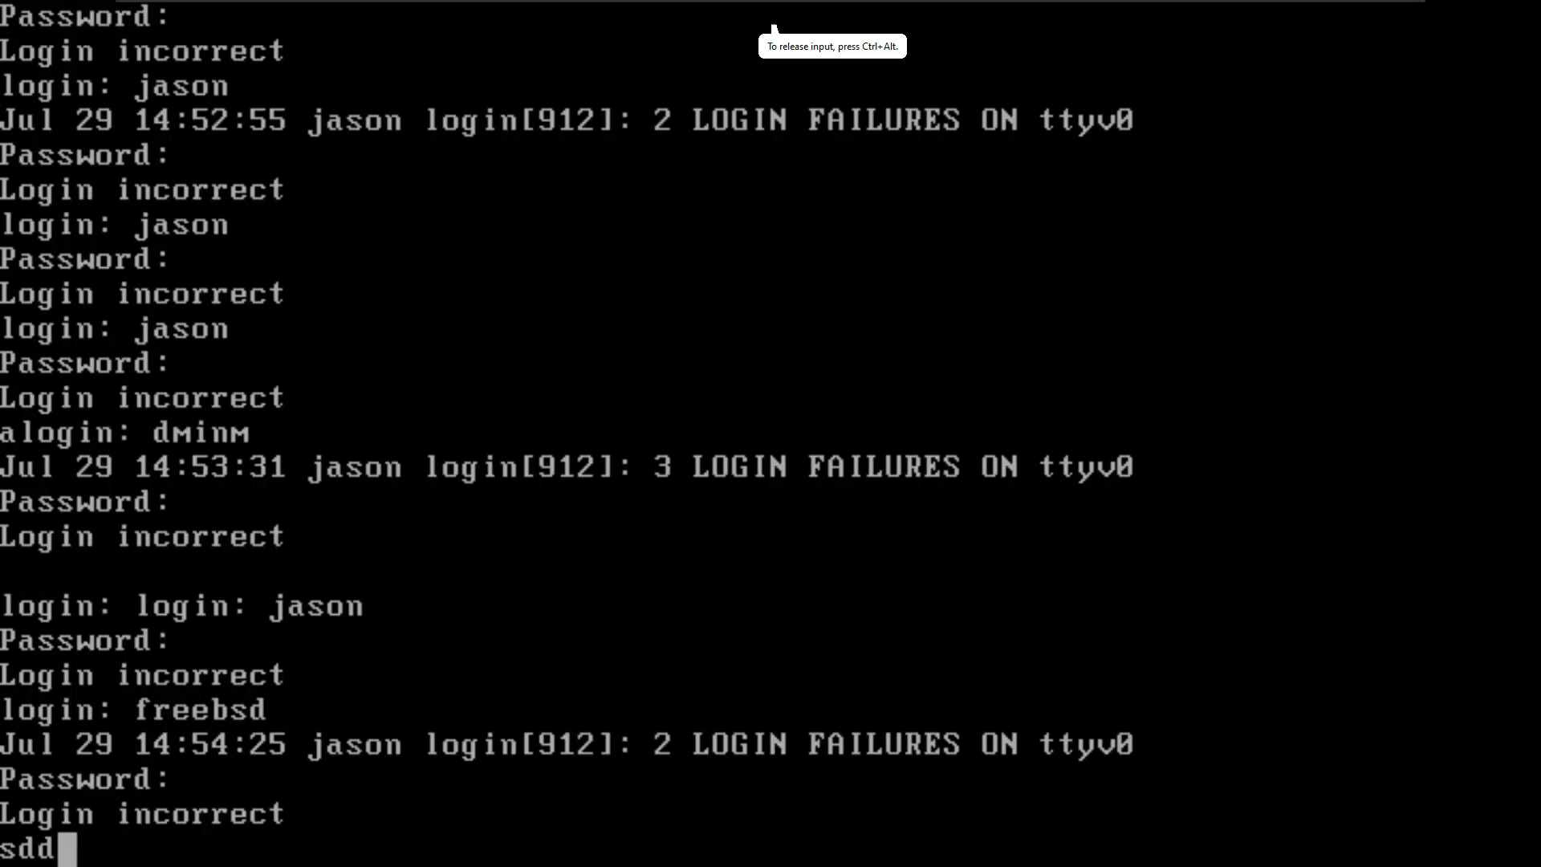
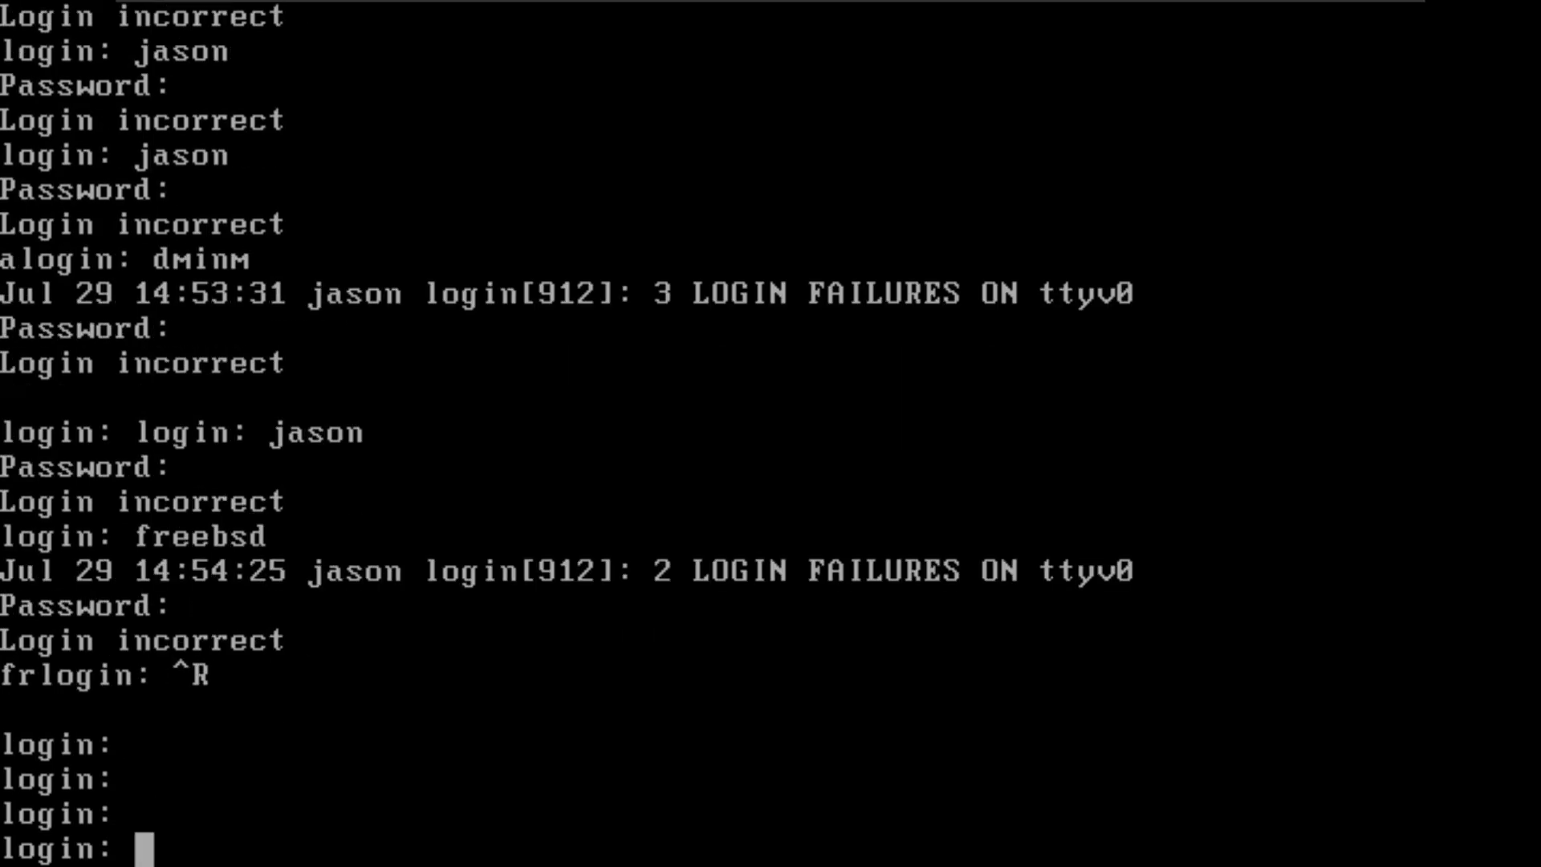
Step: Try to log in at the FreeBSD console as freebsd, submitting the account password
{"action": "type", "text": "freebsd"}
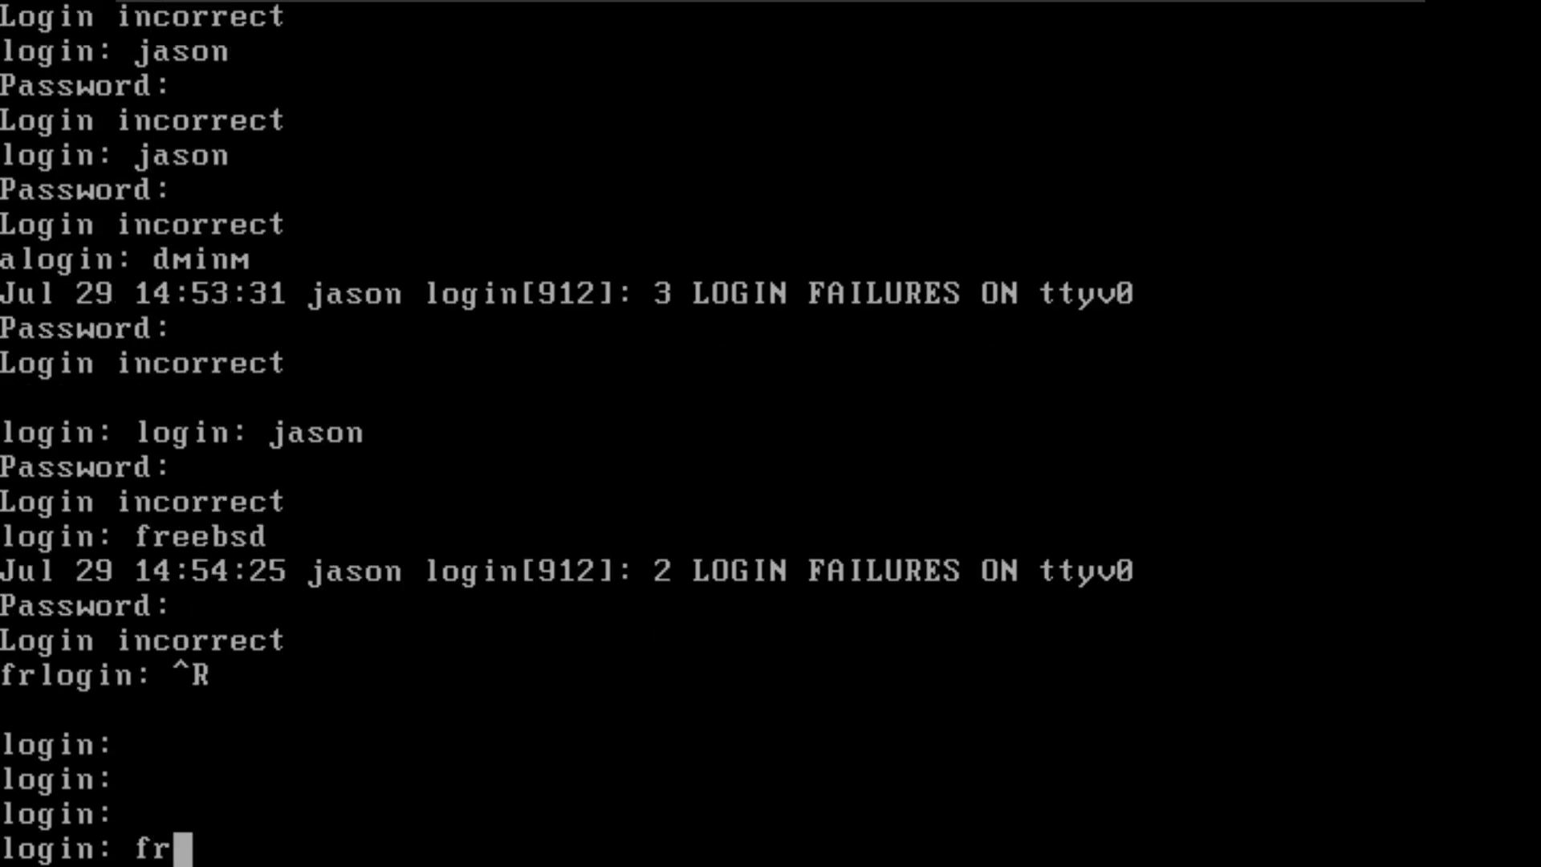
{"action": "key", "text": "Return"}
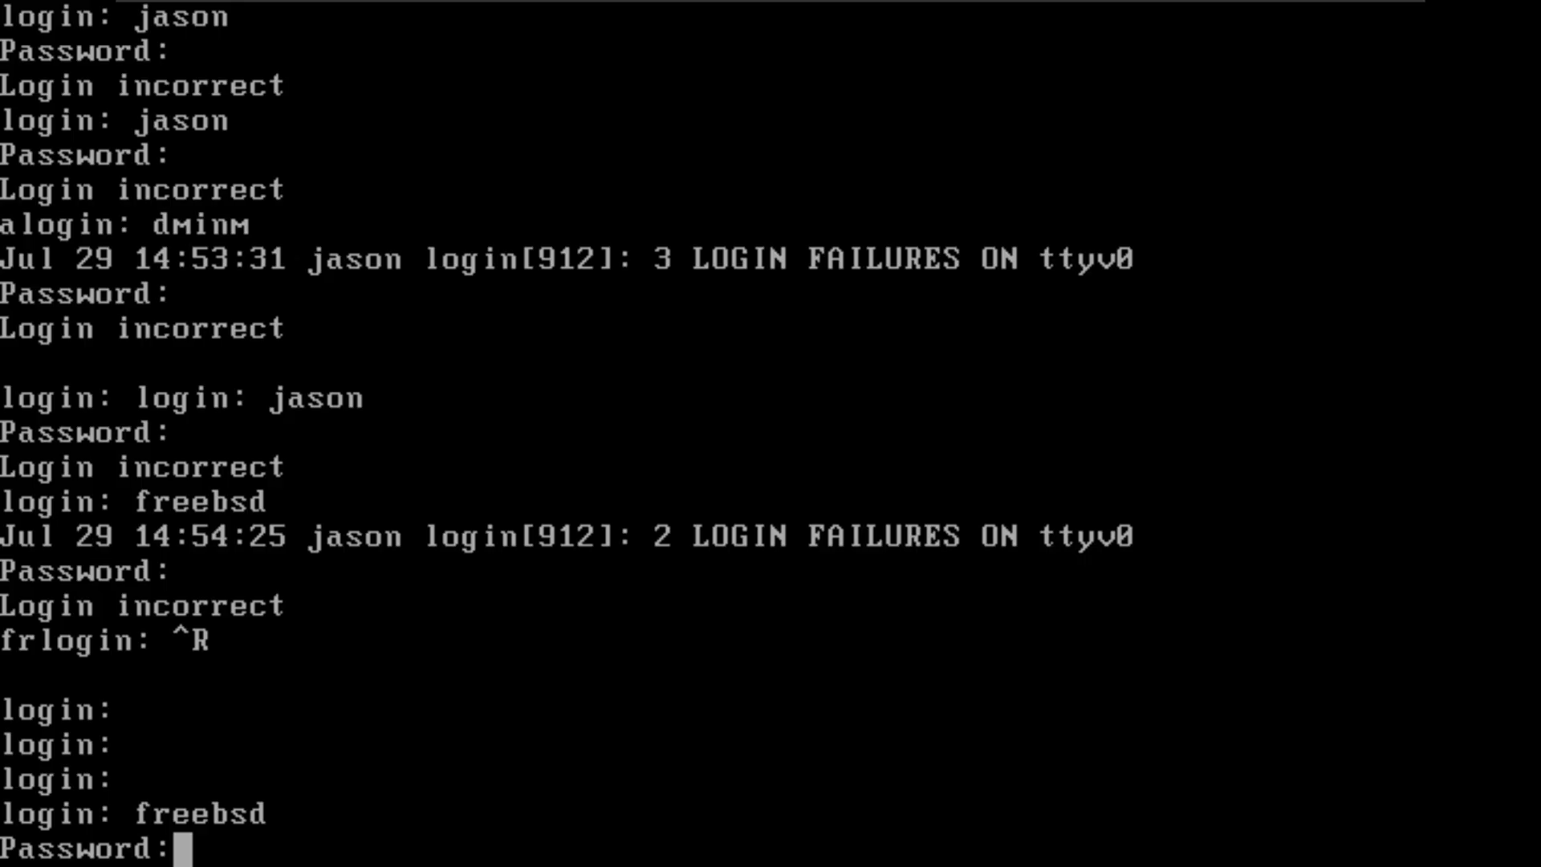
{"action": "key", "text": "Return"}
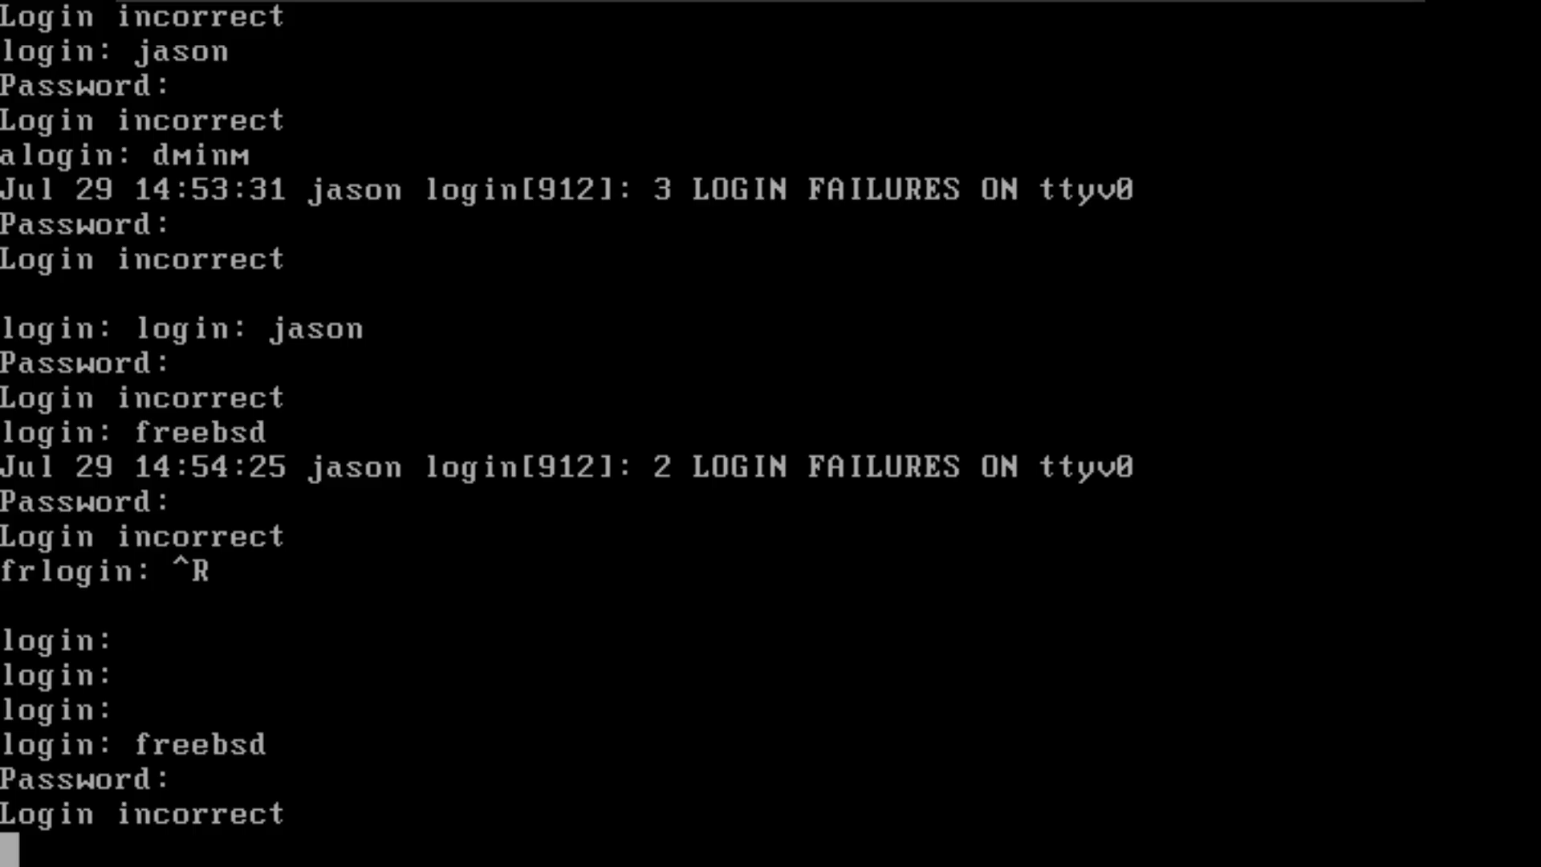
Step: Switch to Chrome and reread the FreeBSD Forums reply about the empty password for su root
{"action": "key", "text": "ctrl+alt"}
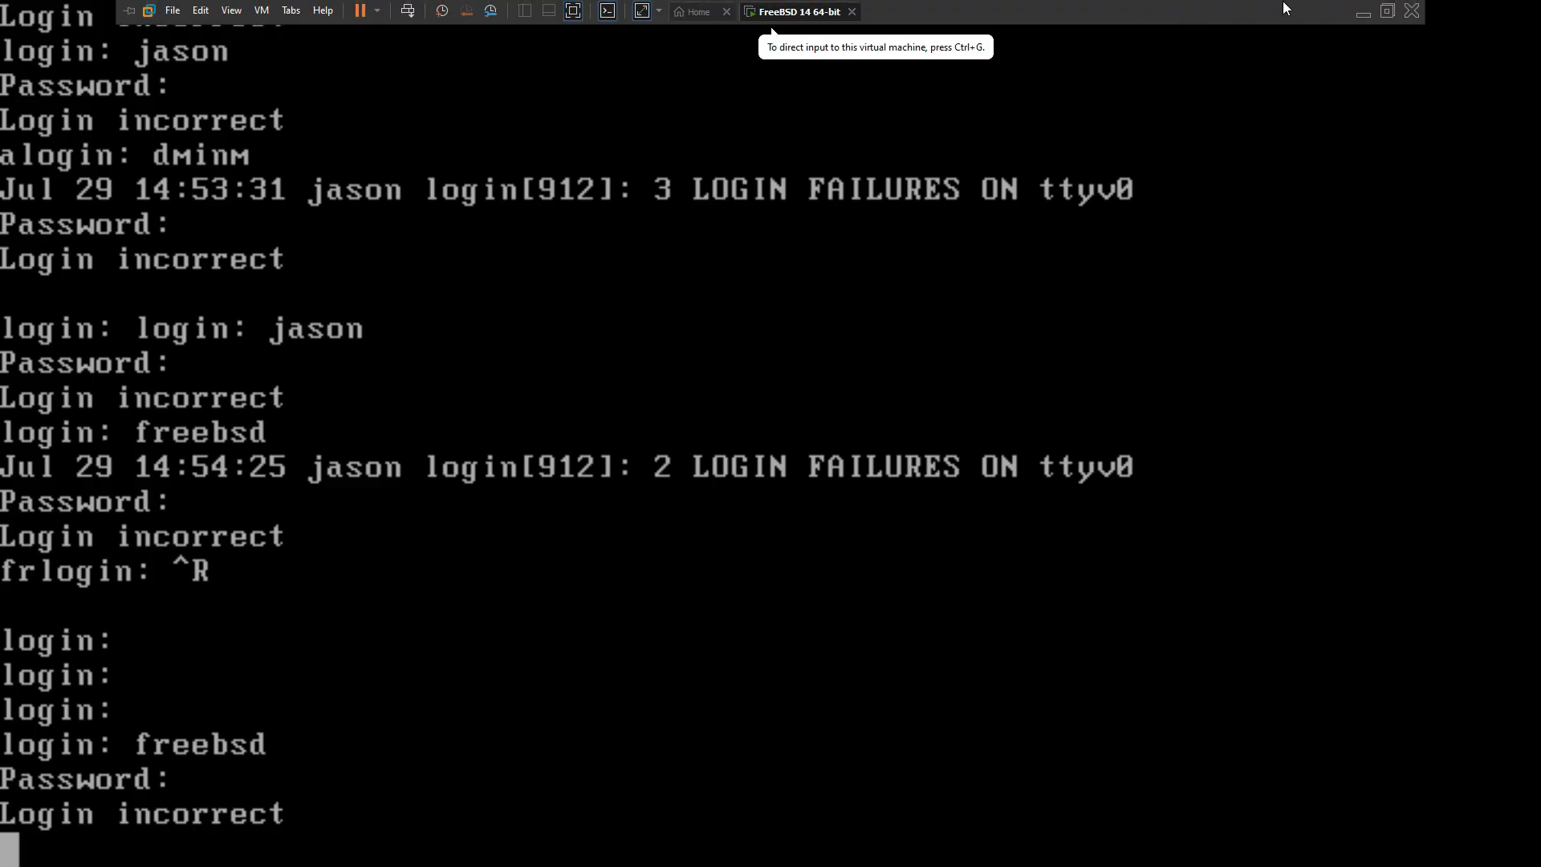
{"action": "left_click", "coordinate": [1359, 14]}
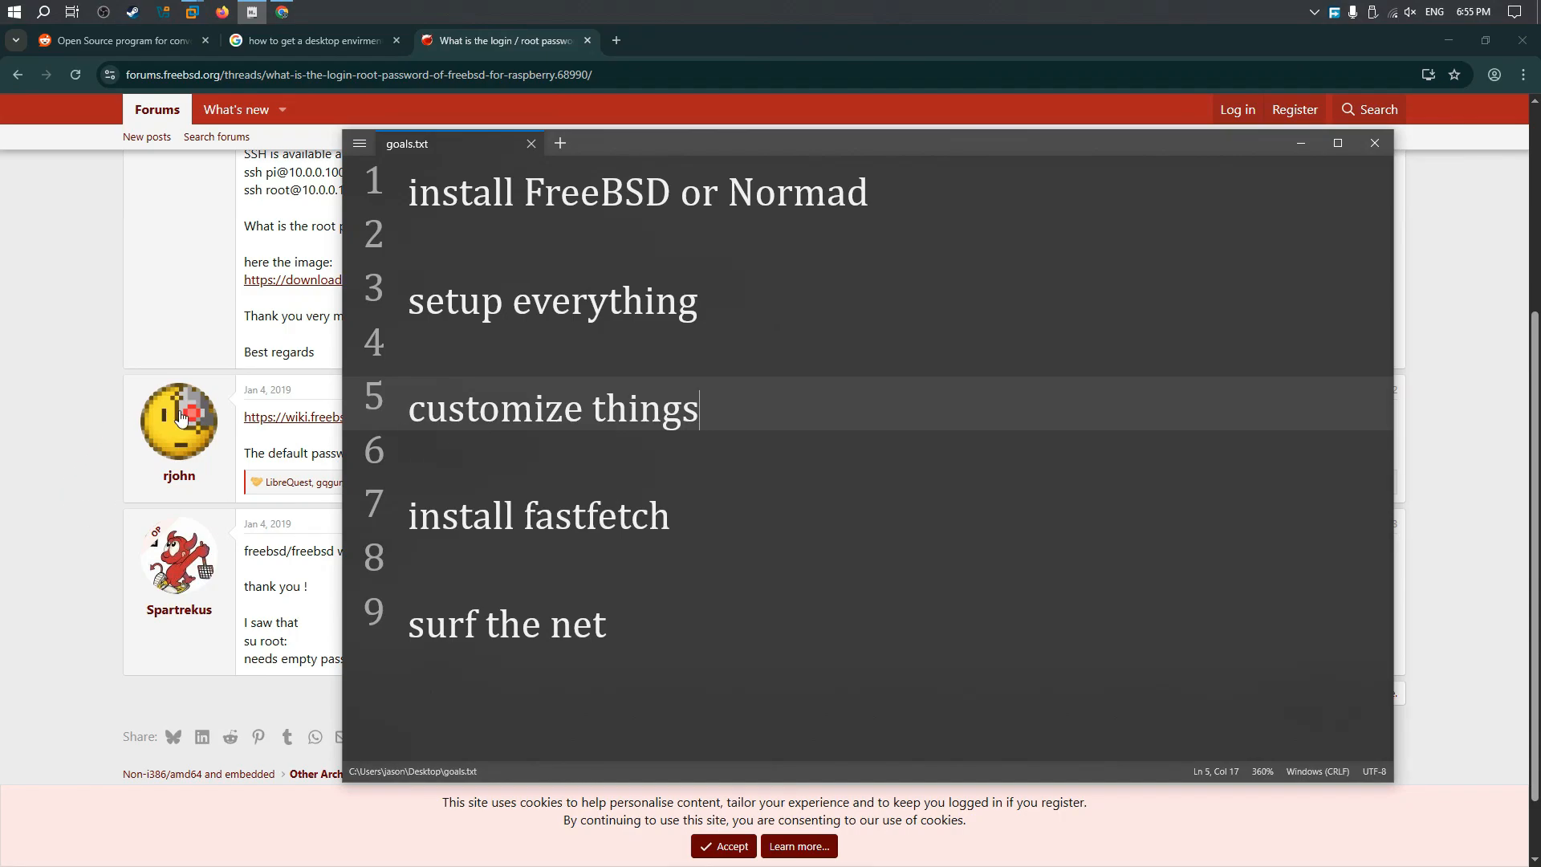
{"action": "left_click", "coordinate": [277, 630]}
{"action": "double_click", "coordinate": [259, 660]}
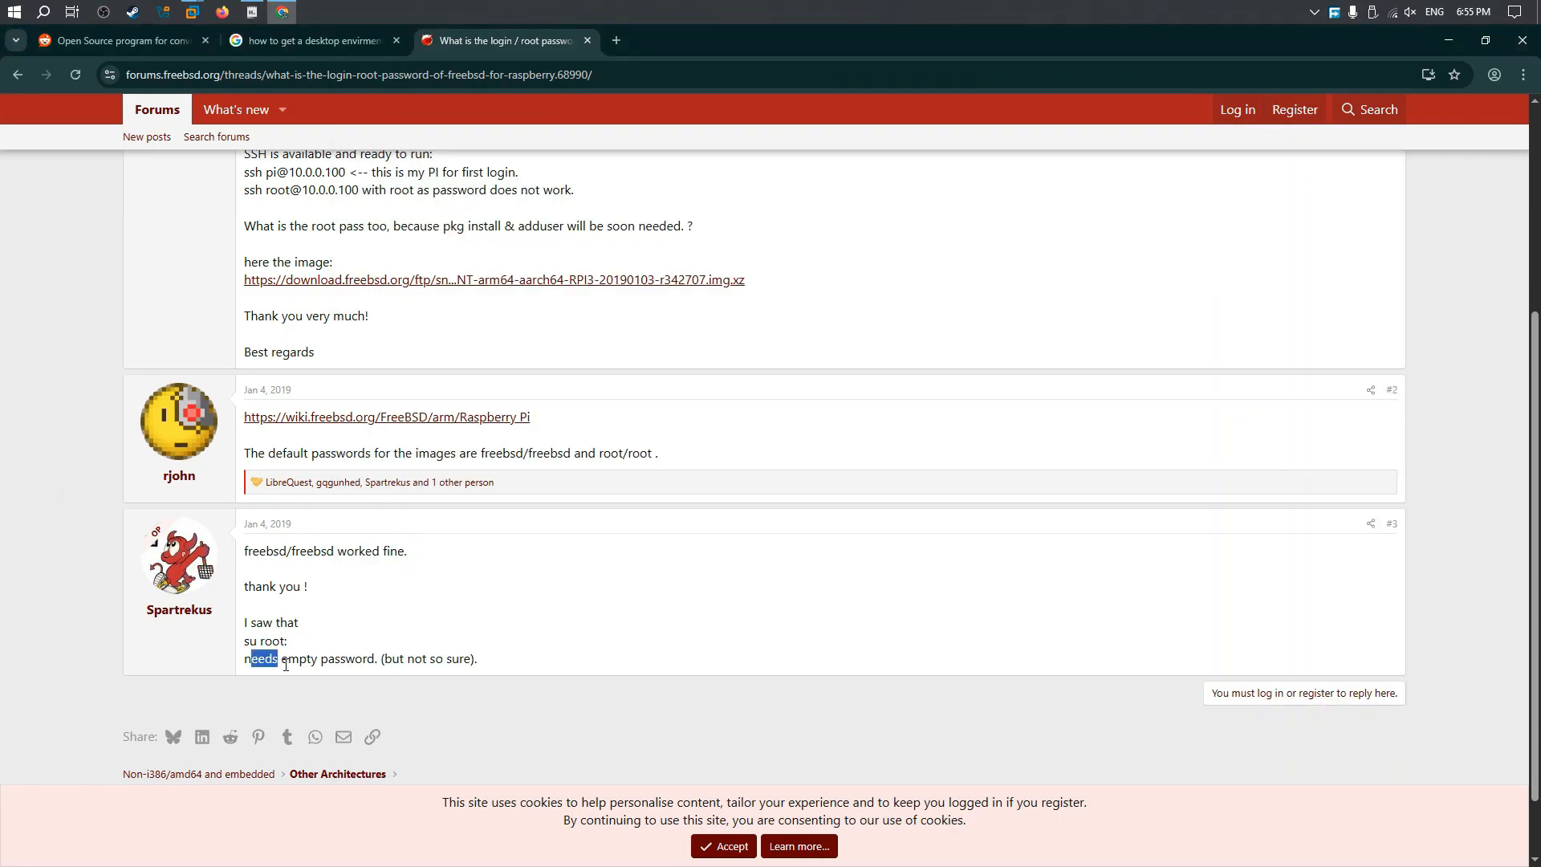
{"action": "left_click", "coordinate": [257, 663]}
{"action": "left_click_drag", "start_coordinate": [430, 660], "coordinate": [466, 663]}
{"action": "left_click", "coordinate": [465, 663]}
Step: Return to the FreeBSD 14 64-bit virtual machine in VMware and try to log in as freebsd with an empty password
{"action": "mouse_move", "coordinate": [193, 12]}
{"action": "left_click", "coordinate": [297, 145]}
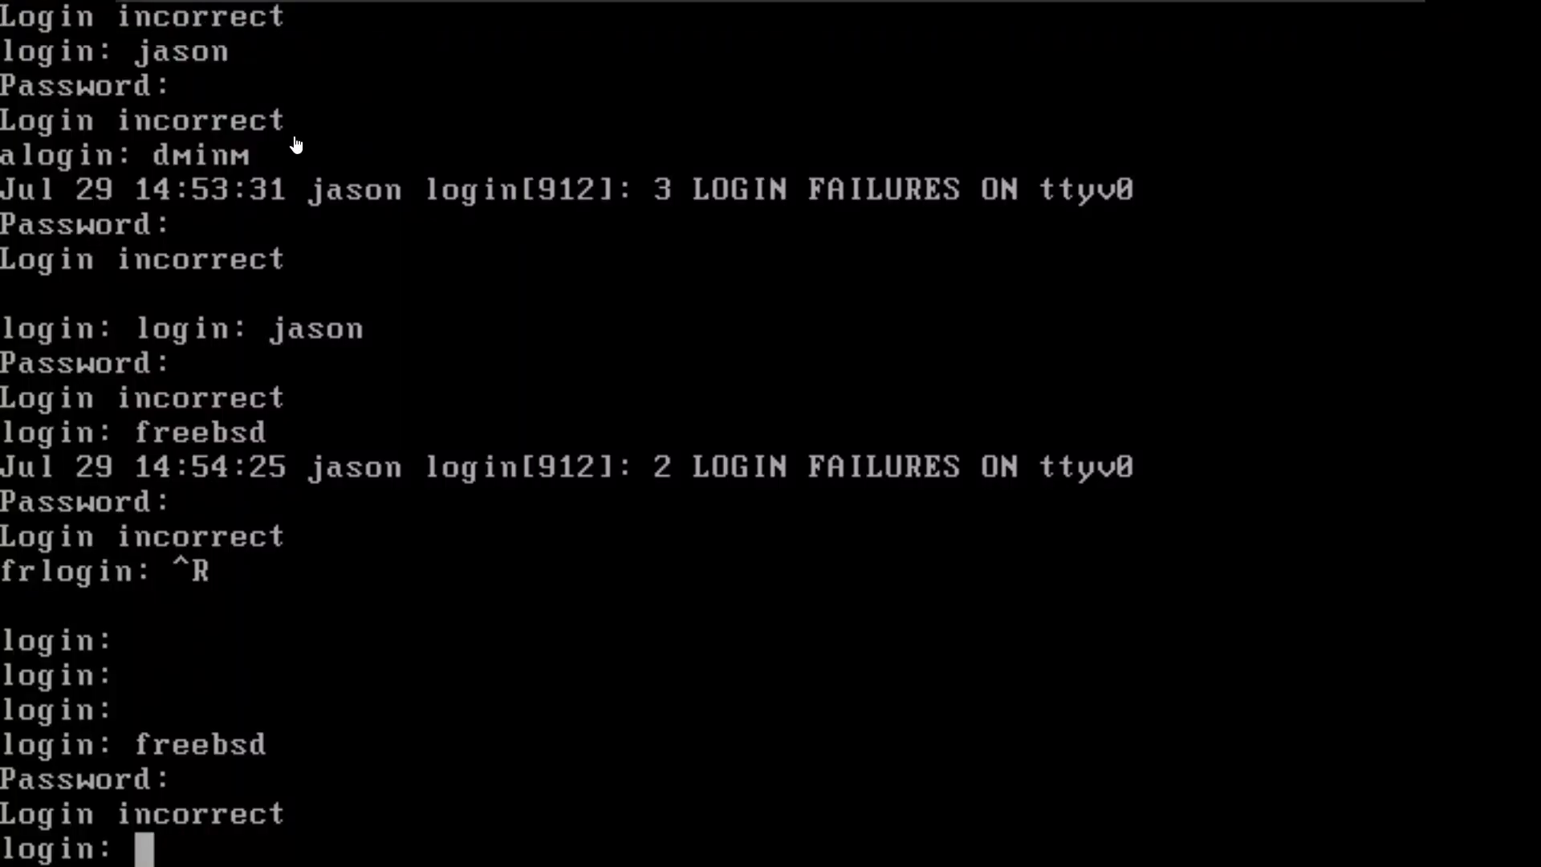
{"action": "left_click", "coordinate": [205, 859]}
{"action": "type", "text": "freebsd"}
{"action": "key", "text": "Return"}
{"action": "key", "text": "Return"}
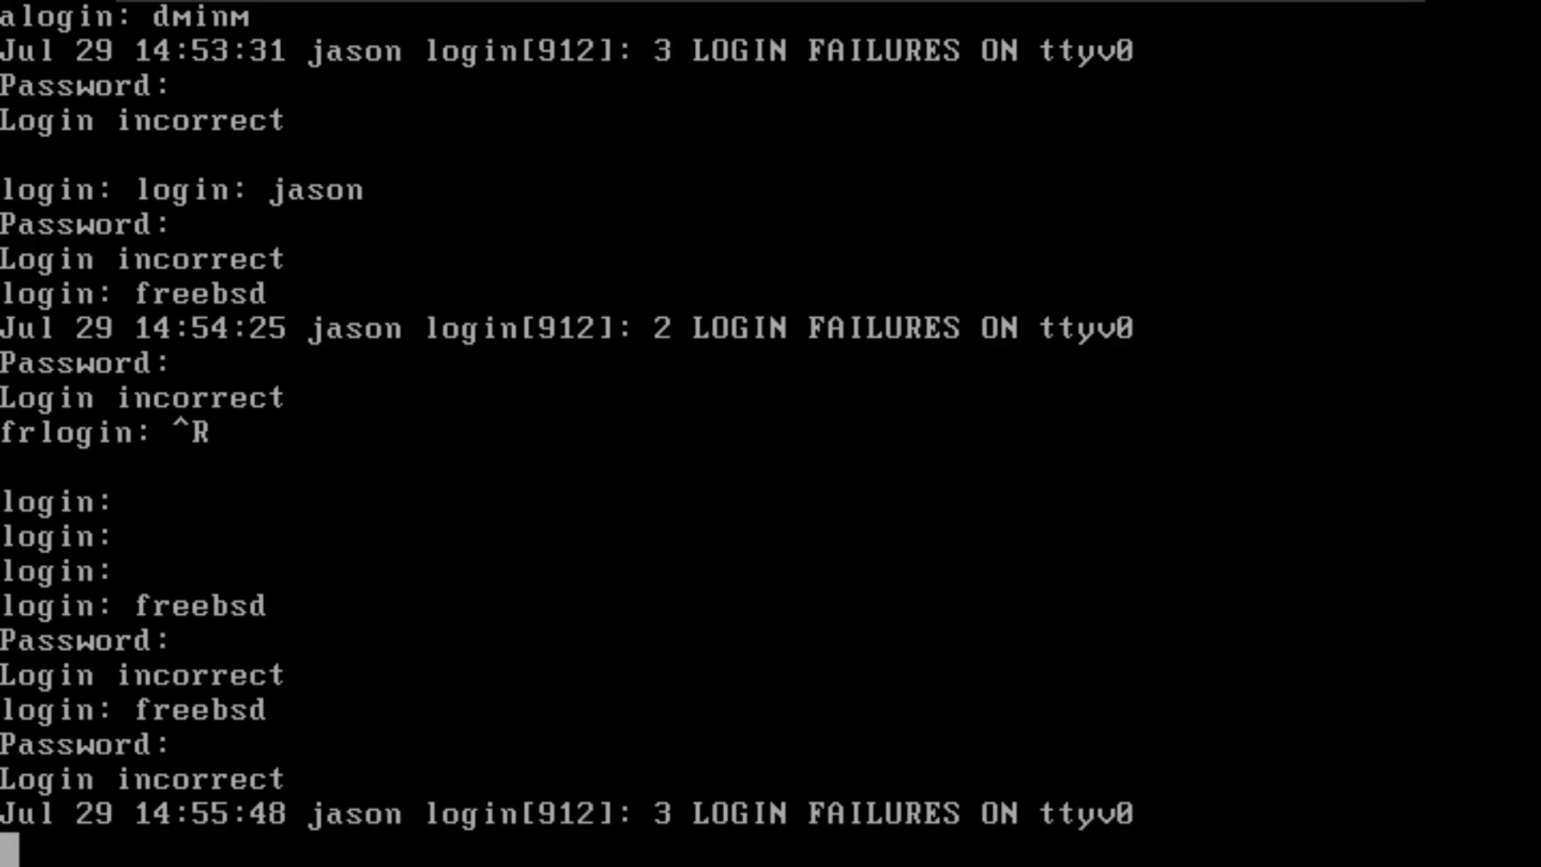
Step: Clear the mistyped login name and retry the console login with the username freebsd
{"action": "type", "text": "jasp"}
{"action": "key", "text": "BackSpace"}
{"action": "key", "text": "BackSpace"}
{"action": "key", "text": "BackSpace"}
{"action": "key", "text": "BackSpace"}
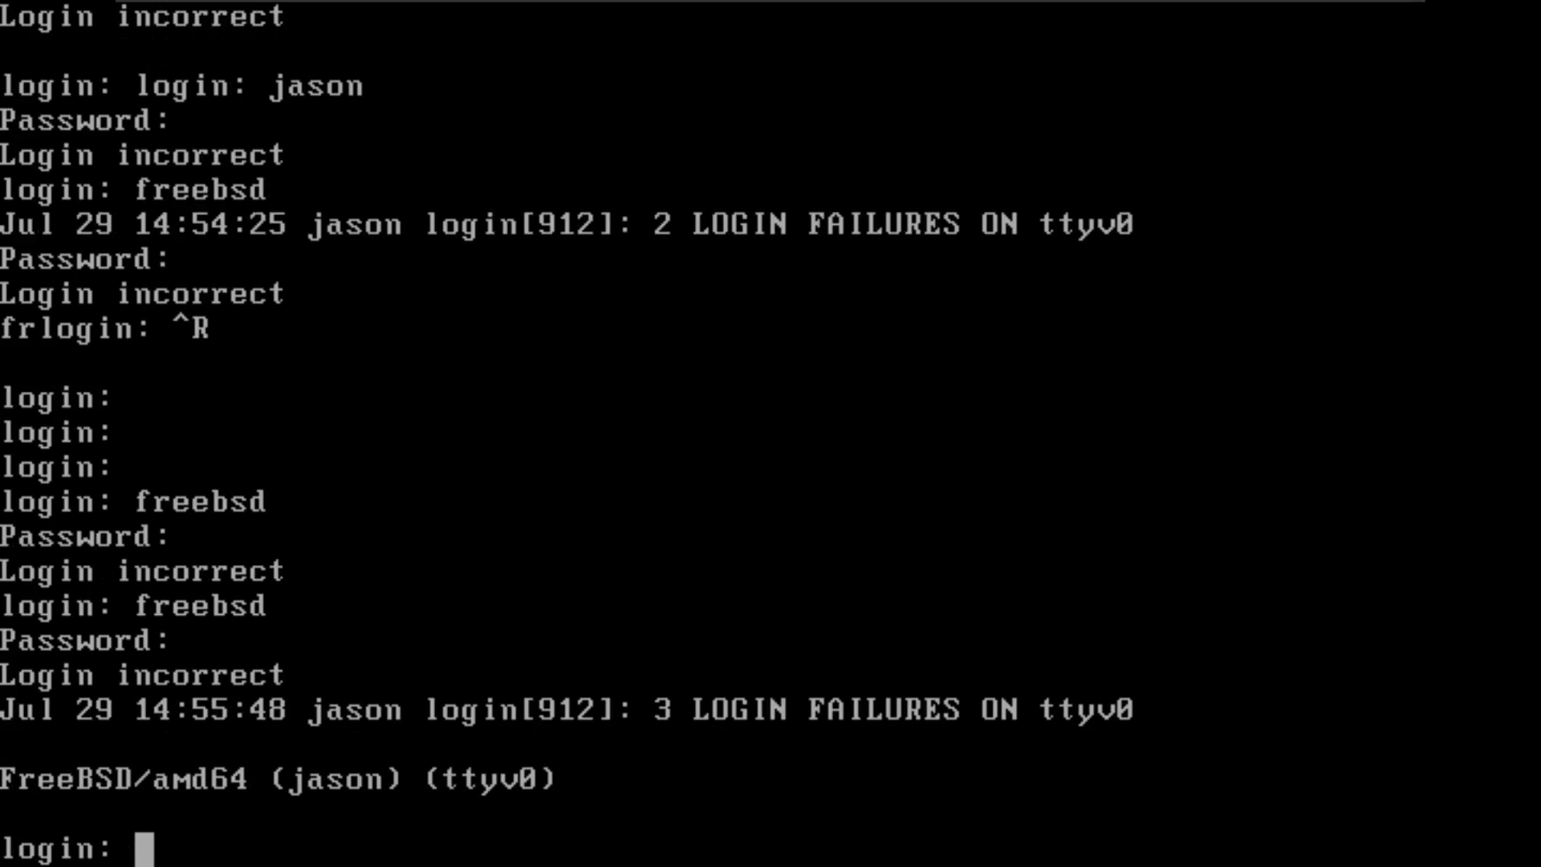
{"action": "type", "text": "freebsd"}
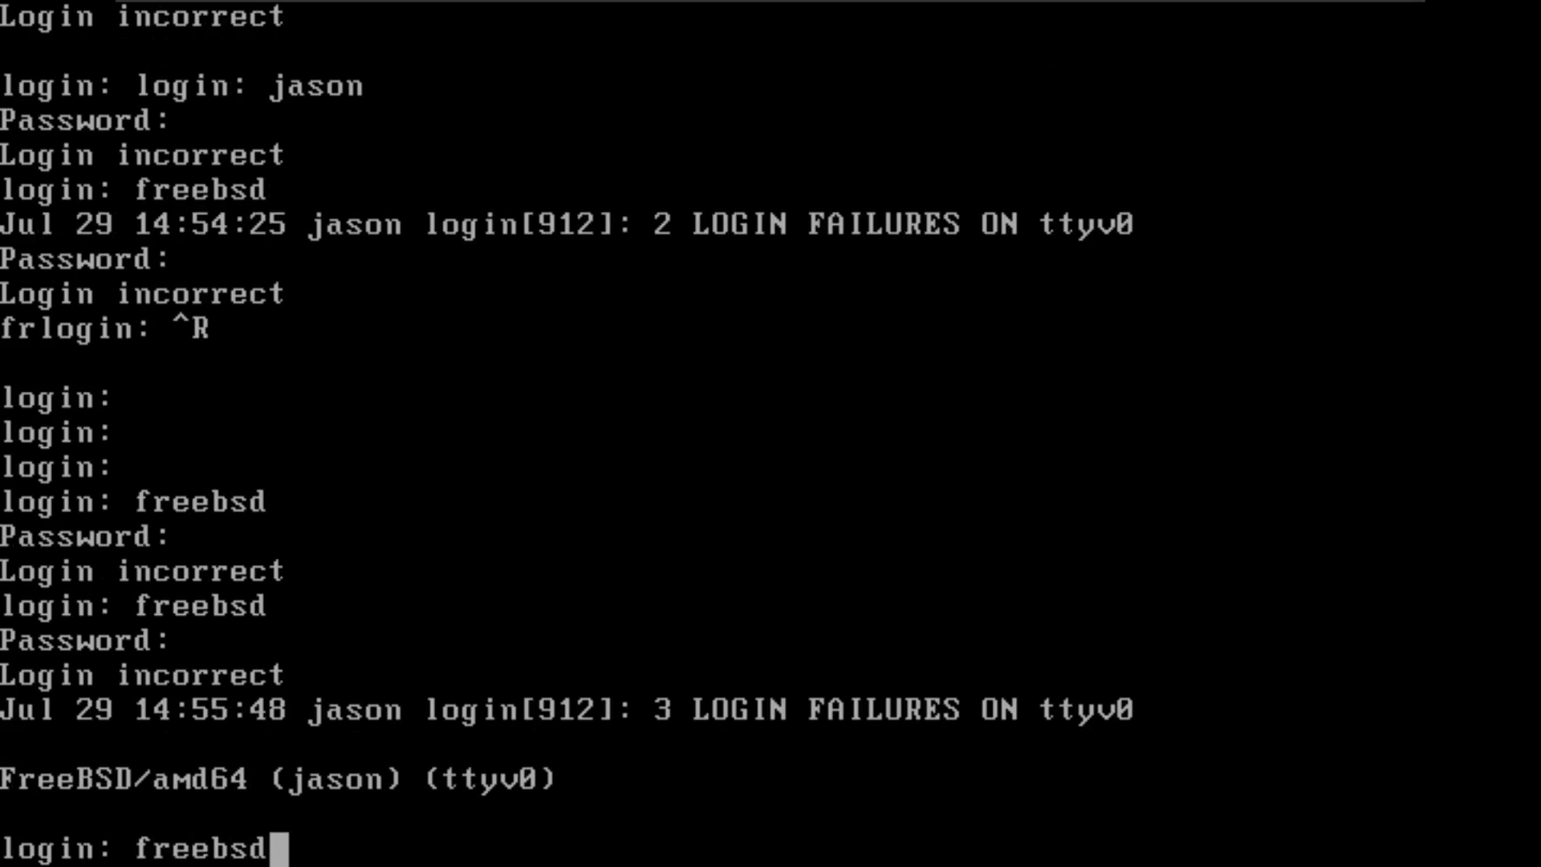
{"action": "key", "text": "Return"}
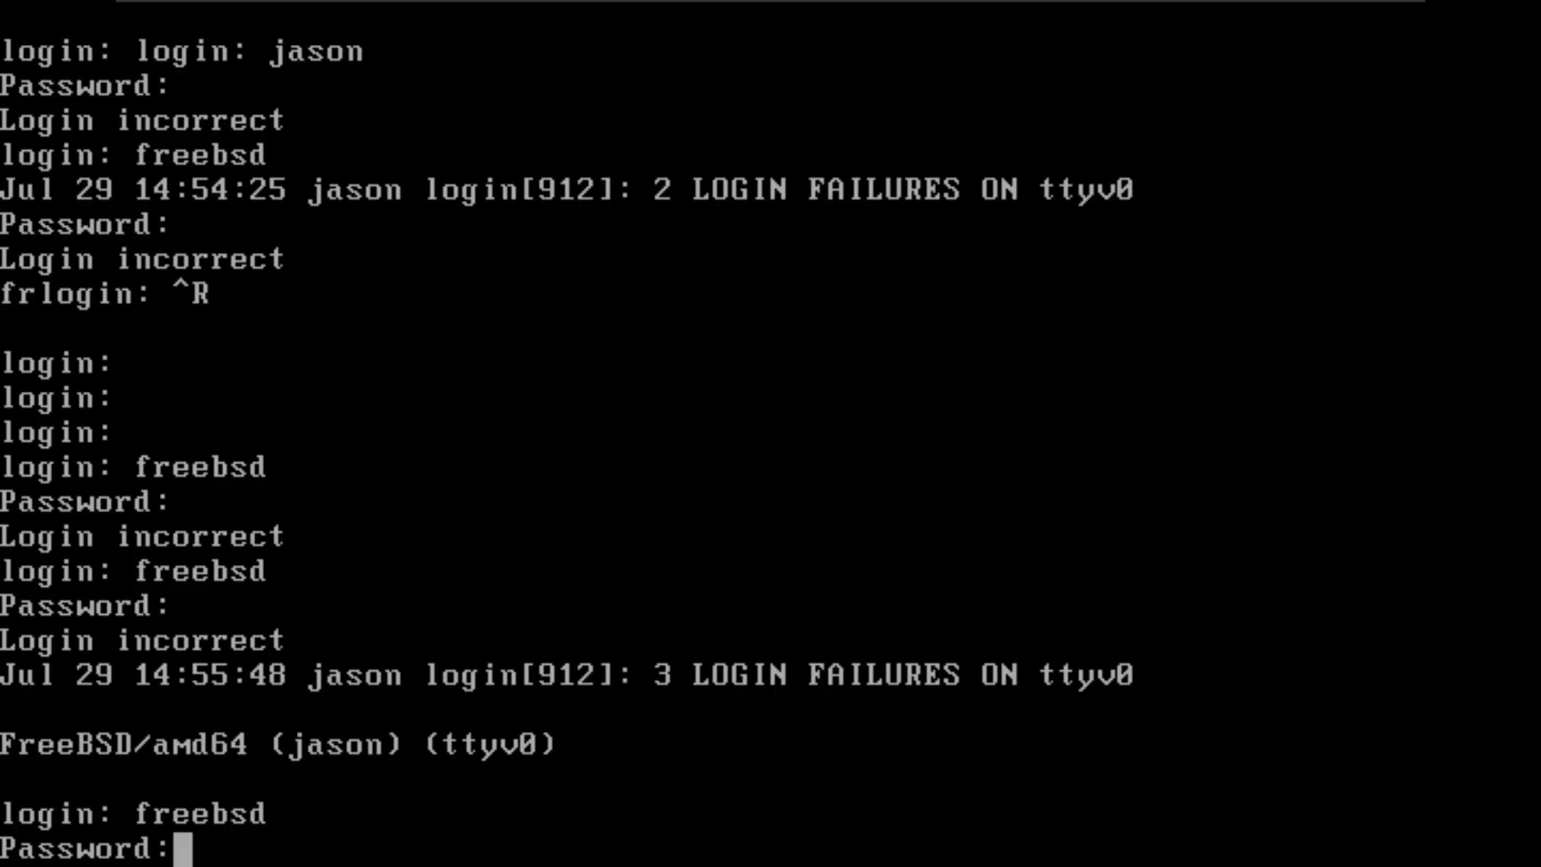
{"action": "key", "text": "Return"}
Step: Release input from the virtual machine, close it and power it off
{"action": "key", "text": "ctrl+alt"}
{"action": "left_click", "coordinate": [854, 12]}
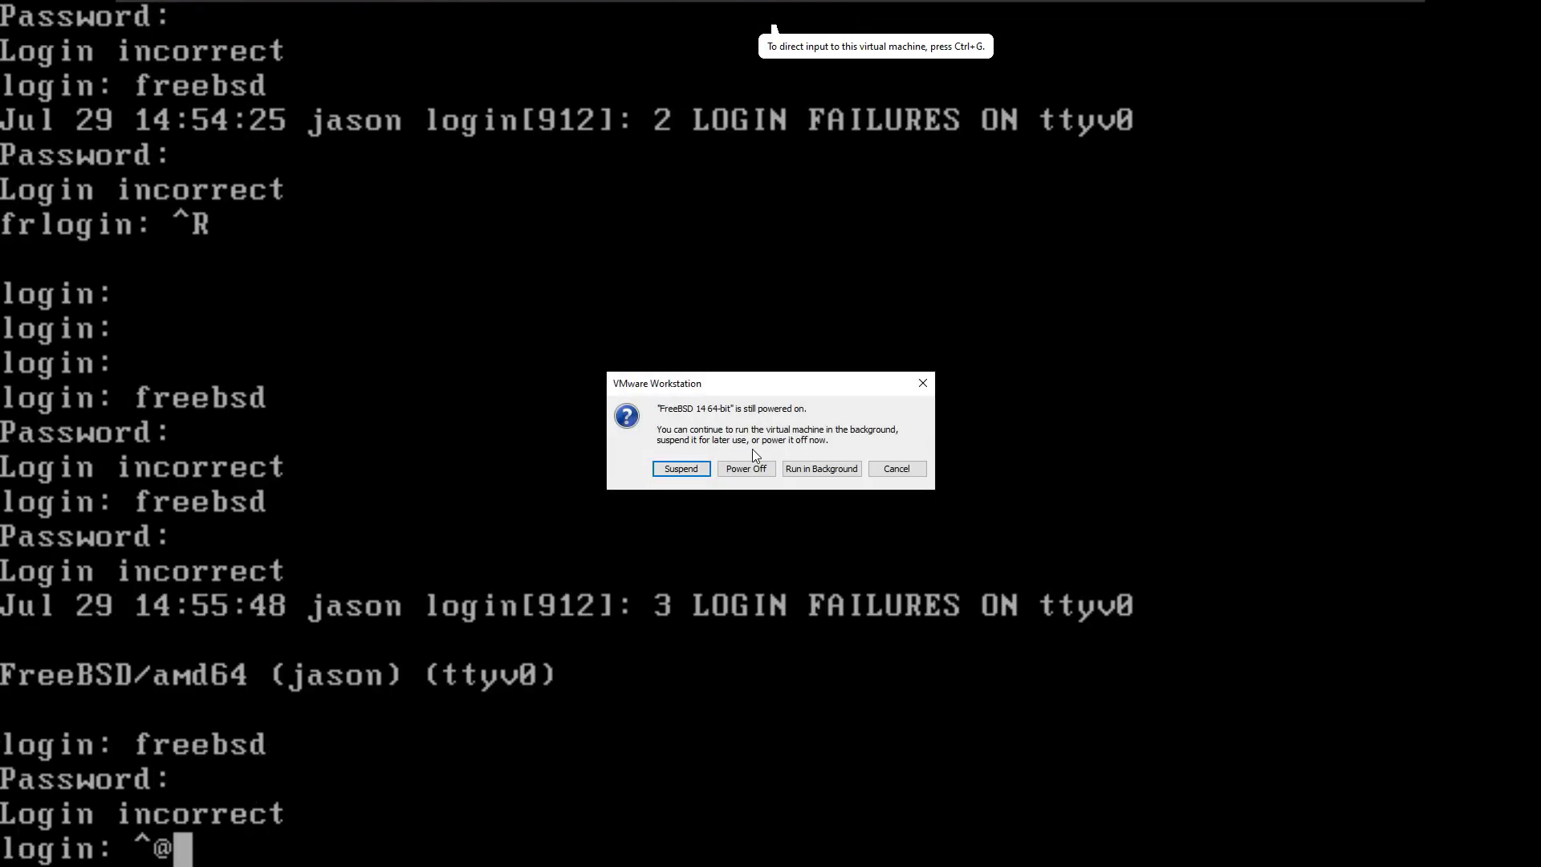
{"action": "left_click", "coordinate": [750, 467]}
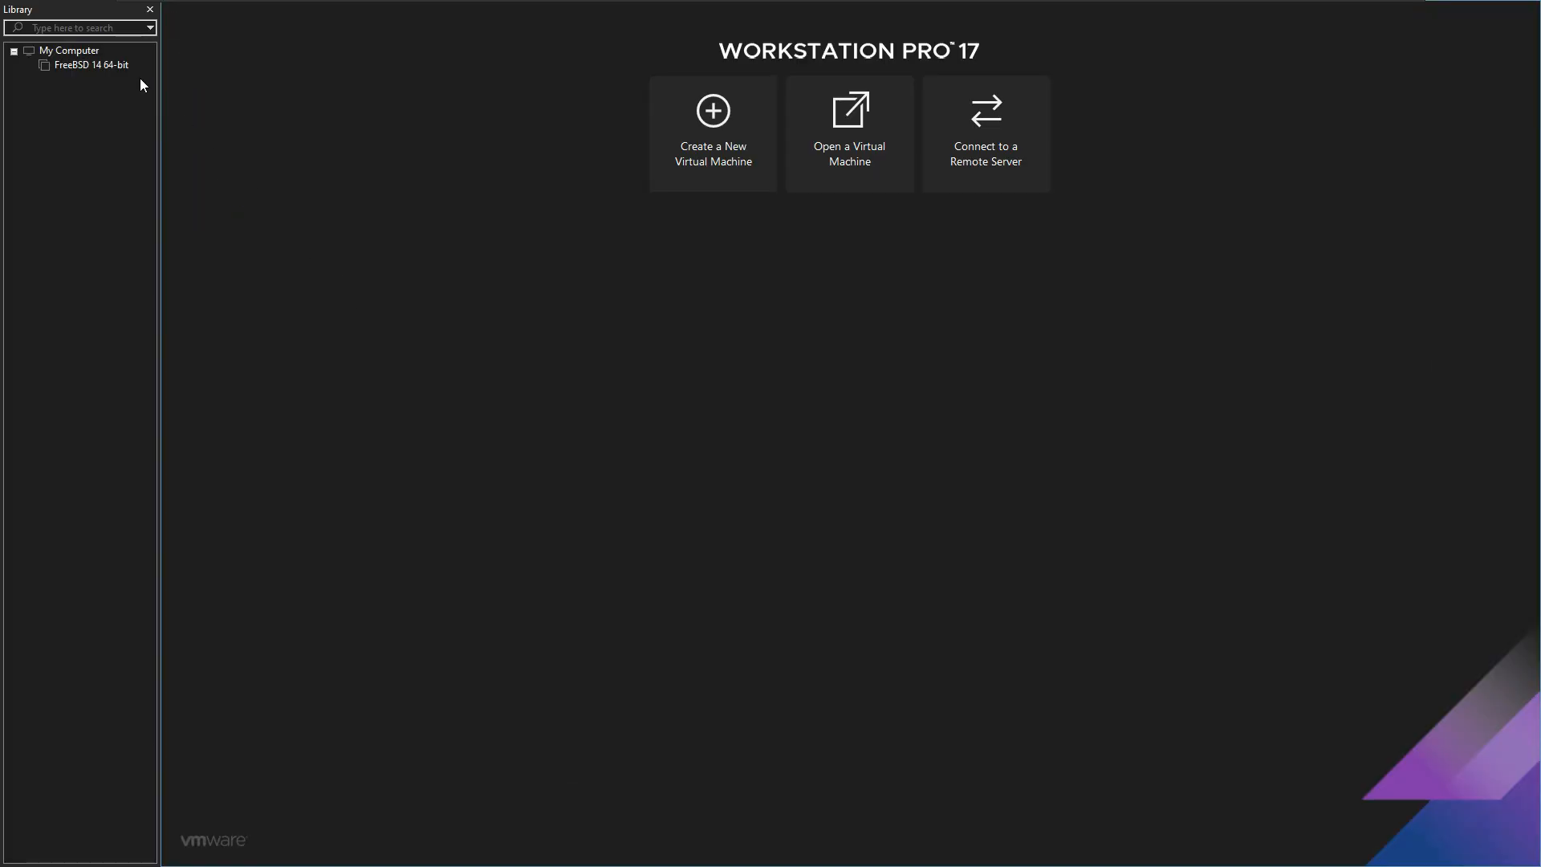
Step: Power on the FreeBSD 14 64-bit virtual machine, boot it in single-user mode and accept the default /bin/sh shell
{"action": "left_click", "coordinate": [96, 64]}
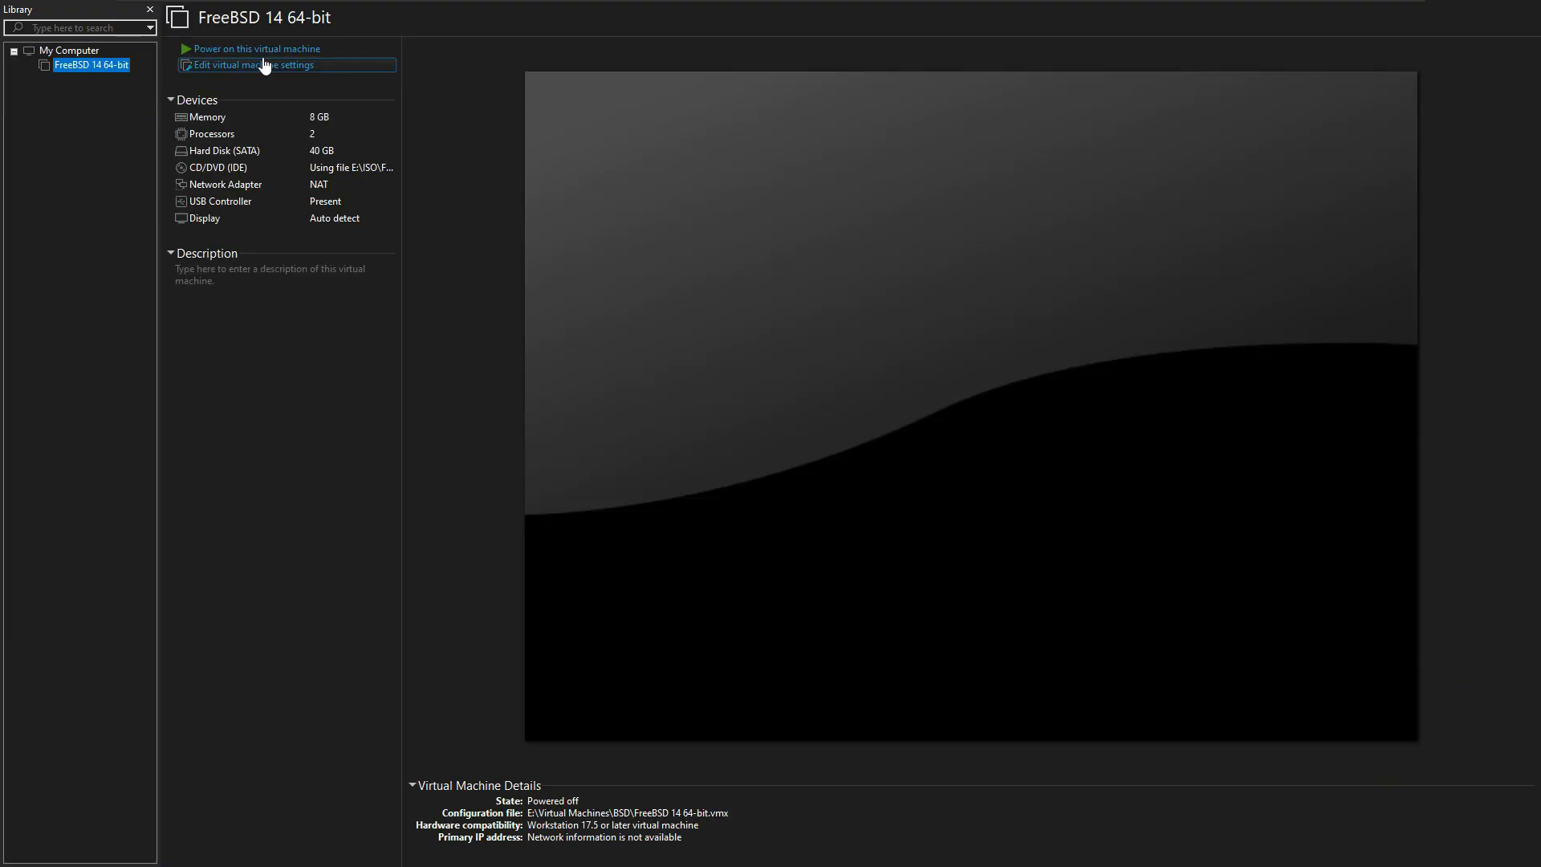
{"action": "left_click", "coordinate": [241, 50]}
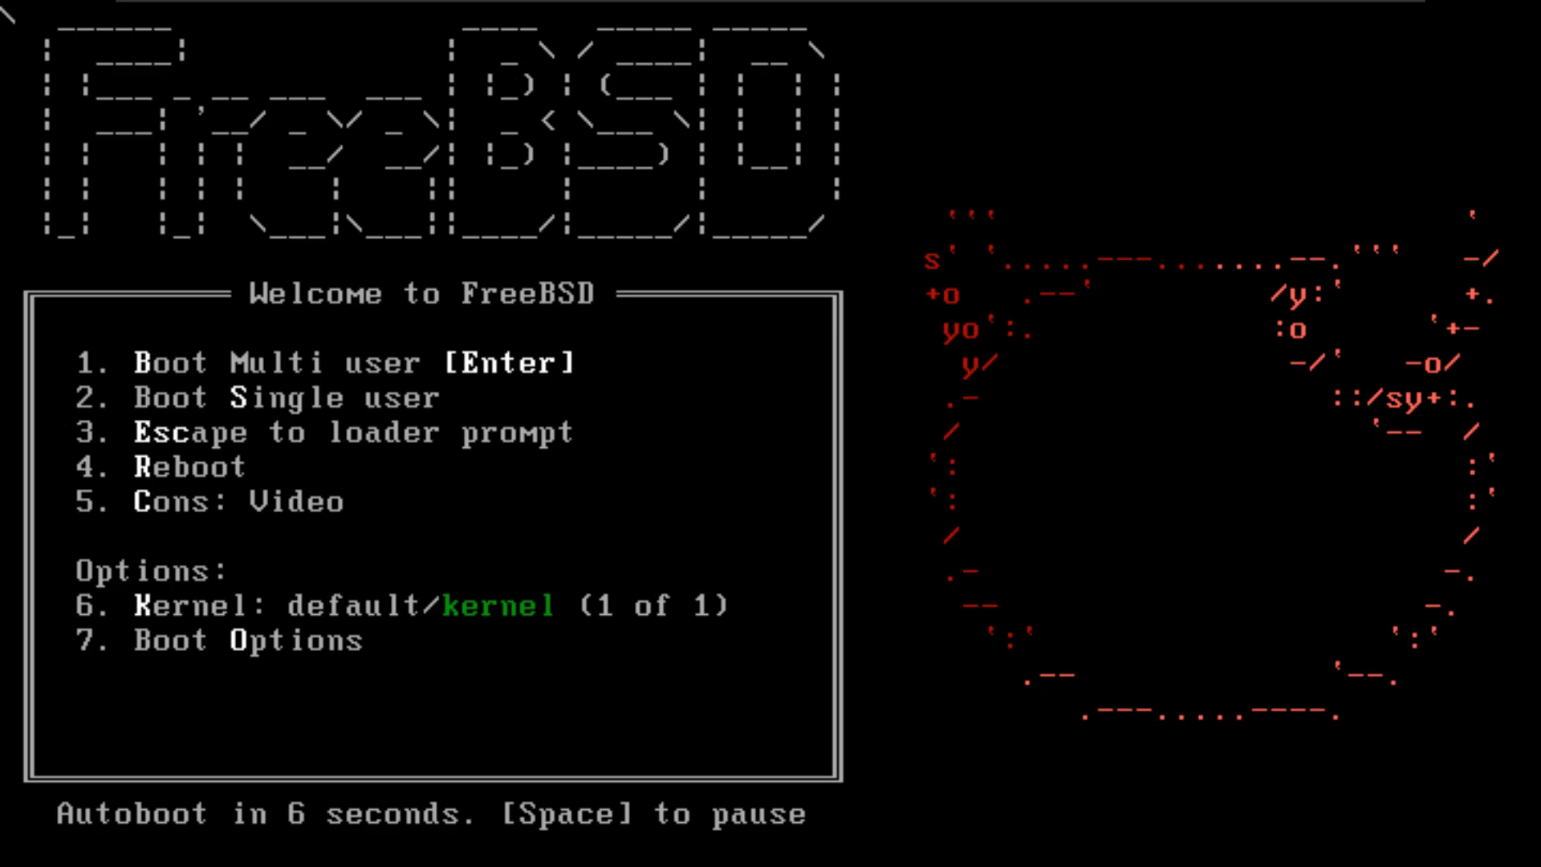
{"action": "key", "text": "Return"}
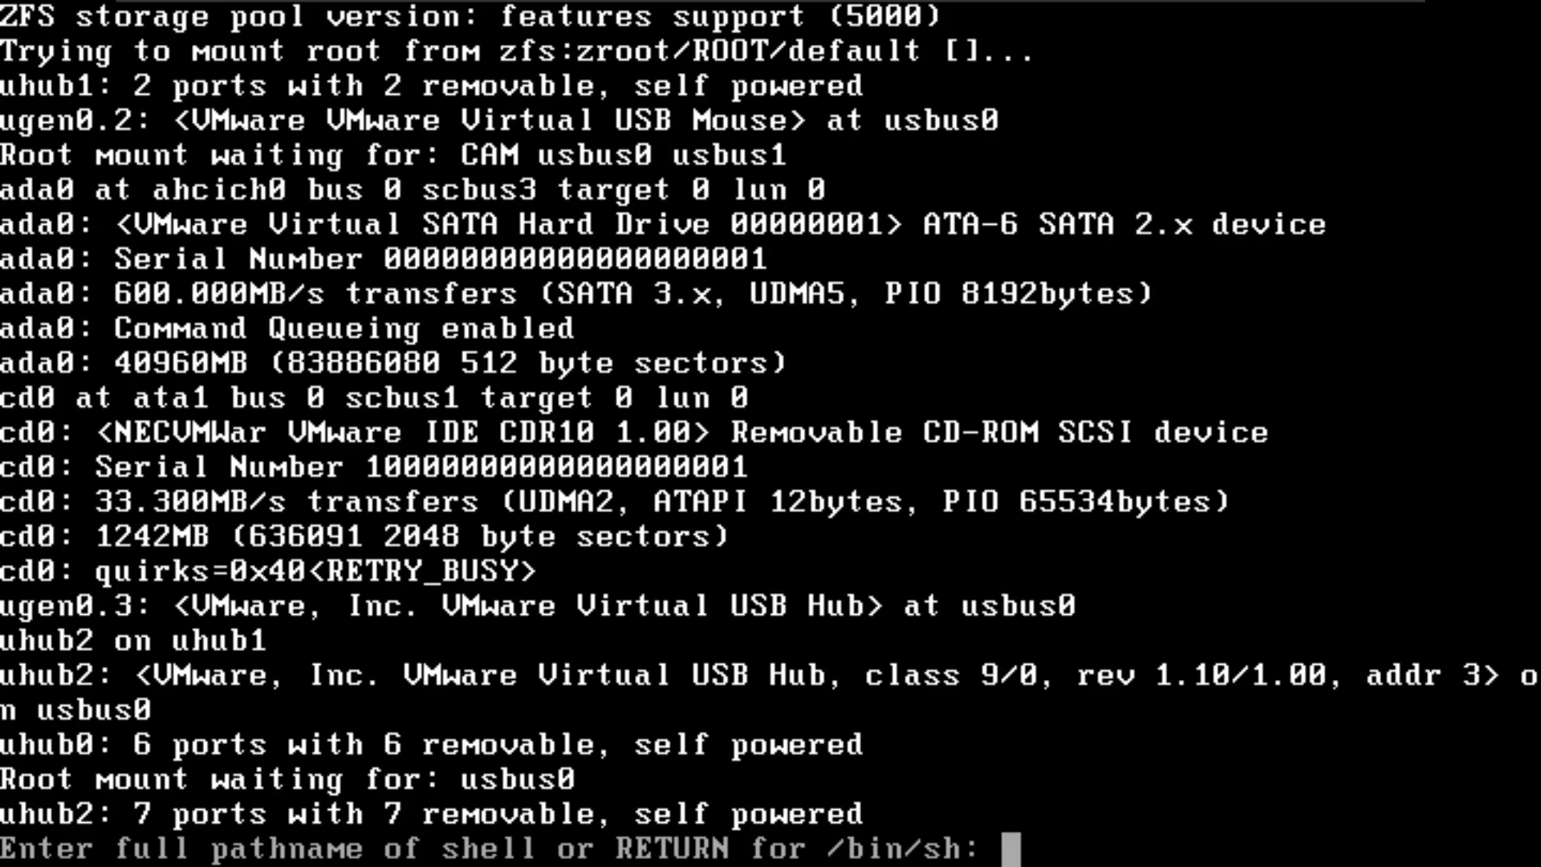
{"action": "key", "text": "Return"}
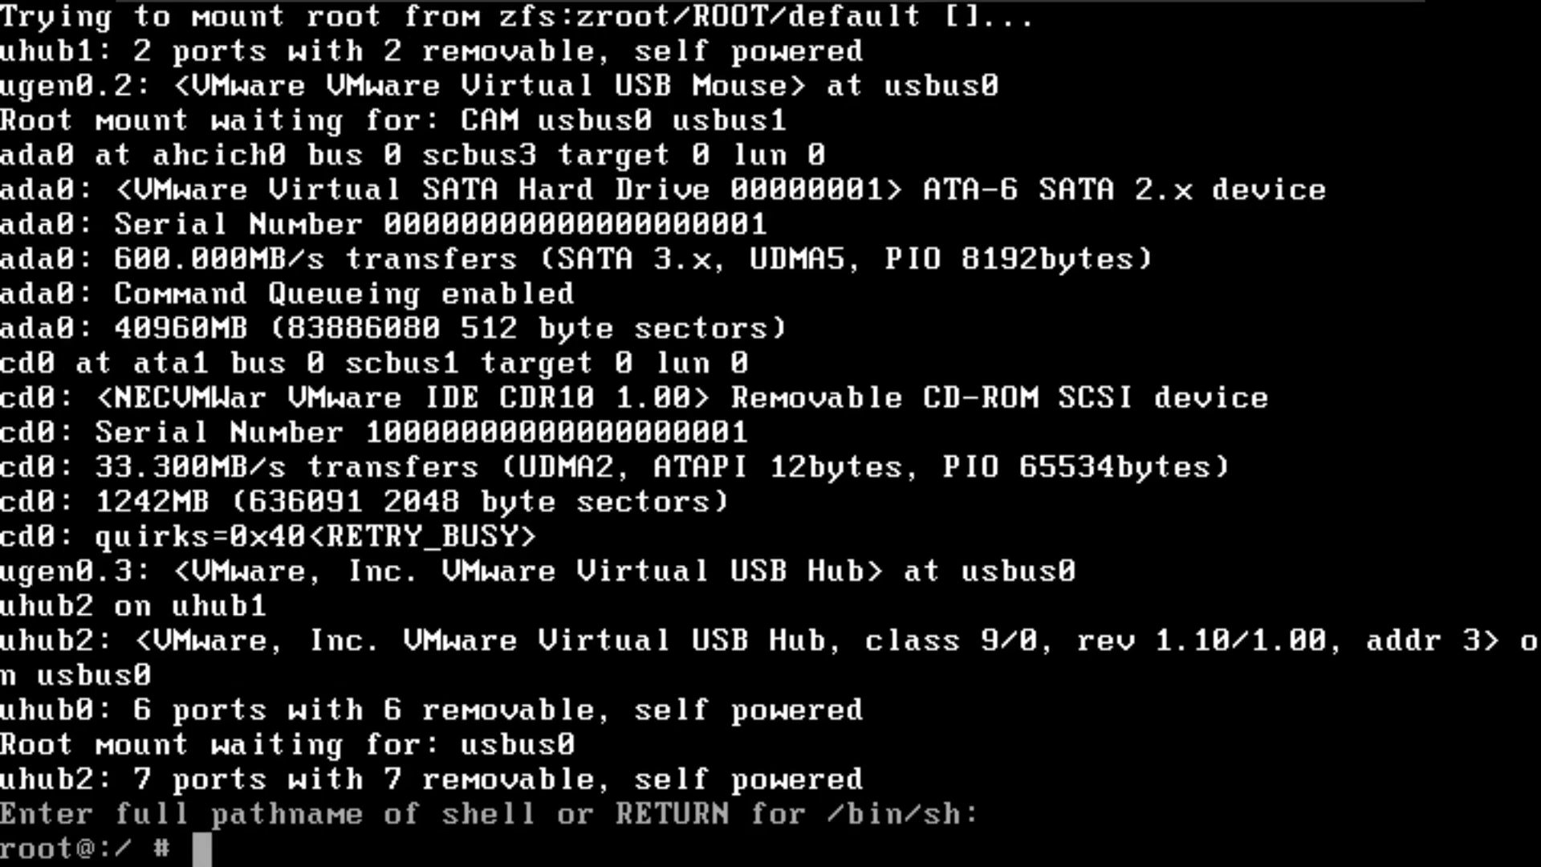
Step: Try to install fastfetch from the root shell with pkg install fastfetch, agreeing to fetch the package management tool
{"action": "type", "text": "sss"}
{"action": "key", "text": "BackSpace"}
{"action": "key", "text": "BackSpace"}
{"action": "key", "text": "BackSpace"}
{"action": "type", "text": "pk"}
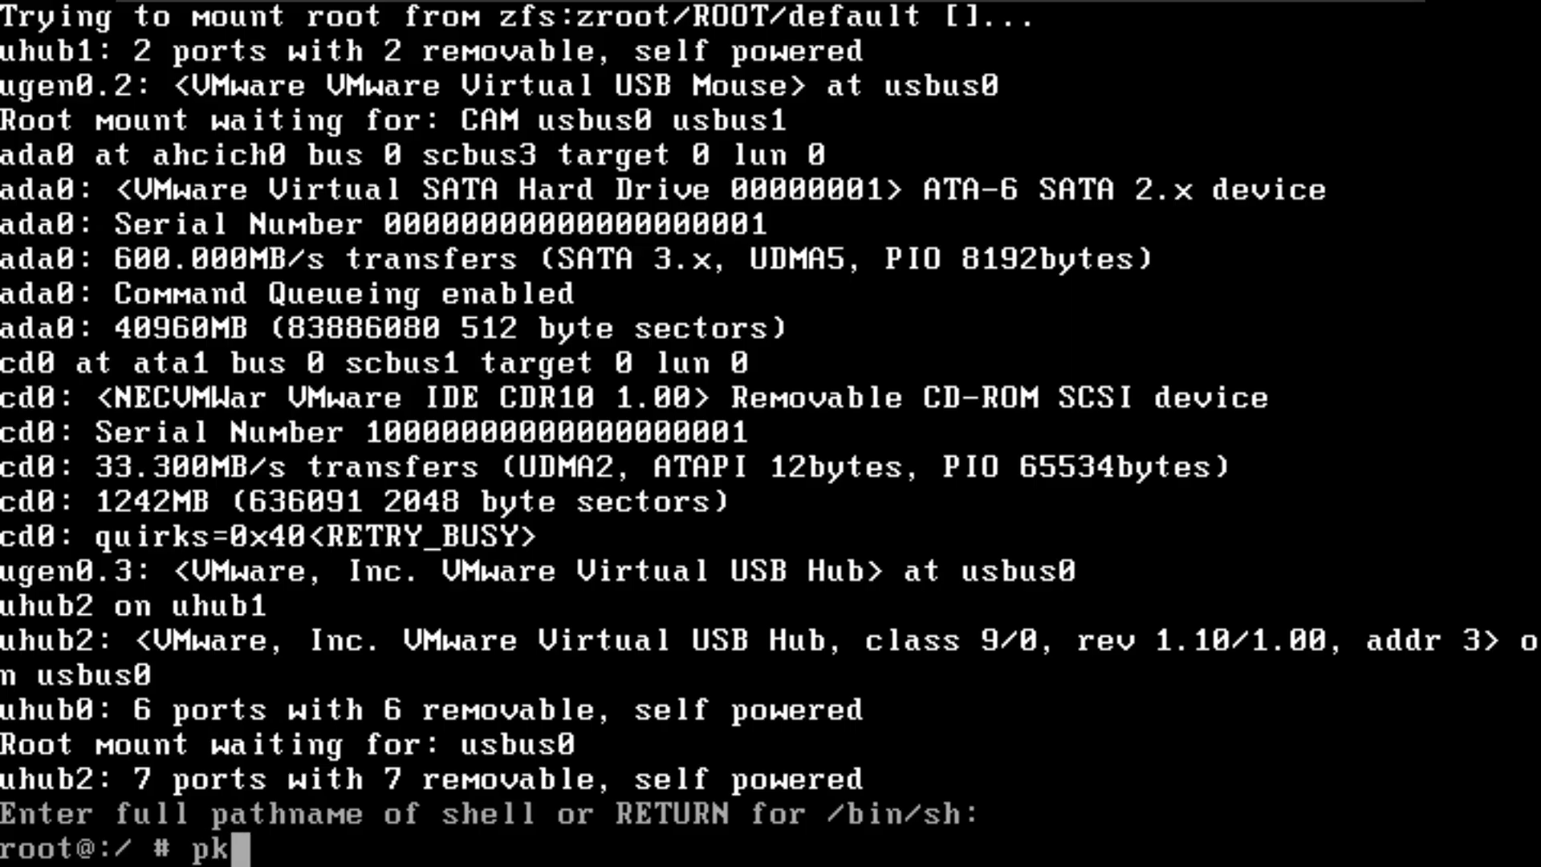
{"action": "type", "text": "g install fastfetch"}
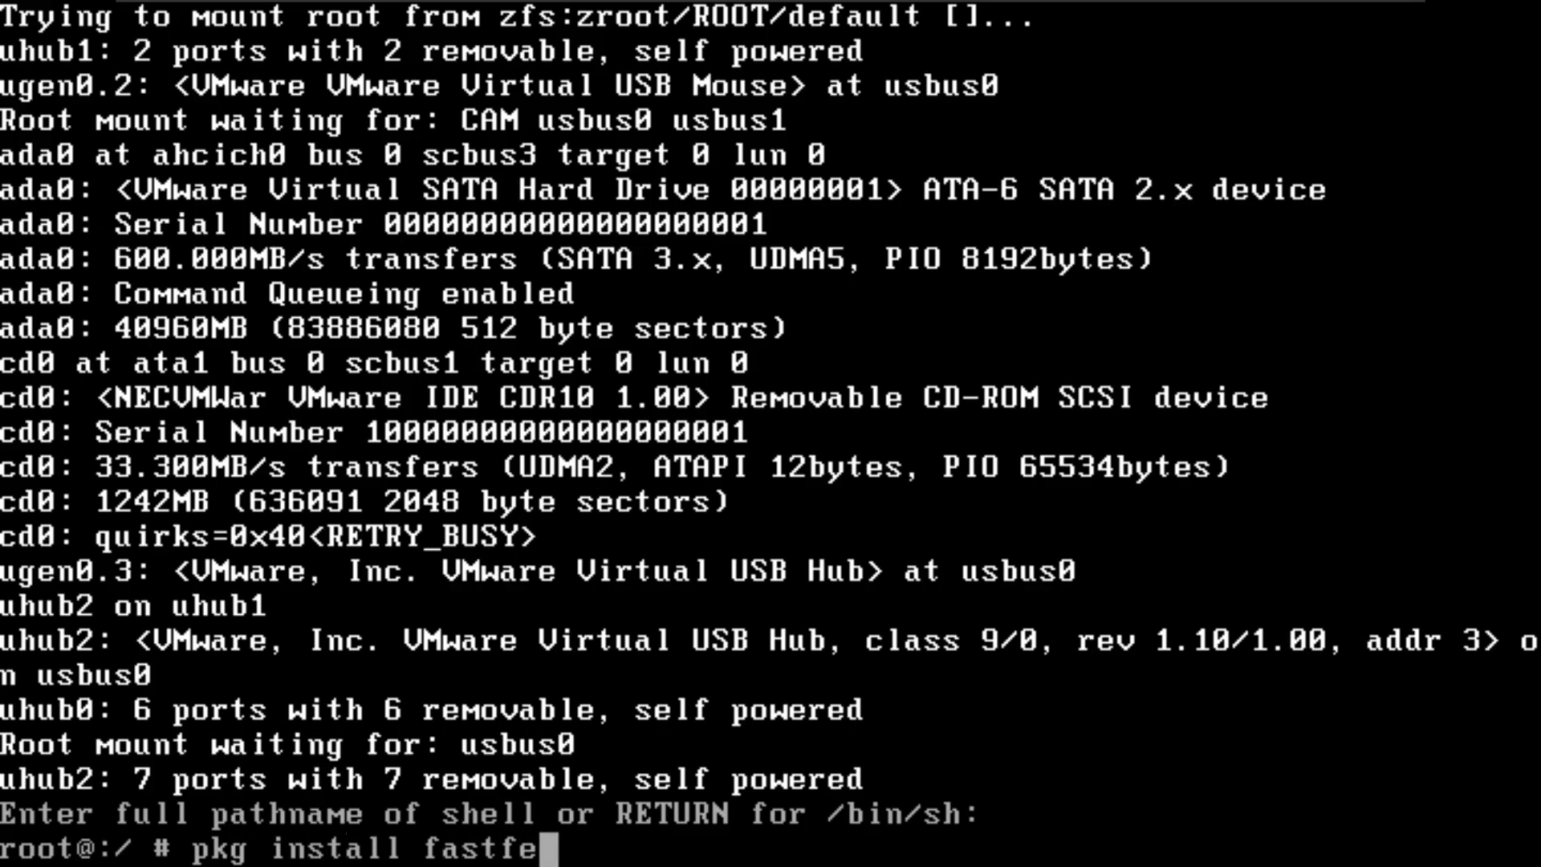
{"action": "key", "text": "Return"}
{"action": "type", "text": "y"}
{"action": "key", "text": "Return"}
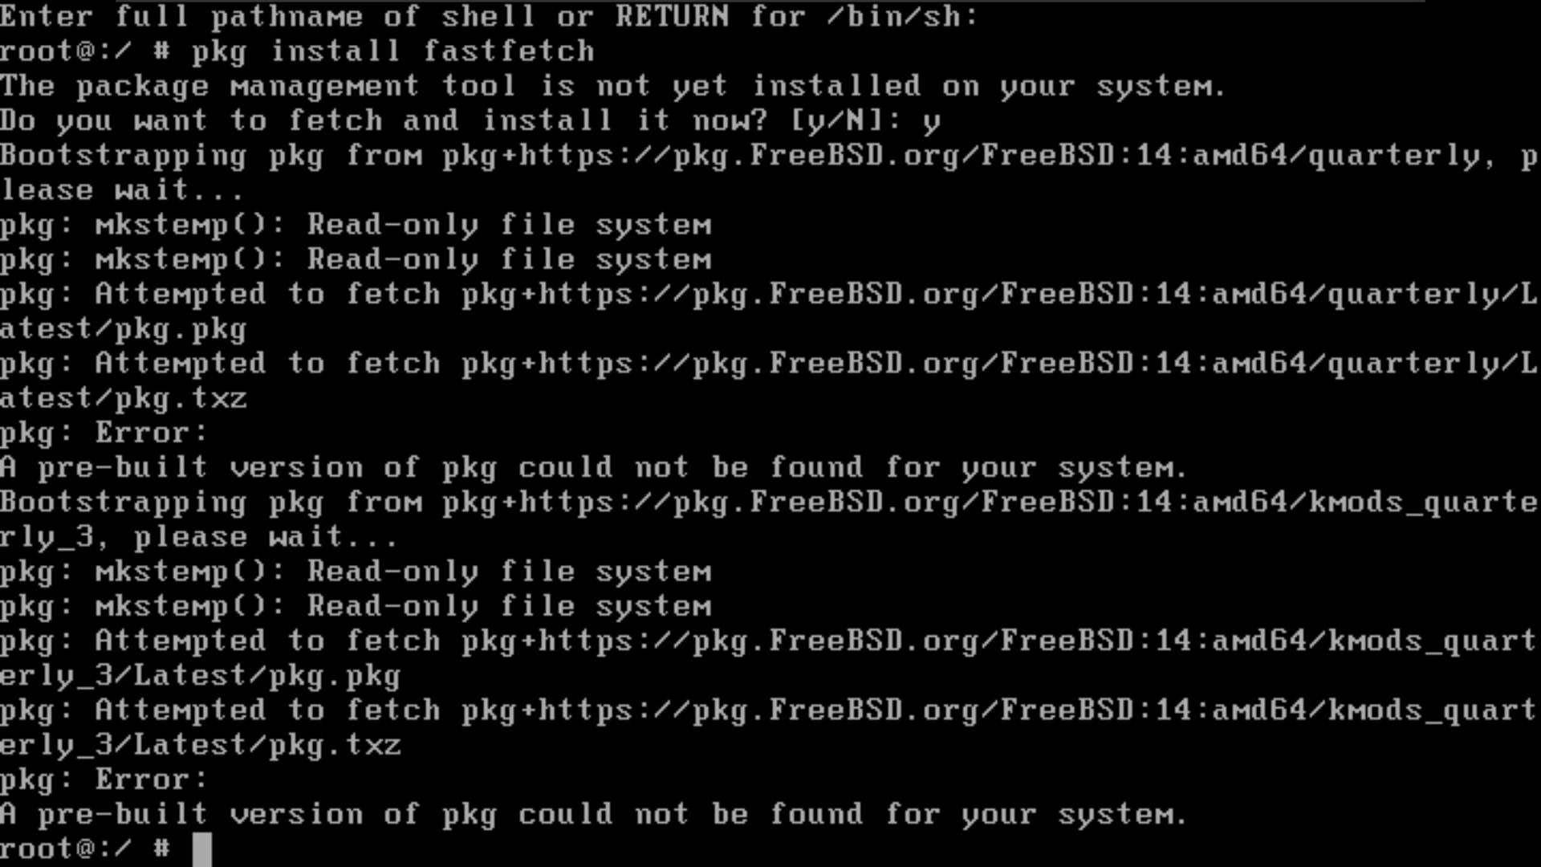
Step: Try twice to install Xfce with pkg install xfce, agreeing to fetch the package management tool each time
{"action": "type", "text": "pkg install "}
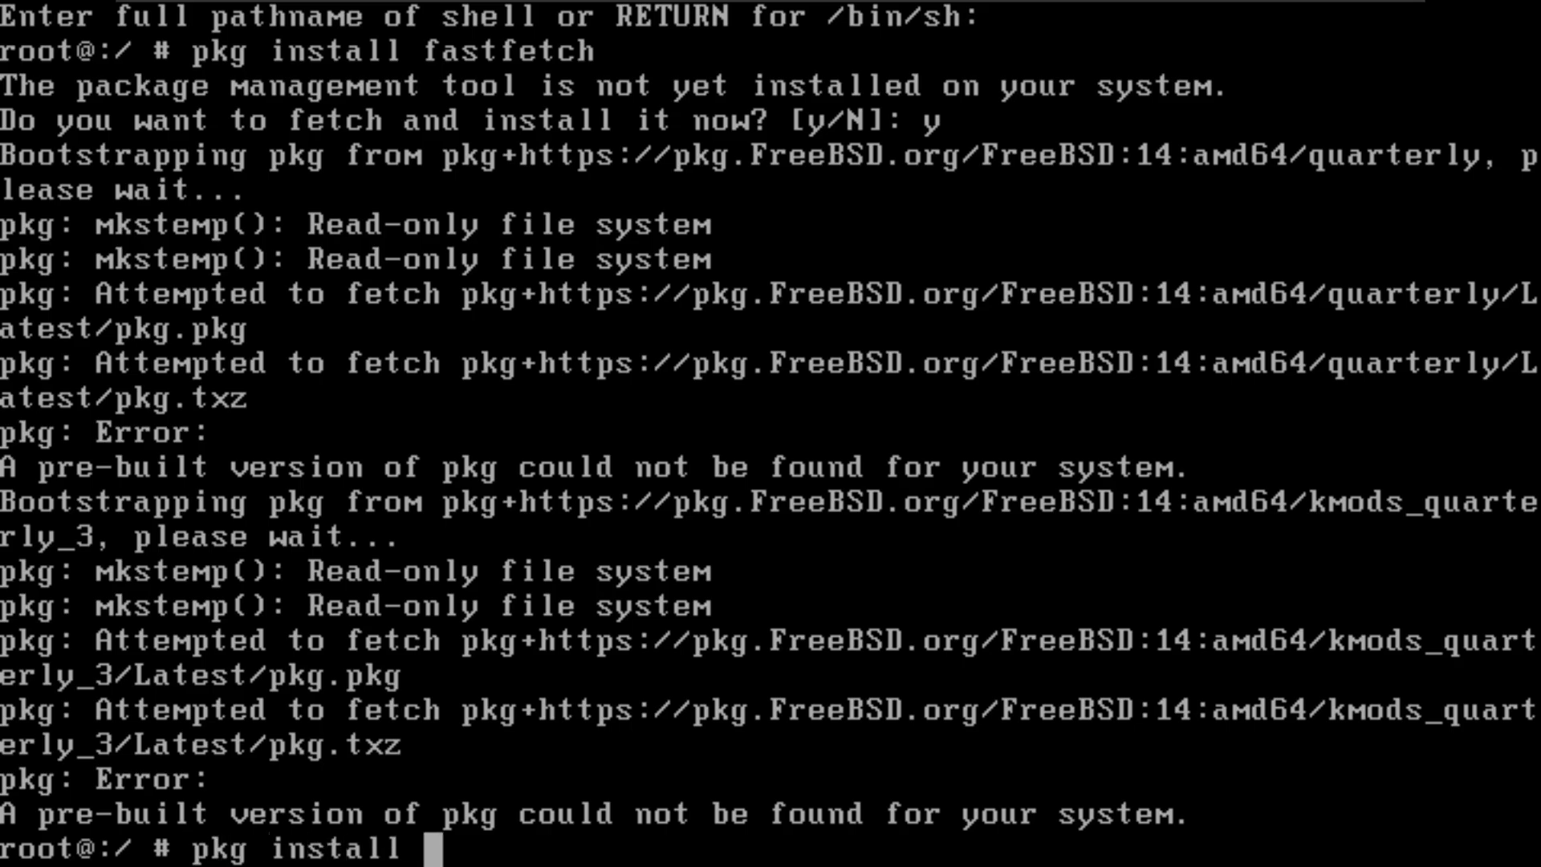
{"action": "type", "text": "xfce"}
{"action": "key", "text": "Return"}
{"action": "type", "text": "y"}
{"action": "key", "text": "Return"}
{"action": "key", "text": "Up"}
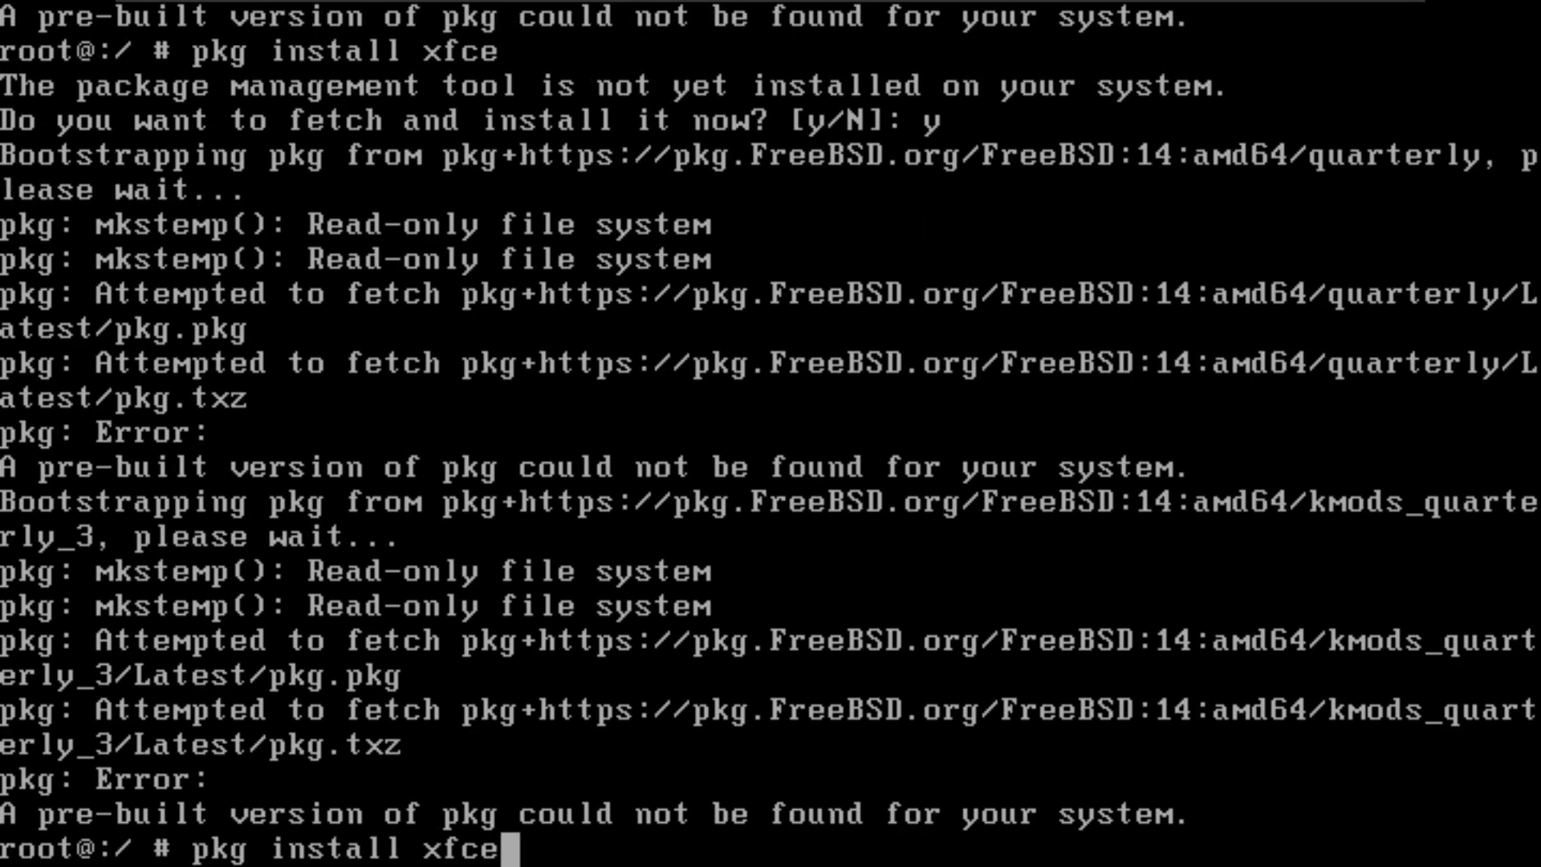
{"action": "key", "text": "Return"}
{"action": "type", "text": "y"}
{"action": "key", "text": "Return"}
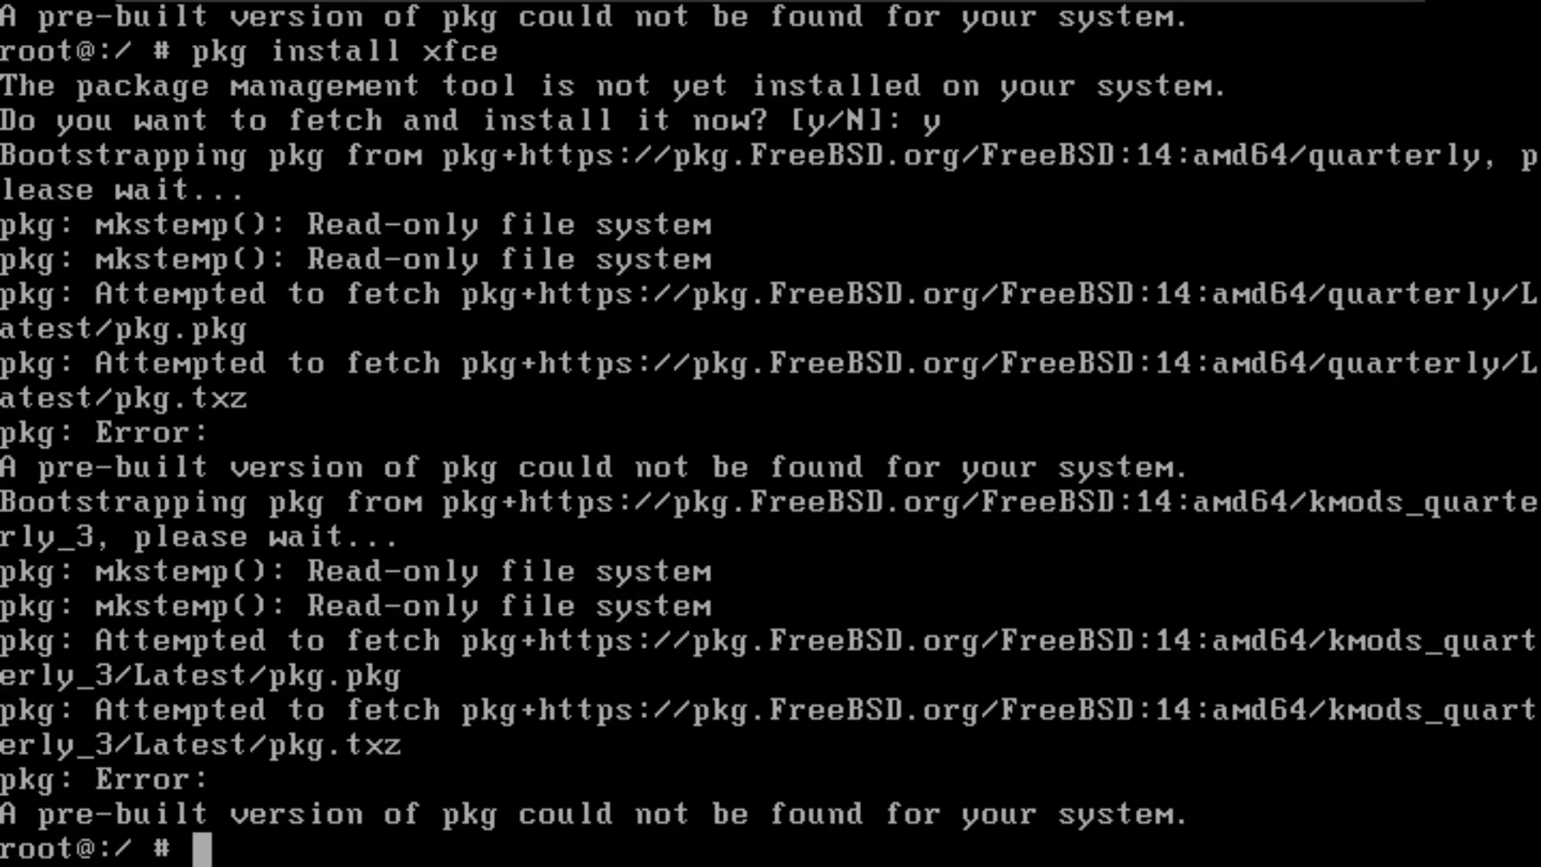
Step: Leave the virtual machine's full-screen view and review the Google results on getting a FreeBSD desktop environment in Chrome
{"action": "key", "text": "ctrl+alt"}
{"action": "left_click", "coordinate": [351, 837]}
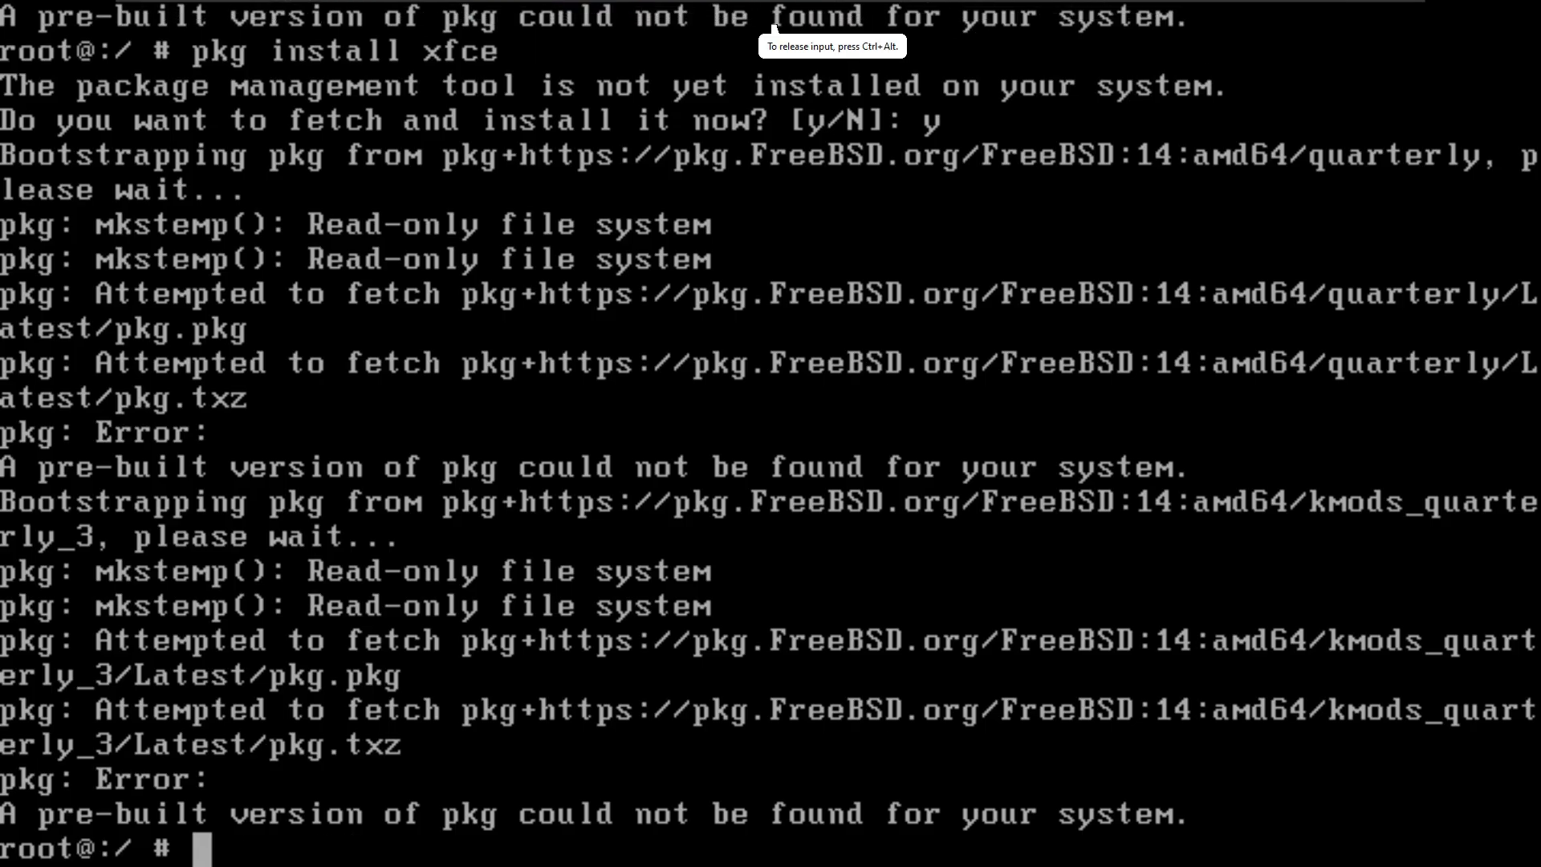
{"action": "key", "text": "ctrl+alt"}
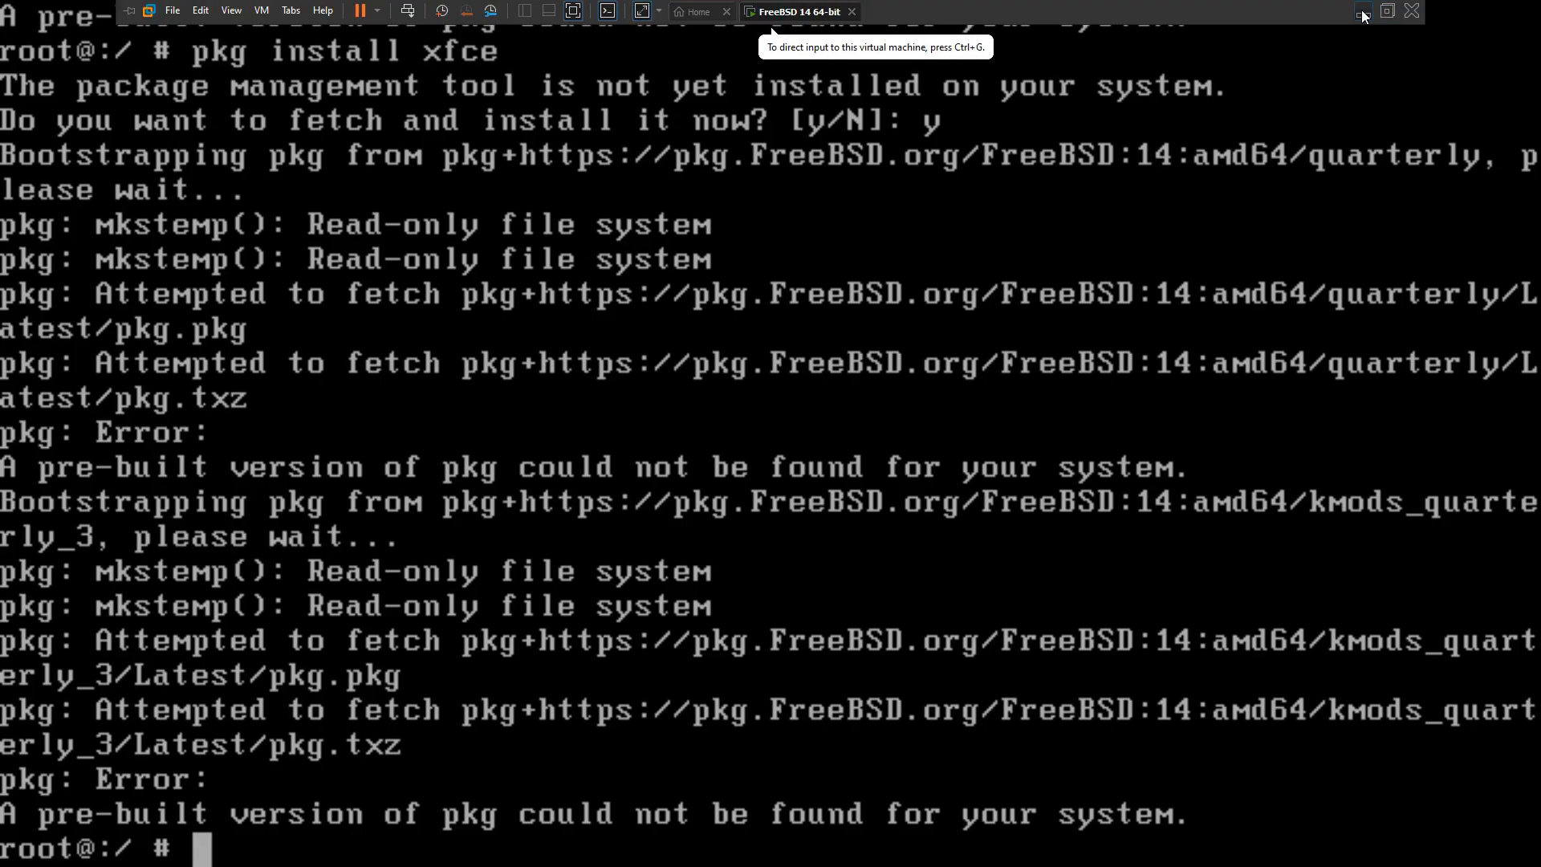
{"action": "left_click", "coordinate": [1363, 12]}
{"action": "scroll", "coordinate": [417, 444], "scroll_direction": "up", "scroll_amount": 10}
{"action": "left_click", "coordinate": [316, 36]}
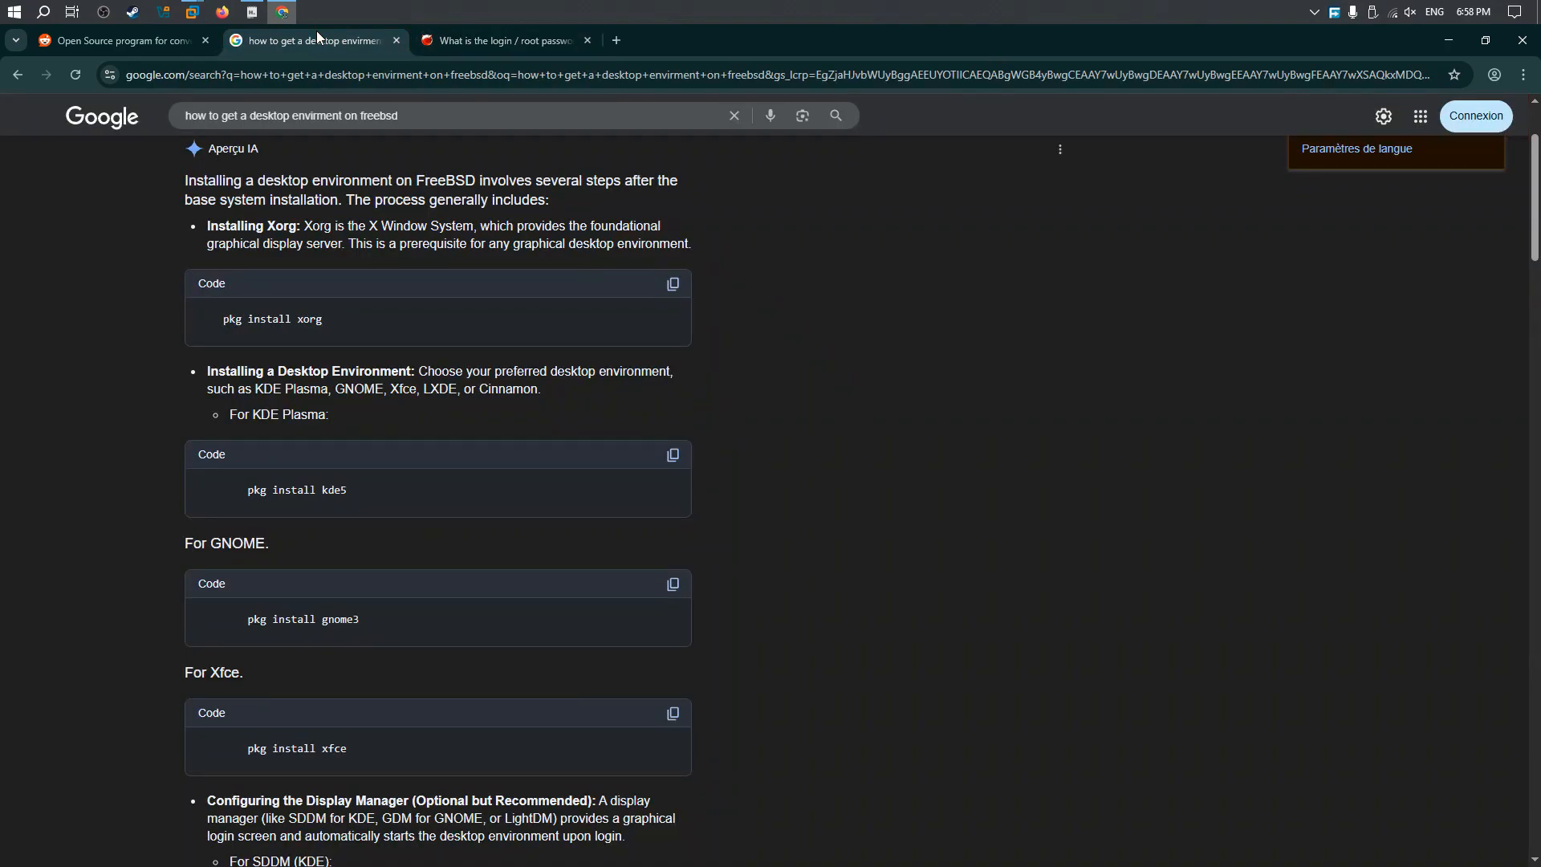
{"action": "scroll", "coordinate": [610, 311], "scroll_direction": "down", "scroll_amount": 7}
{"action": "scroll", "coordinate": [612, 312], "scroll_direction": "up", "scroll_amount": 9}
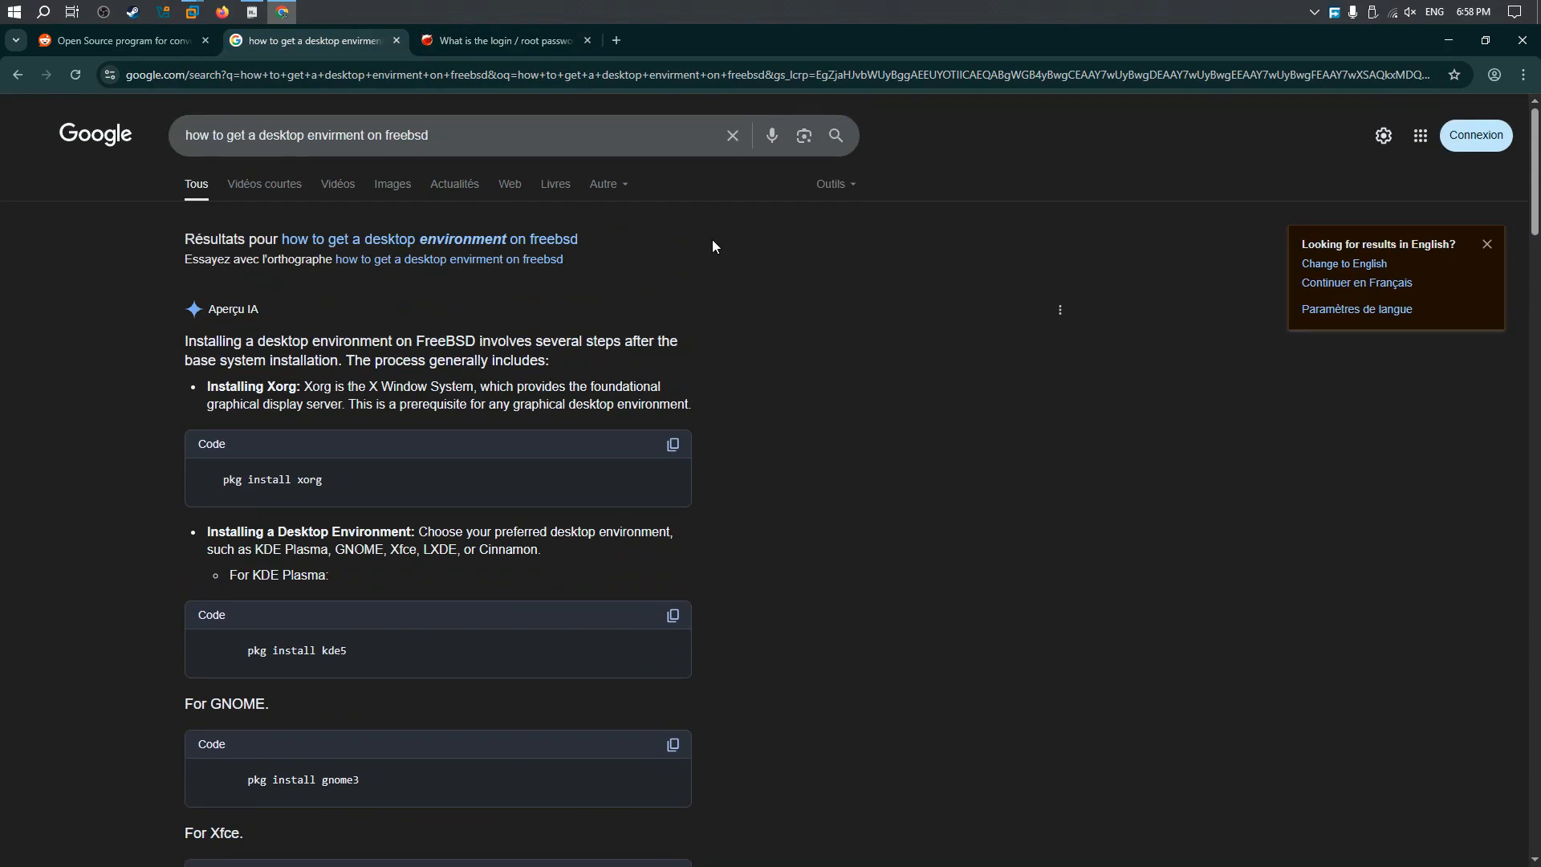
Step: Replace the current Google query and search for how to update freebsd
{"action": "left_click", "coordinate": [734, 137]}
{"action": "type", "text": "how to upd"}
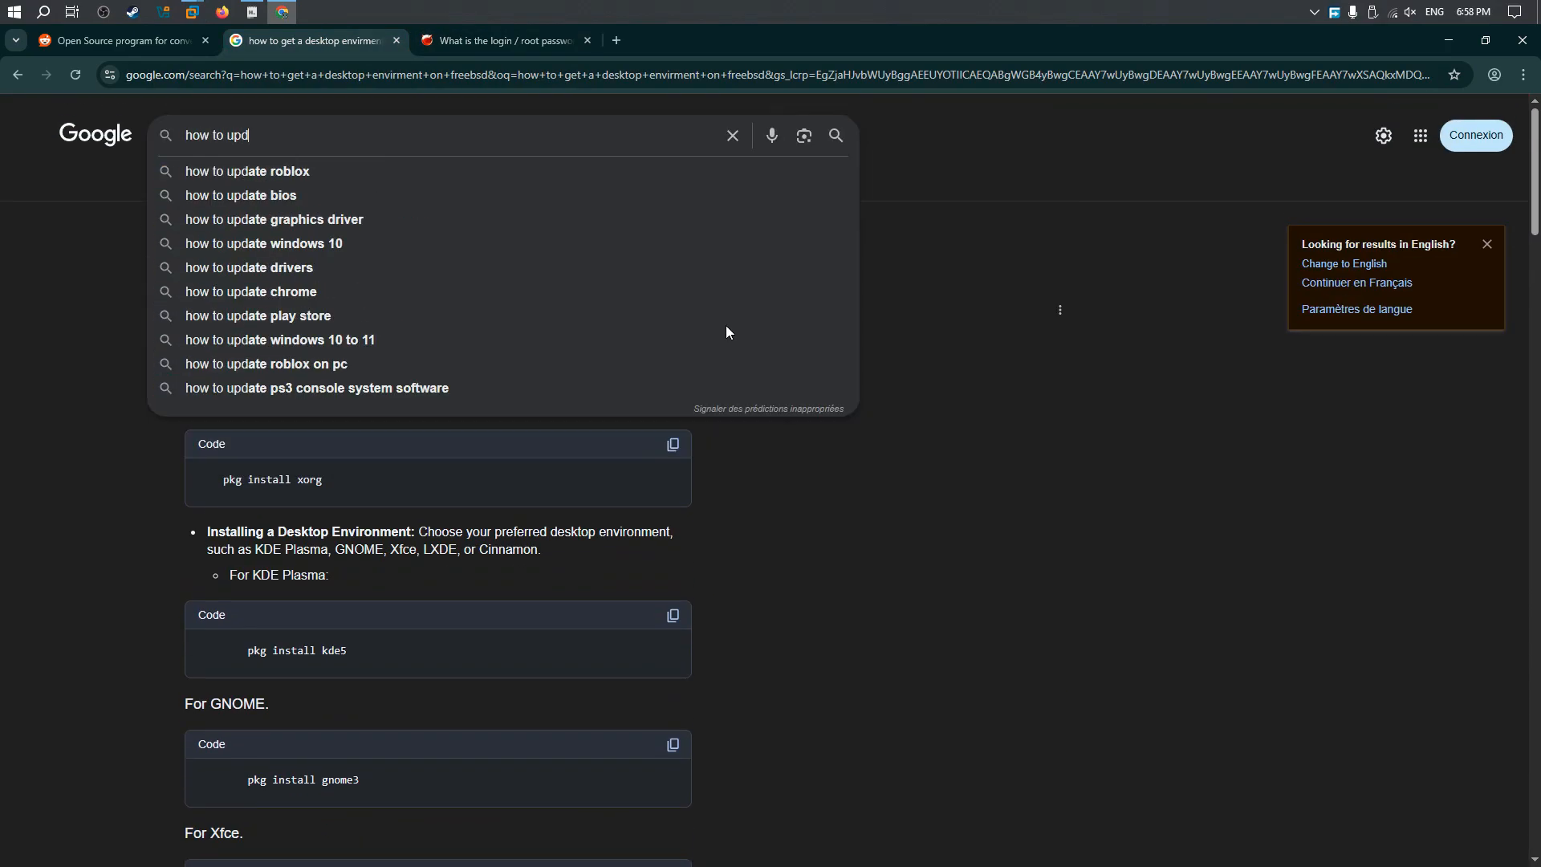
{"action": "type", "text": "ate freebsd"}
{"action": "key", "text": "Return"}
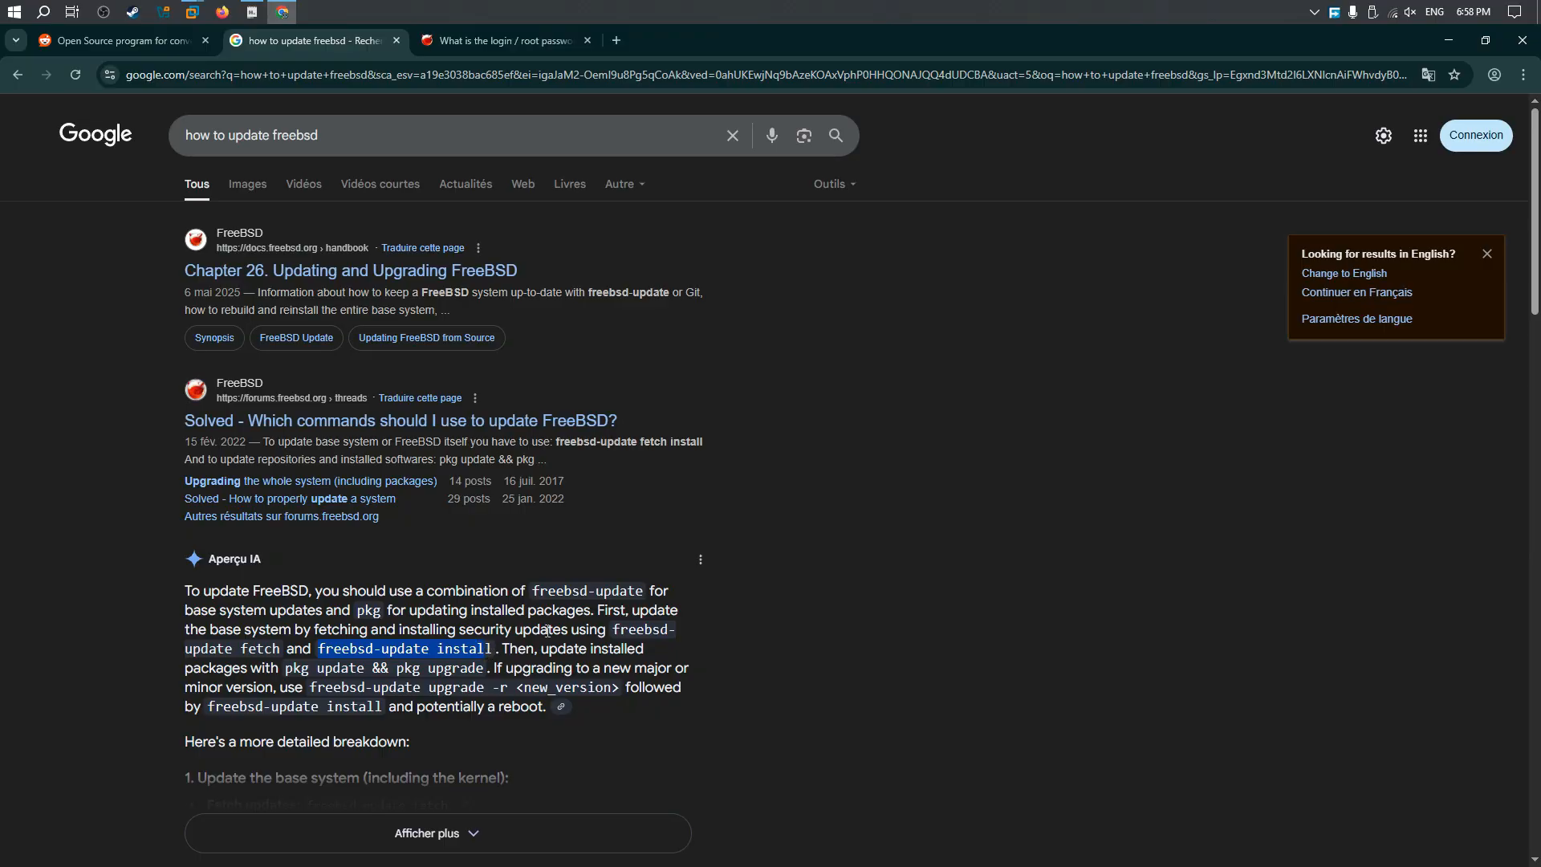
Step: Examine the freebsd-update fetch command in the AI overview and return to the FreeBSD virtual machine in VMware
{"action": "left_click_drag", "start_coordinate": [611, 630], "coordinate": [695, 639]}
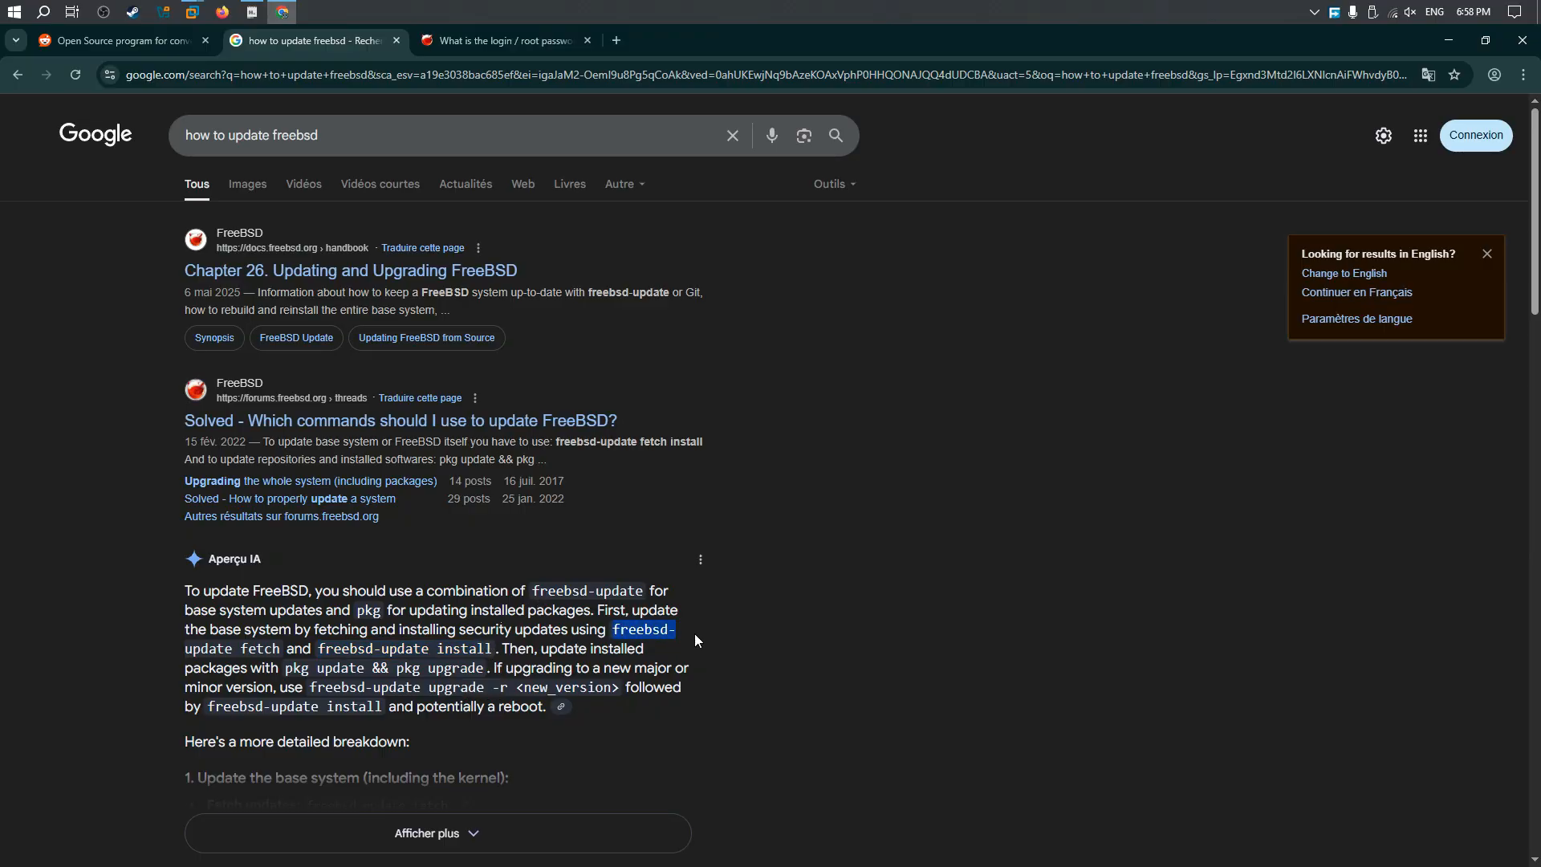
{"action": "scroll", "coordinate": [477, 562], "scroll_direction": "down", "scroll_amount": 3}
{"action": "scroll", "coordinate": [474, 556], "scroll_direction": "up", "scroll_amount": 3}
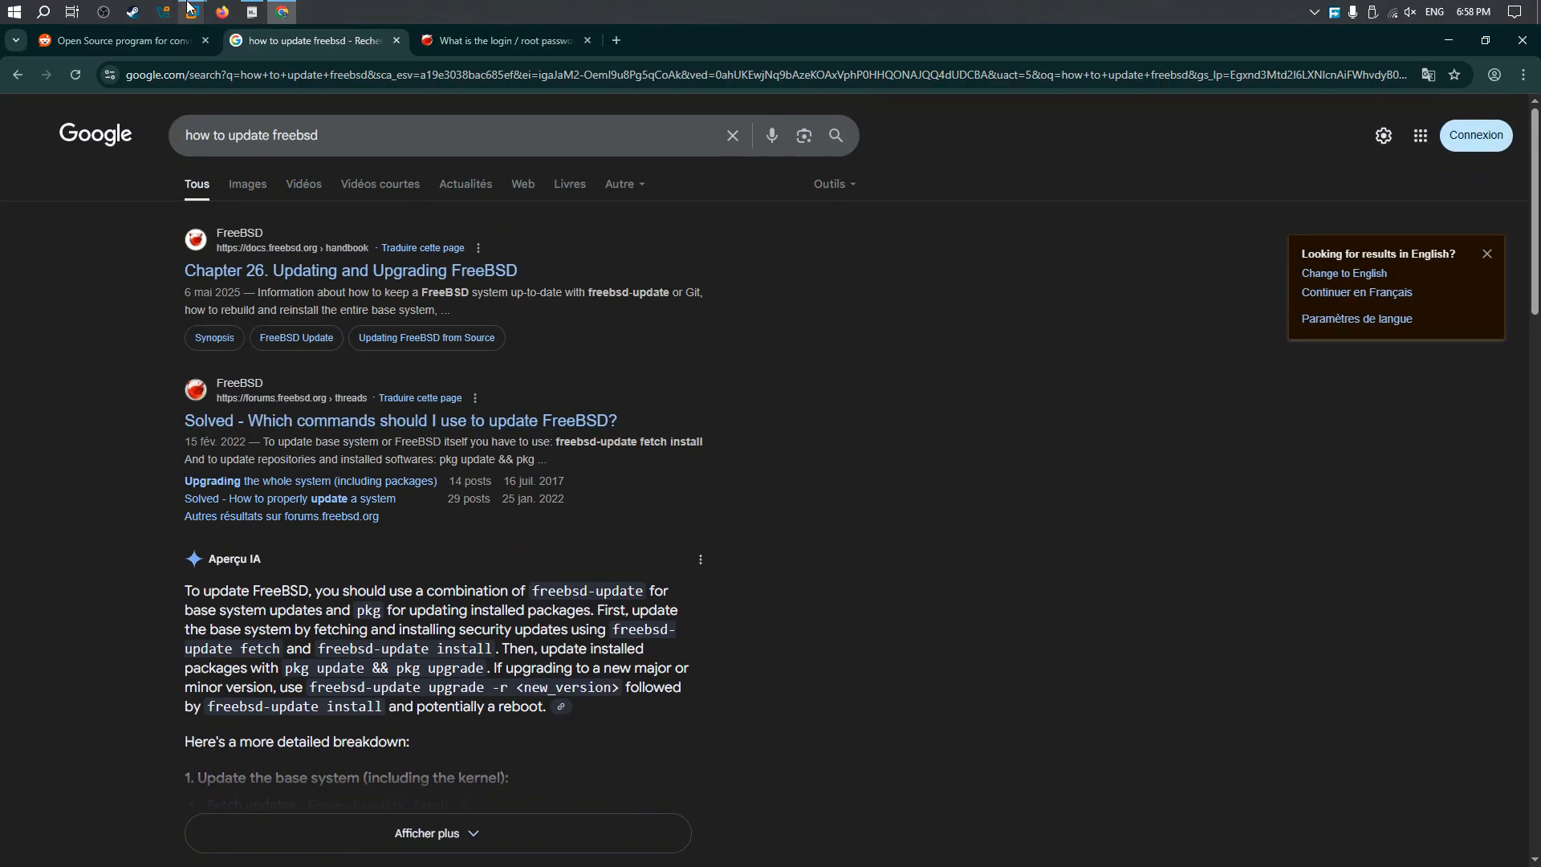
{"action": "mouse_move", "coordinate": [192, 11]}
{"action": "left_click", "coordinate": [285, 105]}
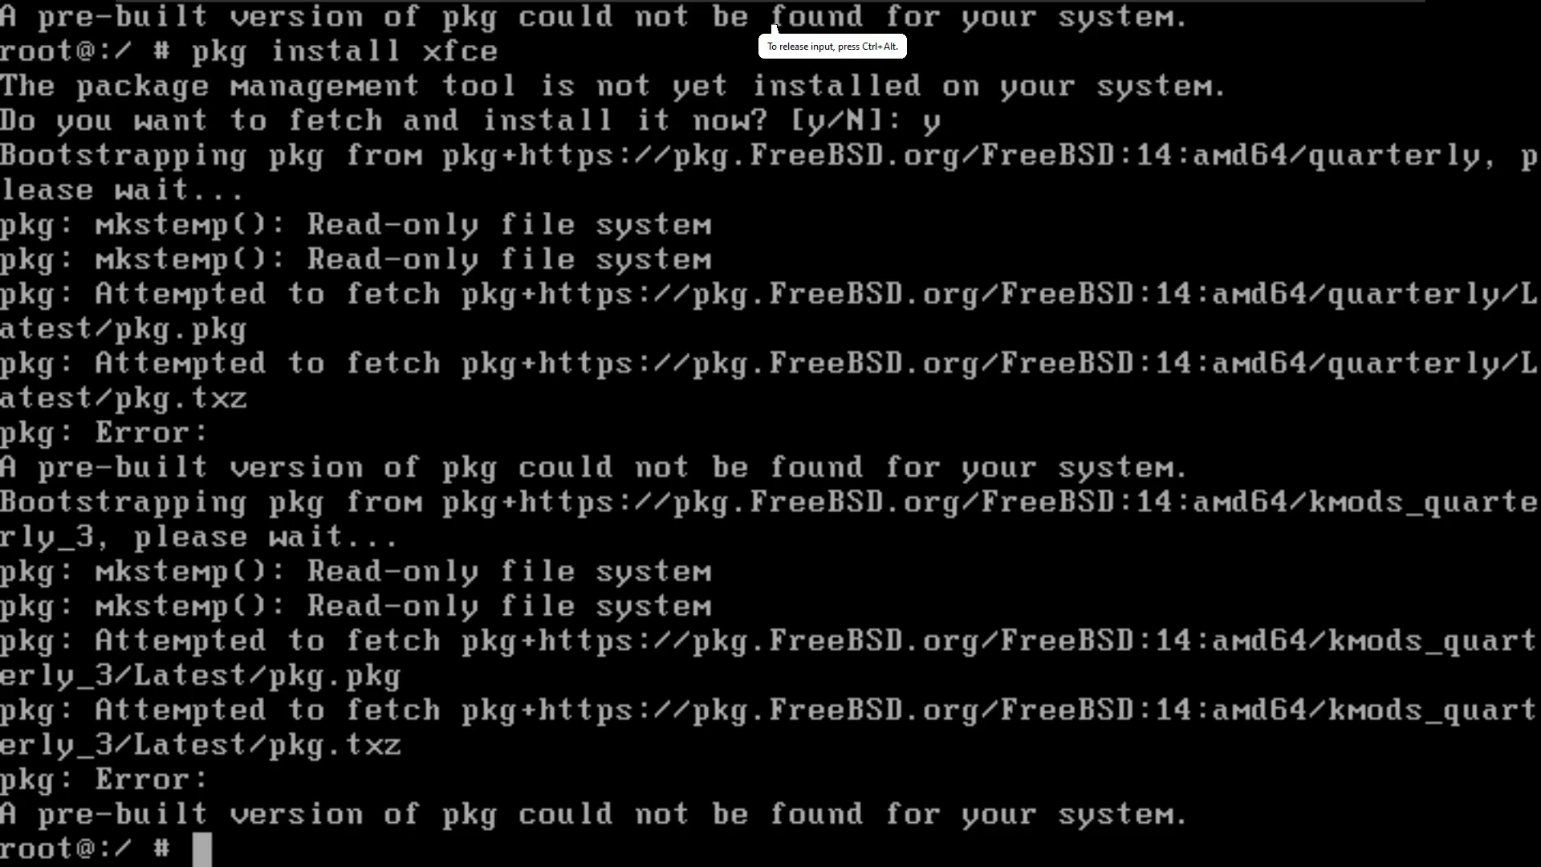